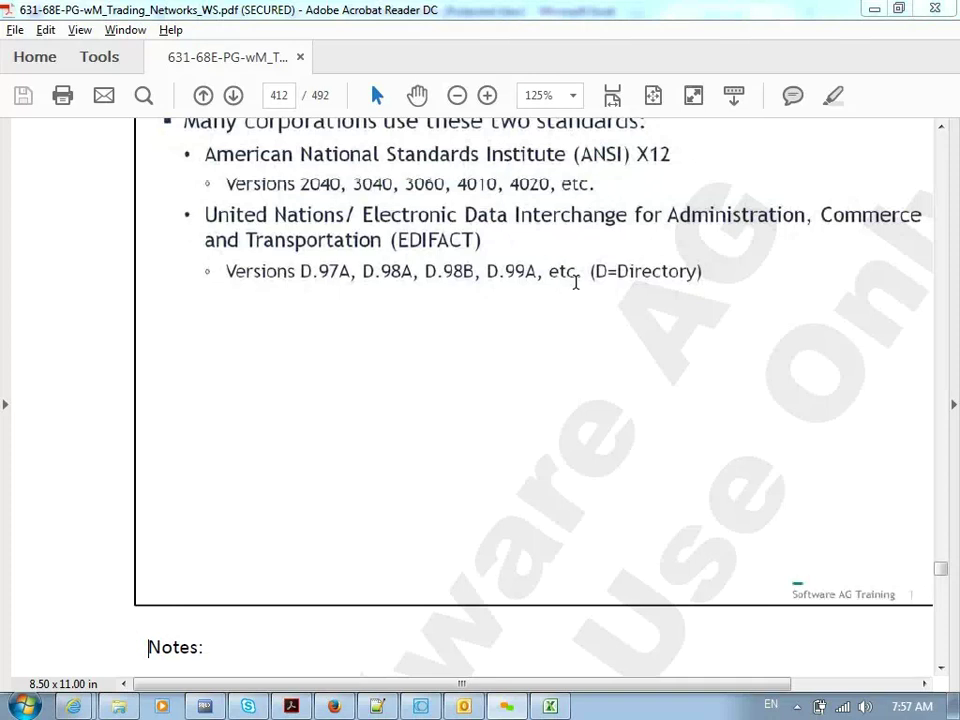
# Step: Scroll the training PDF down to page 413's EDI terms and ANSI X12 segment types slide
pyautogui.click(941, 668)
pyautogui.moveTo(941, 668); pyautogui.dragTo(941, 670)
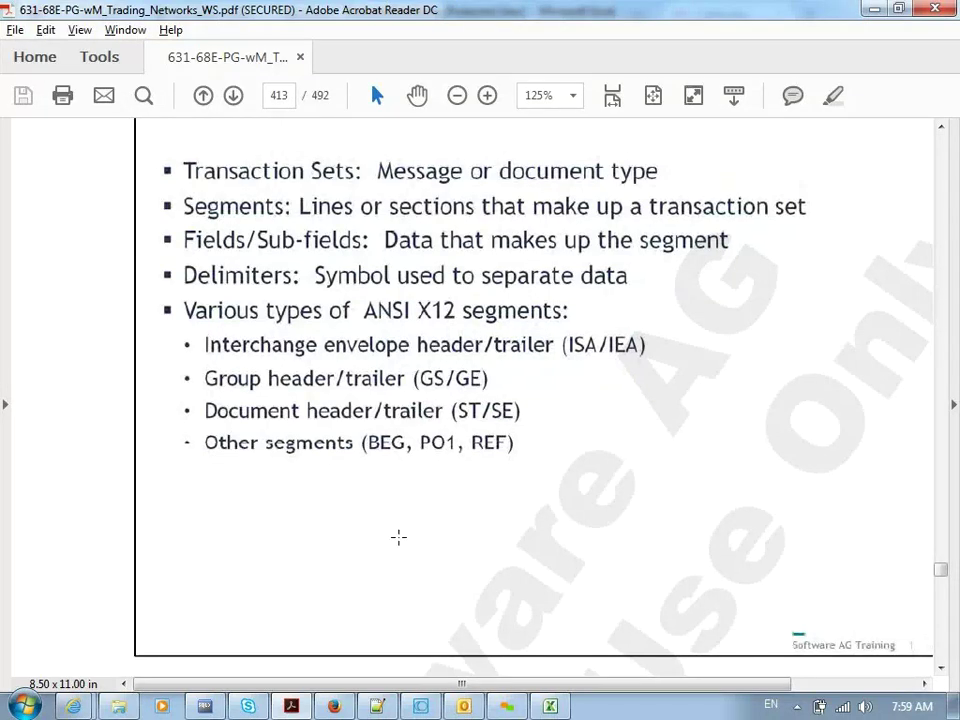
pyautogui.press('Left')
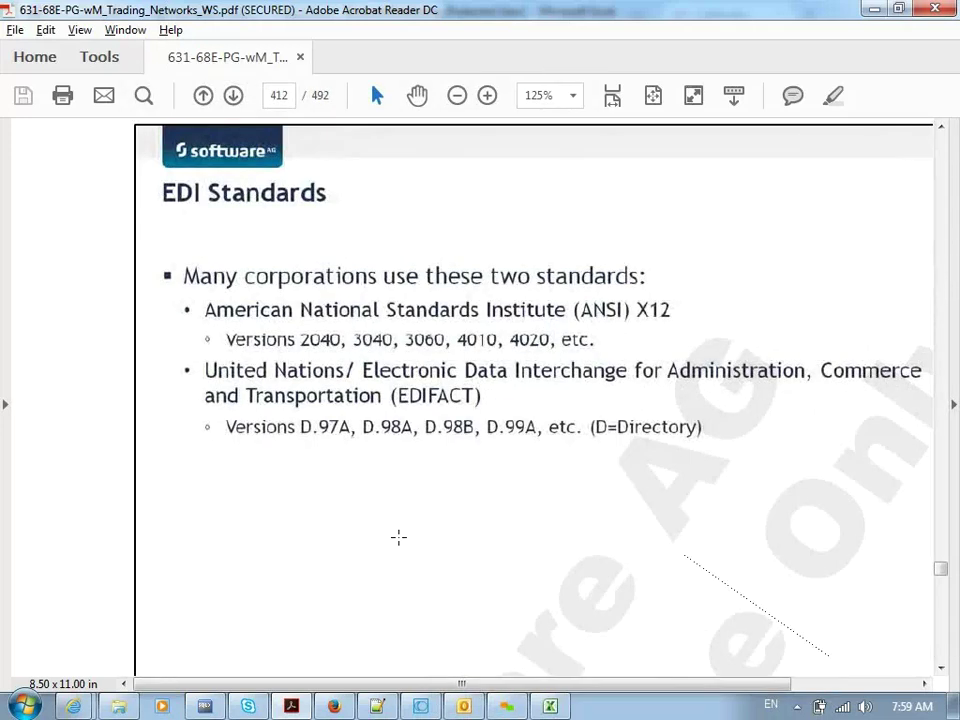
# Step: Scroll the manual through pages 412–414 to page 415, the Sample X12 Document
pyautogui.scroll(-15, 398, 537)
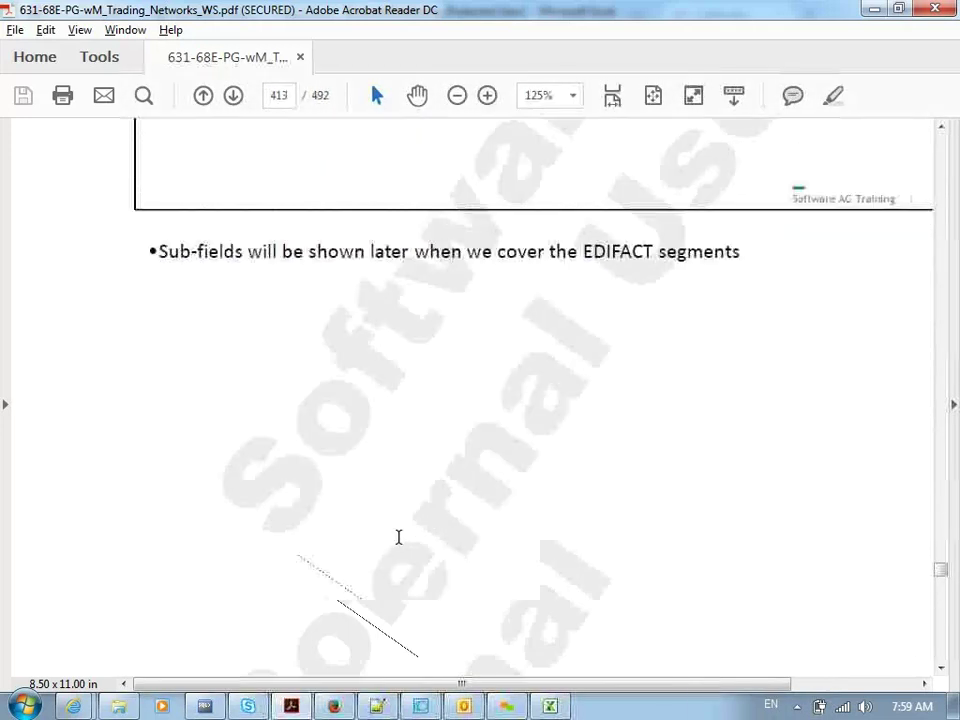
pyautogui.scroll(-12, 398, 537)
pyautogui.scroll(-4, 398, 537)
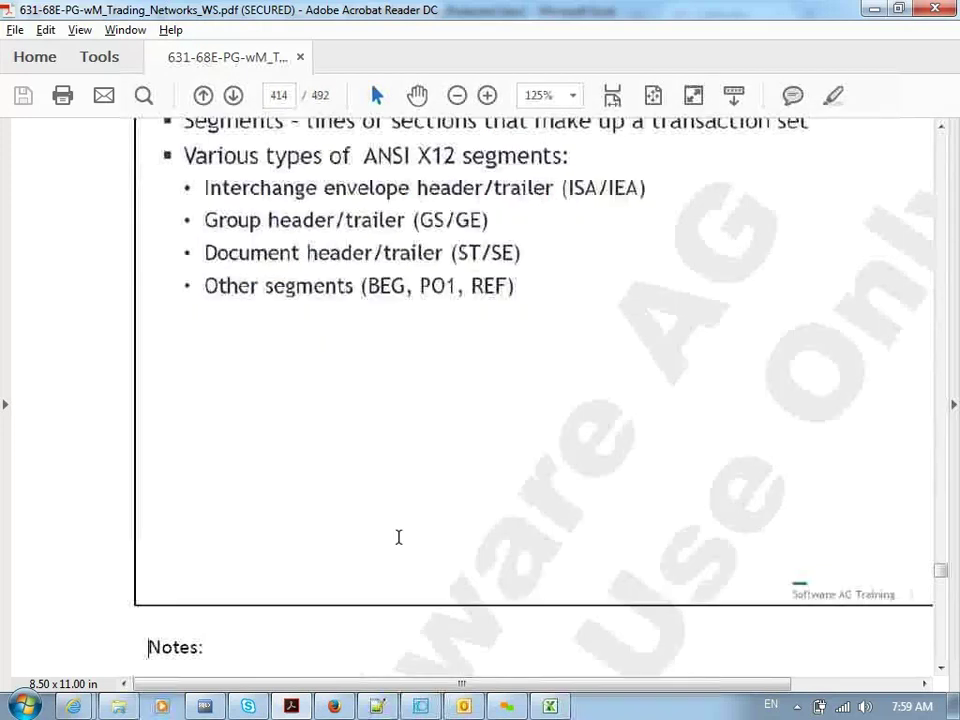
pyautogui.scroll(-3, 398, 537)
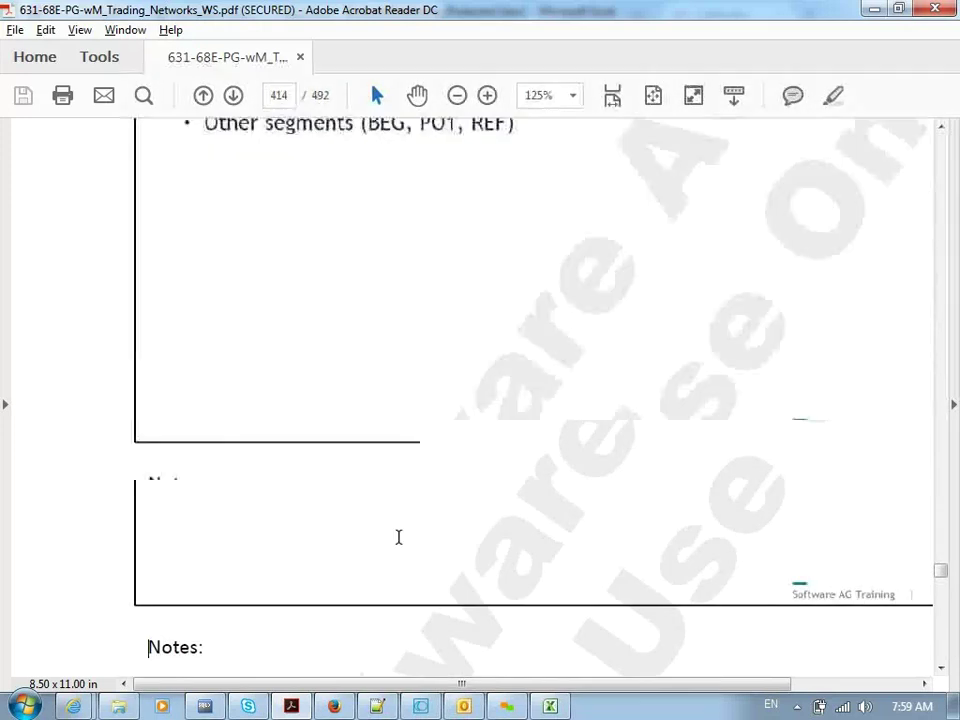
pyautogui.scroll(-10, 398, 537)
pyautogui.scroll(-4, 398, 537)
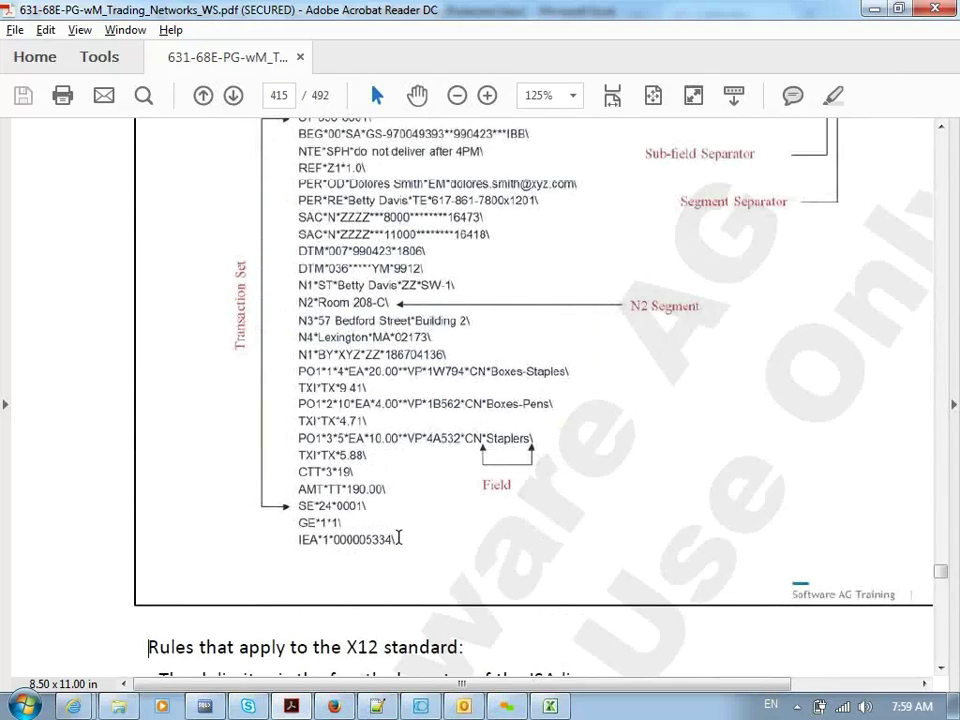
pyautogui.scroll(4, 398, 537)
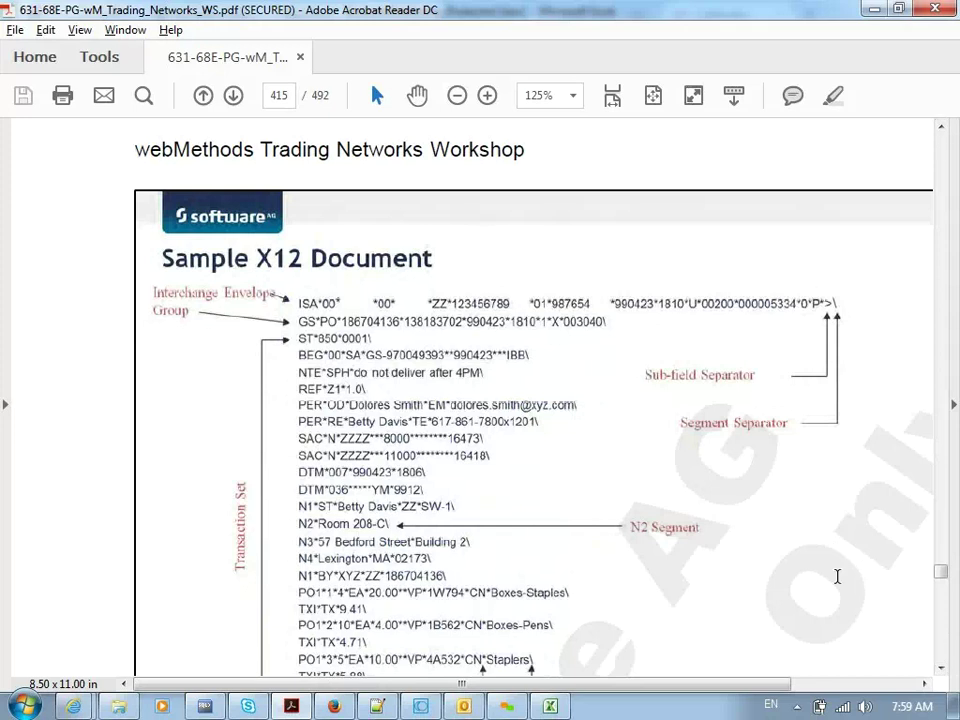
# Step: Read through the Sample X12 Document page, then bring up ExcerciseGuide.xlsx on Sheet2
pyautogui.scroll(8, 838, 577)
pyautogui.hscroll(3, 838, 577)
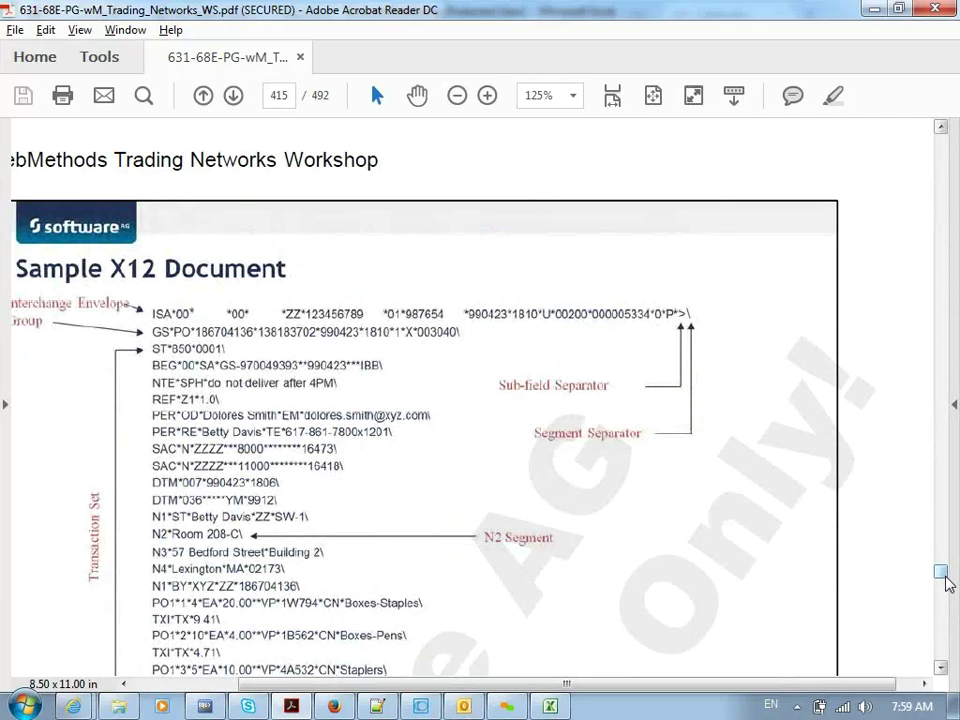
pyautogui.click(942, 669)
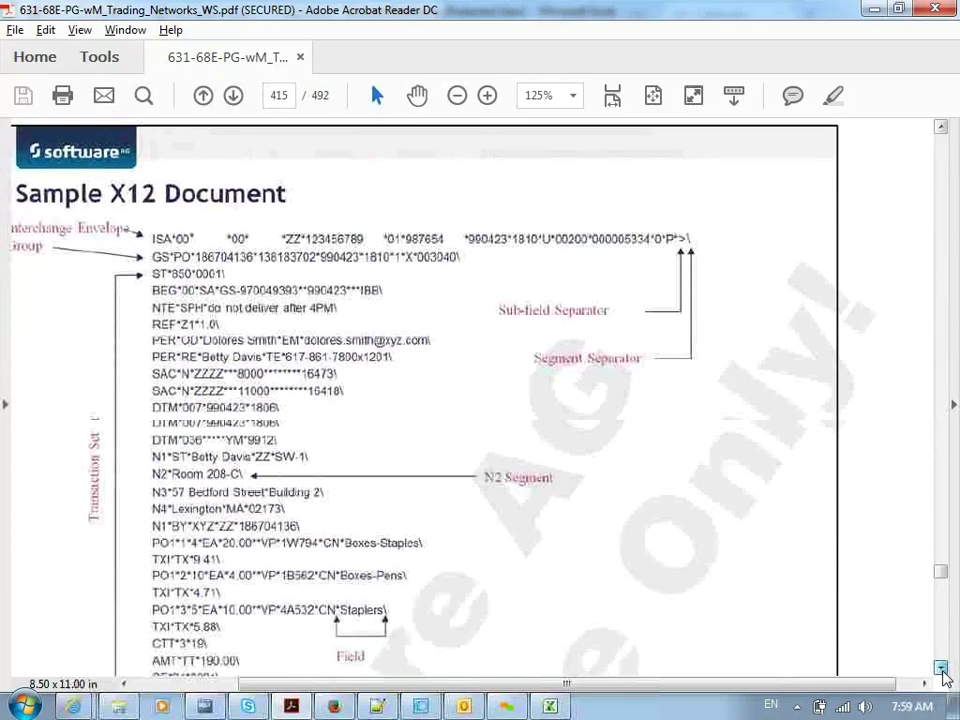
pyautogui.click(944, 669)
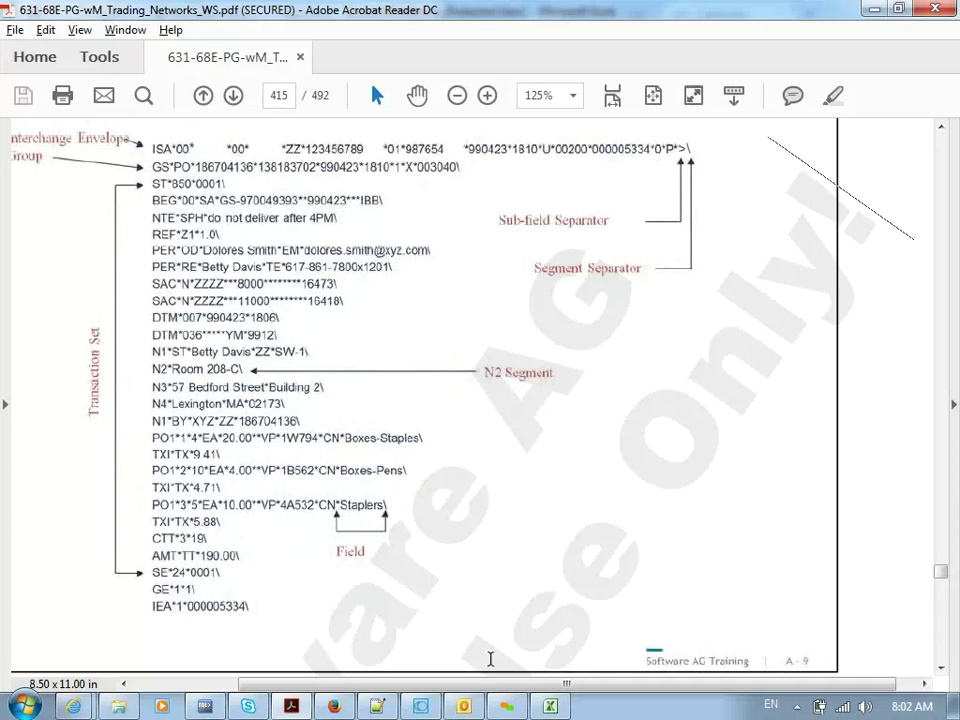
pyautogui.click(549, 706)
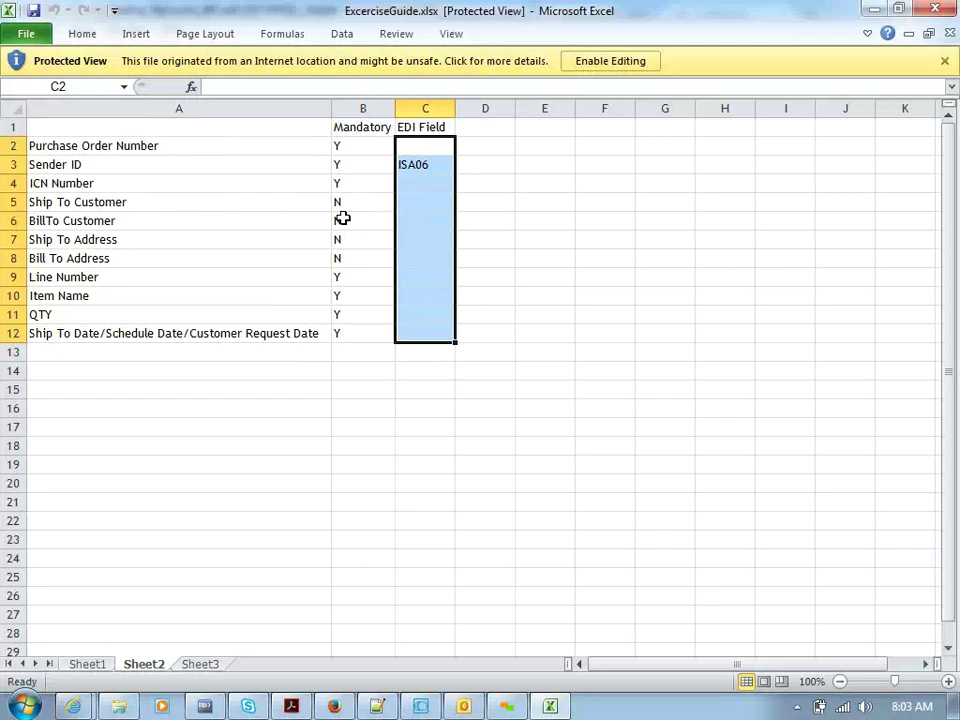
# Step: Check the exercise guide and Designer, then return to the Sample X12 Document PDF page 415
pyautogui.click(811, 71)
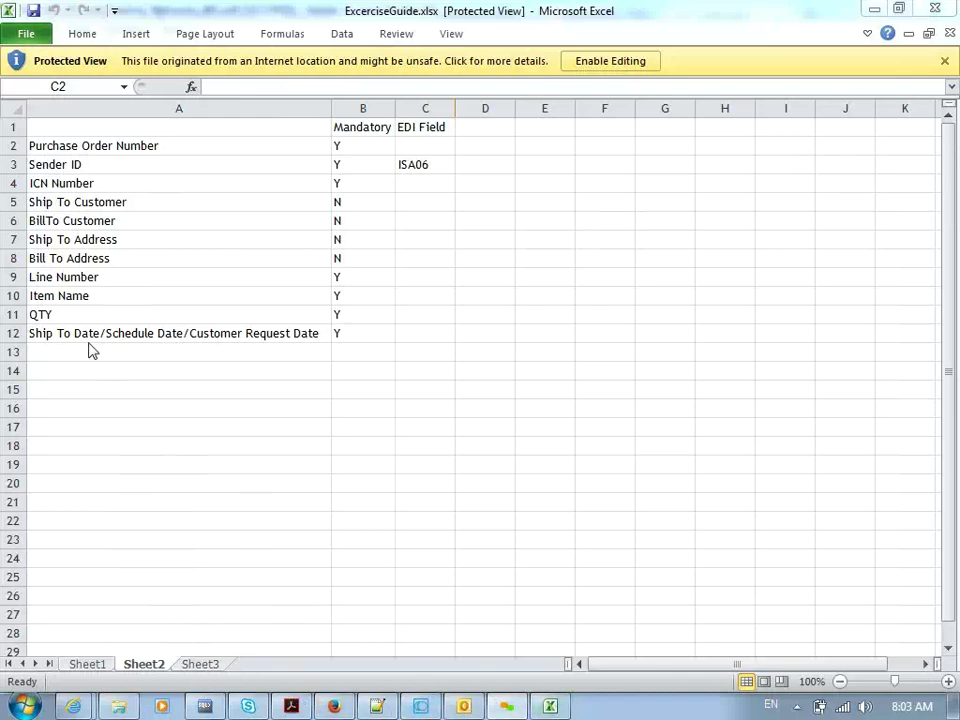
pyautogui.click(92, 196)
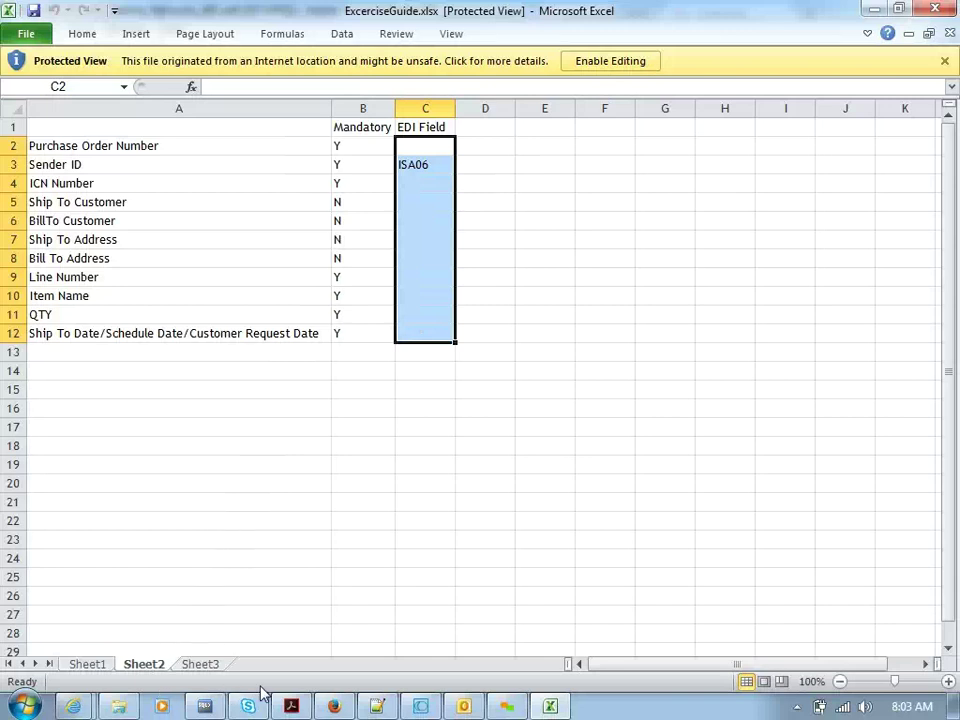
pyautogui.click(320, 706)
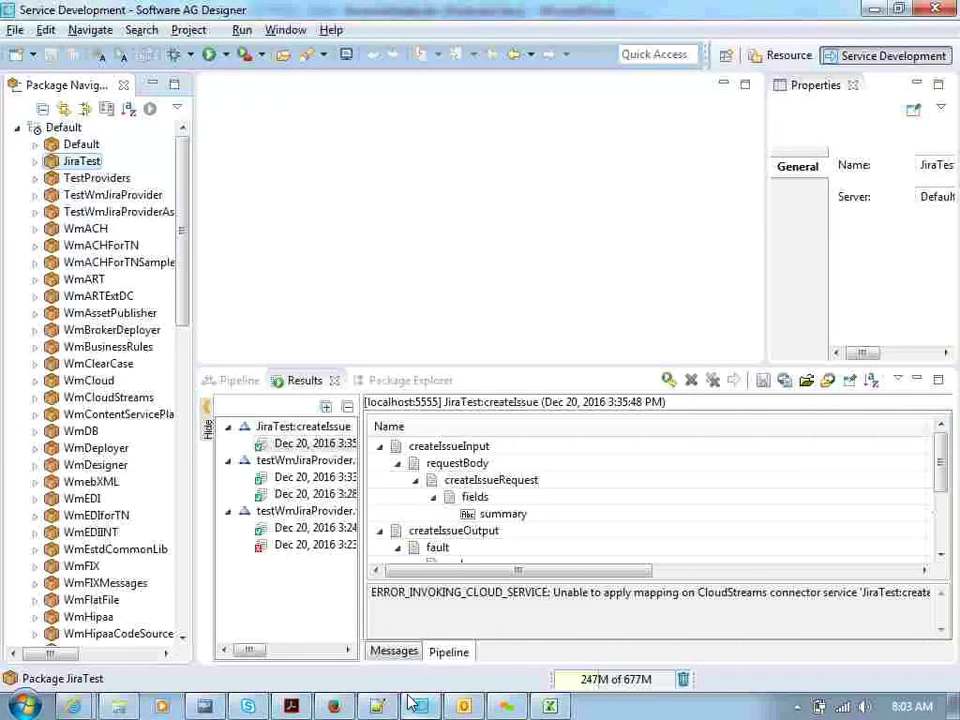
pyautogui.click(291, 706)
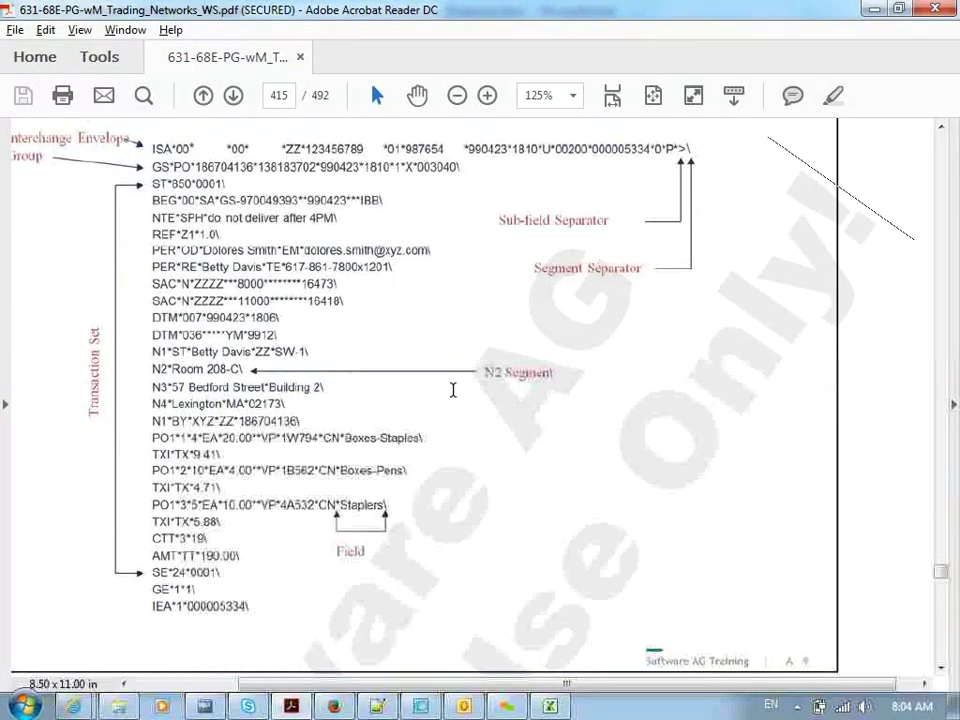
# Step: Read on past the Flat File Schemas divider to PDF page 417, then switch to Gmail
pyautogui.scroll(-7, 453, 390)
pyautogui.scroll(8, 453, 390)
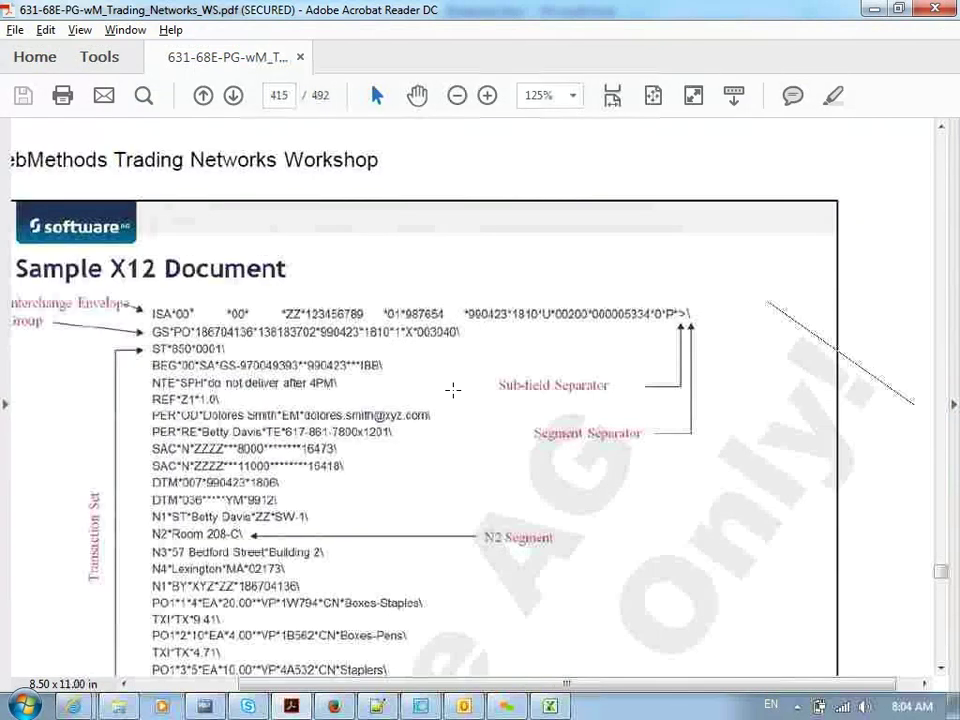
pyautogui.scroll(-5, 453, 392)
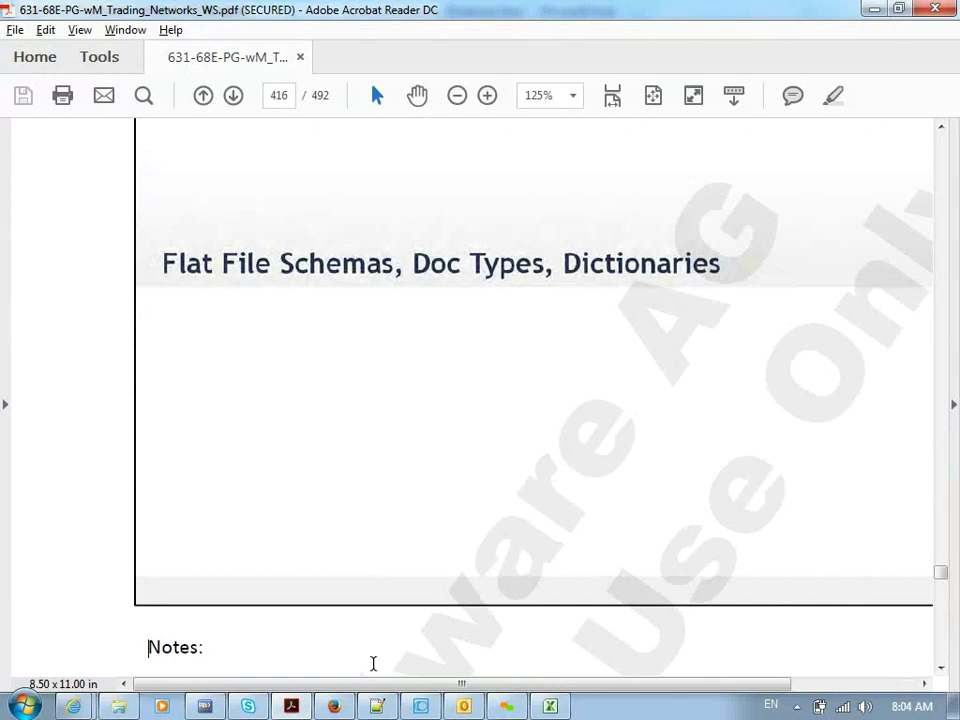
pyautogui.moveTo(394, 686); pyautogui.dragTo(447, 690)
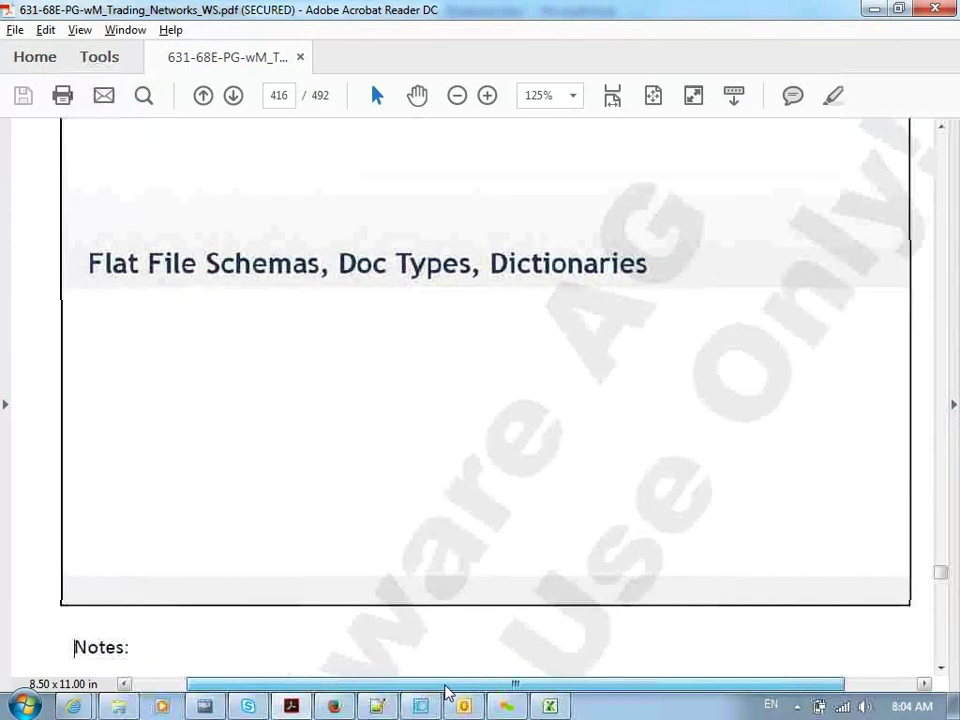
pyautogui.scroll(-10, 447, 690)
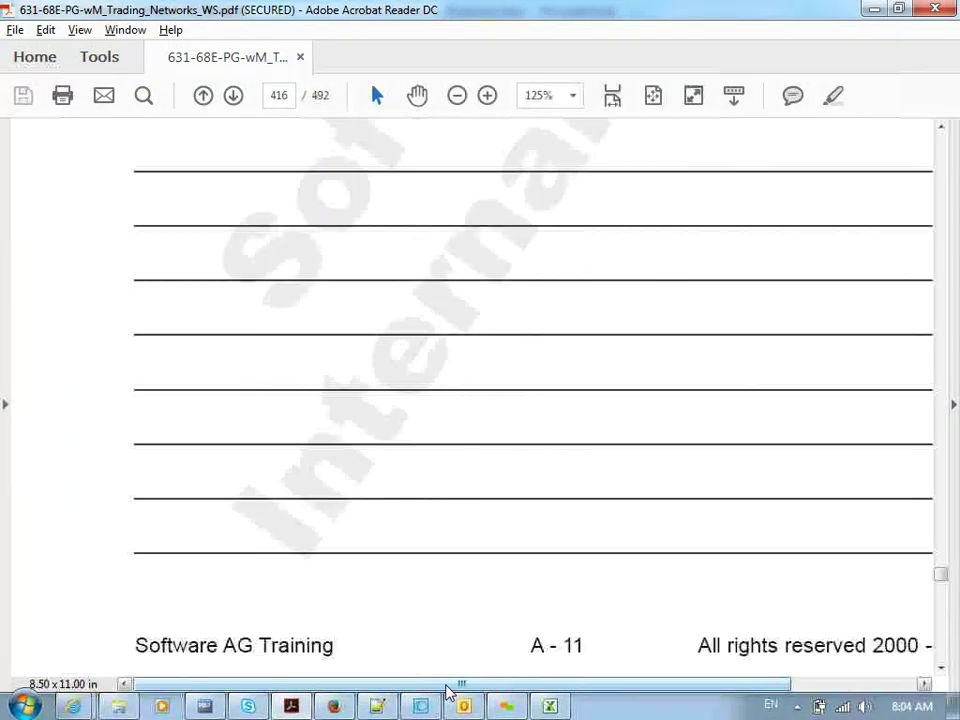
pyautogui.scroll(-12, 447, 690)
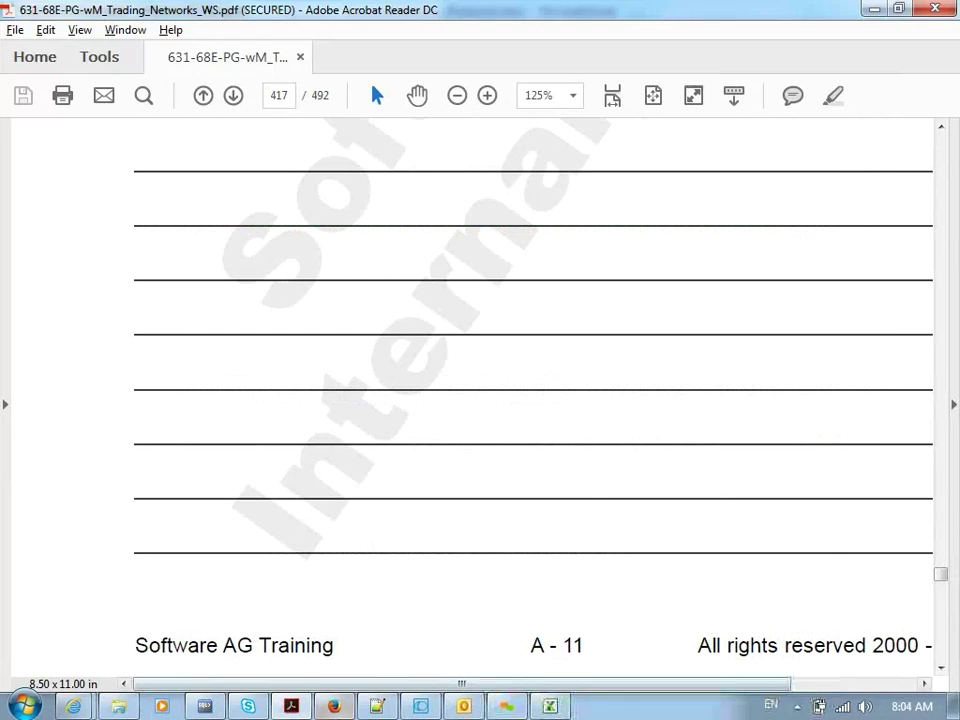
pyautogui.hotkey('alt', 'Tab')
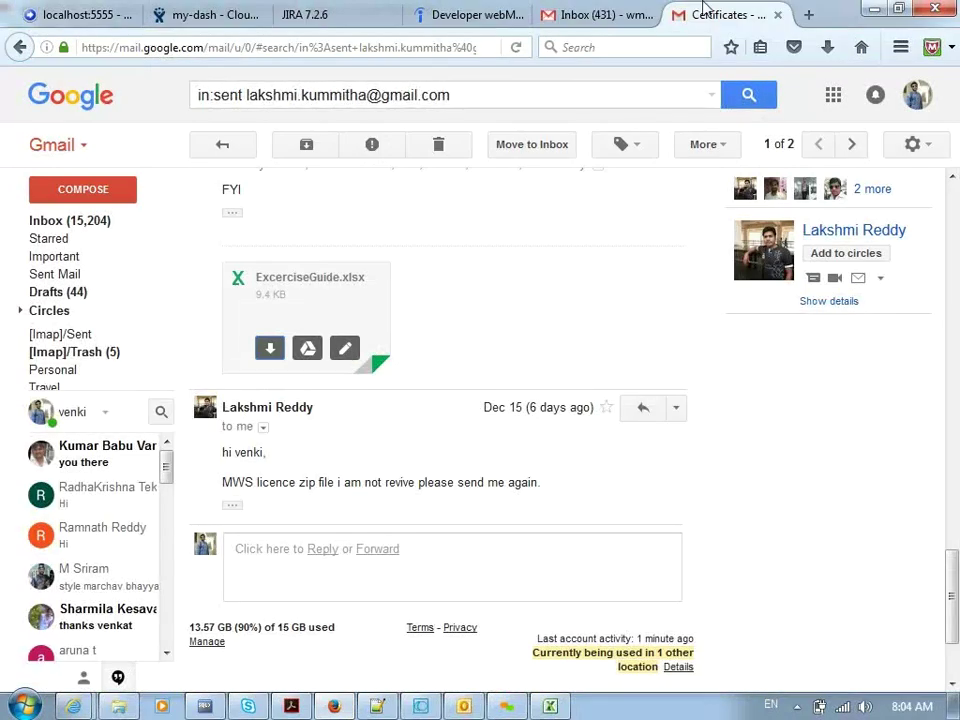
# Step: Close the five other browser tabs, keeping only the Certificates Gmail conversation
pyautogui.rightClick(705, 8)
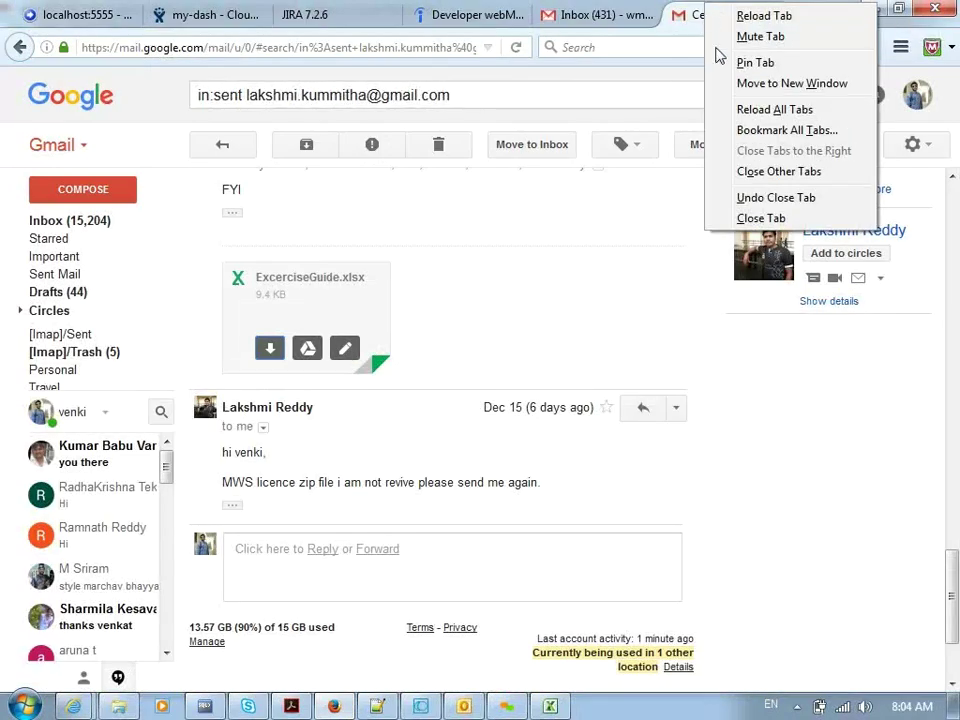
pyautogui.click(795, 172)
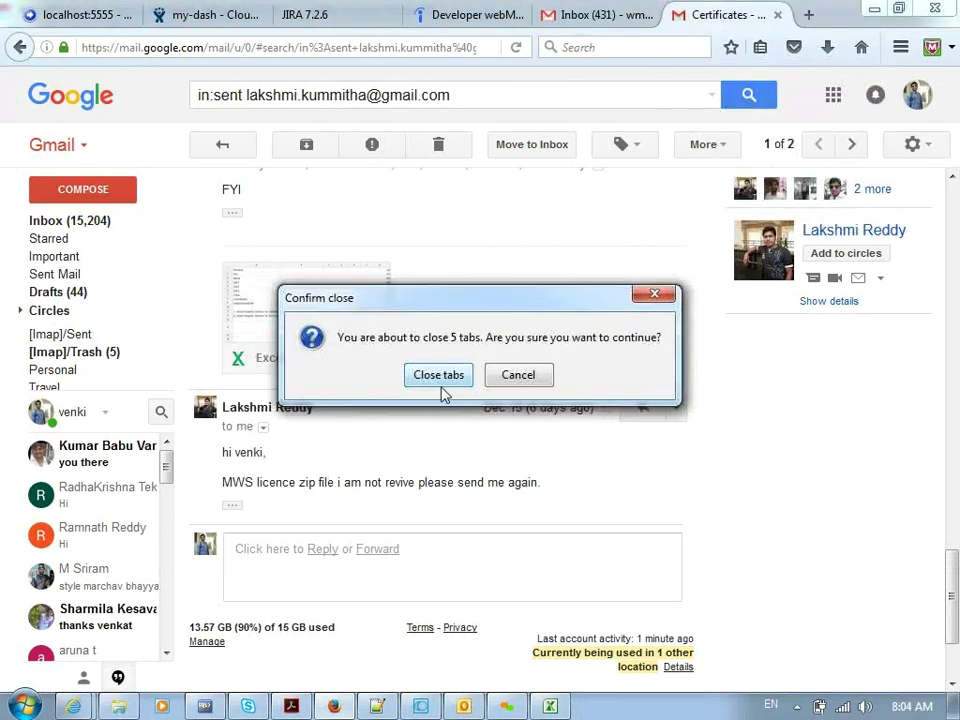
pyautogui.click(439, 378)
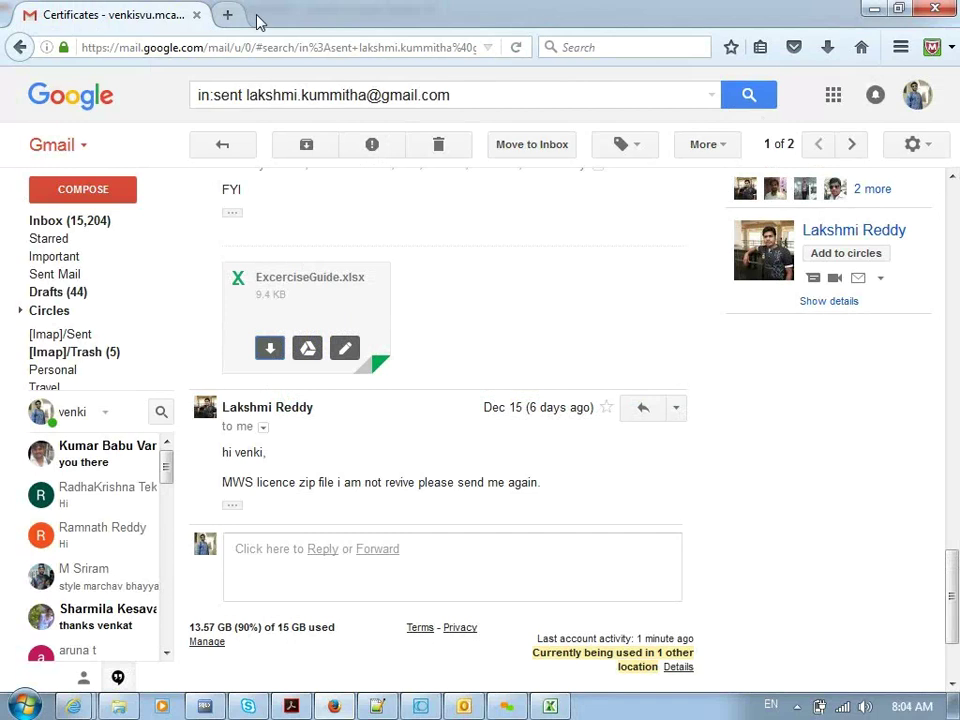
# Step: Open the Integration Server at localhost:5555 in a new tab
pyautogui.click(227, 17)
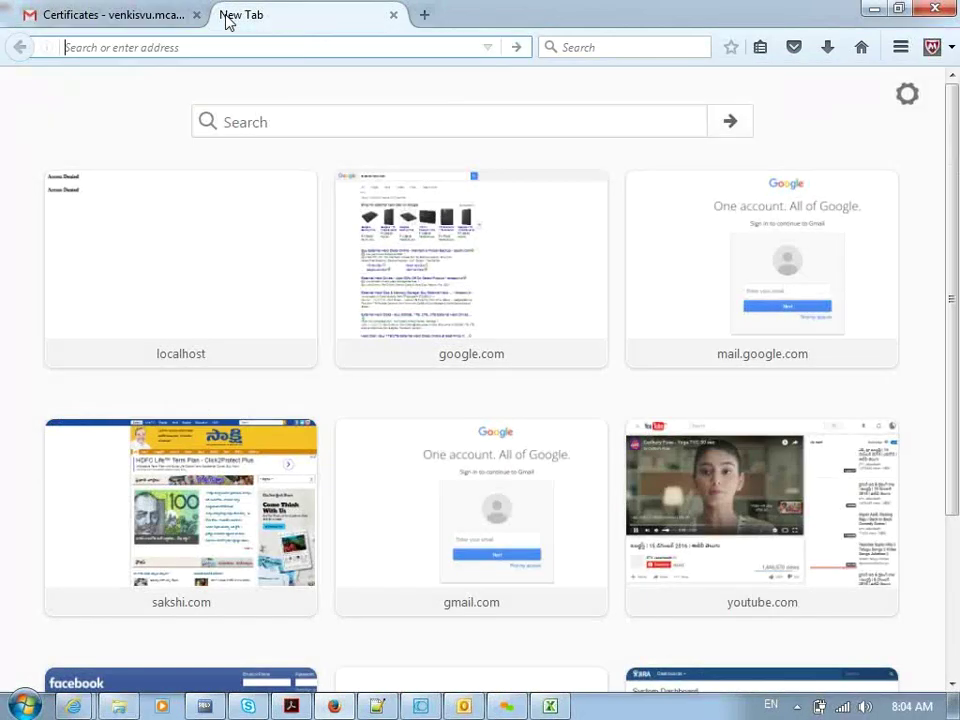
pyautogui.write('localhost/')
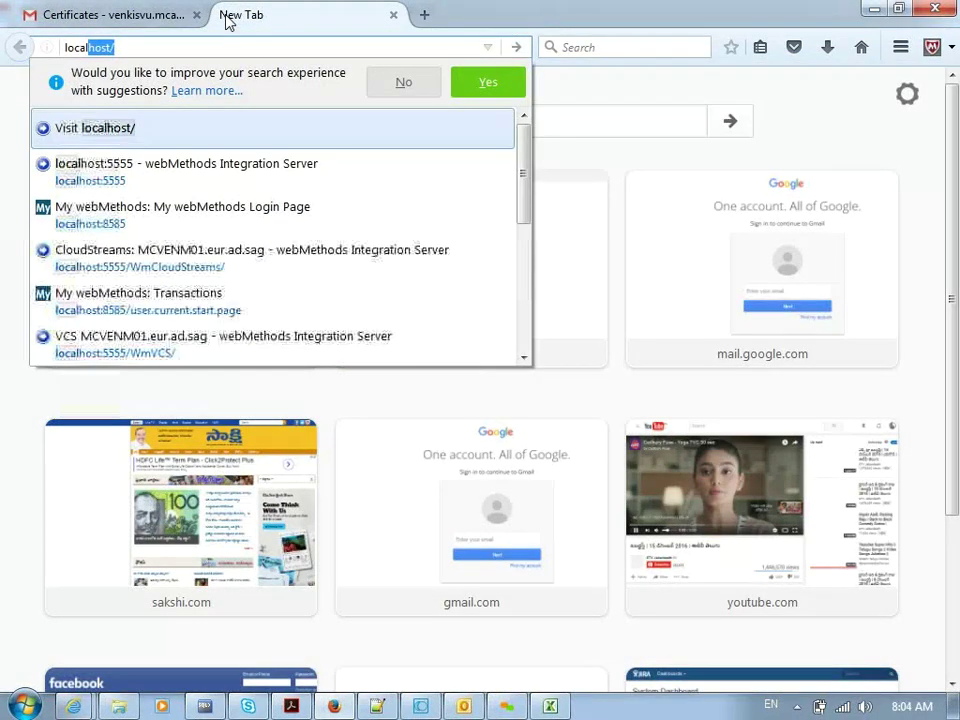
pyautogui.click(150, 163)
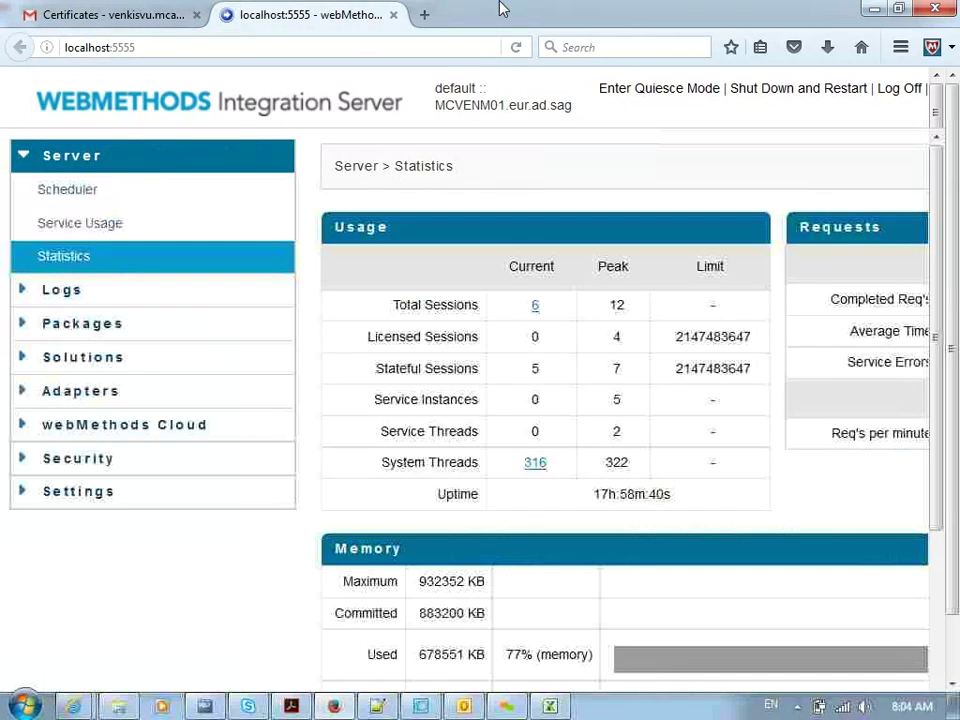
# Step: Open My webMethods at localhost:8585 in another tab and log in
pyautogui.click(426, 14)
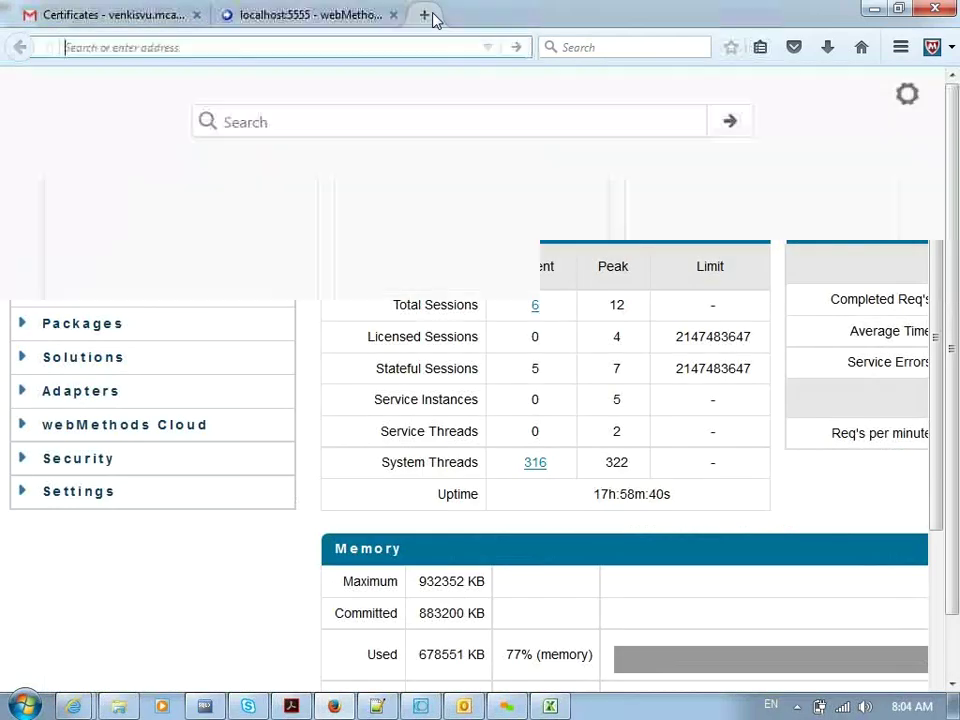
pyautogui.write('local')
pyautogui.press('BackSpace')
pyautogui.write('al')
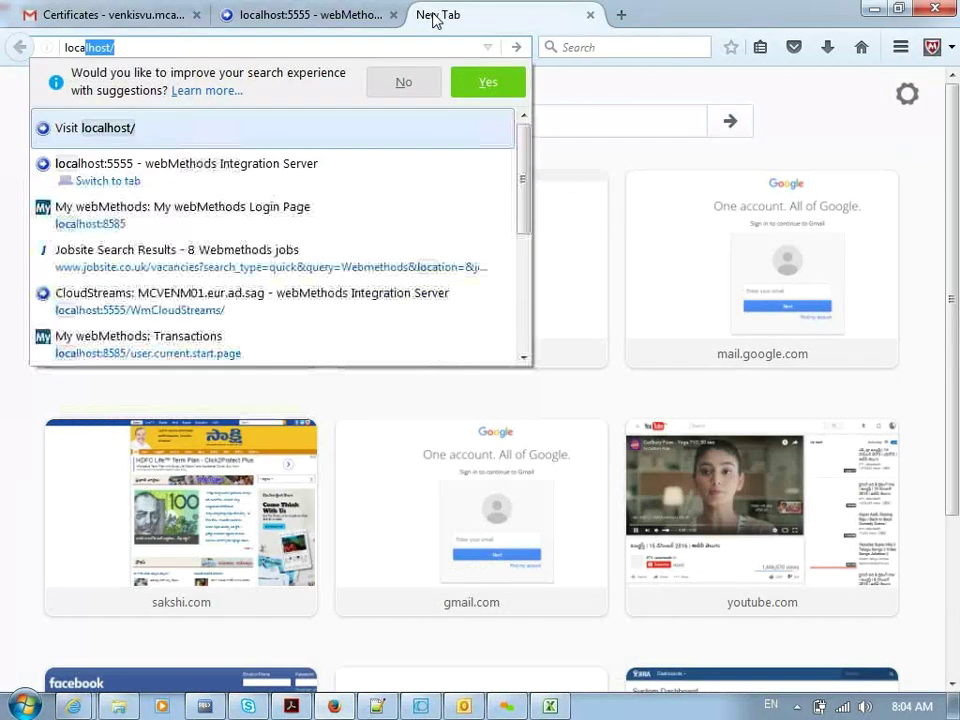
pyautogui.click(192, 208)
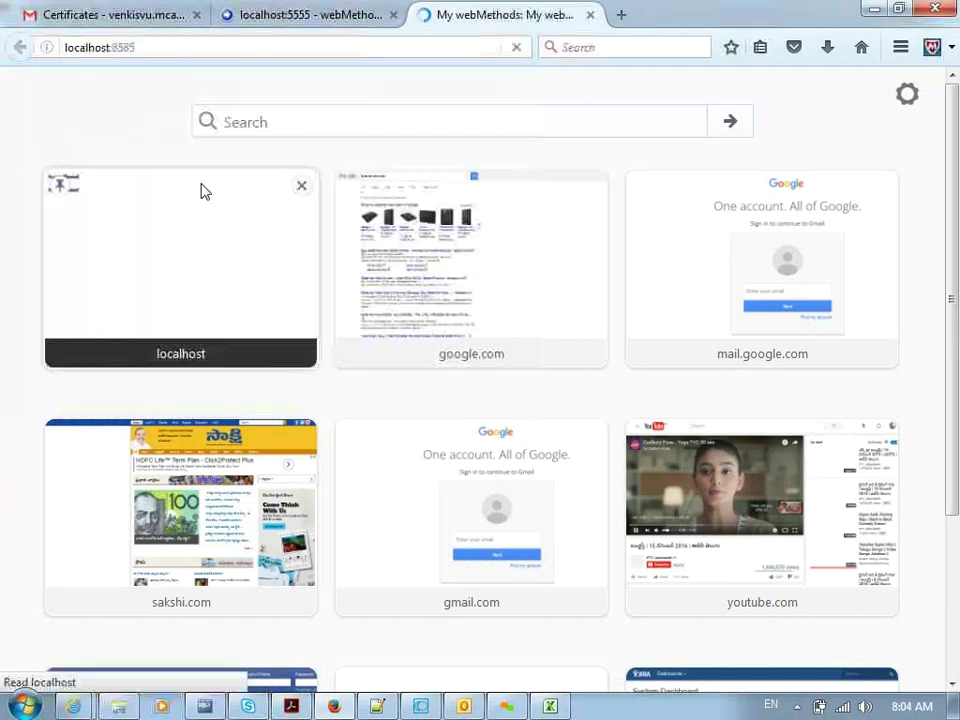
pyautogui.click(355, 578)
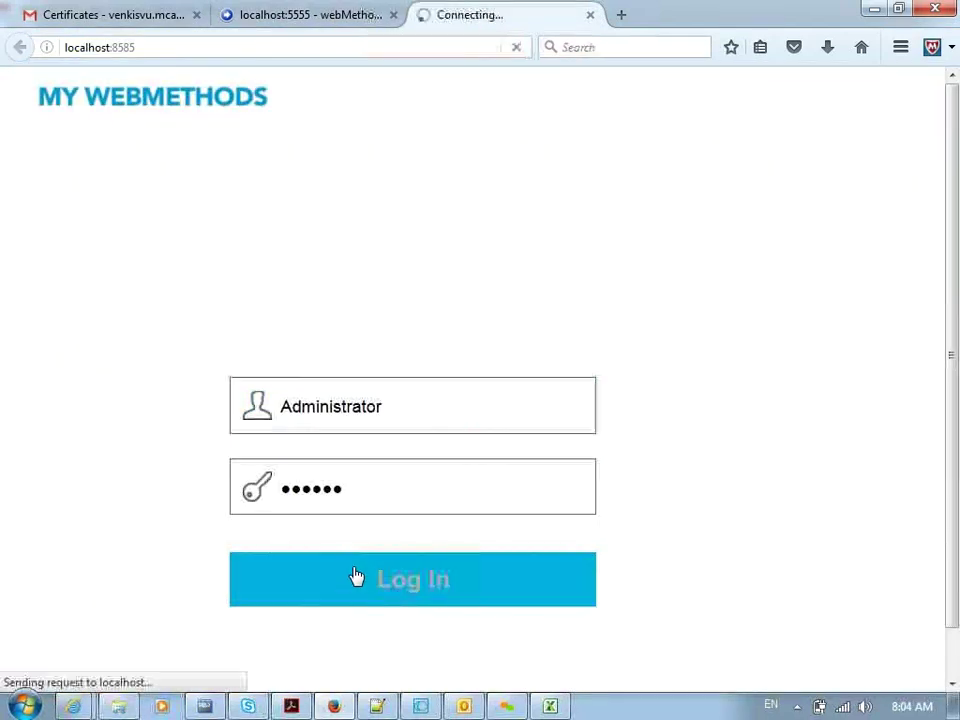
# Step: Back on Integration Server, open the EDI Module under Solutions
pyautogui.click(278, 10)
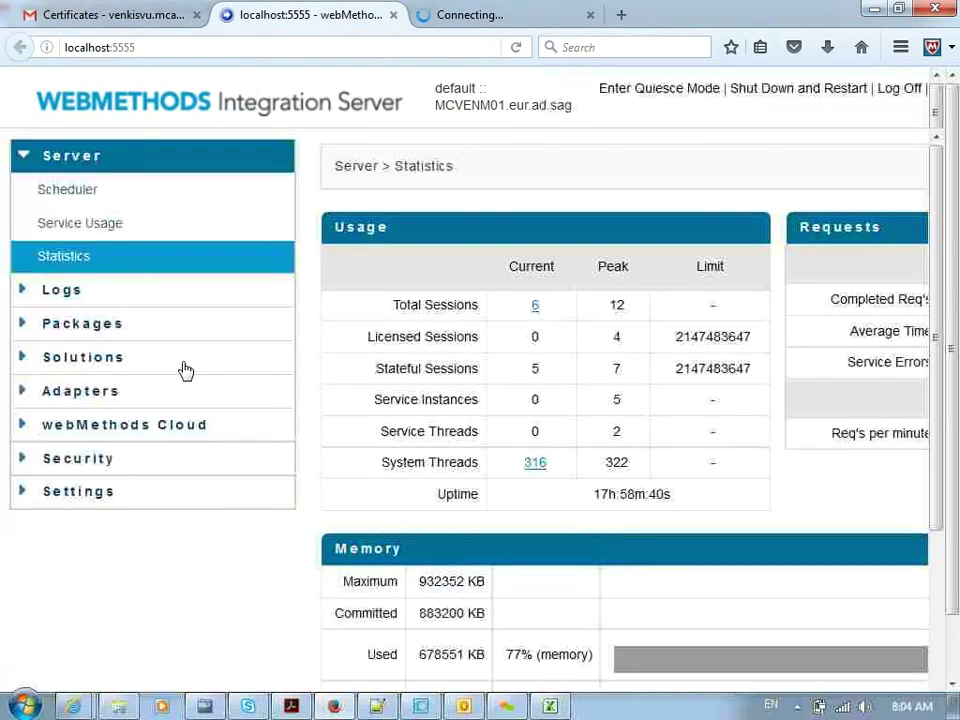
pyautogui.click(90, 372)
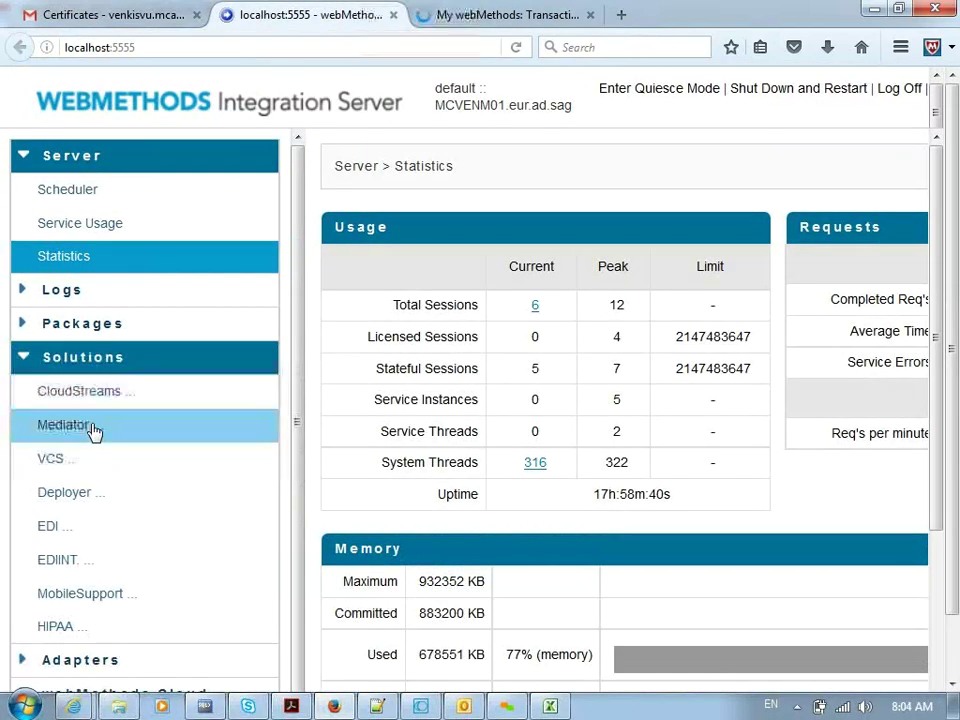
pyautogui.click(98, 530)
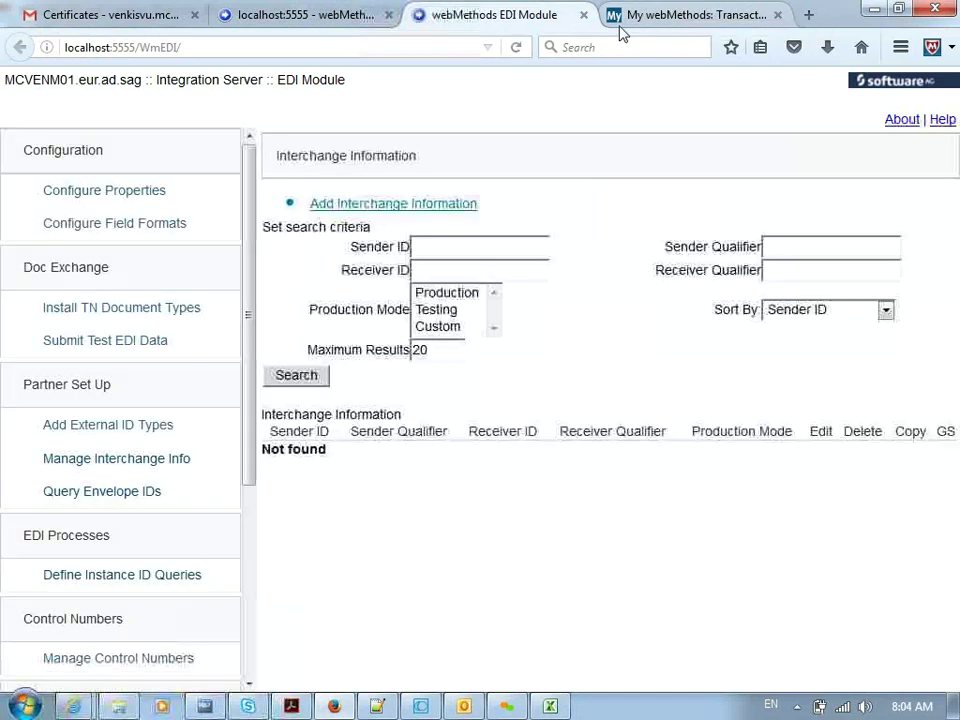
pyautogui.moveTo(249, 311); pyautogui.dragTo(249, 591)
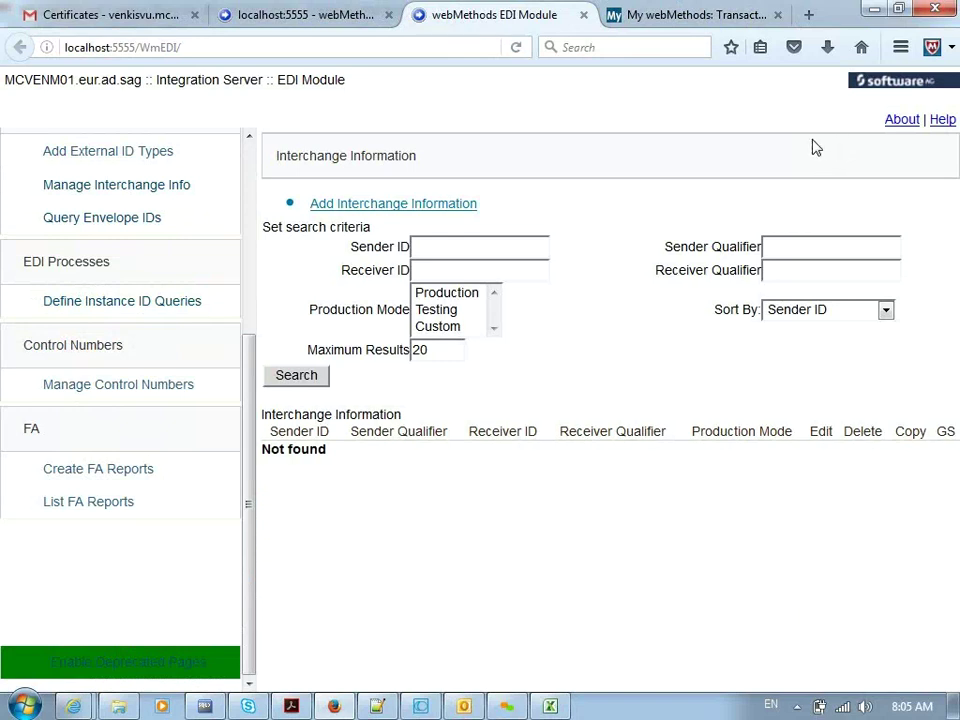
pyautogui.click(238, 386)
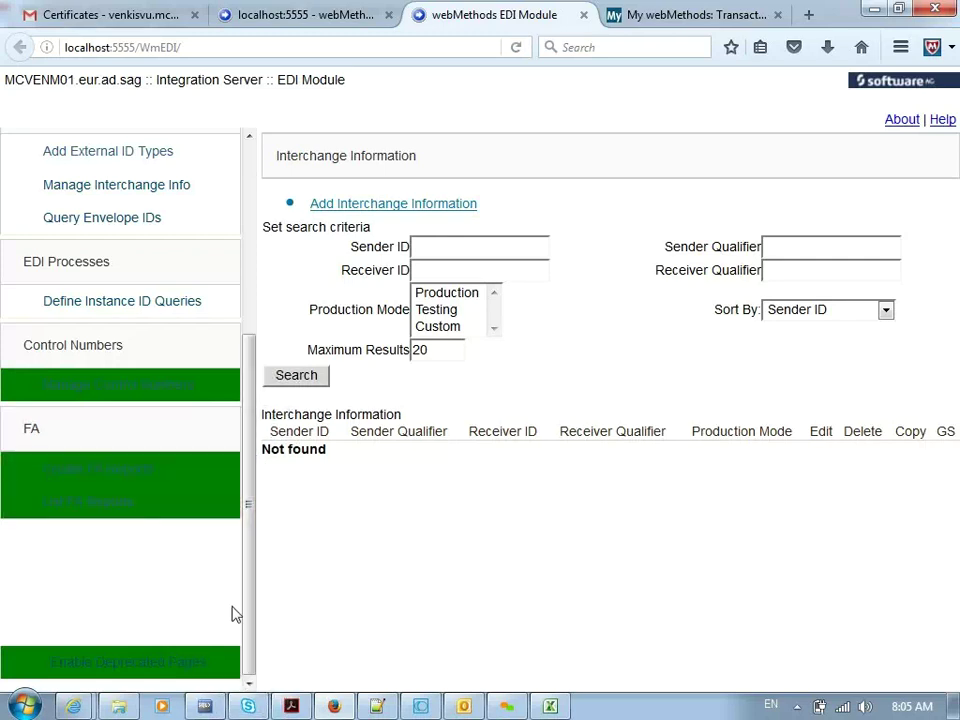
pyautogui.moveTo(249, 600); pyautogui.dragTo(261, 368)
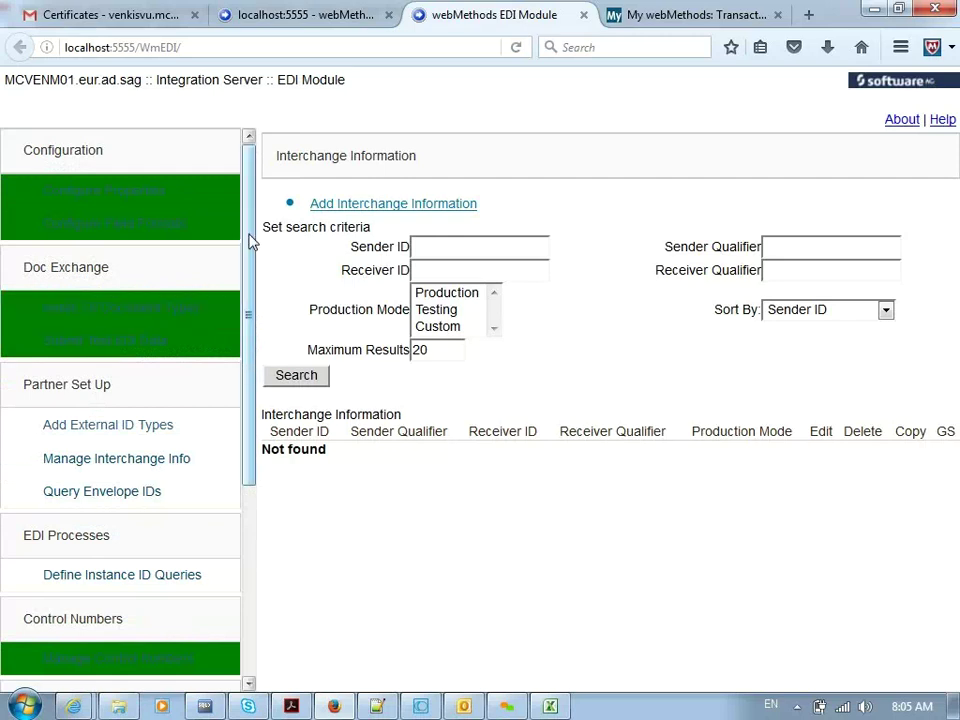
pyautogui.moveTo(251, 240); pyautogui.dragTo(249, 536)
pyautogui.scroll(5, 107, 677)
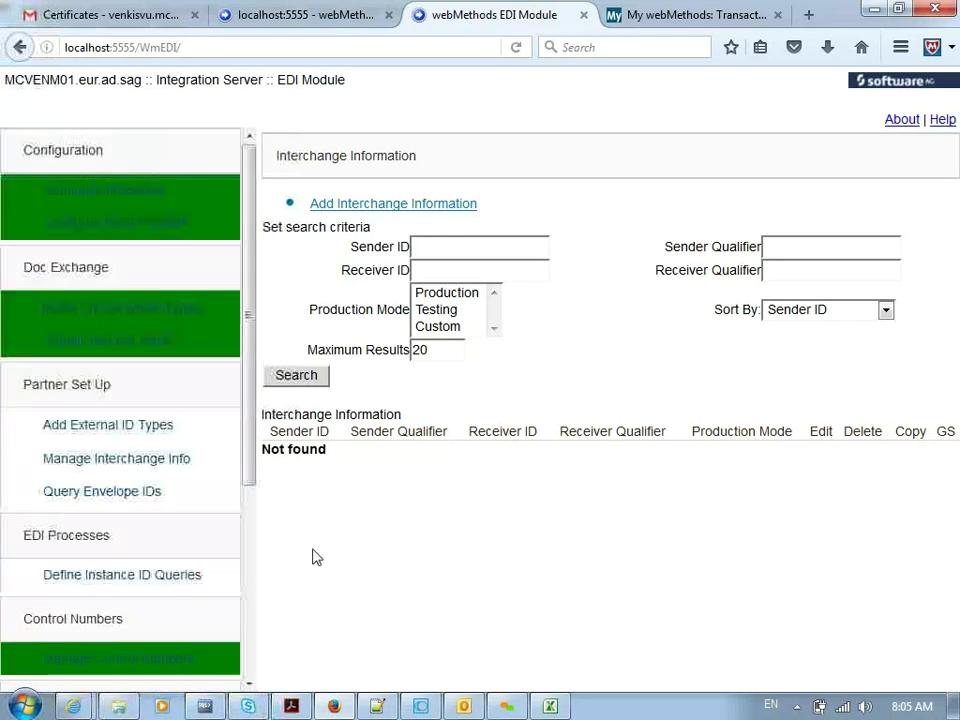
# Step: On Install TN Document Types, set the Standard to X12, which defaults to Version 2000 and set 810
pyautogui.click(97, 316)
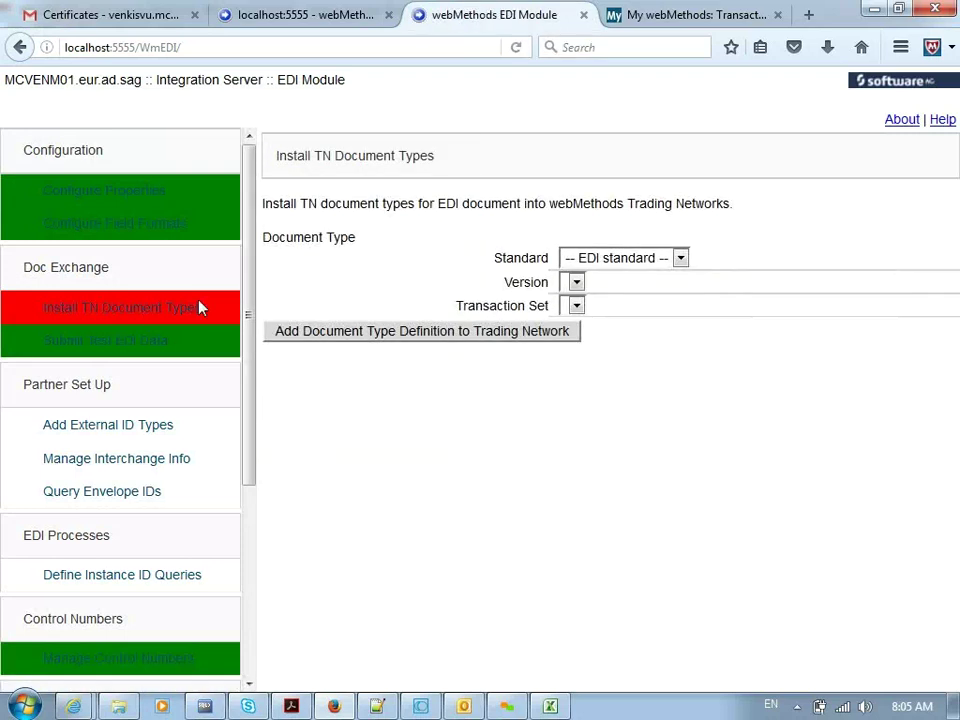
pyautogui.click(681, 259)
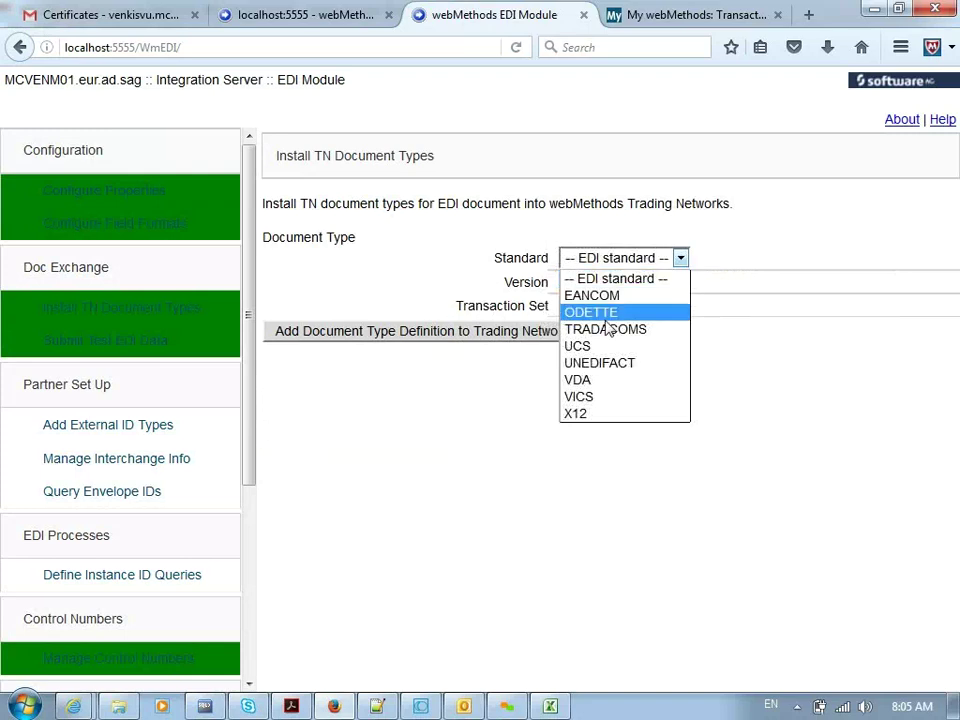
pyautogui.click(624, 366)
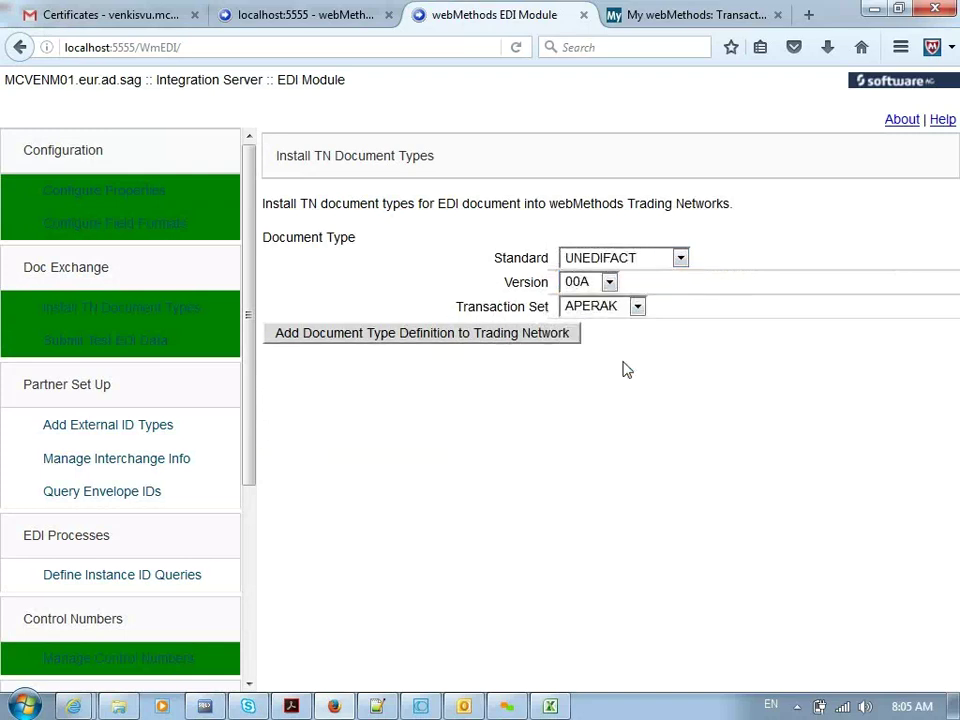
pyautogui.click(681, 259)
pyautogui.click(596, 417)
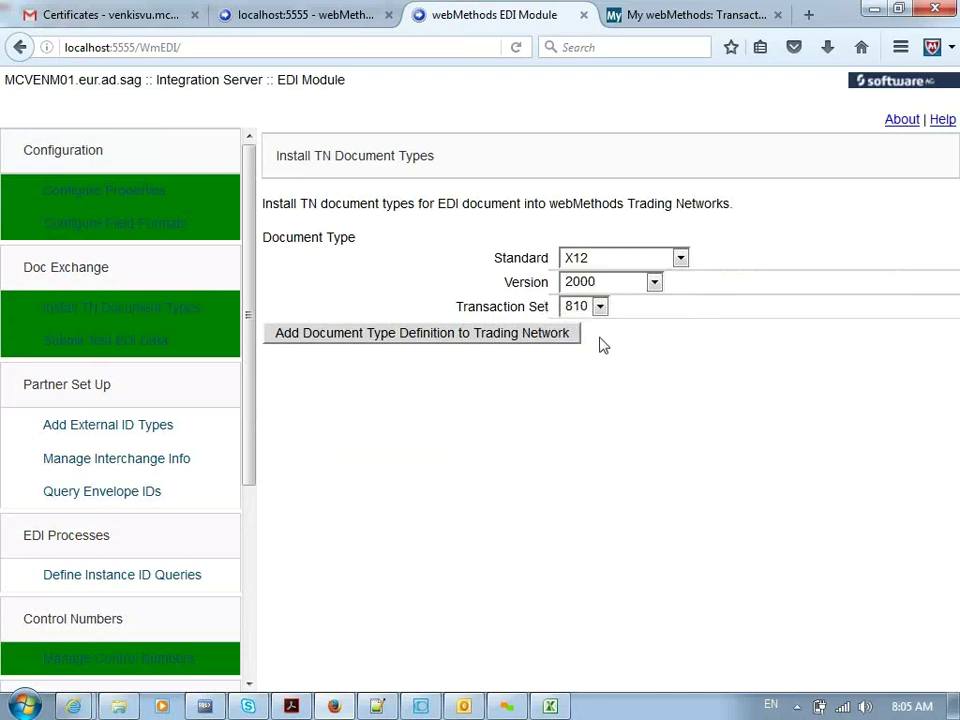
# Step: Recheck the Sample X12 Document on PDF page 415, then open the EDI Module's X12 Version list
pyautogui.hotkey('alt', 'Tab')
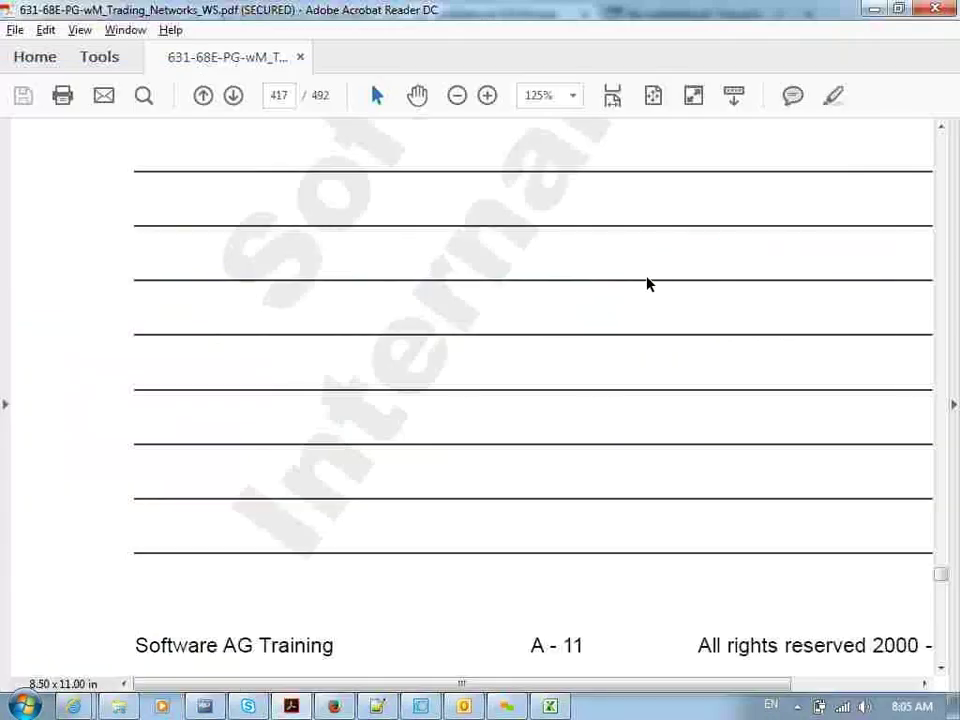
pyautogui.scroll(5, 569, 327)
pyautogui.scroll(15, 569, 327)
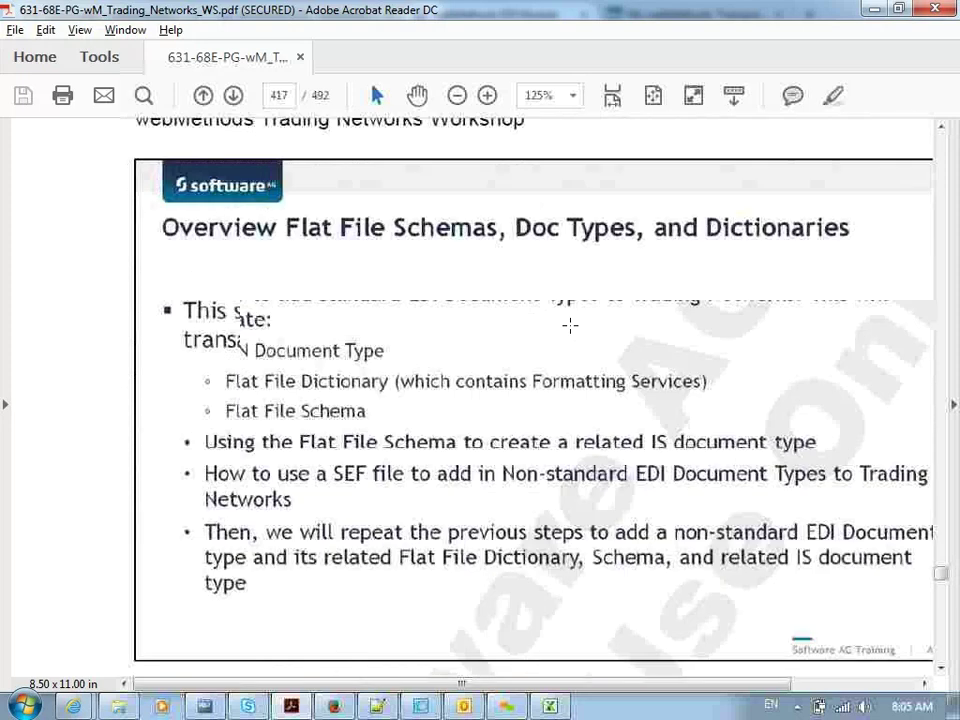
pyautogui.scroll(15, 570, 325)
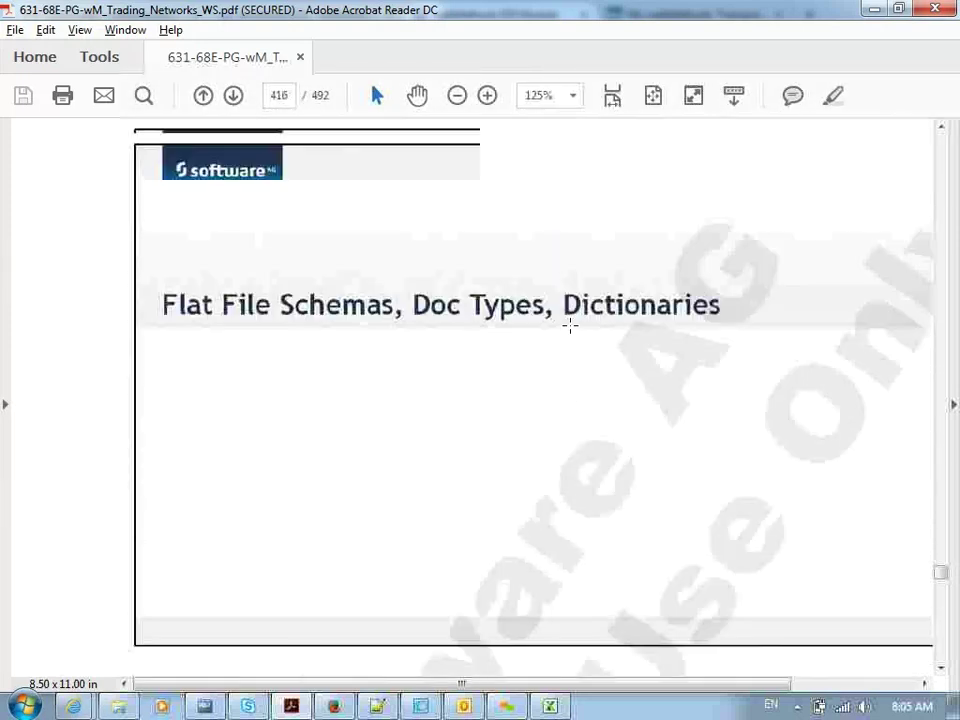
pyautogui.scroll(3, 570, 325)
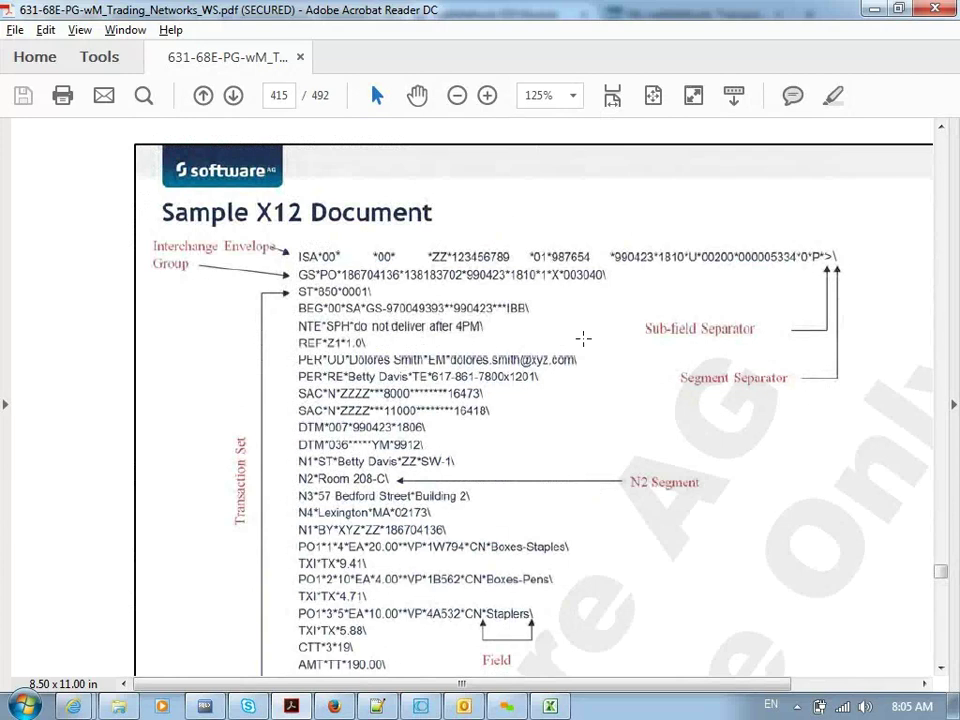
pyautogui.hotkey('alt', 'Tab')
pyautogui.click(619, 281)
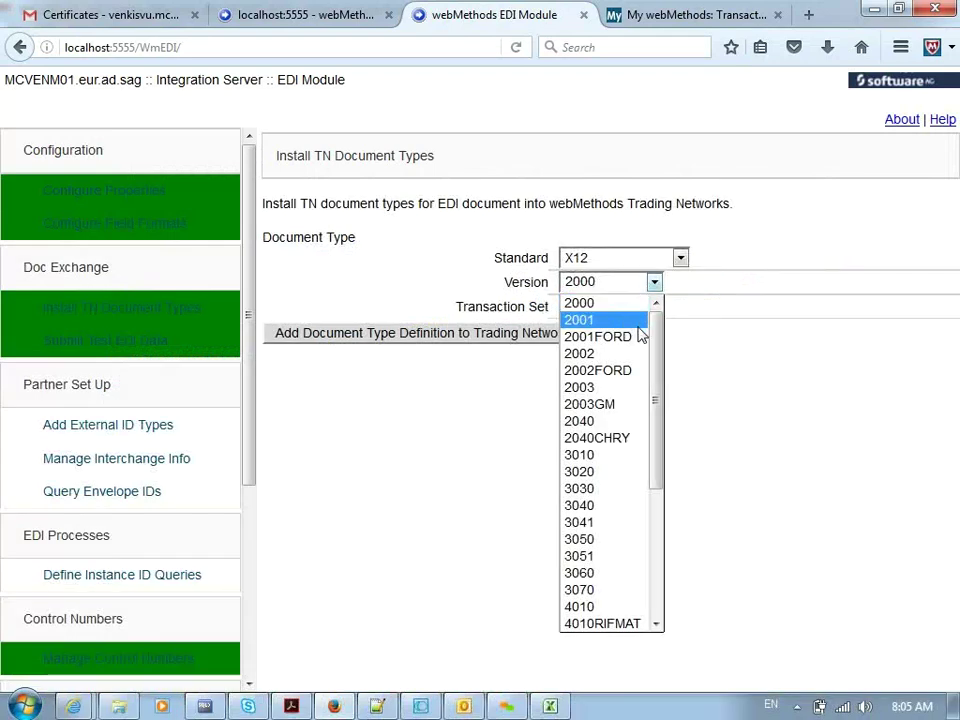
# Step: Choose X12 version 4010 and transaction set 850, then bring back the Sample X12 Document PDF
pyautogui.moveTo(653, 364); pyautogui.dragTo(619, 456)
pyautogui.click(598, 480)
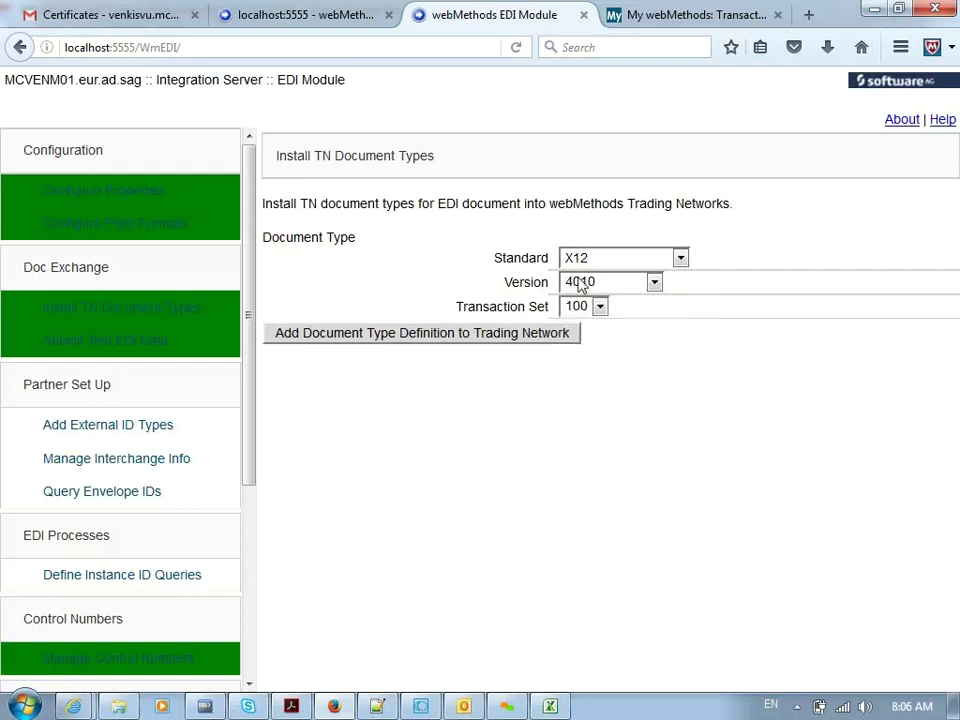
pyautogui.click(600, 308)
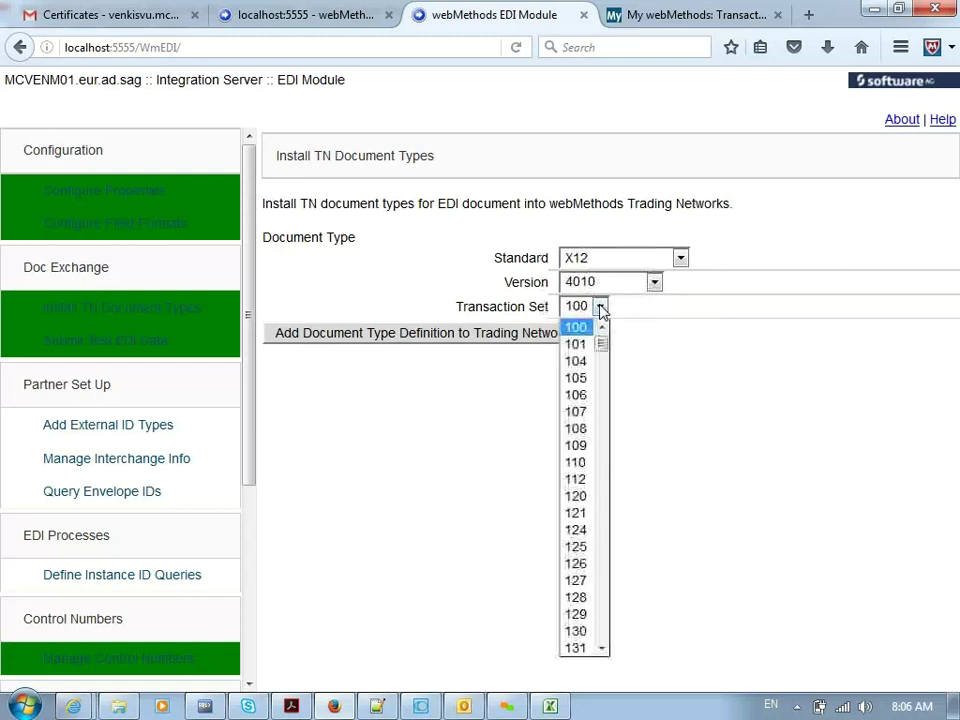
pyautogui.write('850')
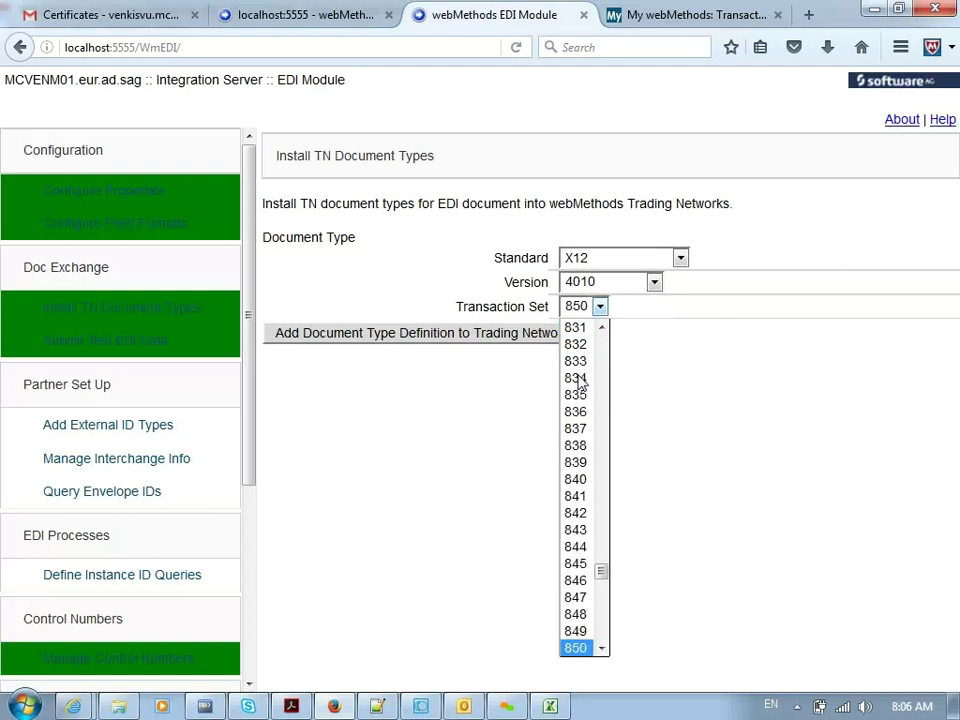
pyautogui.click(570, 648)
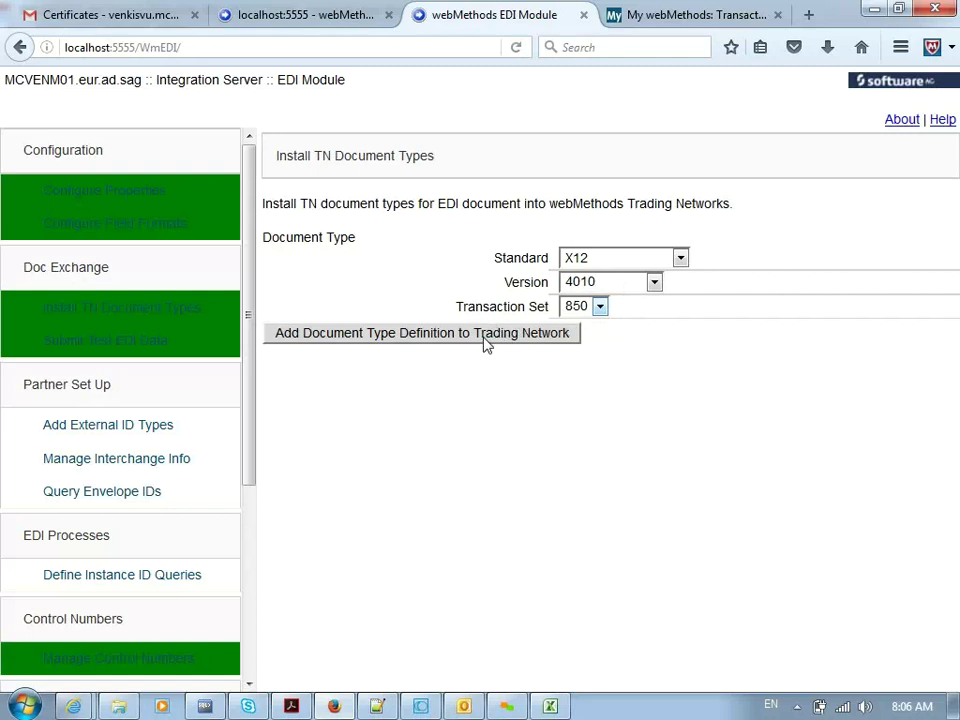
pyautogui.click(291, 706)
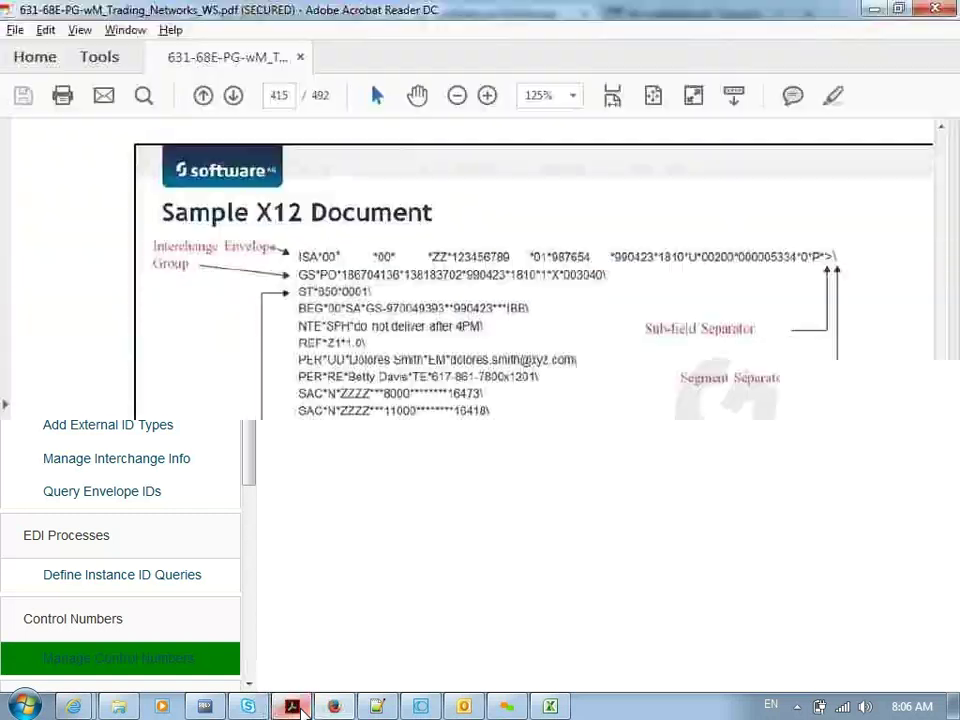
# Step: Browse Explorer to MISC > EDI Trainig and open 850_v4010_message-guideline.pdf in Acrobat Reader
pyautogui.click(118, 707)
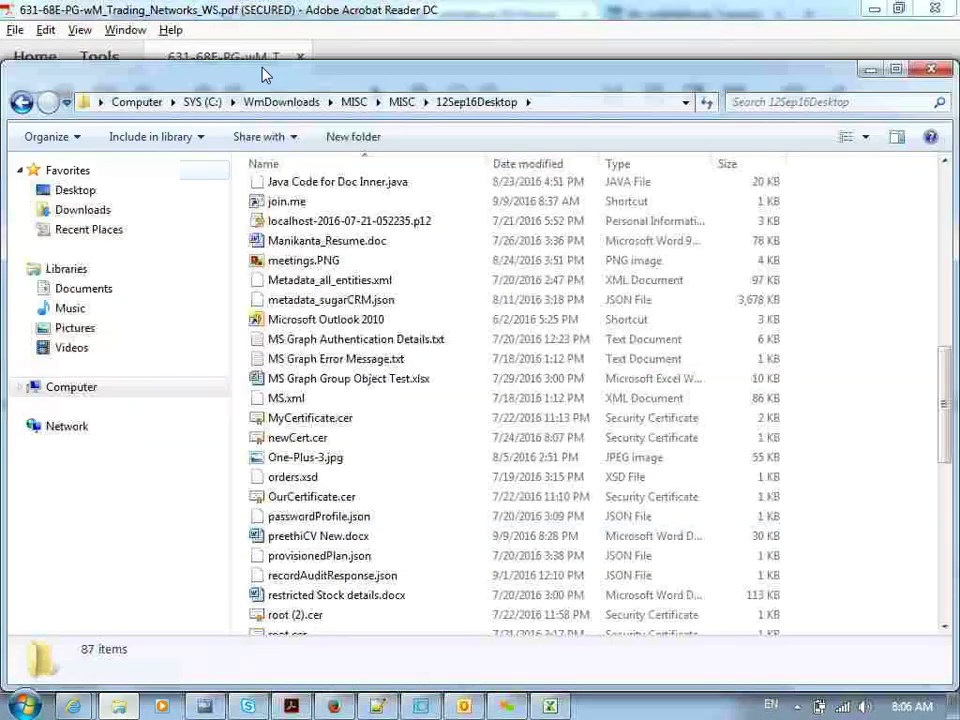
pyautogui.click(405, 108)
pyautogui.doubleClick(336, 192)
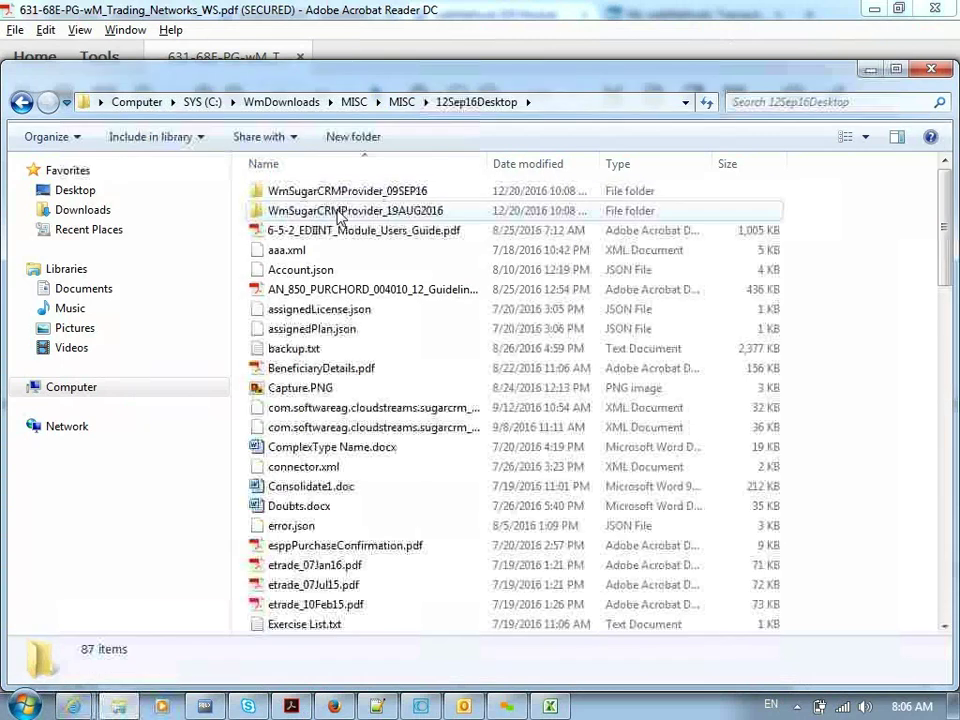
pyautogui.press('BackSpace')
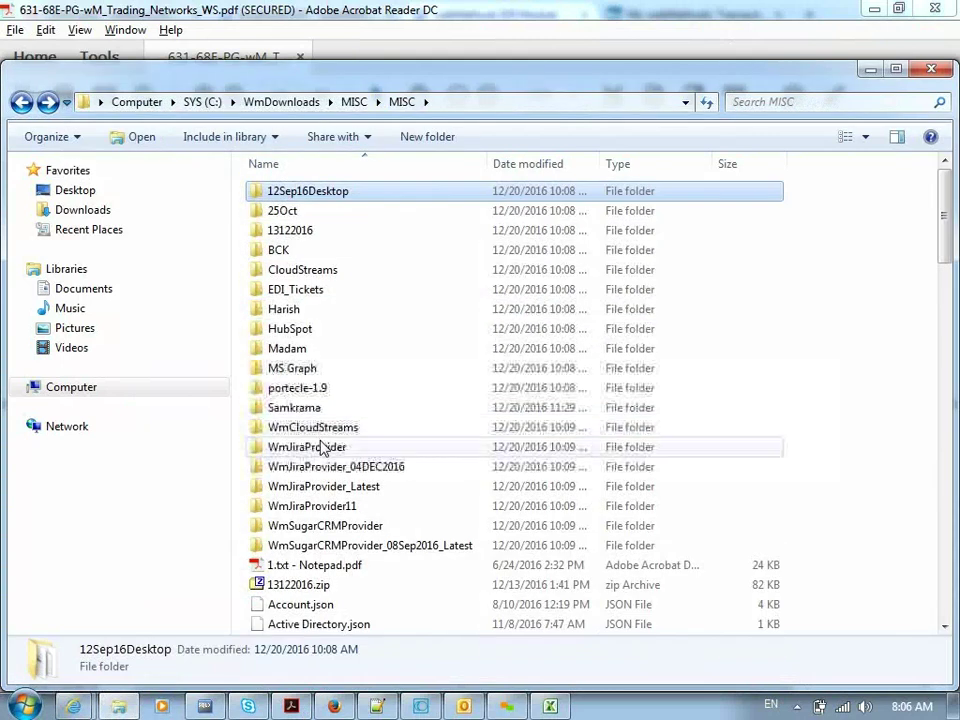
pyautogui.press('e')
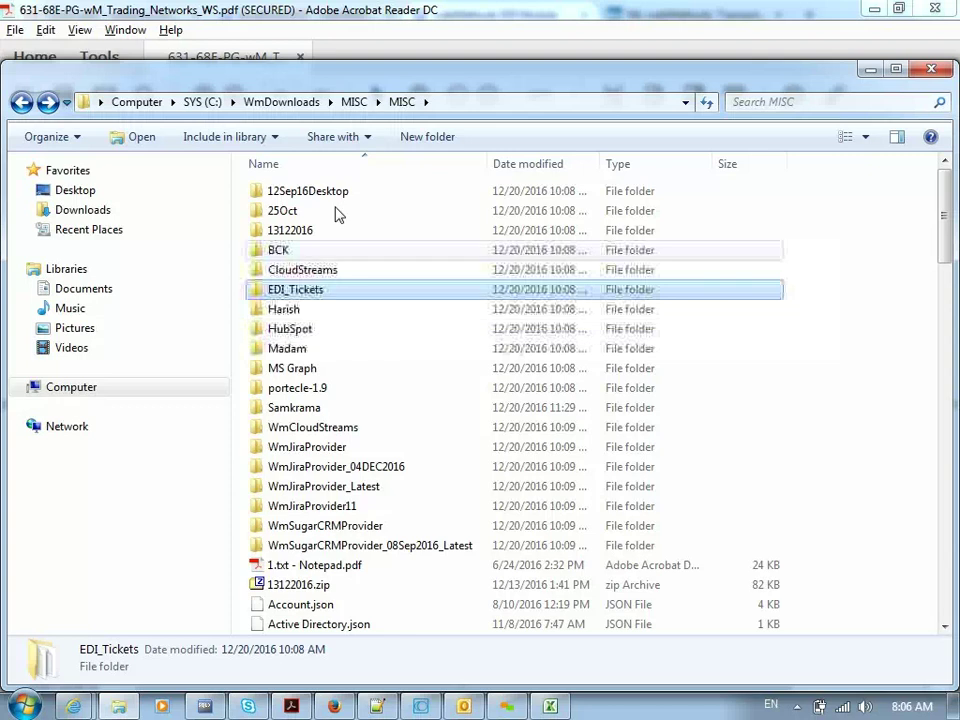
pyautogui.click(354, 101)
pyautogui.click(314, 352)
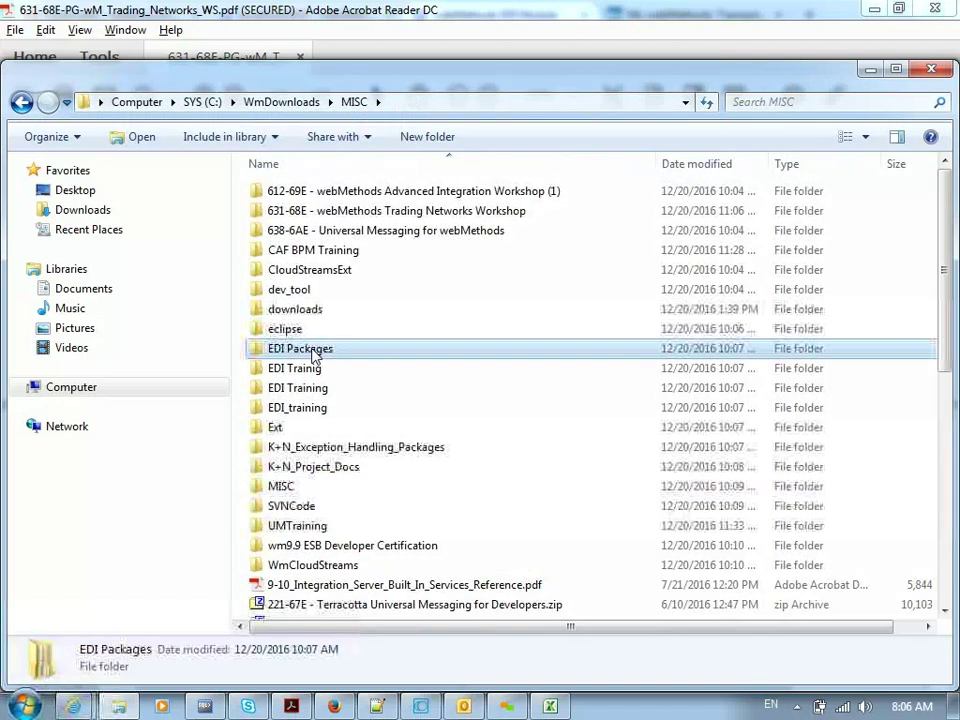
pyautogui.doubleClick(310, 369)
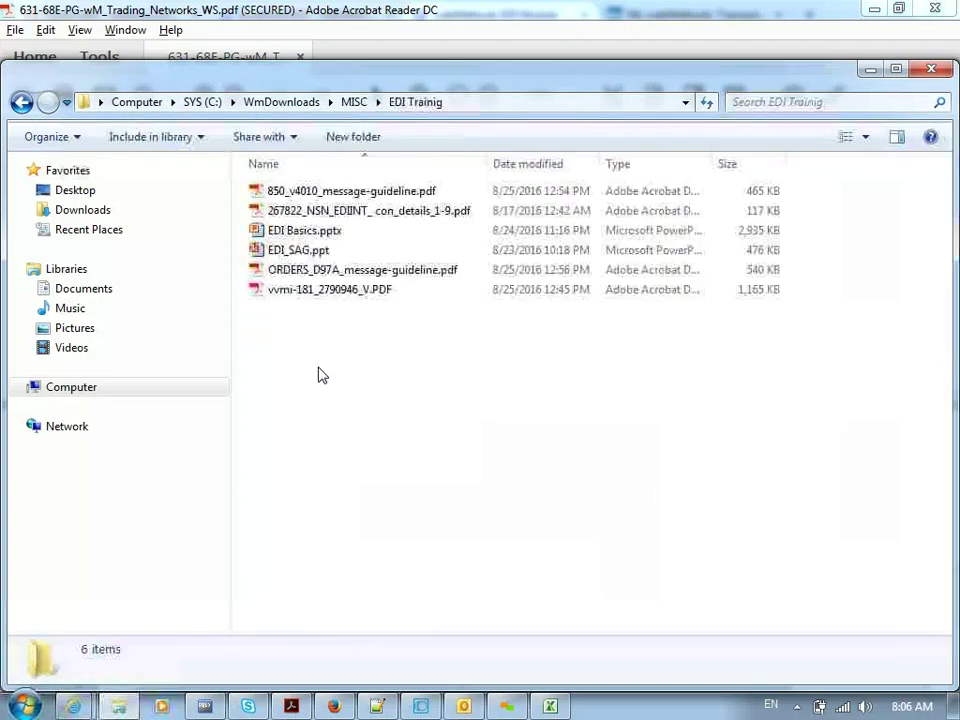
pyautogui.doubleClick(340, 194)
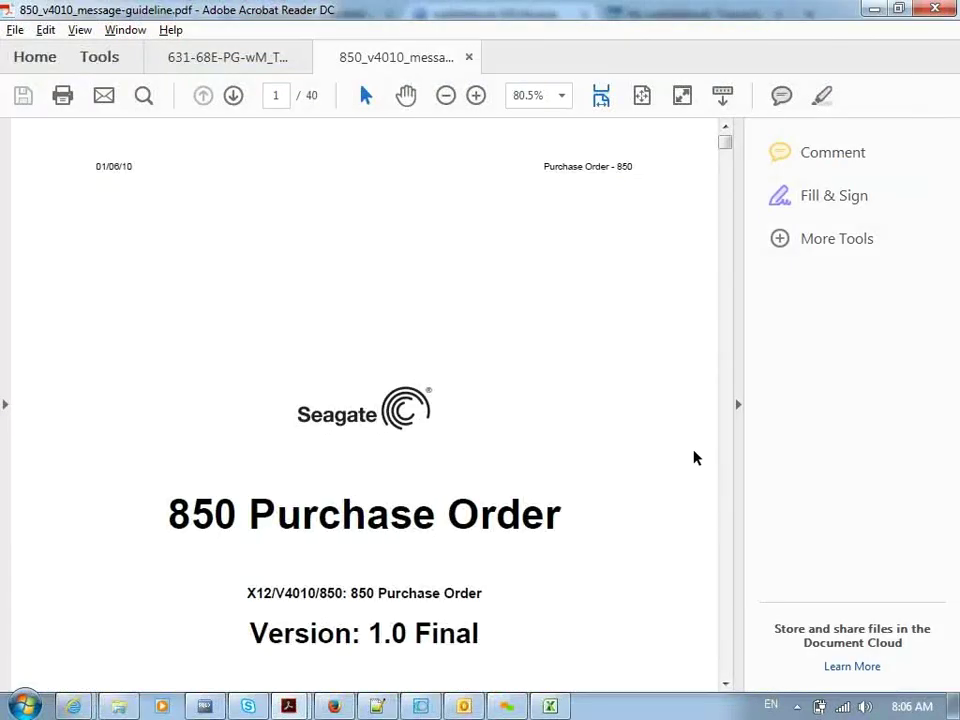
# Step: Highlight V4010 and 850 on the guideline cover, then return to Firefox's EDI Module page
pyautogui.click(725, 683)
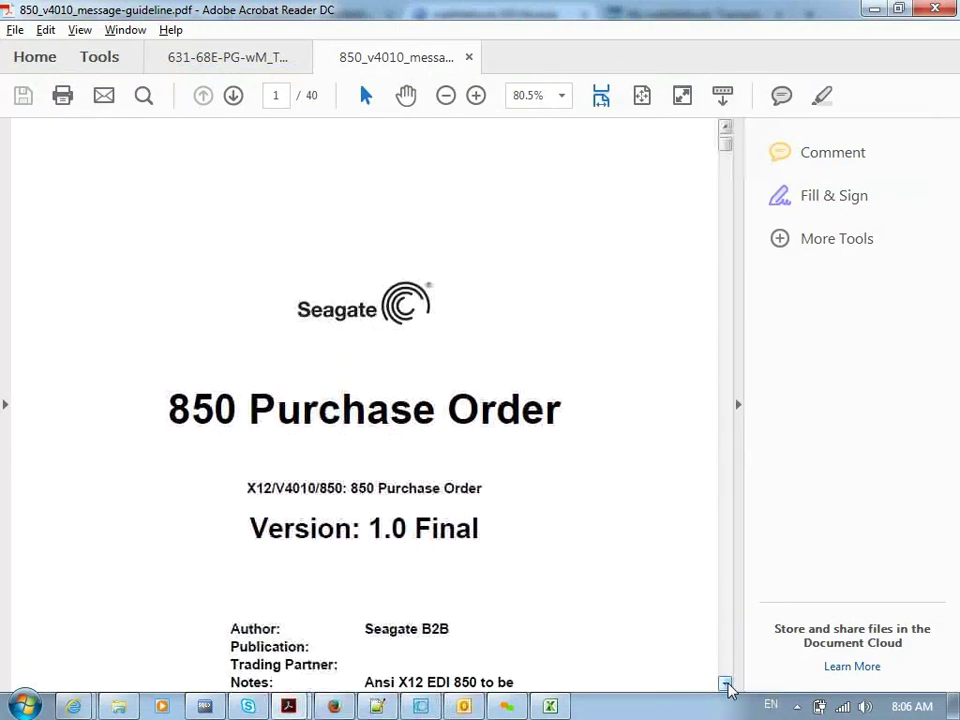
pyautogui.doubleClick(291, 477)
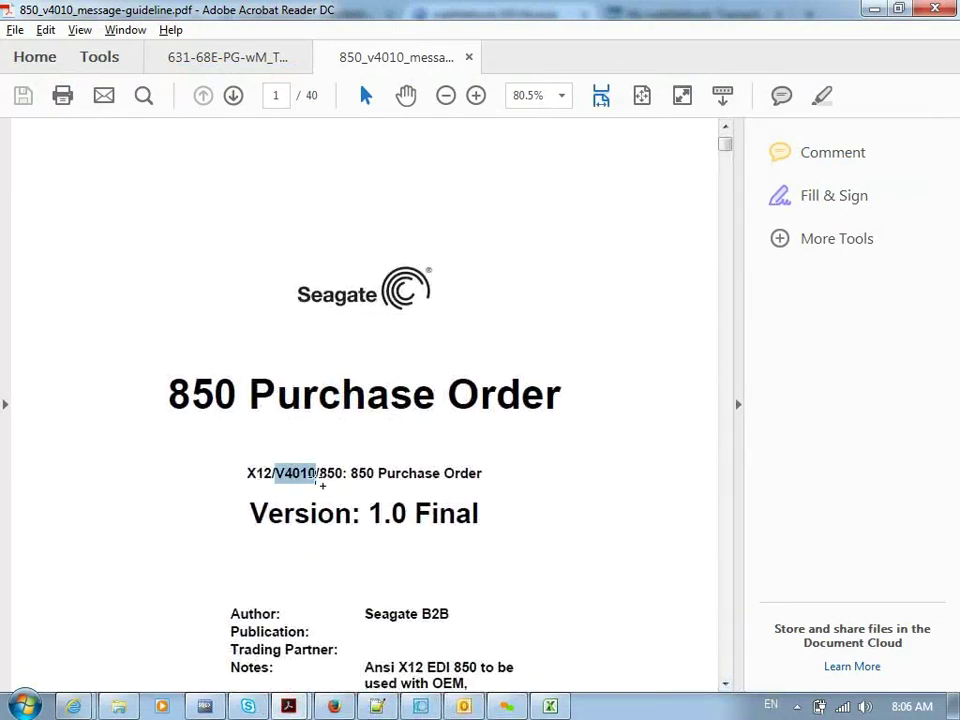
pyautogui.doubleClick(333, 474)
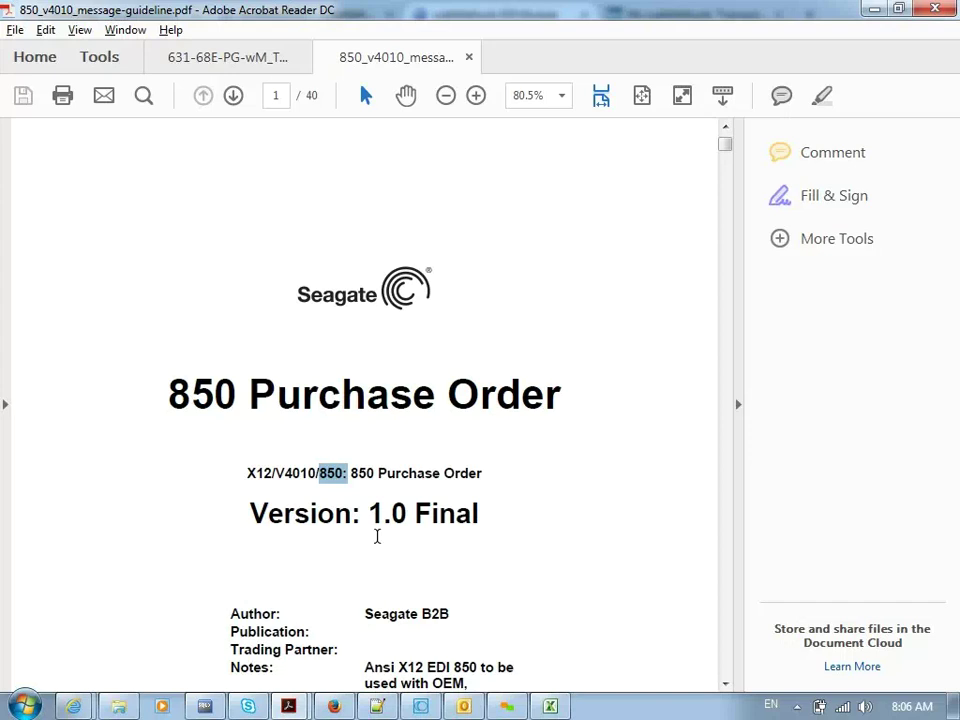
pyautogui.hotkey('alt', 'Tab')
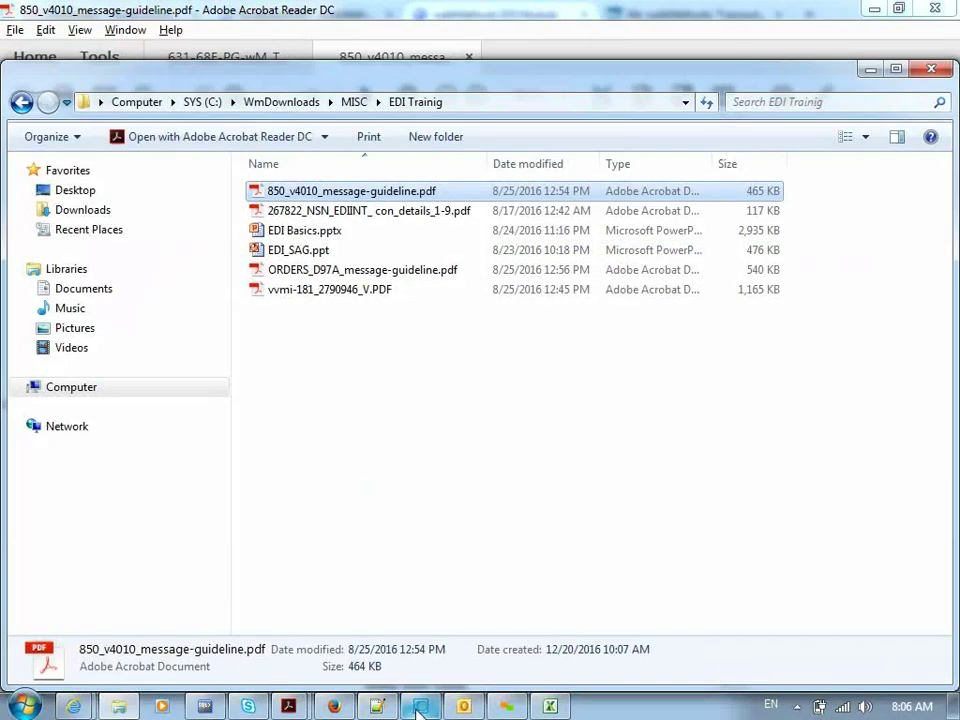
pyautogui.click(333, 706)
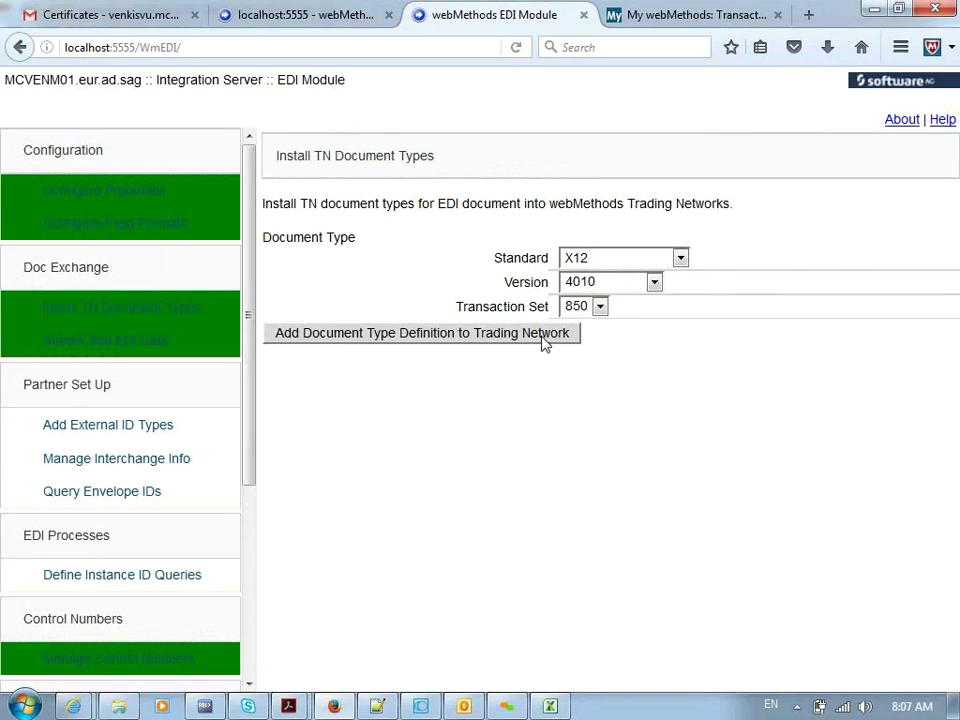
# Step: In Designer, expand WmEDI > wm > b2b > edi and widen the Package Navigator
pyautogui.click(420, 706)
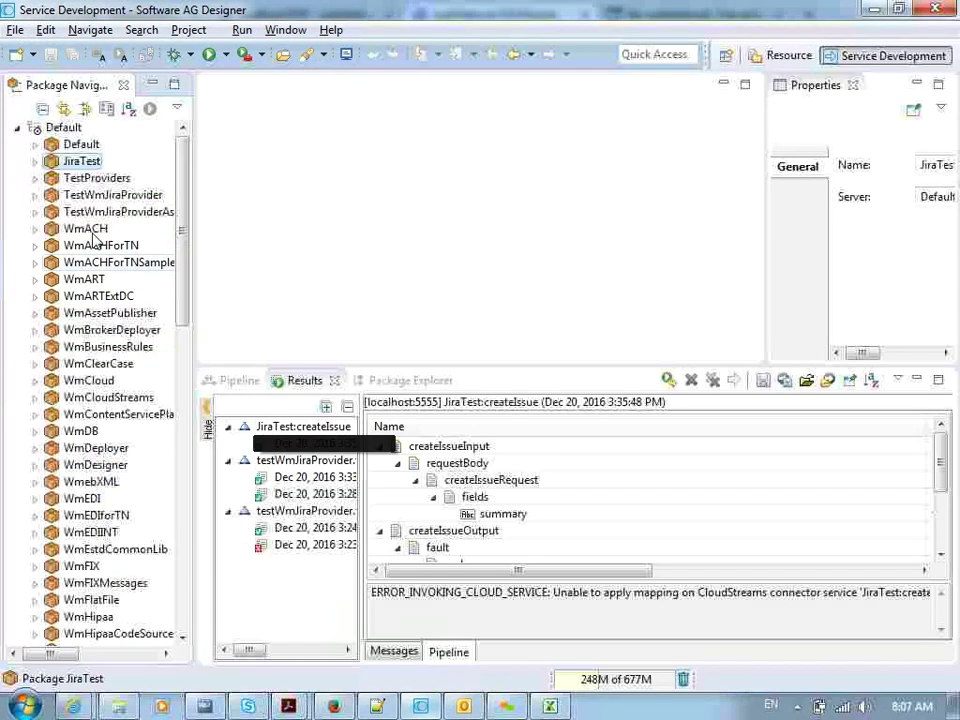
pyautogui.moveTo(180, 208); pyautogui.dragTo(205, 493)
pyautogui.moveTo(211, 530); pyautogui.dragTo(212, 281)
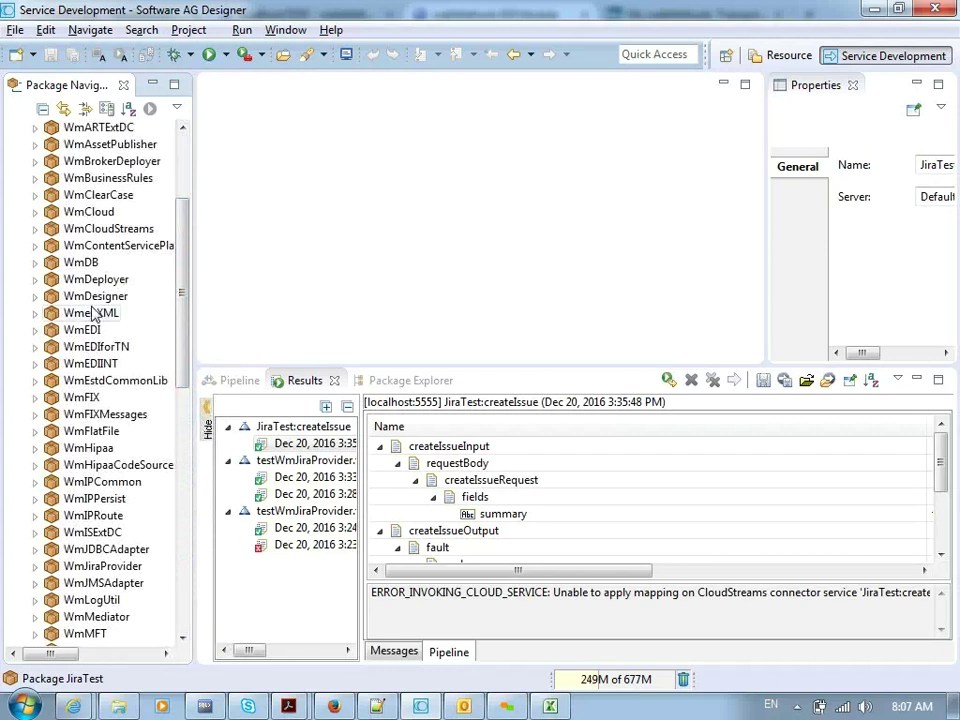
pyautogui.click(36, 330)
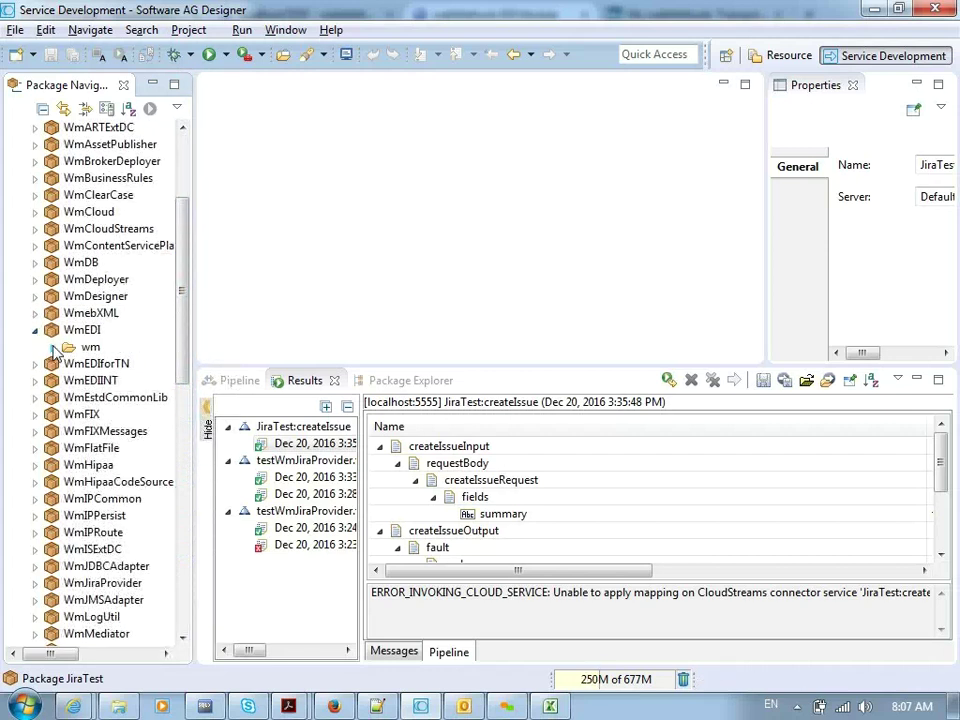
pyautogui.click(53, 347)
pyautogui.click(72, 365)
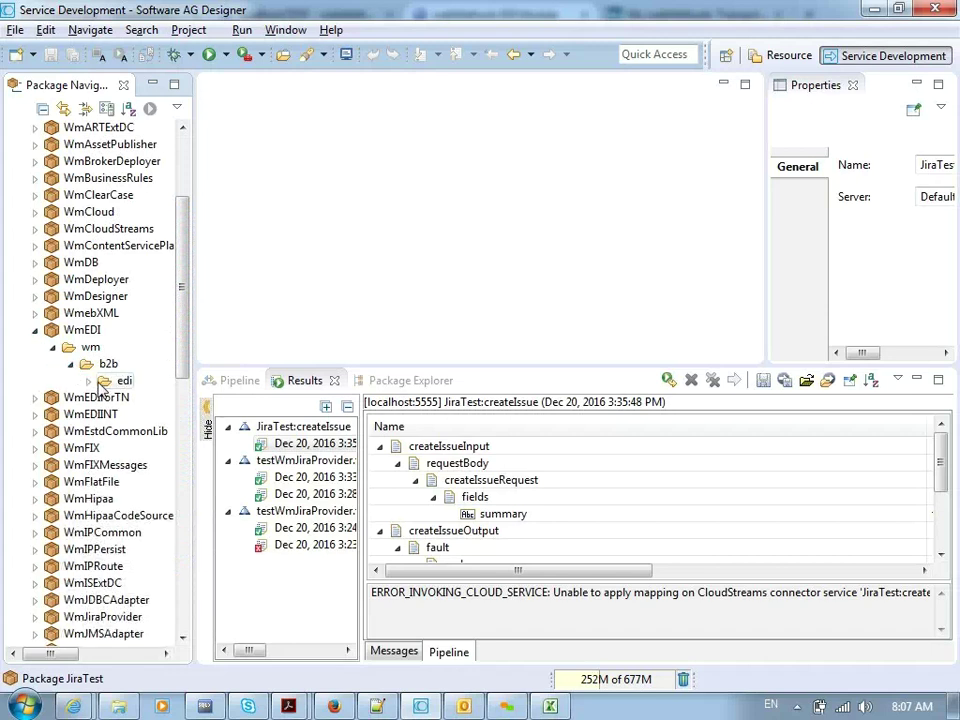
pyautogui.click(88, 381)
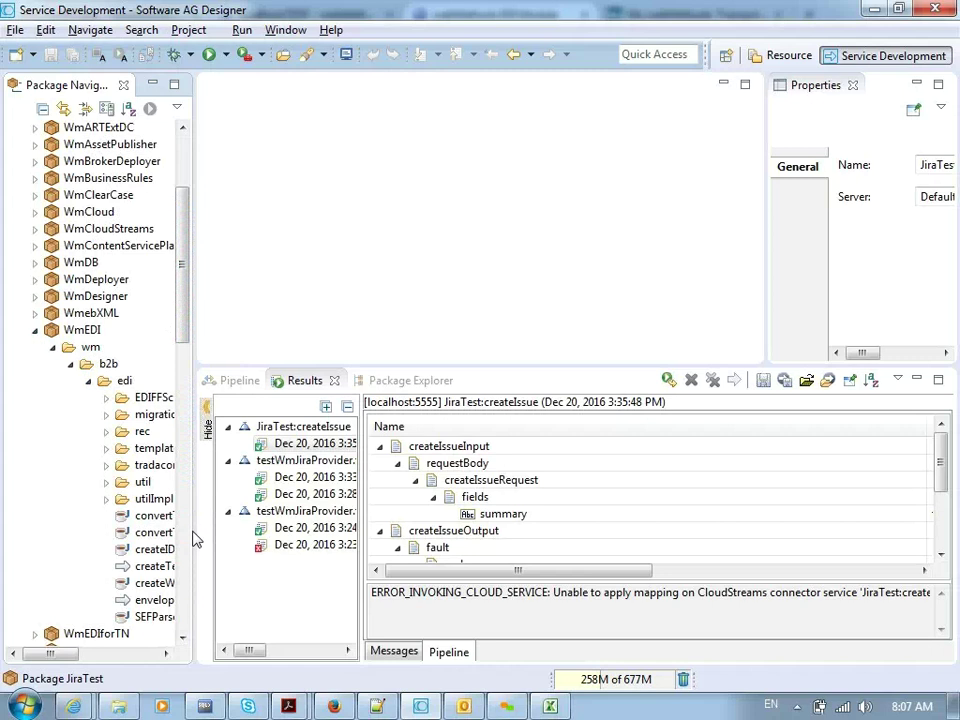
pyautogui.moveTo(200, 531); pyautogui.dragTo(302, 540)
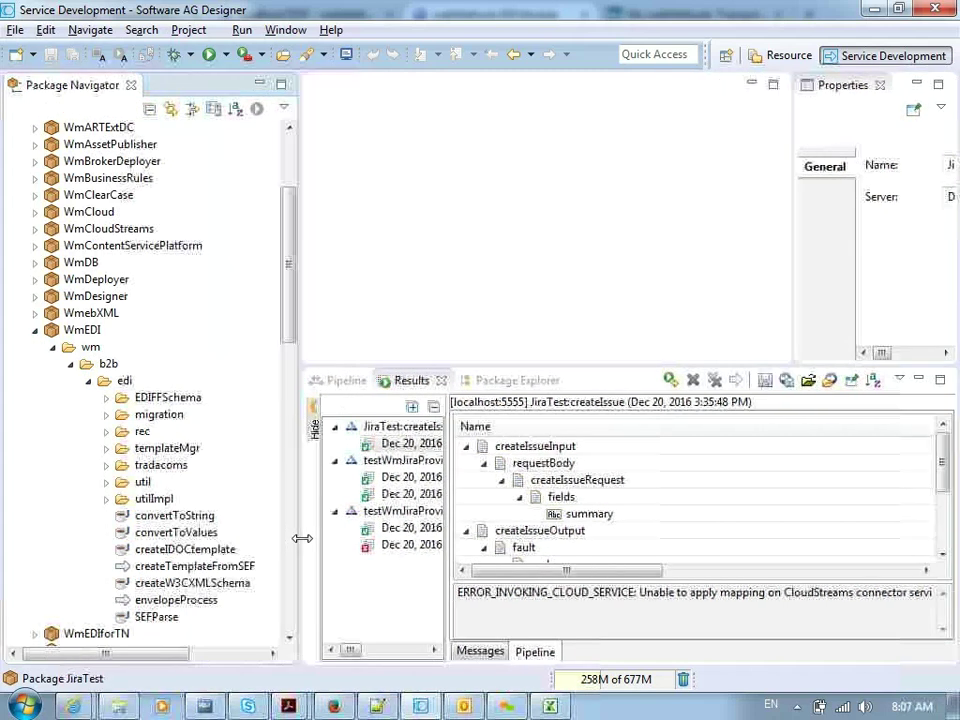
pyautogui.moveTo(295, 272); pyautogui.dragTo(213, 352)
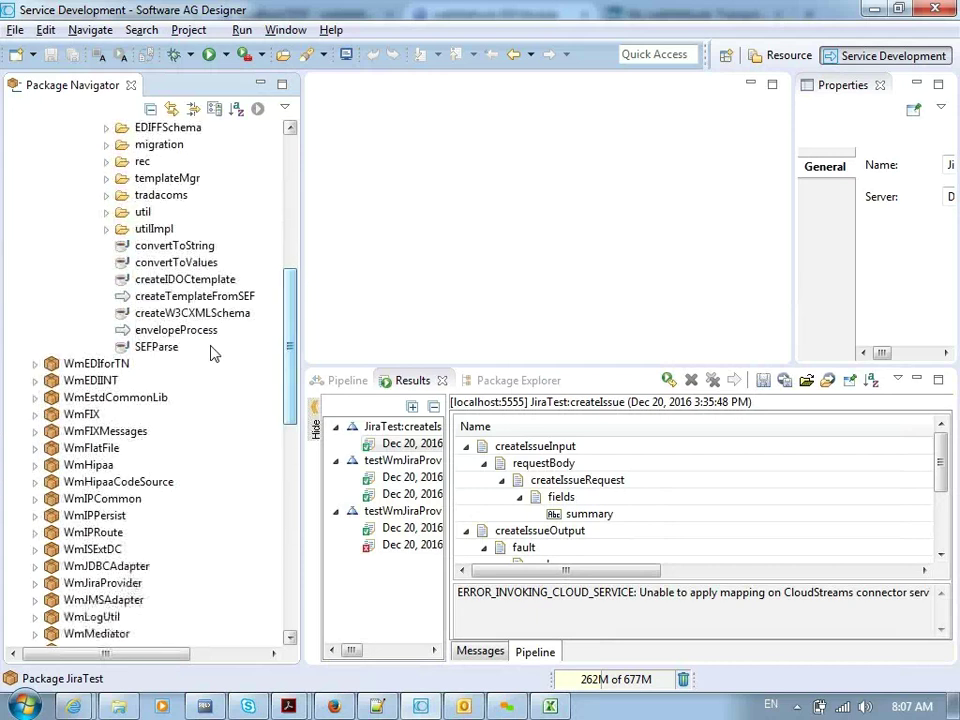
# Step: Expand WmEDIINT > wm > EDIINT > util to view its contents
pyautogui.click(35, 381)
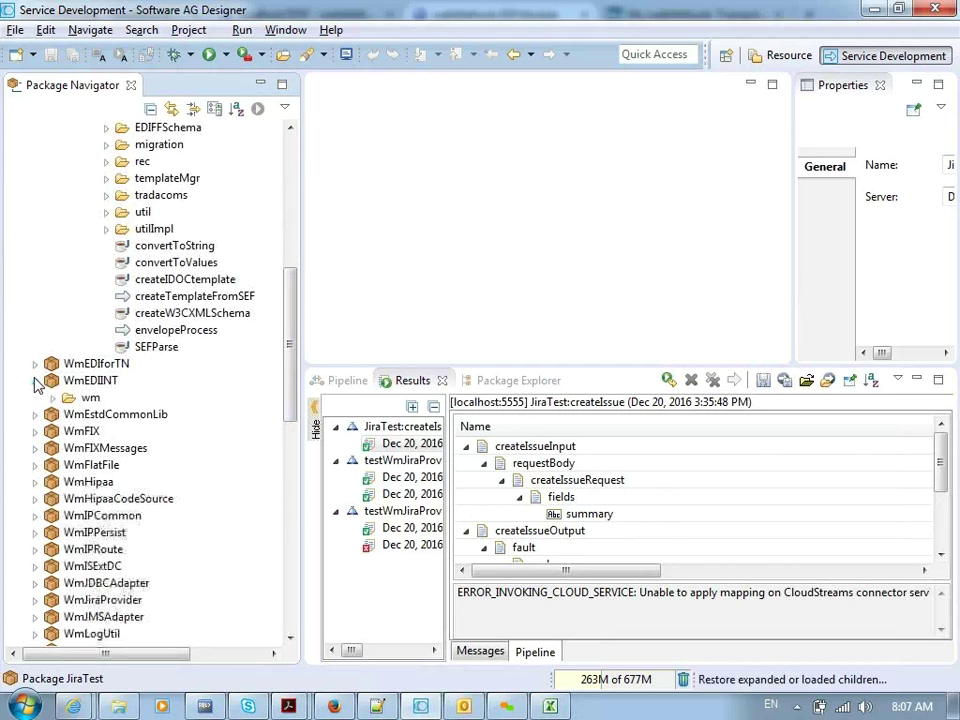
pyautogui.click(52, 397)
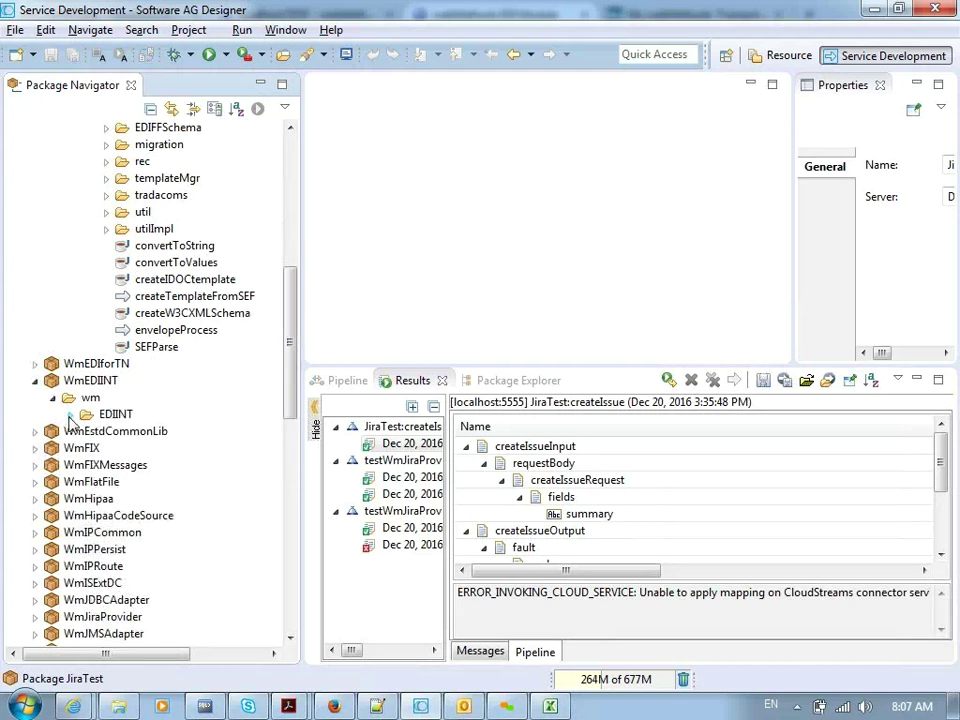
pyautogui.click(70, 415)
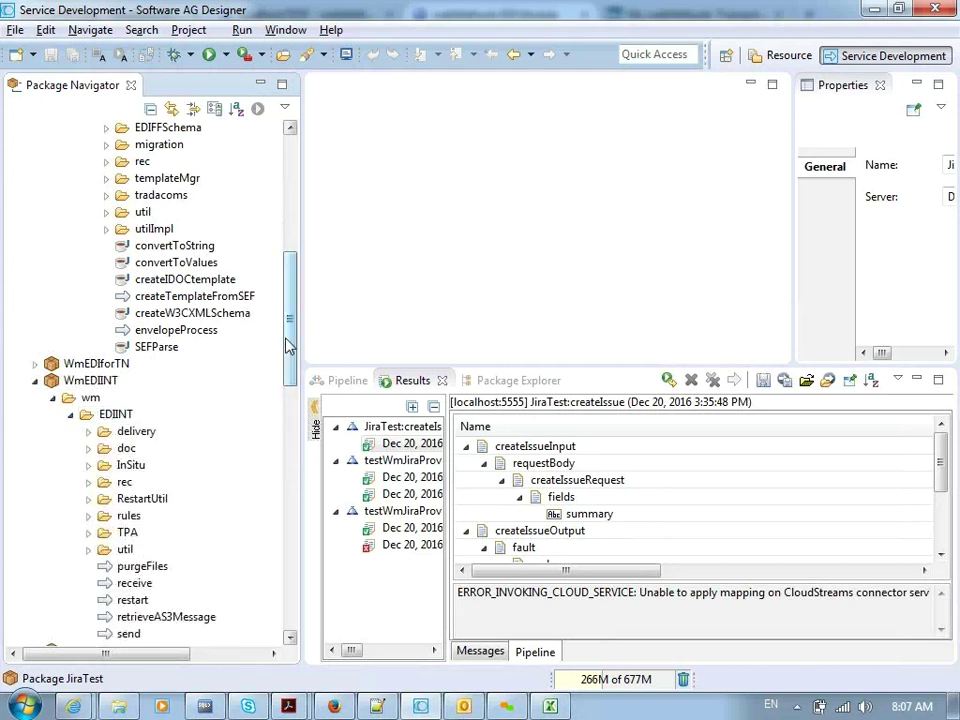
pyautogui.moveTo(287, 345); pyautogui.dragTo(293, 368)
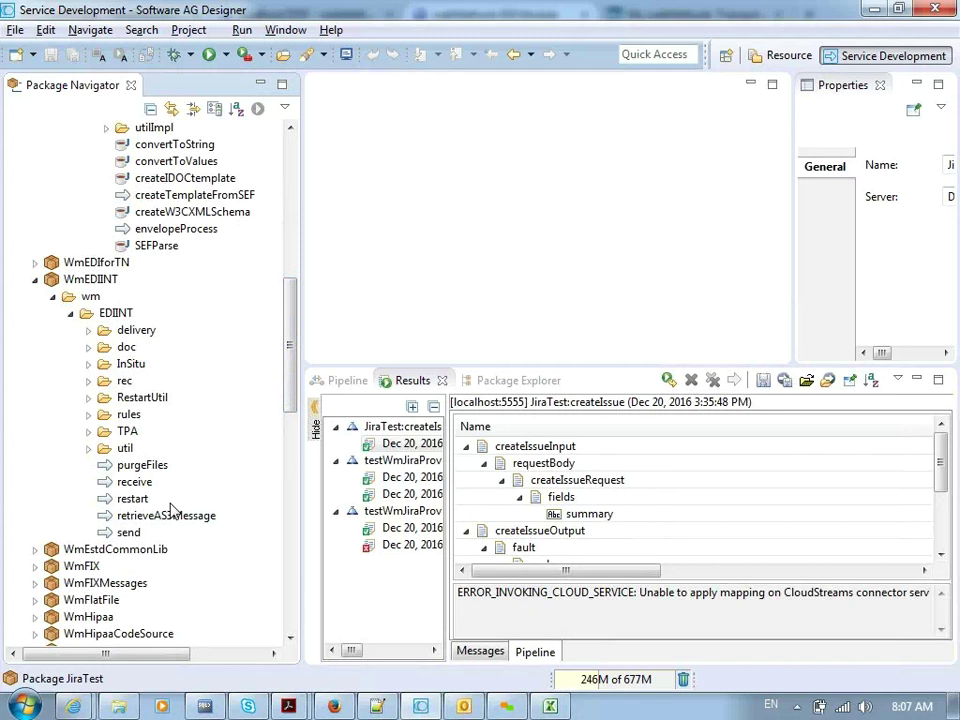
pyautogui.click(90, 448)
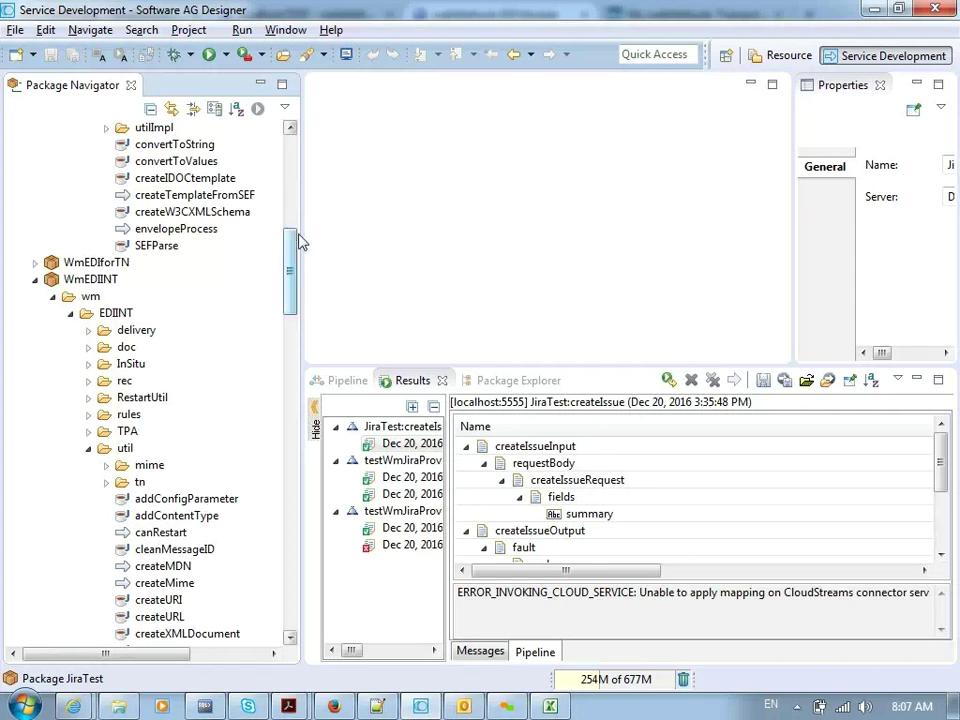
pyautogui.moveTo(290, 266); pyautogui.dragTo(287, 236)
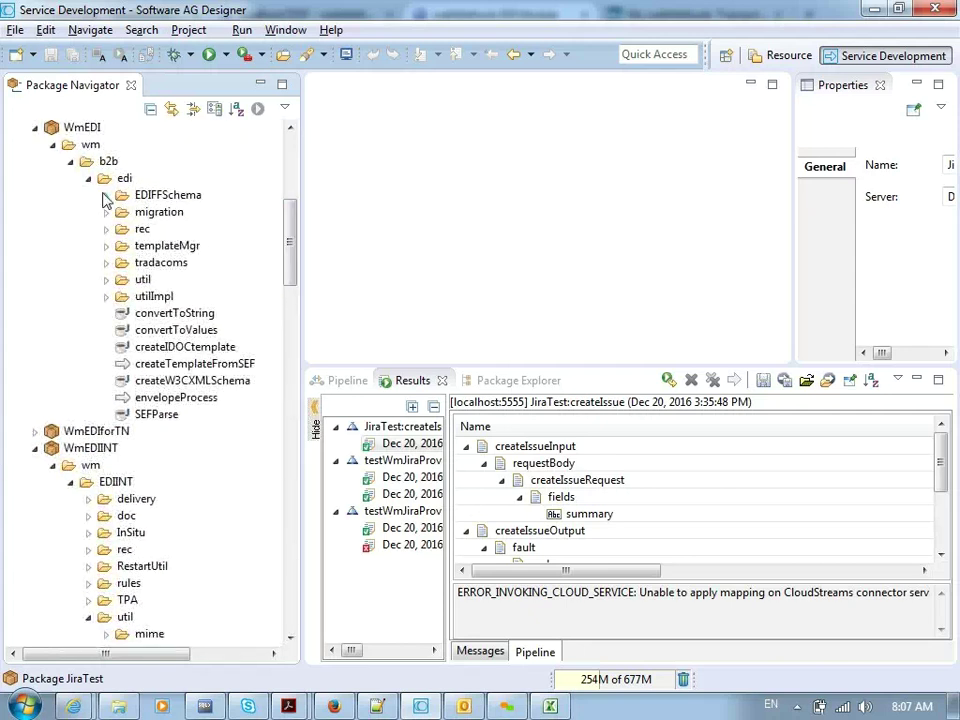
# Step: Collapse WmEDI and WmEDIINT, then expand WmEDIforTN > EDIFFSchema > TRADACOMS > V1
pyautogui.click(35, 128)
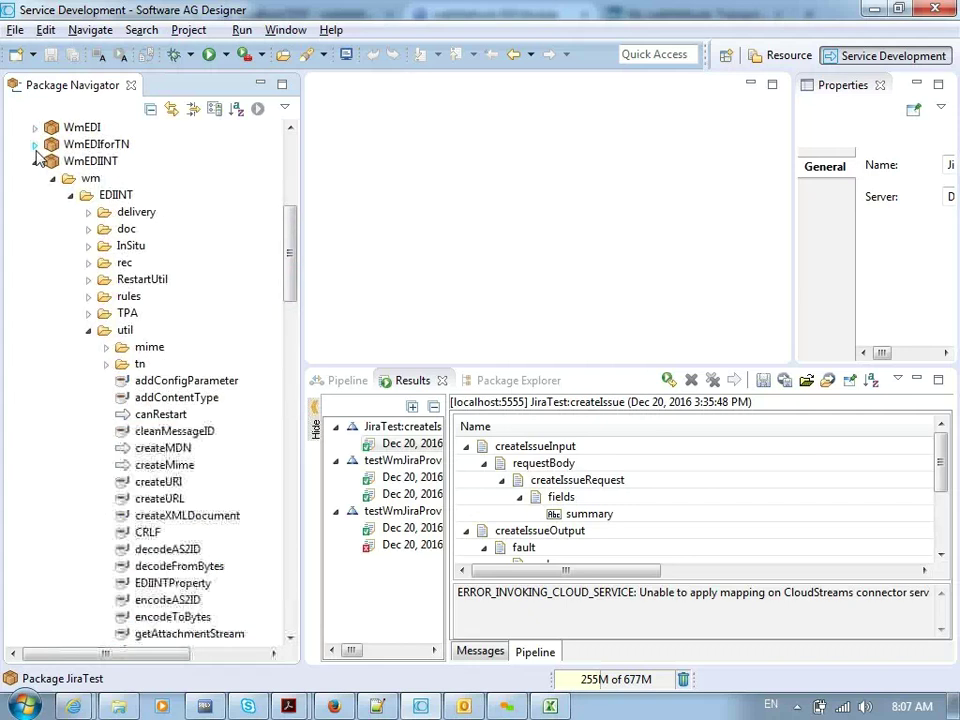
pyautogui.click(36, 161)
pyautogui.click(36, 145)
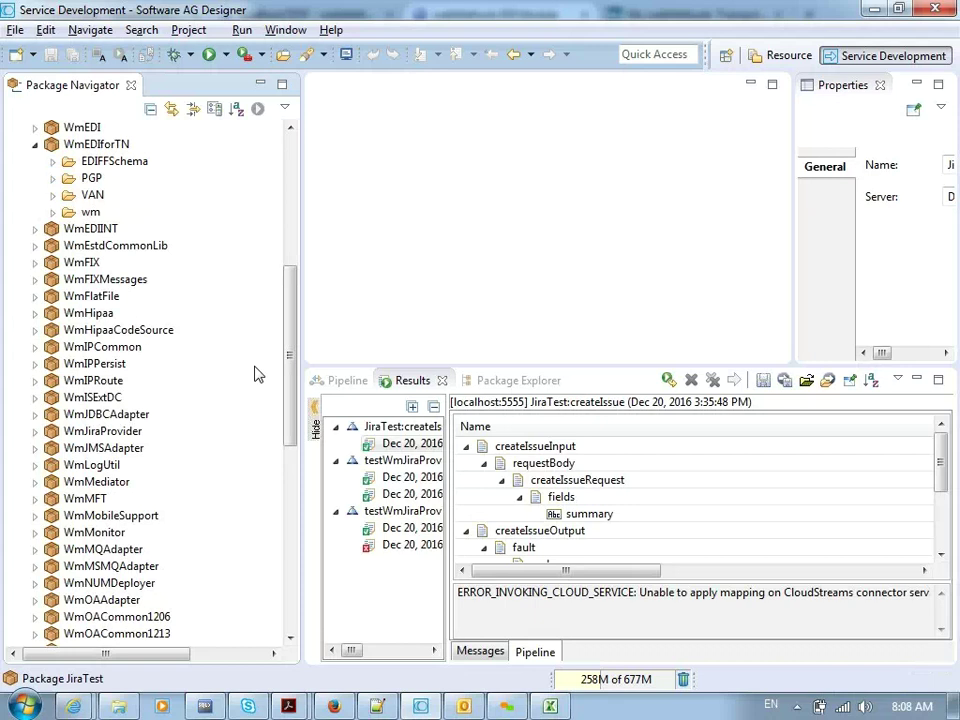
pyautogui.click(56, 162)
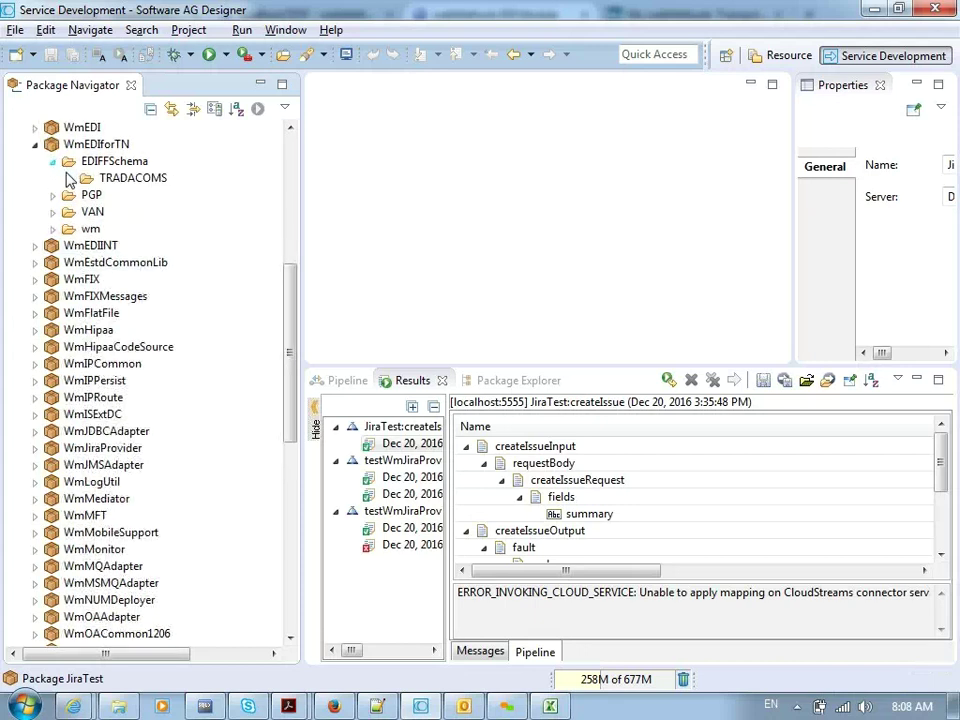
pyautogui.click(71, 179)
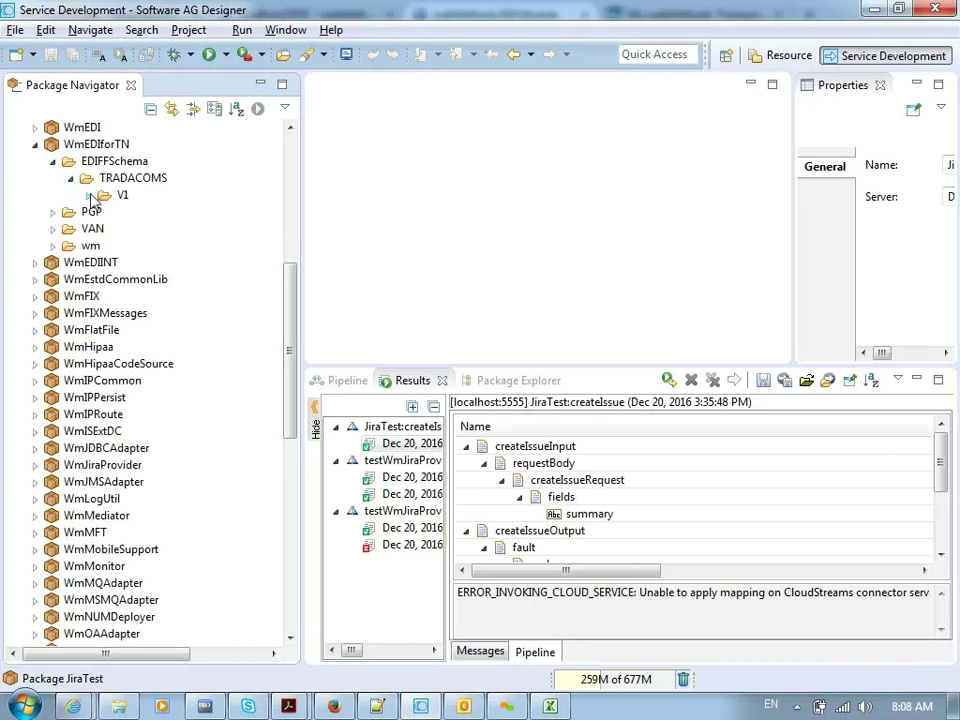
pyautogui.click(88, 195)
# Step: Peek into the PGP and VAN folders, then collapse PGP, VAN and TRADACOMS
pyautogui.click(53, 246)
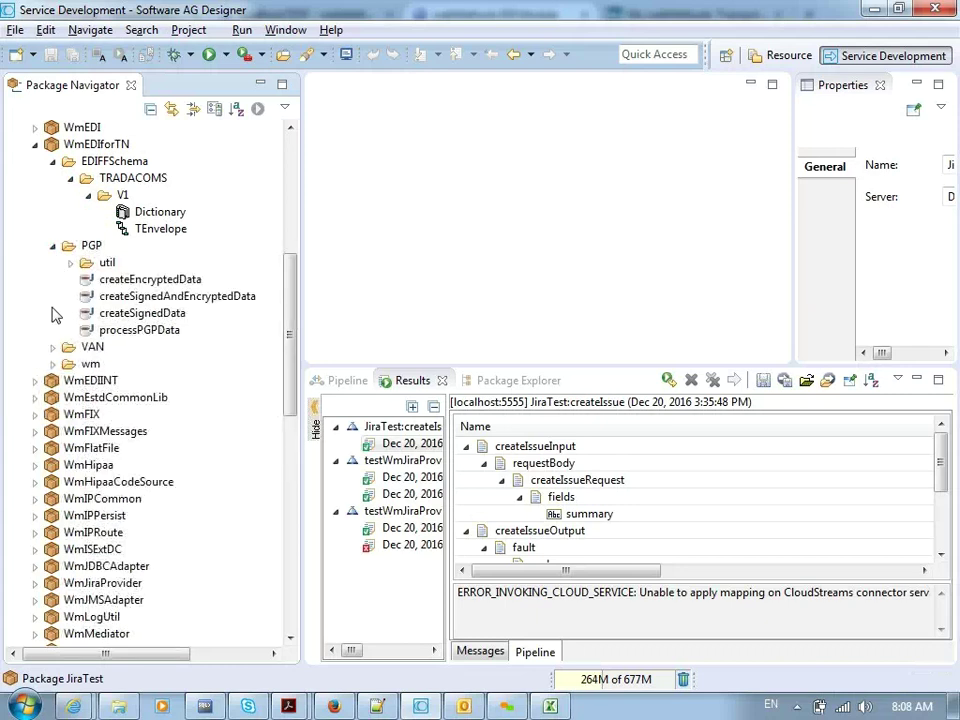
pyautogui.doubleClick(66, 347)
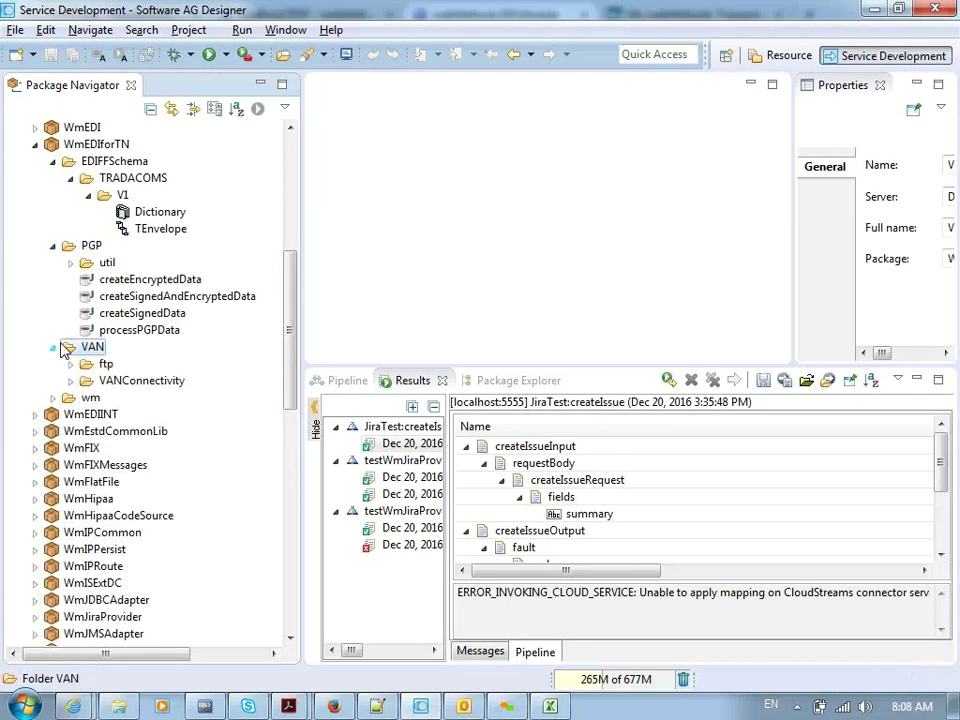
pyautogui.click(51, 246)
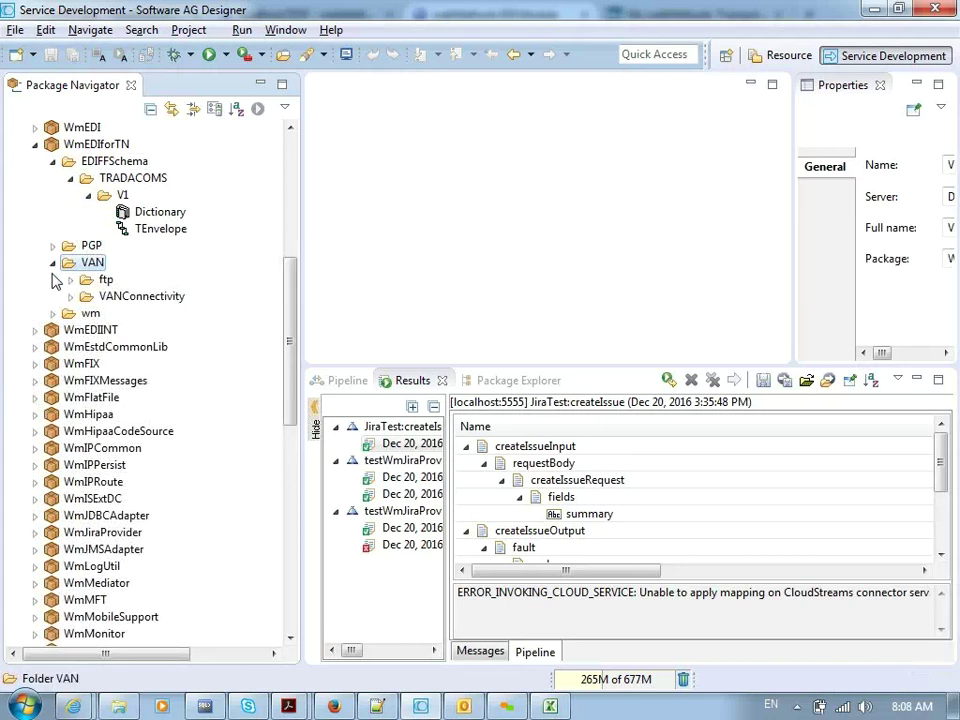
pyautogui.click(53, 262)
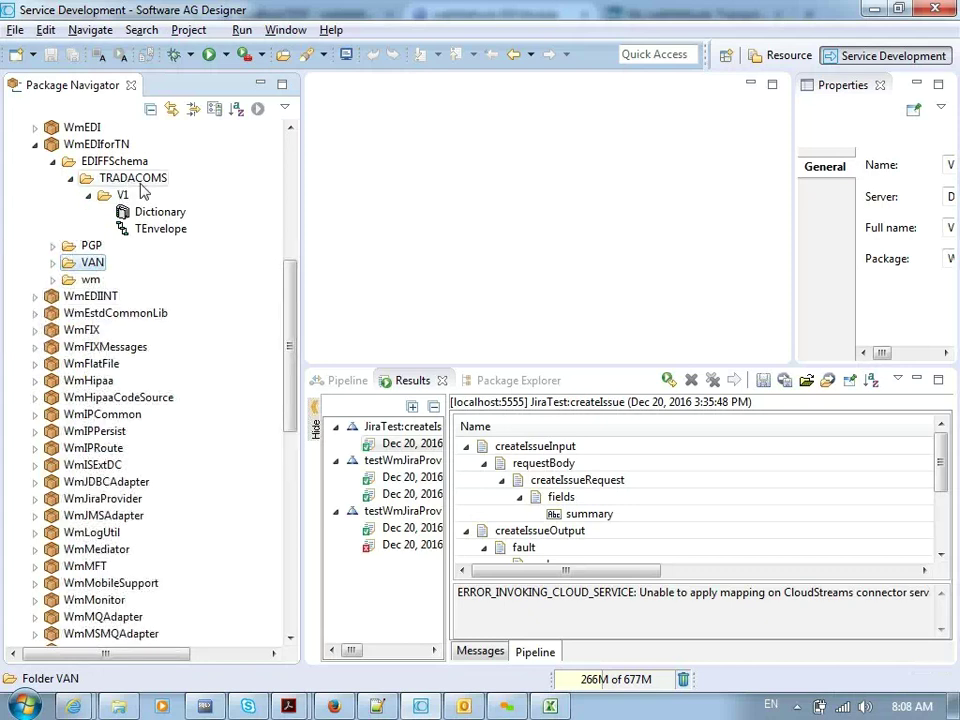
pyautogui.click(71, 179)
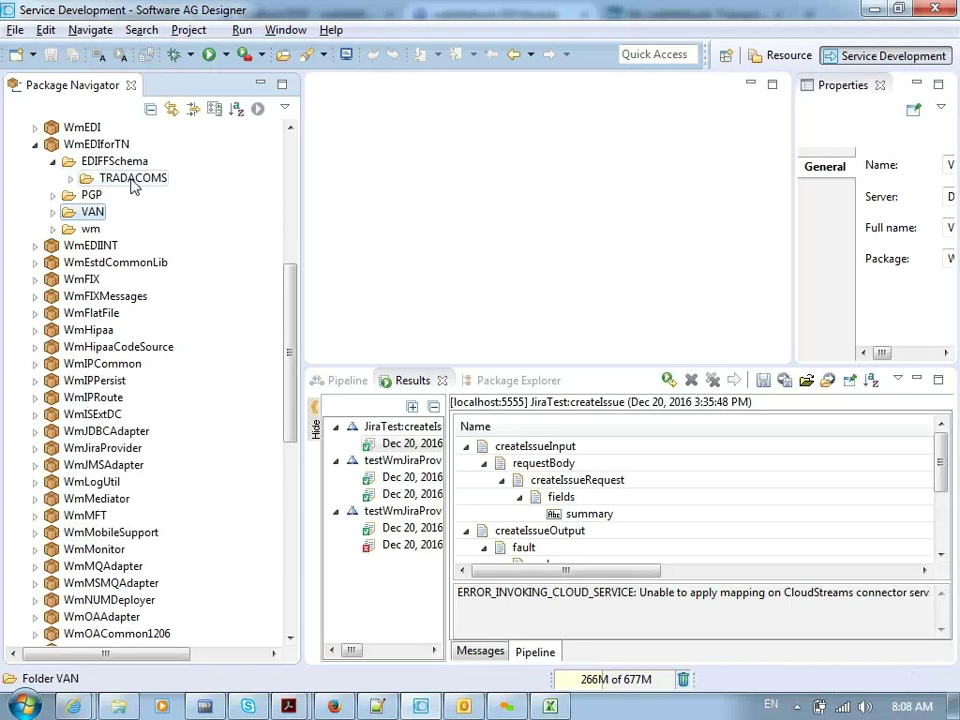
# Step: Add the X12 4010 850 document type definition to Trading Networks from the EDI Module page
pyautogui.hotkey('alt', 'Tab')
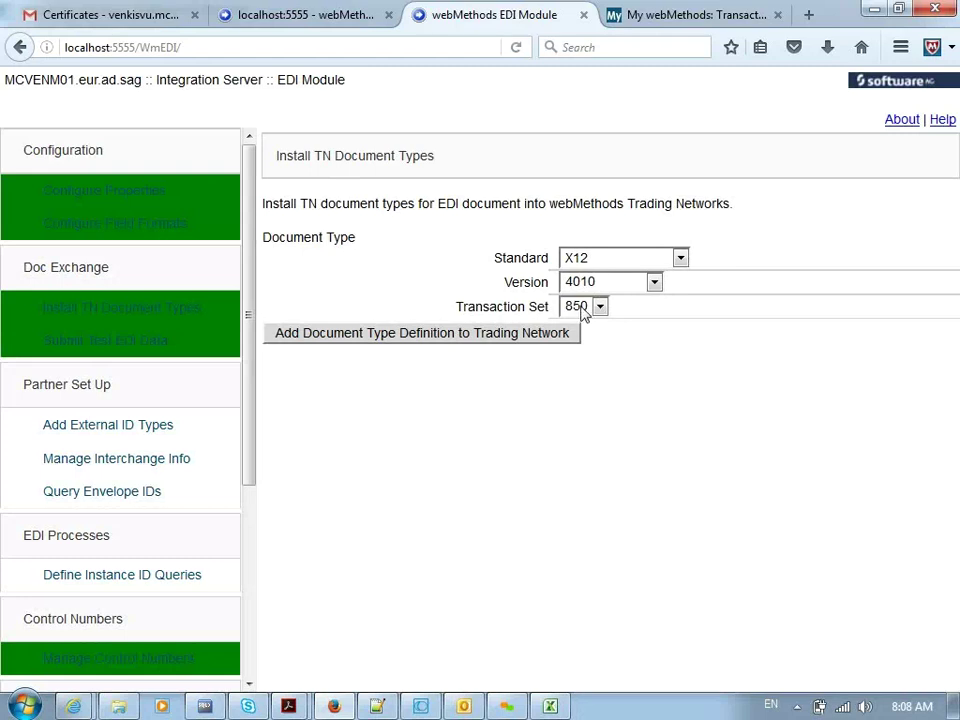
pyautogui.click(433, 338)
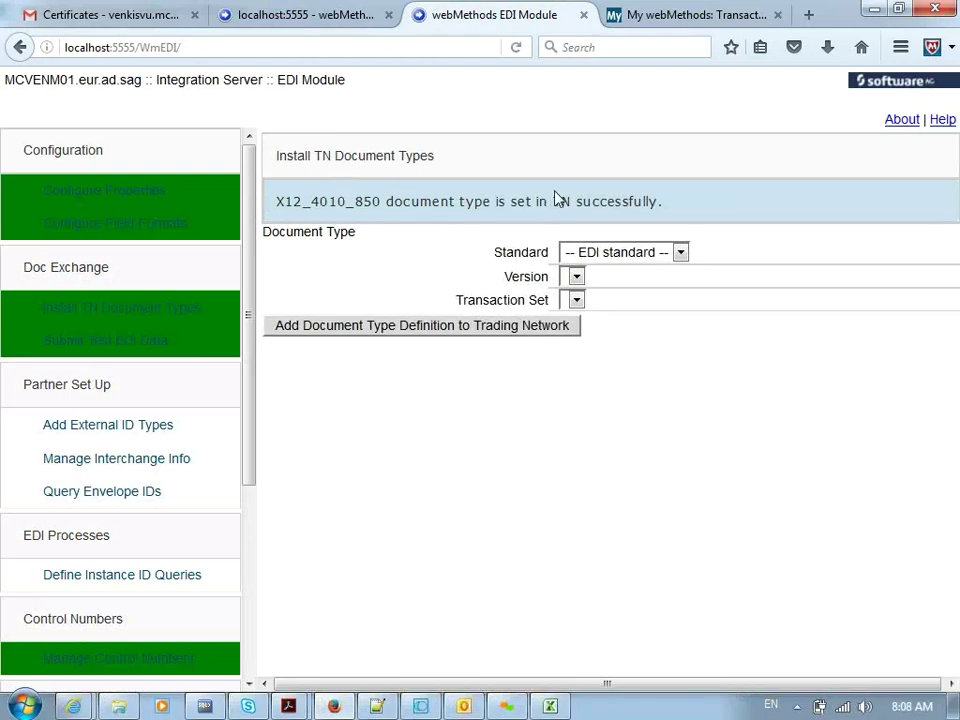
pyautogui.hotkey('alt', 'Tab')
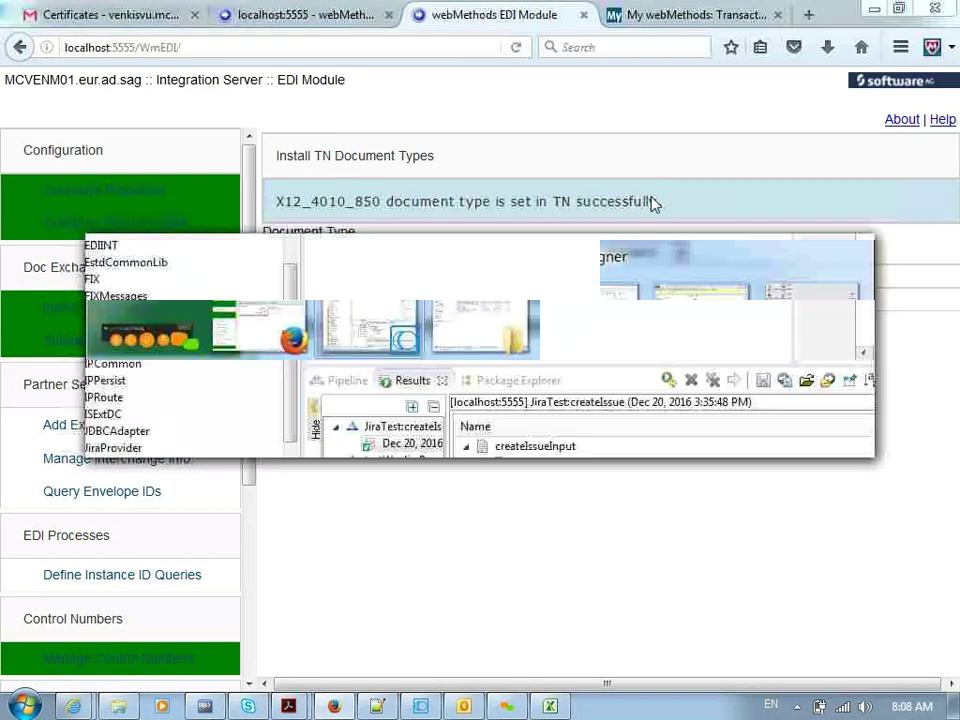
# Step: Reload the WmEDIforTN package from its context menu, confirming and dismissing the reload message
pyautogui.click(124, 146)
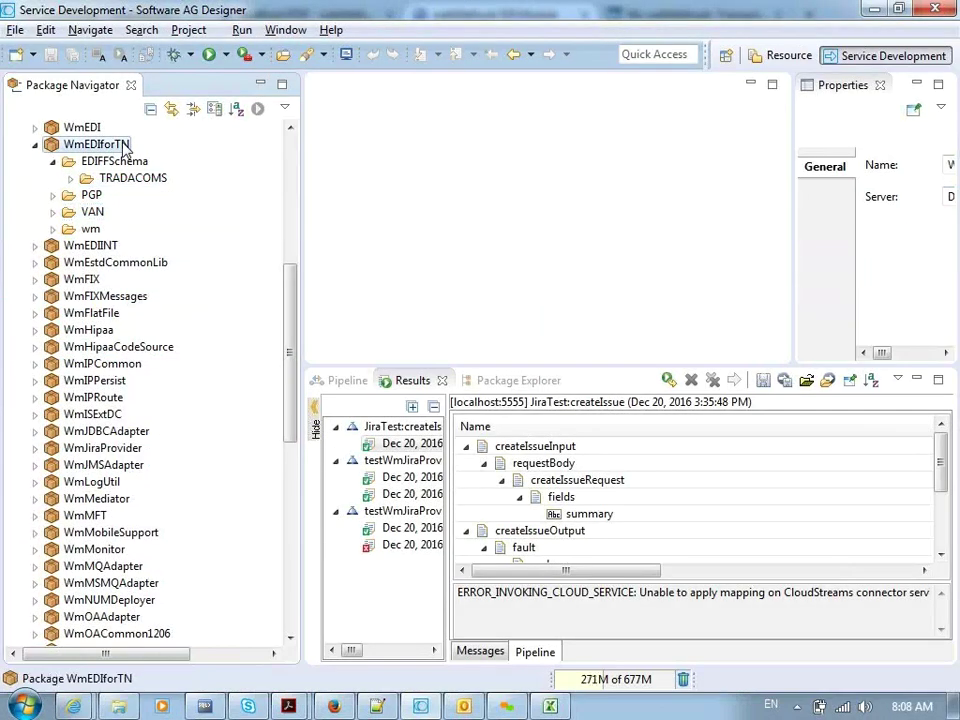
pyautogui.rightClick(123, 146)
pyautogui.click(183, 348)
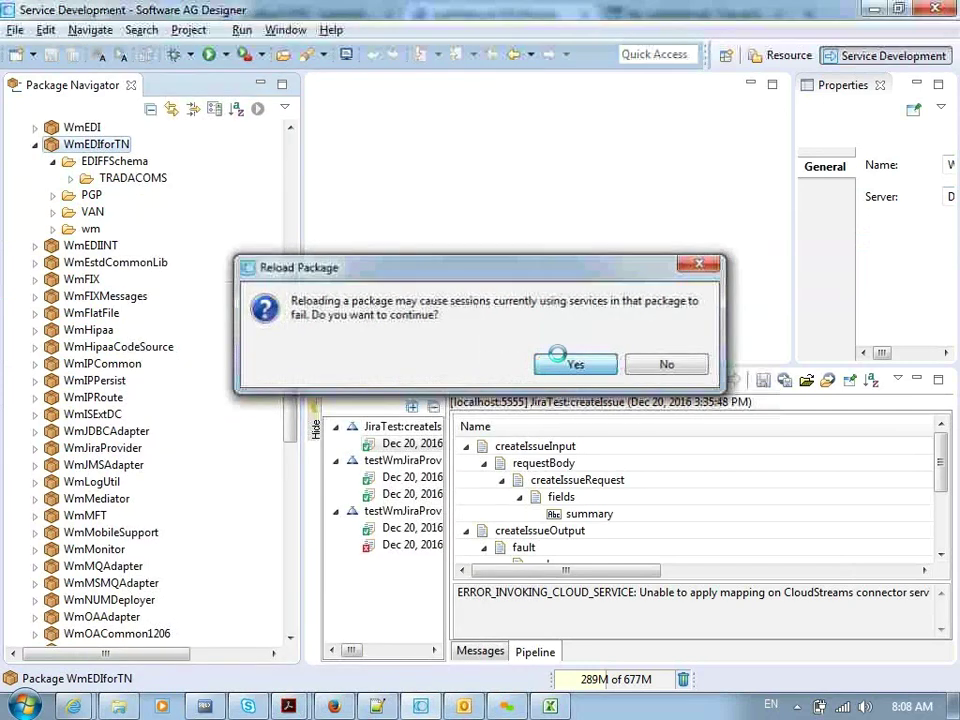
pyautogui.click(572, 364)
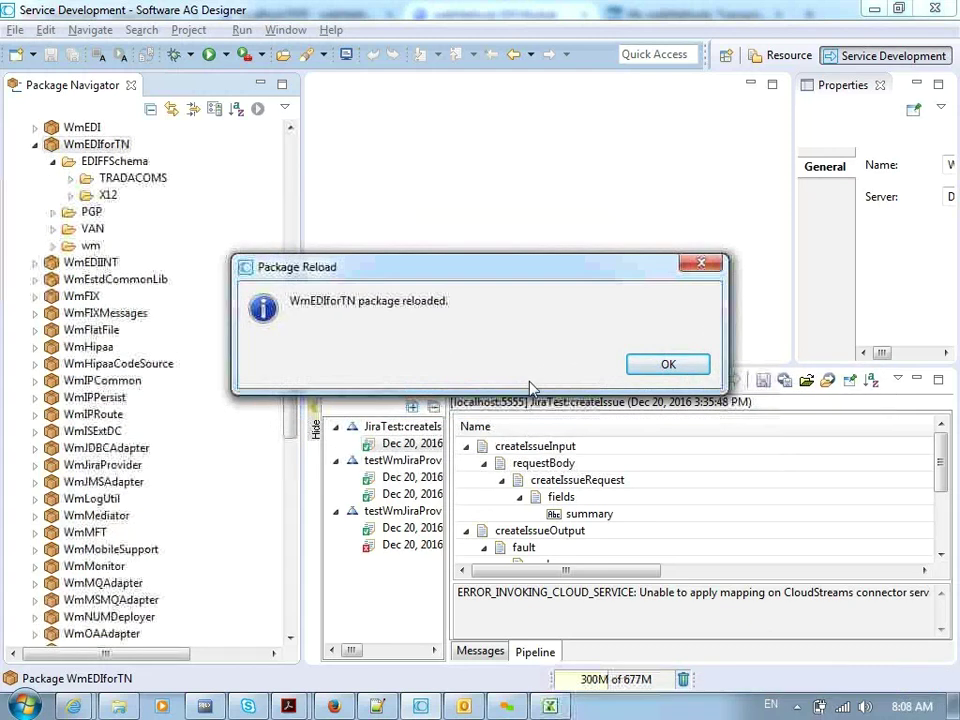
pyautogui.click(650, 368)
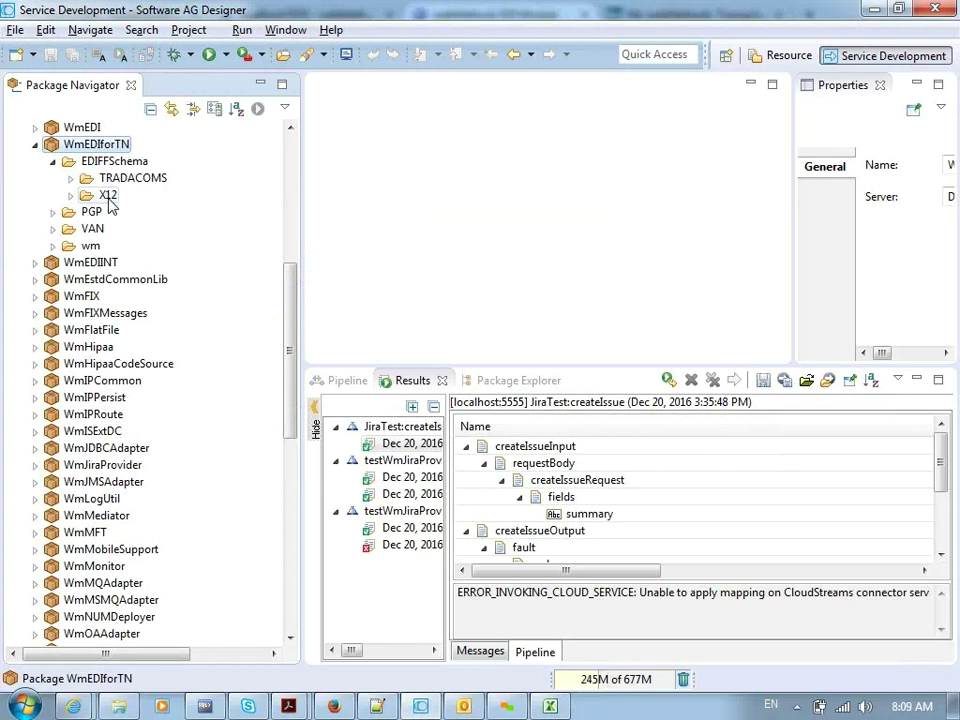
# Step: Expand X12 > V4010, select the Dictionary, and open the T850 flat file schema
pyautogui.click(70, 195)
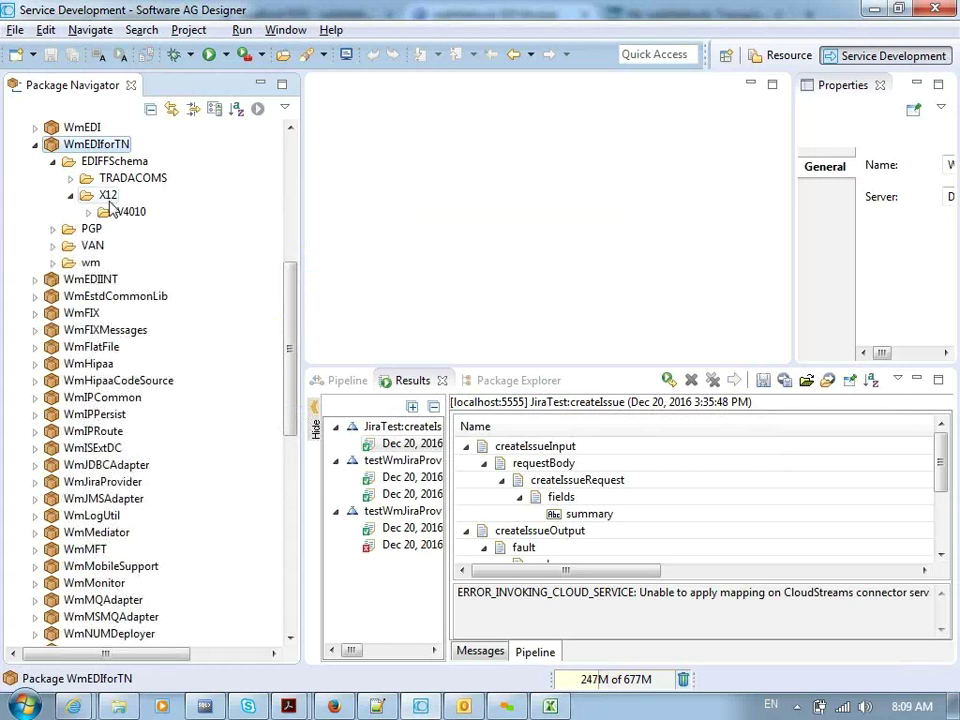
pyautogui.click(128, 213)
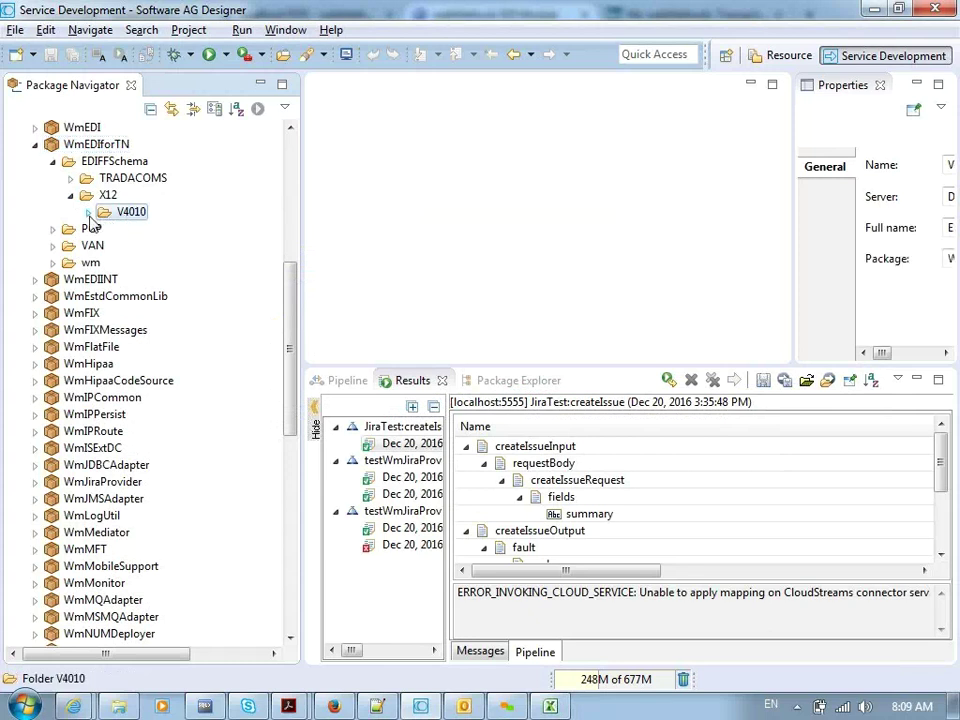
pyautogui.click(88, 212)
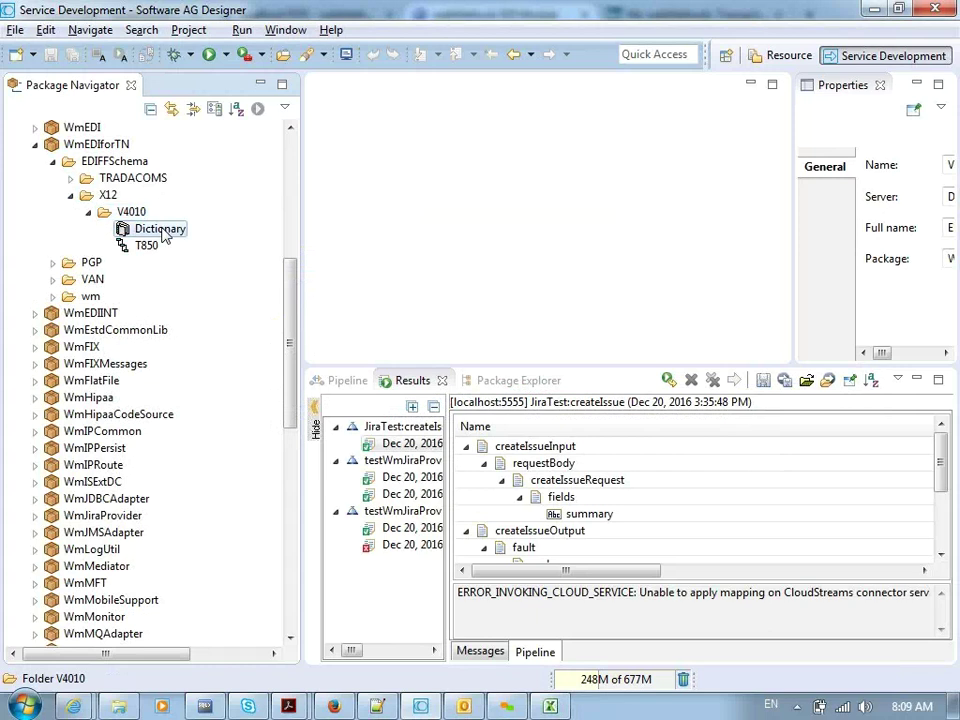
pyautogui.click(160, 230)
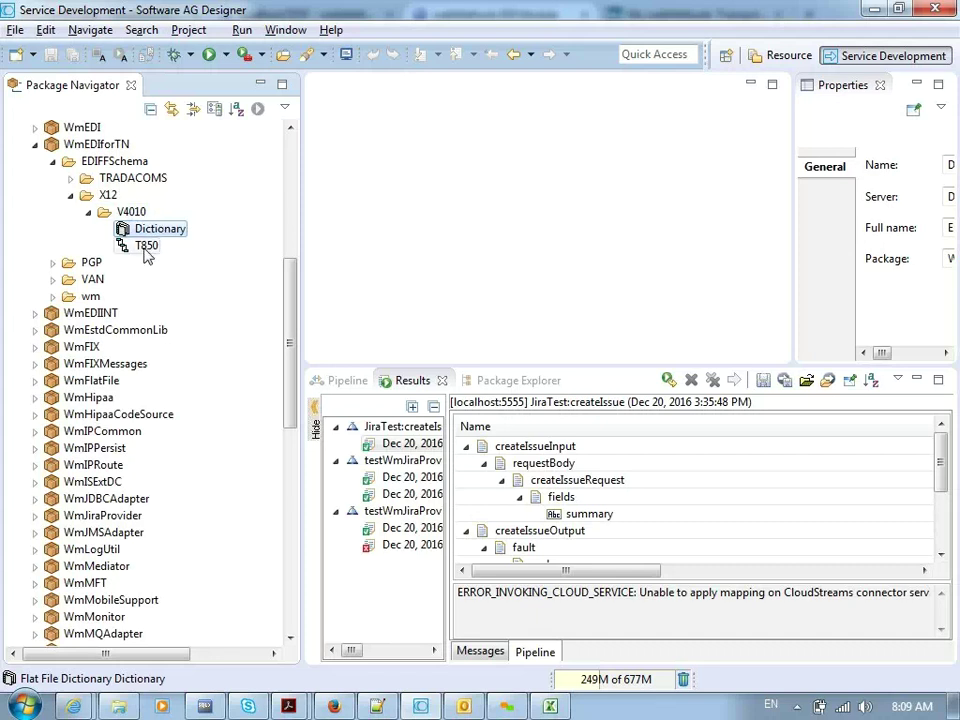
pyautogui.click(146, 247)
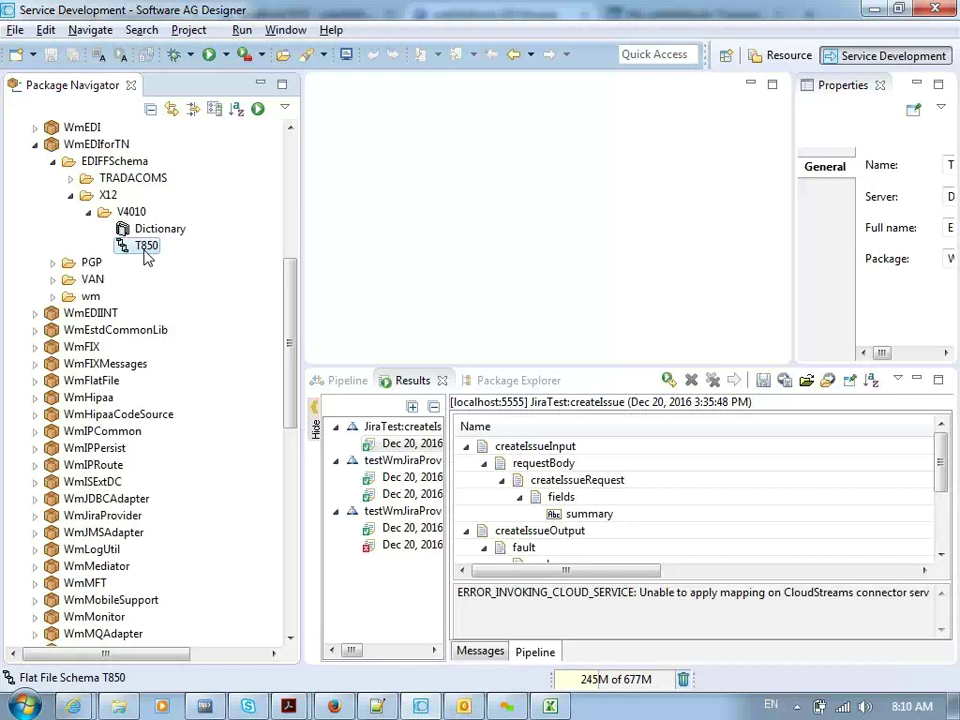
pyautogui.doubleClick(145, 250)
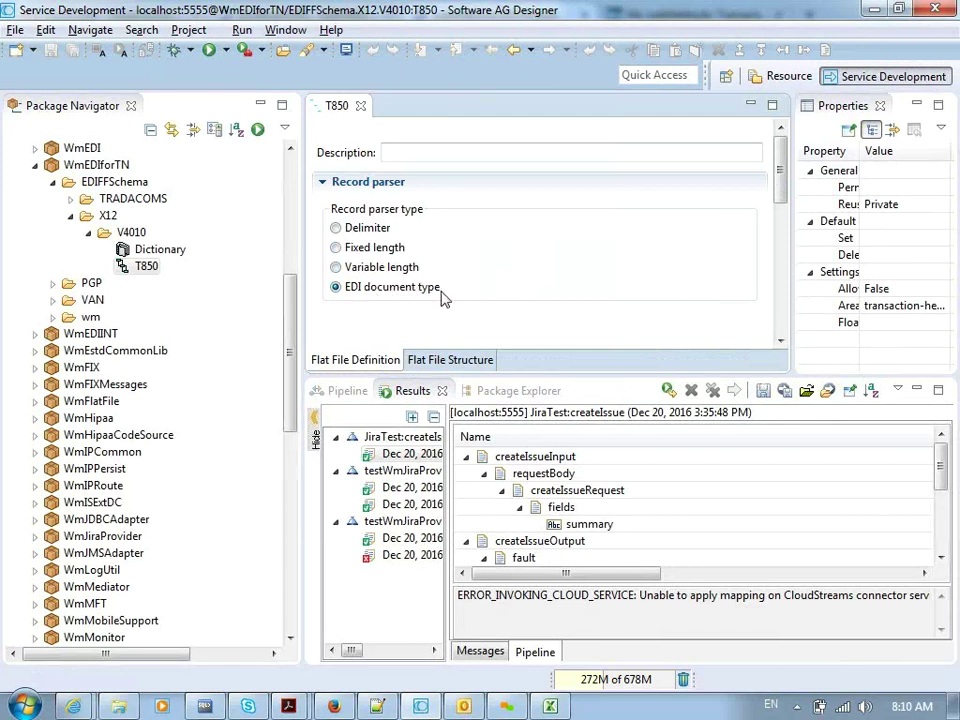
# Step: Review T850's flat file structure and properties, then generate the T850DT document type
pyautogui.click(462, 360)
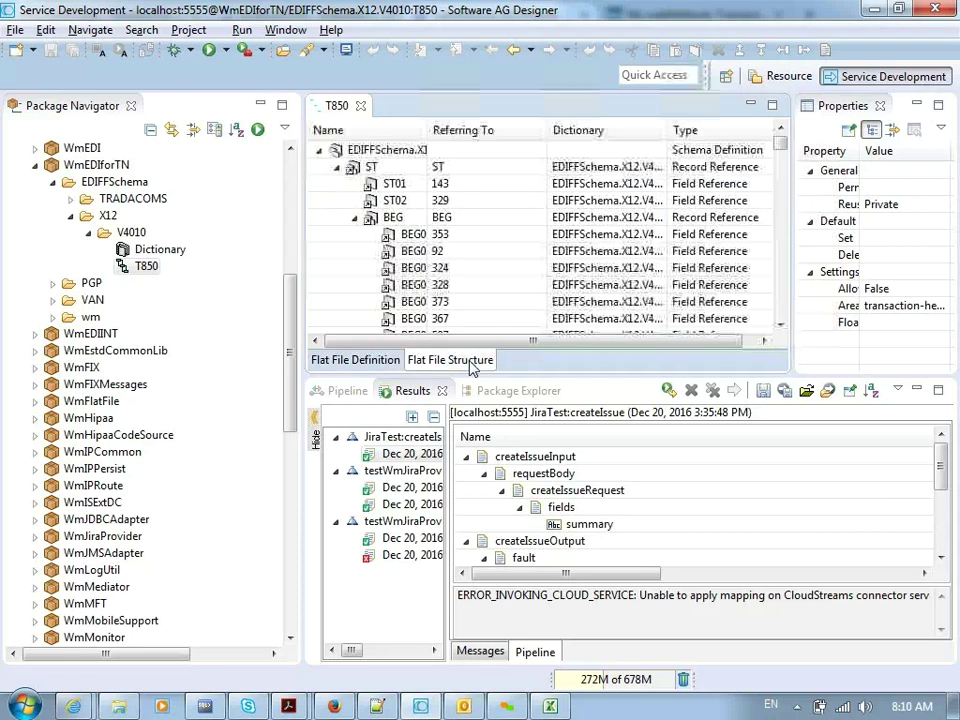
pyautogui.click(418, 252)
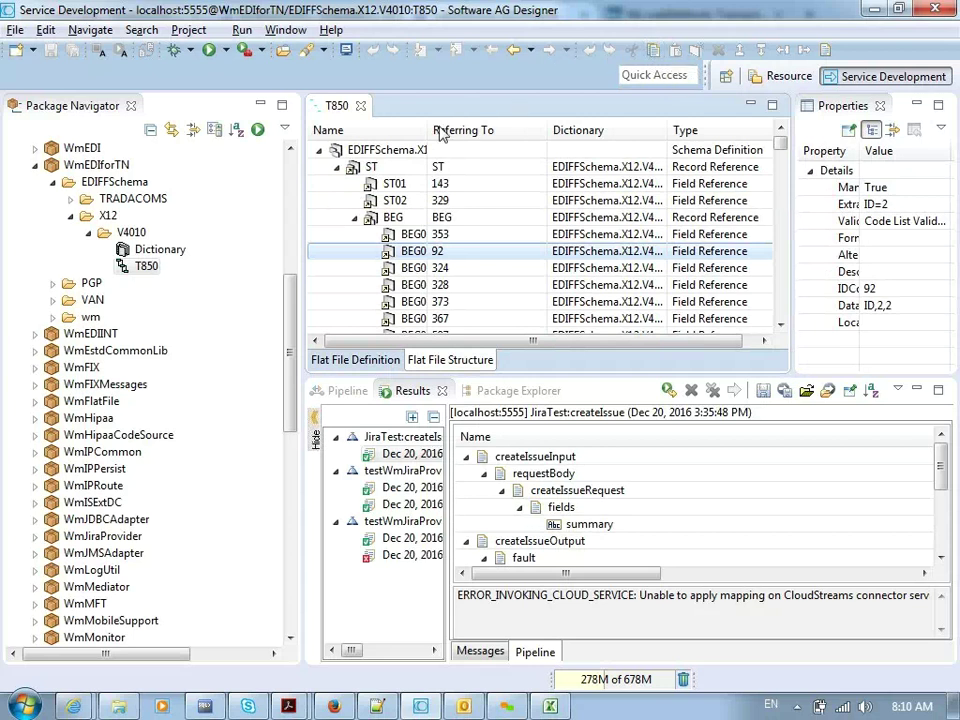
pyautogui.click(345, 150)
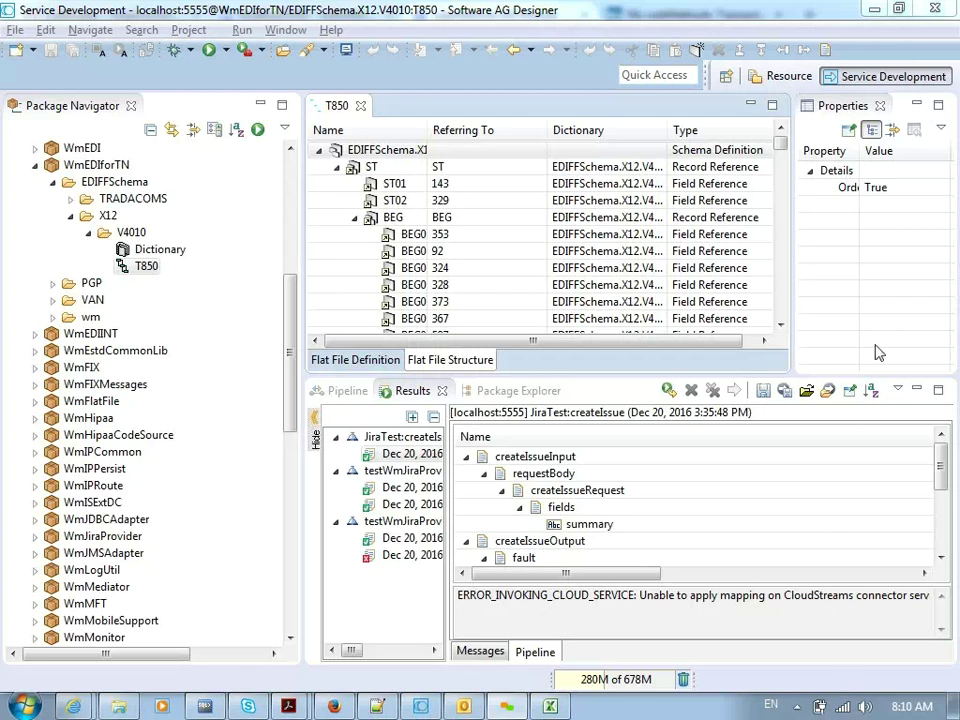
pyautogui.scroll(-3, 825, 58)
pyautogui.click(825, 52)
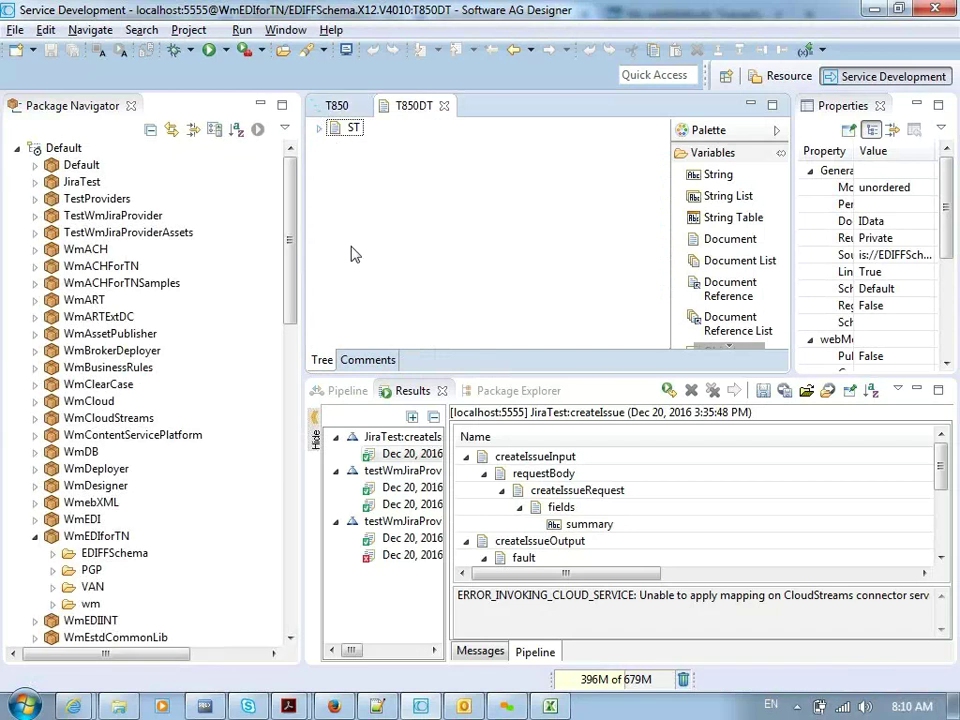
pyautogui.click(346, 140)
pyautogui.moveTo(333, 133)
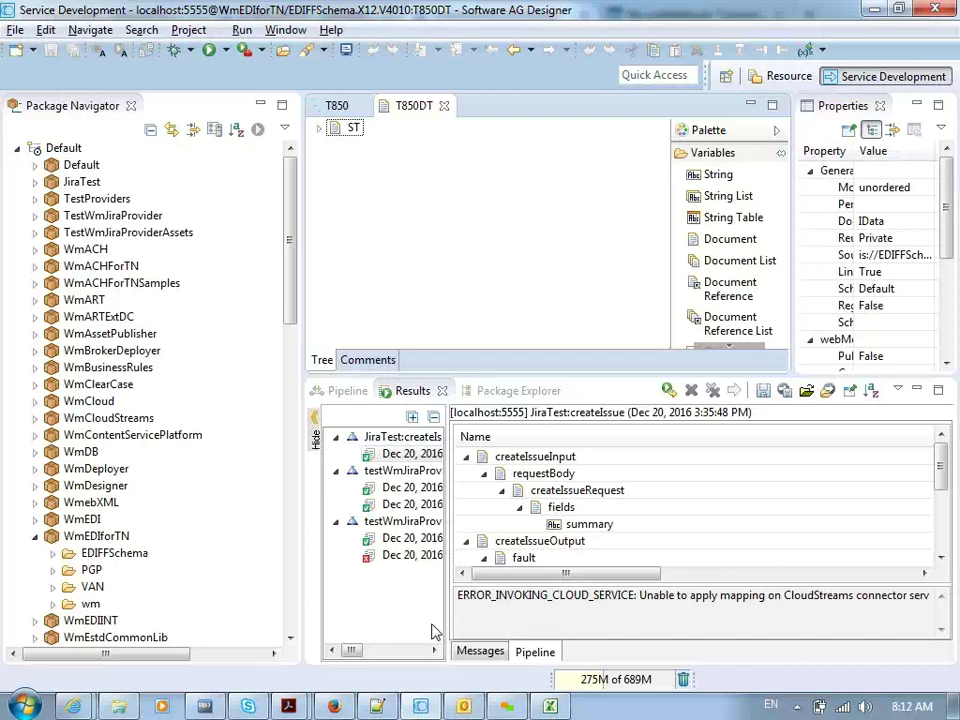
pyautogui.click(464, 707)
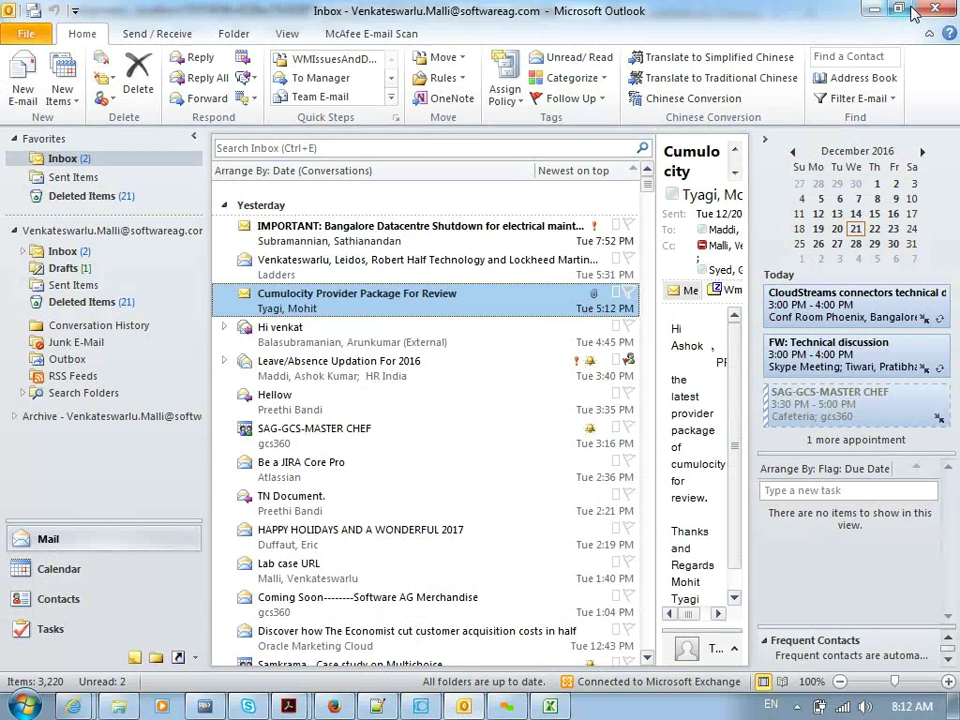
# Step: Minimize Outlook, select the ST record in T850DT, and hide the Palette
pyautogui.click(874, 9)
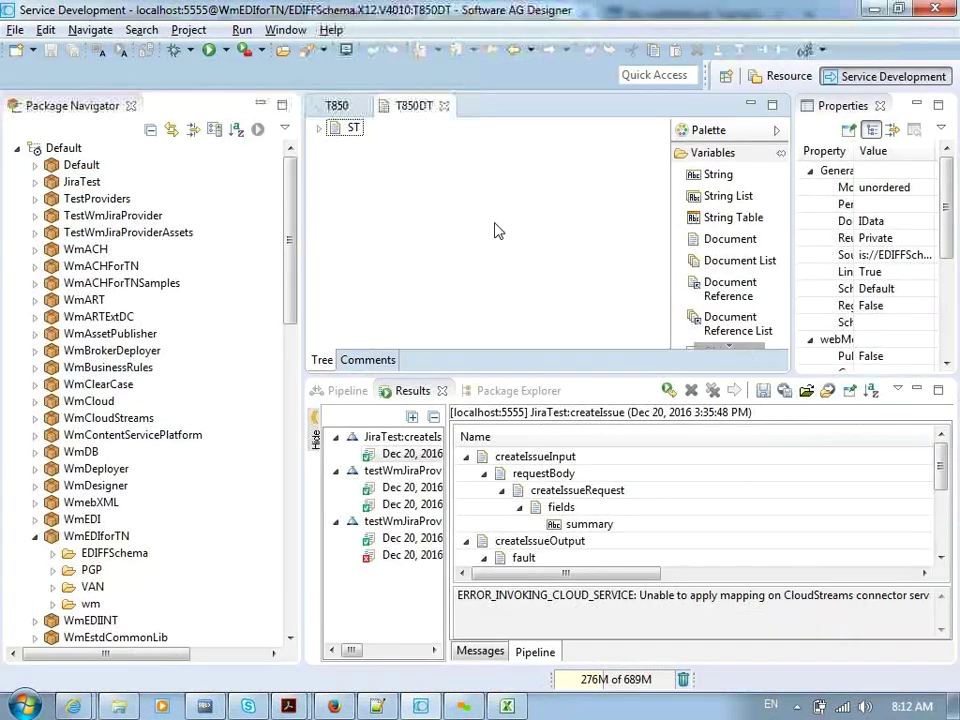
pyautogui.click(352, 128)
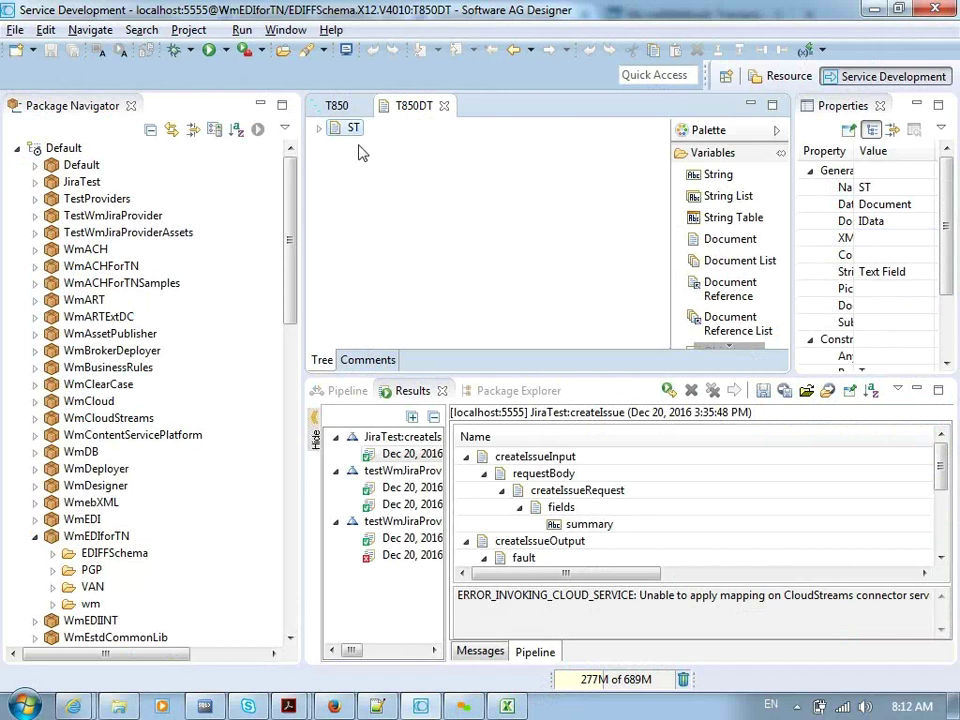
pyautogui.click(778, 131)
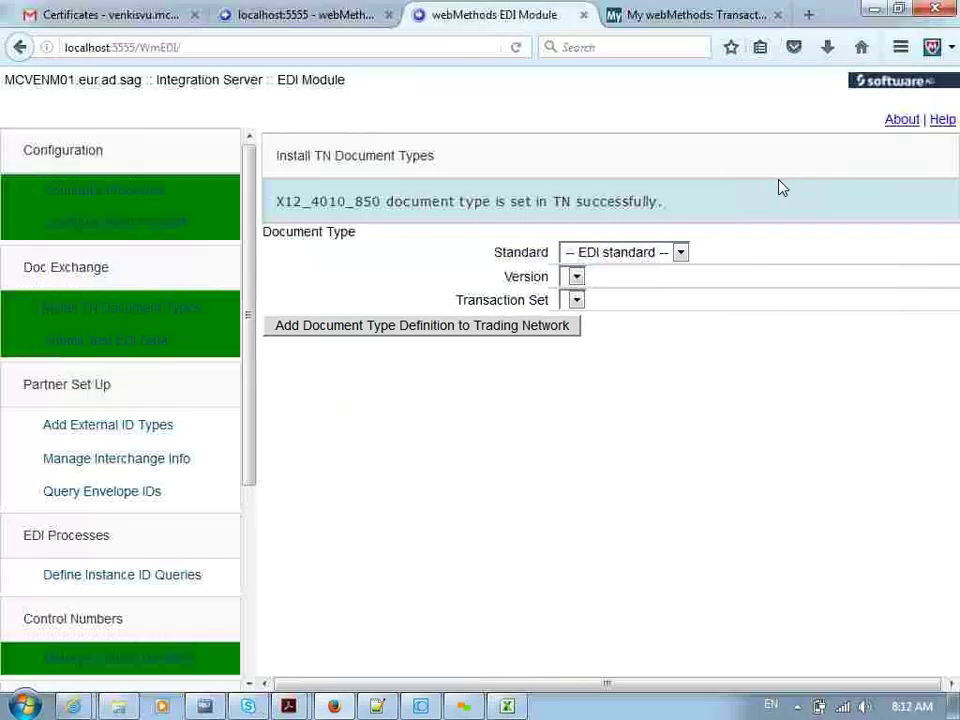
# Step: Bring up the 850 v4010 guideline PDF and start a text search
pyautogui.click(288, 707)
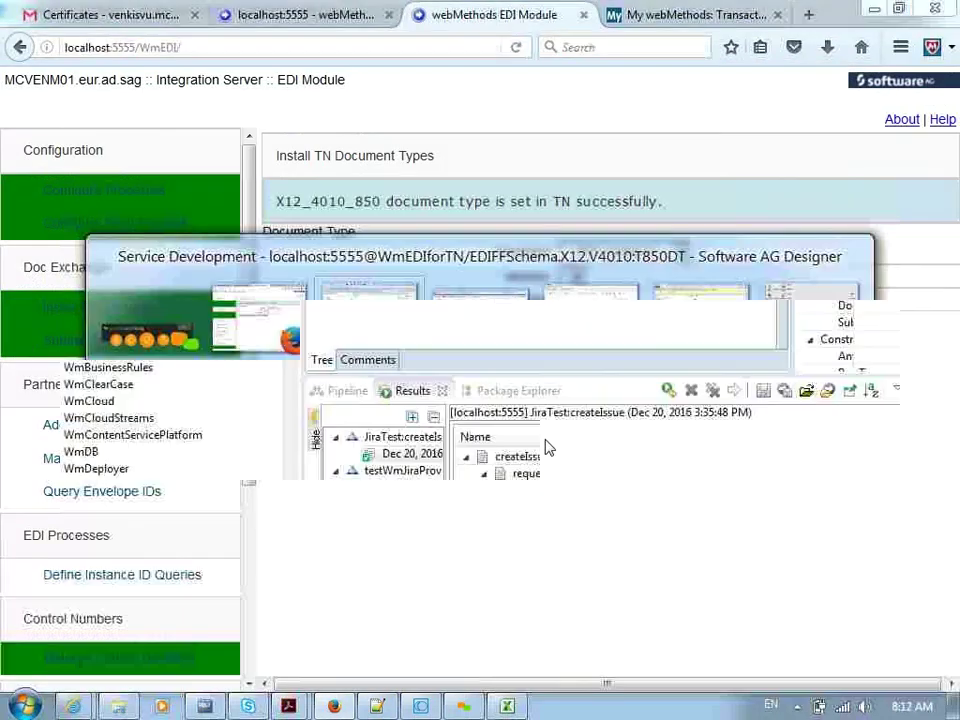
pyautogui.moveTo(288, 707)
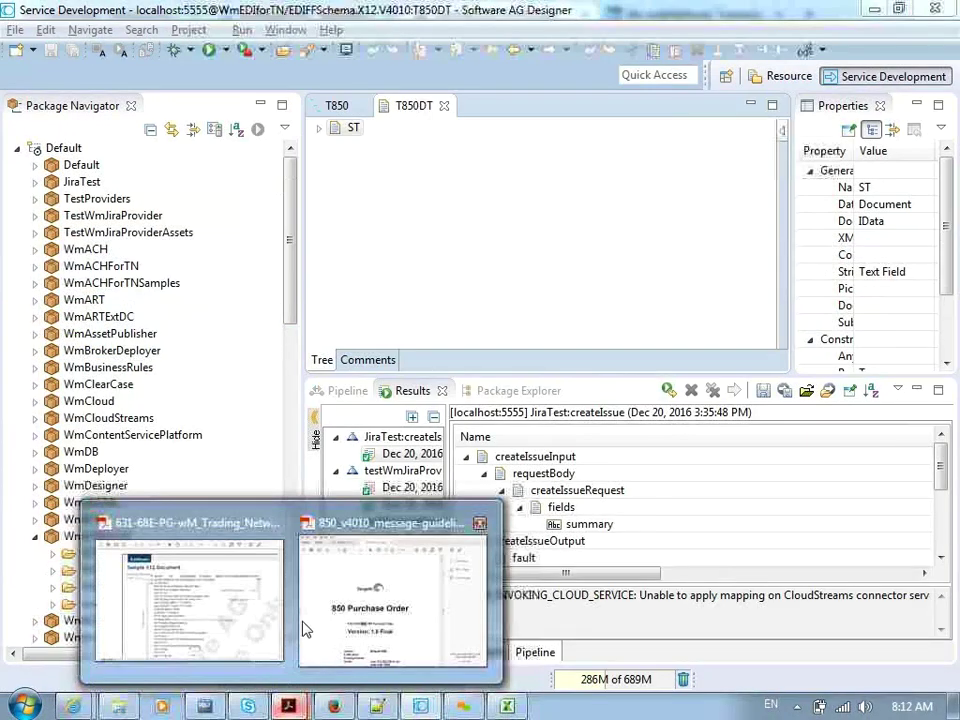
pyautogui.click(350, 598)
pyautogui.hotkey('ctrl', 'f')
# Step: Search the guideline for "ST" and step through the matches
pyautogui.write('ST')
pyautogui.press('Return')
pyautogui.press('Return')
pyautogui.press('Return')
pyautogui.press('Return')
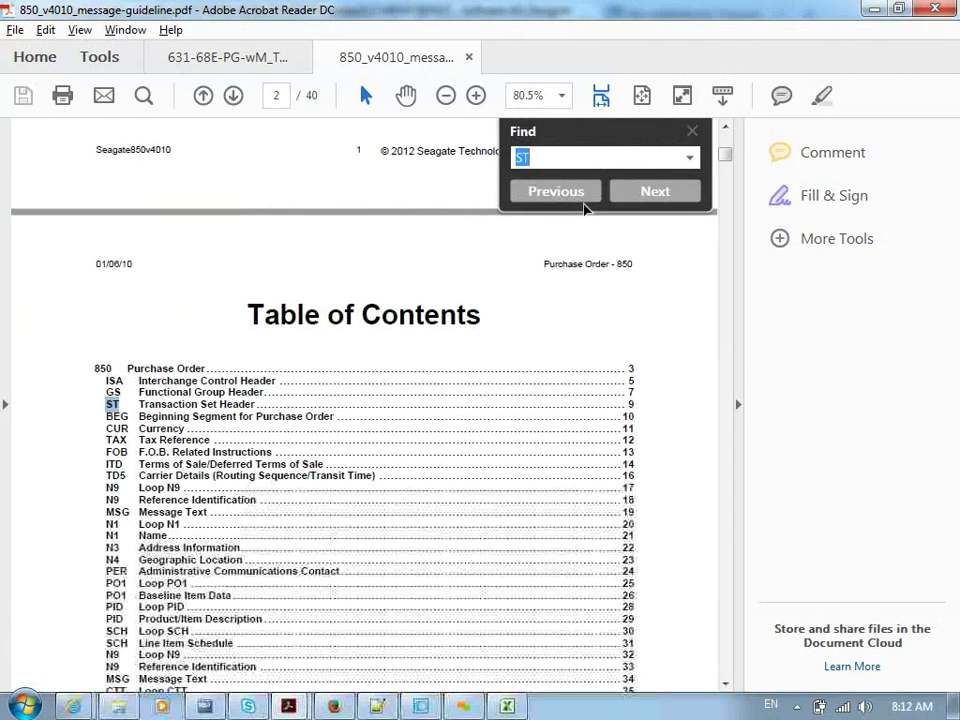
pyautogui.press('Return')
pyautogui.press('Return')
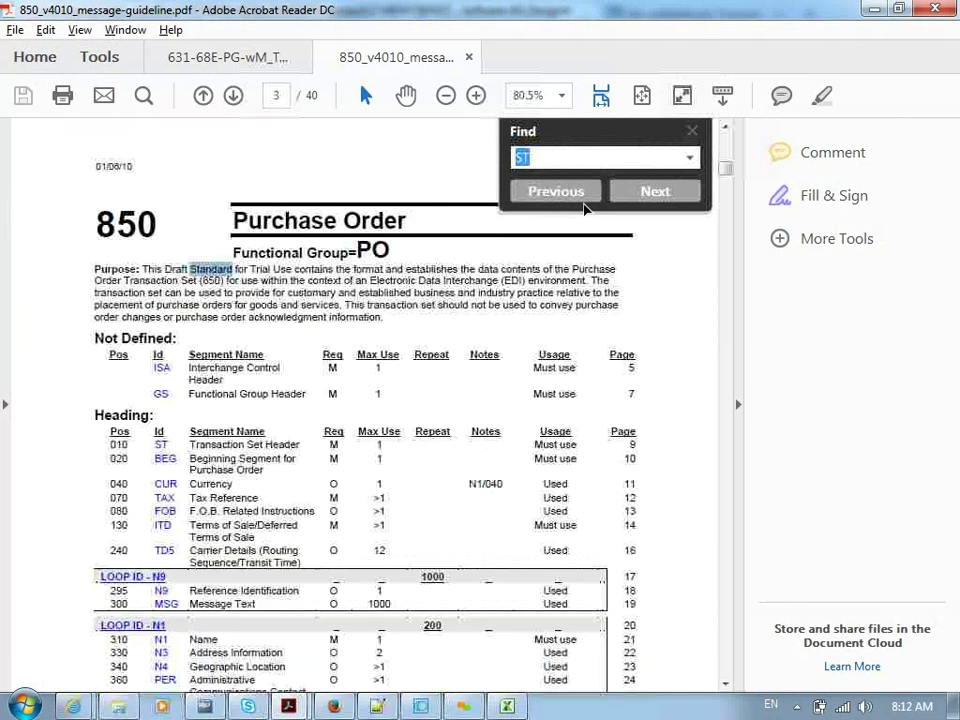
pyautogui.press('Return')
pyautogui.press('Return')
pyautogui.press('Return')
pyautogui.press('Return')
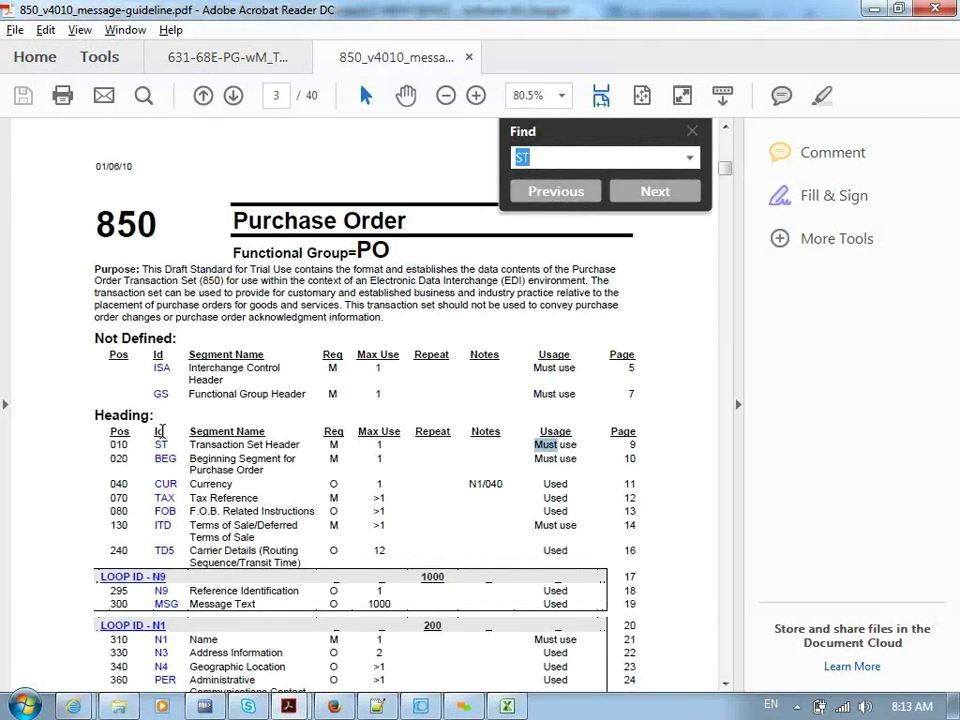
pyautogui.click(160, 444)
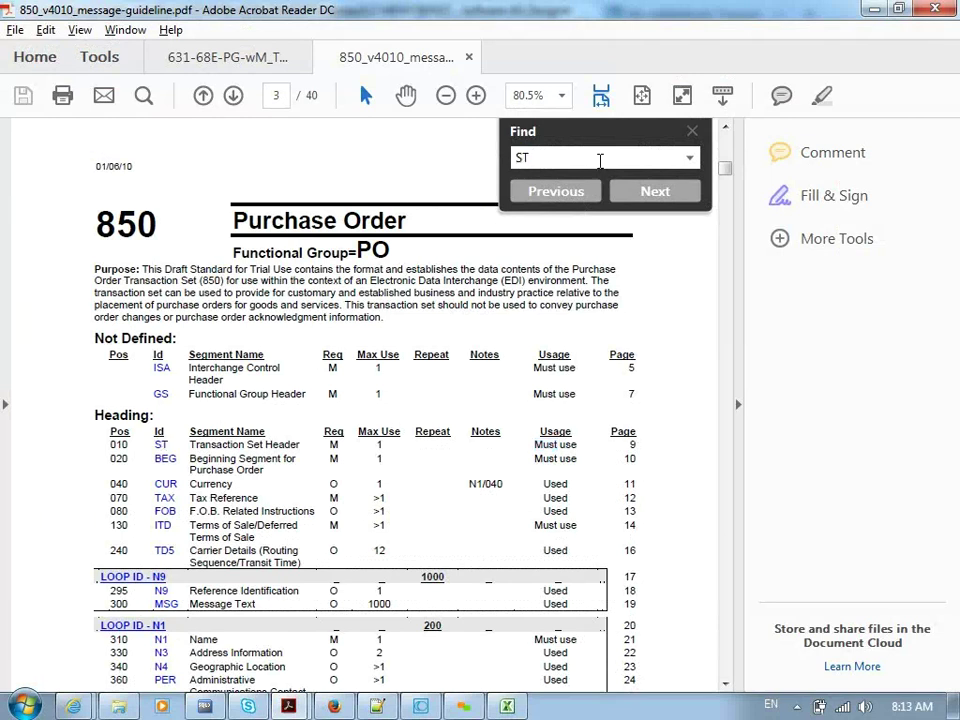
pyautogui.click(600, 158)
pyautogui.press('Return')
pyautogui.press('Return')
pyautogui.press('Return')
pyautogui.press('Return')
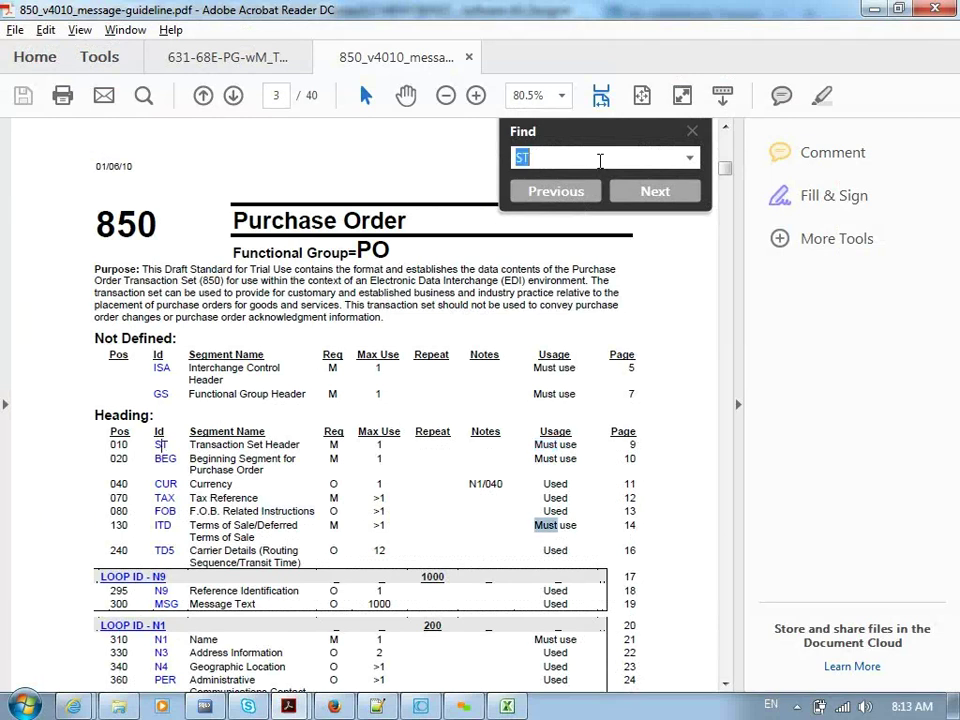
pyautogui.press('Return')
pyautogui.press('Return')
pyautogui.press('Return')
pyautogui.press('Return')
pyautogui.press('Return')
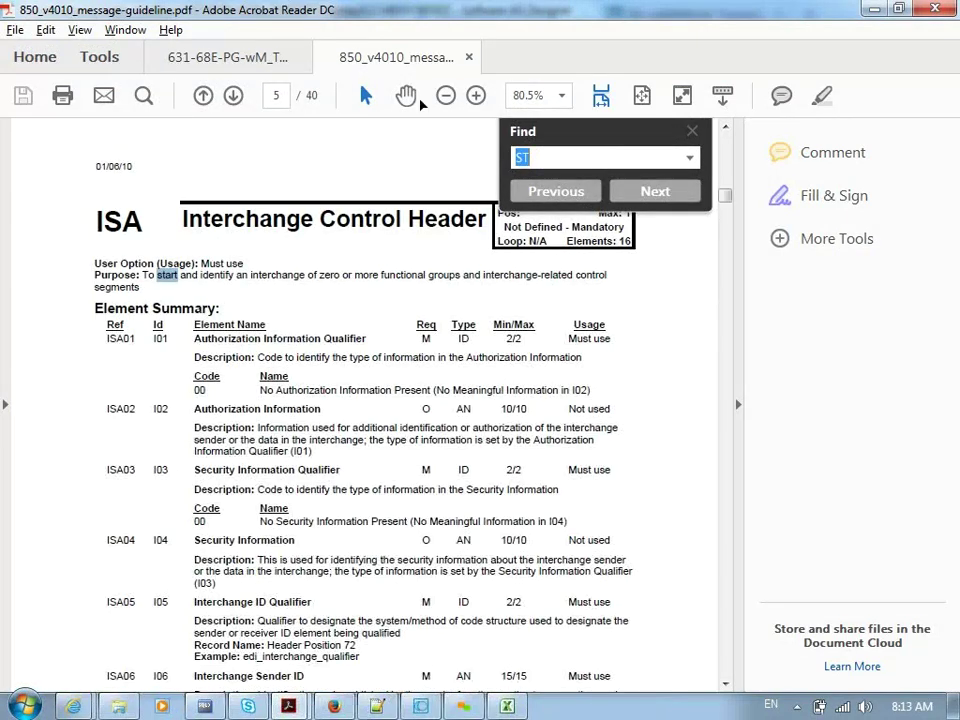
# Step: Go to page 9's ST Transaction Set Header, mark "Max: 1", and close the search
pyautogui.scroll(-5, 730, 200)
pyautogui.moveTo(728, 222); pyautogui.dragTo(725, 257)
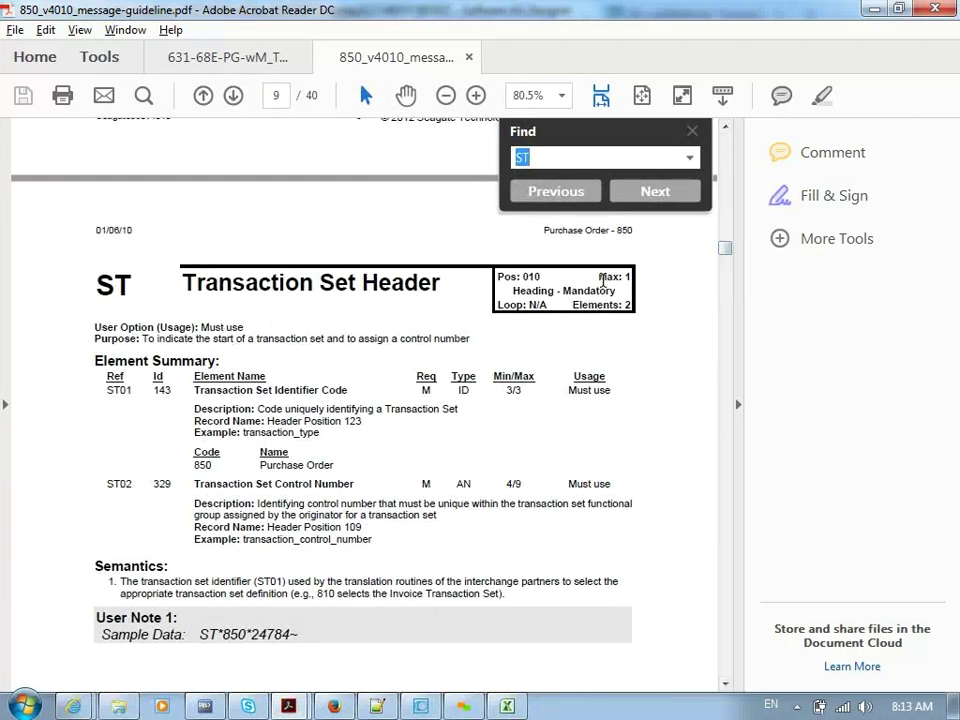
pyautogui.moveTo(598, 273); pyautogui.dragTo(631, 270)
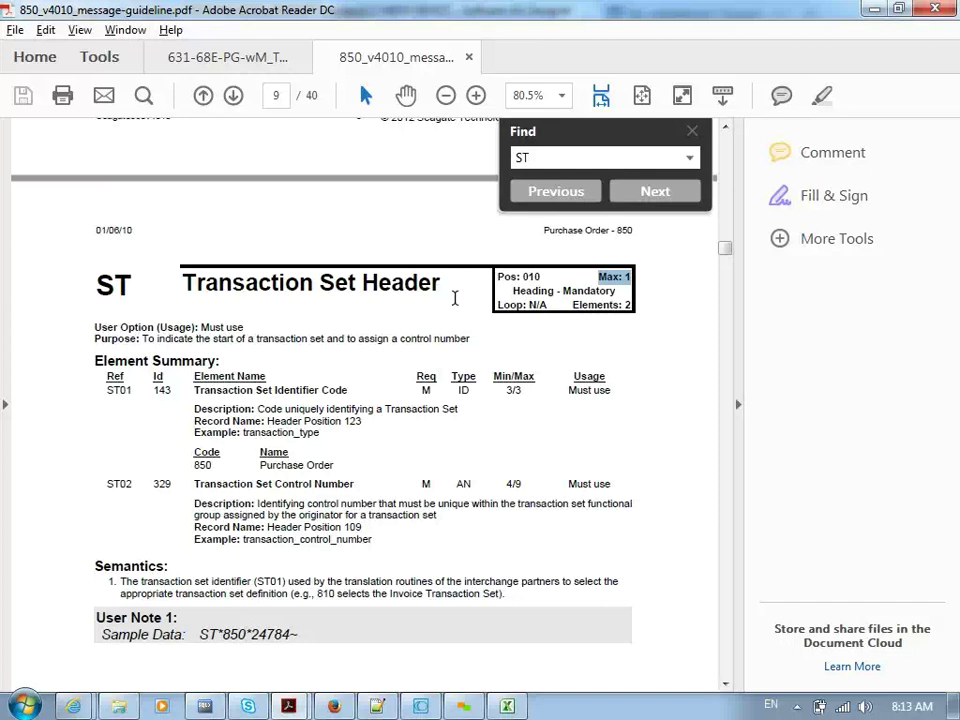
pyautogui.click(693, 133)
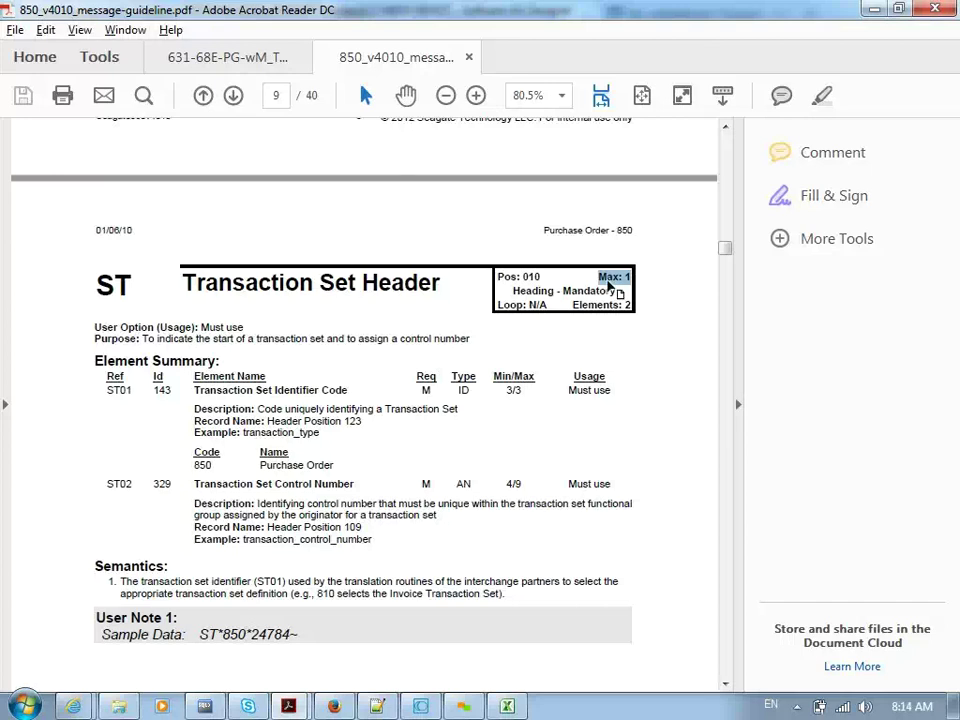
# Step: Switch from the 850 guideline back to Software AG Designer
pyautogui.hotkey('alt', 'Tab')
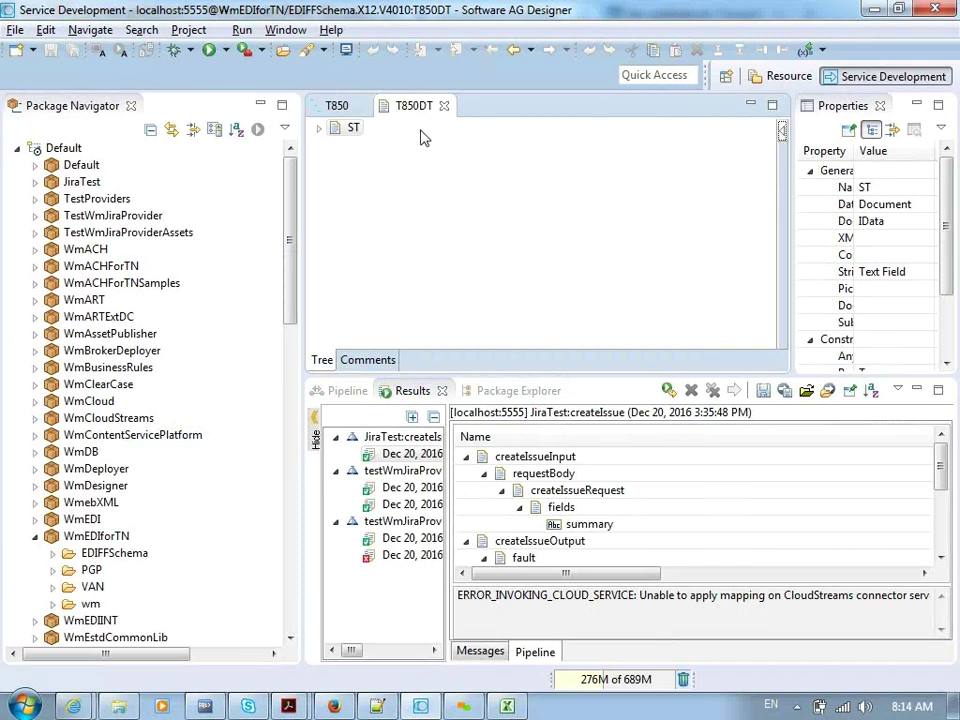
# Step: Close T850DT, select the ST record in T850, and widen Properties so names read fully
pyautogui.click(444, 105)
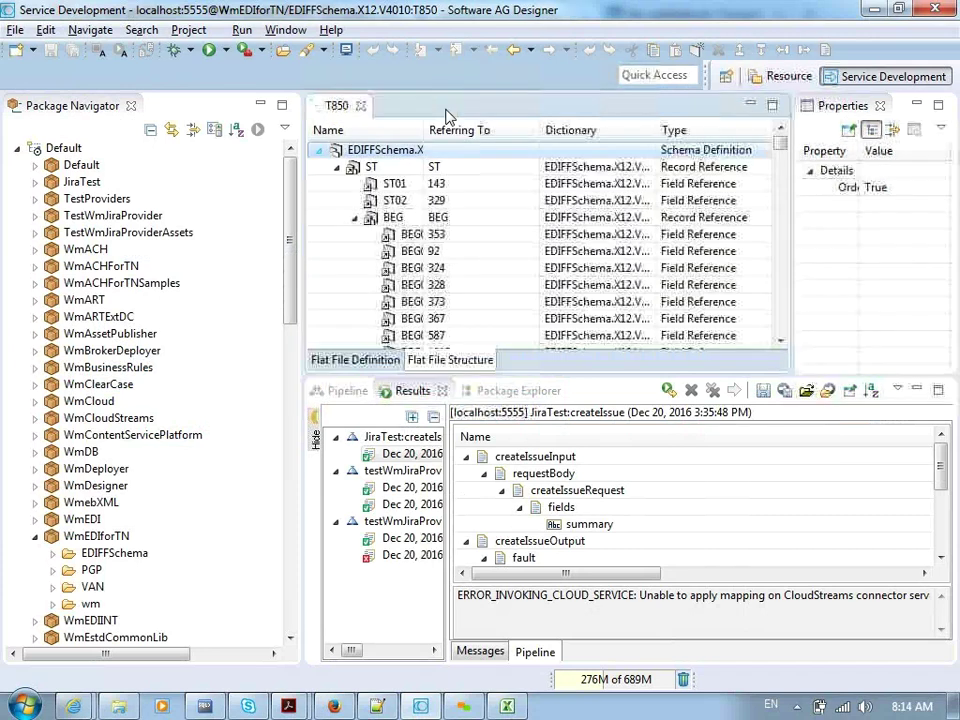
pyautogui.click(390, 172)
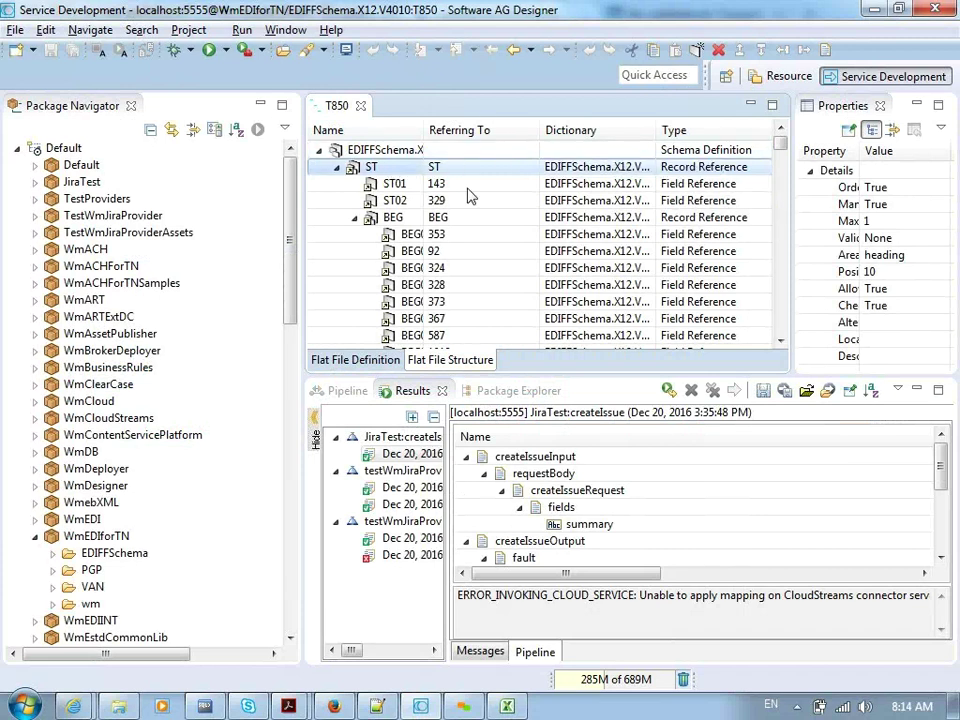
pyautogui.click(372, 168)
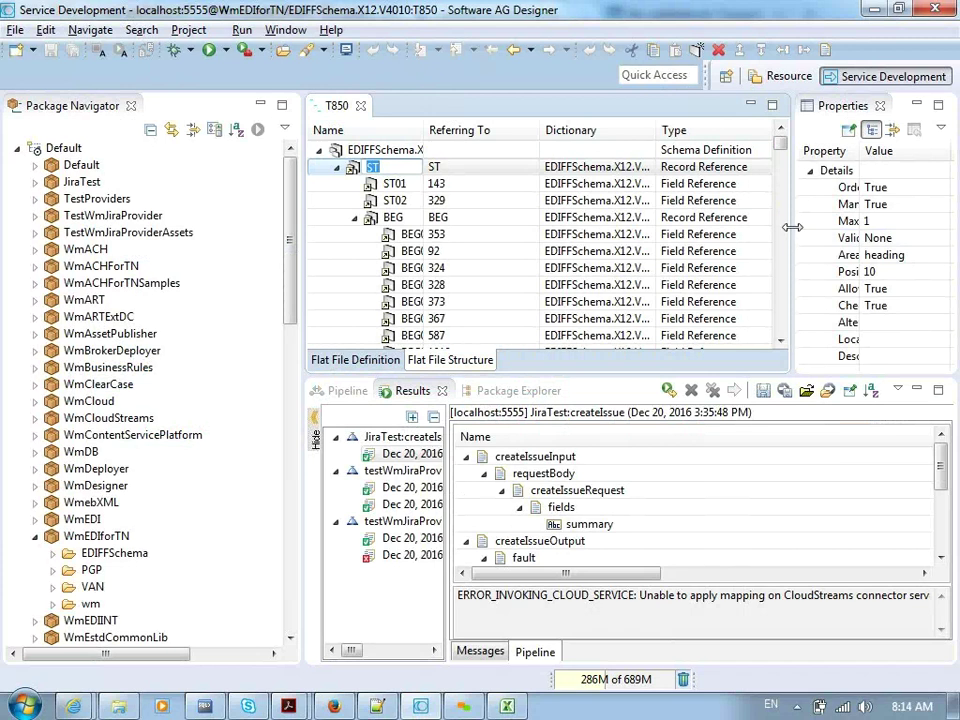
pyautogui.moveTo(786, 228); pyautogui.dragTo(688, 180)
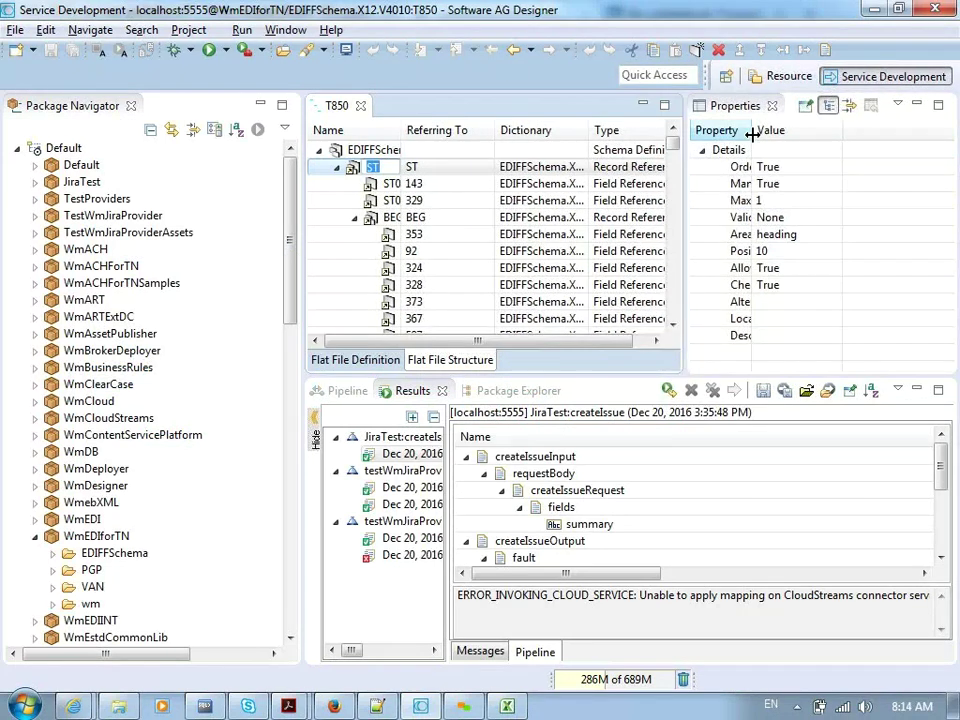
pyautogui.moveTo(752, 133); pyautogui.dragTo(838, 132)
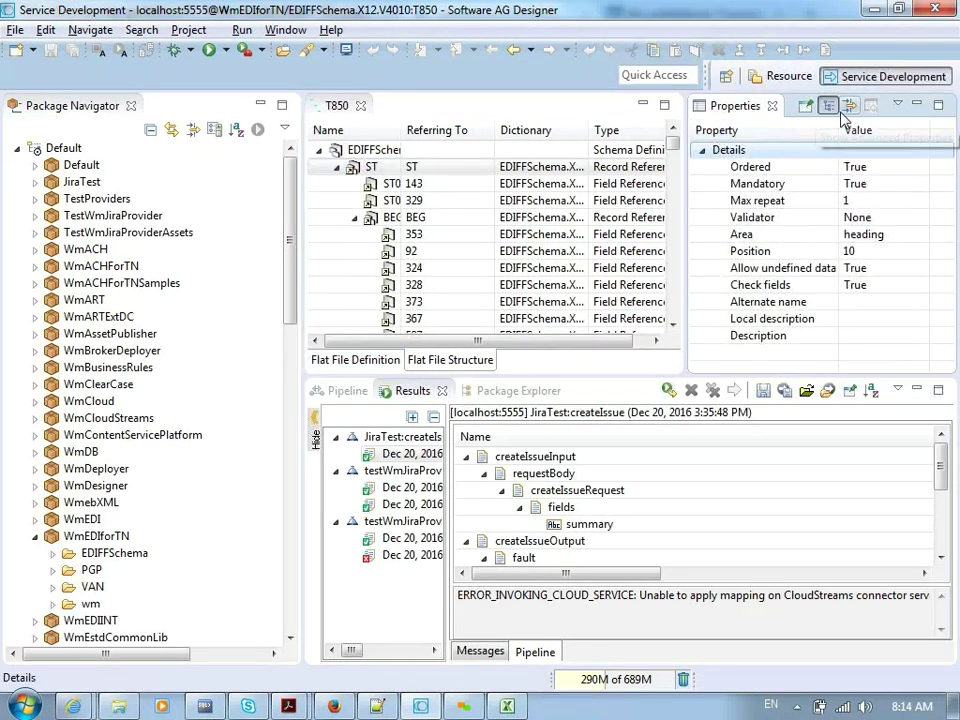
# Step: Set the ST record's Max repeat property to Unlimited
pyautogui.click(869, 202)
pyautogui.click(921, 200)
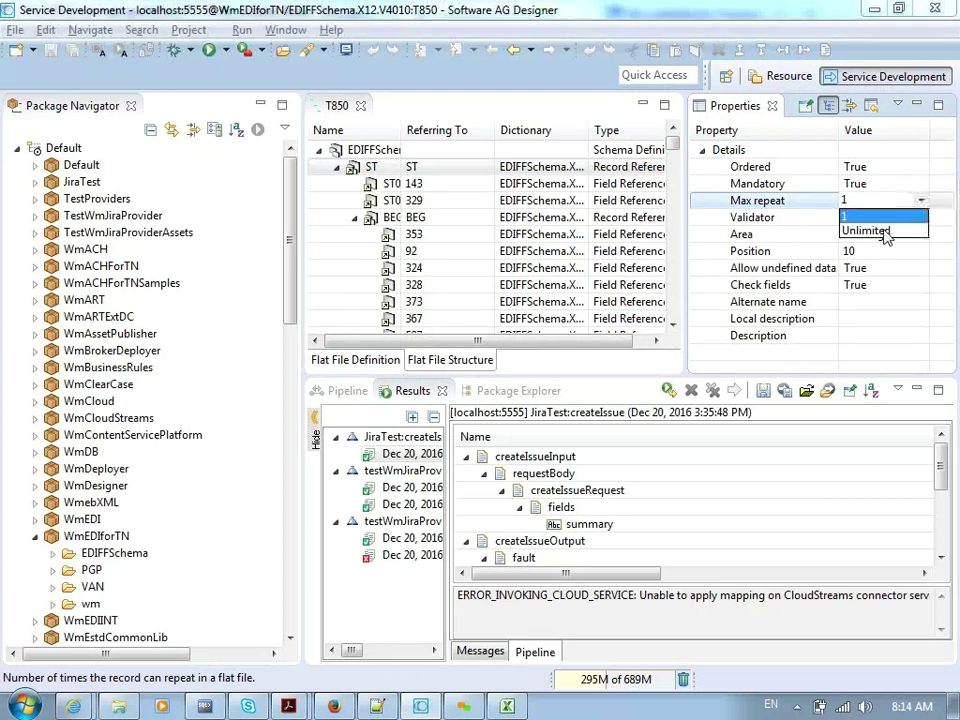
pyautogui.click(884, 231)
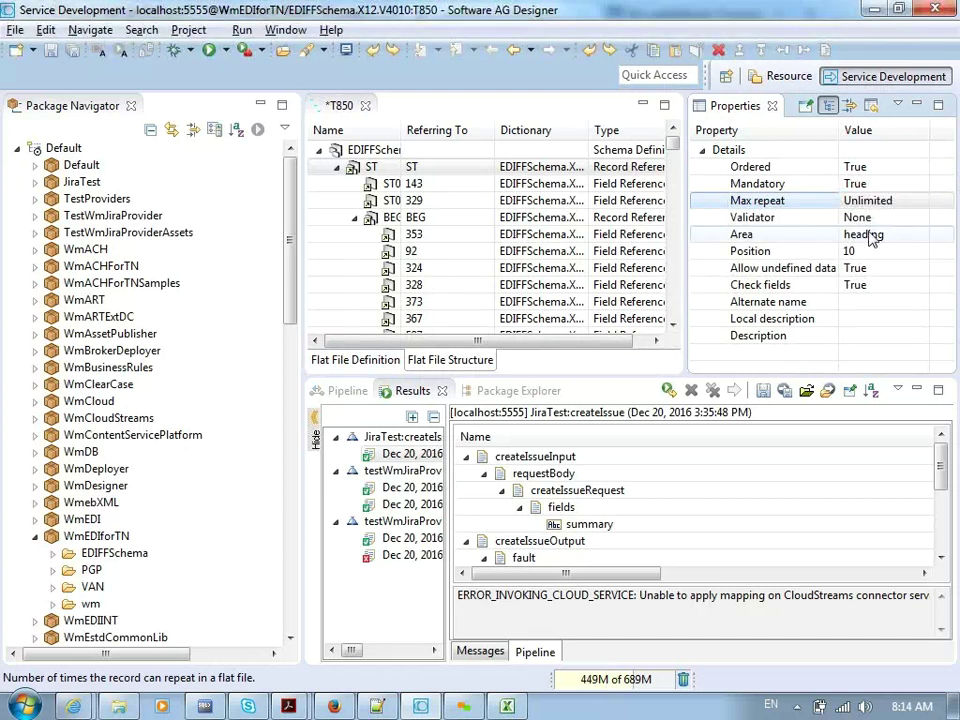
pyautogui.click(371, 238)
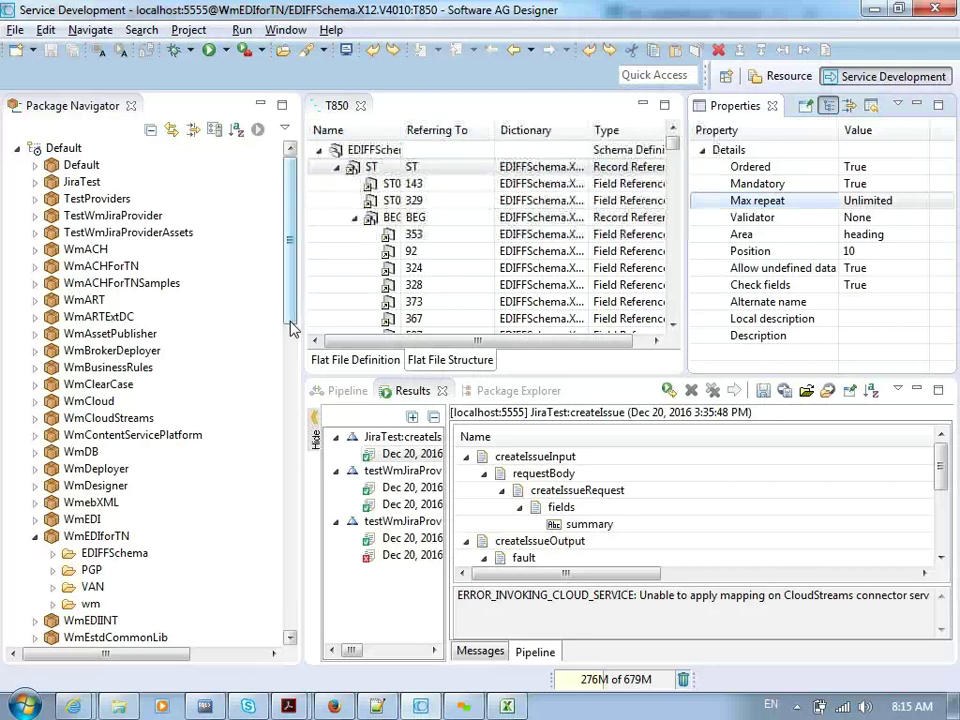
# Step: Expand EDIFFSchema > X12 > V4010 and return to the T850 schema editor
pyautogui.doubleClick(130, 553)
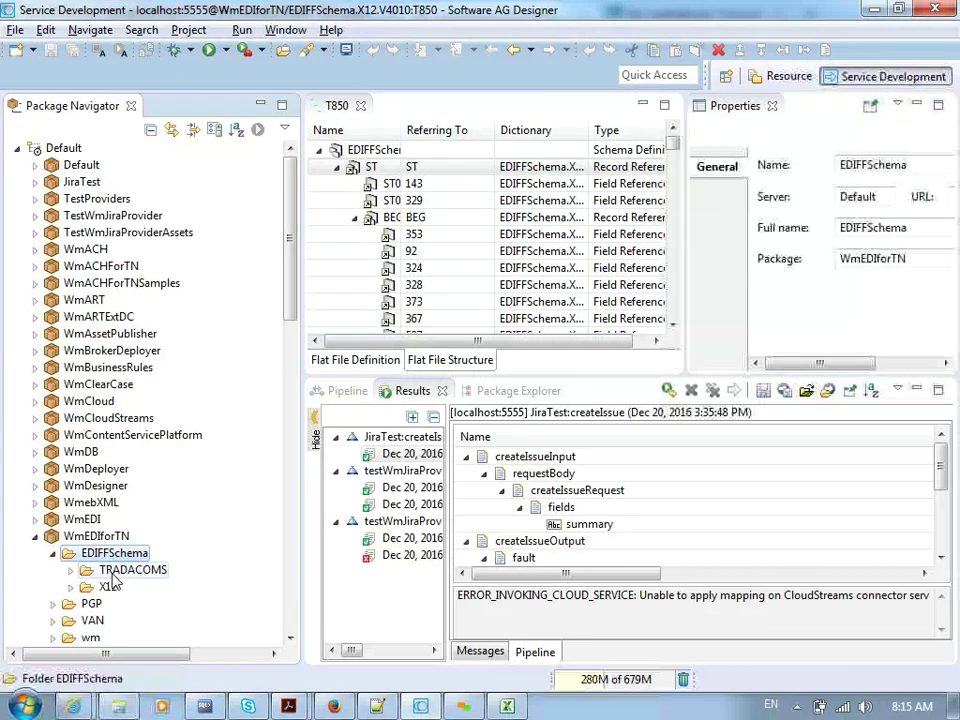
pyautogui.doubleClick(108, 587)
pyautogui.doubleClick(131, 604)
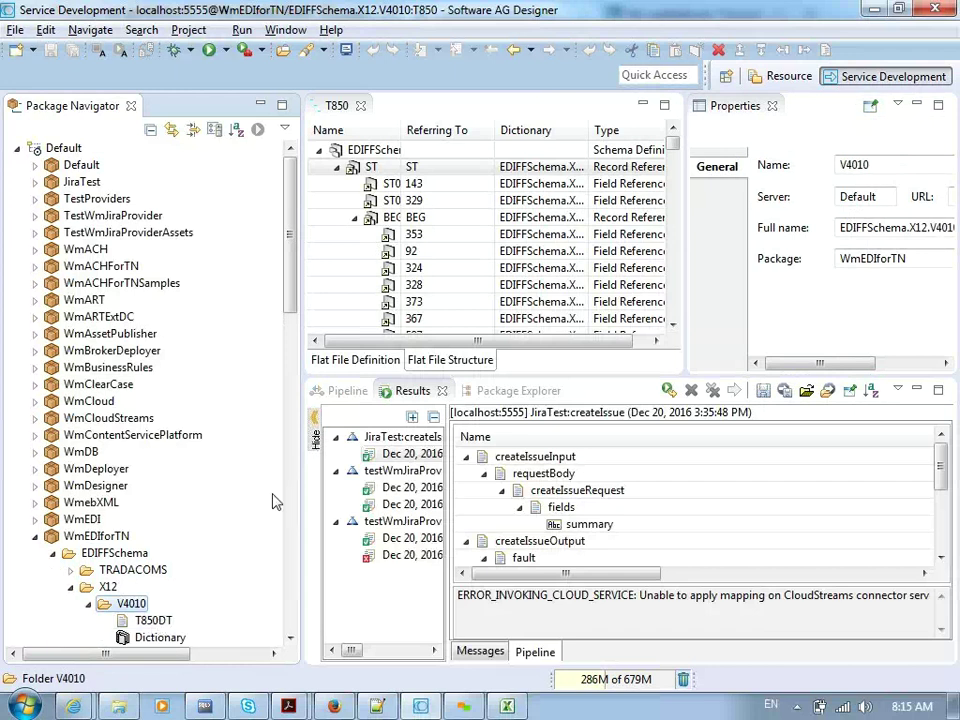
pyautogui.click(498, 170)
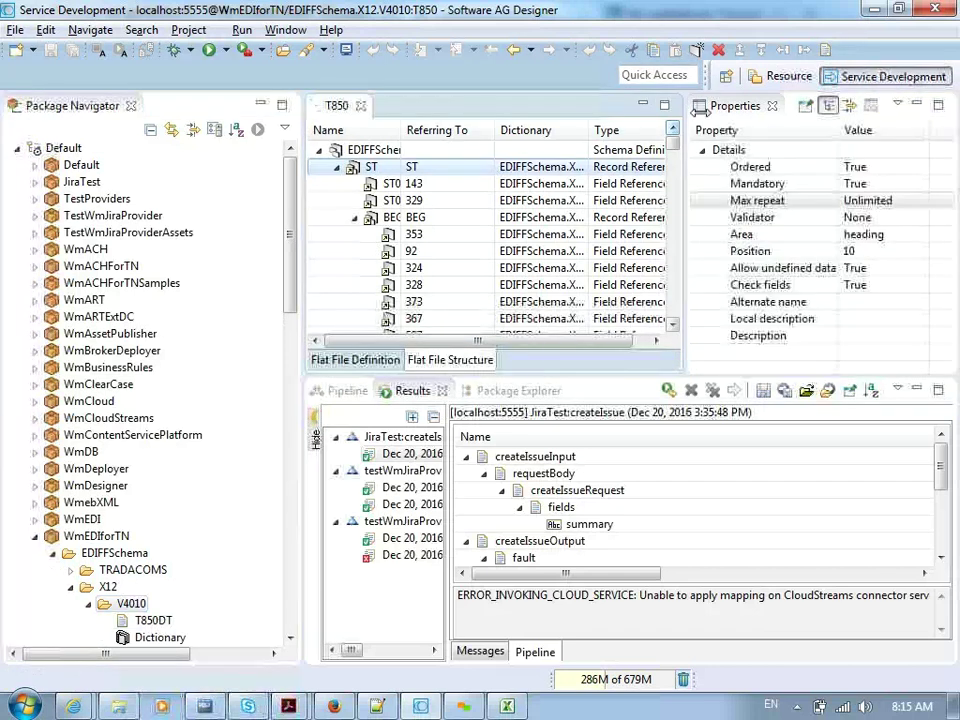
# Step: Dismiss the already-exists error and delete the old T850DT document type
pyautogui.click(824, 50)
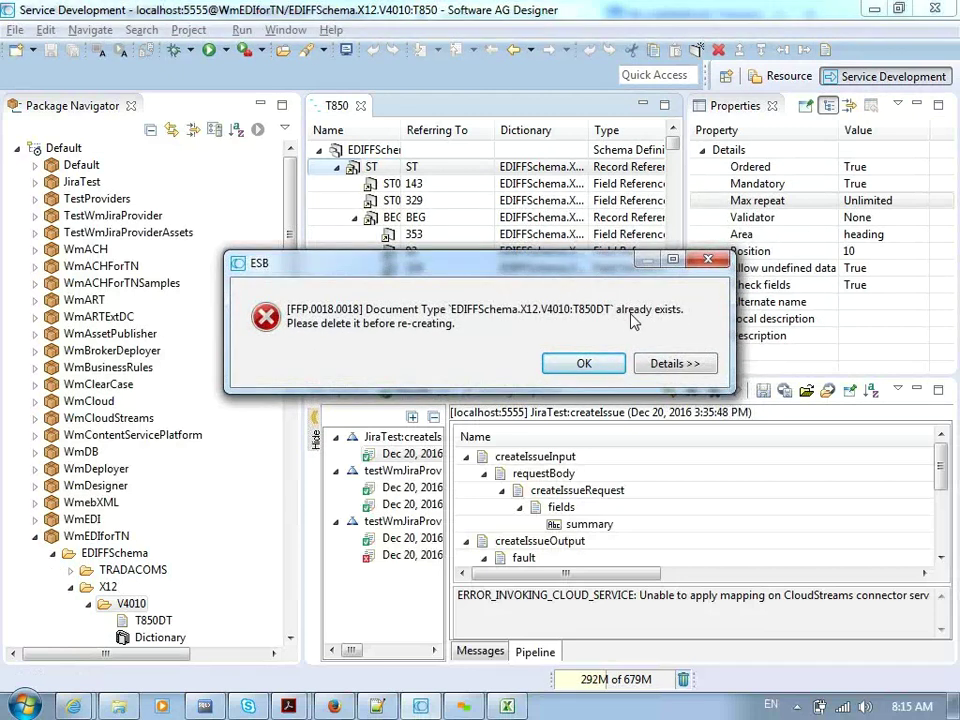
pyautogui.click(572, 364)
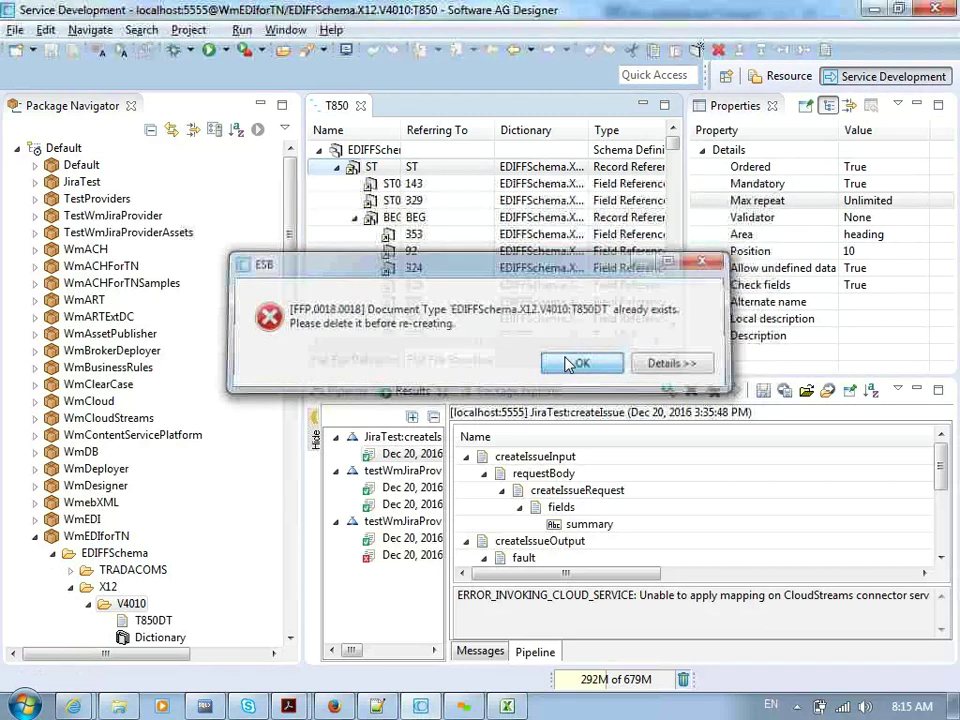
pyautogui.click(160, 622)
pyautogui.press('Delete')
pyautogui.press('Return')
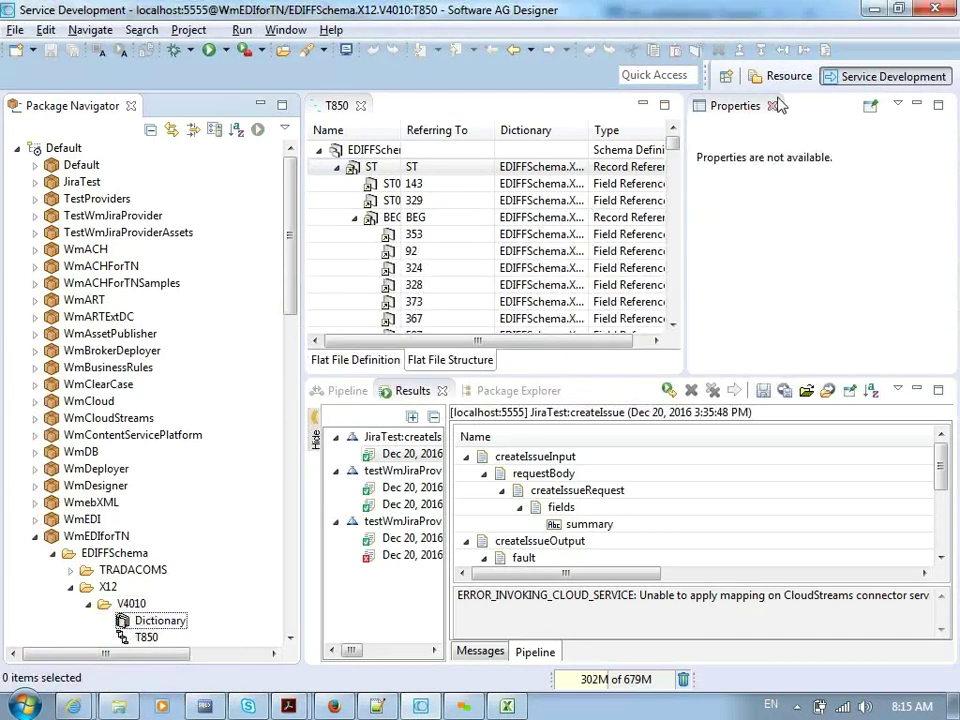
# Step: Regenerate T850DT from the T850 schema, then close the T850 schema
pyautogui.click(592, 200)
pyautogui.click(829, 51)
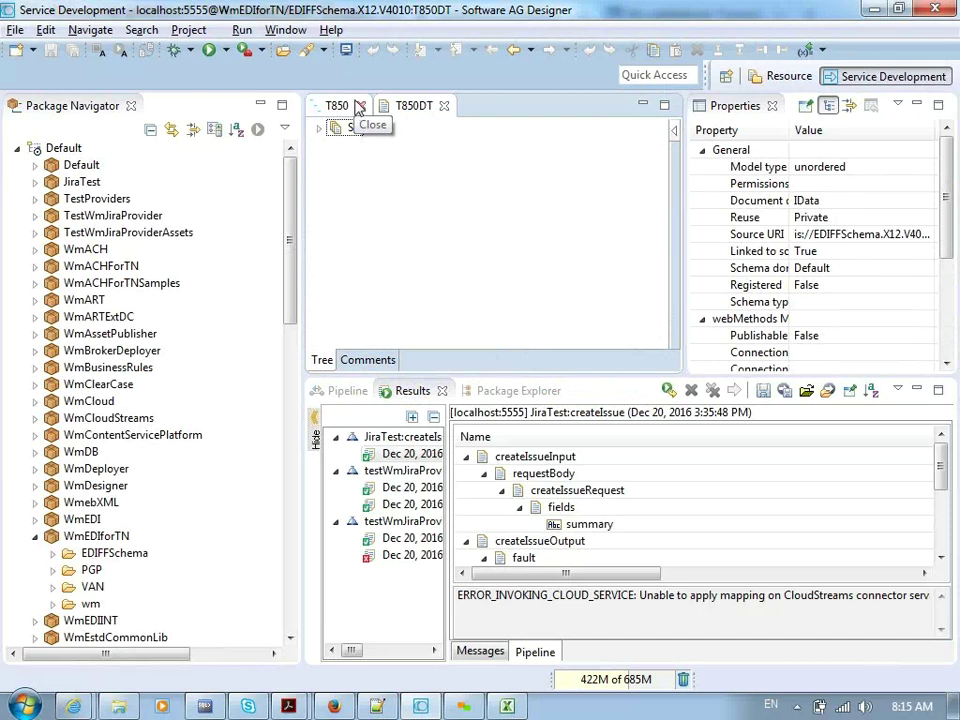
pyautogui.click(358, 108)
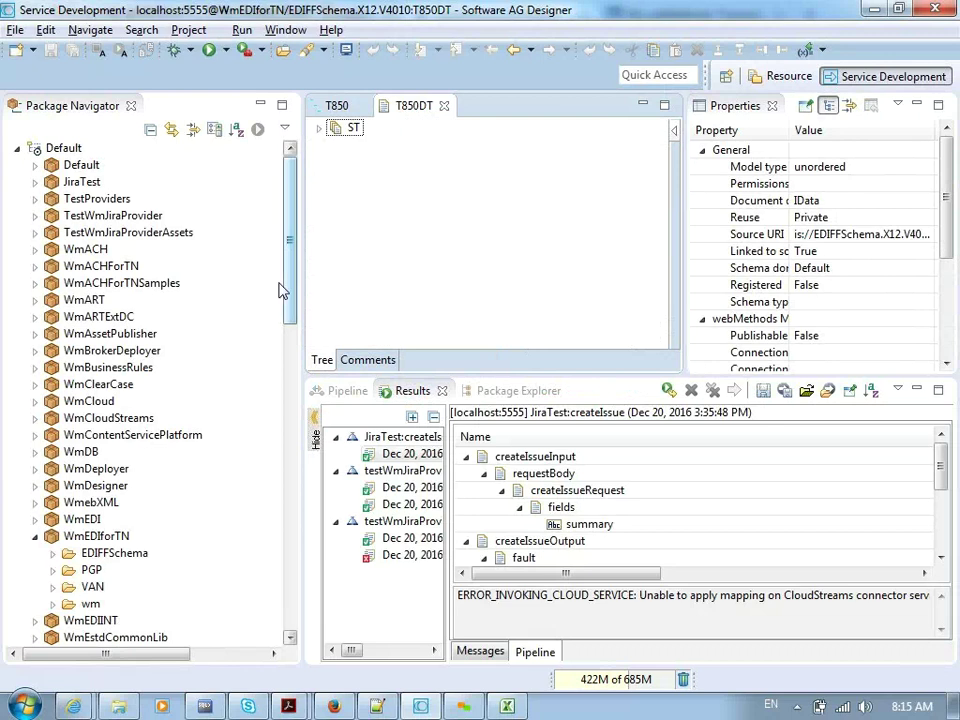
pyautogui.scroll(-4, 293, 358)
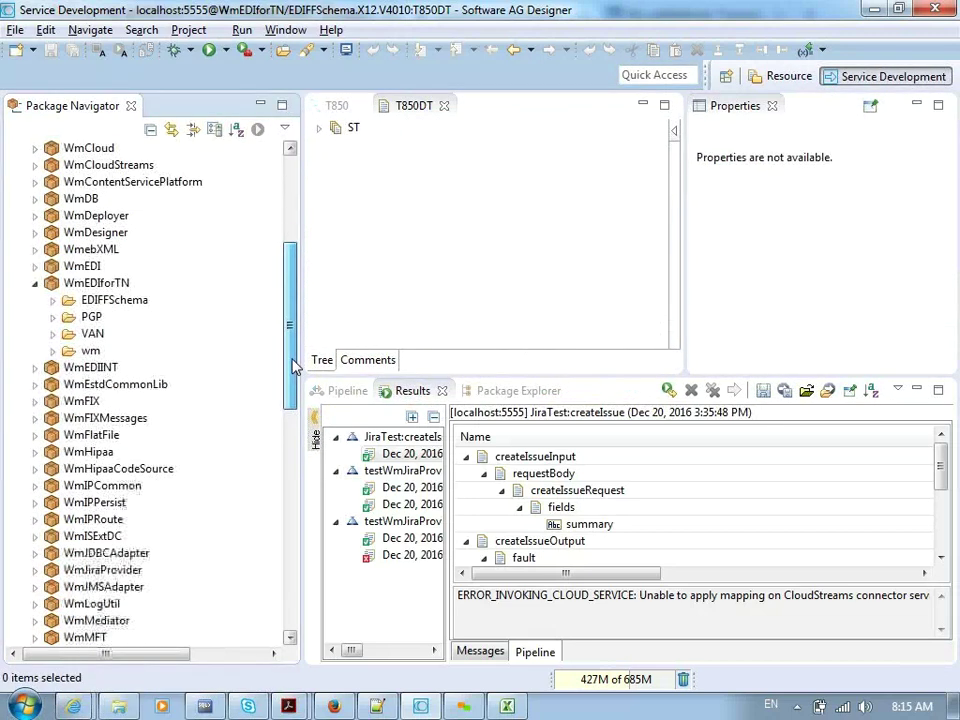
pyautogui.hotkey('ctrl', 'h')
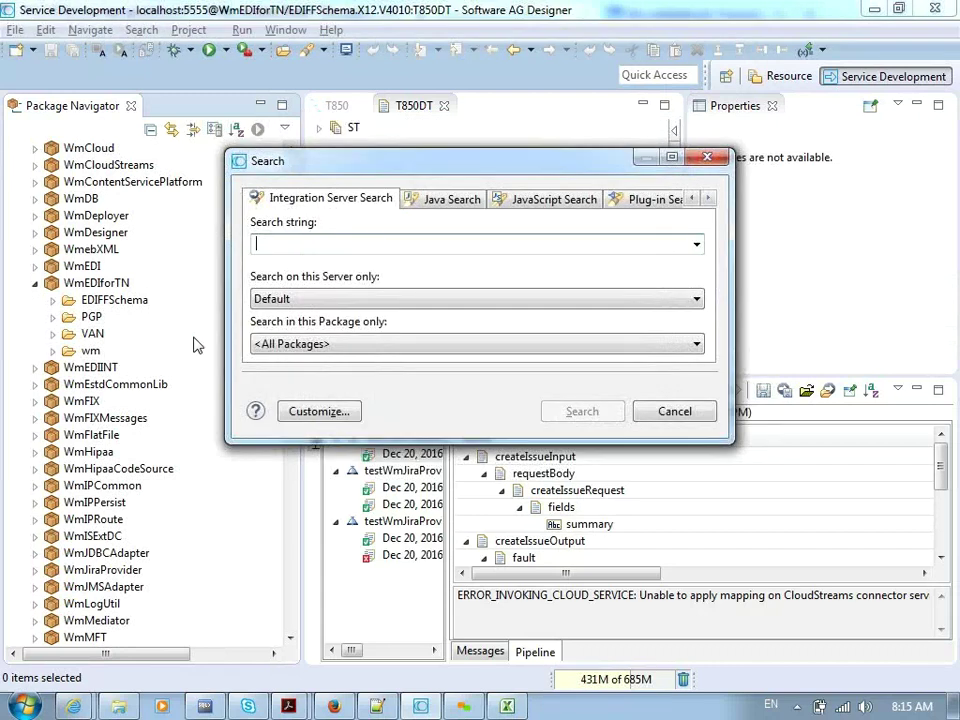
# Step: Search the server for 'X12' and widen the Full Name column of the results
pyautogui.write('X12')
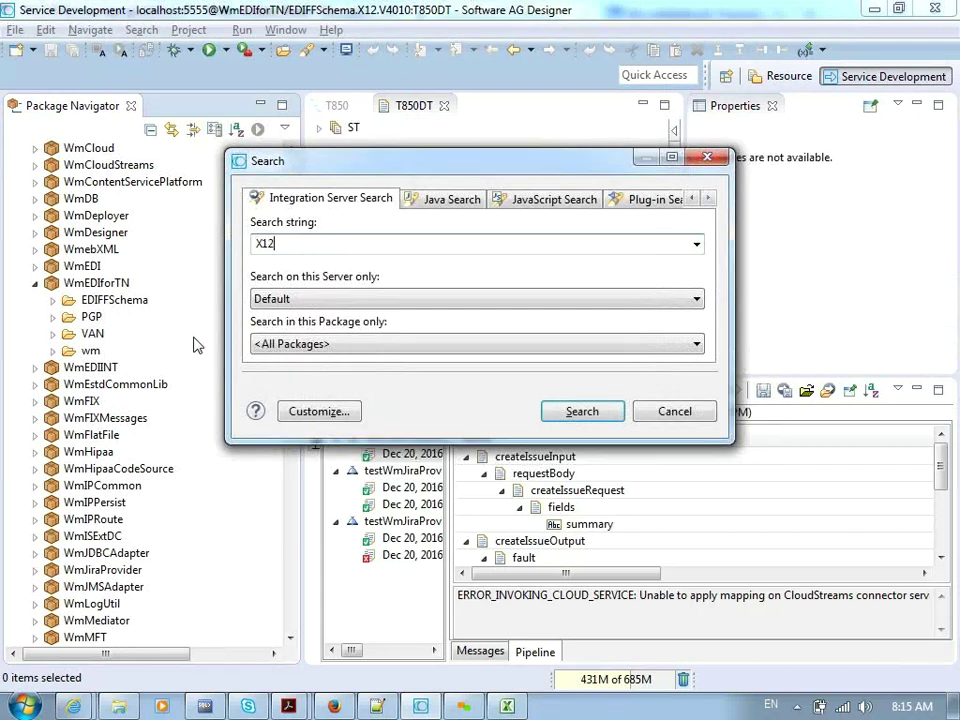
pyautogui.press('Return')
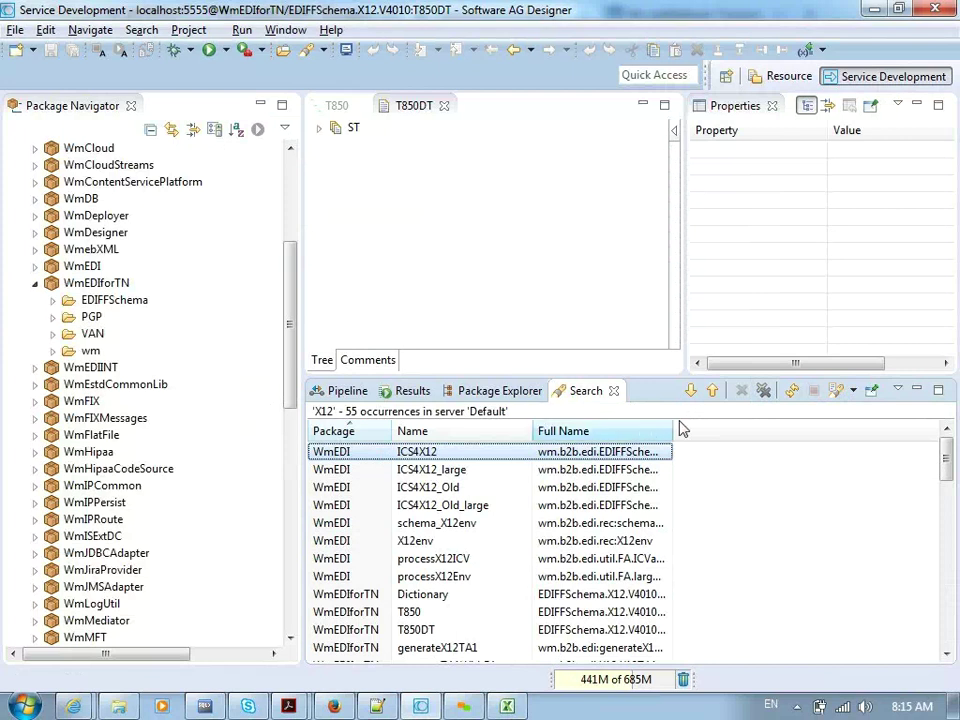
pyautogui.moveTo(679, 421); pyautogui.dragTo(741, 418)
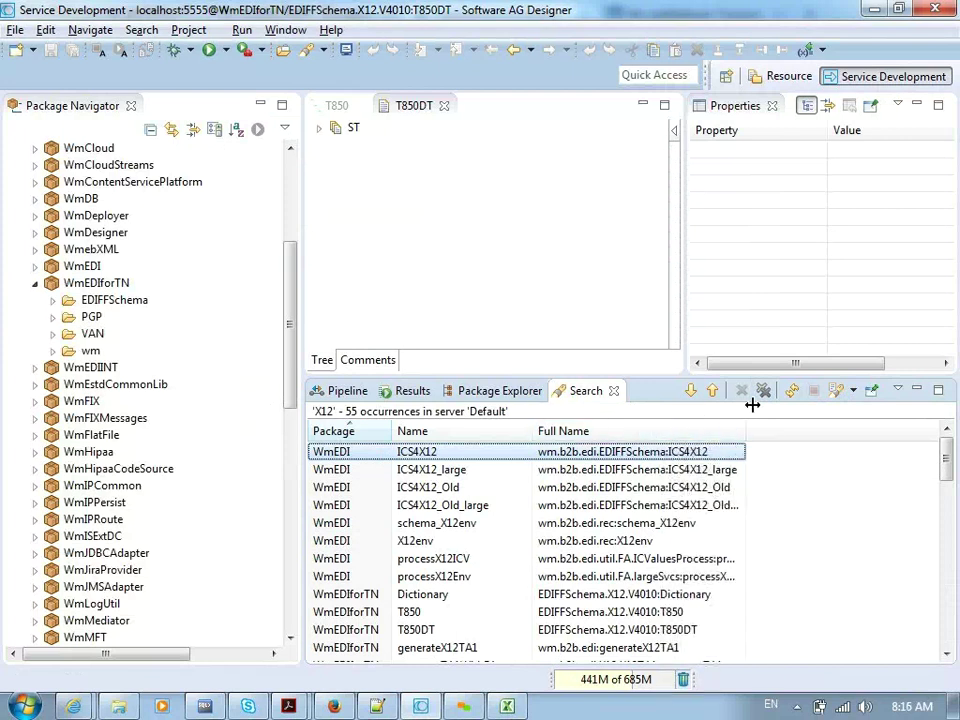
# Step: Open the ICS4X12 flat file schema and generate the ICS4X12DT document type from it
pyautogui.doubleClick(460, 458)
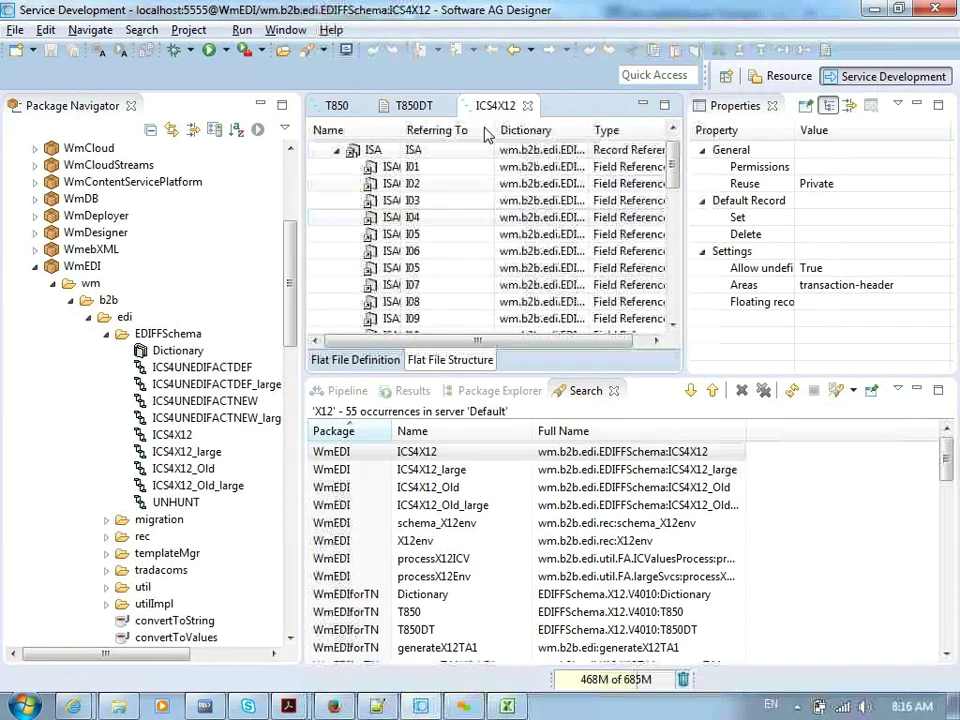
pyautogui.moveTo(672, 152); pyautogui.dragTo(672, 255)
pyautogui.scroll(-3, 658, 300)
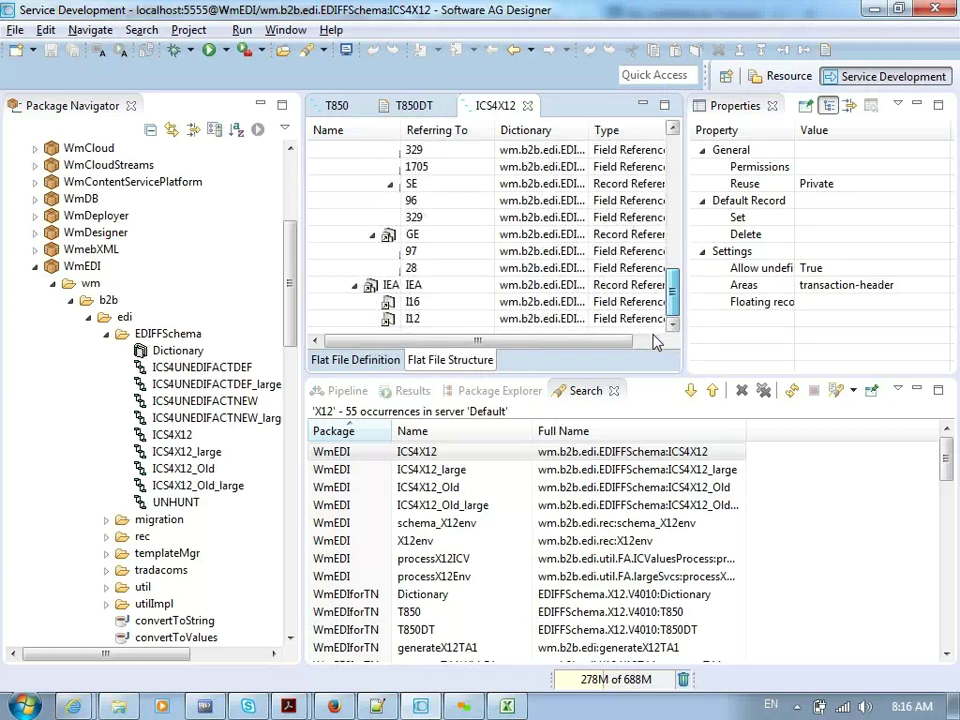
pyautogui.scroll(8, 600, 250)
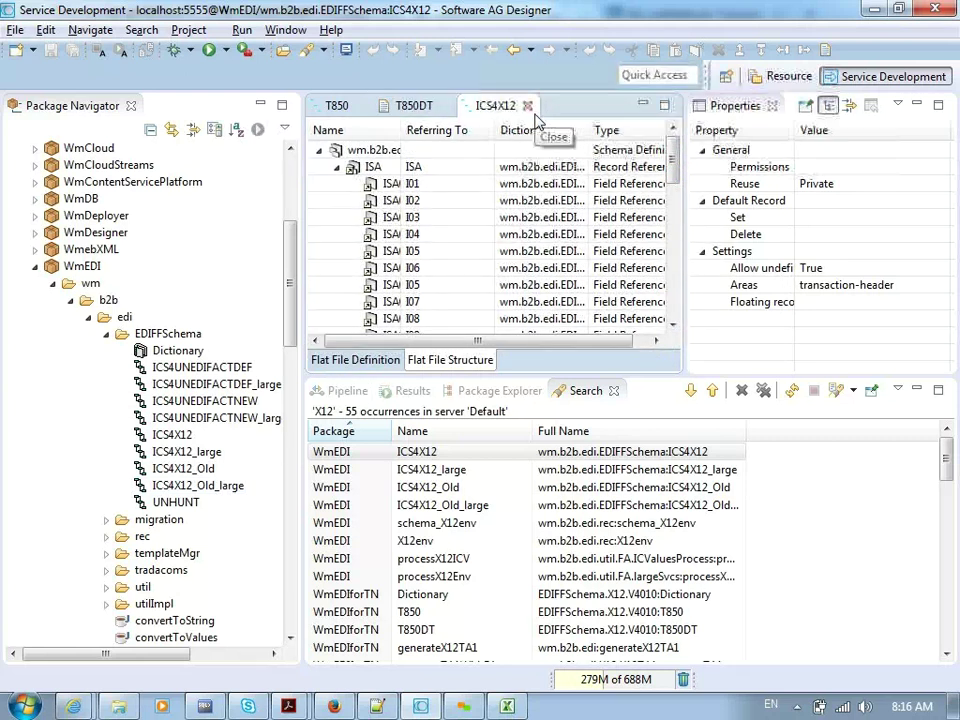
pyautogui.click(826, 51)
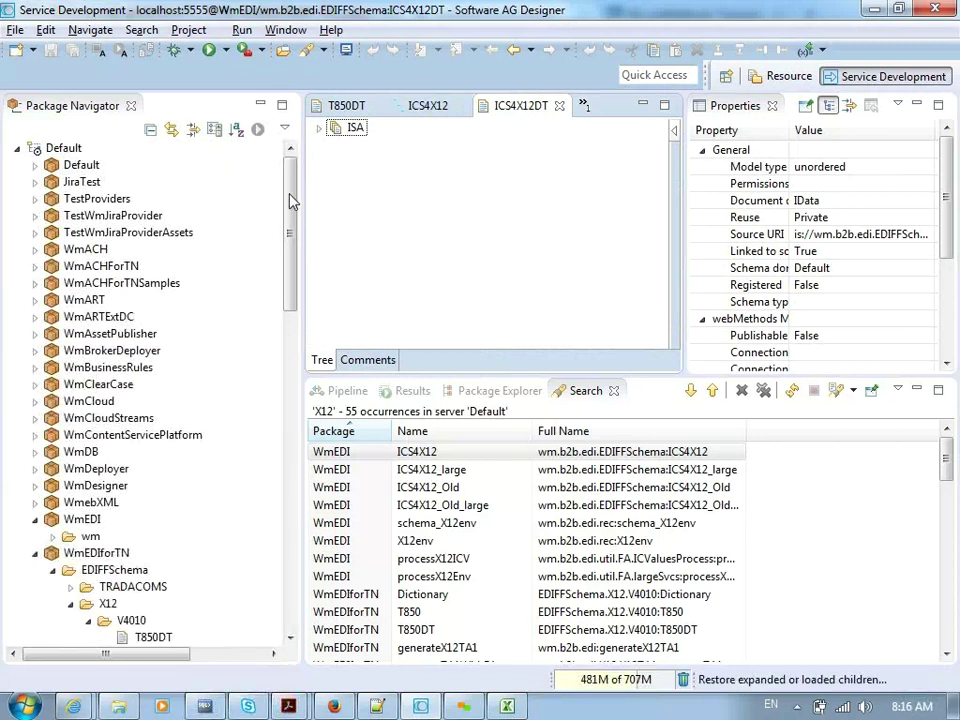
# Step: Show the New item menu for the Default server node in the Package Navigator
pyautogui.moveTo(293, 207); pyautogui.dragTo(294, 128)
pyautogui.click(70, 150)
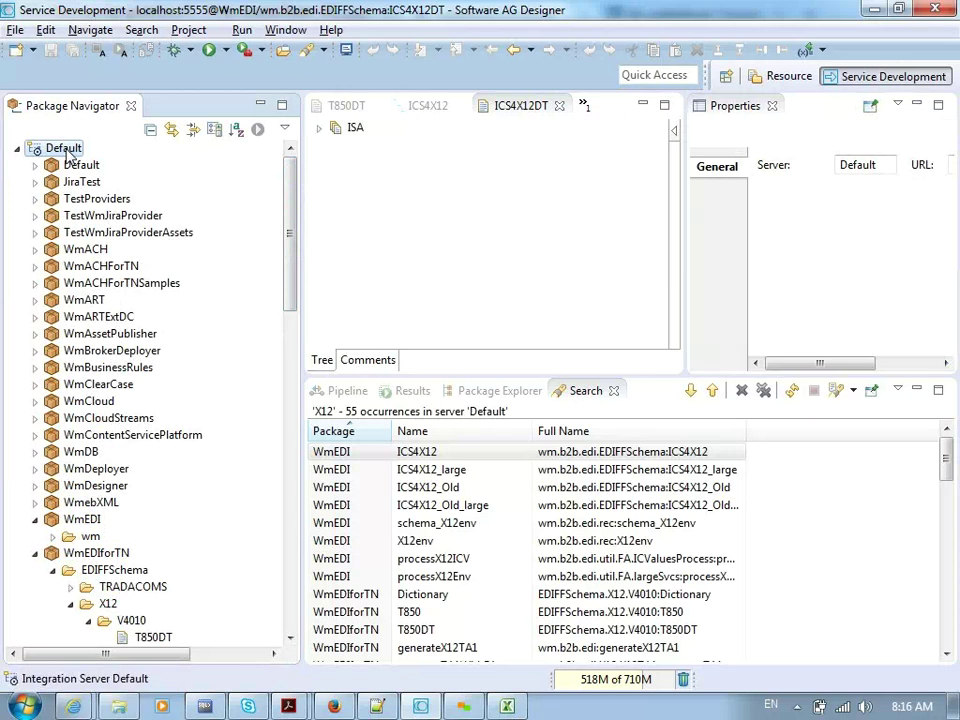
pyautogui.rightClick(68, 150)
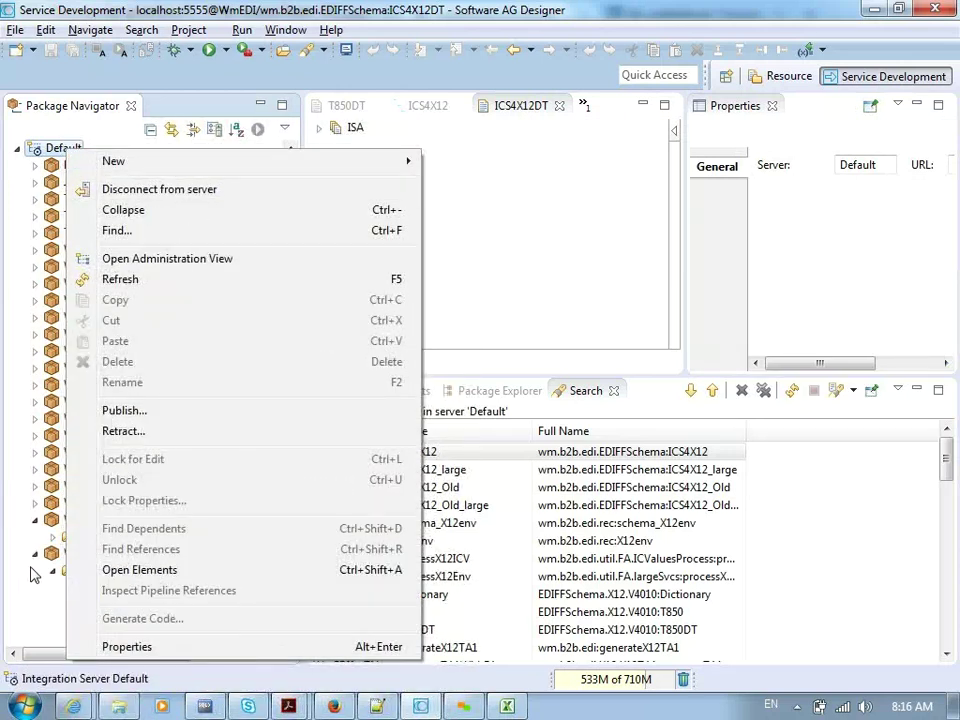
pyautogui.moveTo(268, 163)
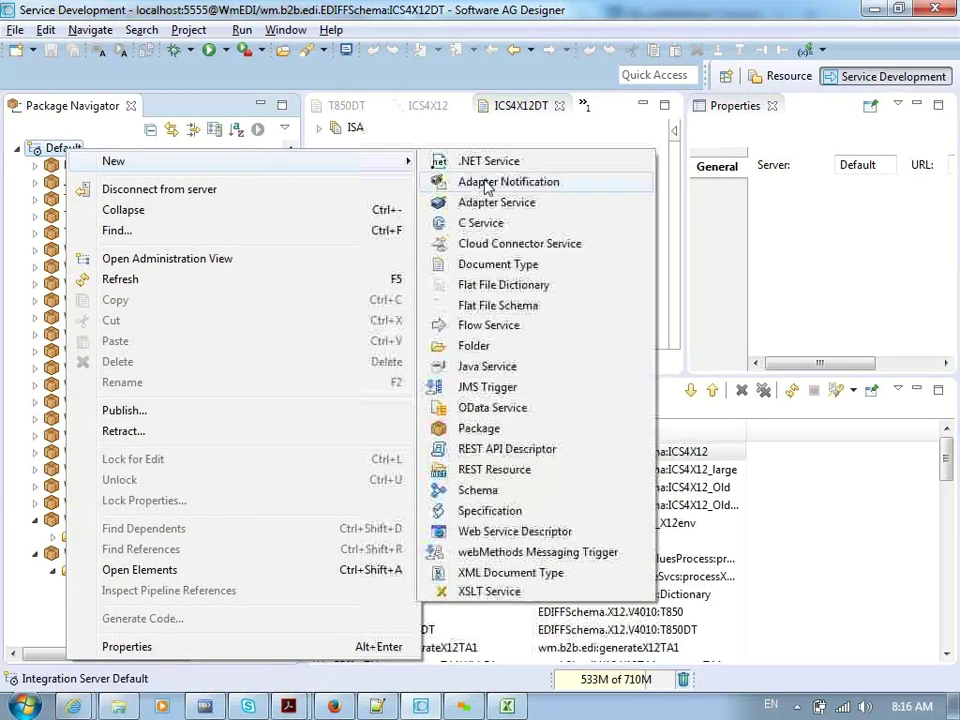
# Step: Create a package named EDISchema on the Default server
pyautogui.click(499, 428)
pyautogui.write('EDISchema')
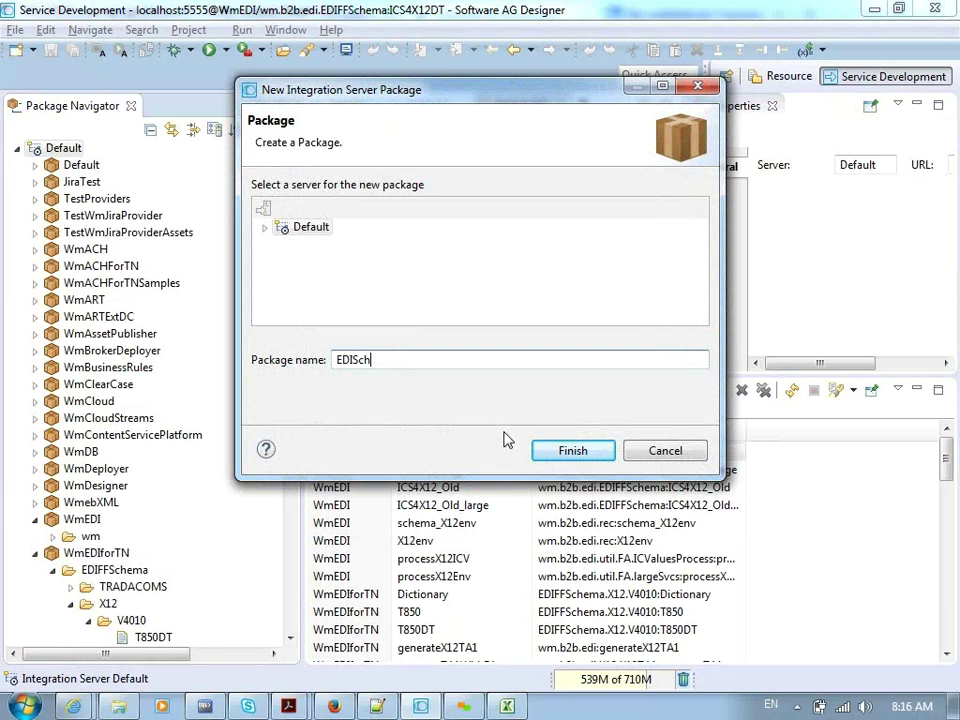
pyautogui.click(574, 451)
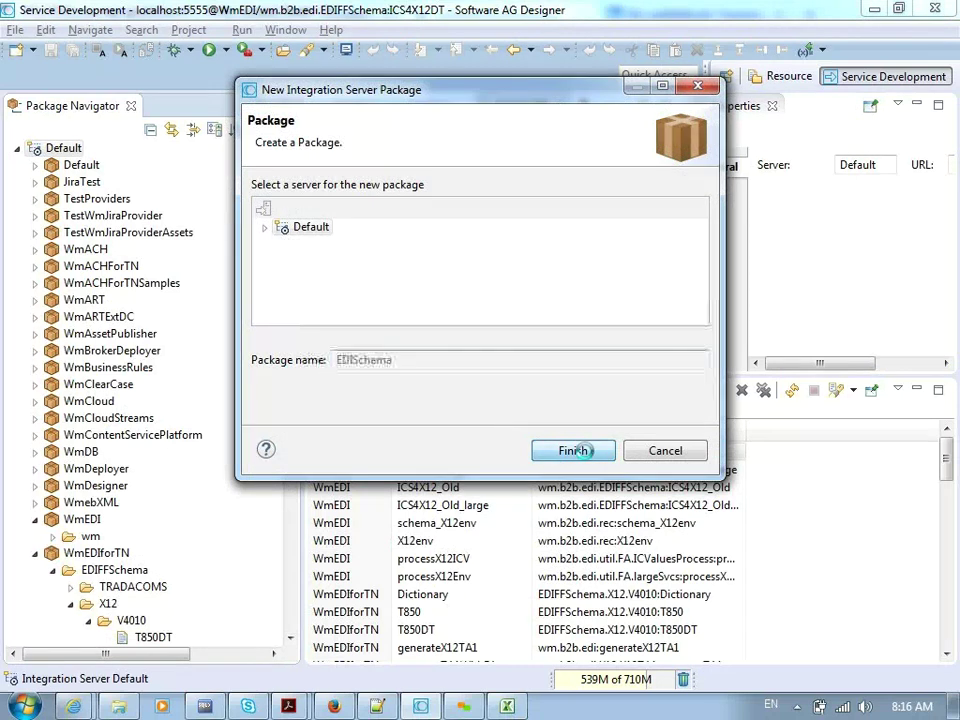
pyautogui.rightClick(55, 183)
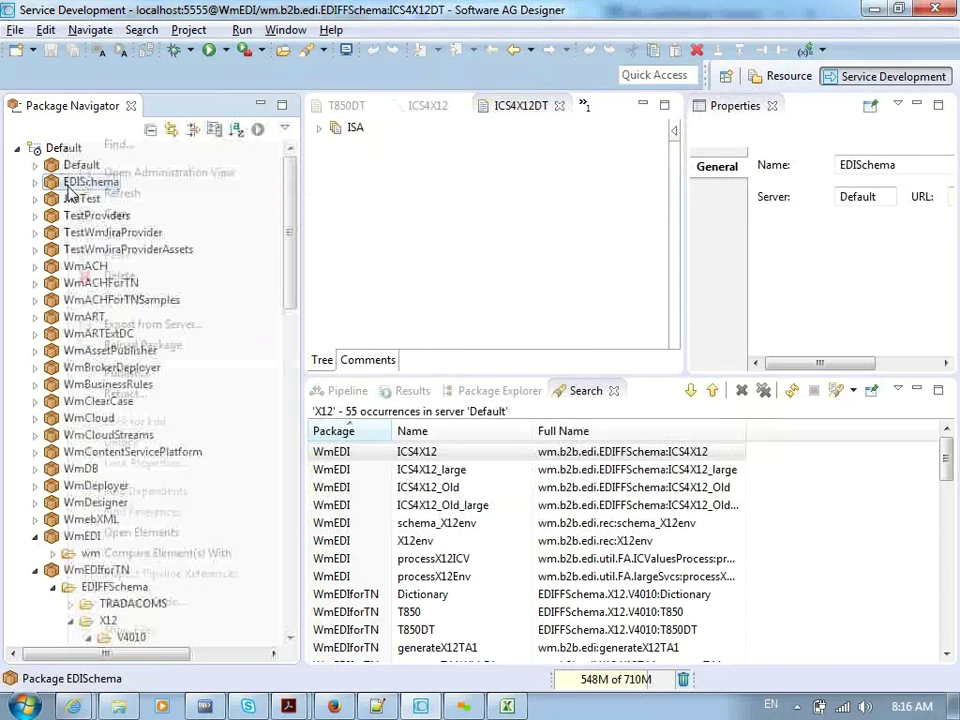
# Step: Add a top-level folder named EDISchema inside the EDISchema package
pyautogui.moveTo(315, 100)
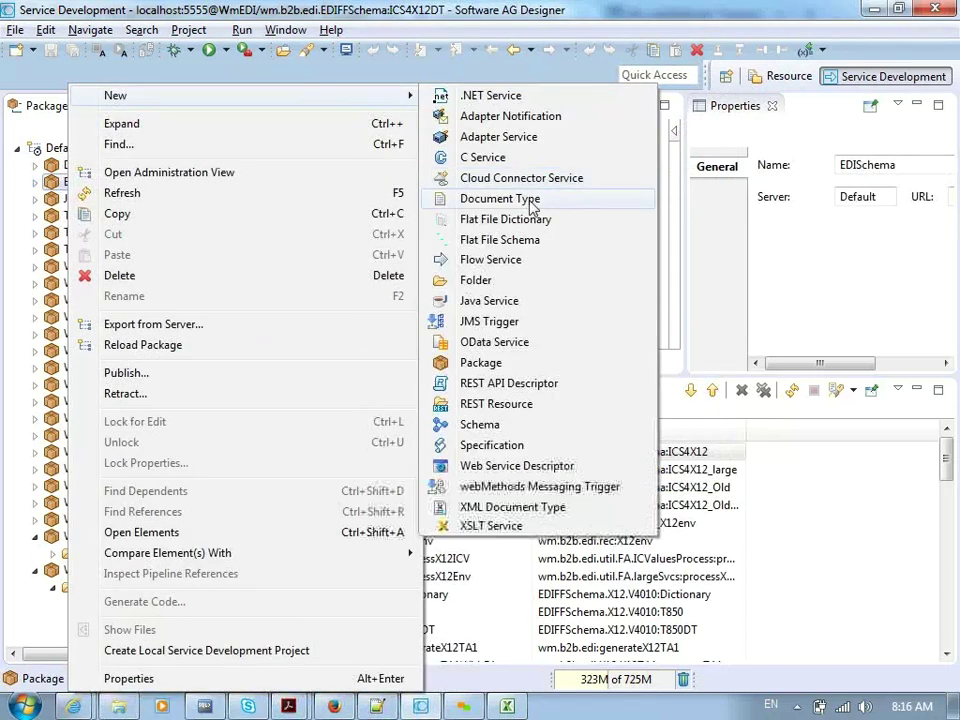
pyautogui.click(487, 281)
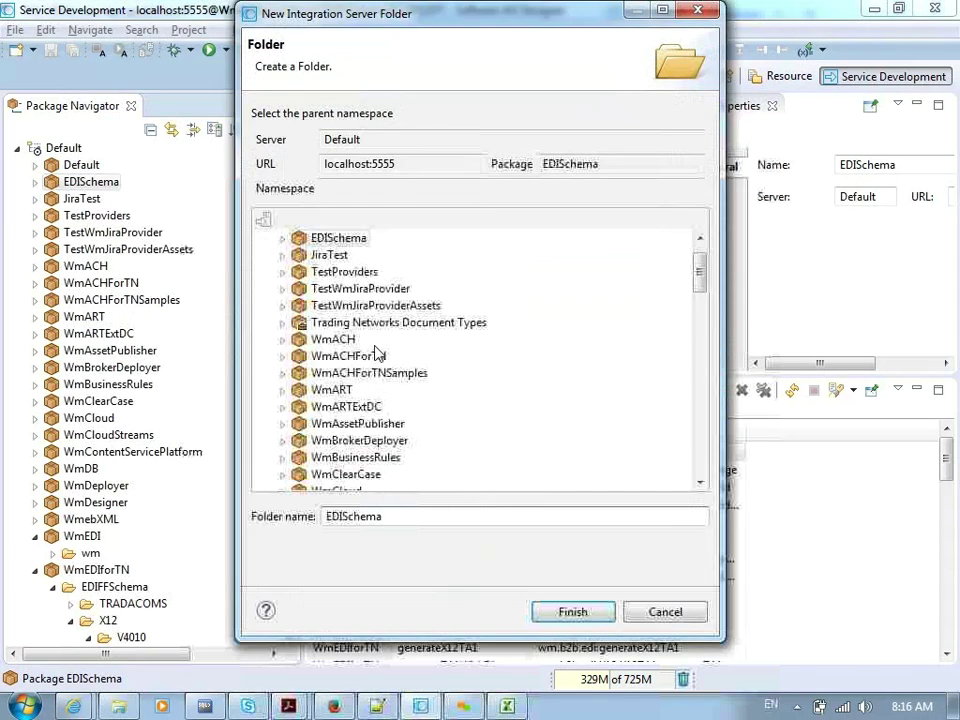
pyautogui.click(332, 516)
pyautogui.press('BackSpace')
pyautogui.write('e')
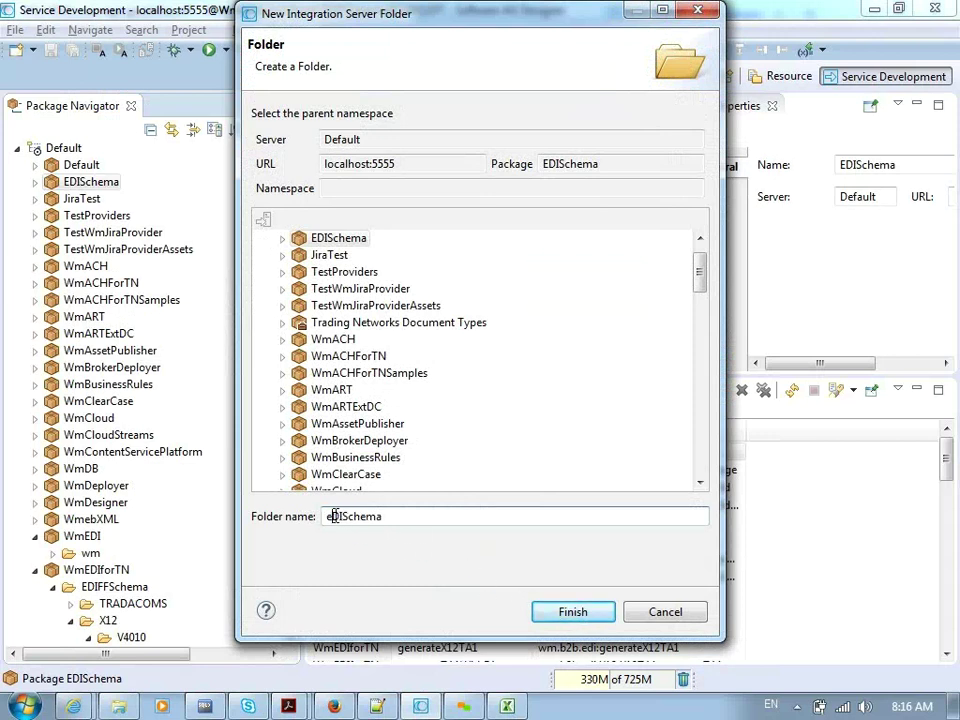
pyautogui.moveTo(331, 516); pyautogui.dragTo(320, 516)
pyautogui.click(600, 613)
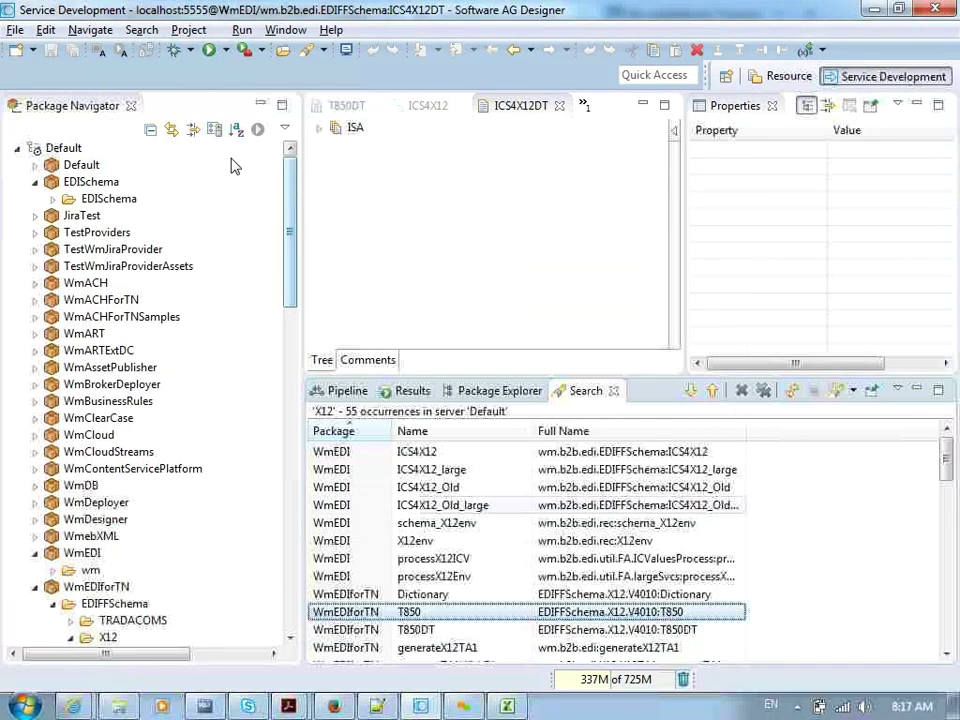
pyautogui.rightClick(118, 201)
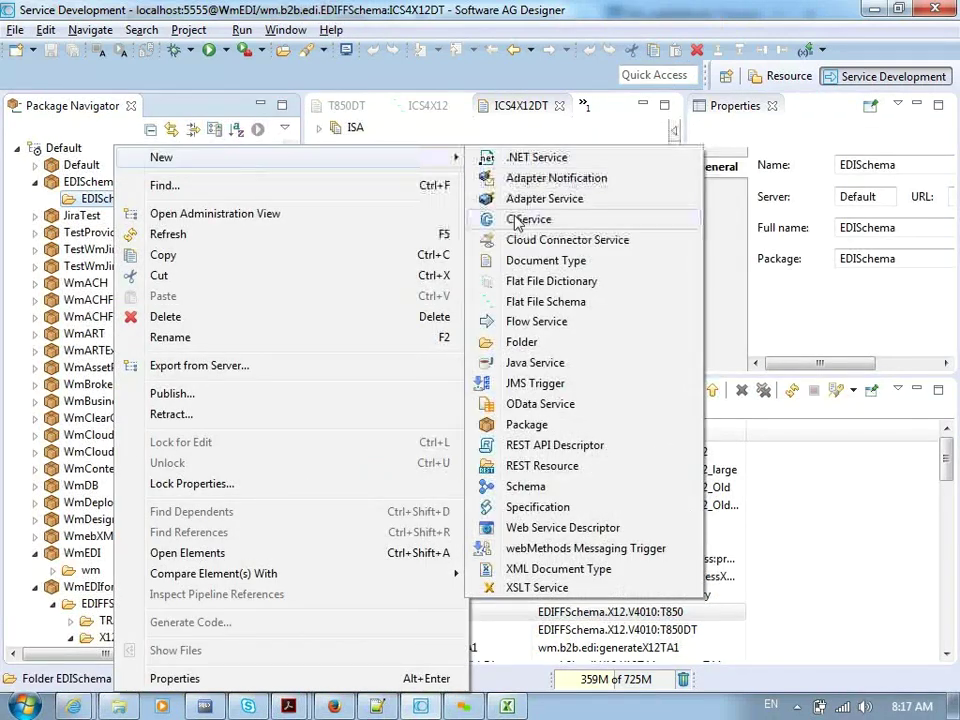
# Step: Create a folder named x12Header inside the EDISchema folder
pyautogui.click(521, 342)
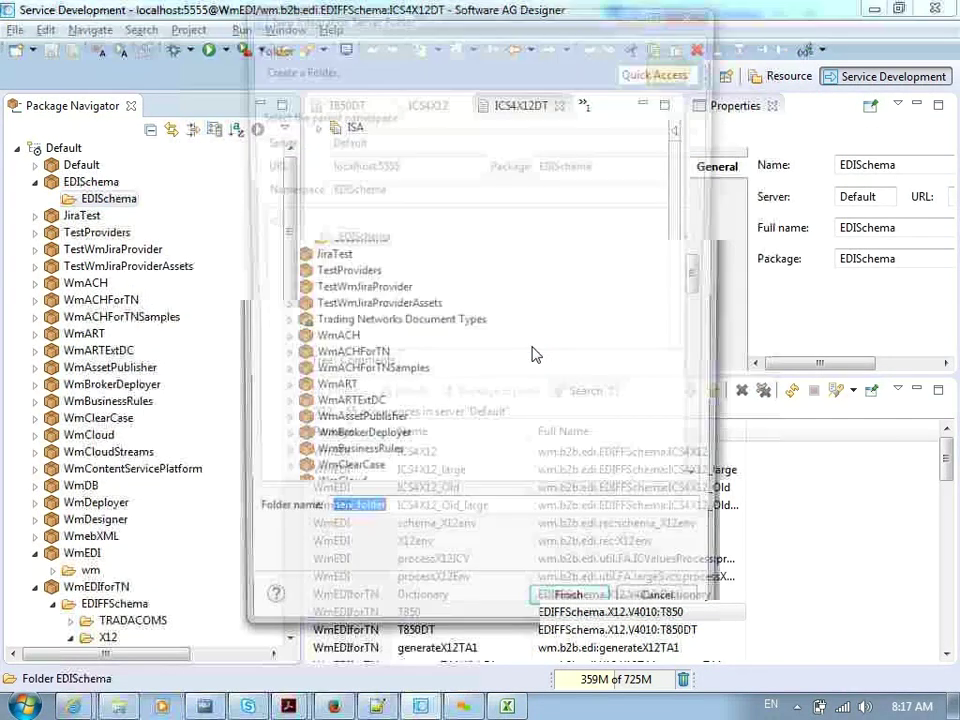
pyautogui.write('Header')
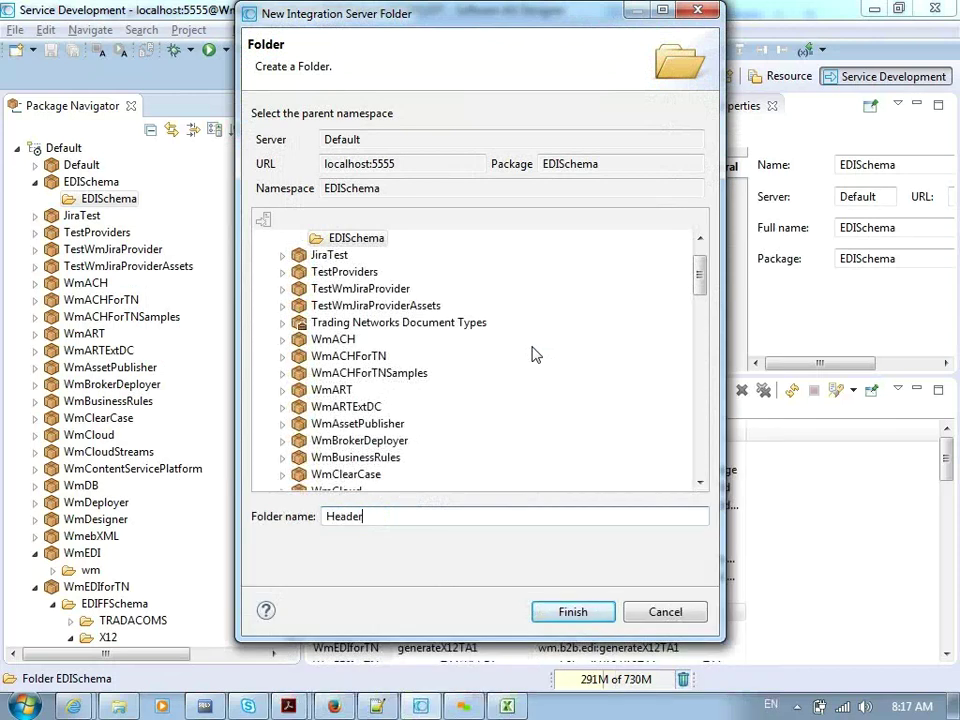
pyautogui.press('BackSpace')
pyautogui.press('BackSpace')
pyautogui.press('BackSpace')
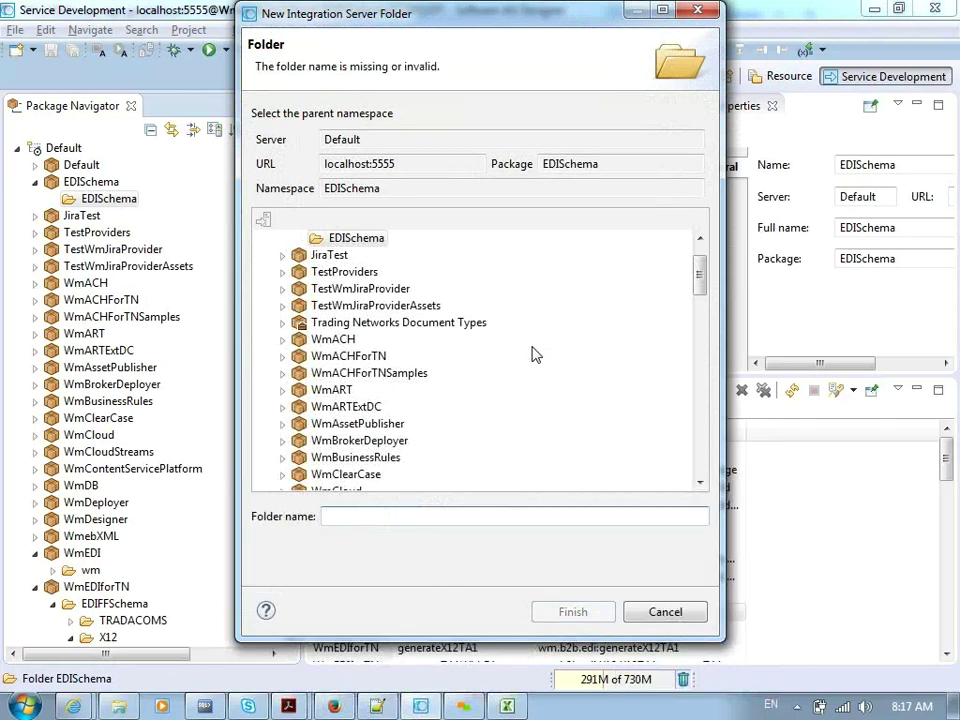
pyautogui.write('x12Header')
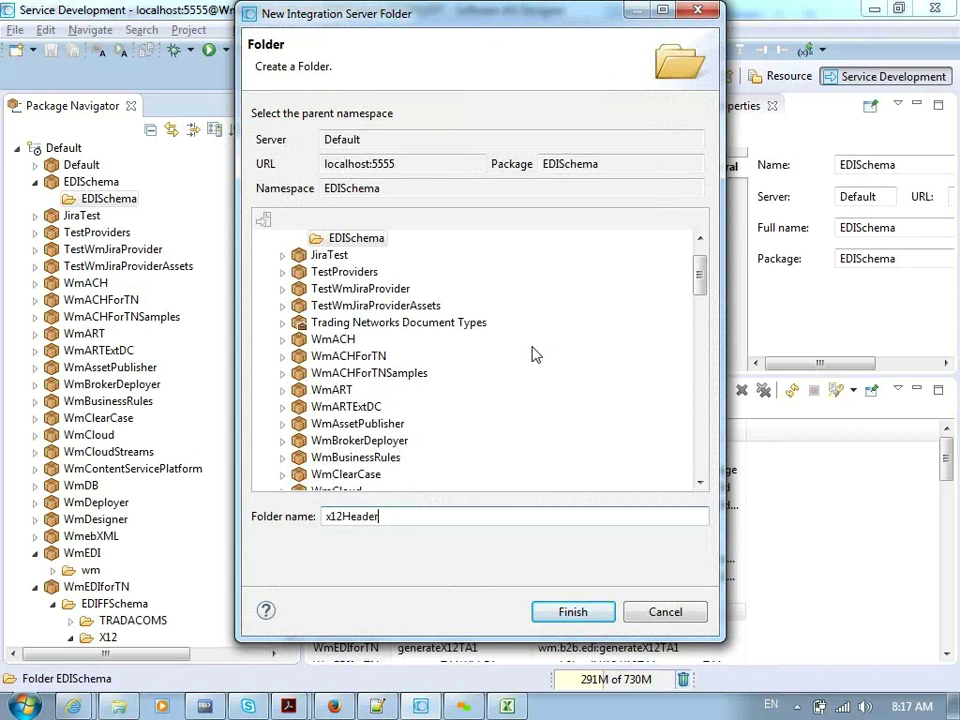
pyautogui.click(573, 613)
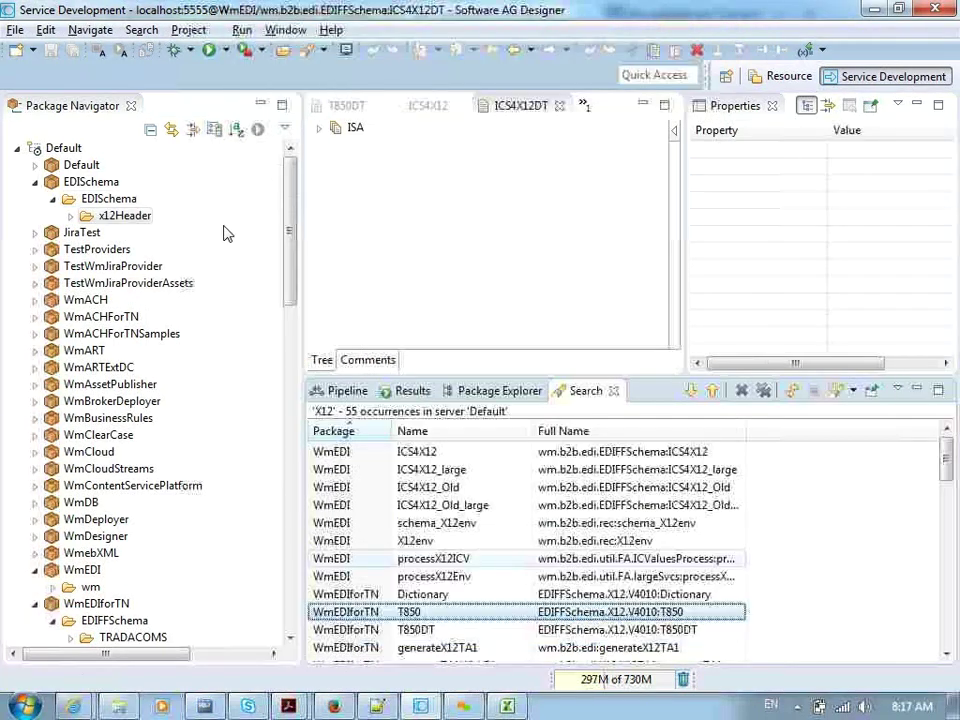
# Step: Create a v4010 folder inside EDISchema, replacing the misspelled 'purchseorder' name
pyautogui.rightClick(131, 205)
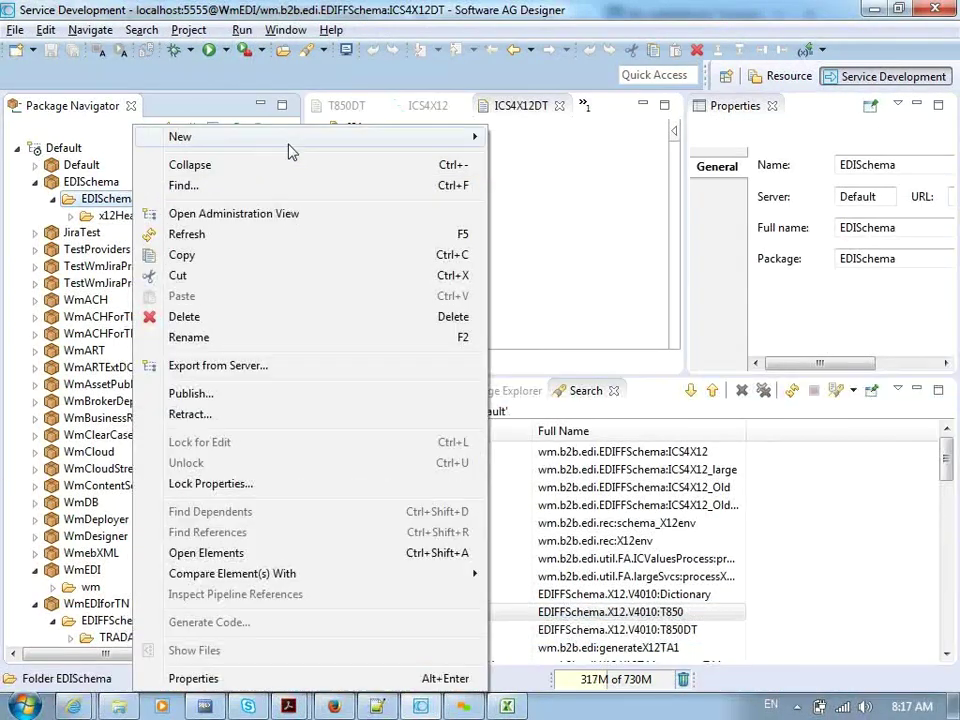
pyautogui.moveTo(289, 140)
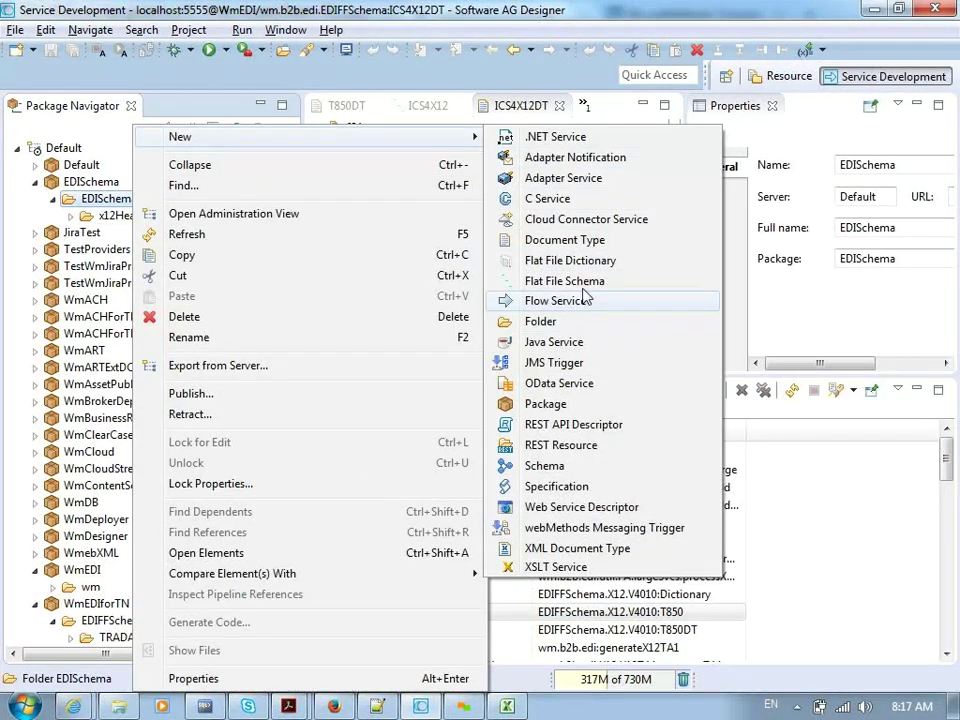
pyautogui.click(572, 324)
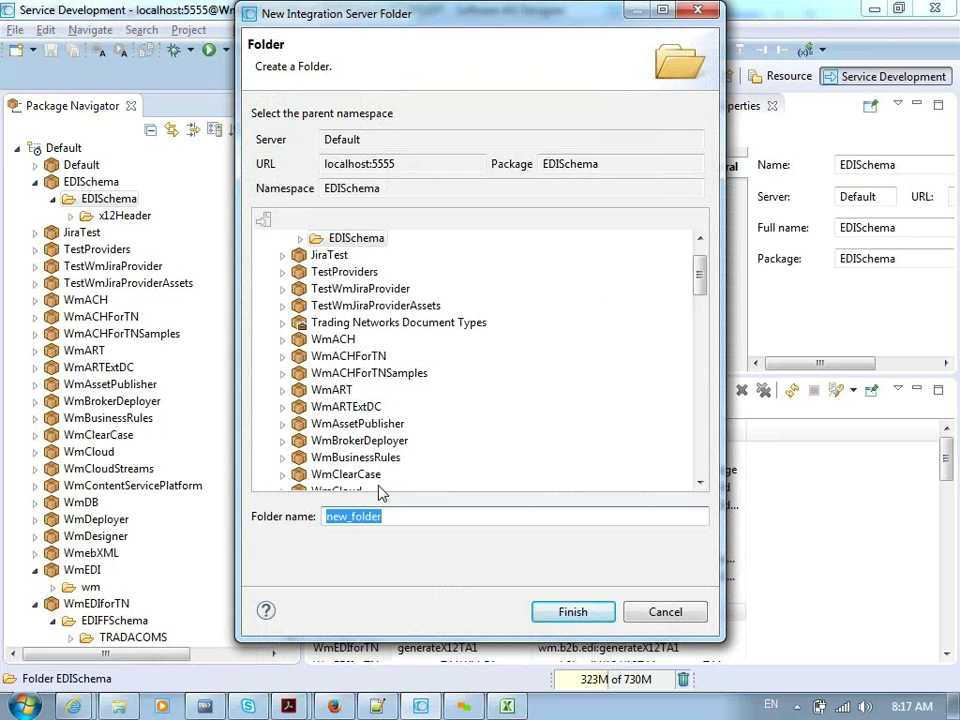
pyautogui.write('purchseorder')
pyautogui.hotkey('ctrl', 'a')
pyautogui.press('BackSpace')
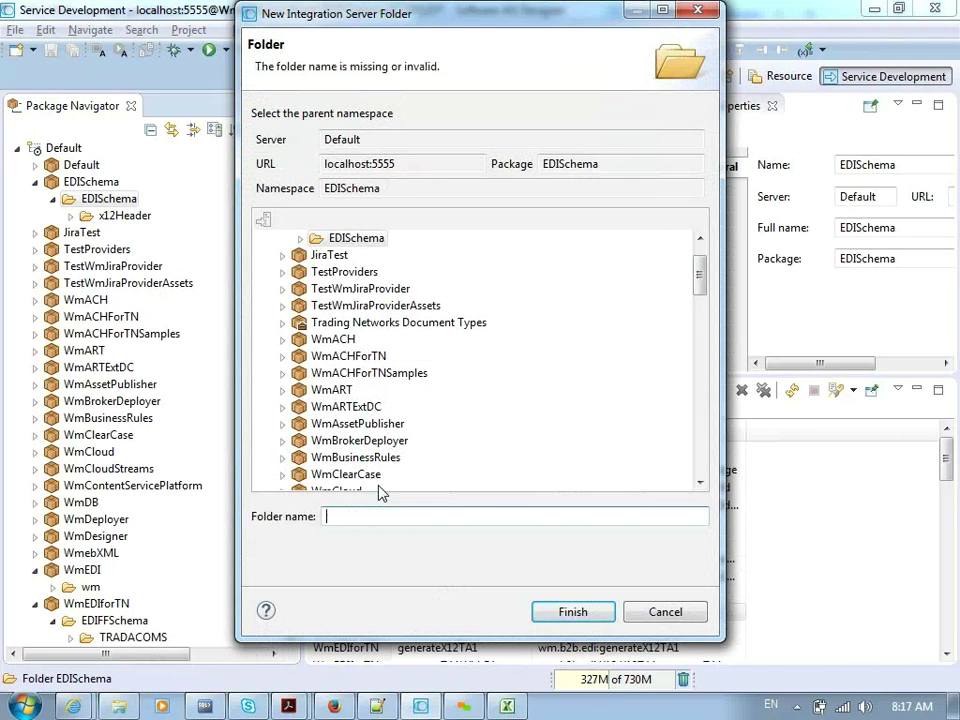
pyautogui.write('v')
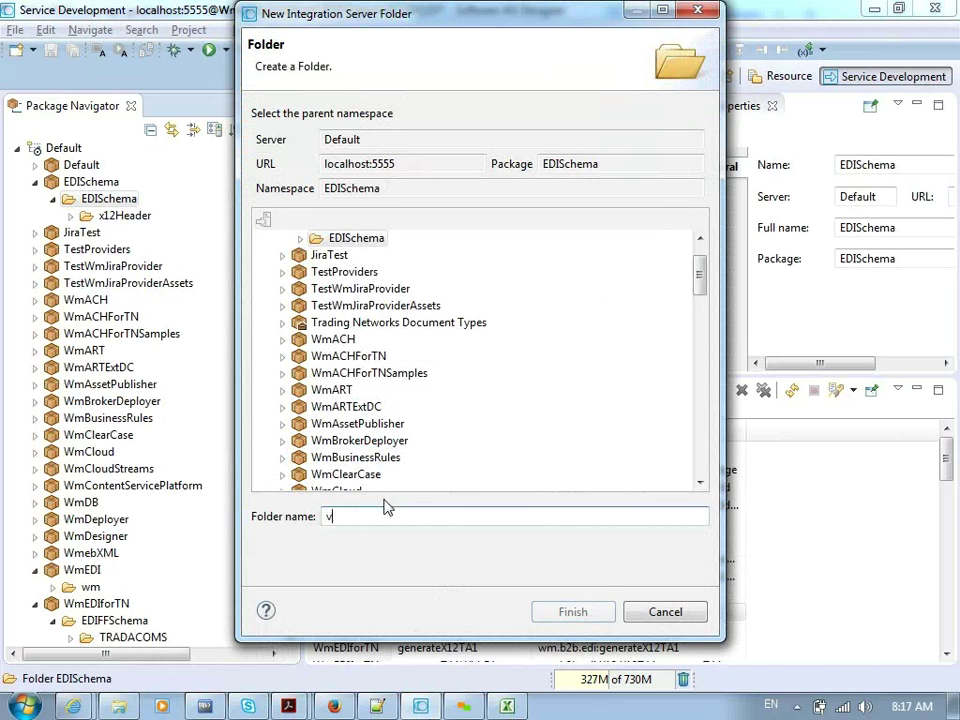
pyautogui.write("4010'")
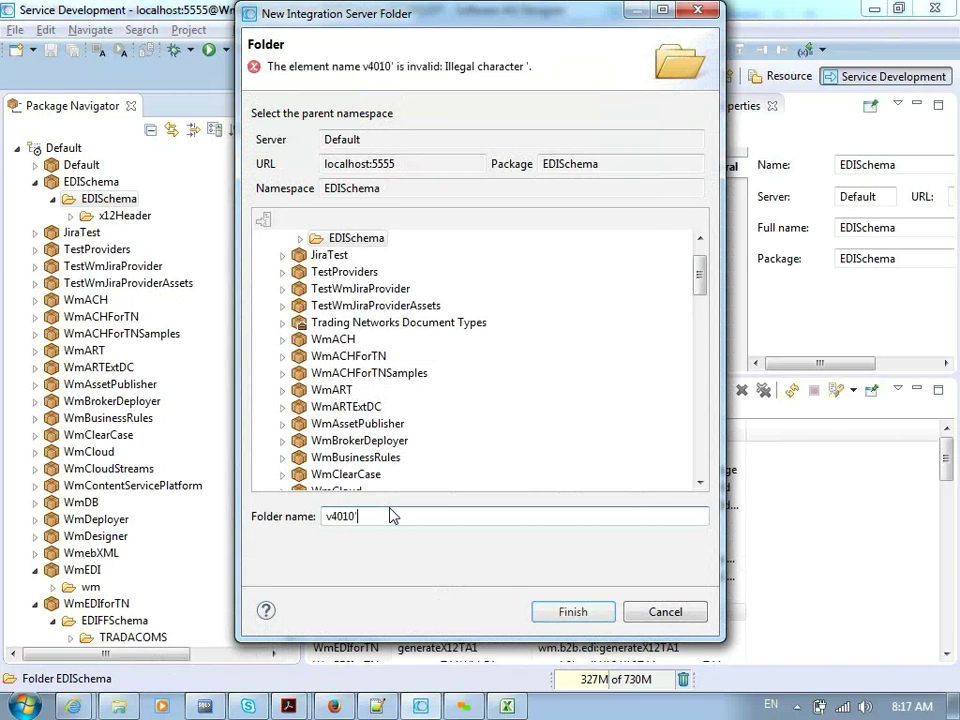
pyautogui.press('BackSpace')
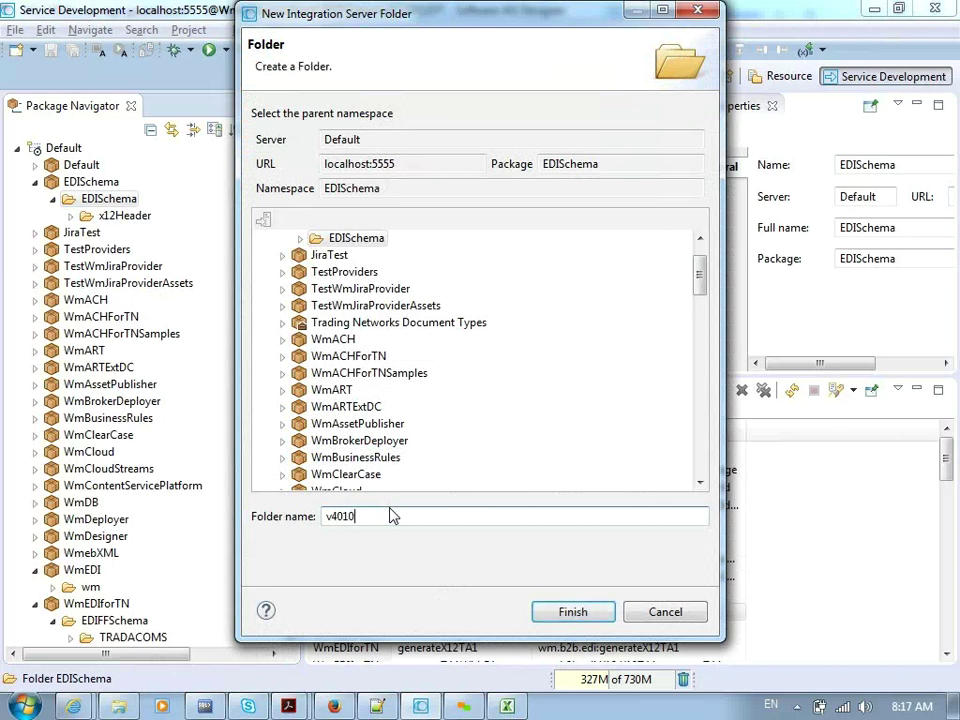
pyautogui.press('Return')
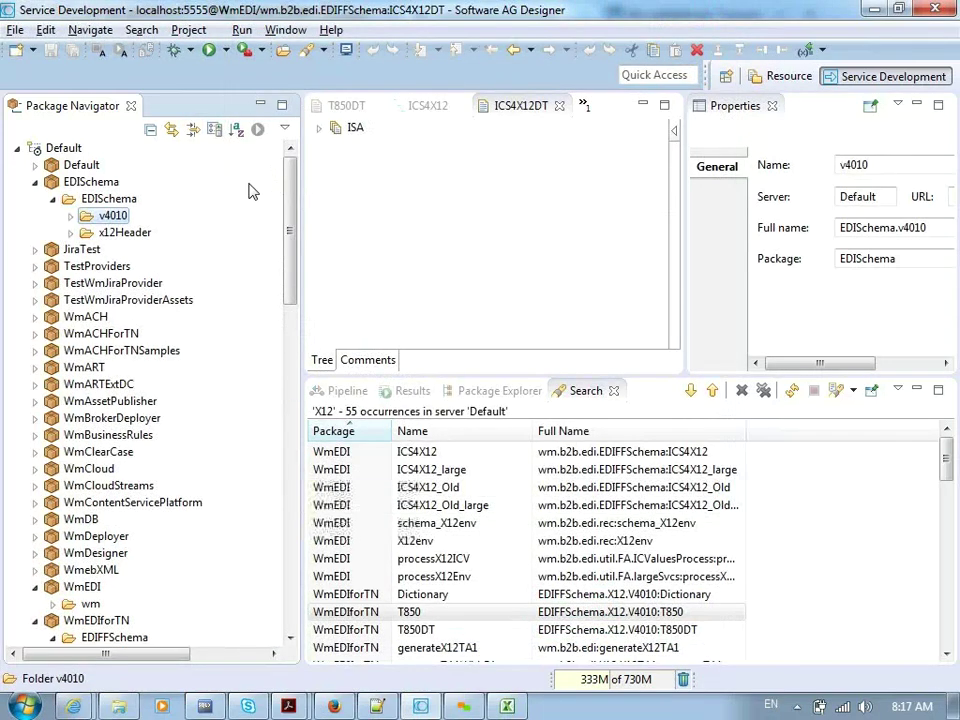
pyautogui.moveTo(286, 214); pyautogui.dragTo(322, 313)
pyautogui.click(150, 418)
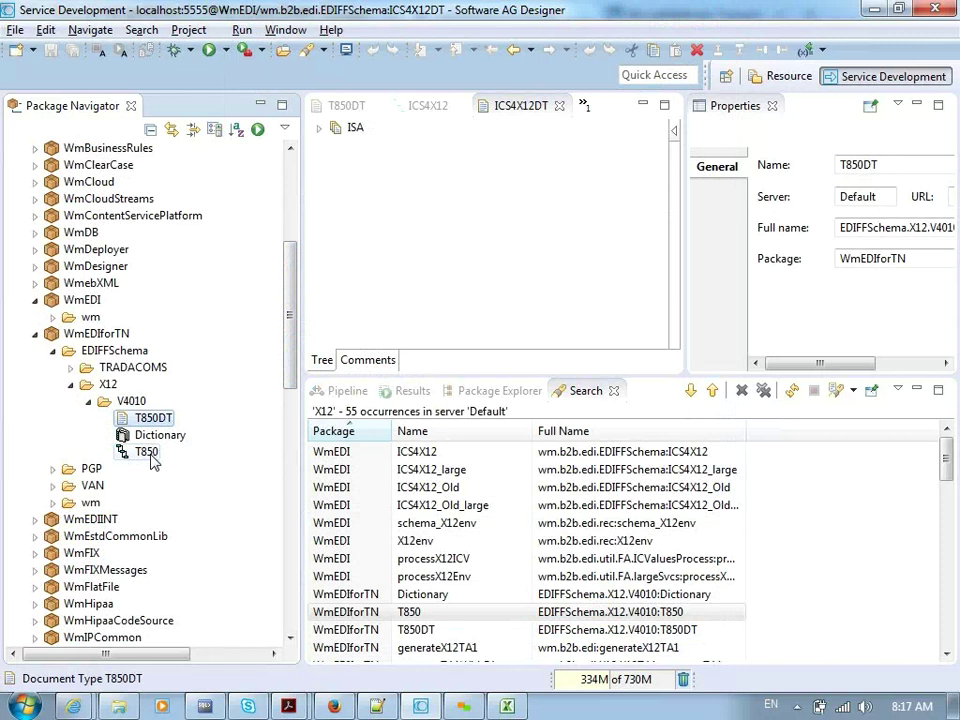
# Step: Delete the empty v4010 folder and paste the original X12 V4010 folder into EDISchema
pyautogui.doubleClick(129, 400)
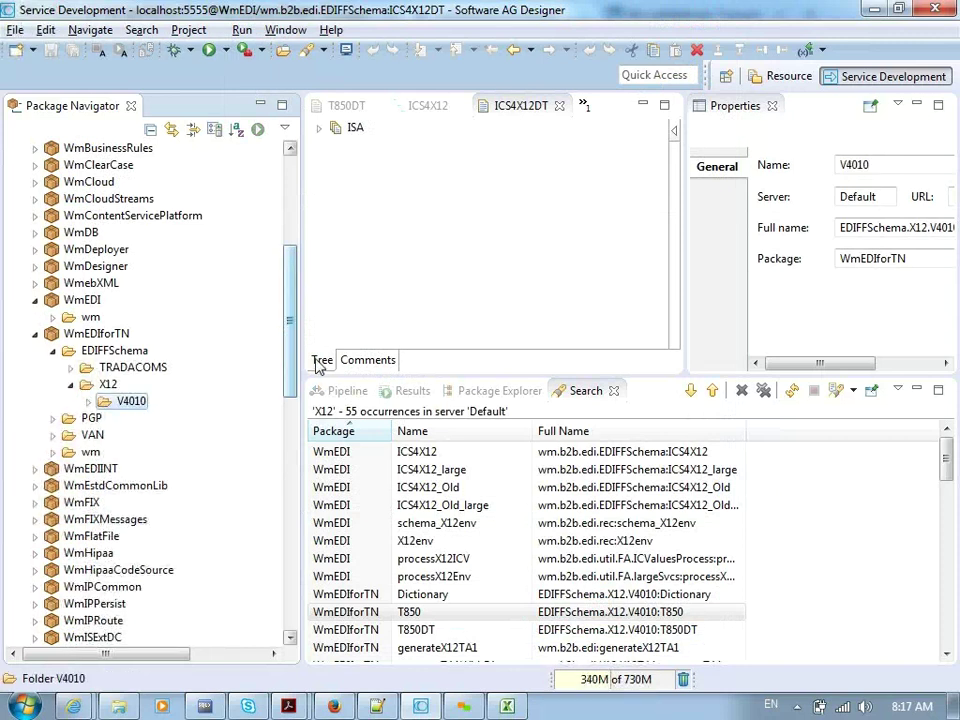
pyautogui.moveTo(293, 324); pyautogui.dragTo(280, 203)
pyautogui.click(112, 216)
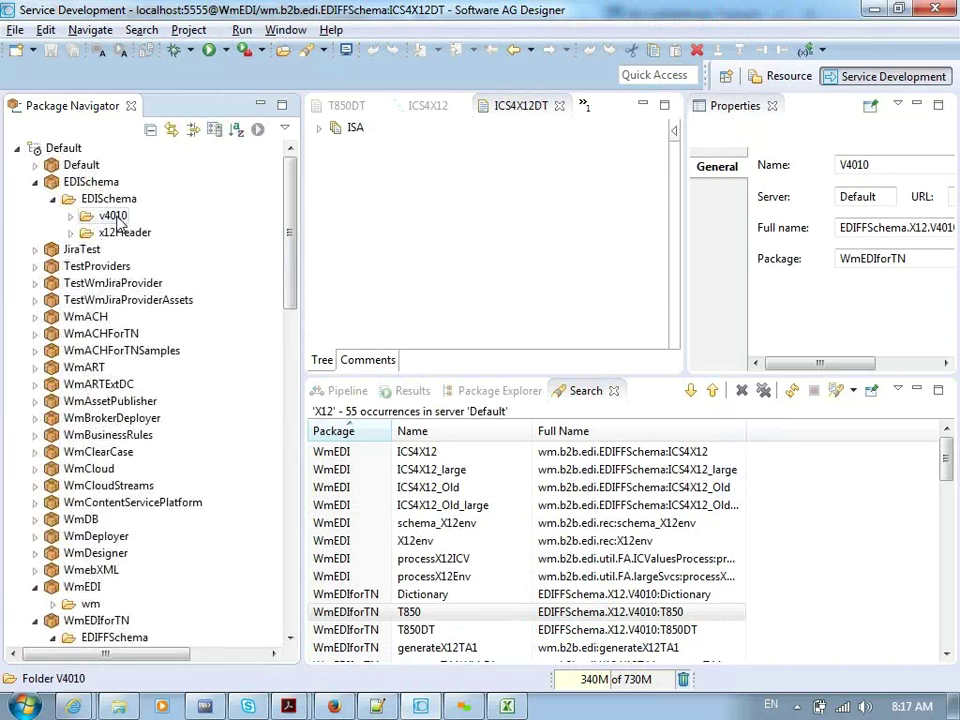
pyautogui.press('Delete')
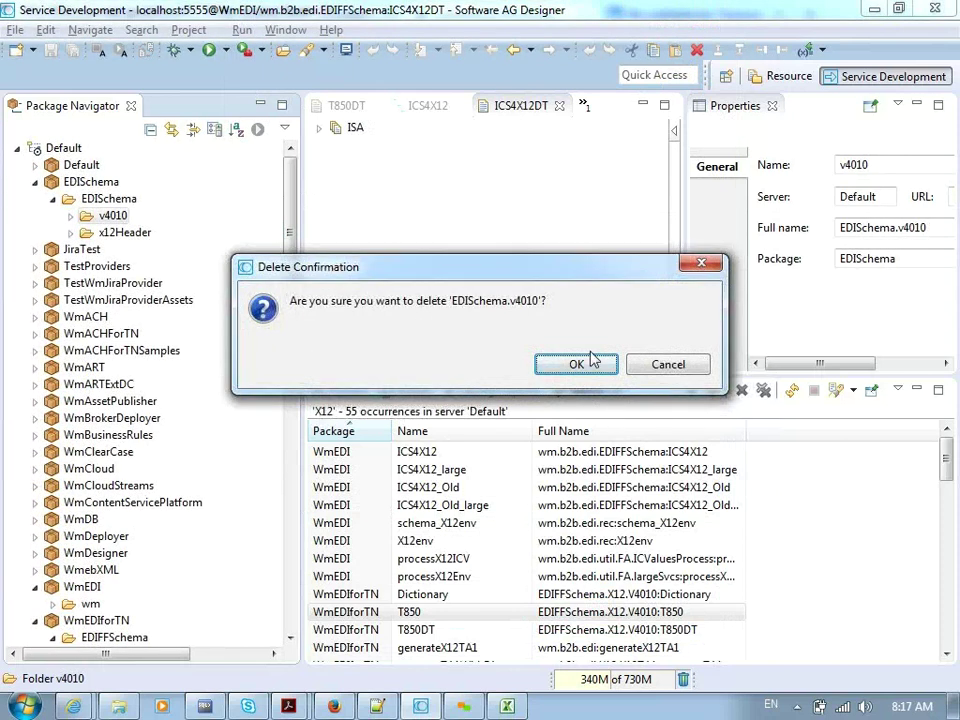
pyautogui.click(582, 364)
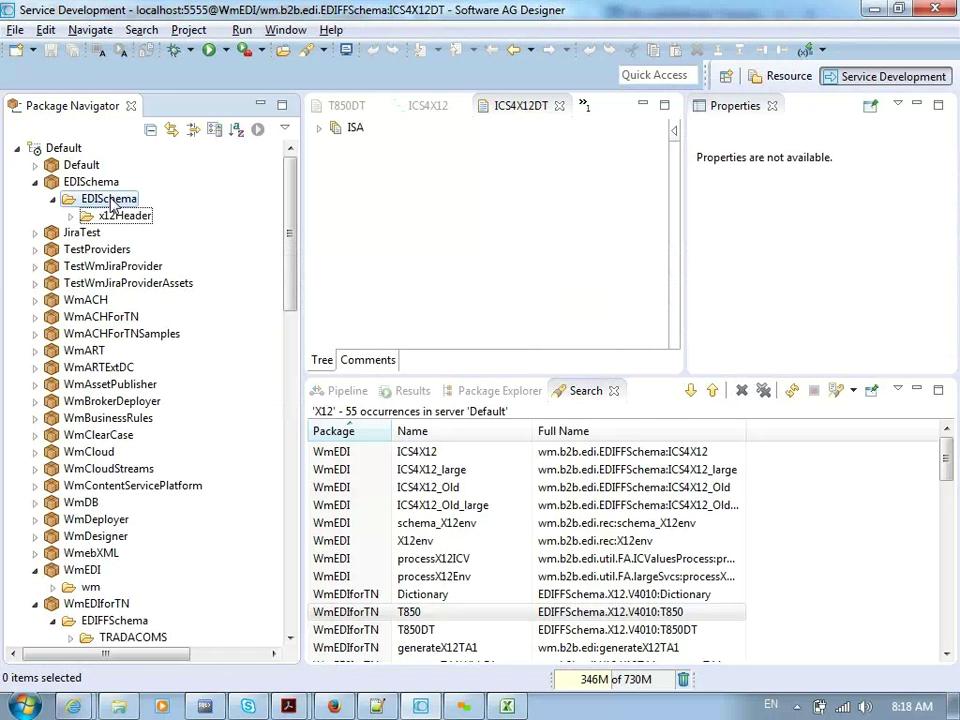
pyautogui.click(110, 200)
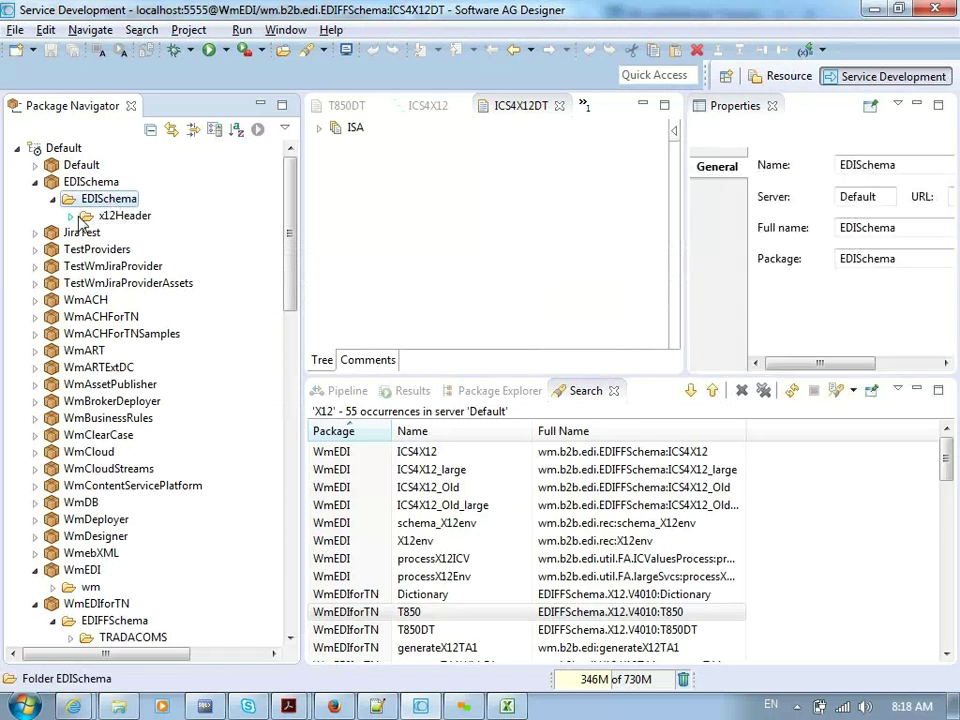
pyautogui.click(86, 216)
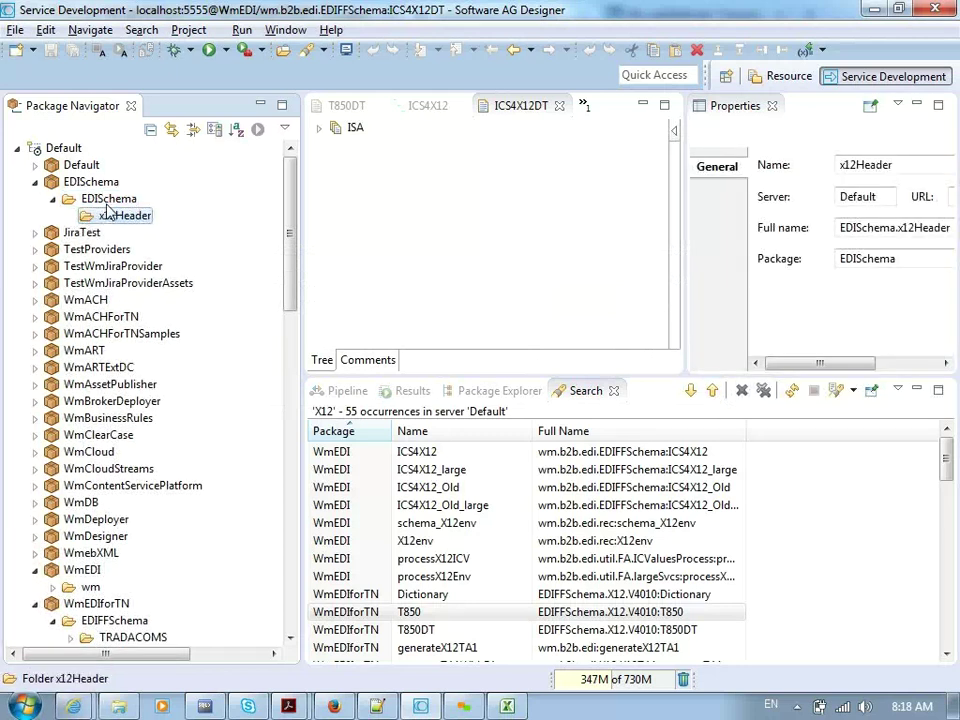
pyautogui.click(110, 199)
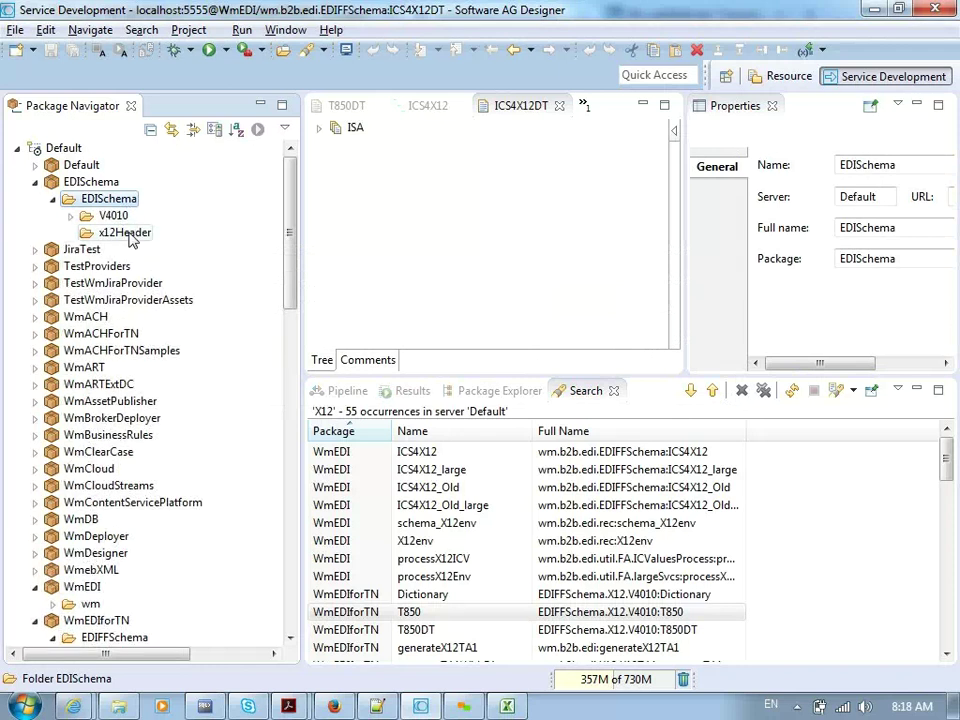
pyautogui.doubleClick(110, 215)
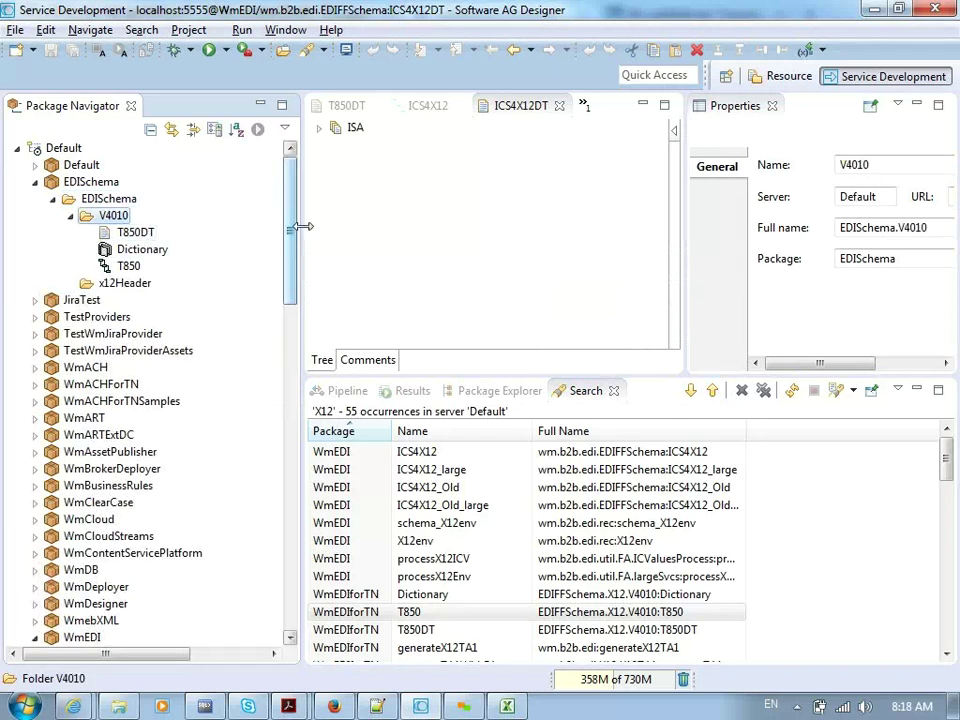
# Step: Expand the pasted V4010 folder and browse its contents in the Package Navigator
pyautogui.moveTo(288, 236); pyautogui.dragTo(268, 593)
pyautogui.moveTo(274, 397); pyautogui.dragTo(279, 353)
pyautogui.click(87, 317)
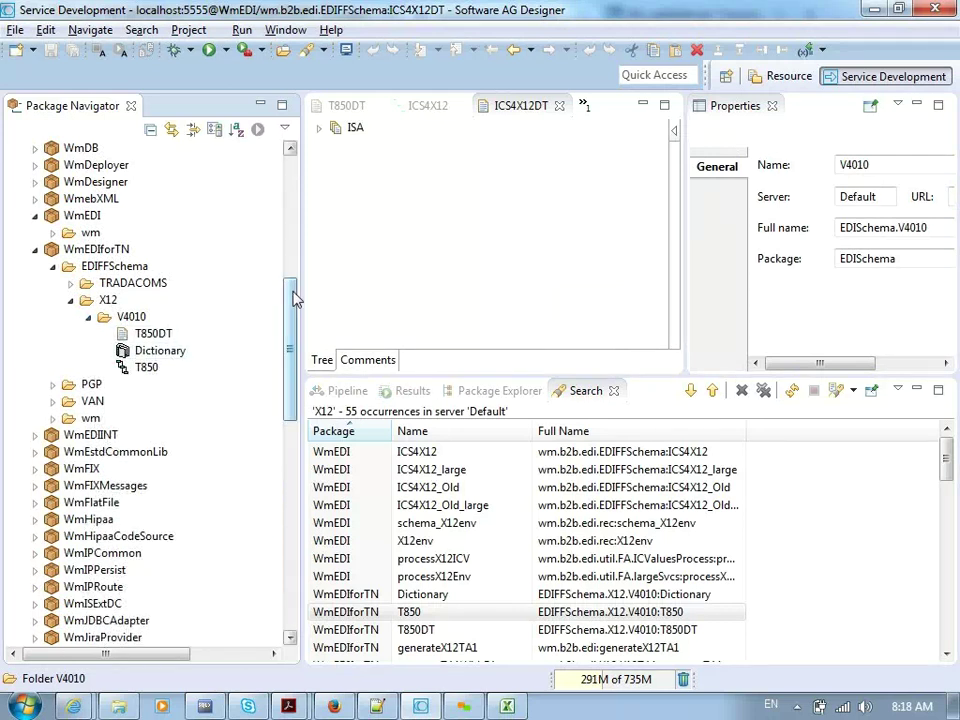
pyautogui.moveTo(295, 297); pyautogui.dragTo(292, 172)
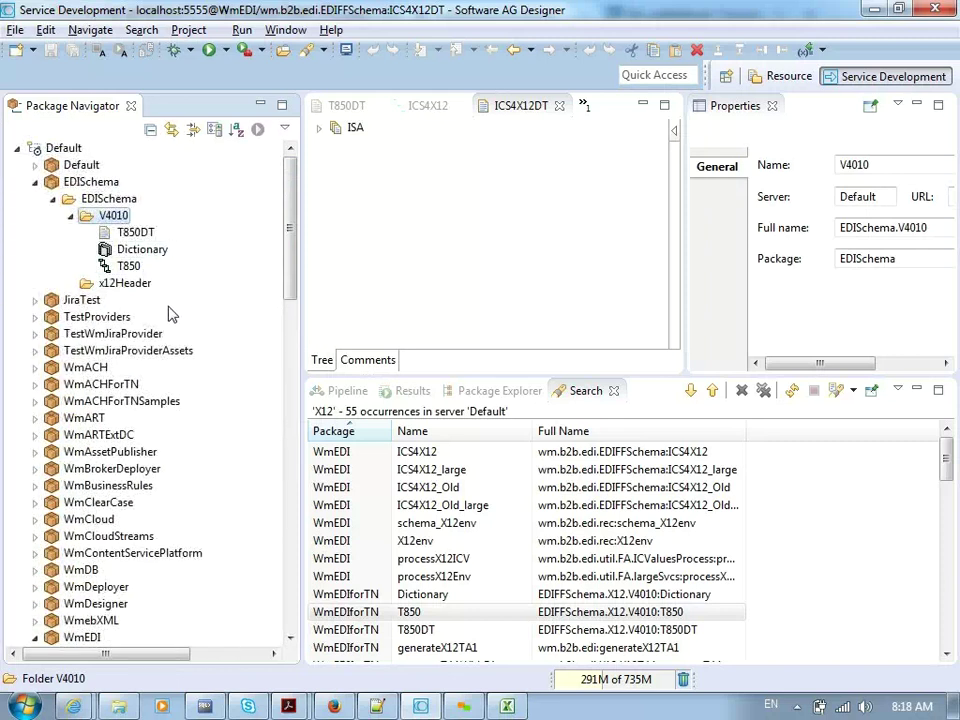
pyautogui.moveTo(291, 240); pyautogui.dragTo(287, 349)
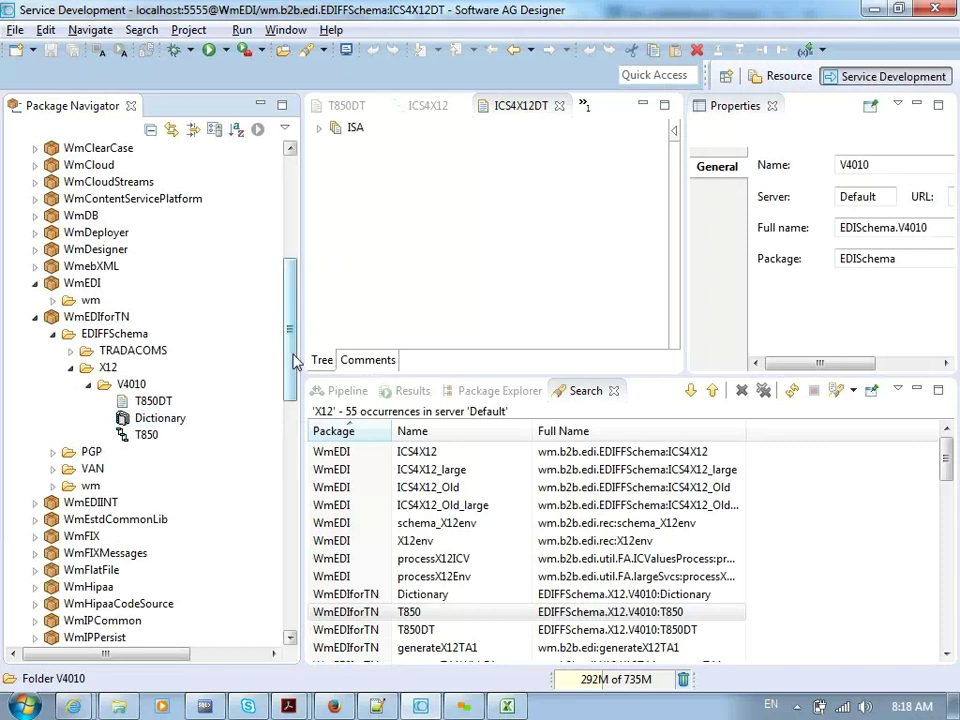
pyautogui.moveTo(295, 362); pyautogui.dragTo(268, 176)
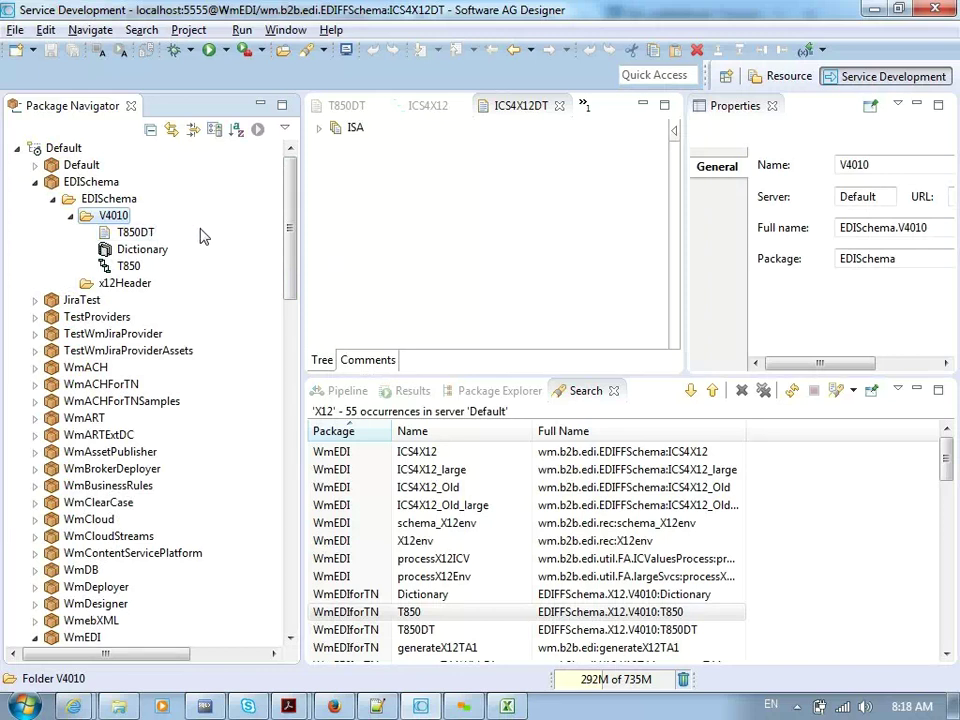
# Step: Paste a copy of T850 into V4010 as T850_1 and begin exporting it
pyautogui.click(128, 266)
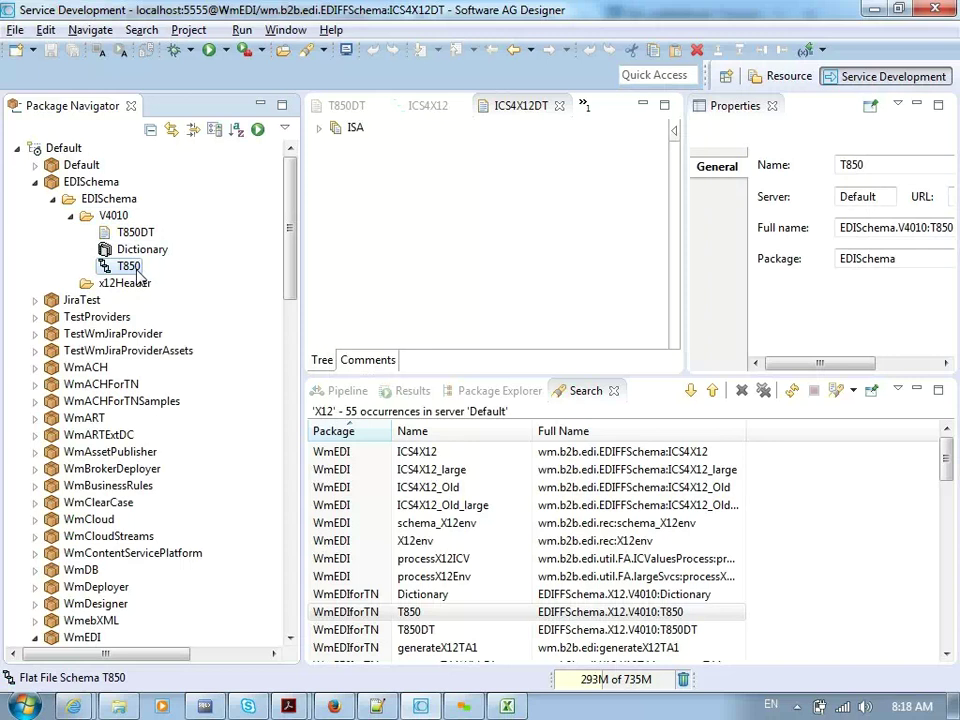
pyautogui.click(113, 215)
pyautogui.hotkey('ctrl', 'v')
pyautogui.click(144, 284)
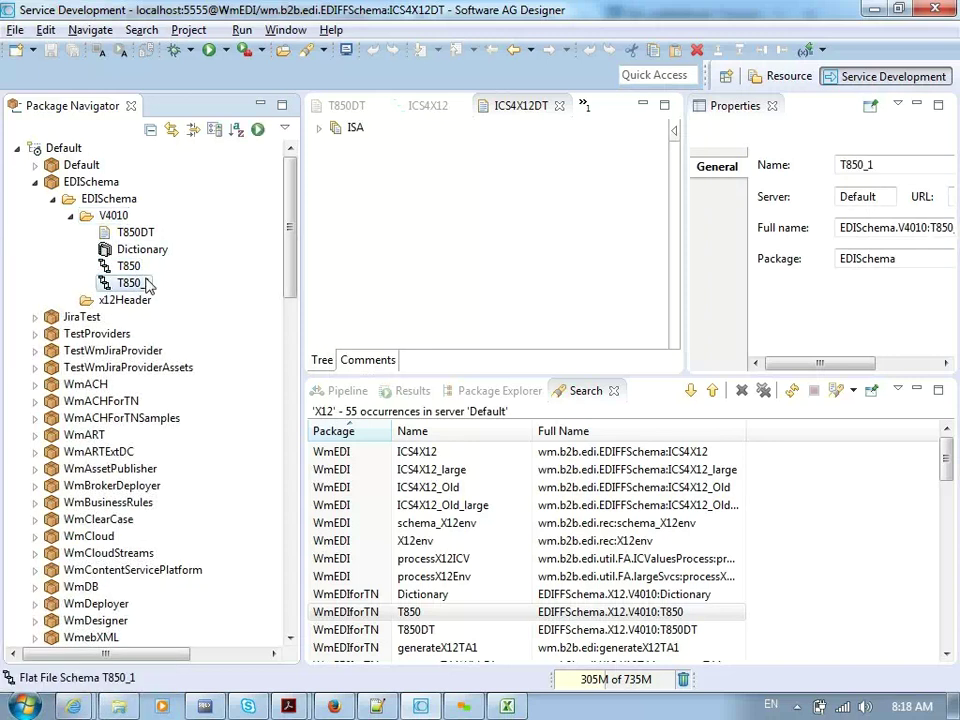
pyautogui.rightClick(144, 284)
pyautogui.click(200, 268)
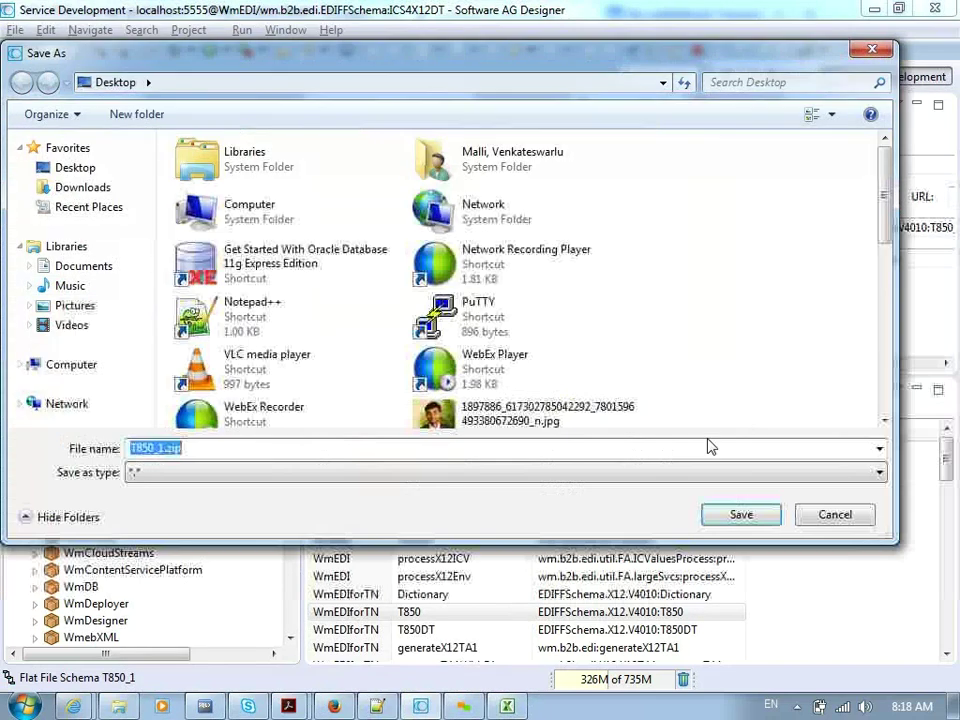
# Step: Cancel the export and rename the T850_1 copy in V4010 to T850_211216
pyautogui.click(831, 514)
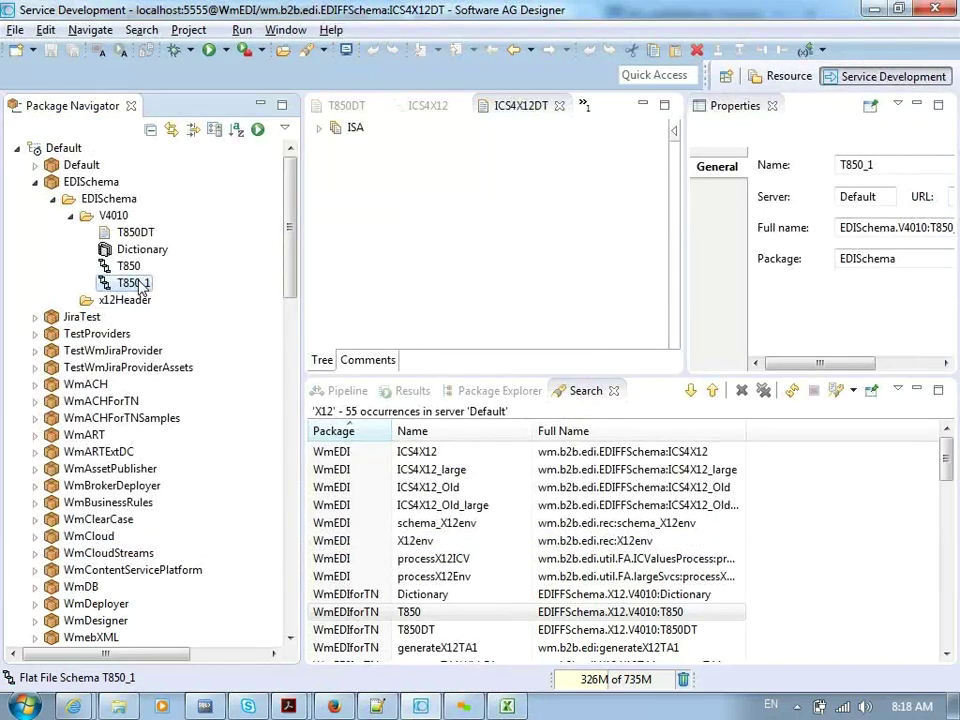
pyautogui.rightClick(140, 286)
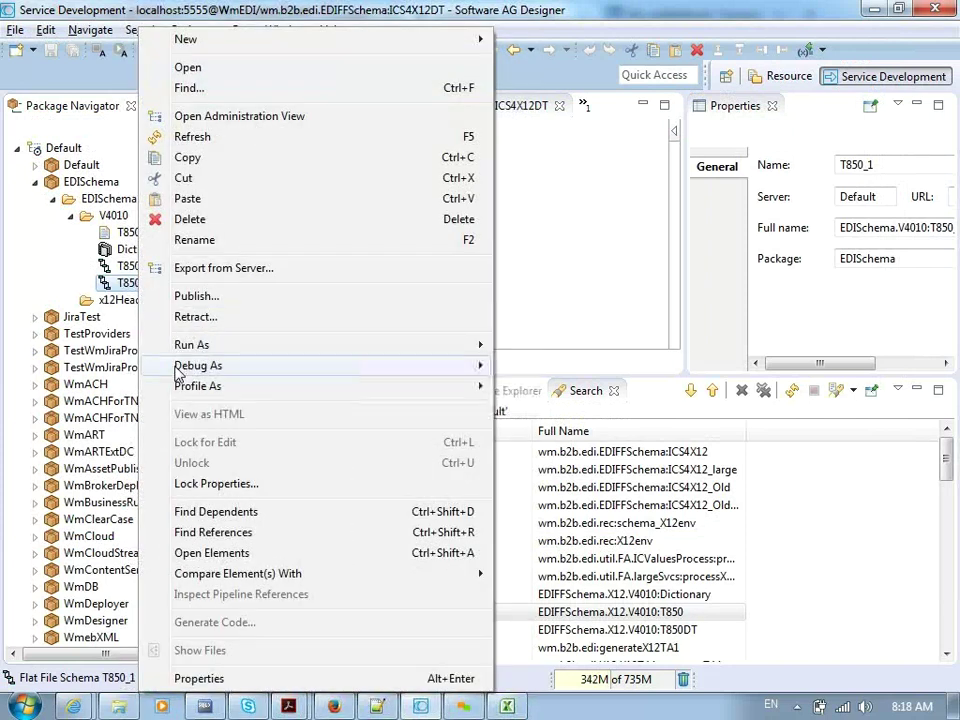
pyautogui.click(208, 240)
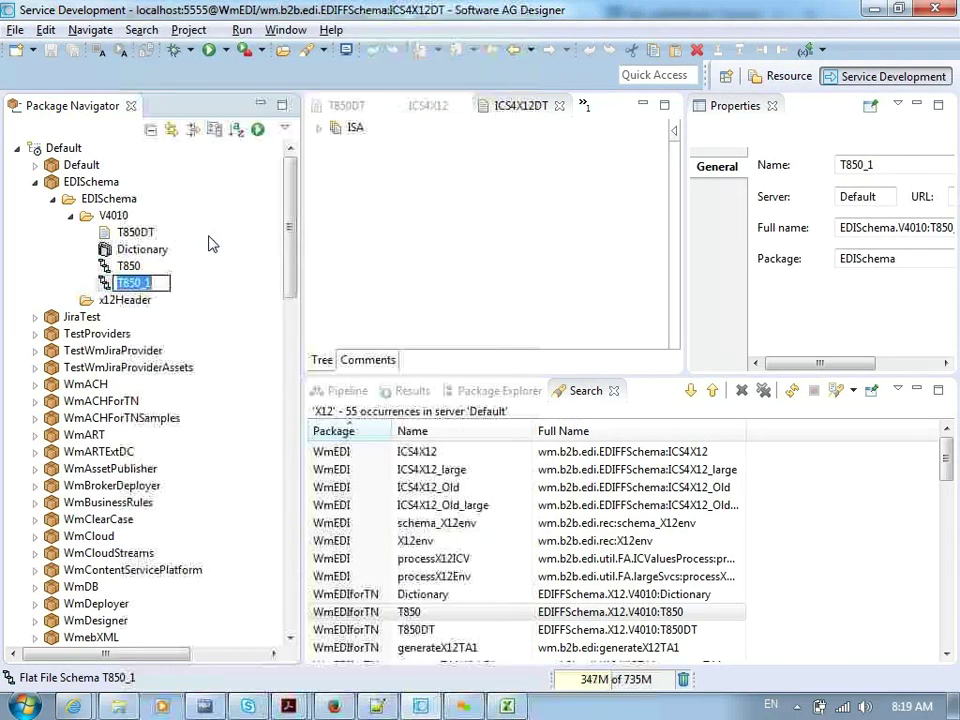
pyautogui.click(160, 283)
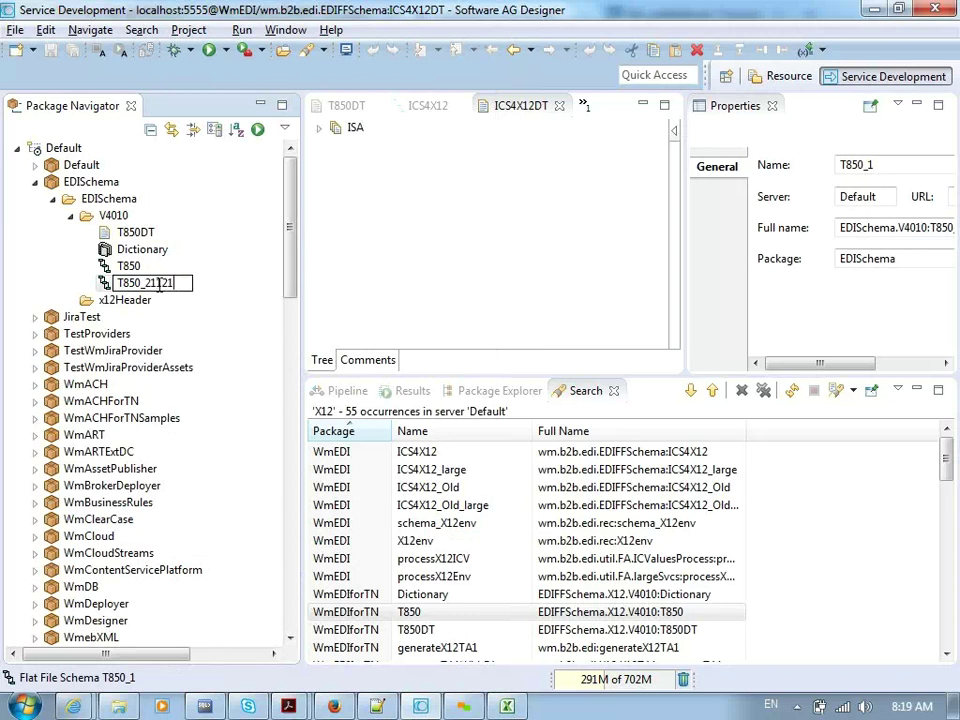
pyautogui.click(103, 253)
pyautogui.click(127, 266)
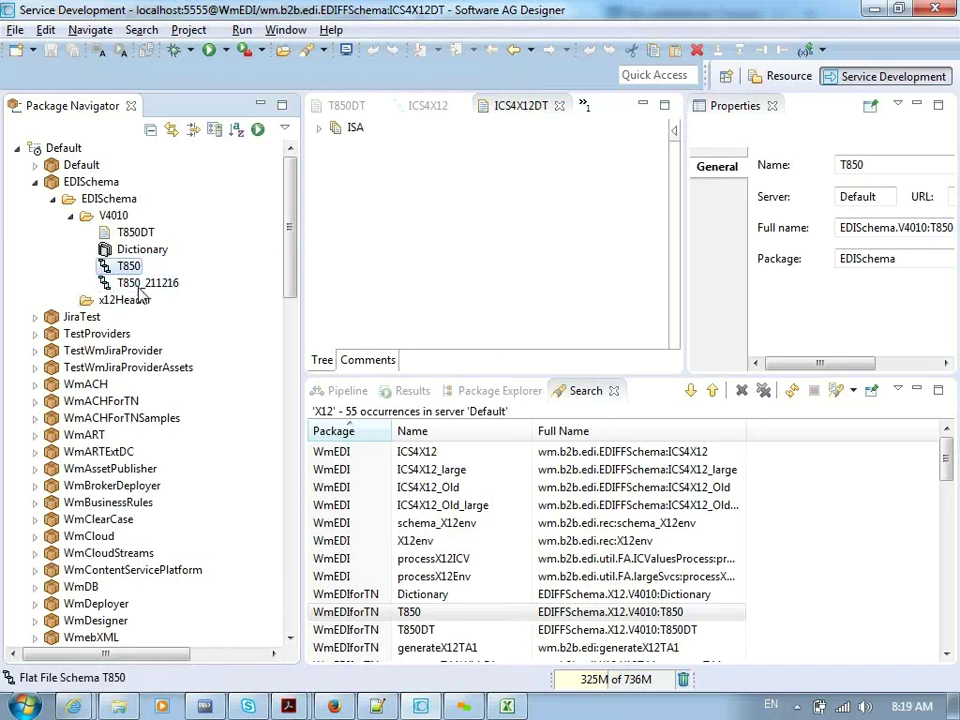
pyautogui.click(147, 284)
pyautogui.click(155, 251)
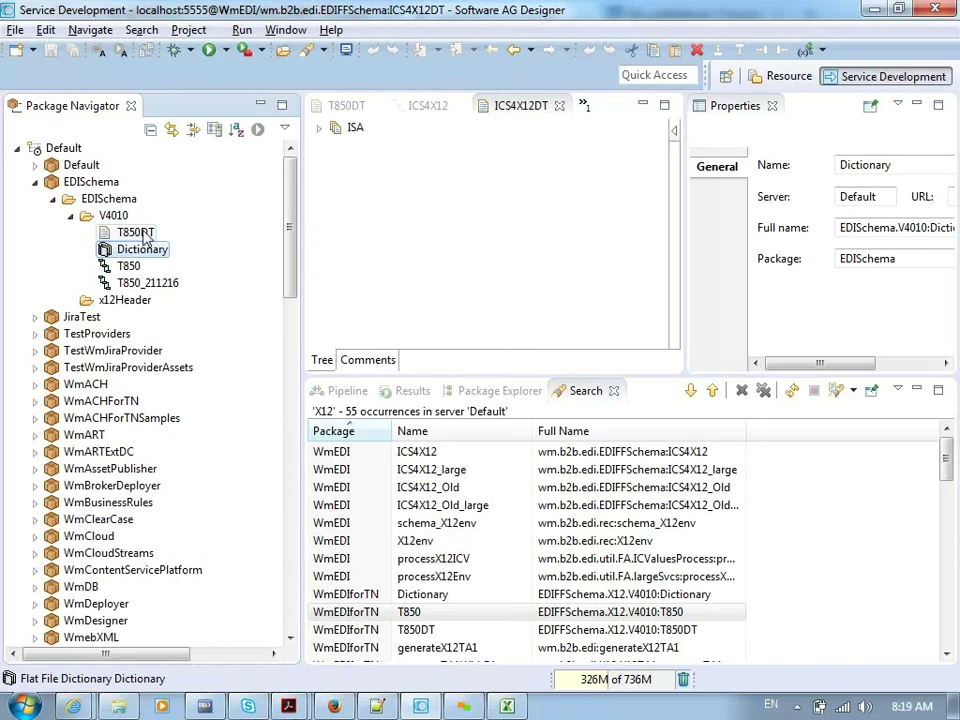
pyautogui.doubleClick(144, 233)
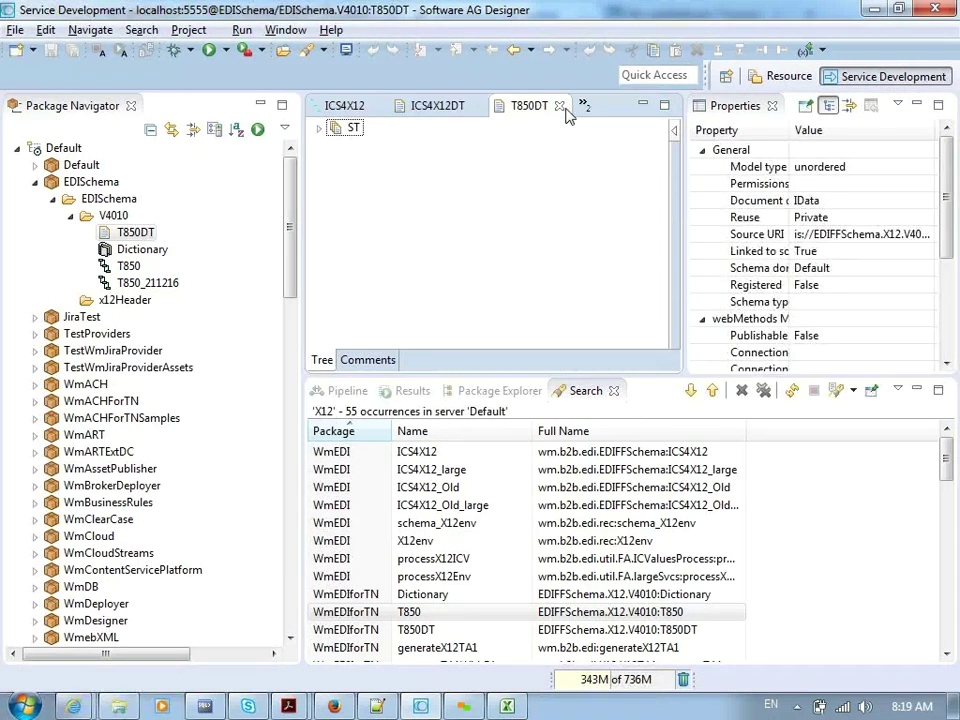
pyautogui.click(560, 107)
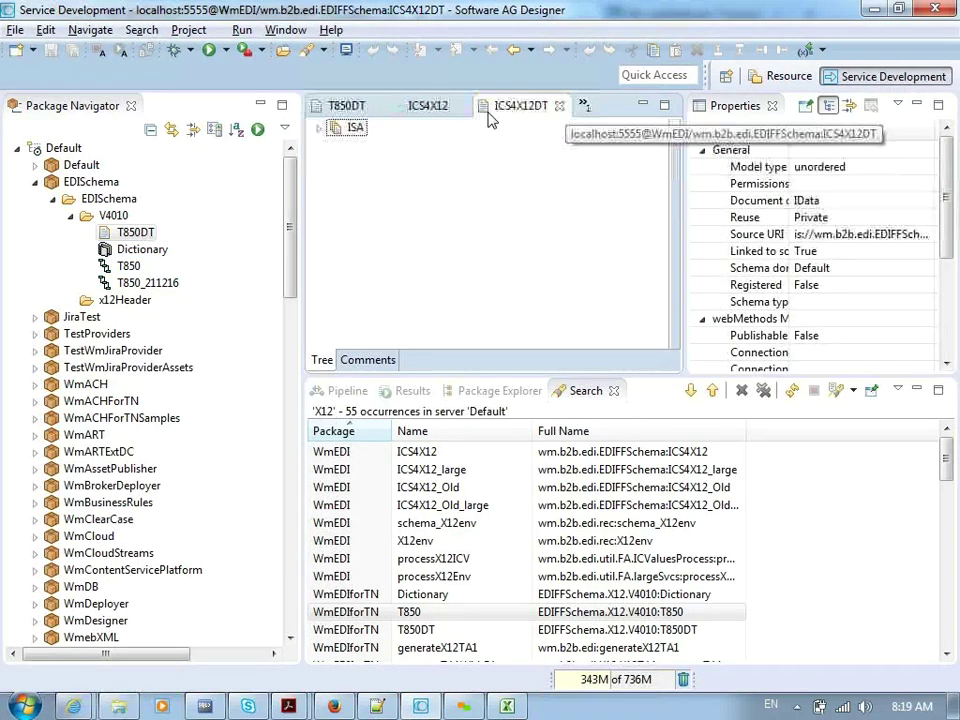
pyautogui.click(560, 107)
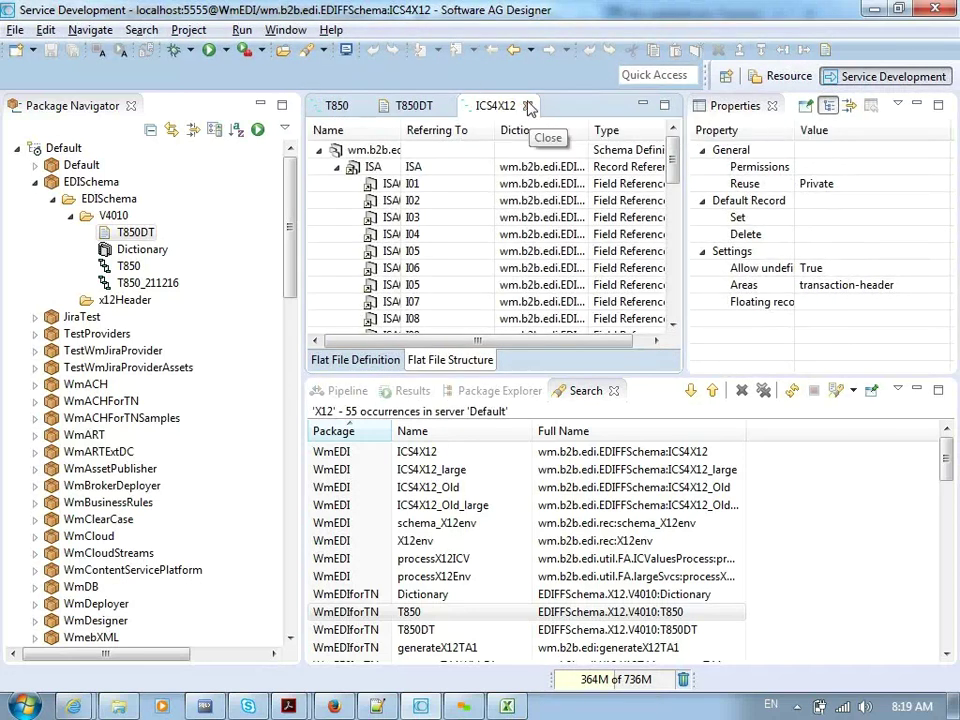
pyautogui.click(527, 106)
pyautogui.click(445, 106)
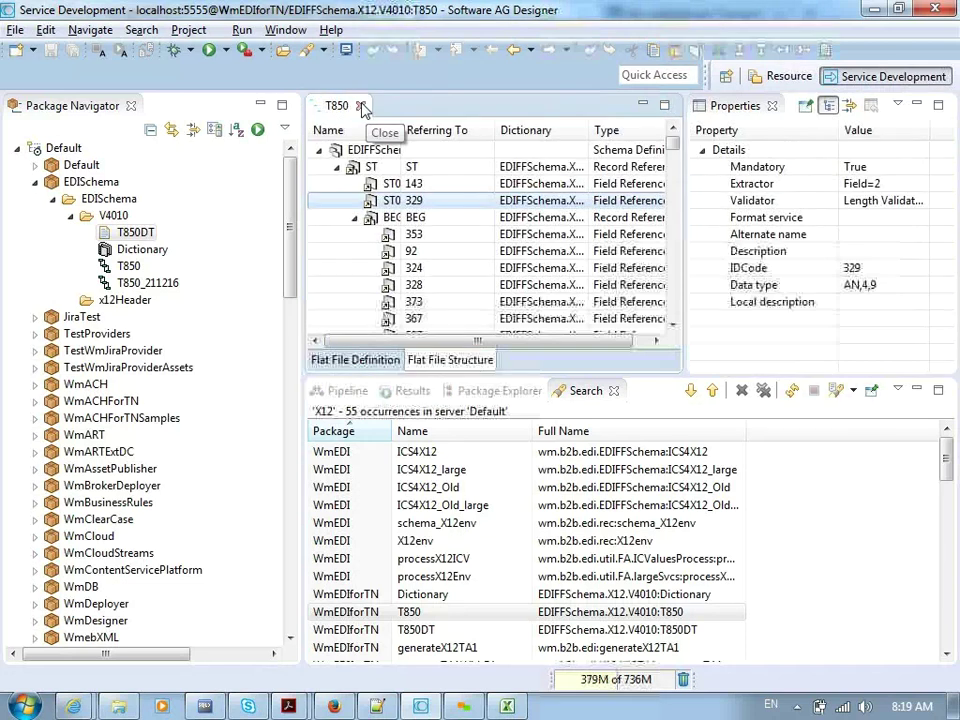
pyautogui.click(362, 107)
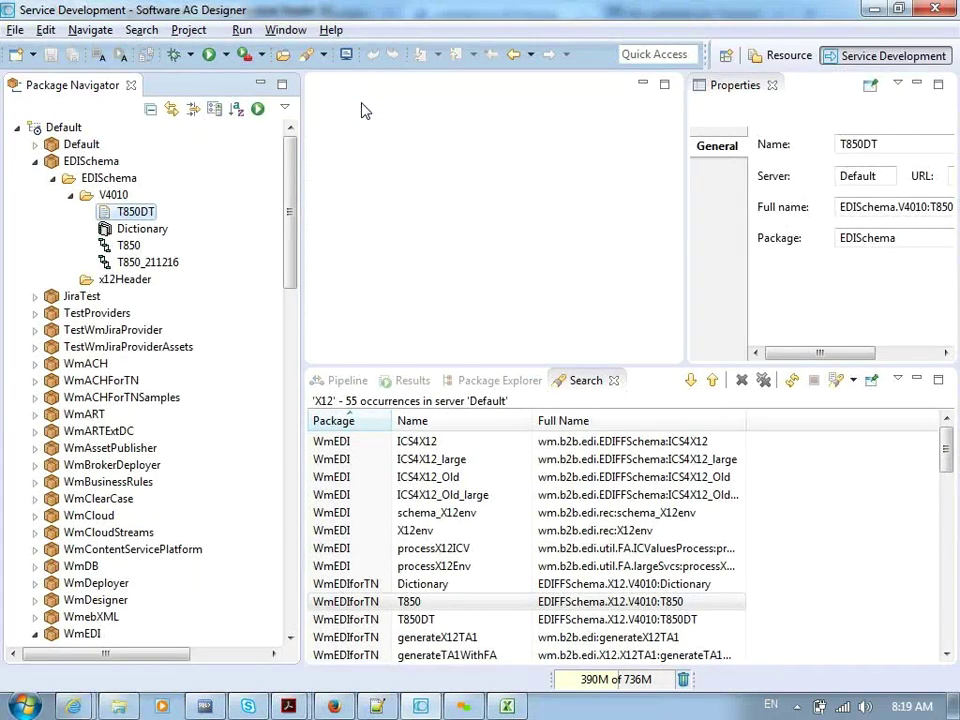
pyautogui.doubleClick(136, 214)
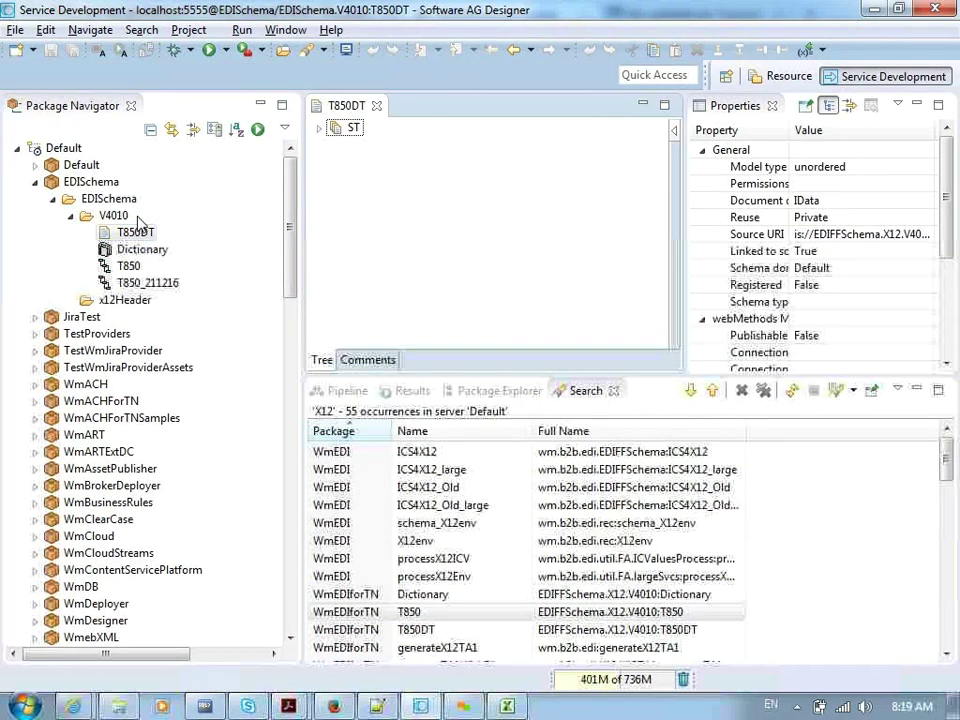
pyautogui.click(351, 134)
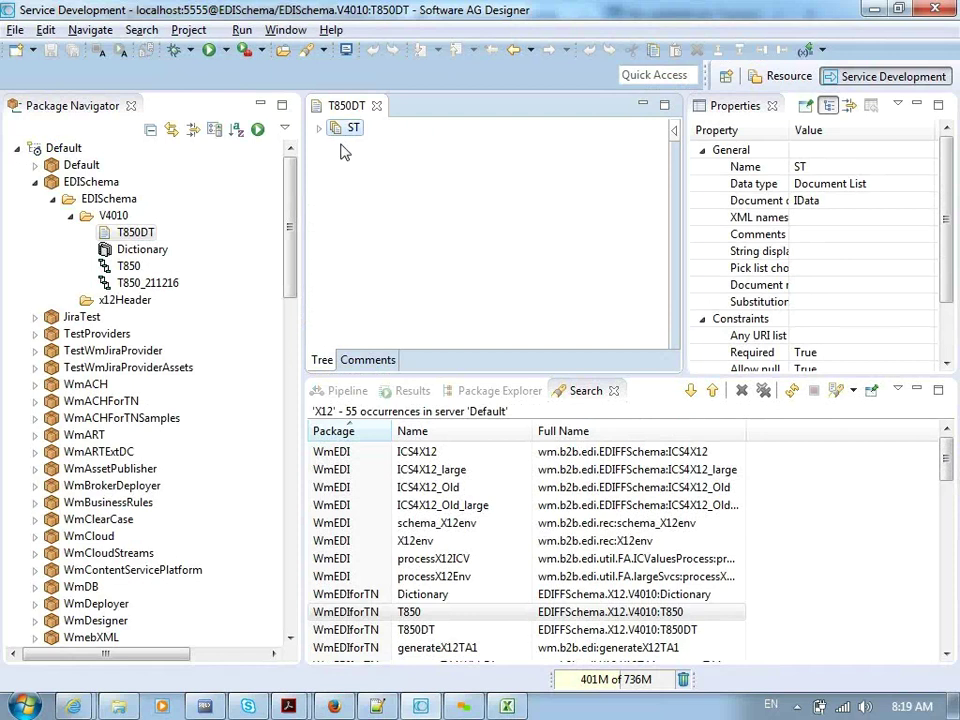
pyautogui.click(377, 106)
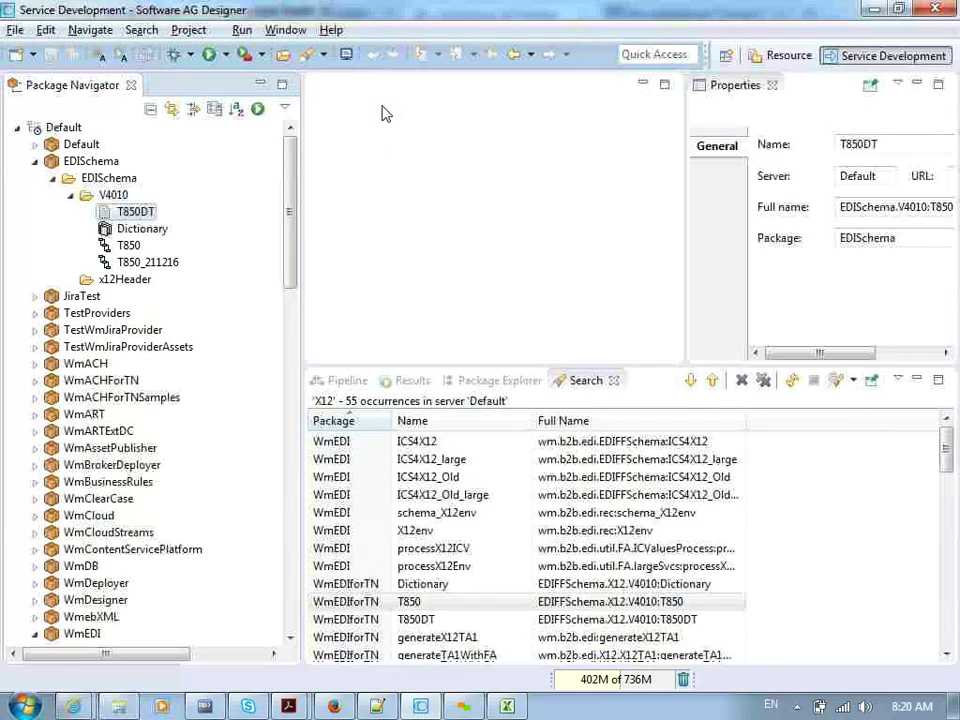
pyautogui.click(124, 246)
pyautogui.doubleClick(124, 246)
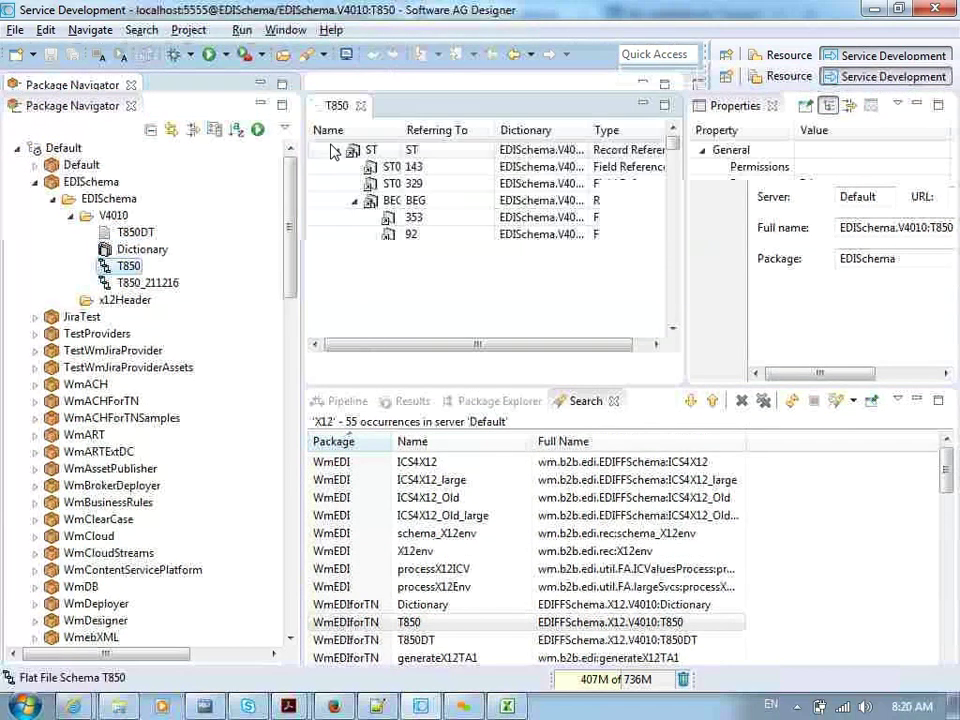
pyautogui.click(361, 105)
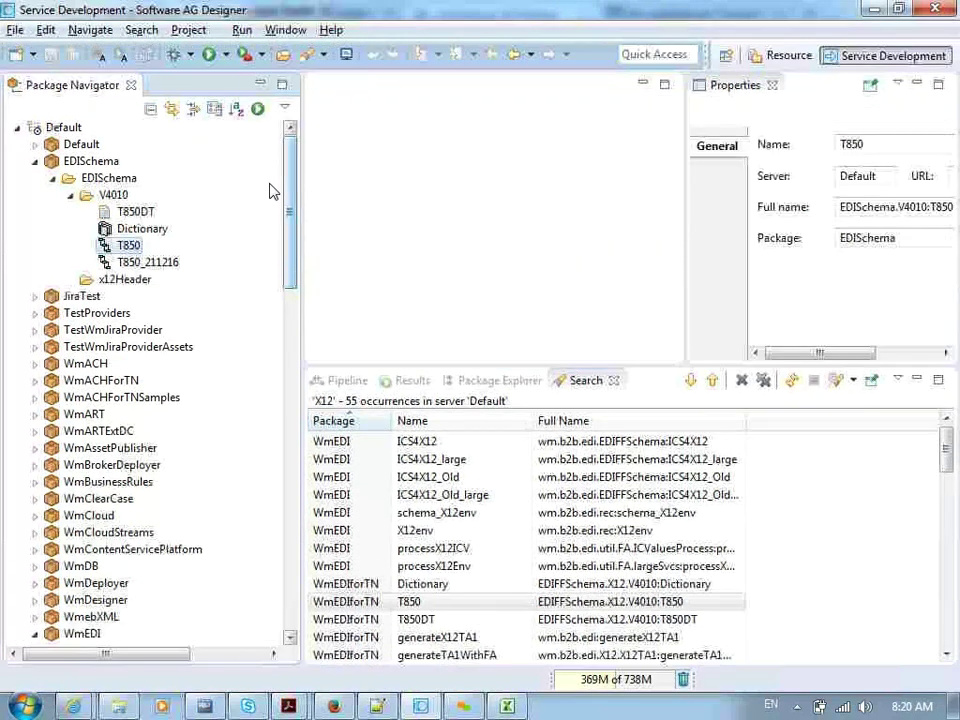
# Step: Open the ICS4X12 schema from the search results and select ICS4X12DT and ICS4X12 under WmEDI
pyautogui.doubleClick(434, 442)
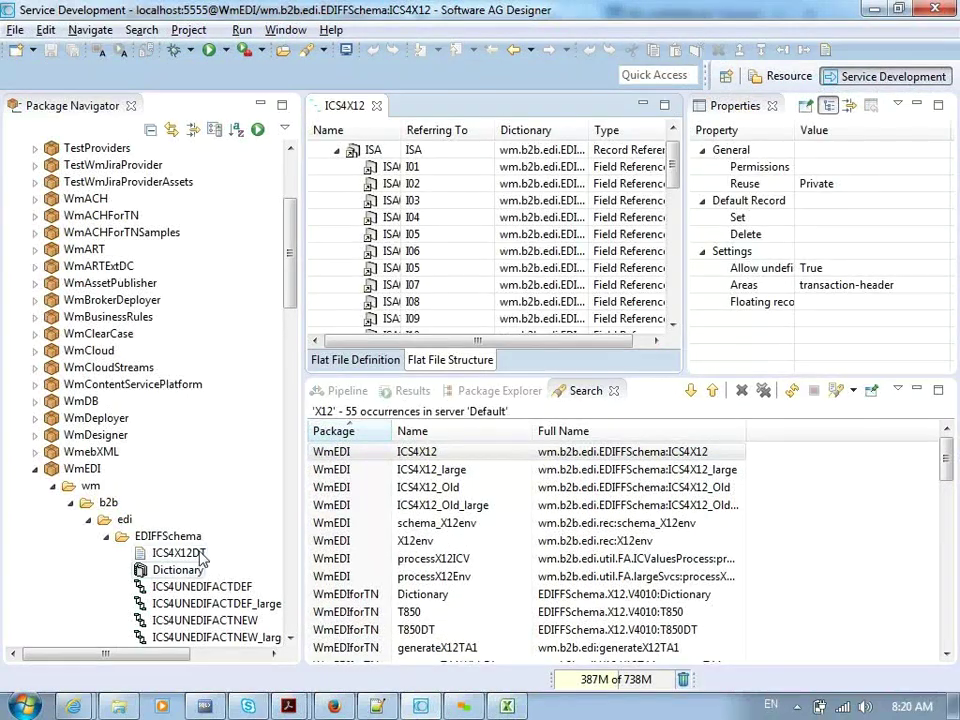
pyautogui.click(199, 556)
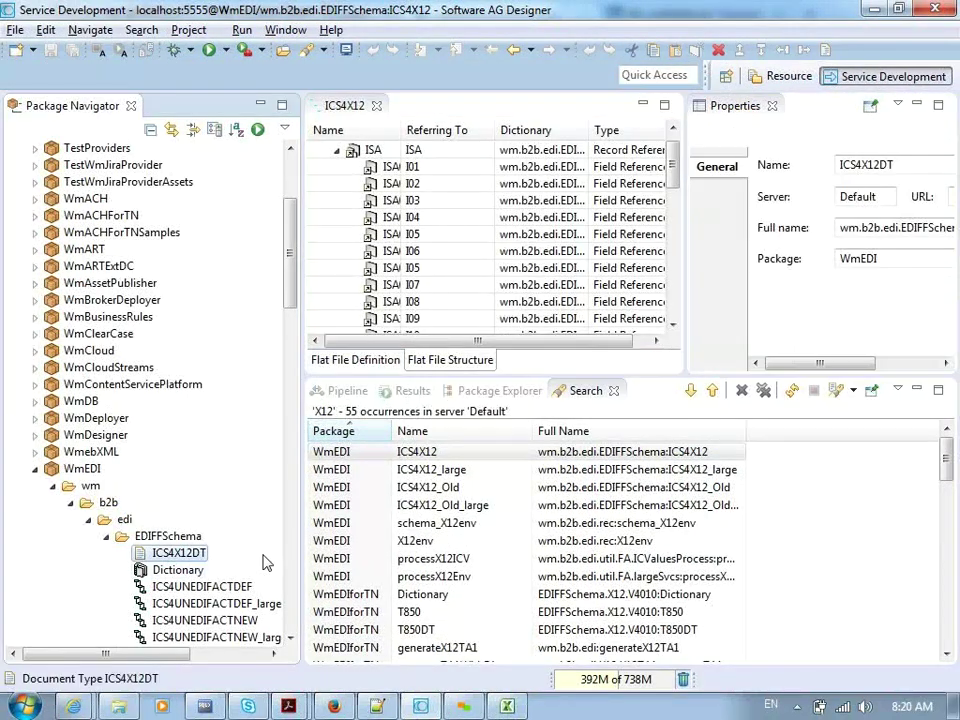
pyautogui.click(290, 638)
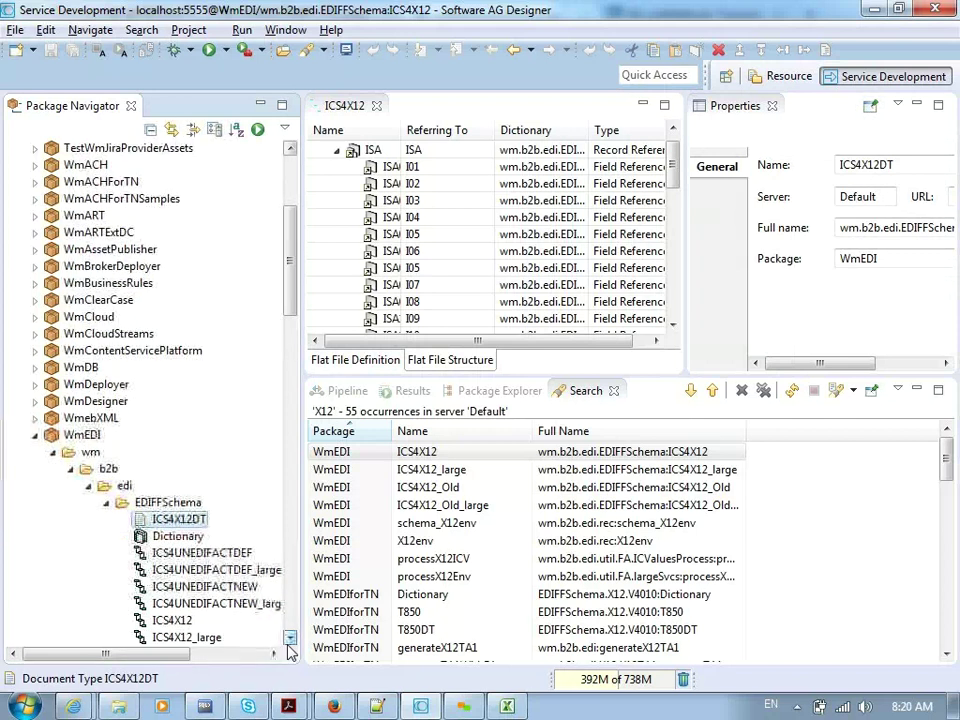
pyautogui.click(290, 638)
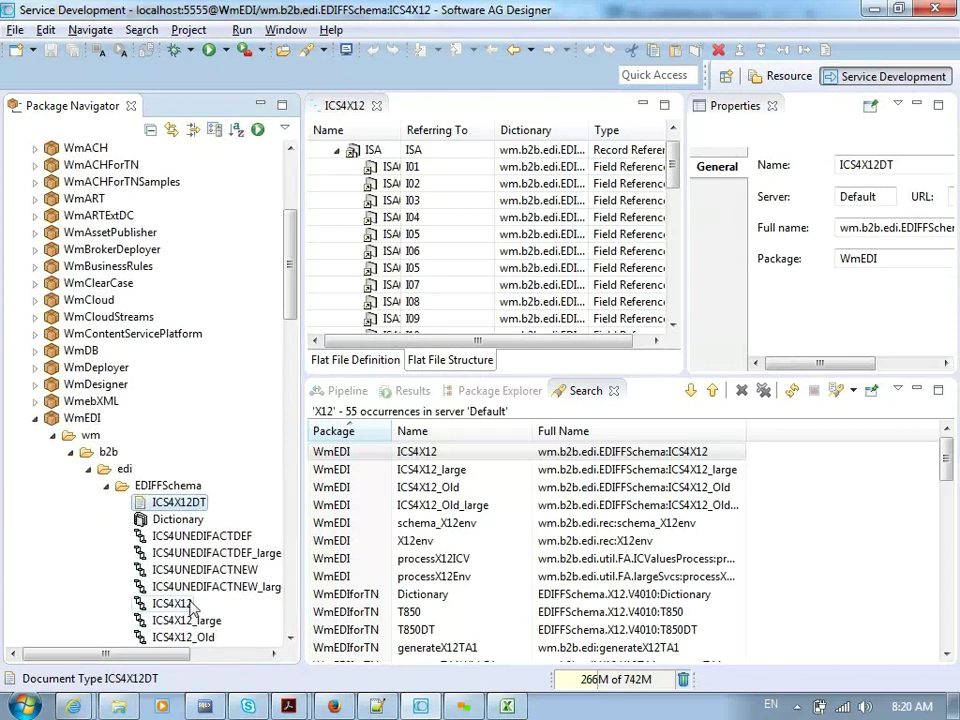
pyautogui.keyDown('ctrl'); pyautogui.click(172, 604); pyautogui.keyUp('ctrl')
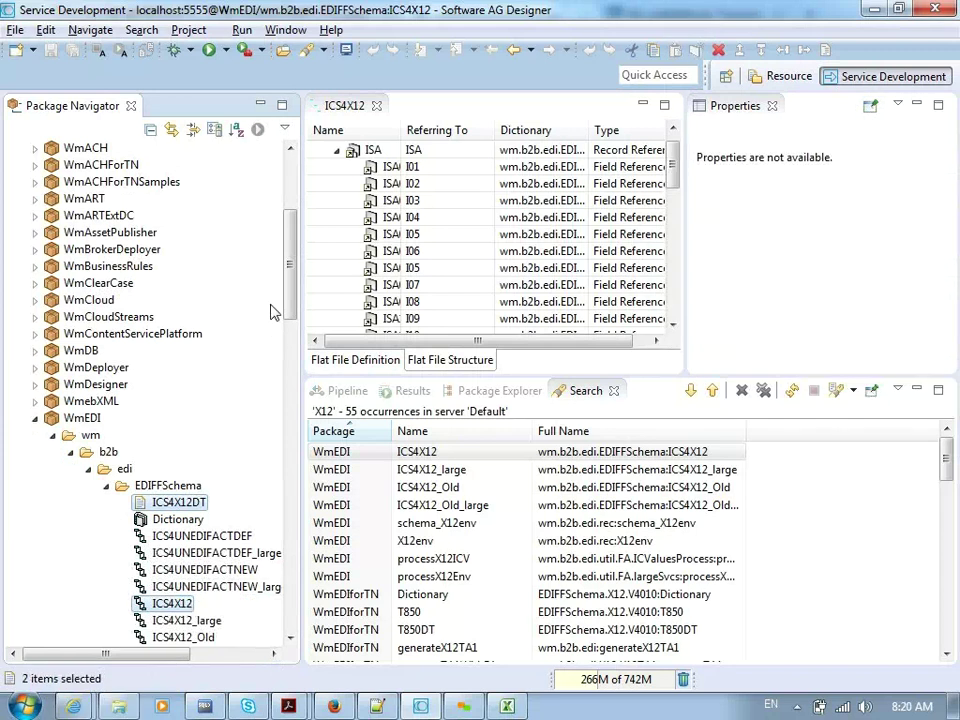
# Step: Copy ICS4X12DT and ICS4X12 into EDISchema's V4010, then move both into x12Header
pyautogui.scroll(5, 225, 170)
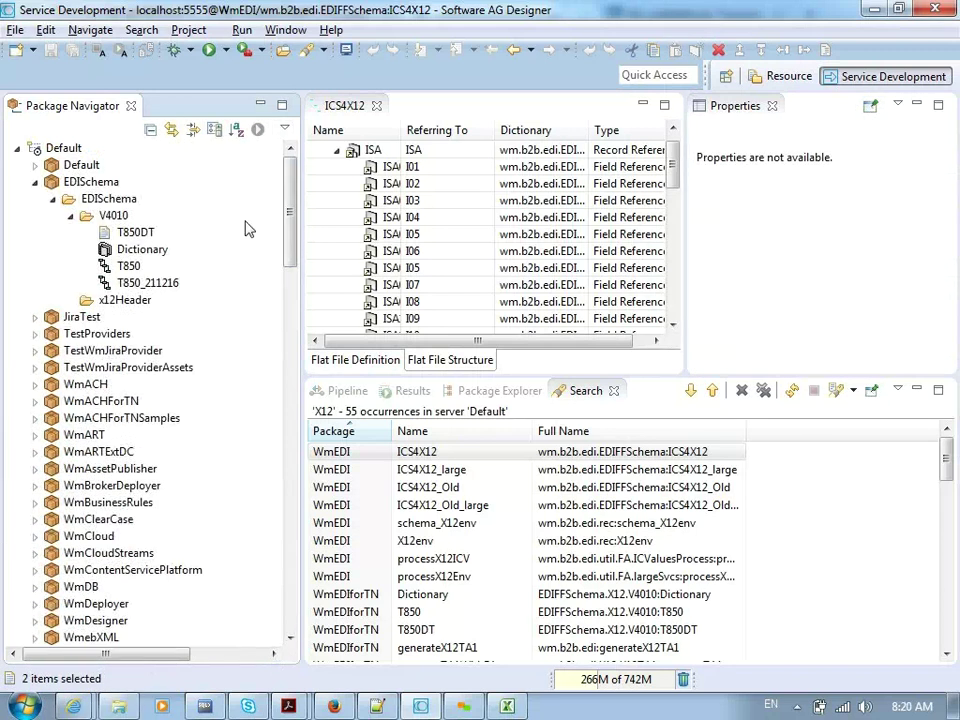
pyautogui.moveTo(290, 214); pyautogui.dragTo(296, 322)
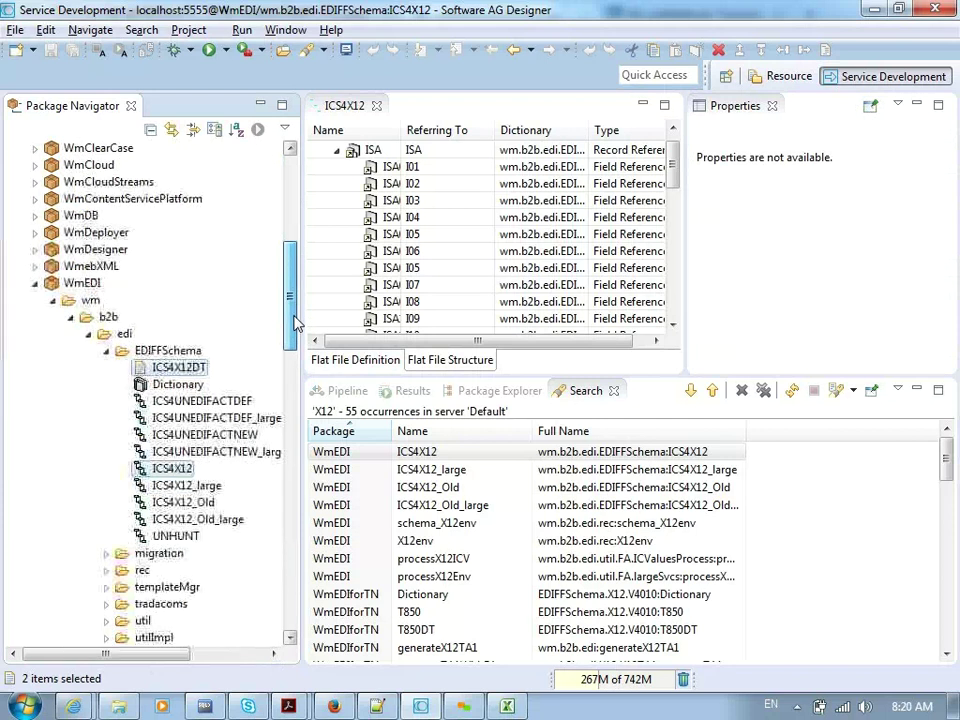
pyautogui.scroll(10, 296, 322)
pyautogui.click(115, 216)
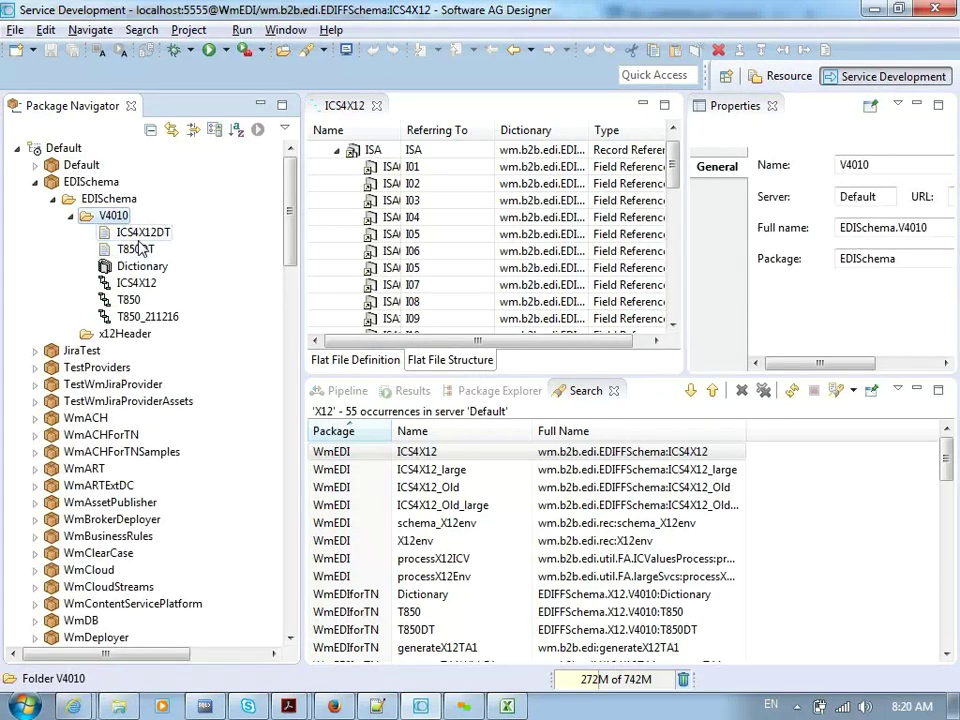
pyautogui.click(141, 233)
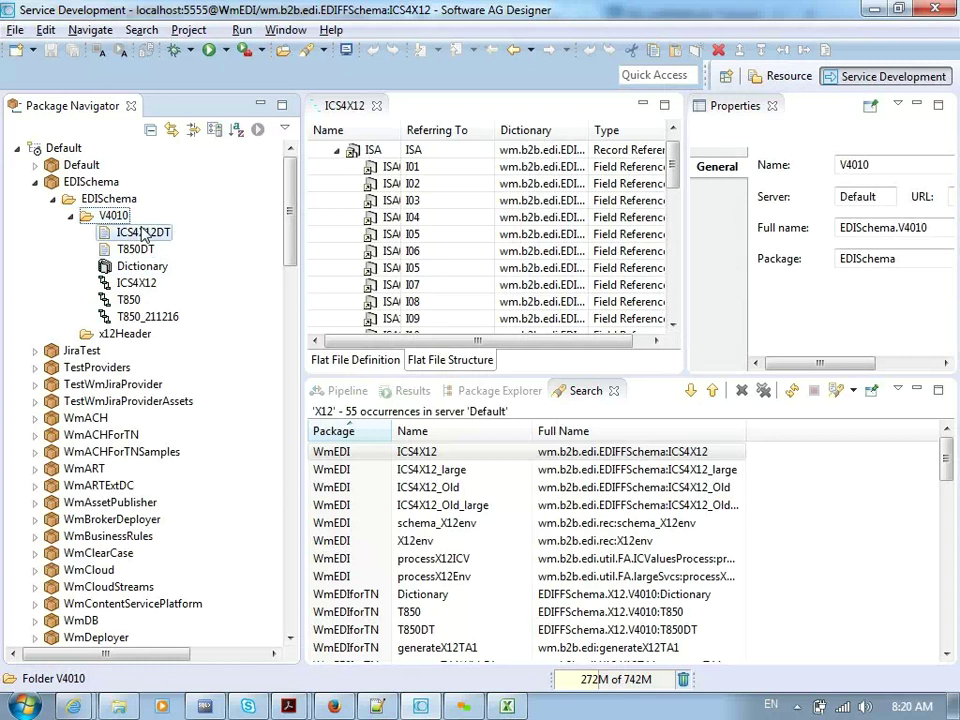
pyautogui.keyDown('ctrl'); pyautogui.click(152, 285); pyautogui.keyUp('ctrl')
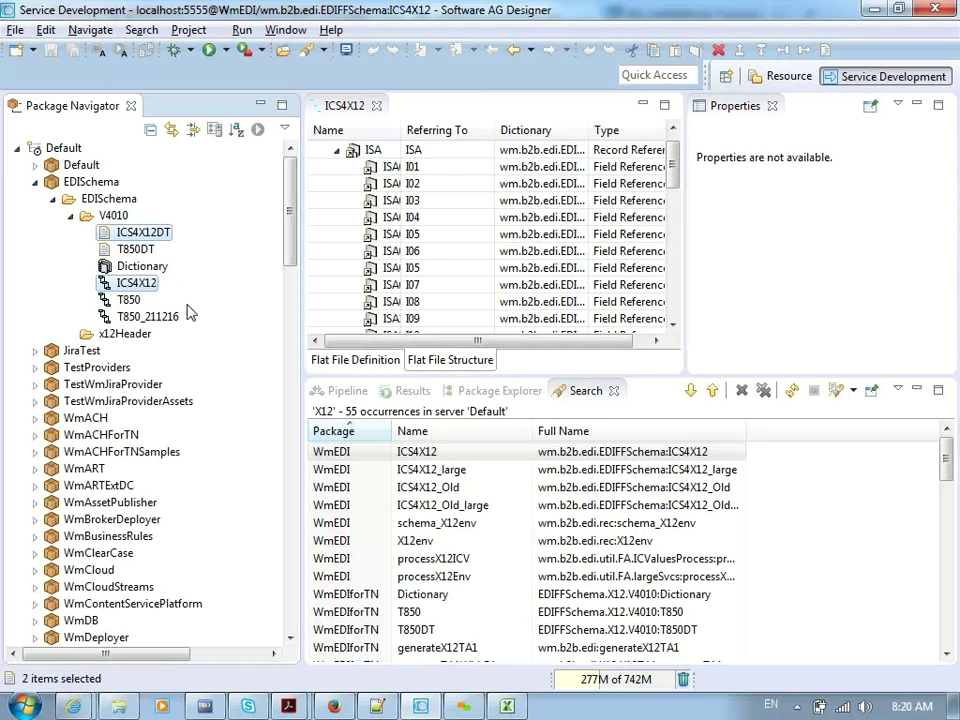
pyautogui.moveTo(113, 340); pyautogui.dragTo(115, 335)
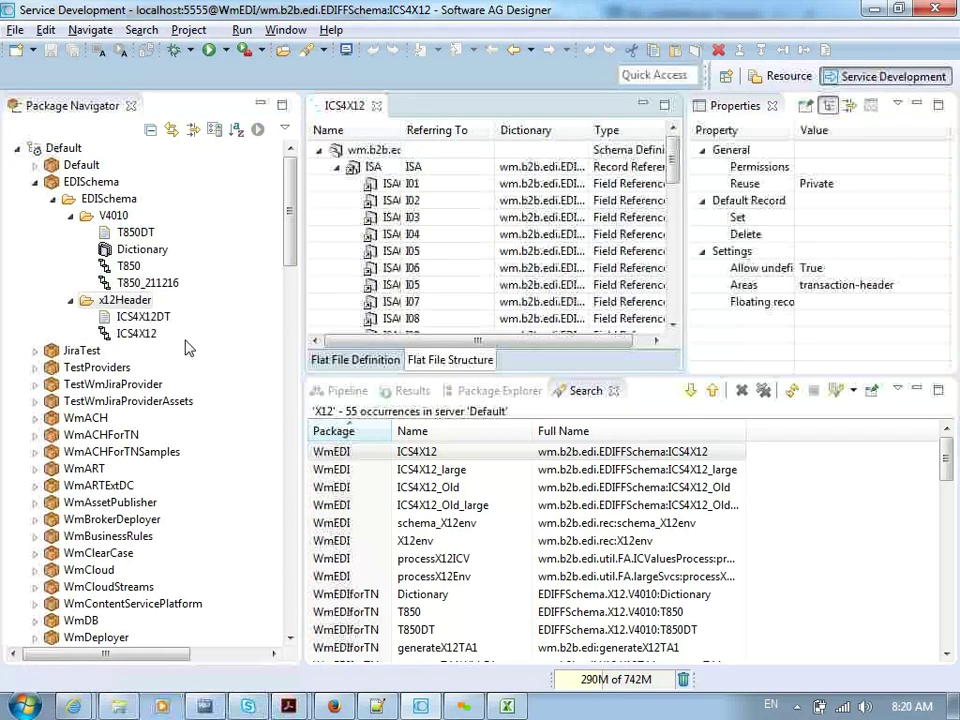
# Step: Close ICS4X12, then open and close ICS4X12DT and T850DT to verify them
pyautogui.click(377, 105)
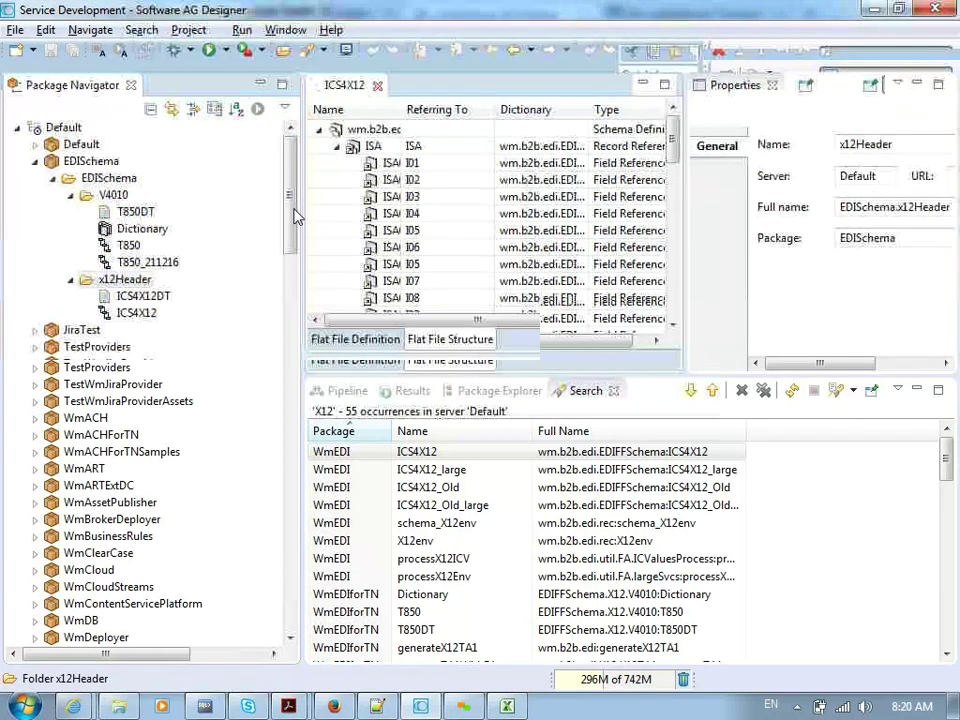
pyautogui.doubleClick(150, 299)
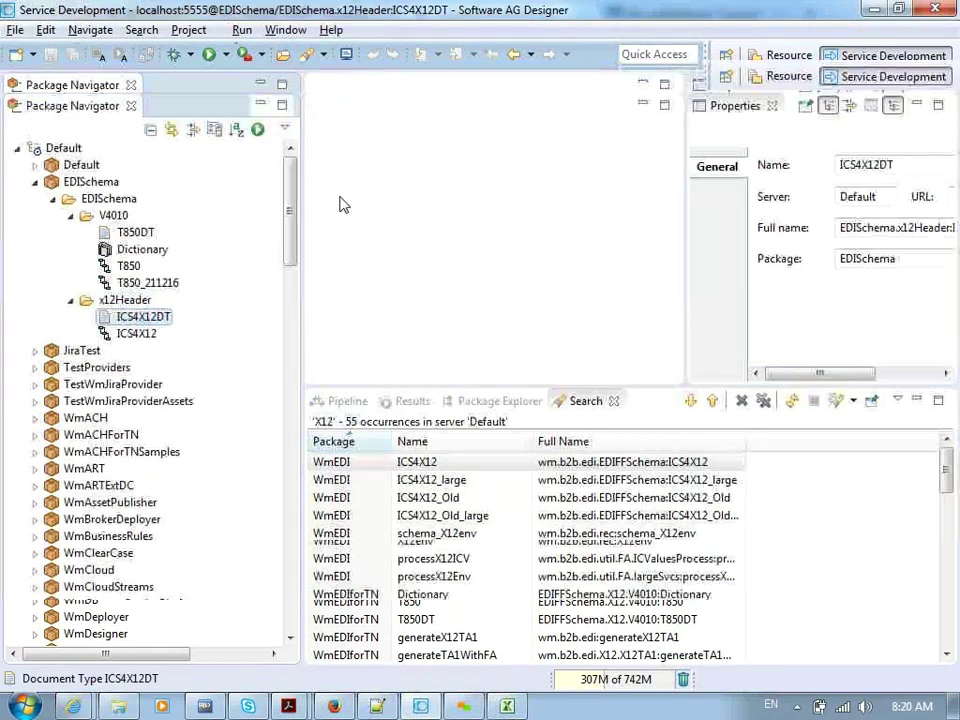
pyautogui.click(394, 106)
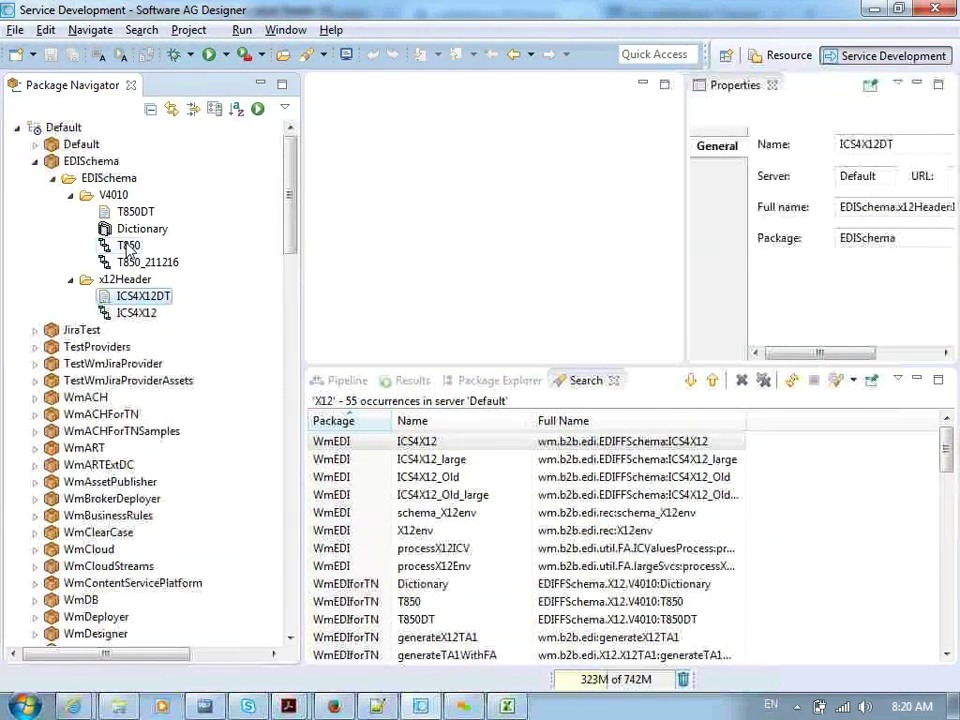
pyautogui.doubleClick(141, 216)
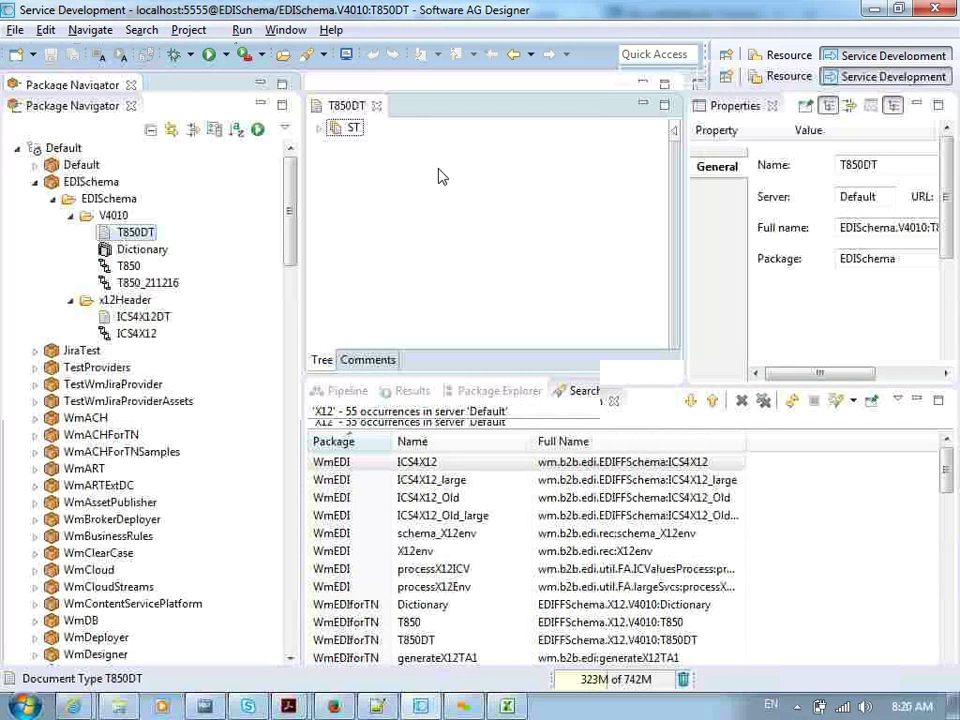
pyautogui.click(378, 107)
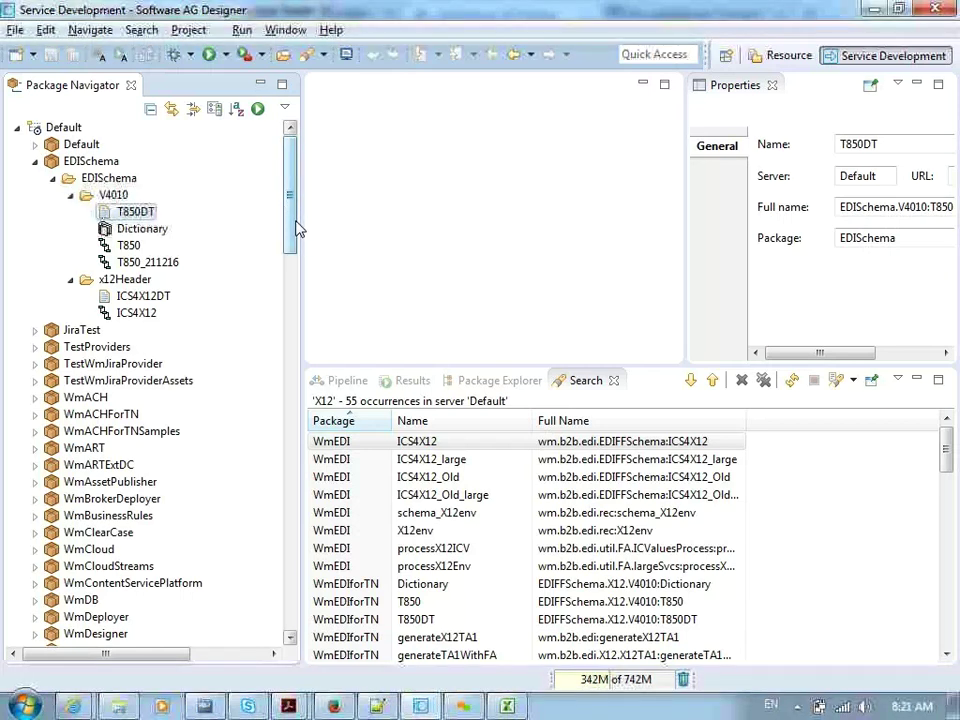
pyautogui.scroll(-2, 300, 229)
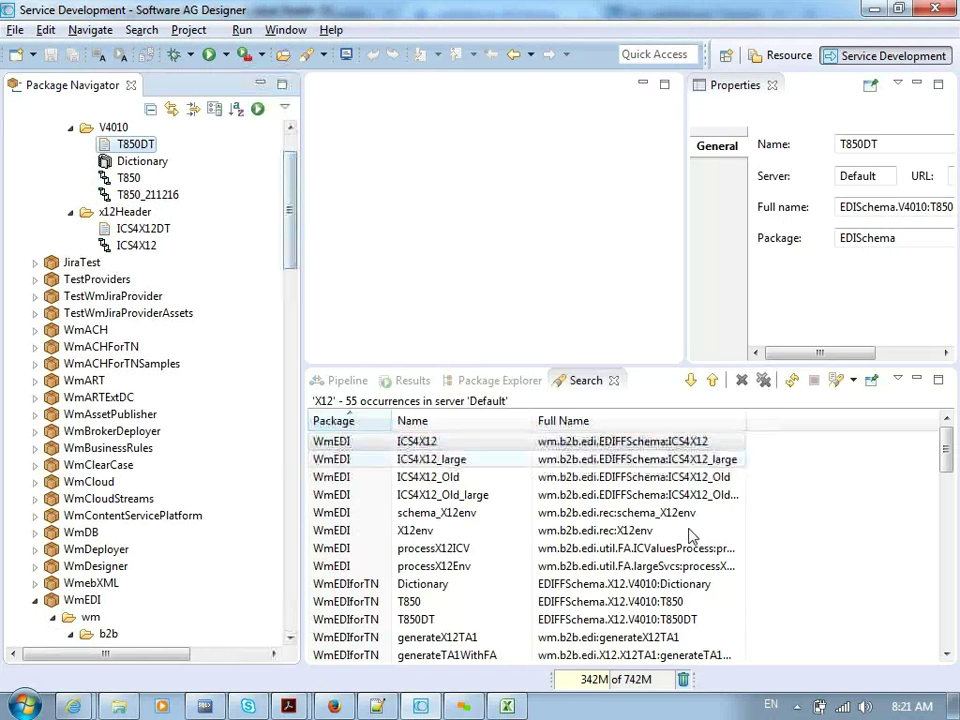
pyautogui.scroll(2, 290, 174)
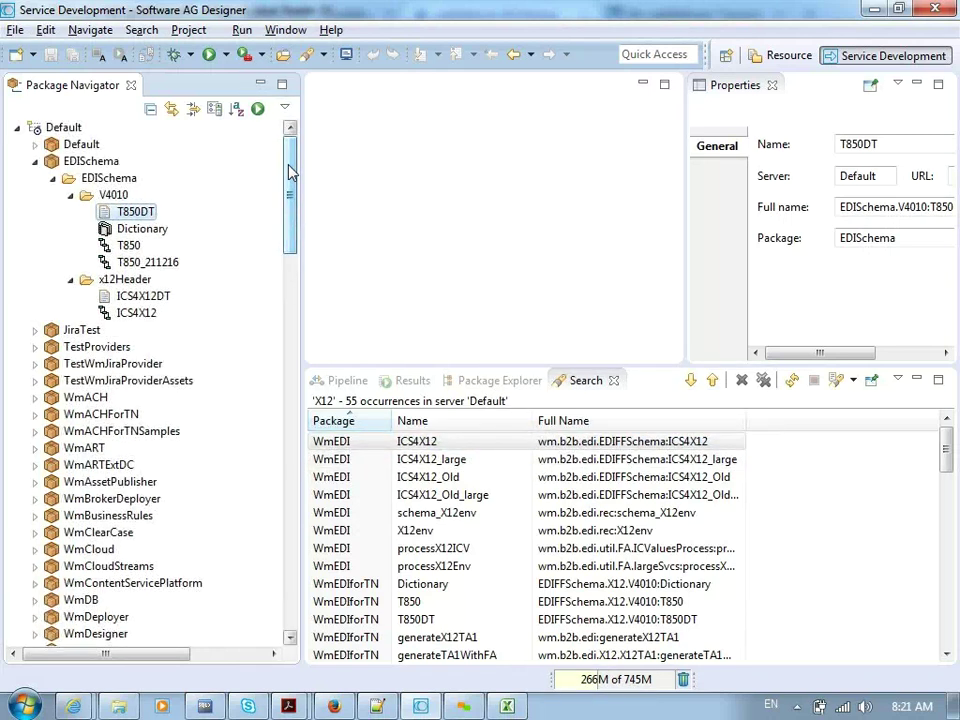
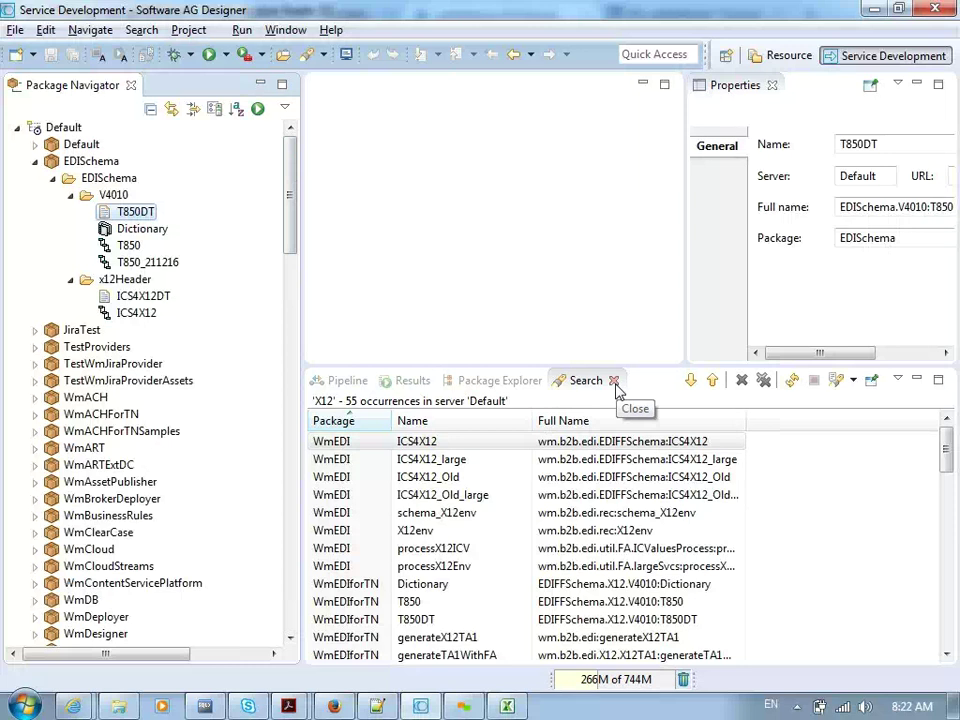
# Step: Dismiss the search results and open the receive flow service under WmEDIINT > wm > EDIINT
pyautogui.click(614, 381)
pyautogui.moveTo(288, 188); pyautogui.dragTo(296, 380)
pyautogui.doubleClick(82, 431)
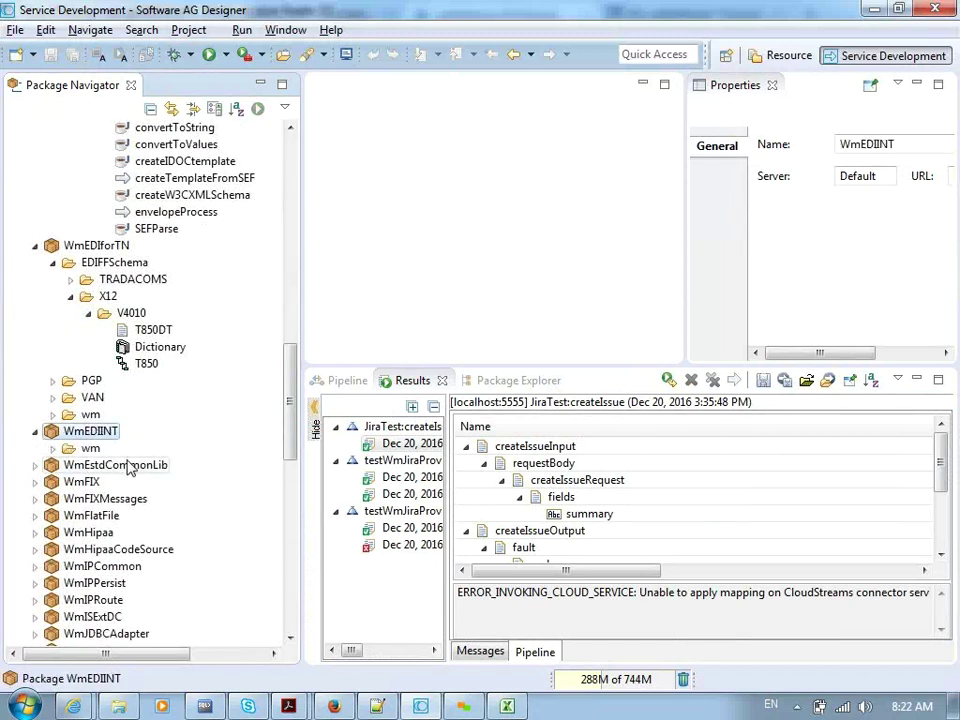
pyautogui.doubleClick(90, 448)
pyautogui.click(117, 465)
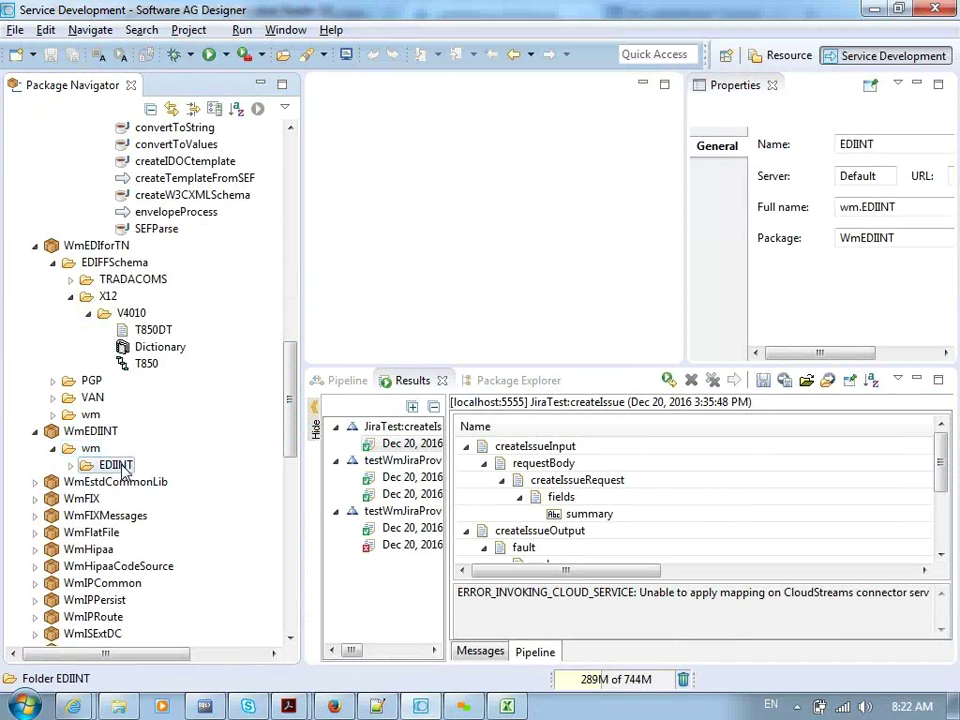
pyautogui.doubleClick(117, 465)
pyautogui.scroll(-3, 276, 453)
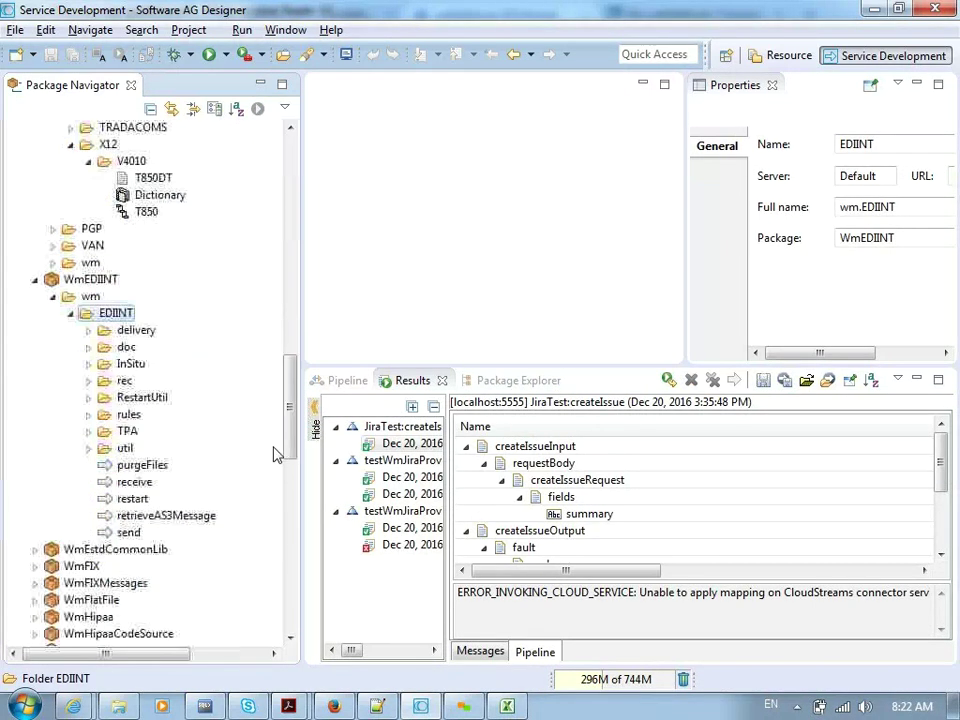
pyautogui.click(136, 484)
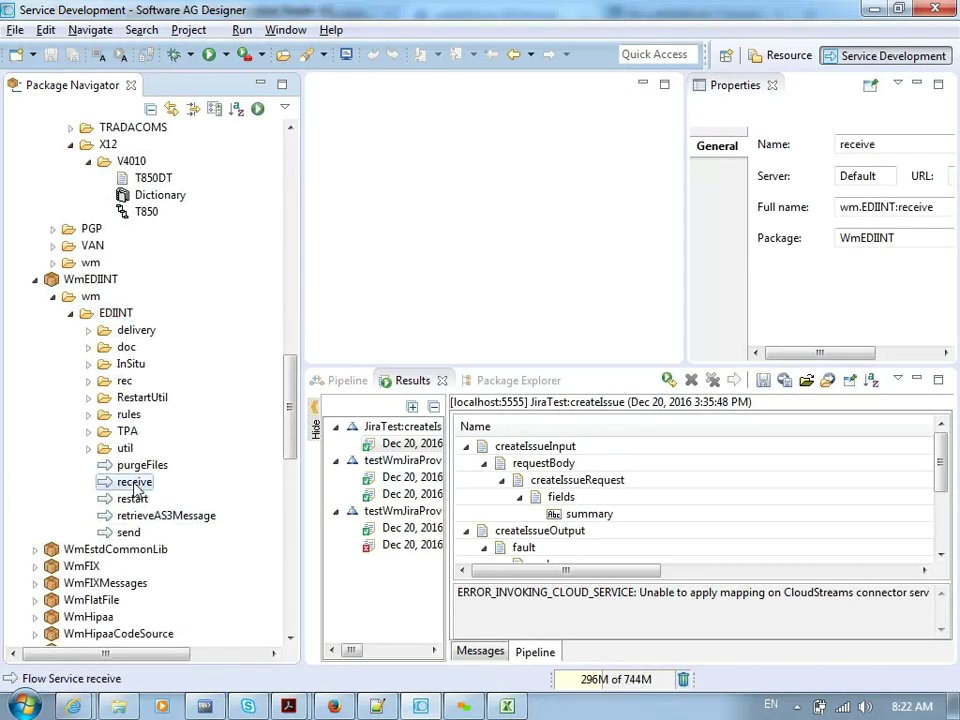
pyautogui.doubleClick(133, 484)
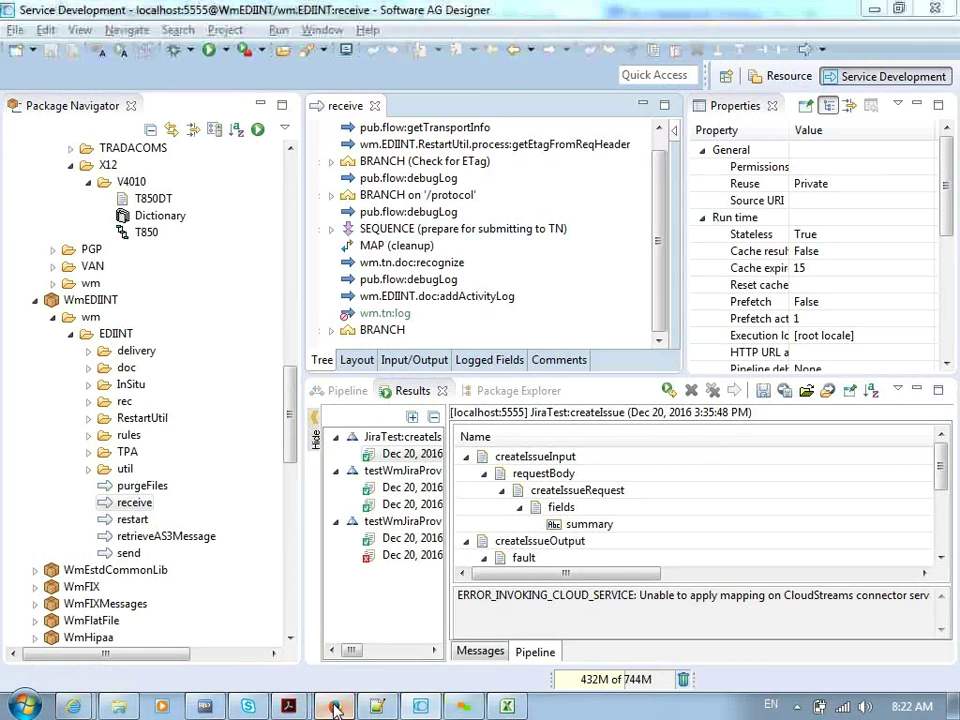
# Step: Close the webMethods EDI Module page in Firefox and bring Notepad++ forward
pyautogui.click(334, 706)
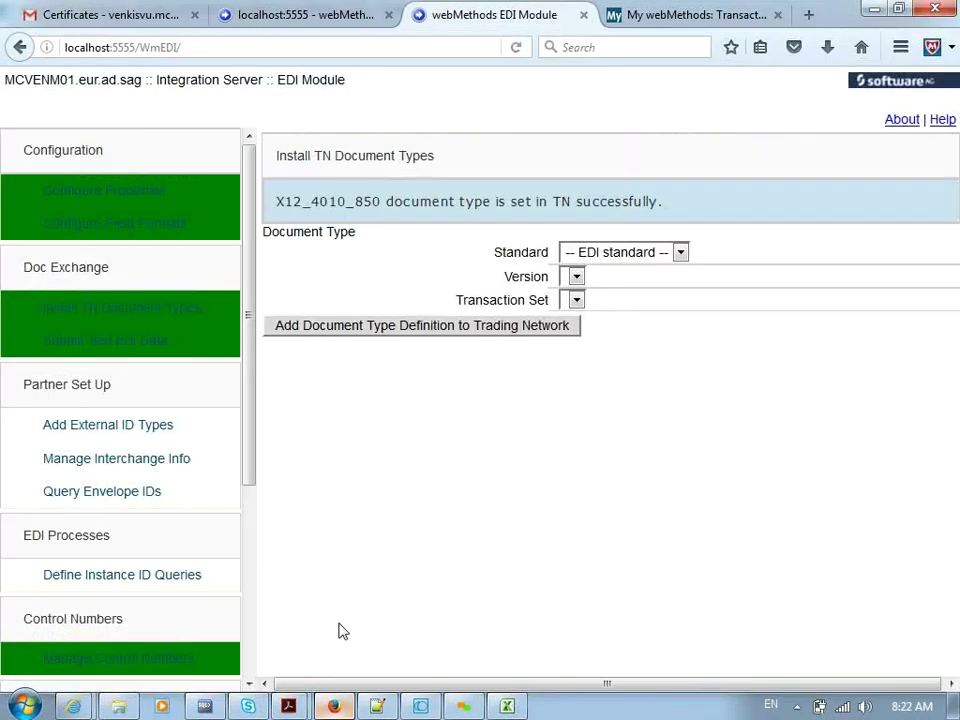
pyautogui.click(583, 14)
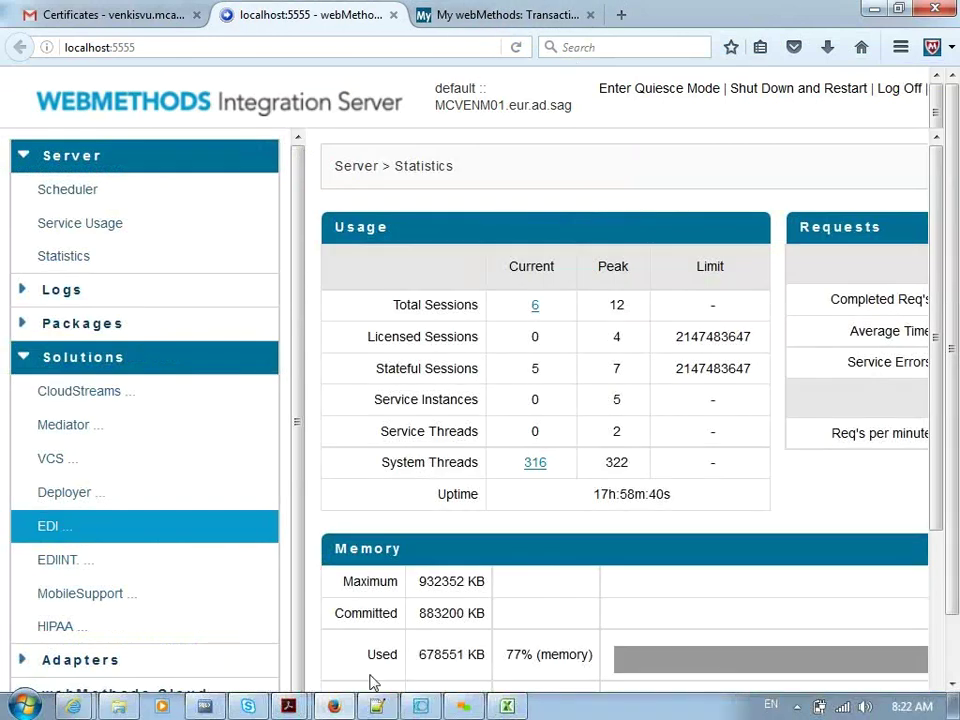
pyautogui.click(377, 706)
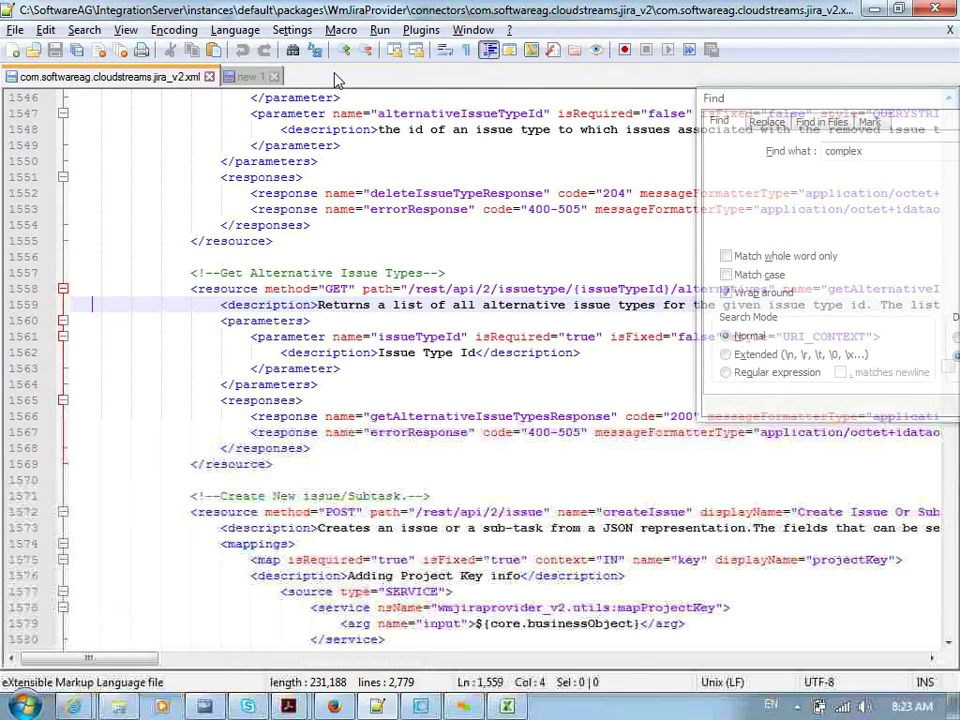
# Step: In a new Notepad++ document, write '1. Partner Profile Exchange' and '2. Connectivity Testing'
pyautogui.hotkey('ctrl', 'n')
pyautogui.hotkey('ctrl', 'n')
pyautogui.write('1.')
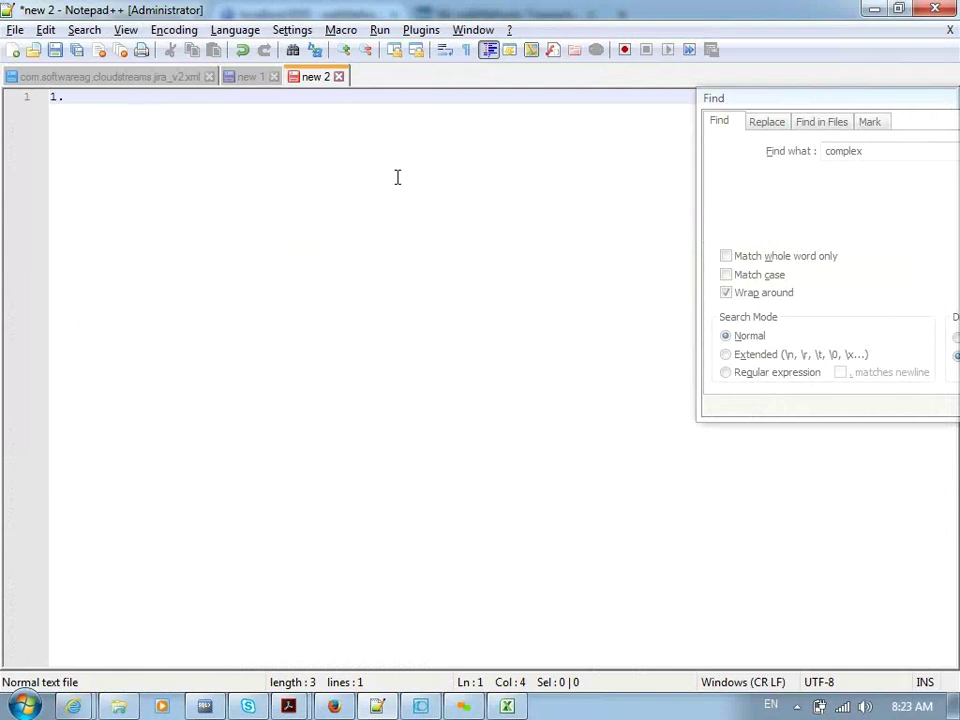
pyautogui.moveTo(759, 100); pyautogui.dragTo(392, 207)
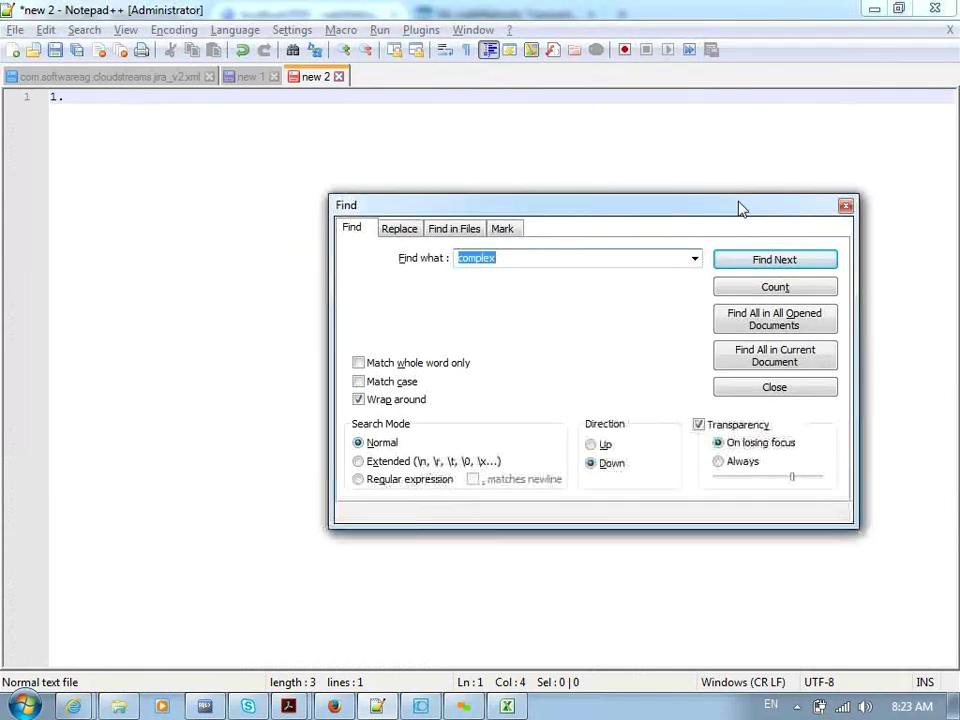
pyautogui.click(845, 205)
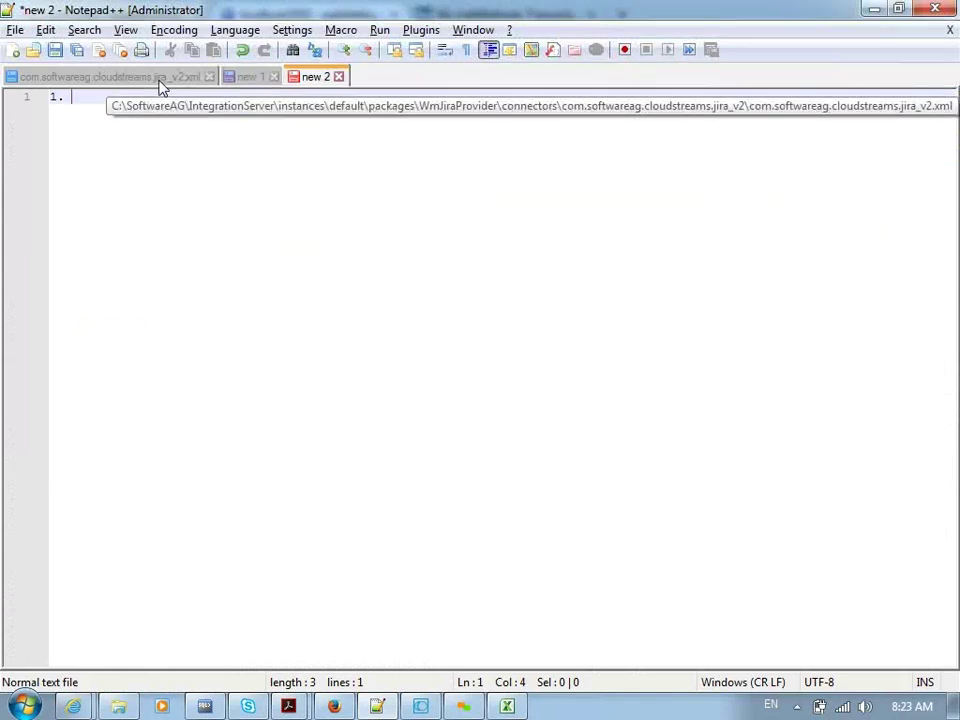
pyautogui.write('Partner ')
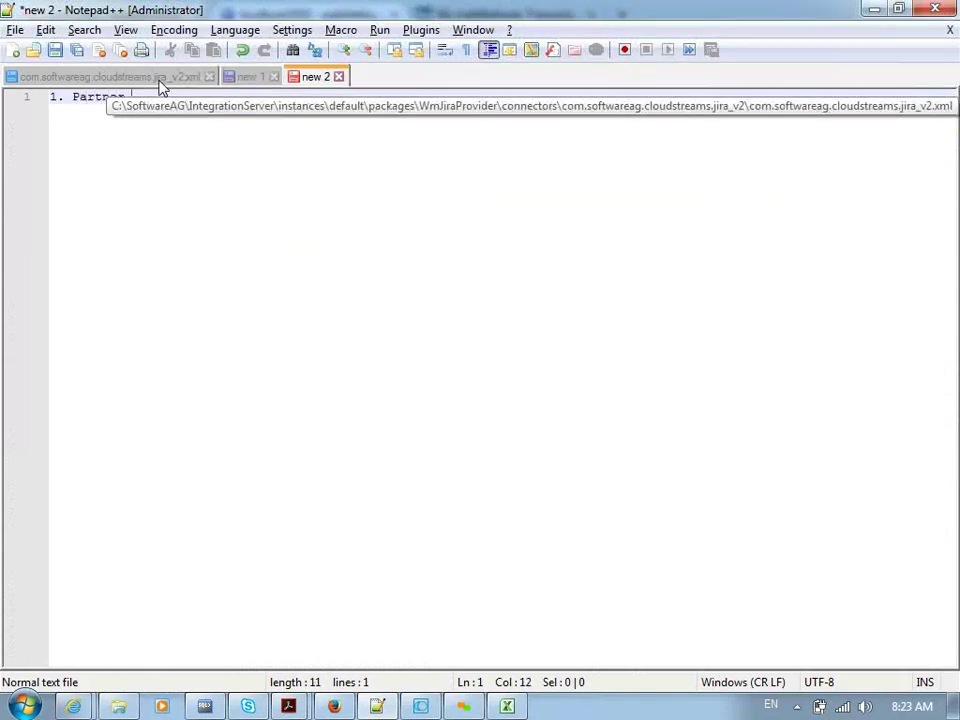
pyautogui.write('P')
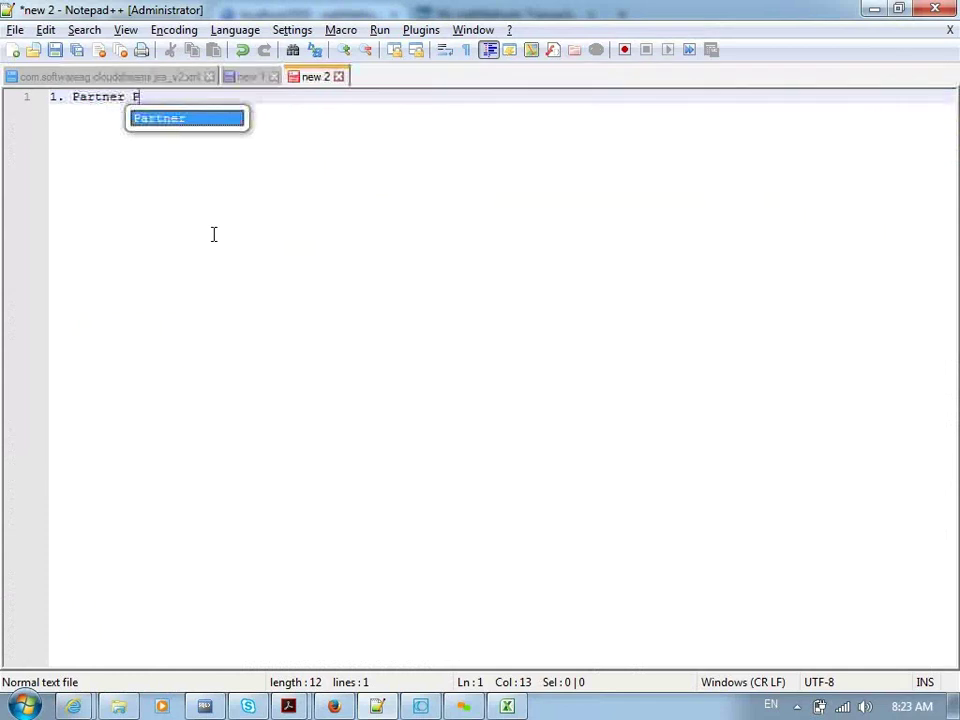
pyautogui.write('rofile ')
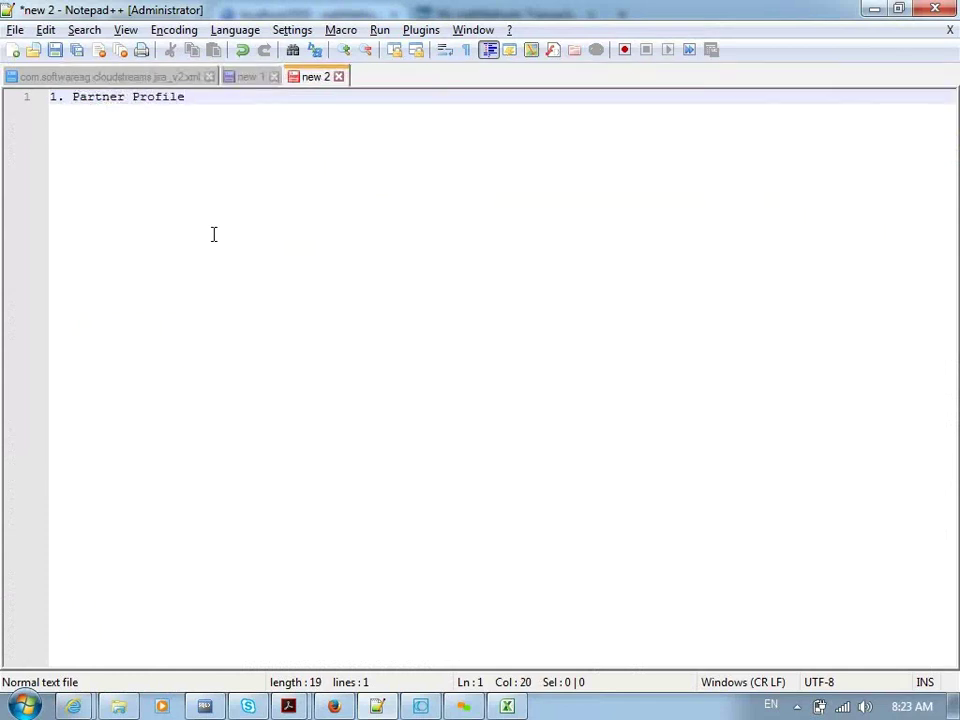
pyautogui.write('Exchange')
pyautogui.press('Return')
pyautogui.write('2. Connec')
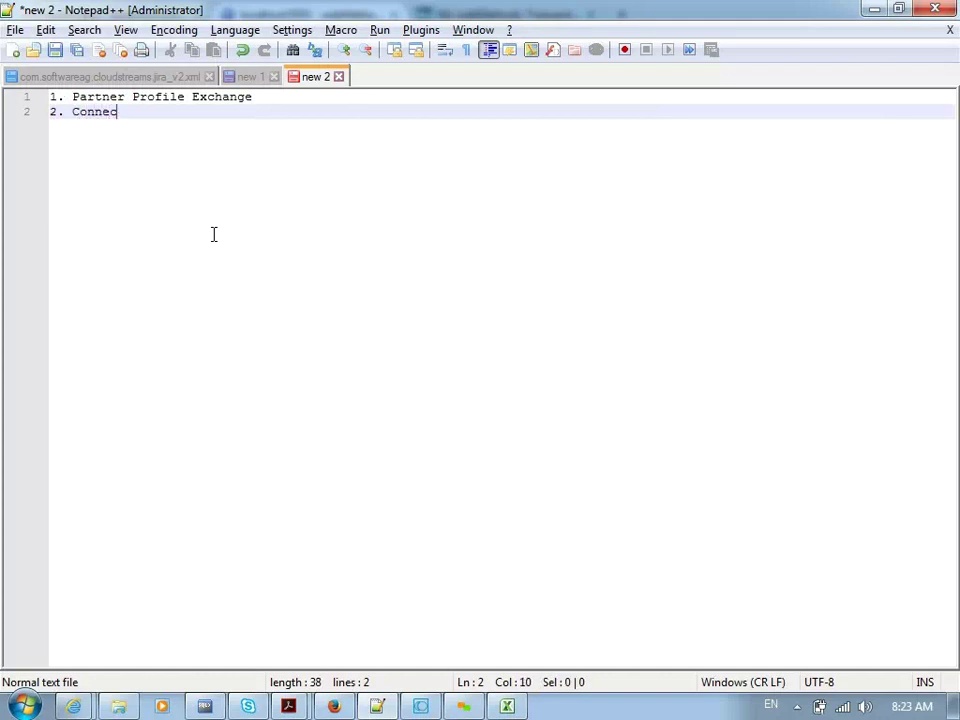
pyautogui.write('tivity Testinf')
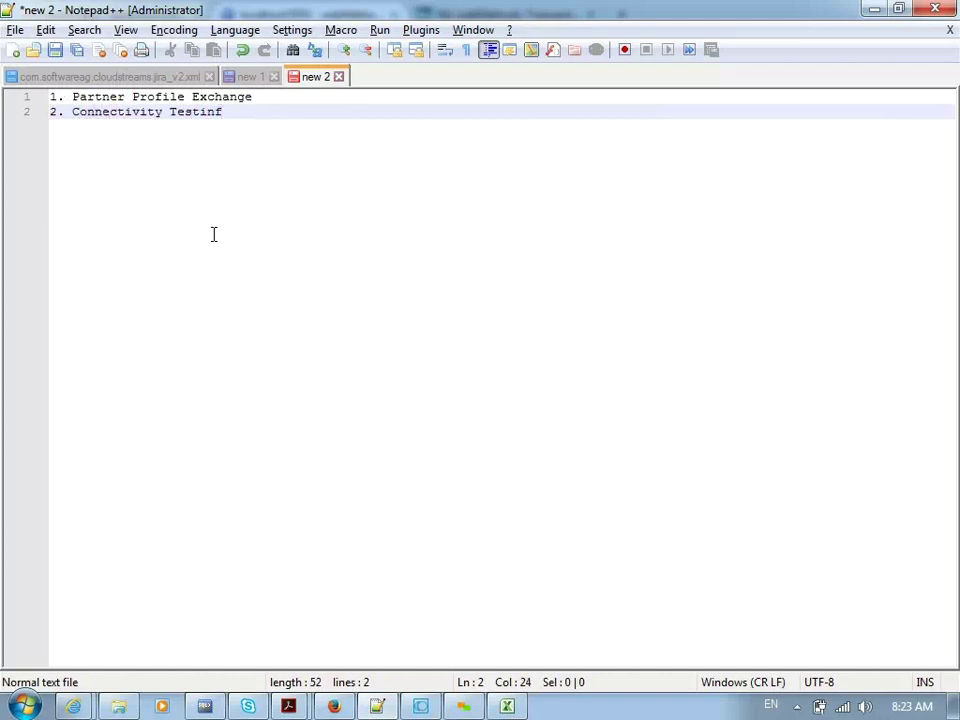
pyautogui.press('BackSpace')
pyautogui.write('g')
pyautogui.press('BackSpace')
# Step: Insert a new line '2. Transaction Specification Review' after Partner Profile Exchange
pyautogui.click(265, 98)
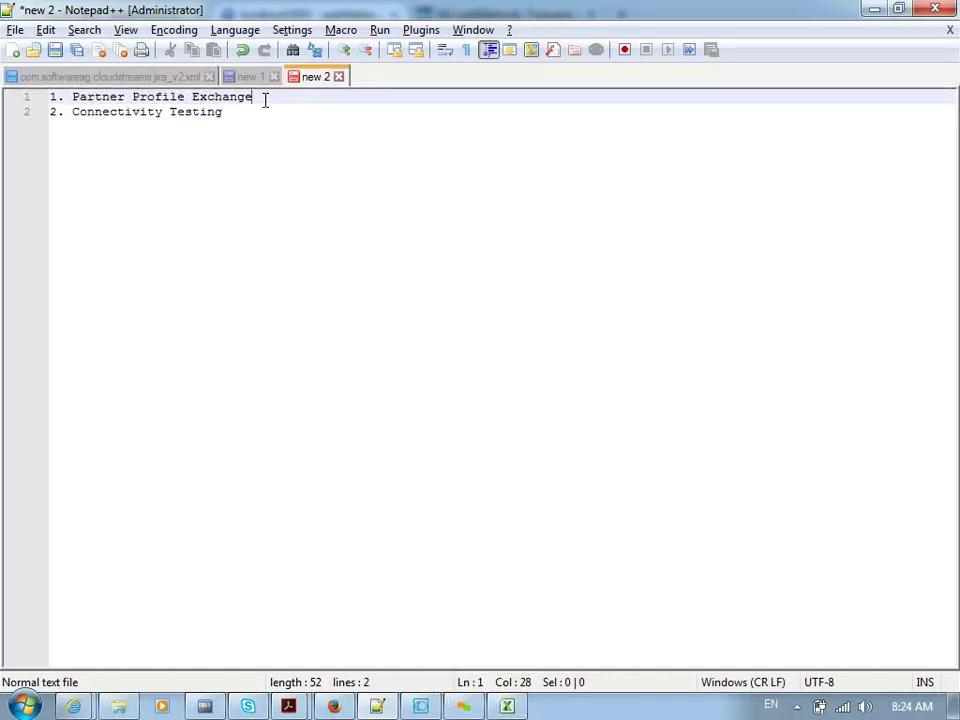
pyautogui.press('Return')
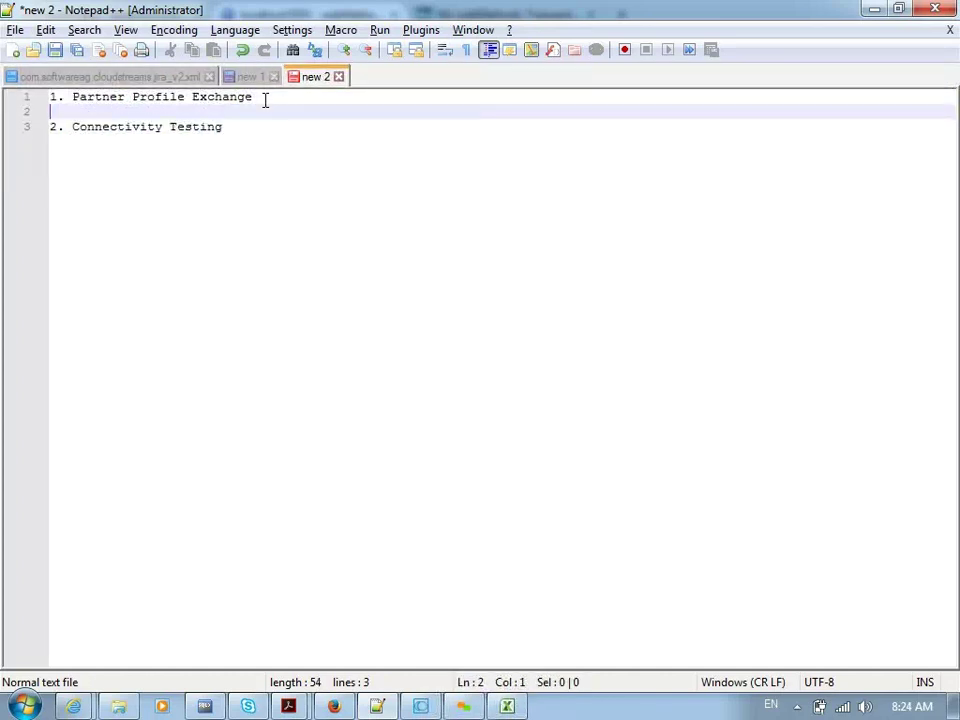
pyautogui.write('2. Transacti')
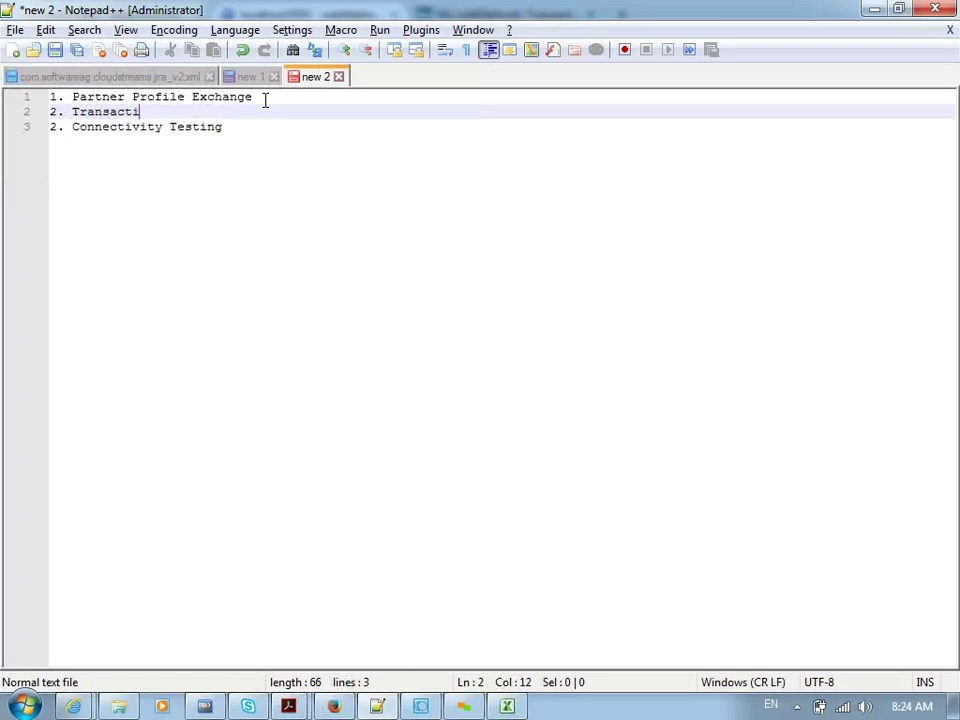
pyautogui.write('on Specificati')
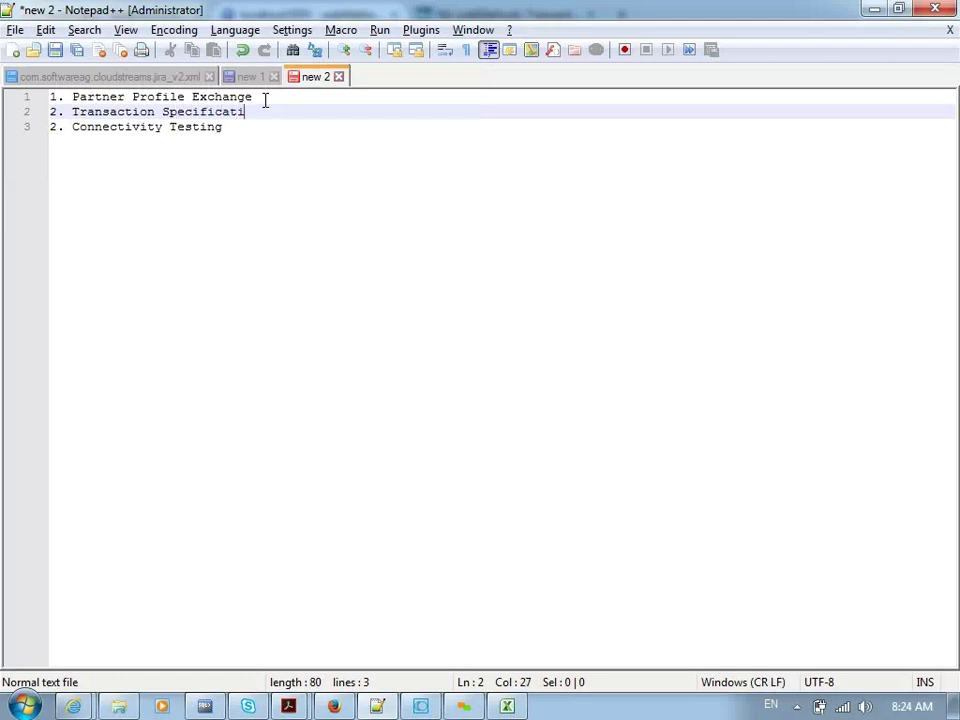
pyautogui.write('on Revie')
pyautogui.press('BackSpace')
pyautogui.write('w')
pyautogui.press('BackSpace')
# Step: Renumber Connectivity Testing to 3 and extend item 2 with 'and Mapping Sheet Preparation'
pyautogui.click(59, 127)
pyautogui.press('BackSpace')
pyautogui.write('3')
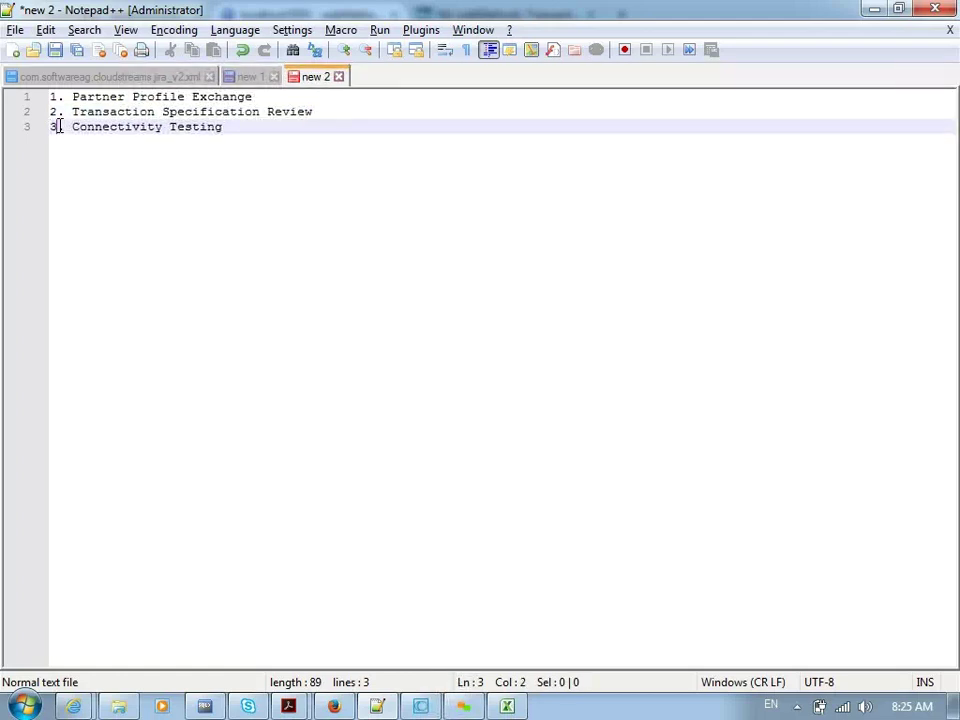
pyautogui.click(338, 126)
pyautogui.click(337, 117)
pyautogui.write('and ')
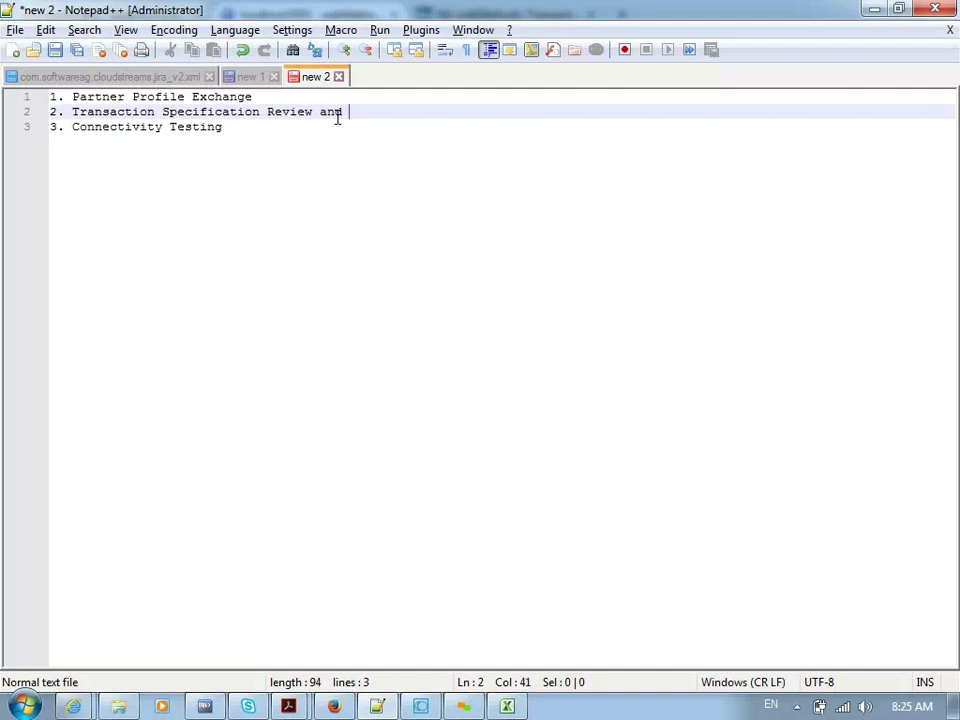
pyautogui.write('Mapping ')
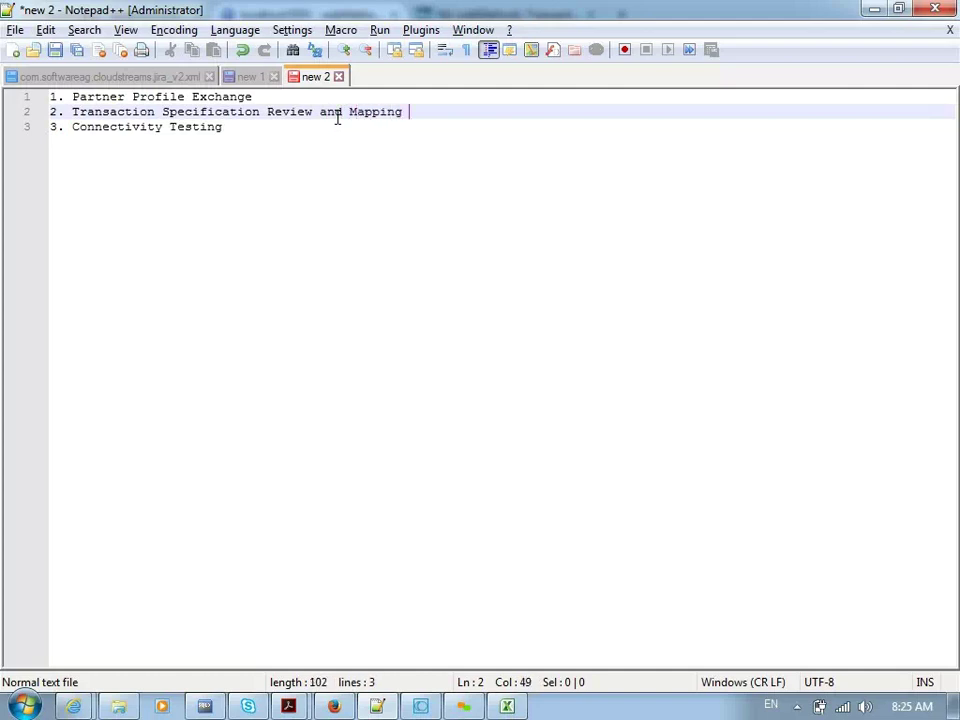
pyautogui.write('Sheet Pre')
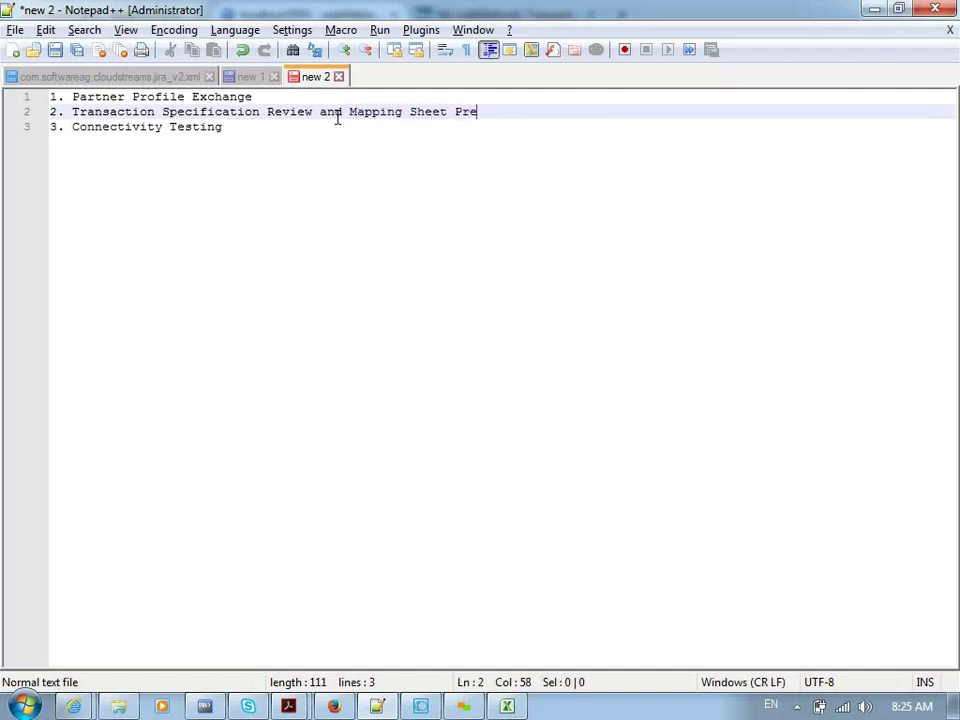
pyautogui.write('paration')
pyautogui.click(257, 128)
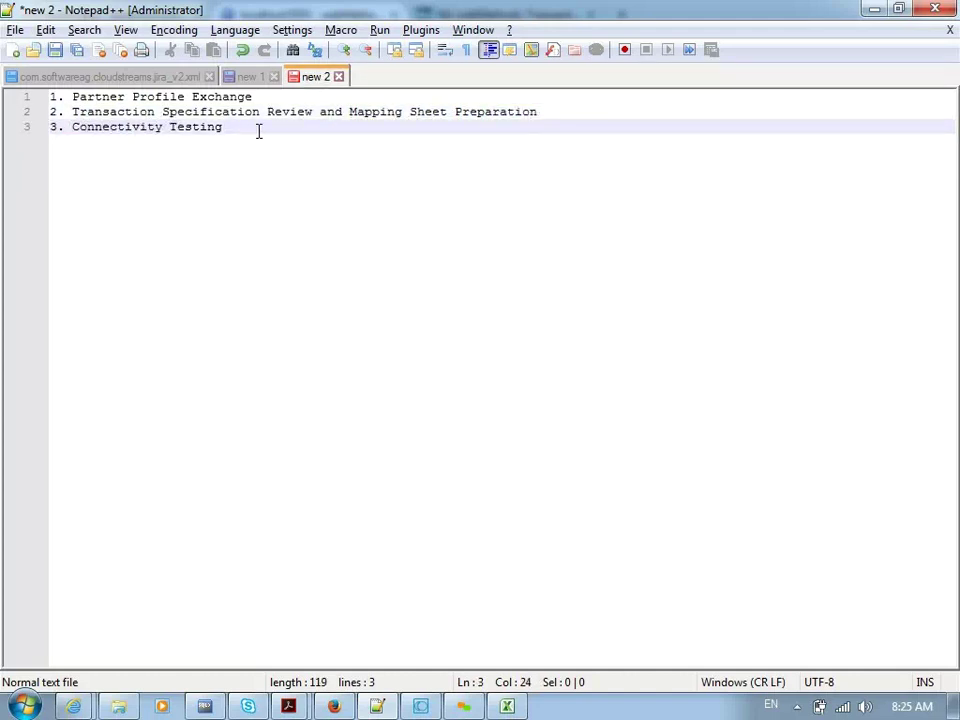
pyautogui.click(540, 112)
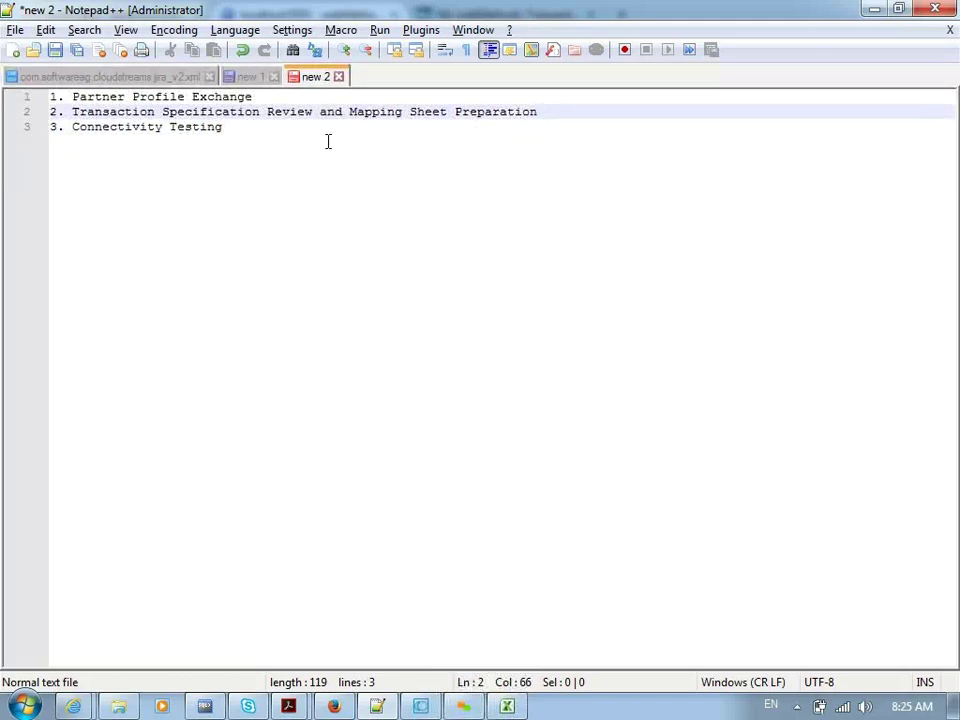
pyautogui.click(298, 131)
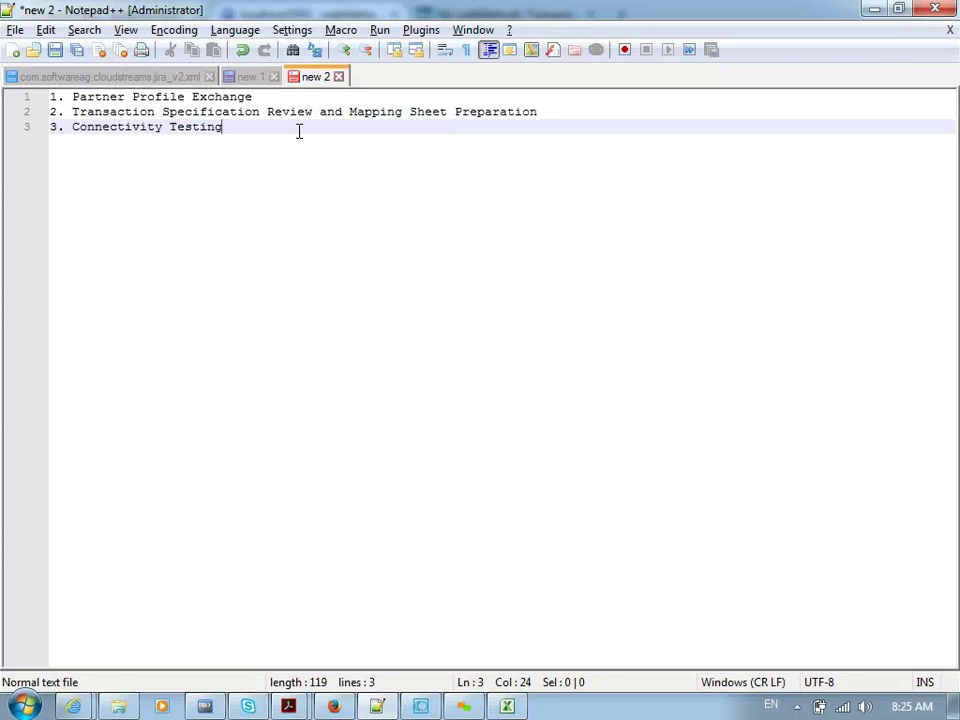
# Step: Add list items '4. Development', '5. QA' and '6. Production'
pyautogui.press('Return')
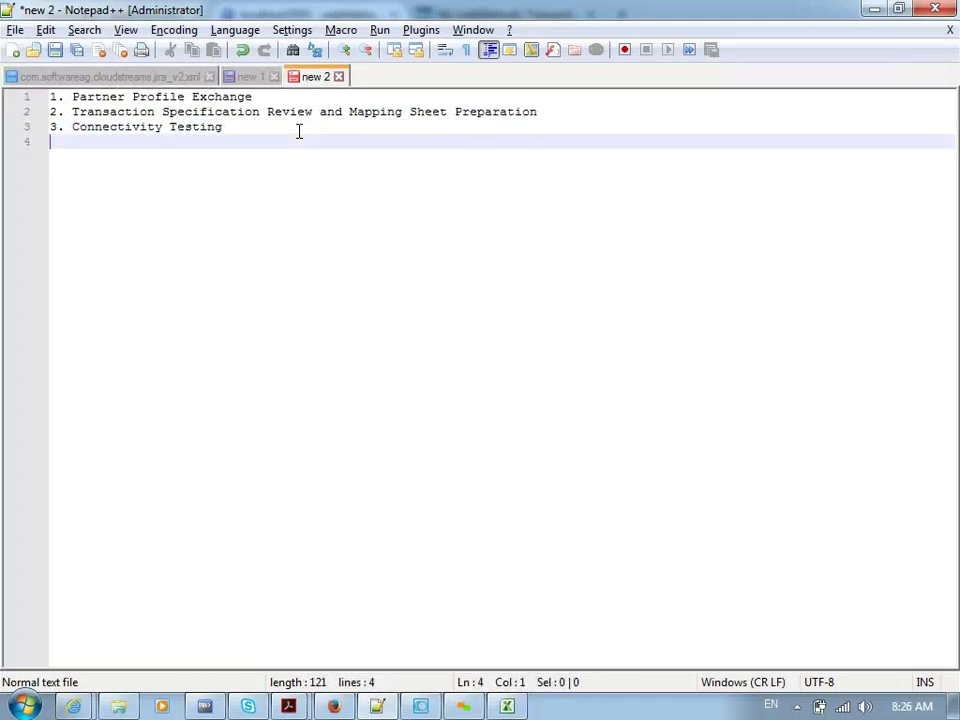
pyautogui.write('4. Decelo')
pyautogui.press('BackSpace')
pyautogui.press('BackSpace')
pyautogui.press('BackSpace')
pyautogui.press('BackSpace')
pyautogui.press('BackSpace')
pyautogui.write('velopment')
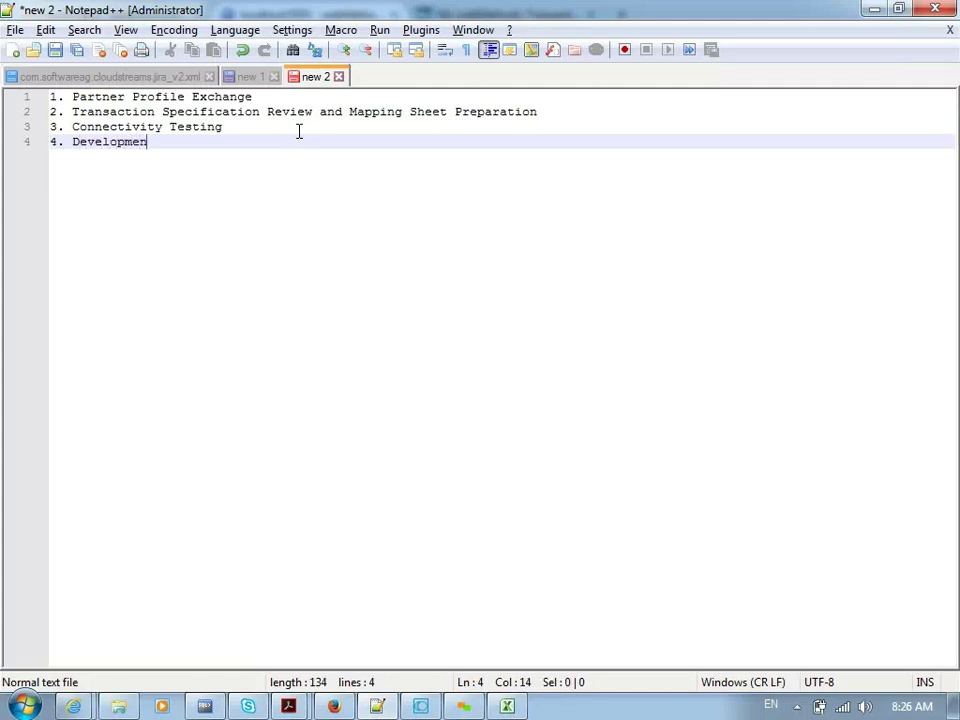
pyautogui.press('Return')
pyautogui.write('5. ')
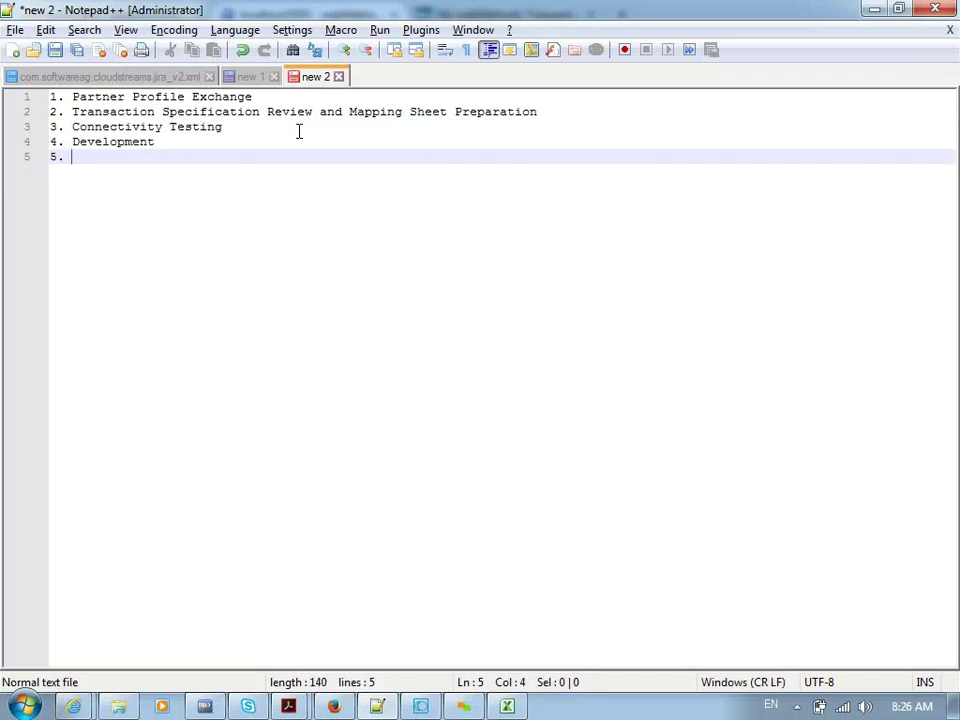
pyautogui.write('QA')
pyautogui.press('Return')
pyautogui.write('6. ')
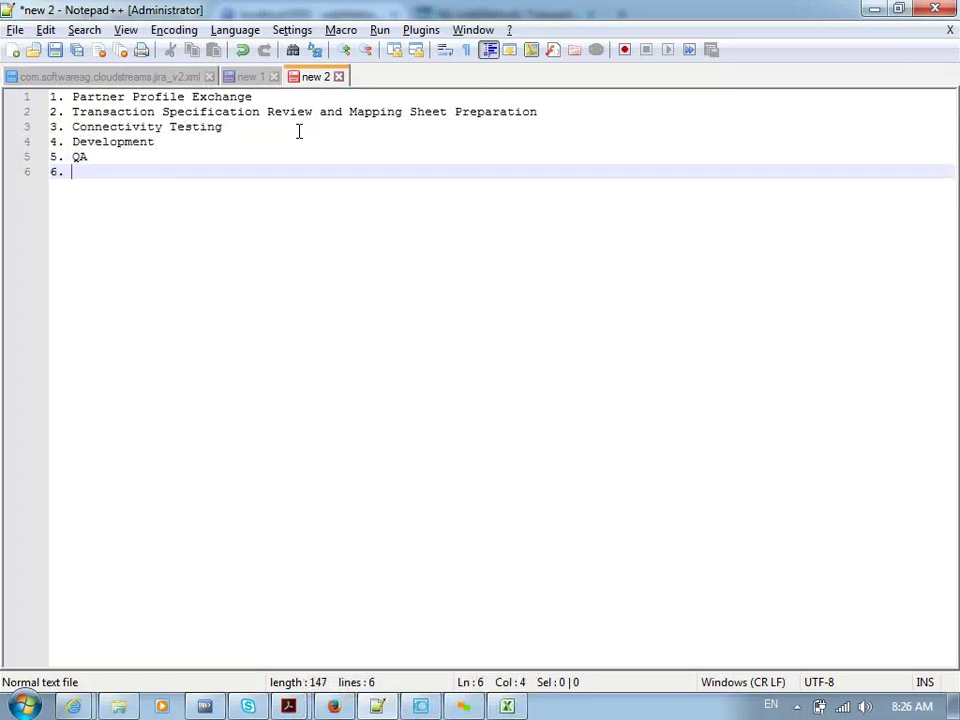
pyautogui.write('Production')
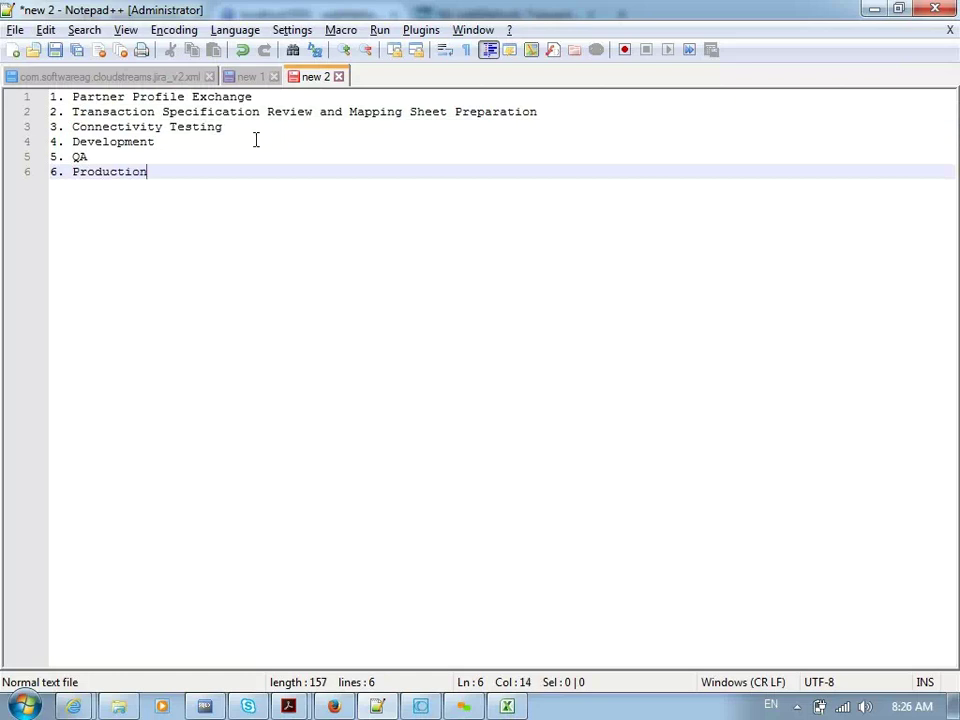
# Step: Open 267822_NSN_EDIINT_con_details_1-9.pdf from the EDI Training folder
pyautogui.moveTo(251, 96); pyautogui.dragTo(76, 96)
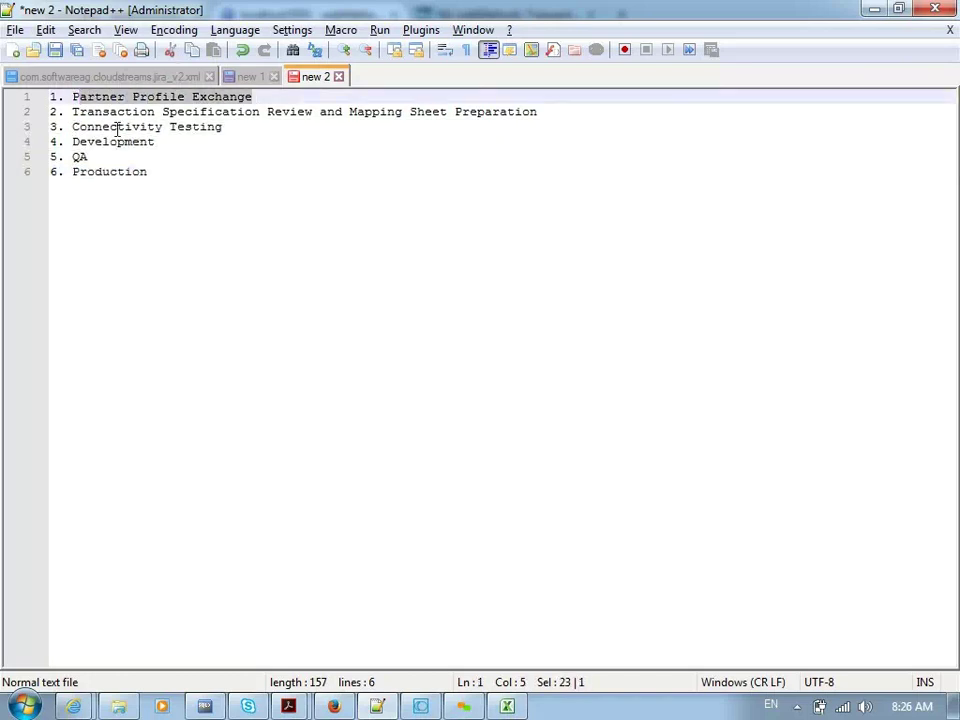
pyautogui.hotkey('alt', 'Tab')
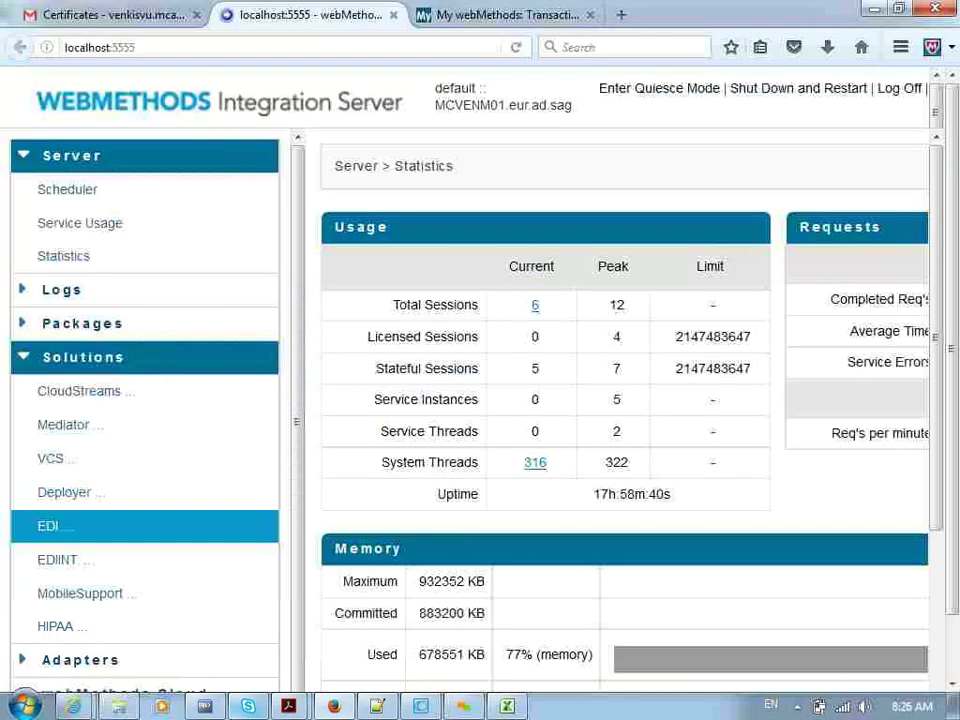
pyautogui.click(118, 705)
pyautogui.doubleClick(315, 210)
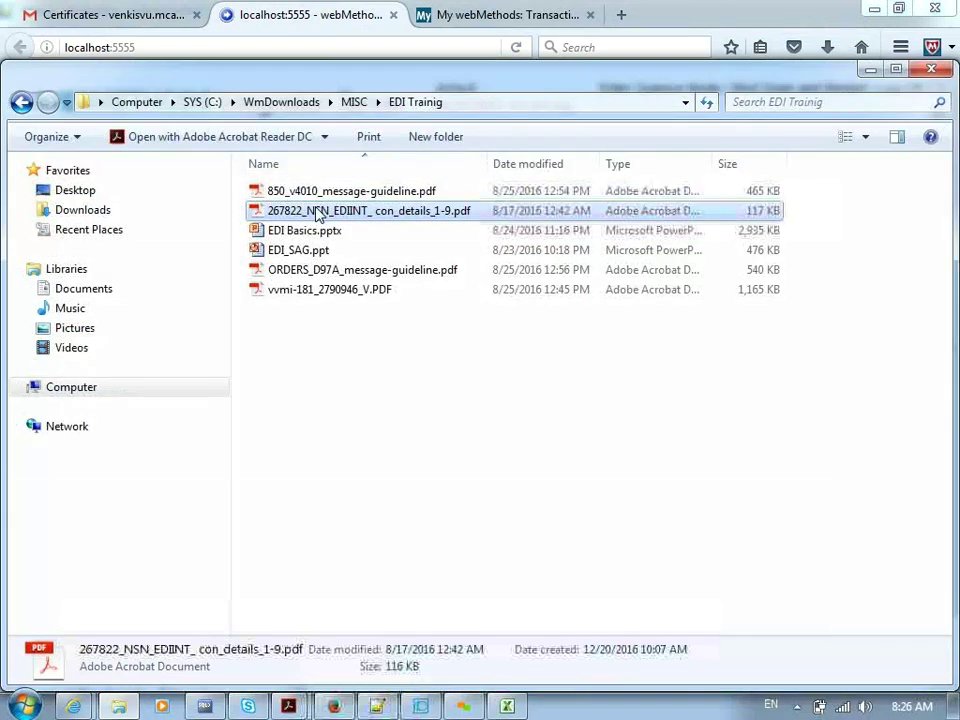
pyautogui.scroll(-10, 321, 251)
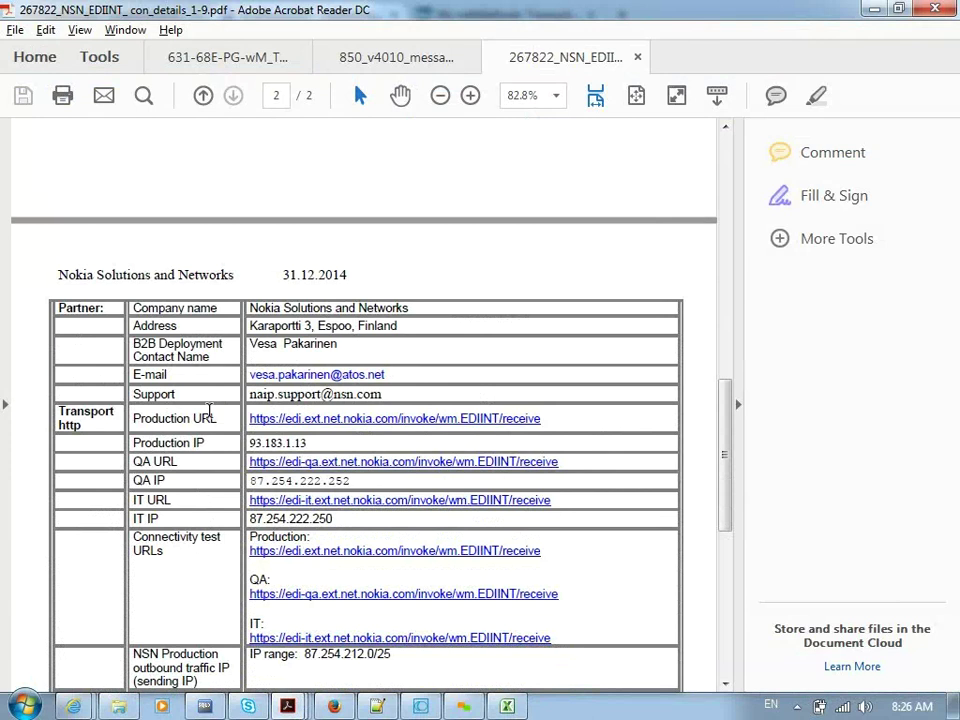
# Step: Highlight the Production URL and its wm.EDIINT/receive part, reading the table to its end
pyautogui.scroll(-2, 155, 370)
pyautogui.moveTo(132, 330); pyautogui.dragTo(208, 343)
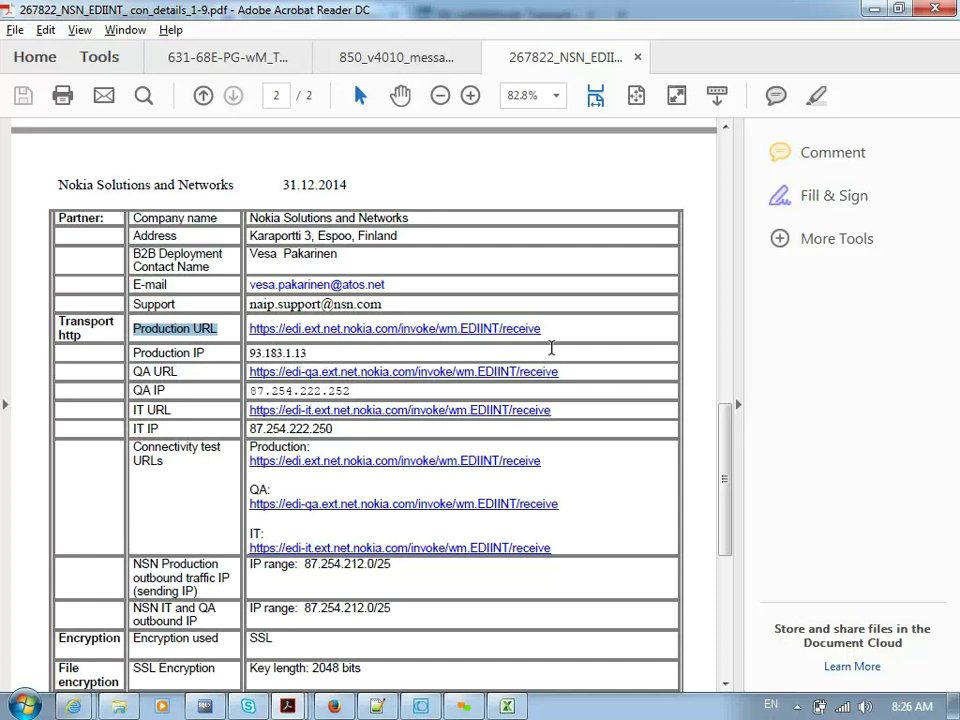
pyautogui.moveTo(542, 328); pyautogui.dragTo(440, 329)
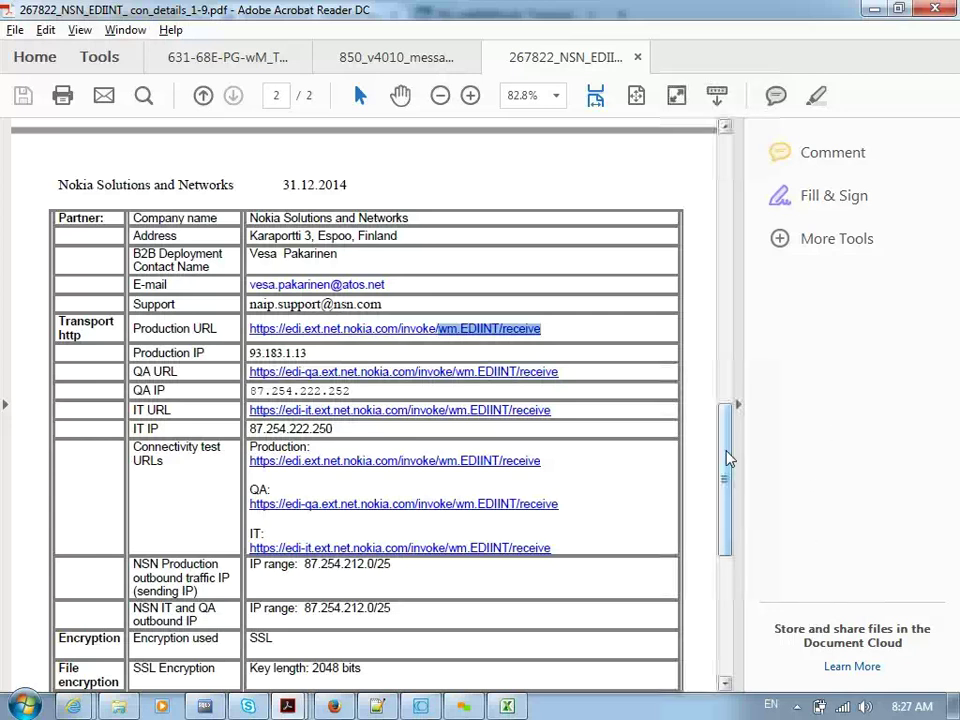
pyautogui.moveTo(729, 456)
pyautogui.mouseDown()
pyautogui.moveTo(729, 499)
pyautogui.moveTo(729, 465)
pyautogui.mouseUp()
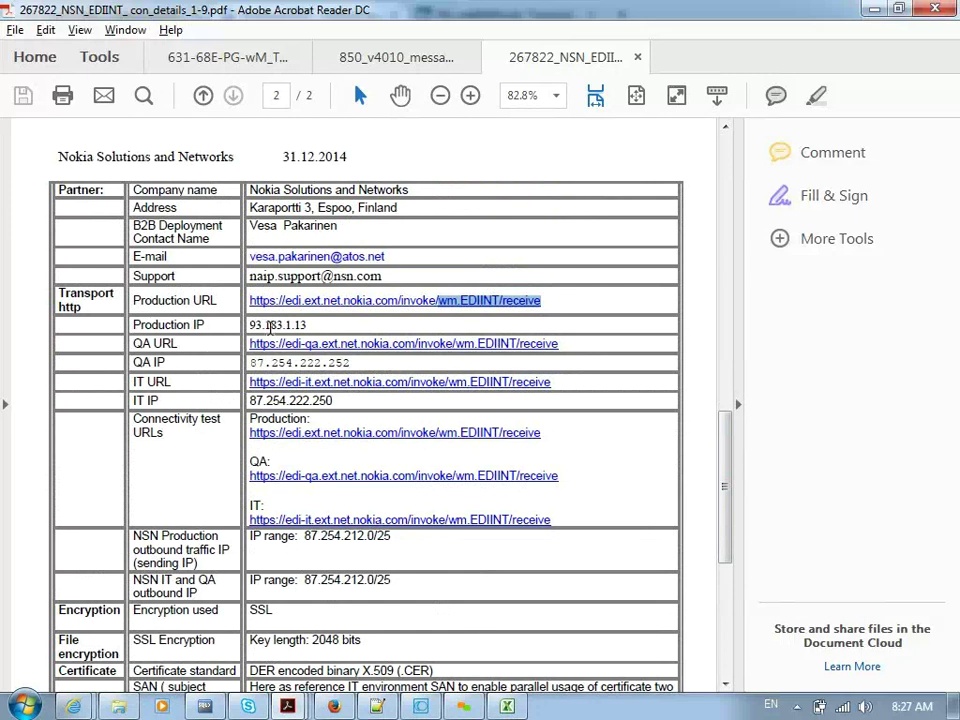
pyautogui.moveTo(732, 450); pyautogui.dragTo(728, 562)
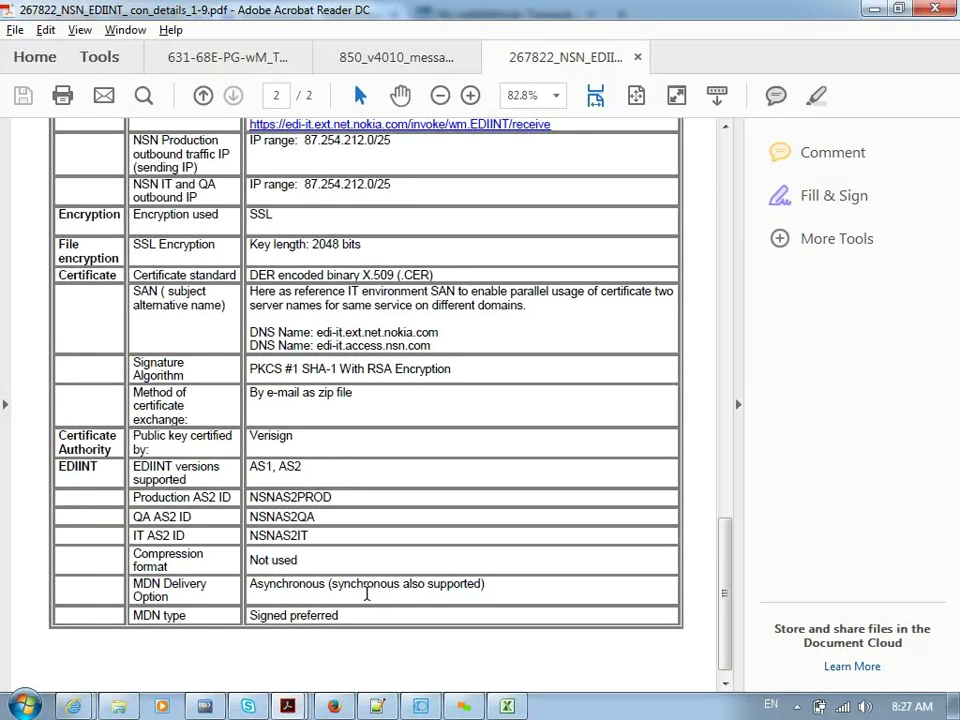
# Step: Switch to the My webMethods Transactions page in the browser
pyautogui.hotkey('alt', 'Tab')
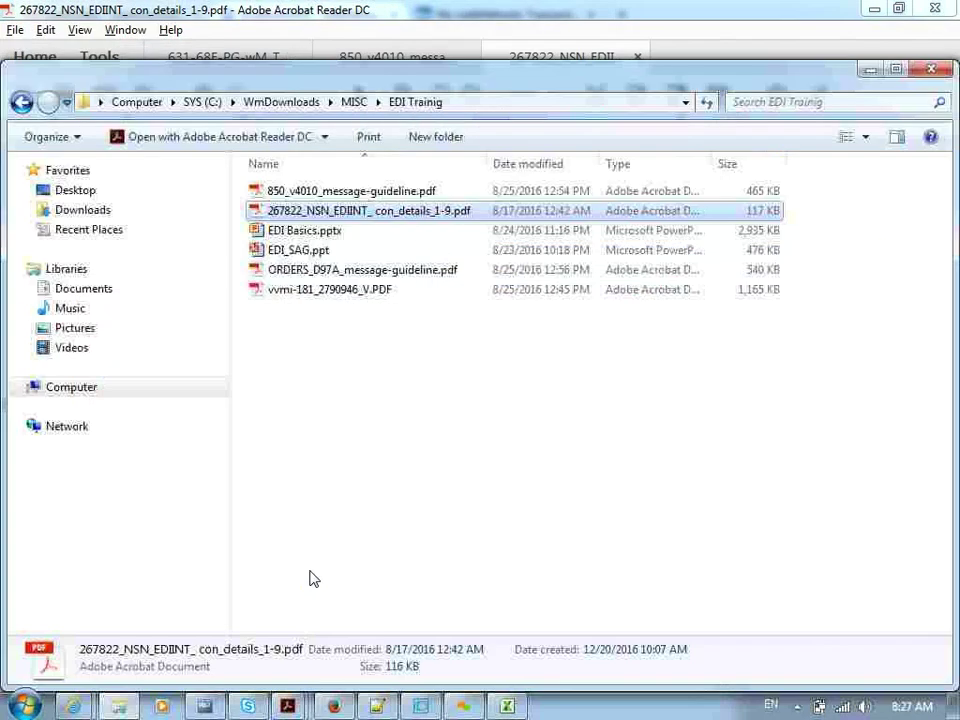
pyautogui.click(333, 706)
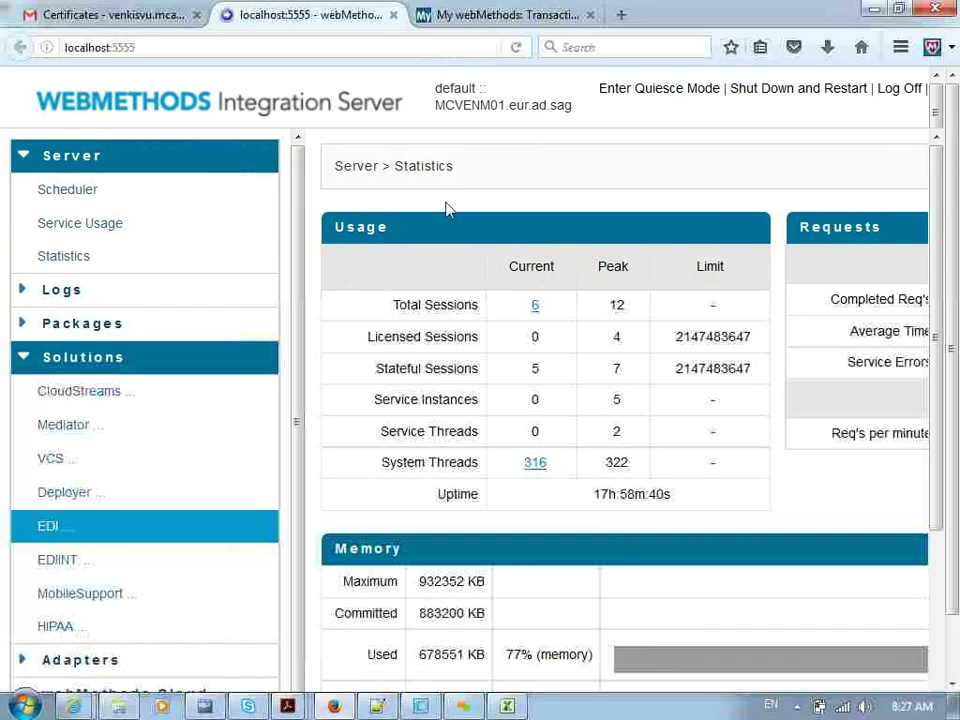
pyautogui.click(505, 14)
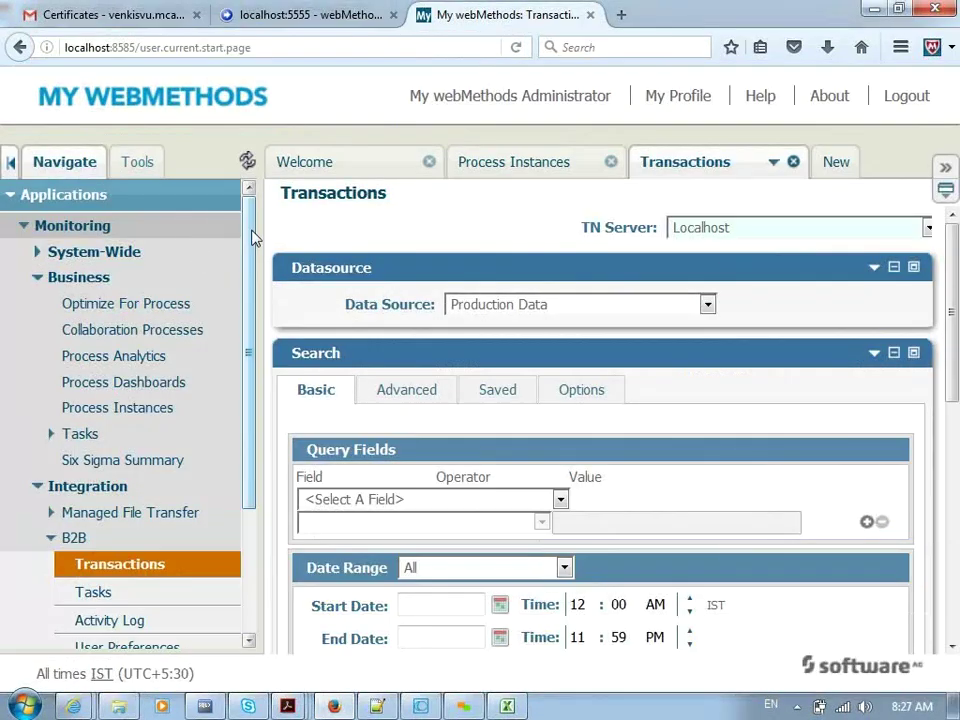
# Step: Open Document Types via Administration > Integration > B2B > Document Types Administration
pyautogui.scroll(-3, 255, 330)
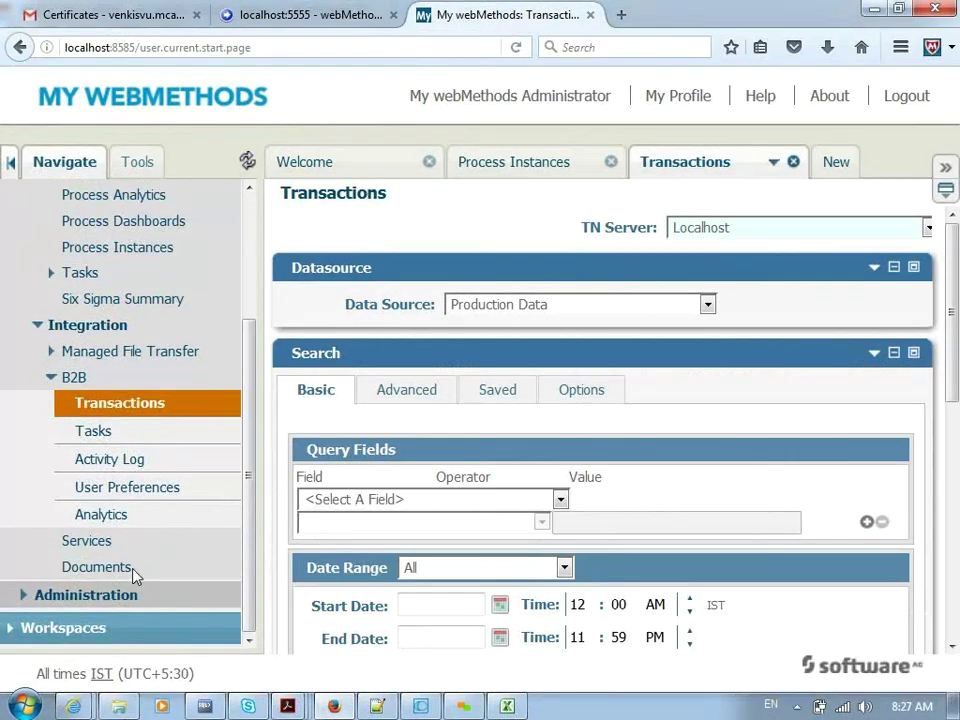
pyautogui.click(115, 597)
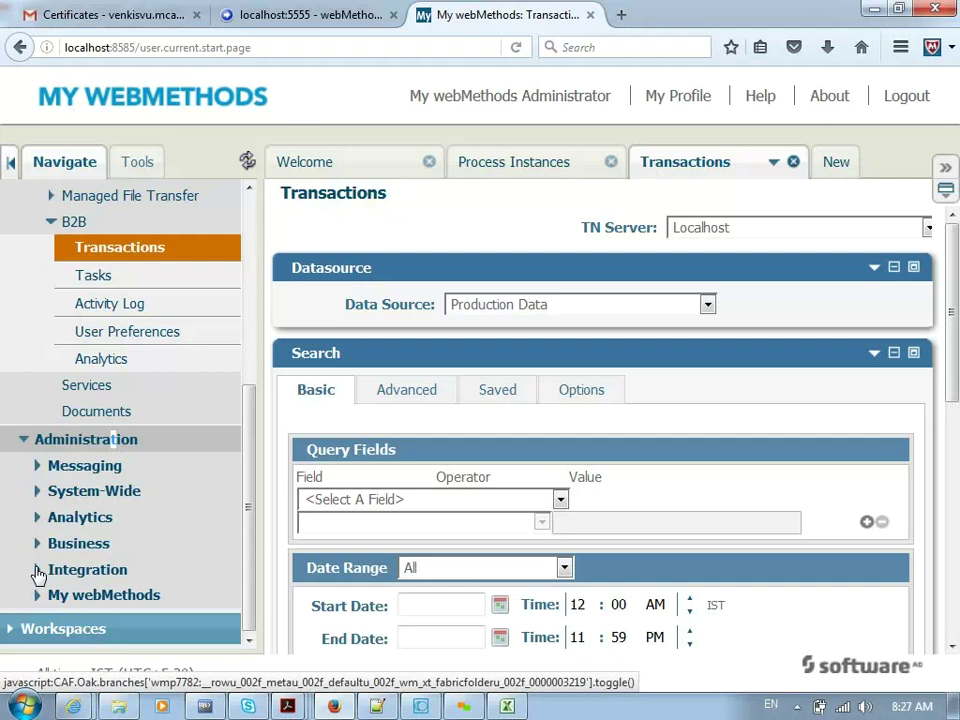
pyautogui.click(37, 572)
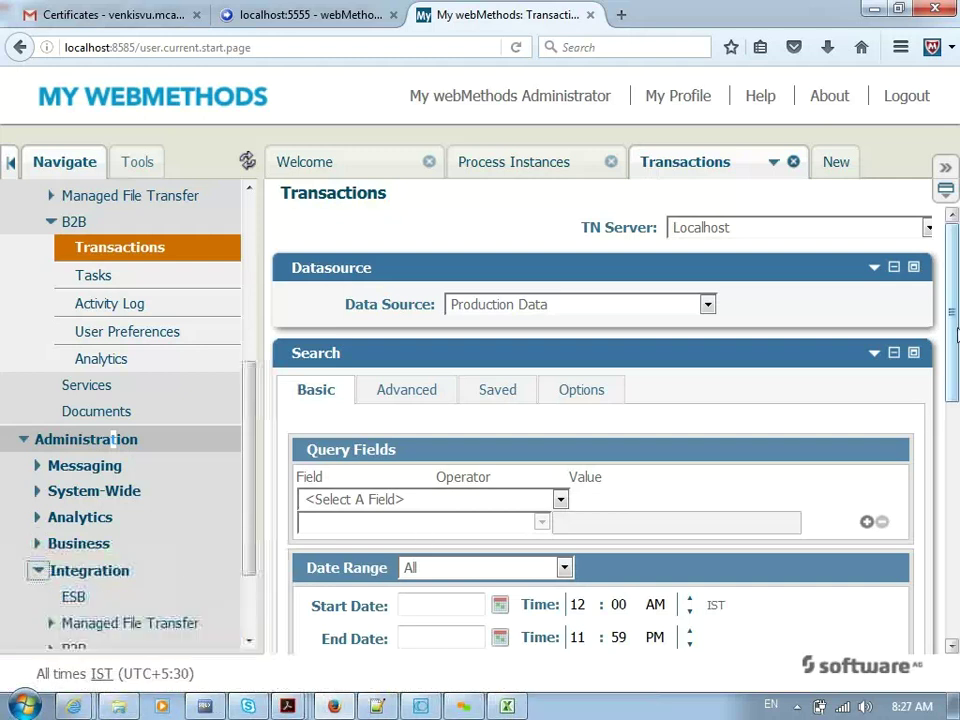
pyautogui.scroll(-3, 600, 450)
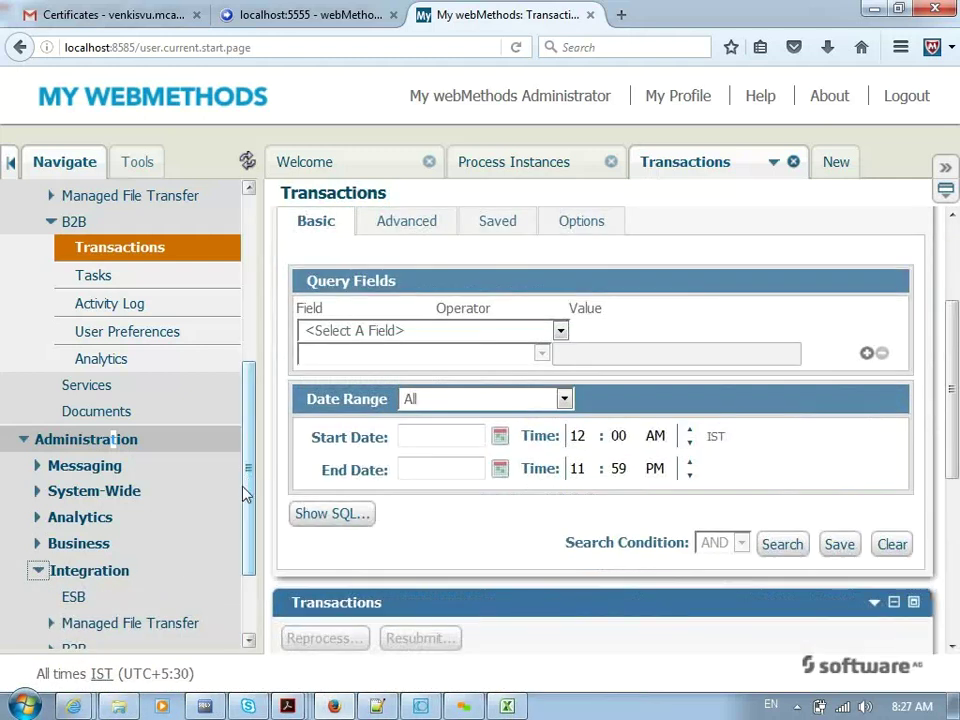
pyautogui.scroll(-3, 245, 493)
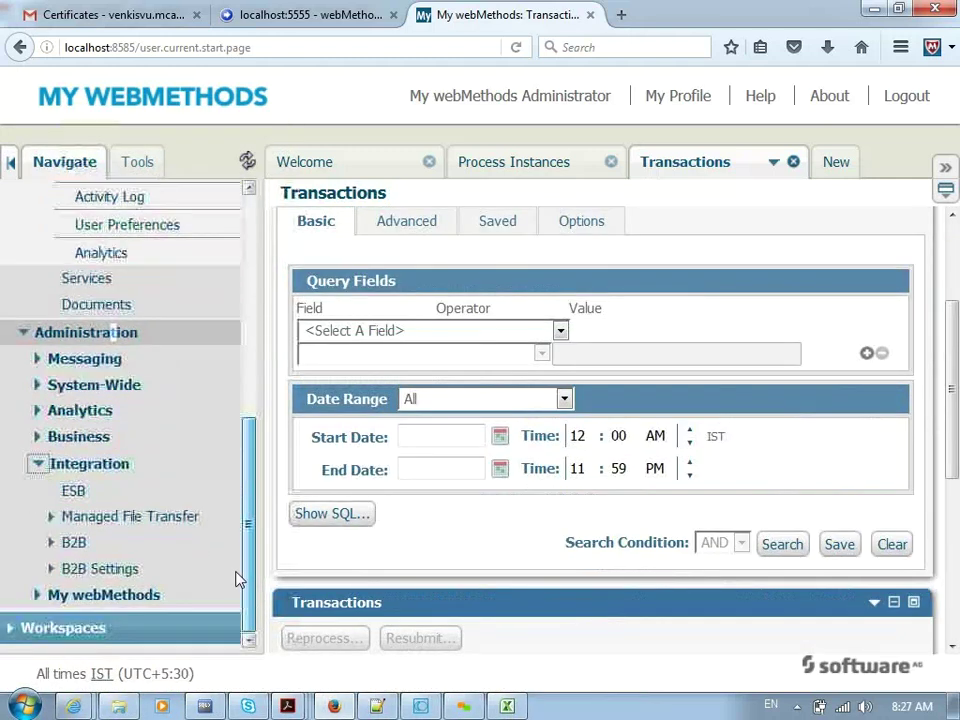
pyautogui.click(50, 544)
pyautogui.moveTo(252, 458); pyautogui.dragTo(253, 510)
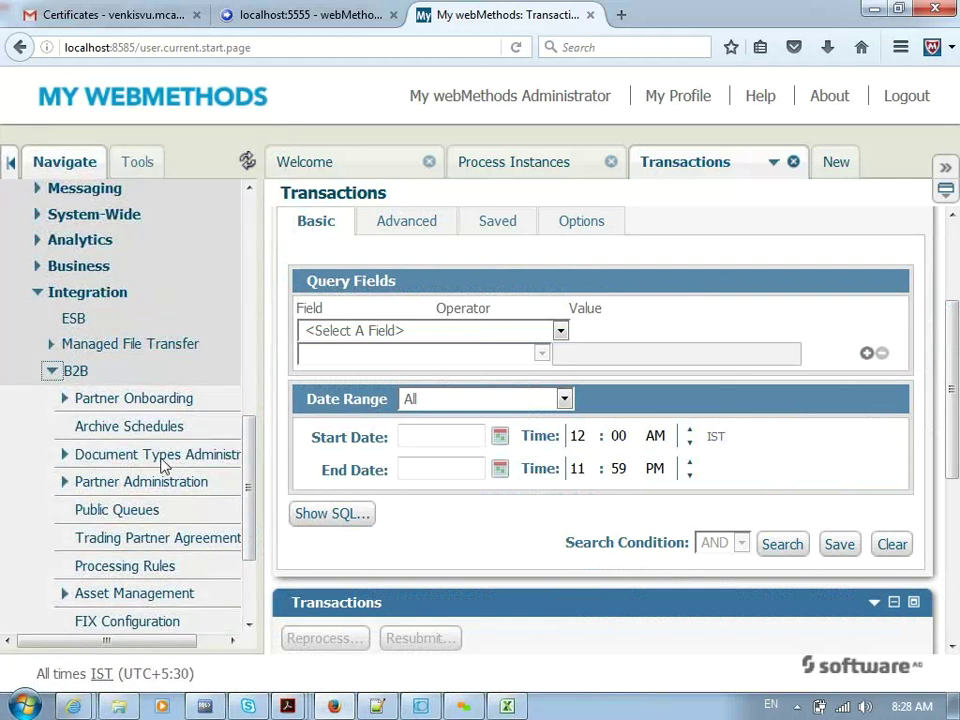
pyautogui.click(64, 455)
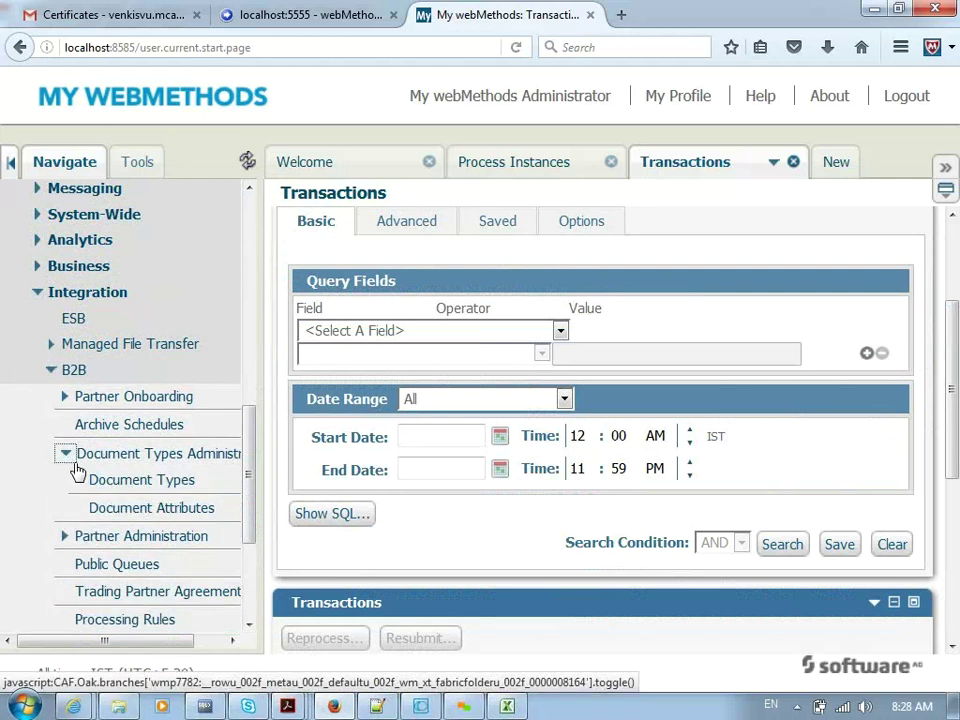
pyautogui.click(131, 481)
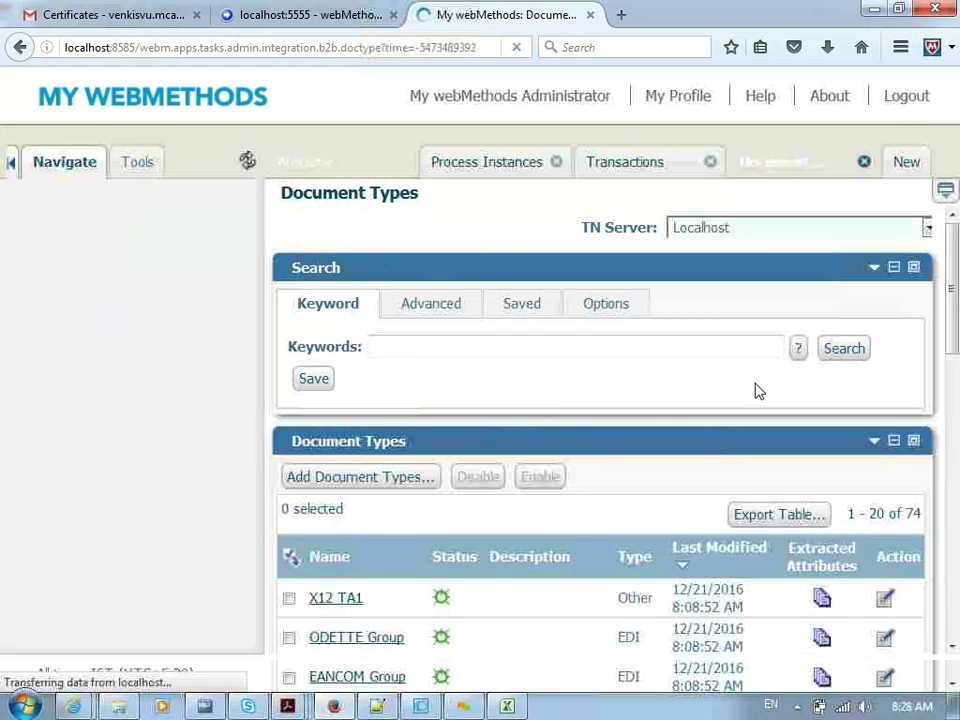
# Step: Collapse the Monitoring section and show the Add Document Types options
pyautogui.moveTo(955, 290); pyautogui.dragTo(957, 364)
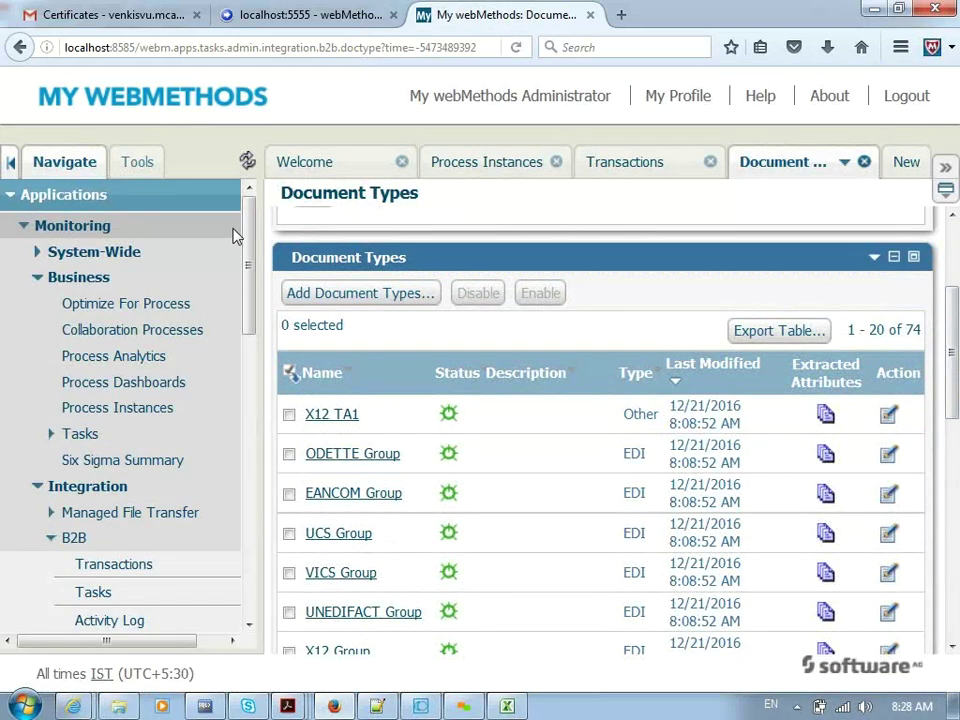
pyautogui.scroll(-1, 248, 240)
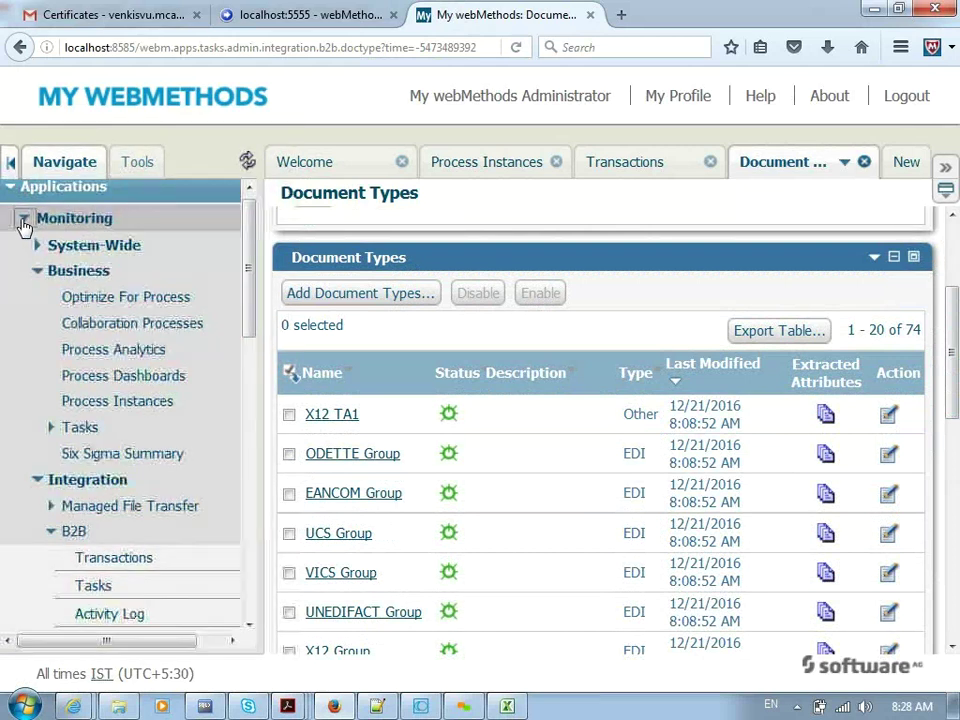
pyautogui.click(24, 218)
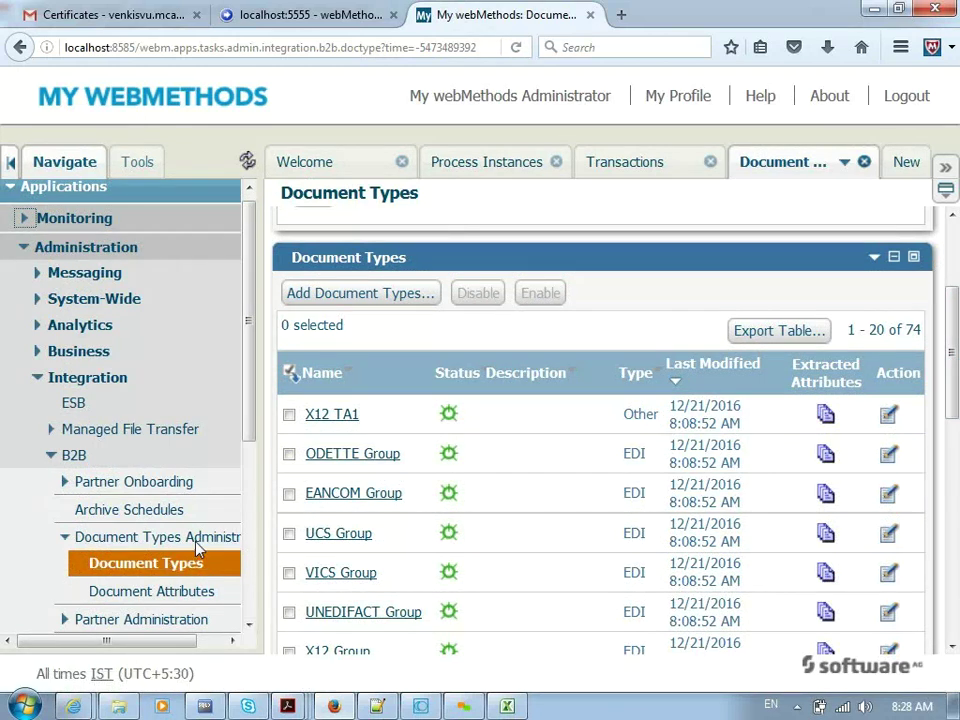
pyautogui.click(333, 299)
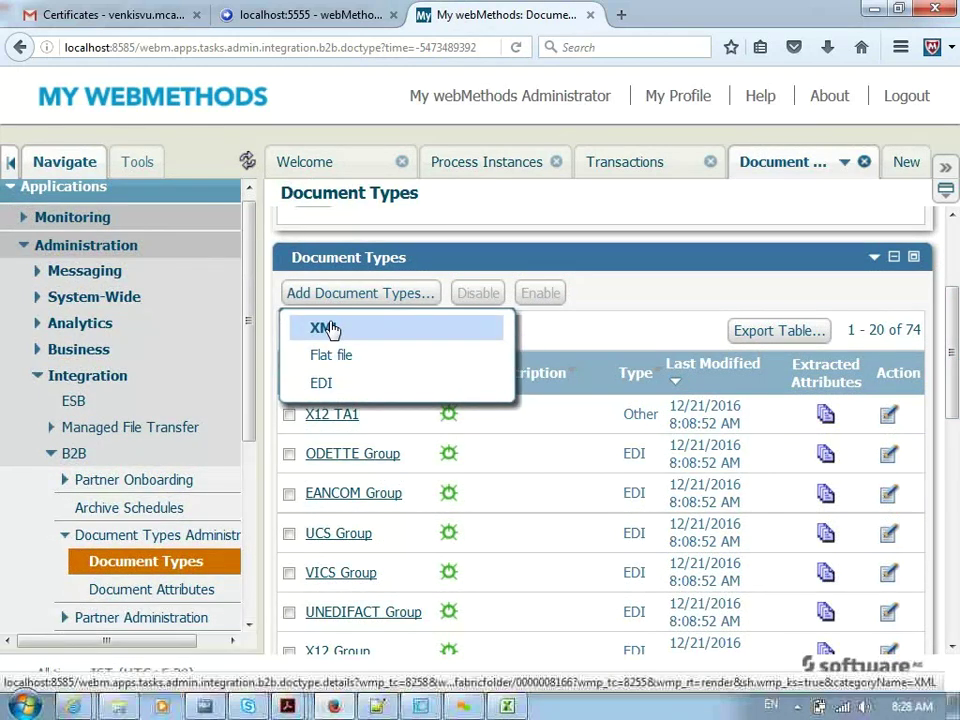
# Step: Create an EDI document type for standard X12, version 4010, transaction 855
pyautogui.click(324, 385)
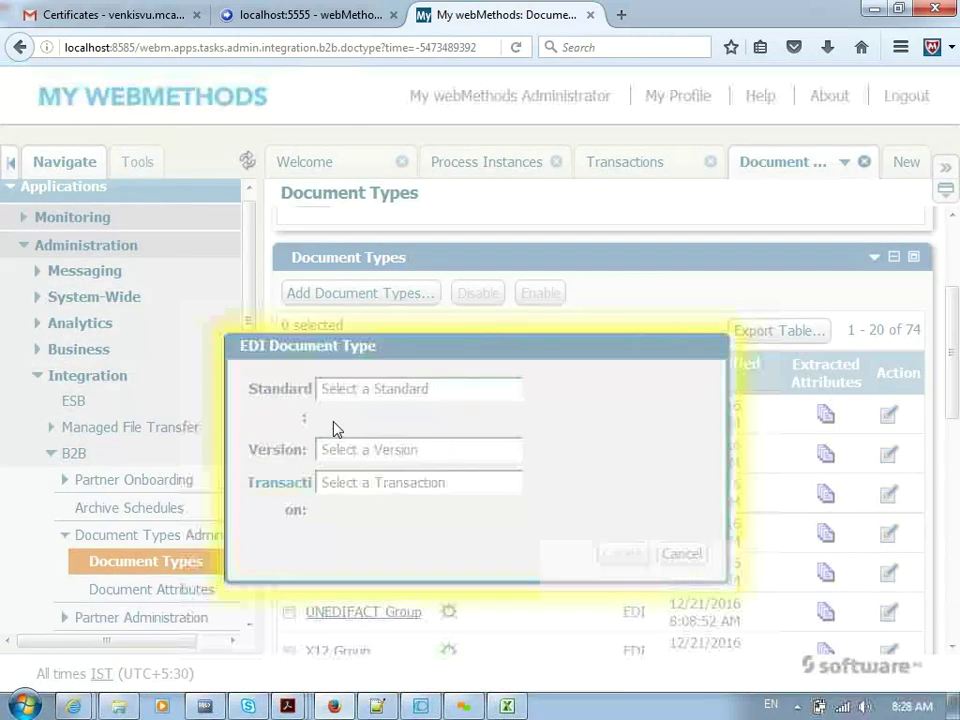
pyautogui.click(433, 392)
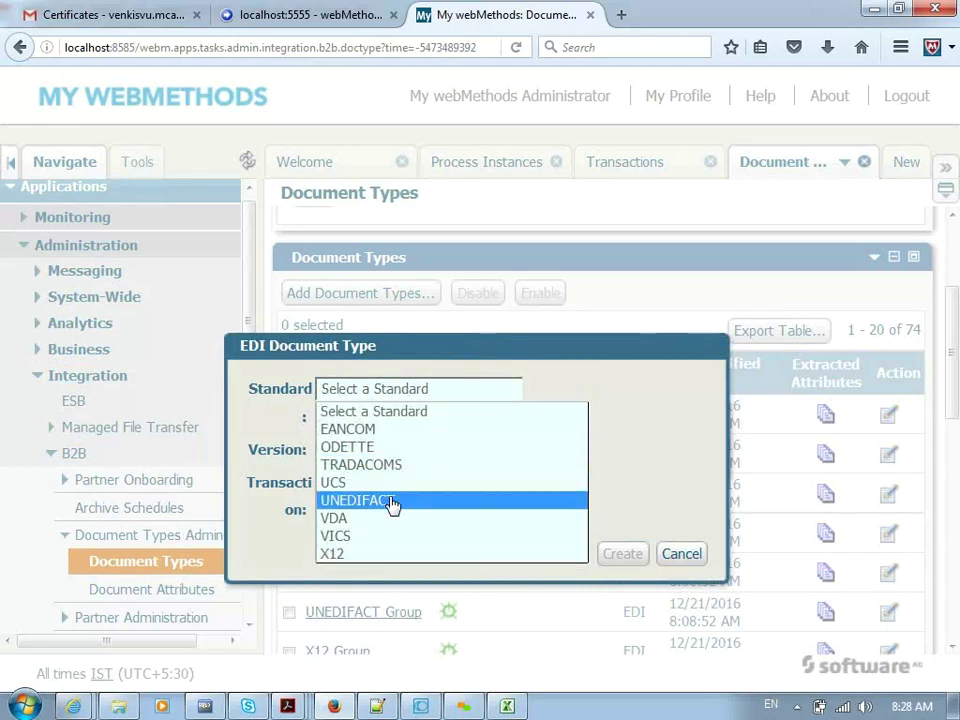
pyautogui.click(381, 555)
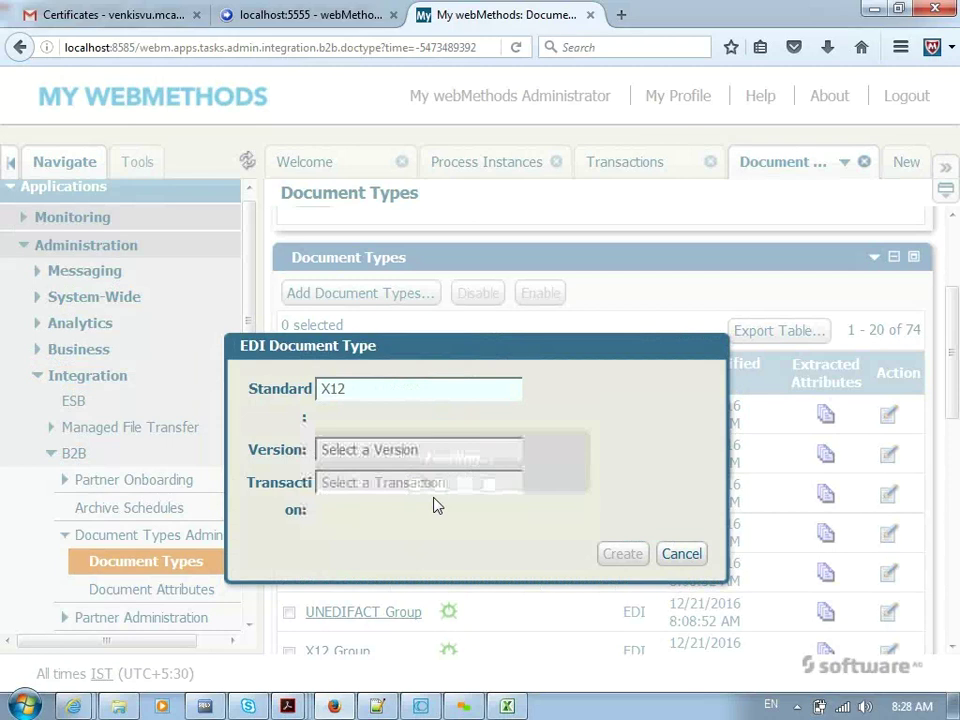
pyautogui.click(443, 453)
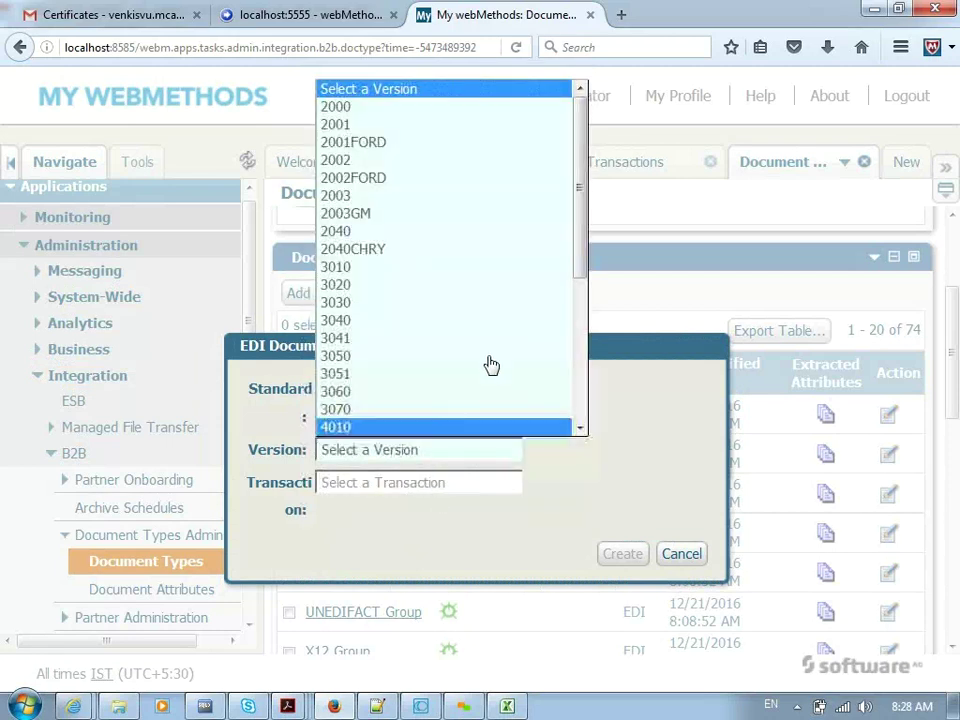
pyautogui.moveTo(579, 150); pyautogui.dragTo(570, 302)
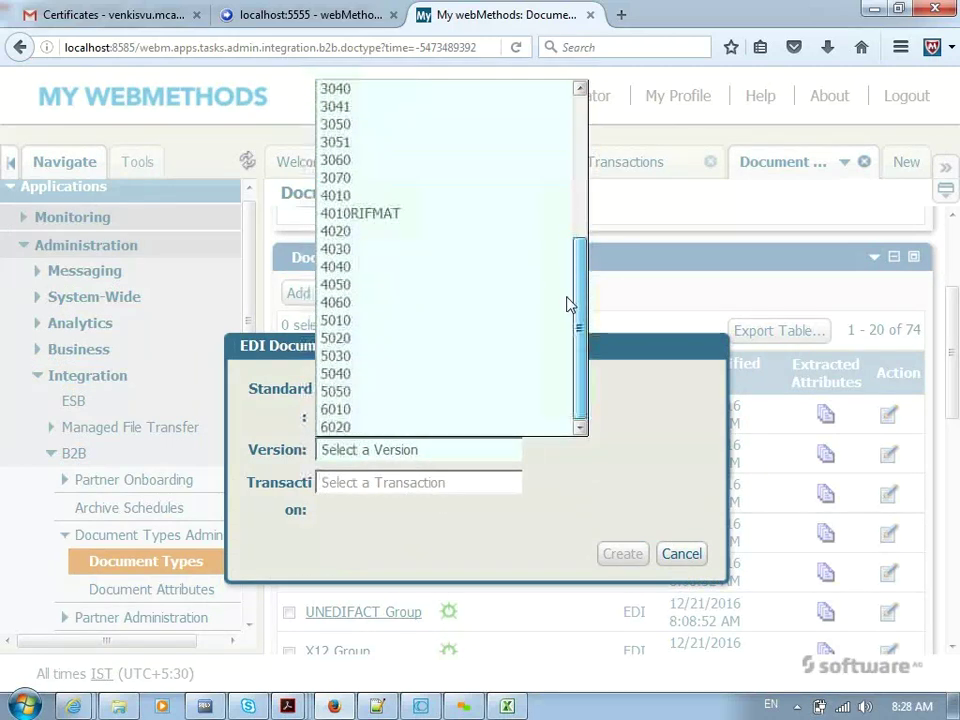
pyautogui.click(369, 195)
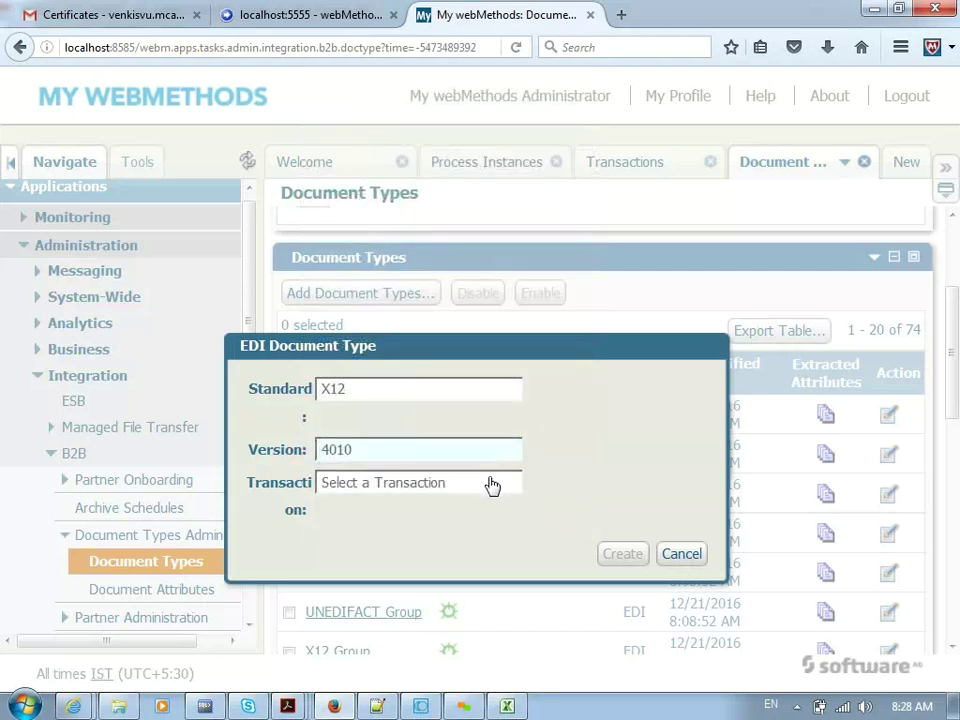
pyautogui.click(491, 484)
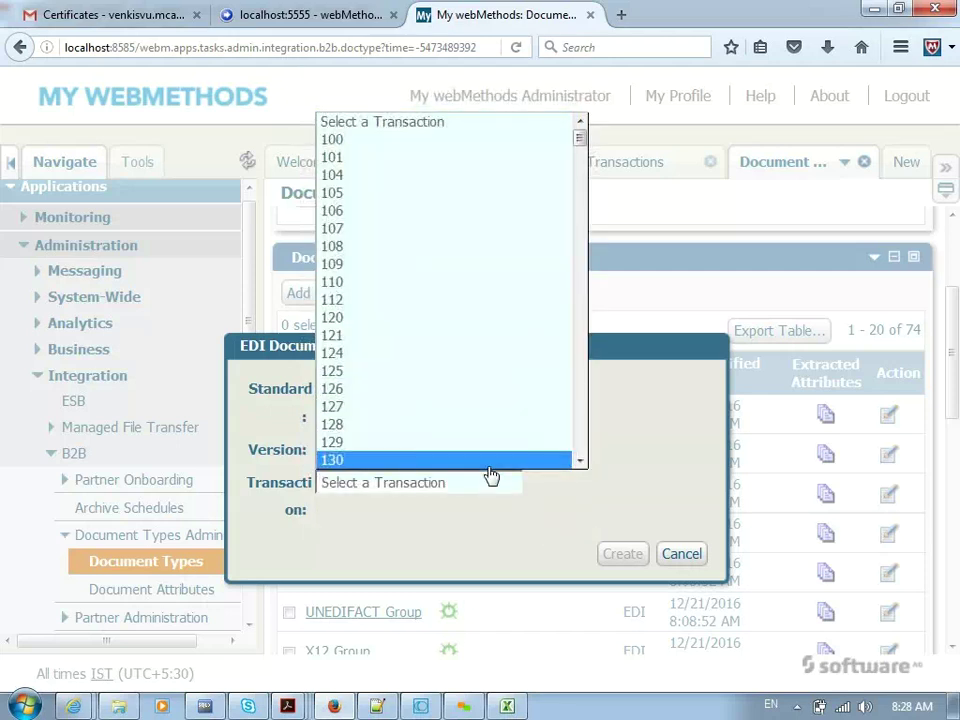
pyautogui.write('855')
pyautogui.click(484, 466)
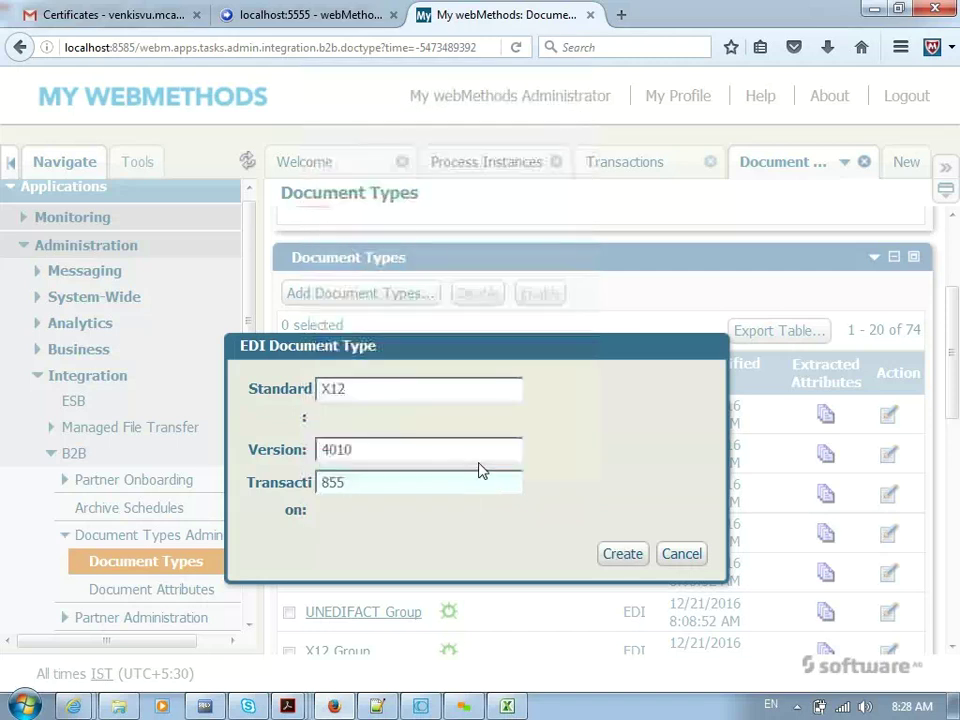
pyautogui.click(622, 565)
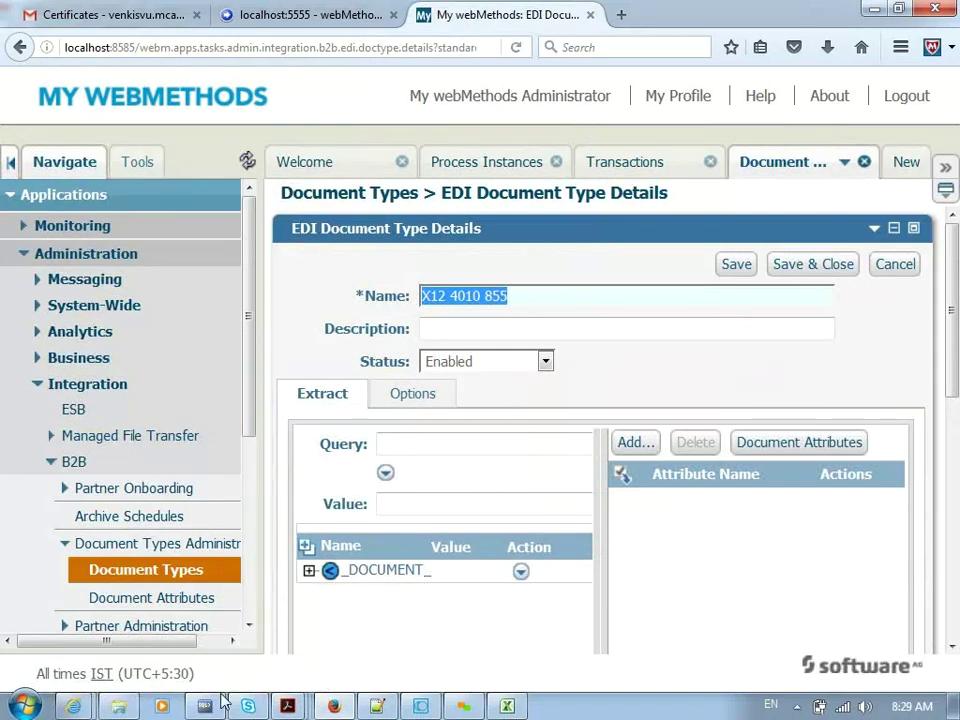
# Step: Reload the WmEDIforTN package in Designer and check the new T855 schema under X12 V4010
pyautogui.click(436, 709)
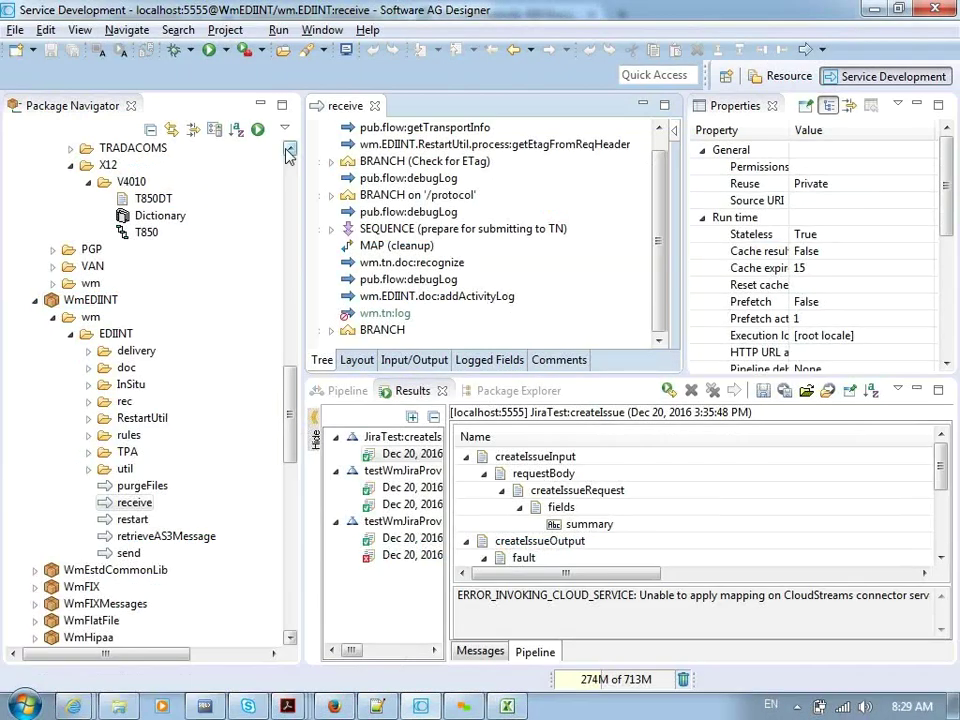
pyautogui.click(250, 207)
pyautogui.scroll(2, 110, 250)
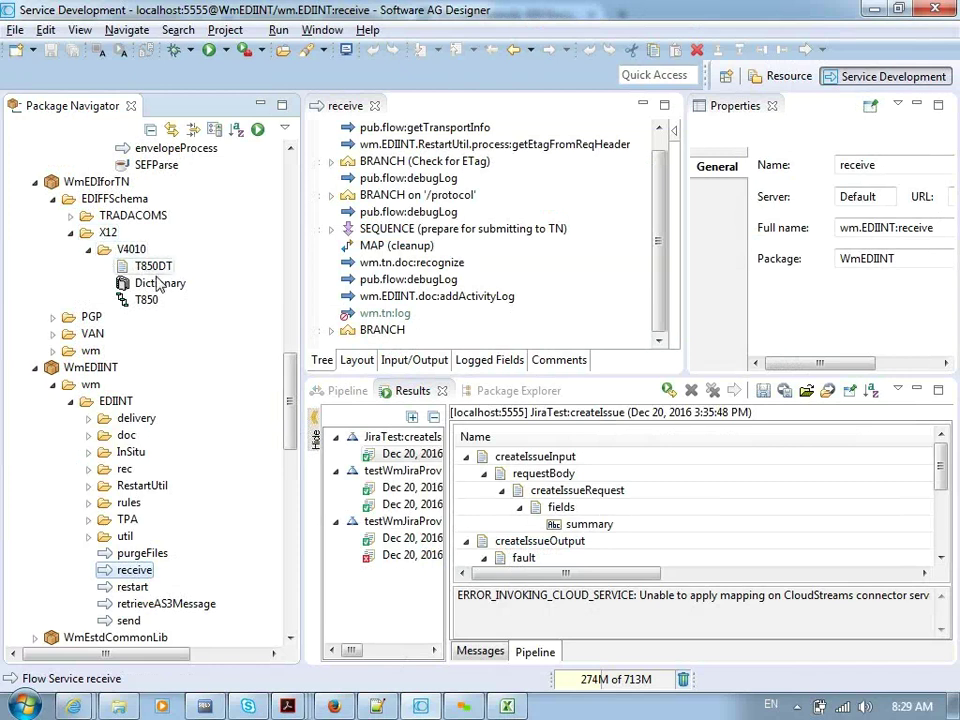
pyautogui.click(110, 181)
pyautogui.rightClick(118, 182)
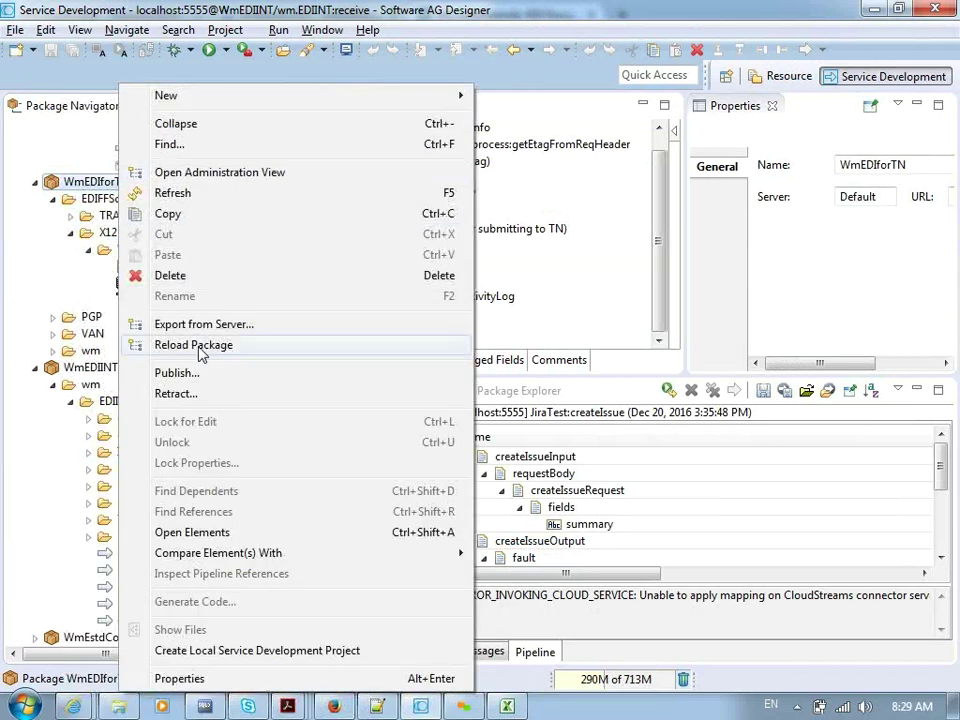
pyautogui.click(250, 346)
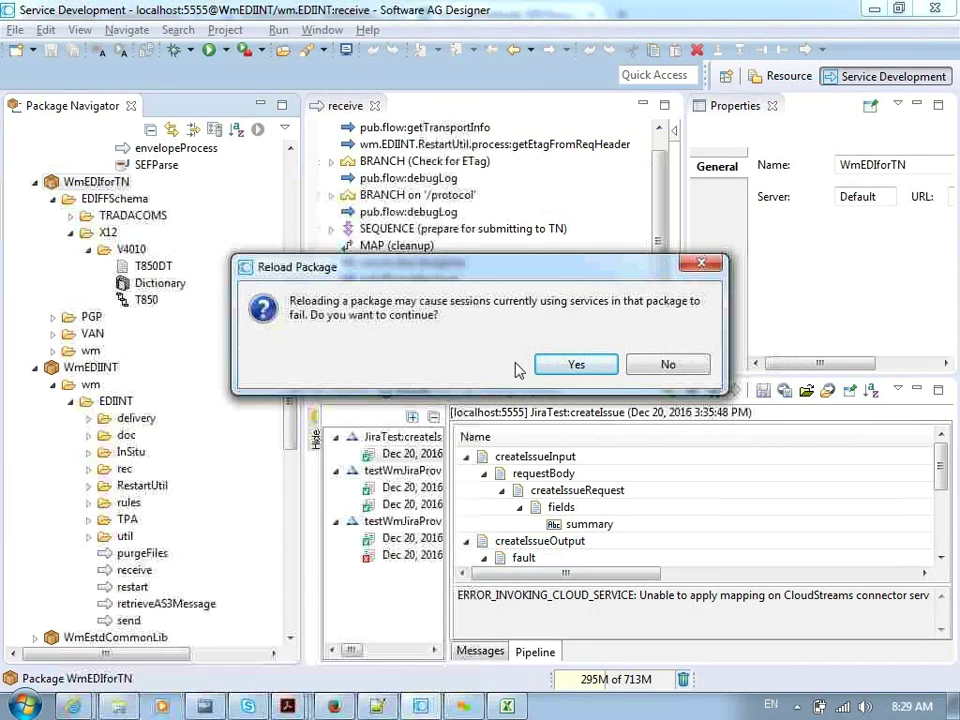
pyautogui.click(572, 366)
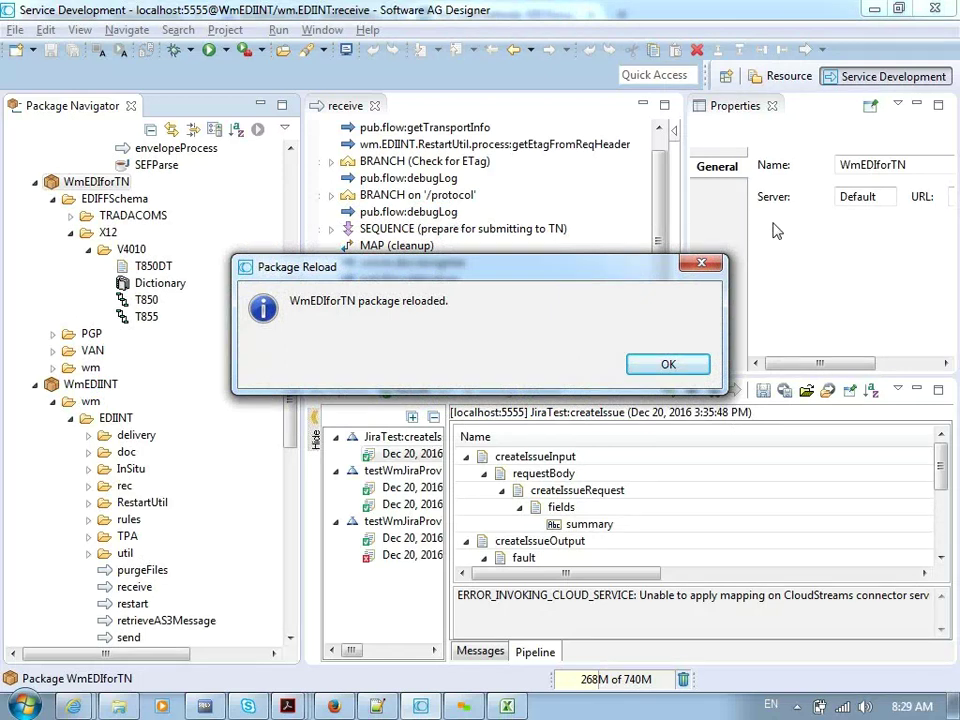
pyautogui.click(670, 364)
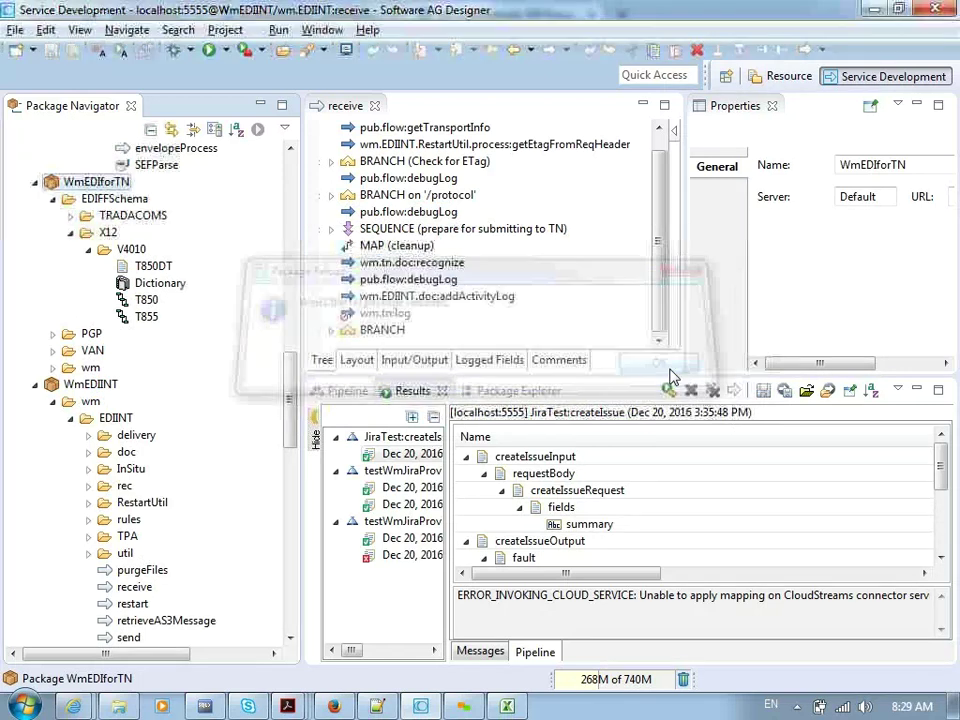
pyautogui.click(146, 316)
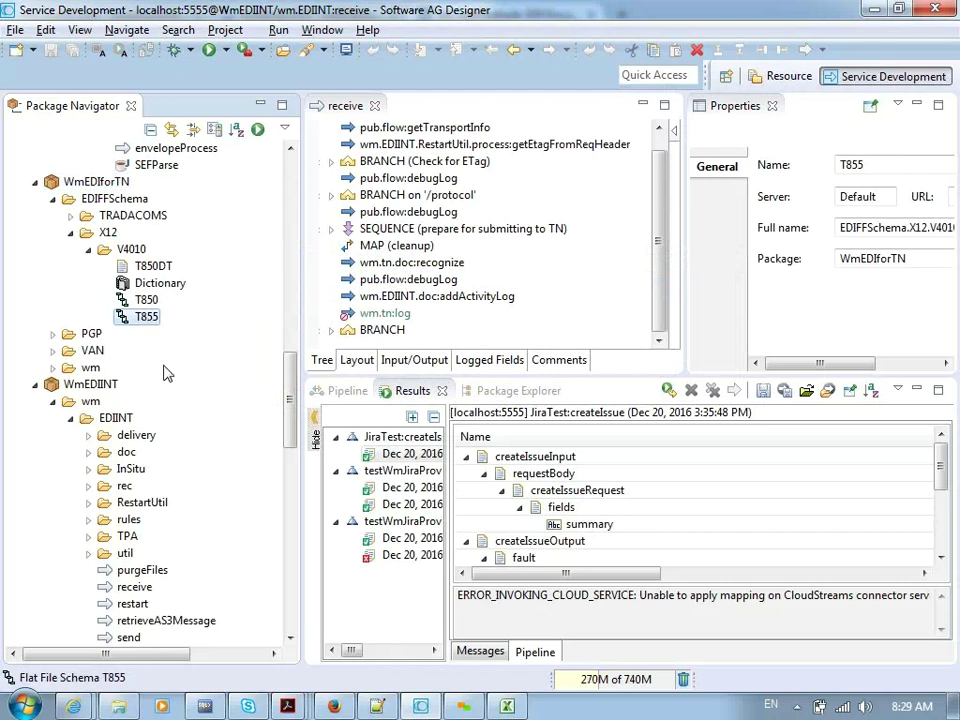
pyautogui.hotkey('alt', 'Tab')
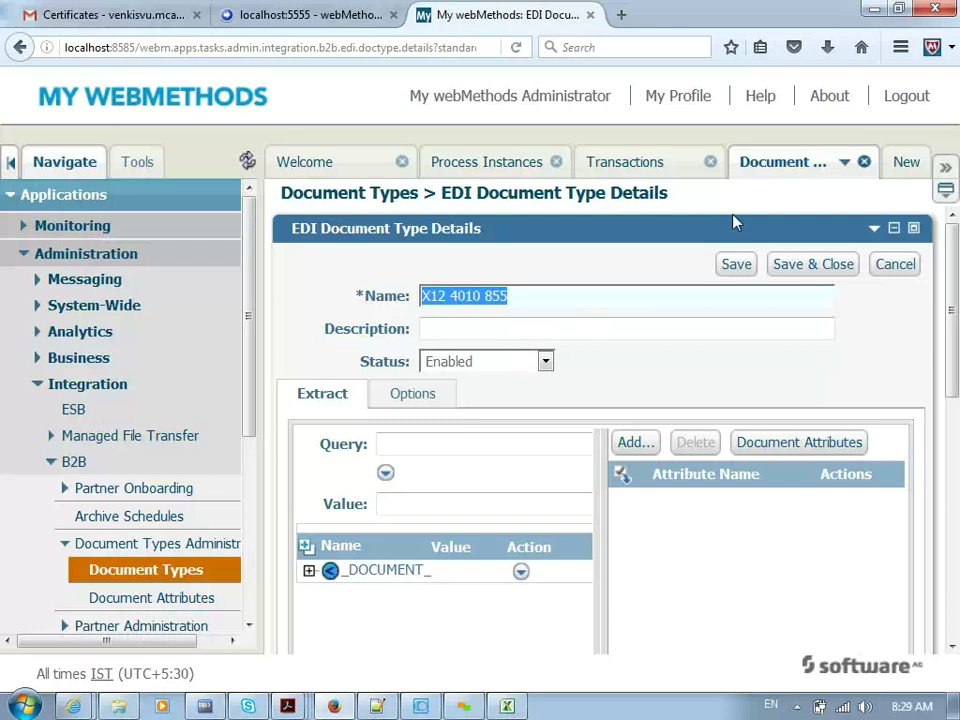
# Step: Close the Document Types, Transactions and Process Instances tabs in My webMethods
pyautogui.click(865, 162)
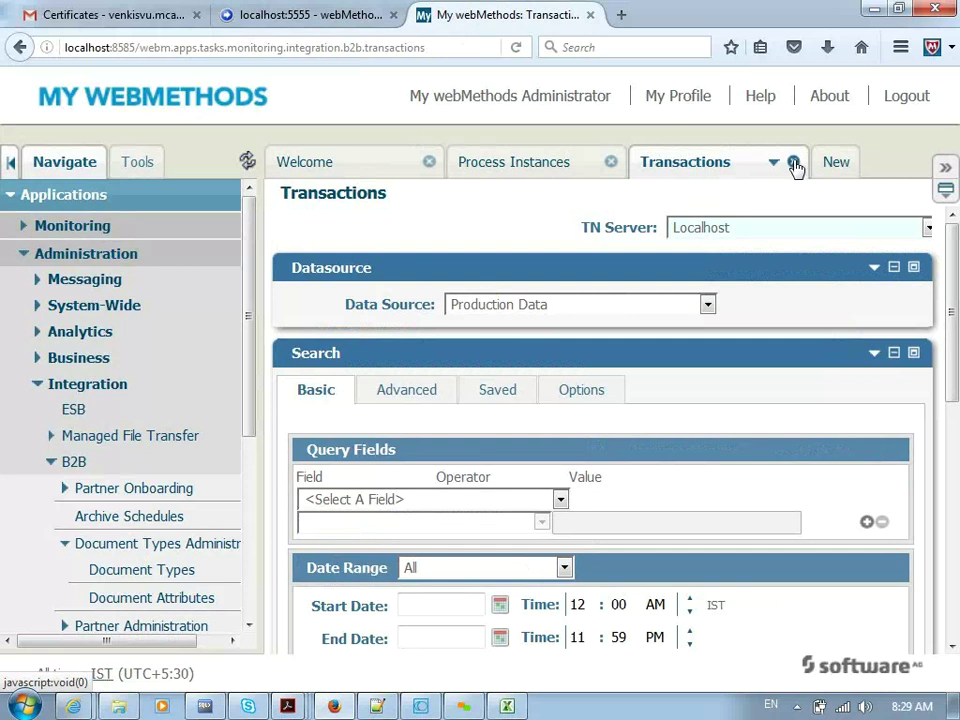
pyautogui.click(793, 162)
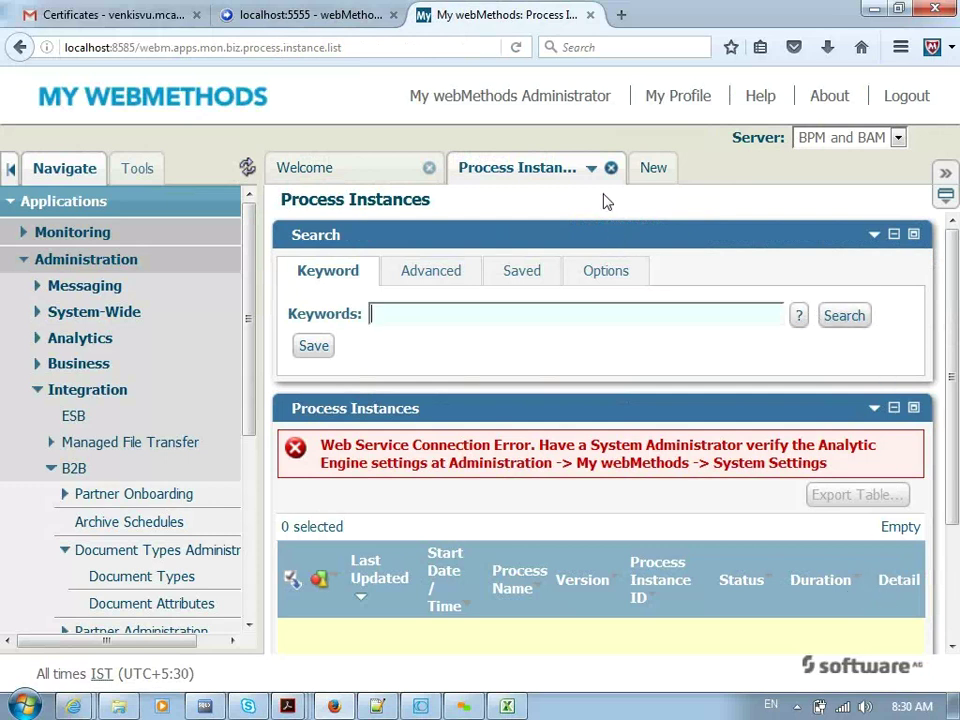
pyautogui.click(612, 169)
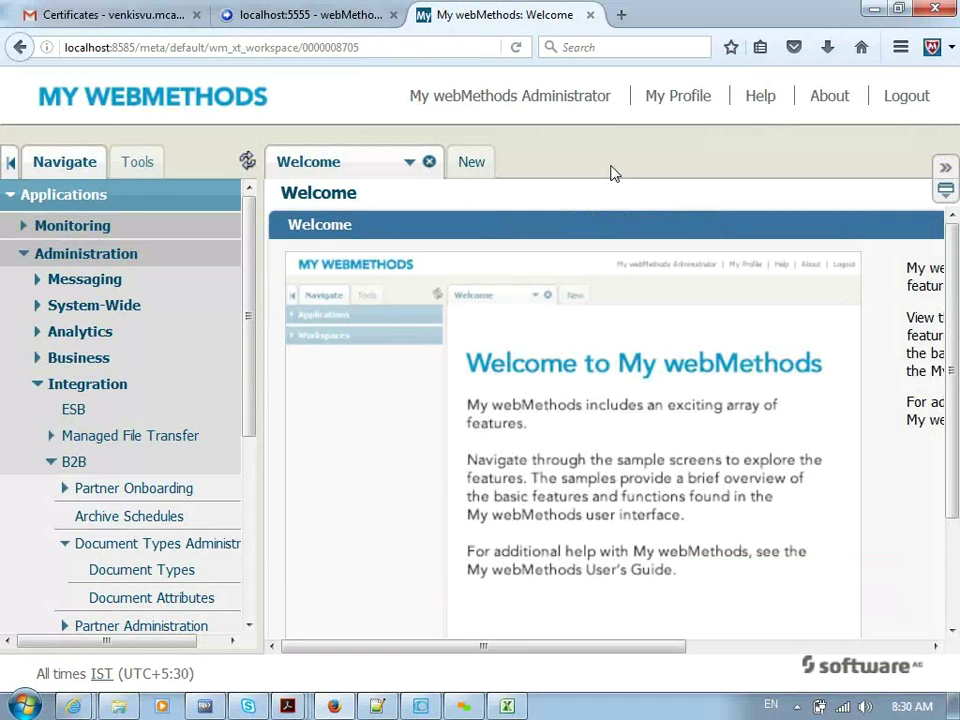
# Step: Zoom the browser page out three steps, then back to normal size
pyautogui.hotkey('ctrl', '-')
pyautogui.hotkey('ctrl', '-')
pyautogui.hotkey('ctrl', '-')
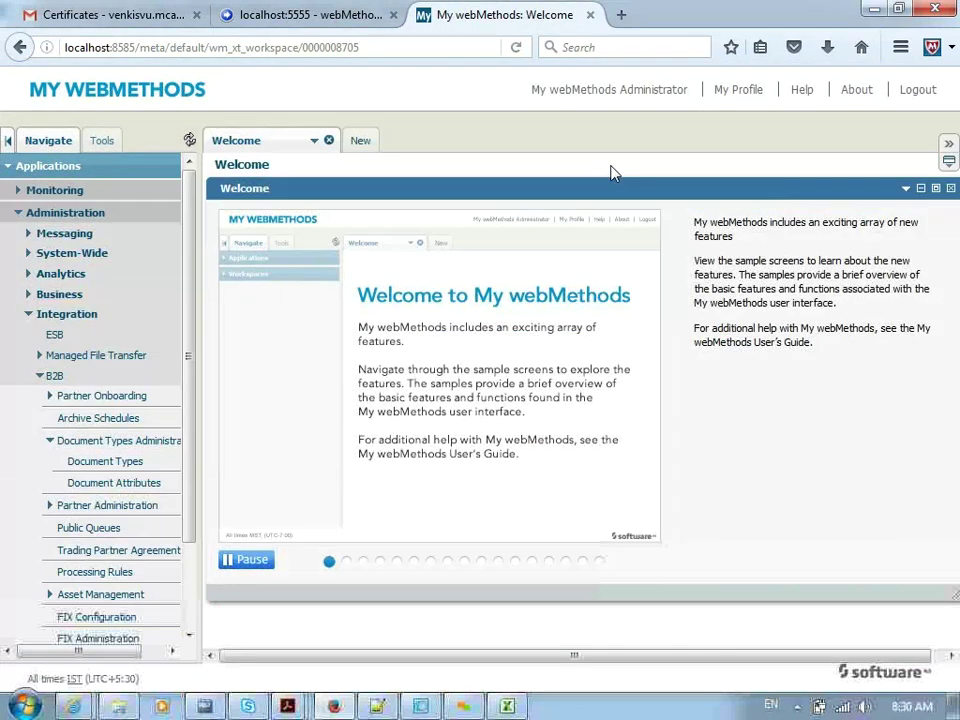
pyautogui.hotkey('ctrl', '-')
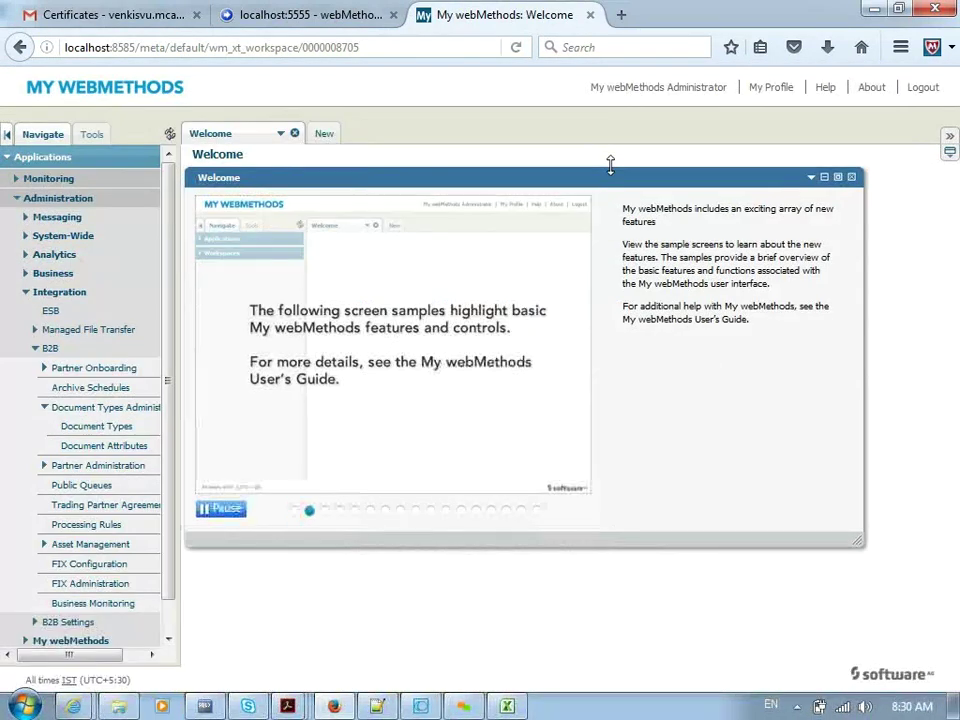
pyautogui.hotkey('ctrl', '-')
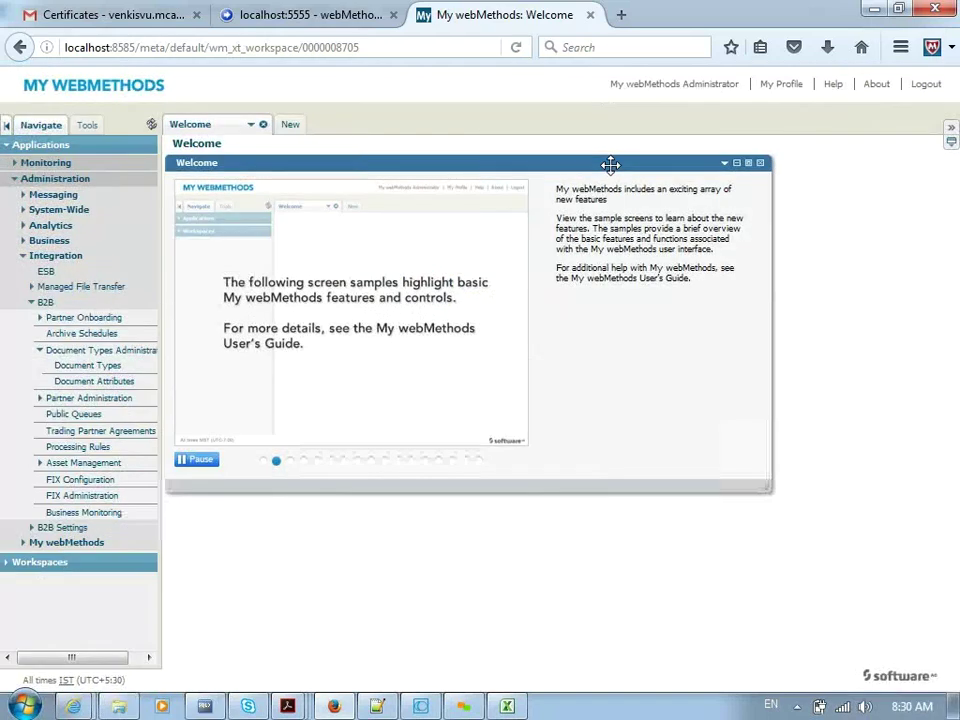
pyautogui.hotkey('ctrl', '+')
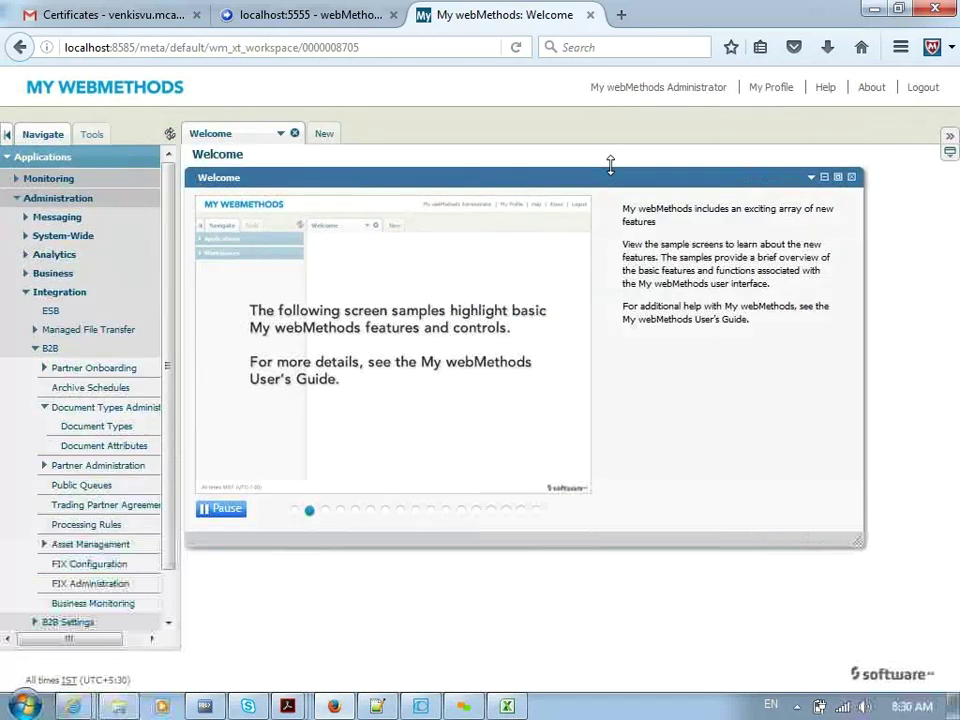
pyautogui.hotkey('ctrl', '+')
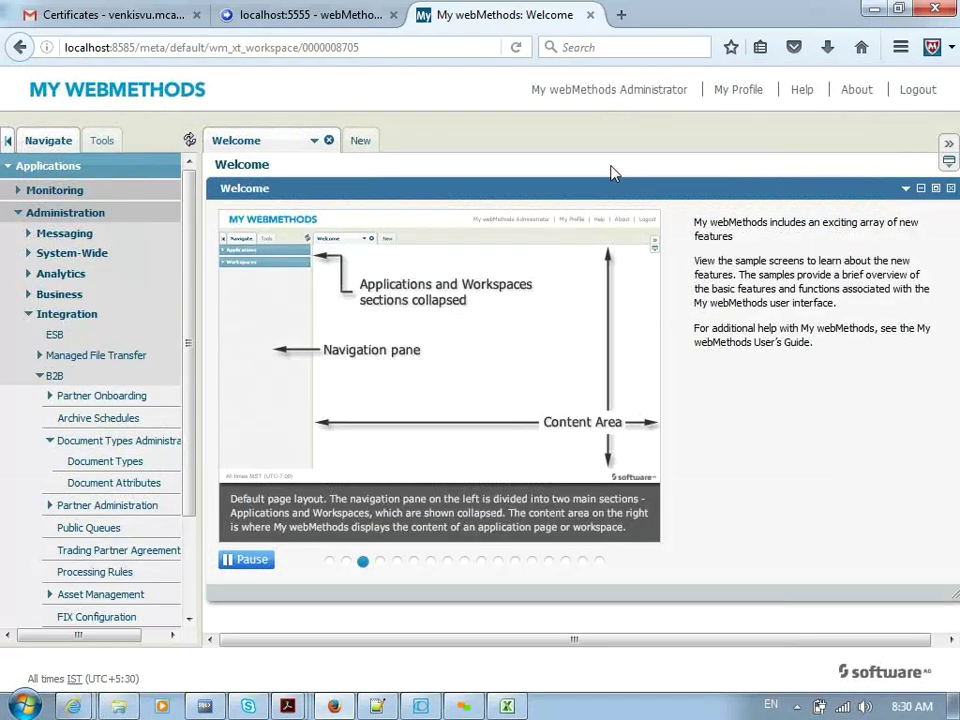
# Step: Expand Integration > B2B > Partner Administration in the navigation tree and open Partner Profiles
pyautogui.click(28, 316)
pyautogui.click(28, 316)
pyautogui.moveTo(185, 284); pyautogui.dragTo(193, 326)
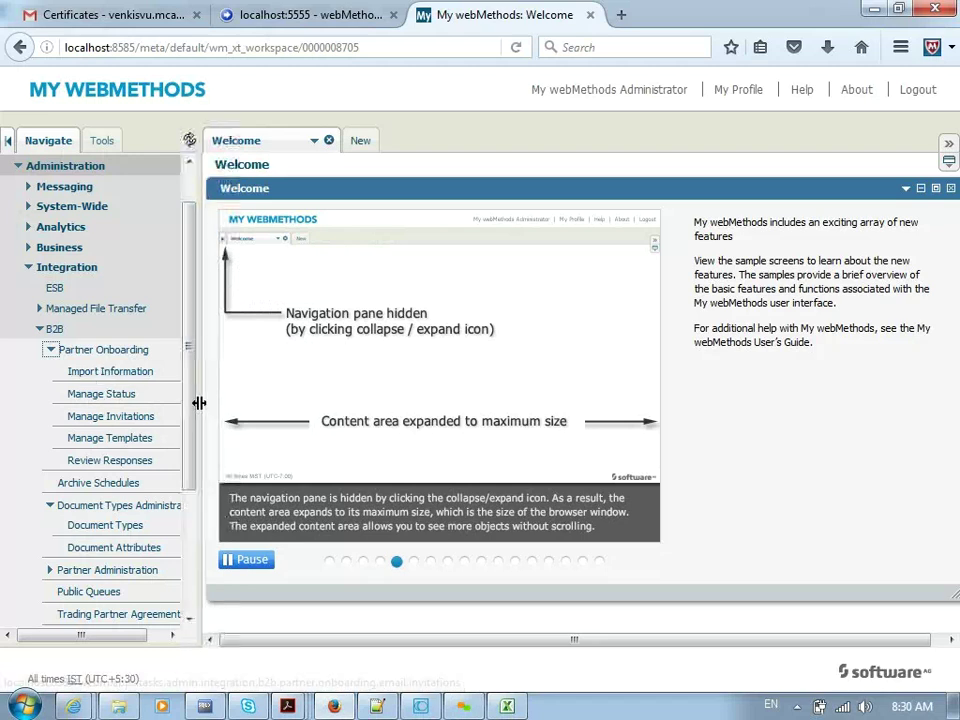
pyautogui.scroll(-3, 195, 400)
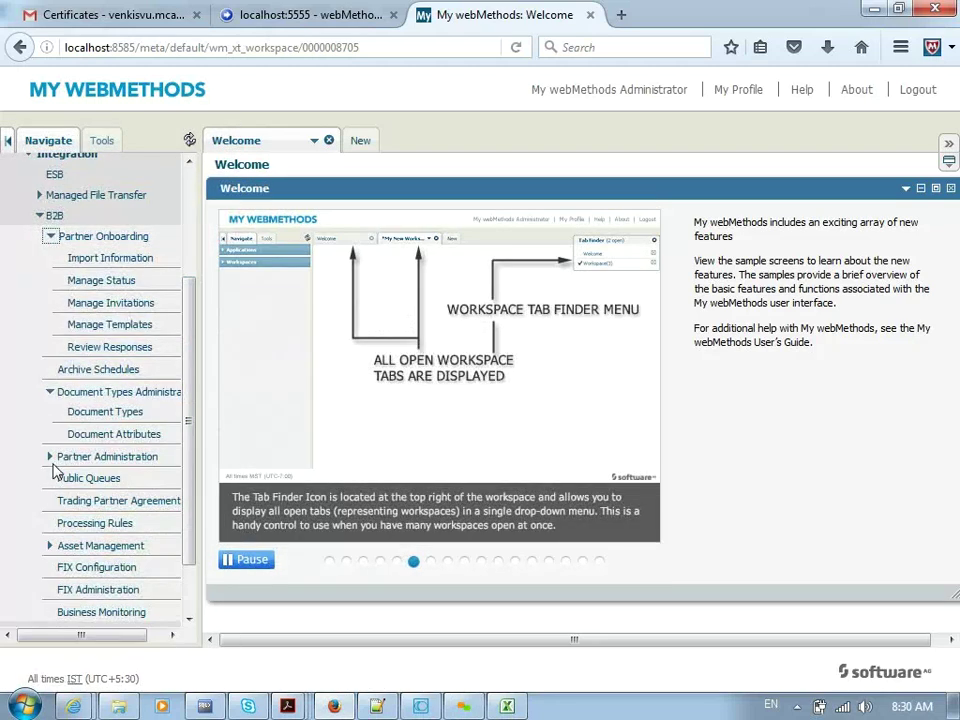
pyautogui.click(48, 456)
pyautogui.scroll(-1, 193, 418)
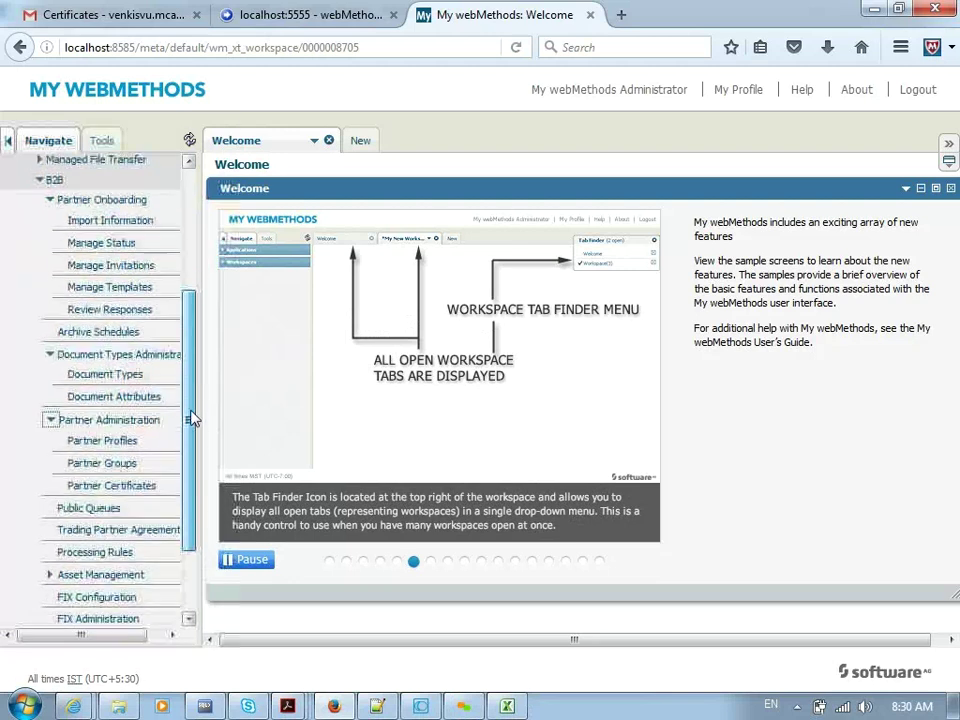
pyautogui.scroll(-1, 193, 418)
pyautogui.click(115, 397)
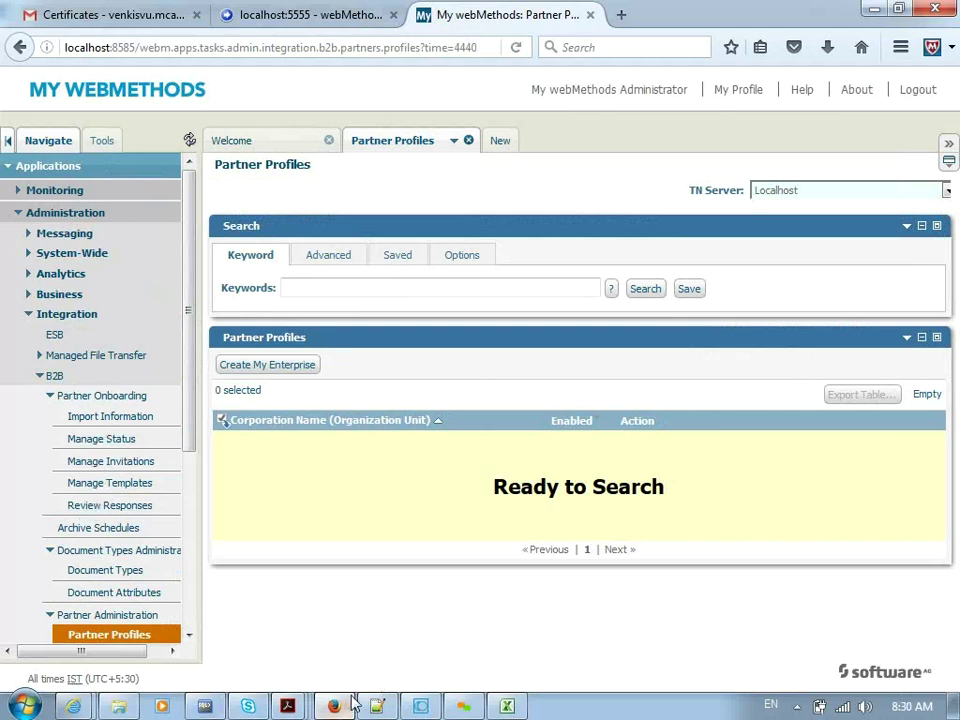
# Step: Reopen Partner Profiles and start a new profile with Create My Enterprise
pyautogui.moveTo(304, 707)
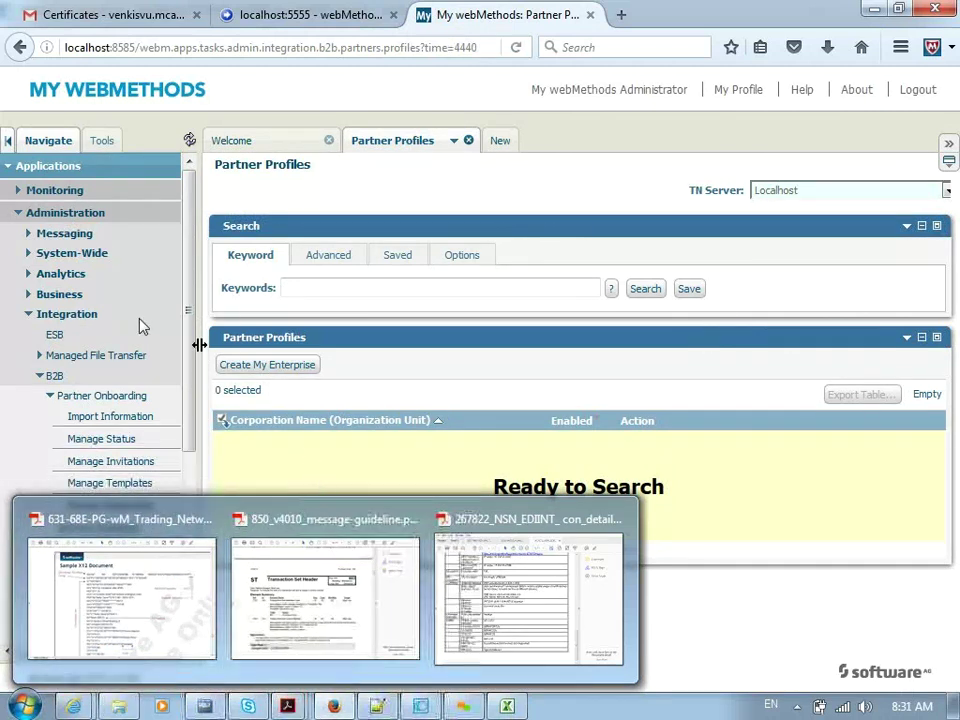
pyautogui.scroll(-1, 184, 306)
pyautogui.scroll(-2, 198, 342)
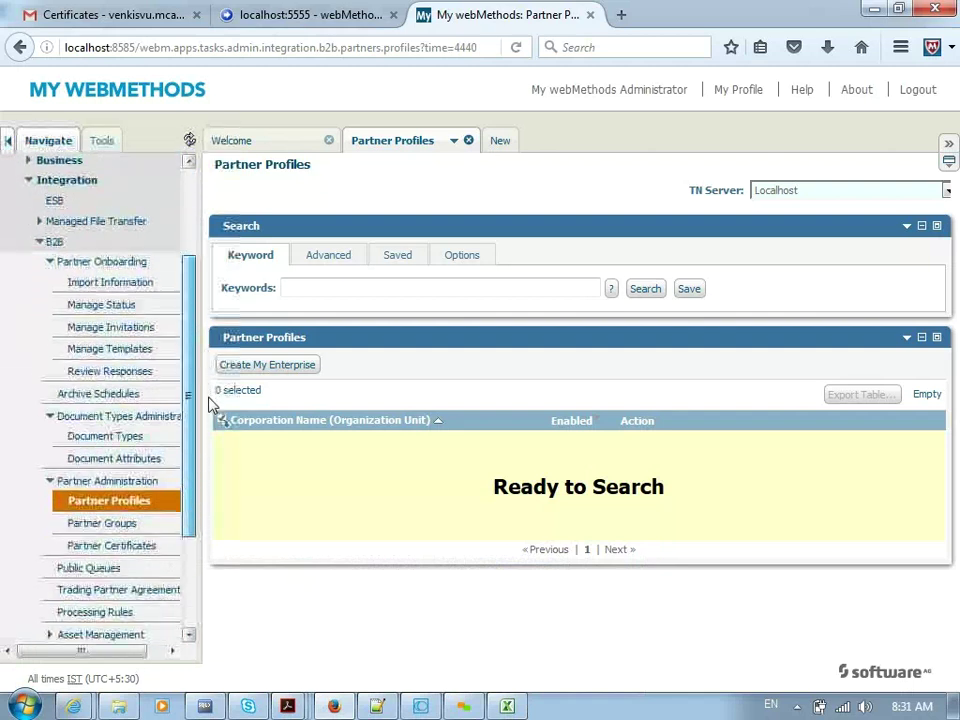
pyautogui.click(127, 496)
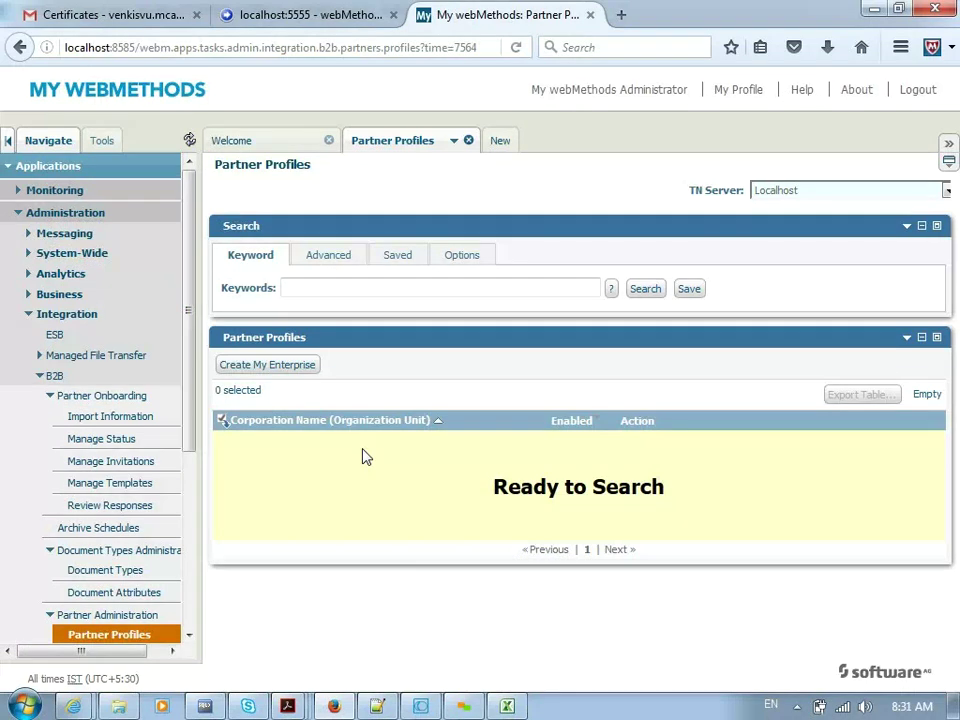
pyautogui.click(285, 366)
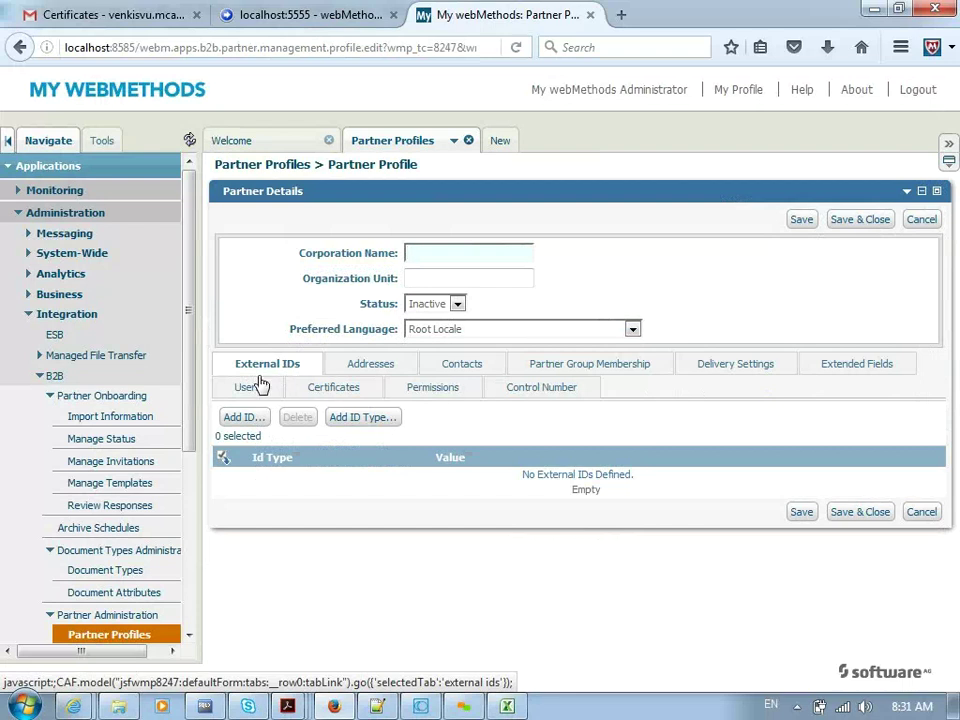
# Step: Add a new external ID with type EDIINT AS2 and value 1234, moving the dialog upward
pyautogui.click(242, 417)
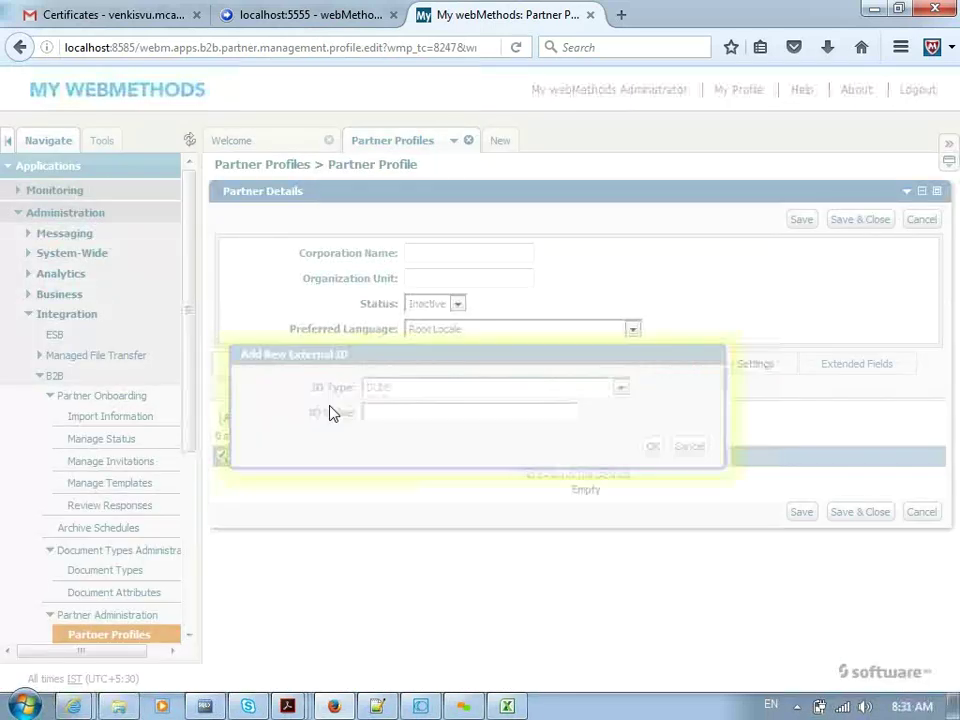
pyautogui.click(621, 390)
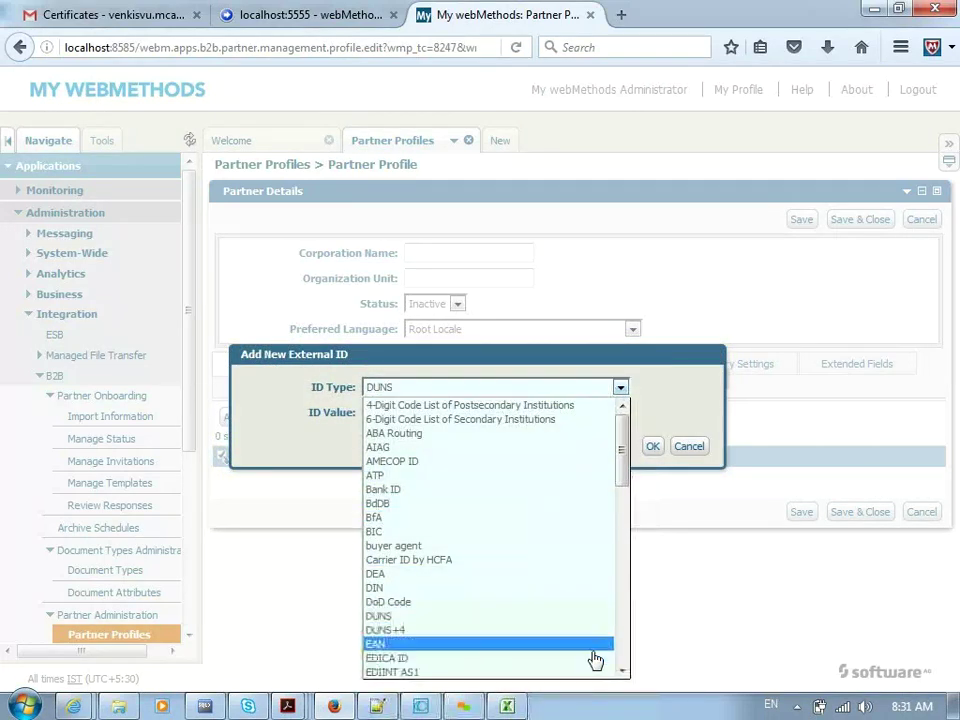
pyautogui.scroll(-2, 621, 671)
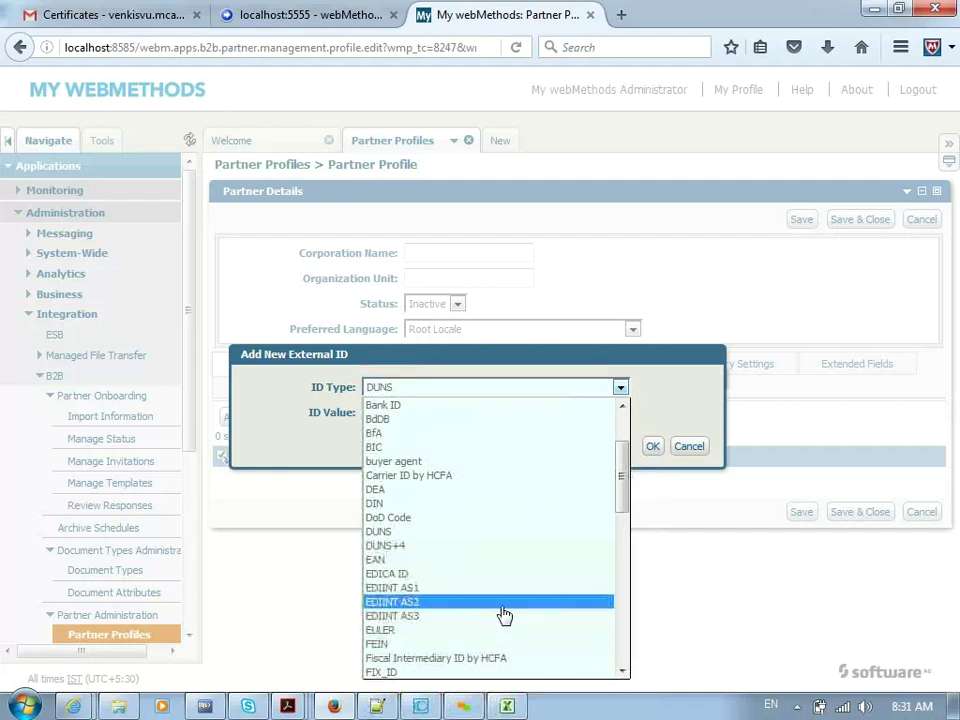
pyautogui.click(505, 603)
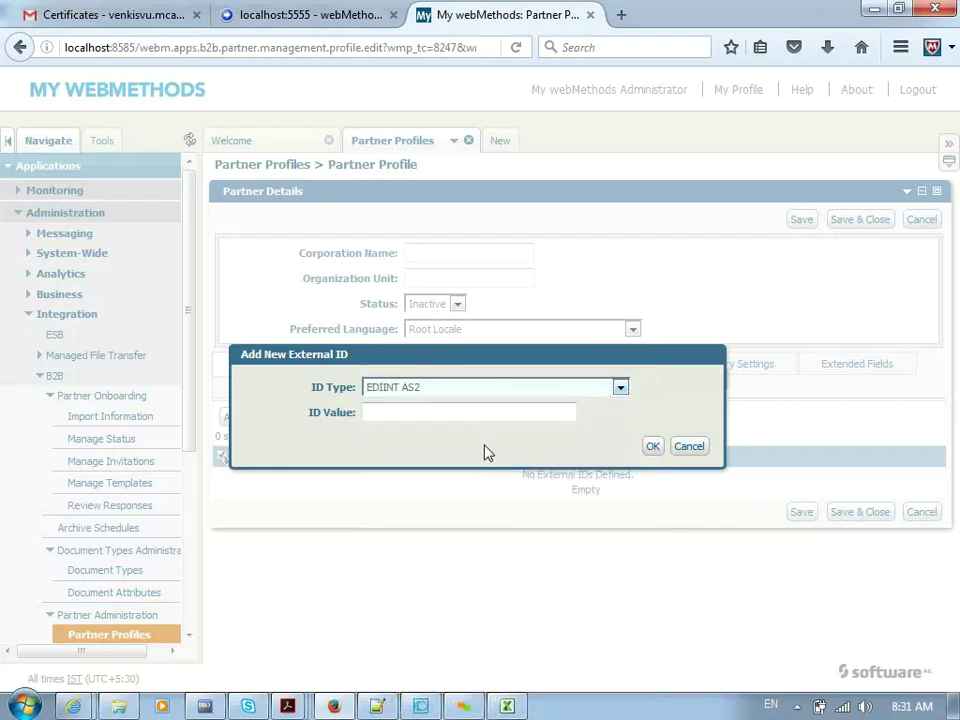
pyautogui.click(517, 411)
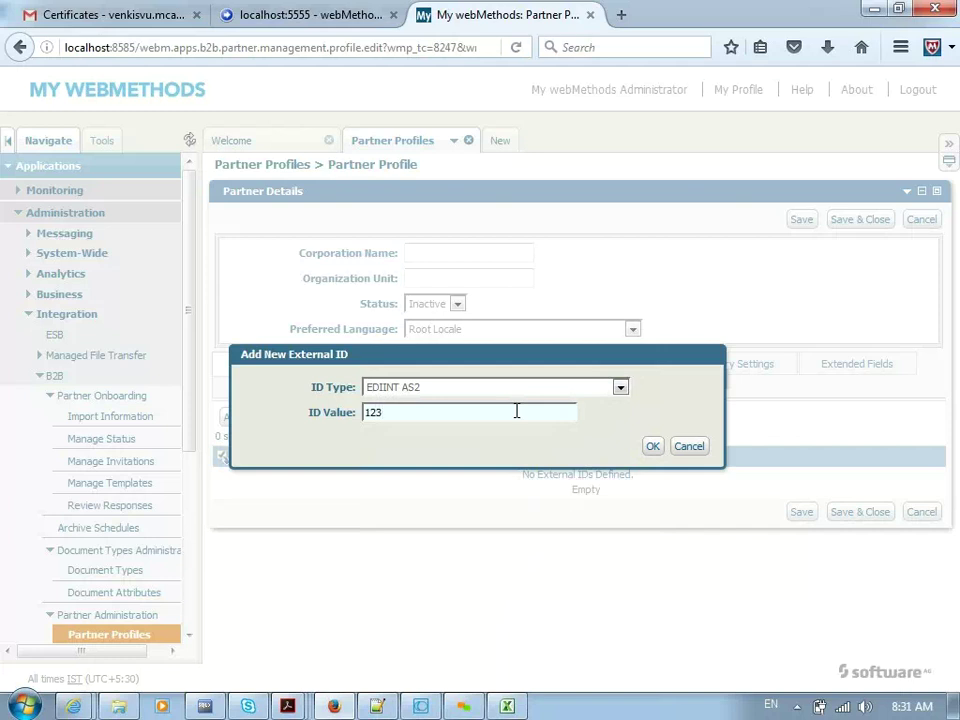
pyautogui.click(651, 447)
pyautogui.moveTo(604, 360); pyautogui.dragTo(544, 171)
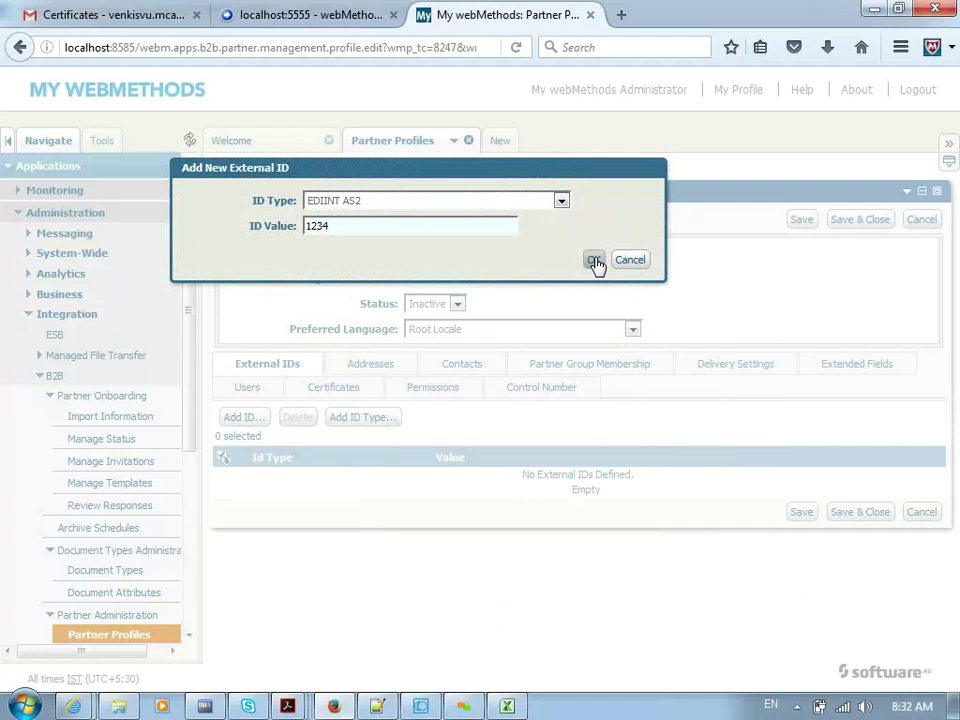
pyautogui.click(595, 261)
# Step: Search Google in a new tab for 'DUNS company', then close the results tab
pyautogui.click(621, 15)
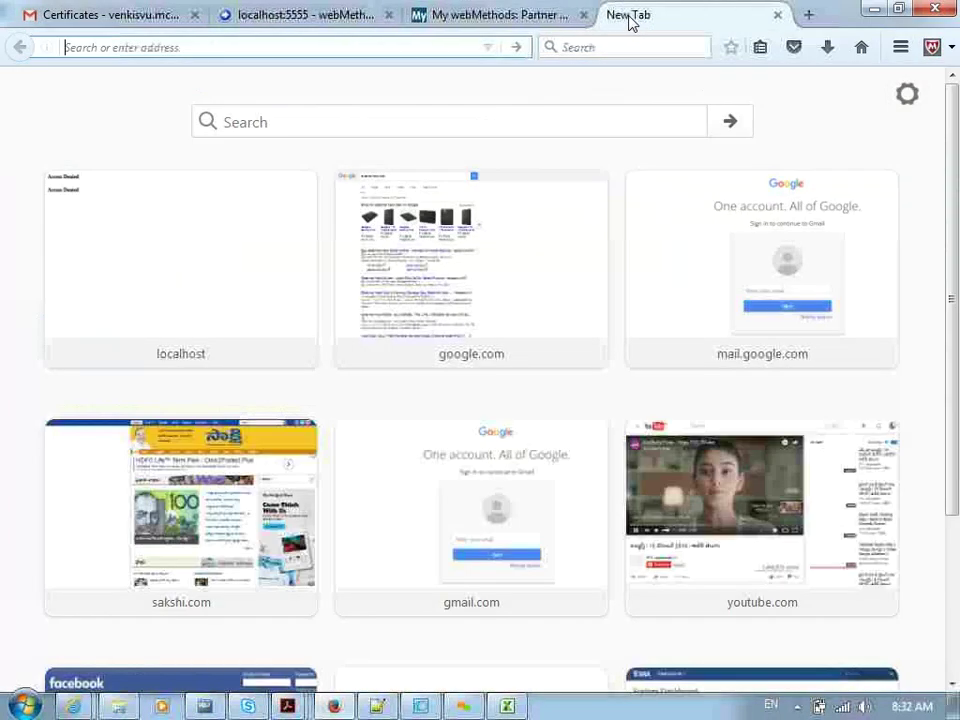
pyautogui.click(409, 40)
pyautogui.write('DUNS')
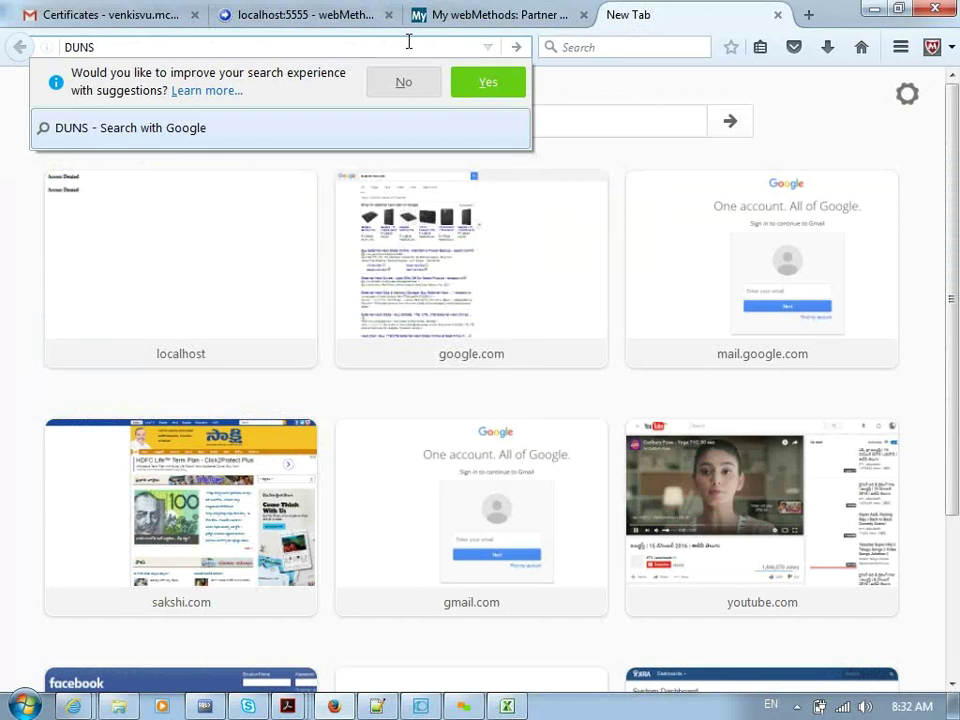
pyautogui.write(' bra')
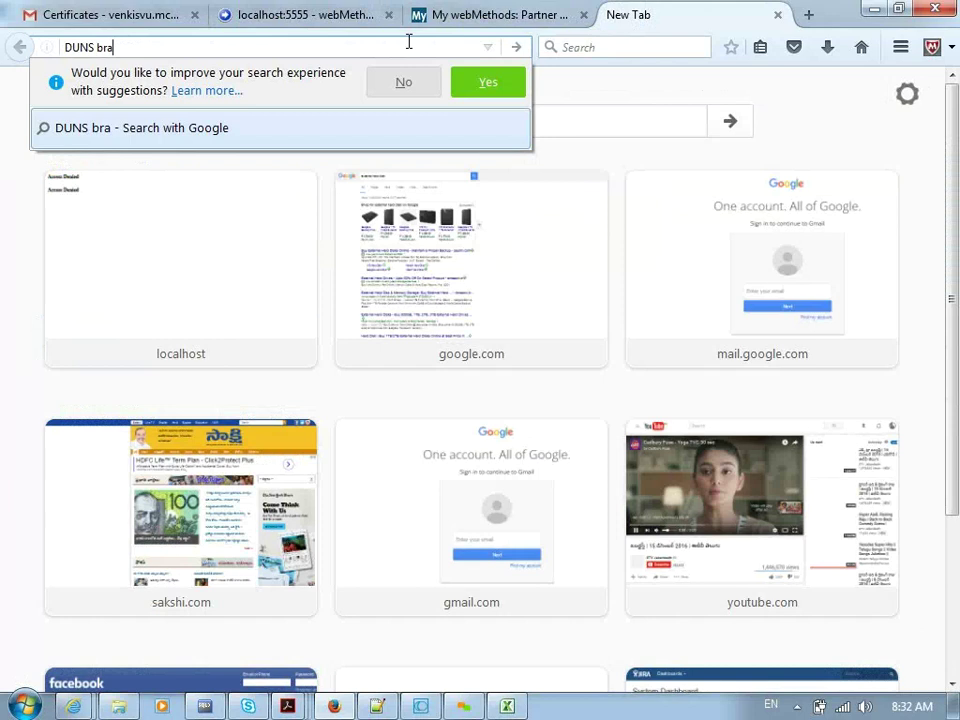
pyautogui.press('BackSpace')
pyautogui.press('BackSpace')
pyautogui.press('BackSpace')
pyautogui.press('BackSpace')
pyautogui.write('company')
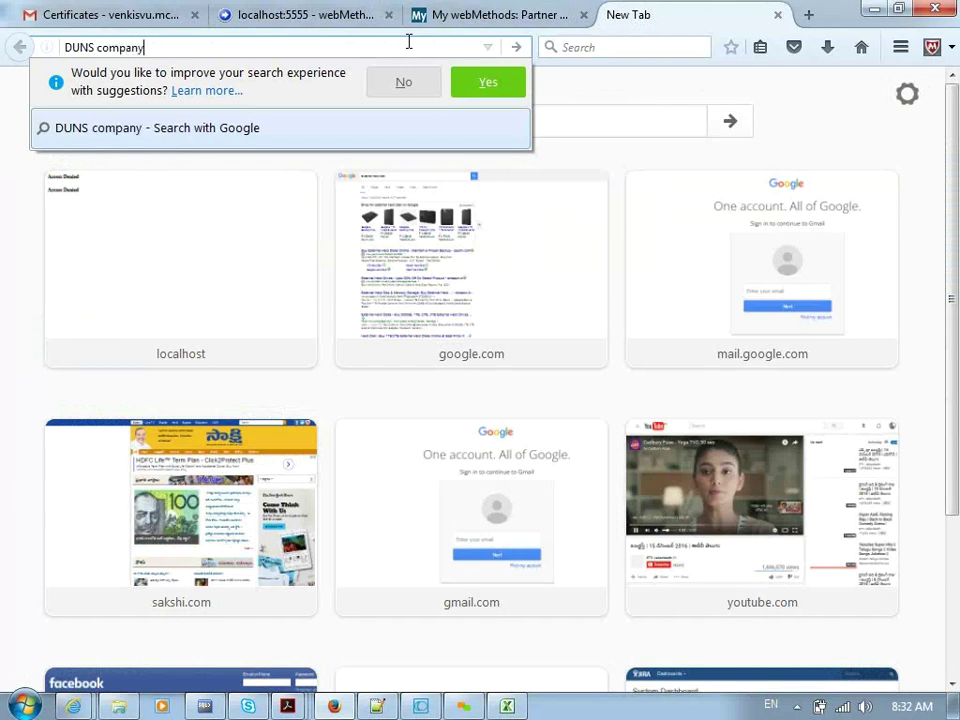
pyautogui.press('Return')
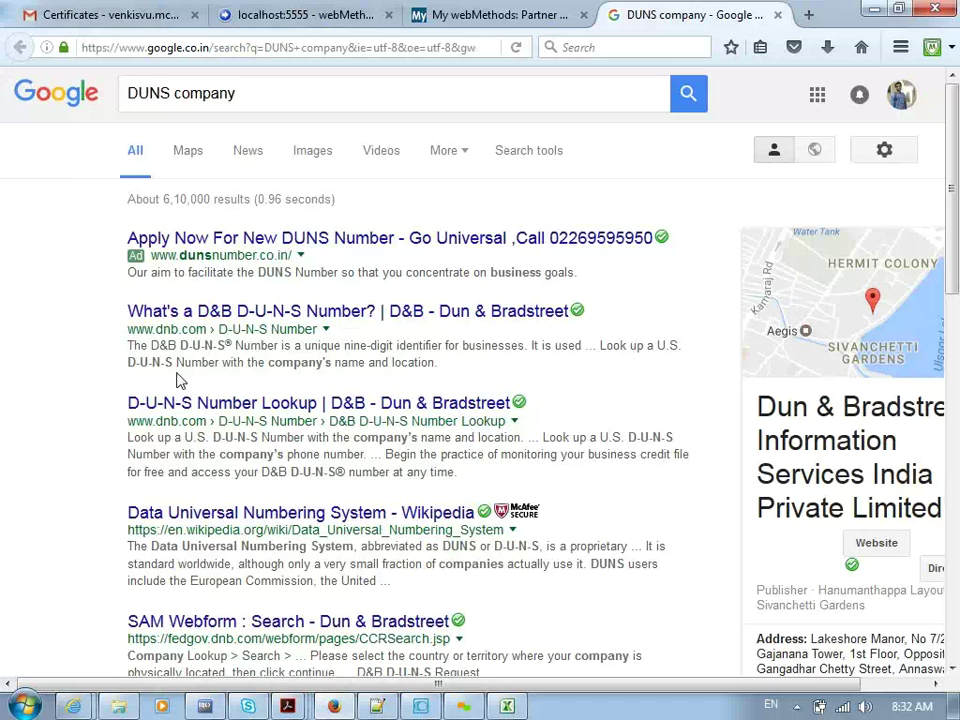
pyautogui.hotkey('alt', 'Tab')
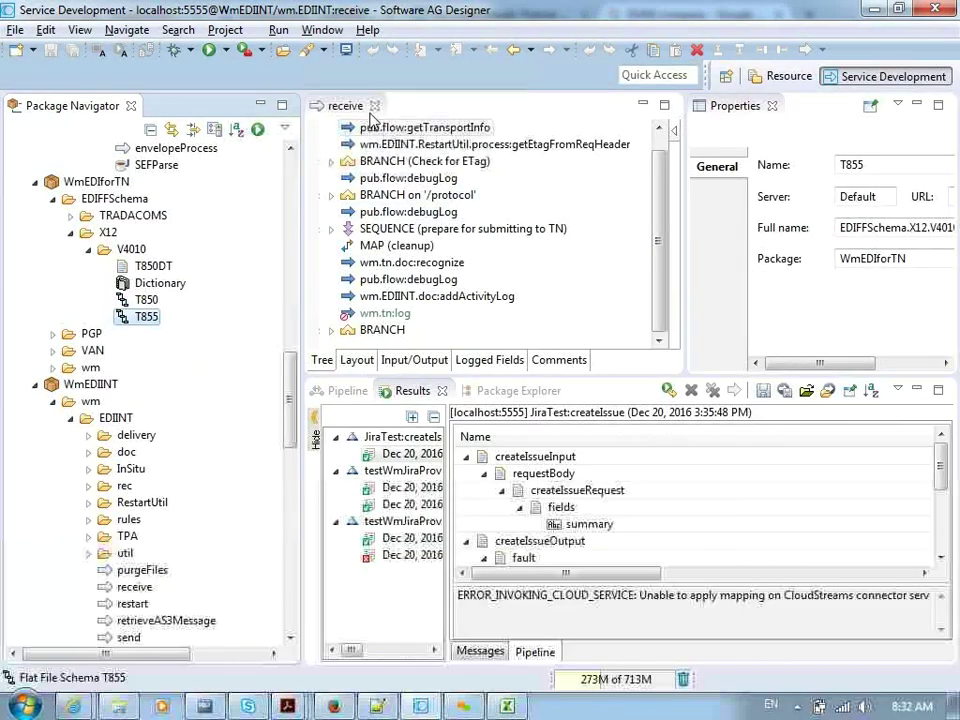
pyautogui.hotkey('alt', 'Tab')
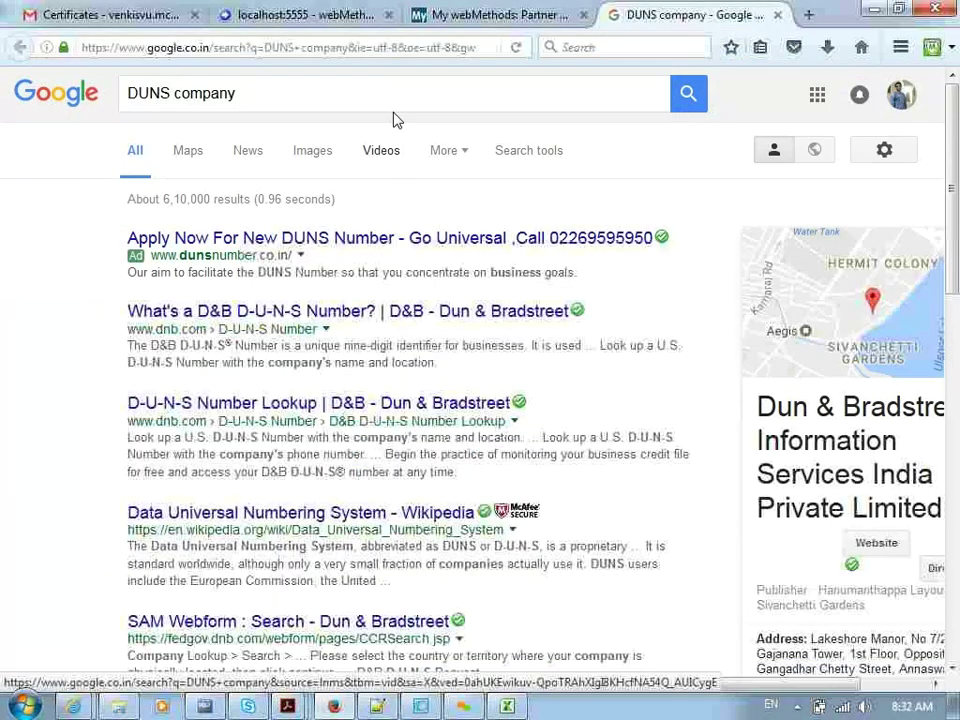
pyautogui.click(777, 15)
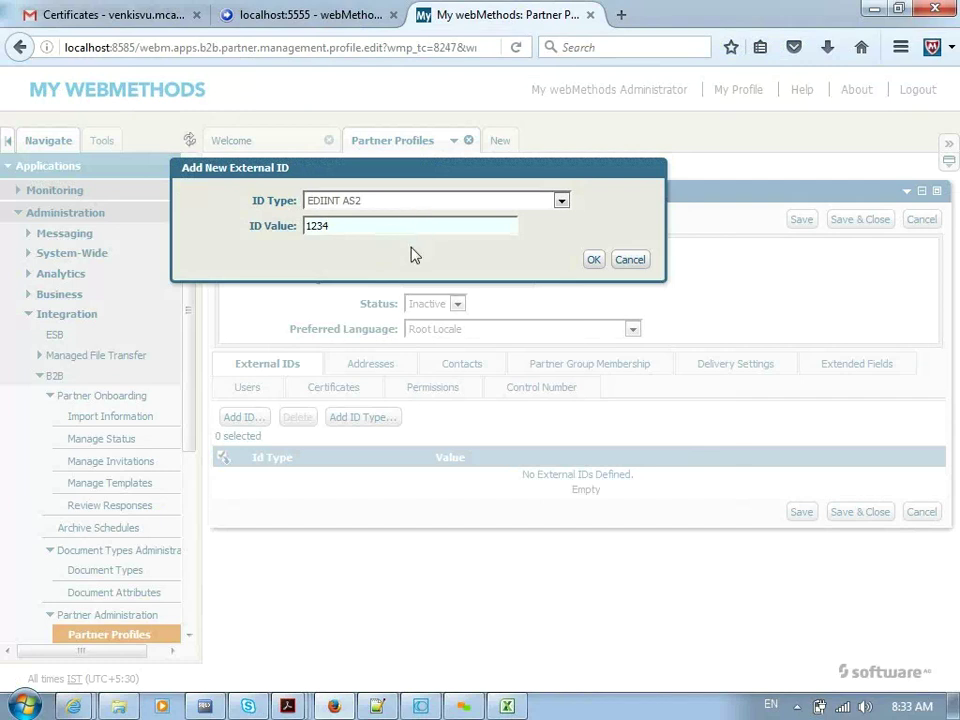
# Step: Confirm external ID EDIINT AS2 1234, then view Addresses, Contacts, Group Membership and Delivery Settings
pyautogui.doubleClick(317, 226)
pyautogui.click(592, 262)
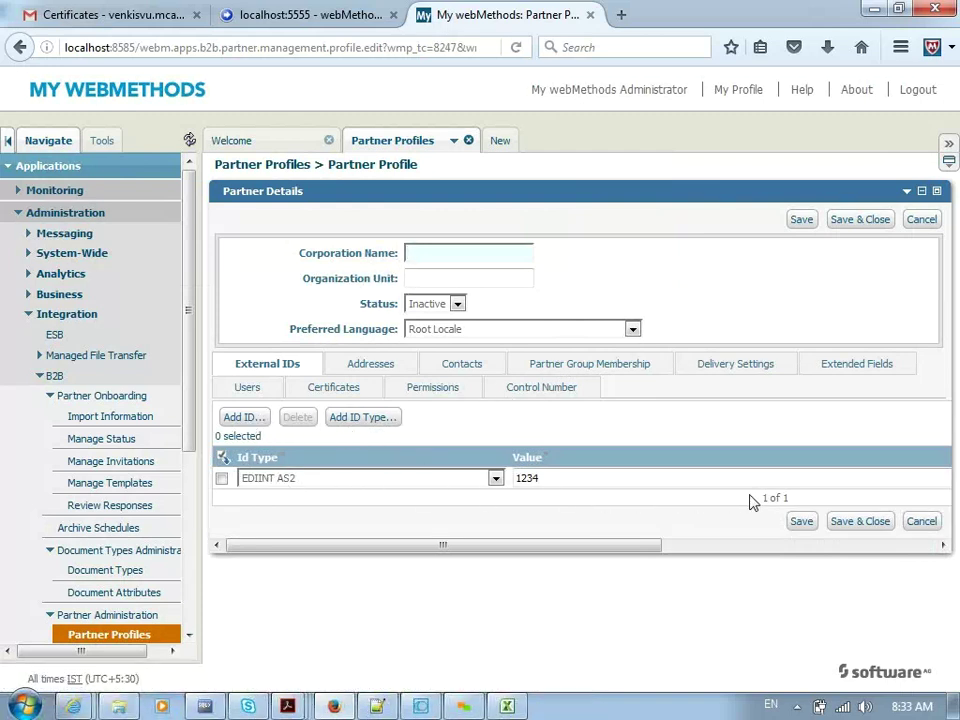
pyautogui.click(384, 367)
pyautogui.click(471, 377)
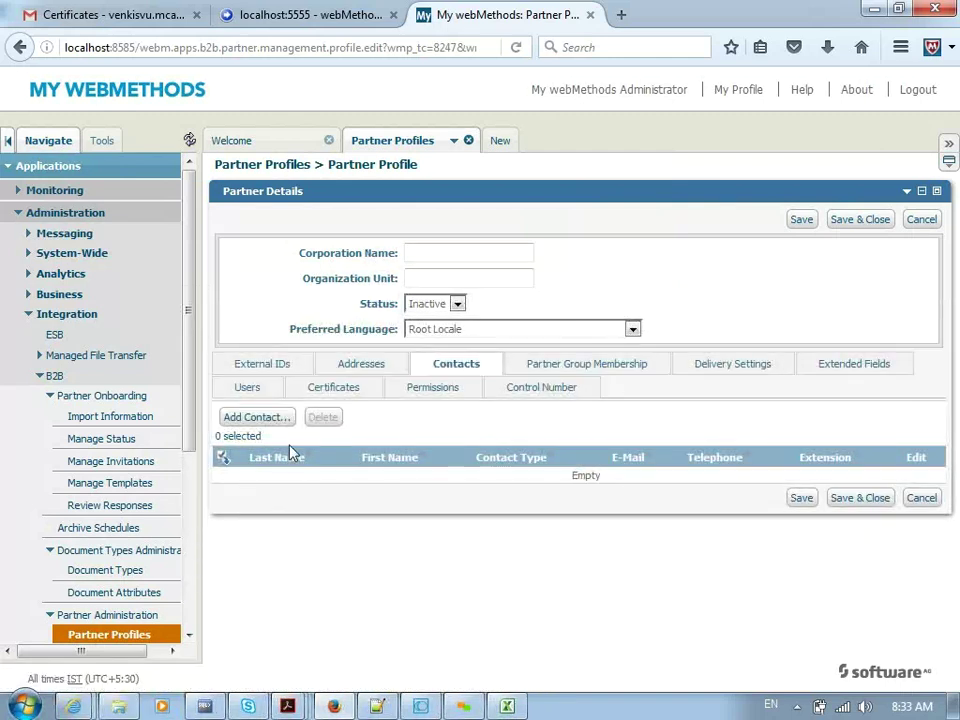
pyautogui.click(595, 368)
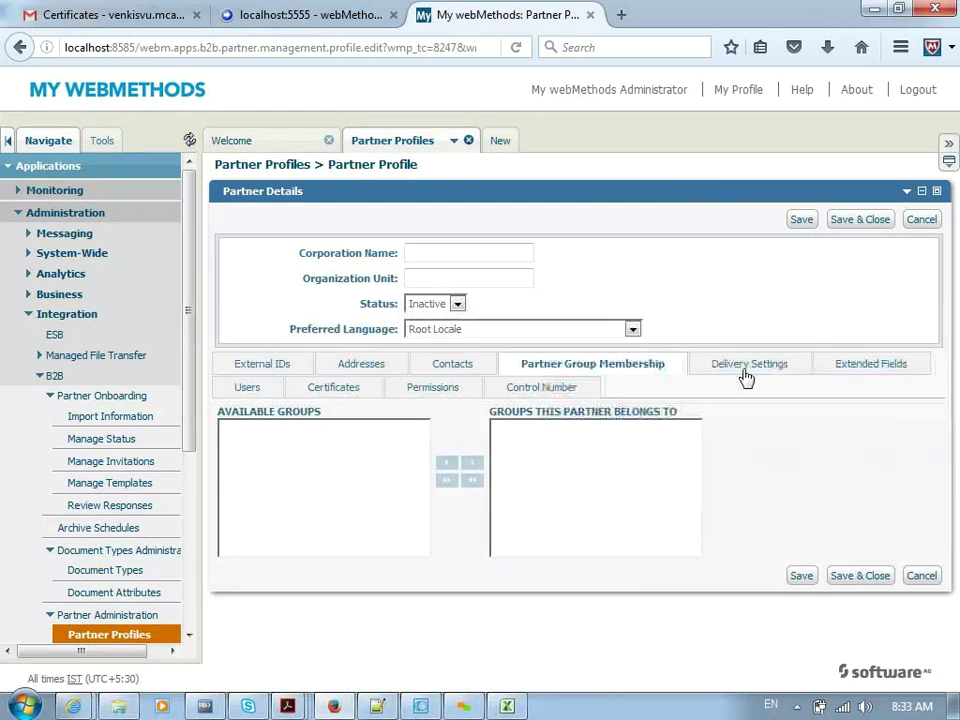
pyautogui.click(752, 365)
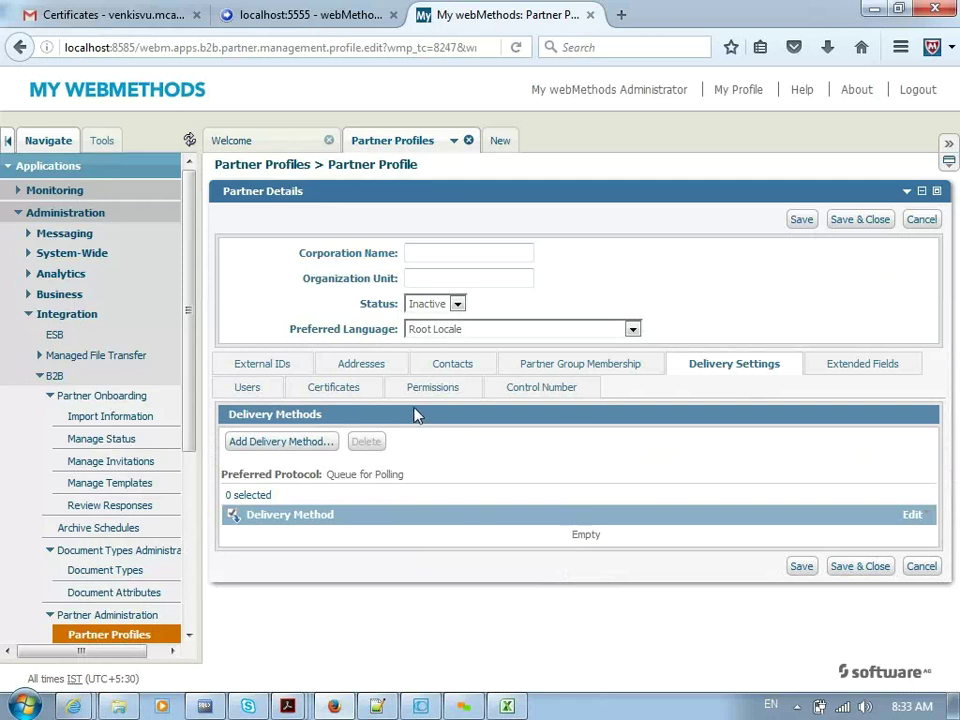
# Step: Add a Primary HTTP delivery method with host localhost and port 5555
pyautogui.click(301, 443)
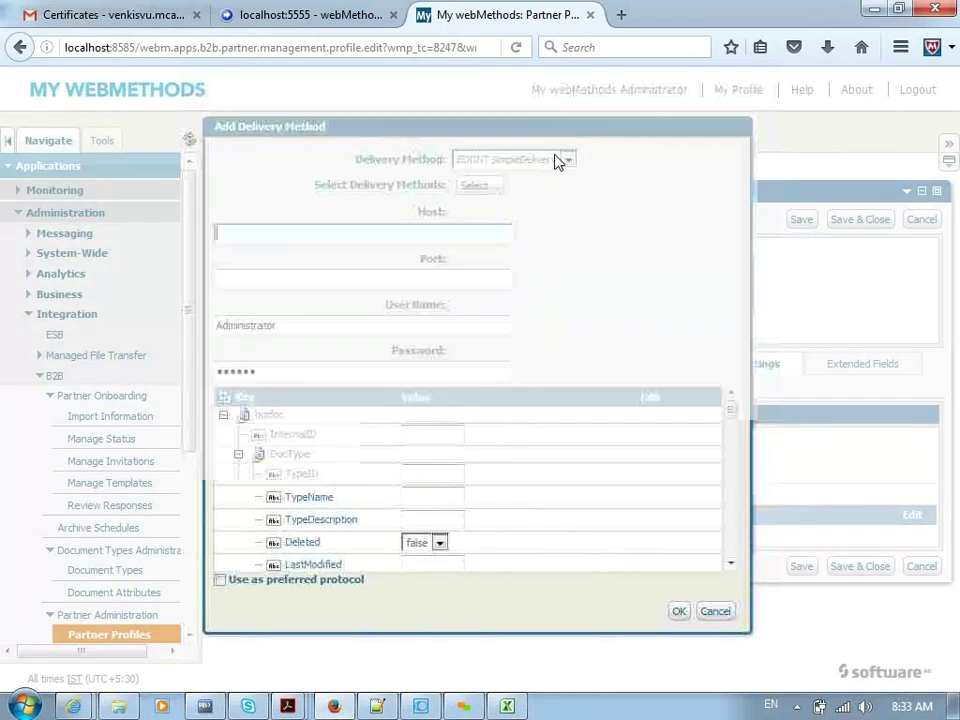
pyautogui.click(567, 163)
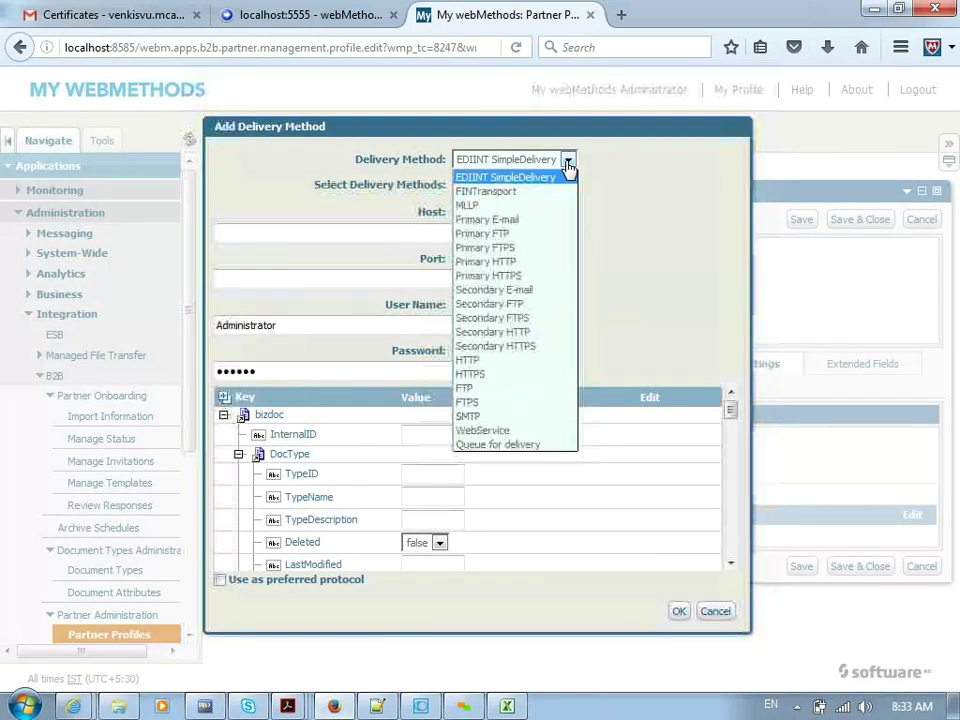
pyautogui.click(533, 268)
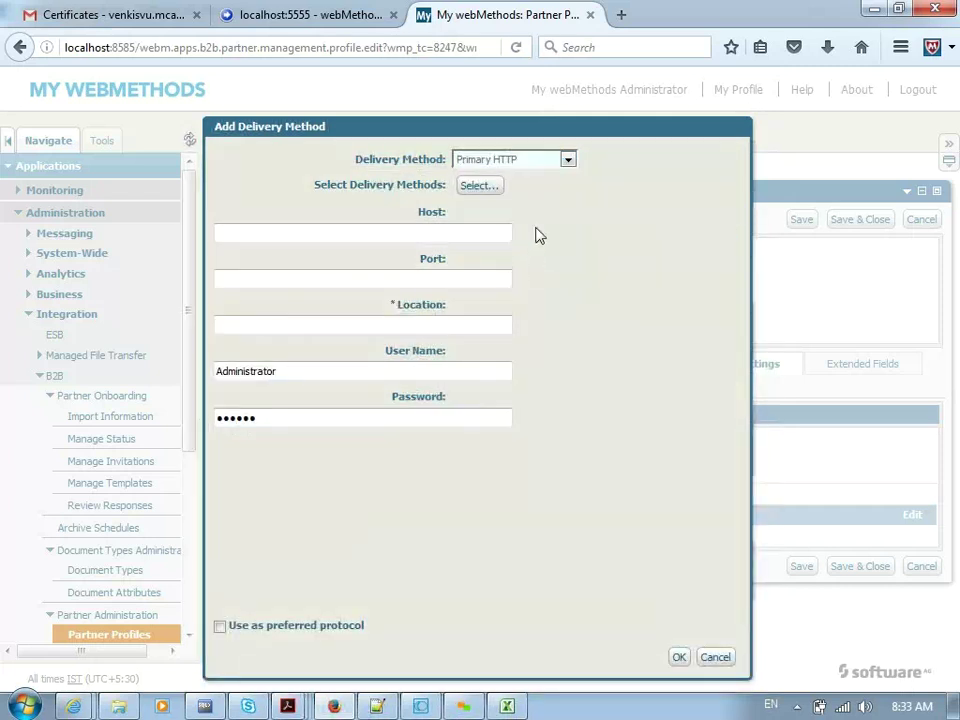
pyautogui.click(481, 232)
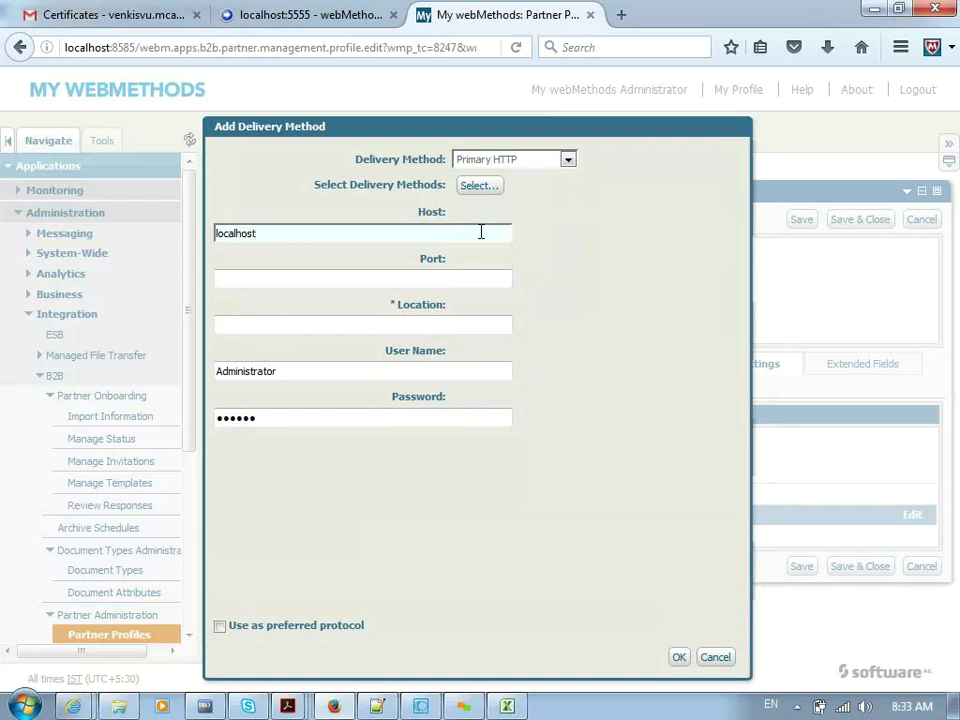
pyautogui.click(410, 280)
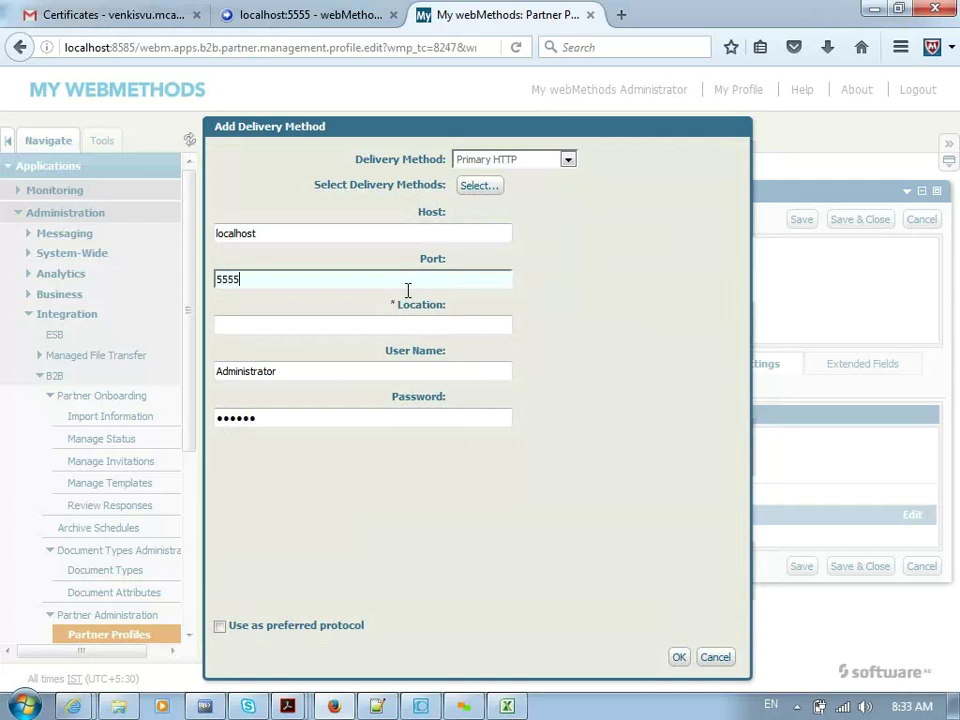
pyautogui.click(398, 320)
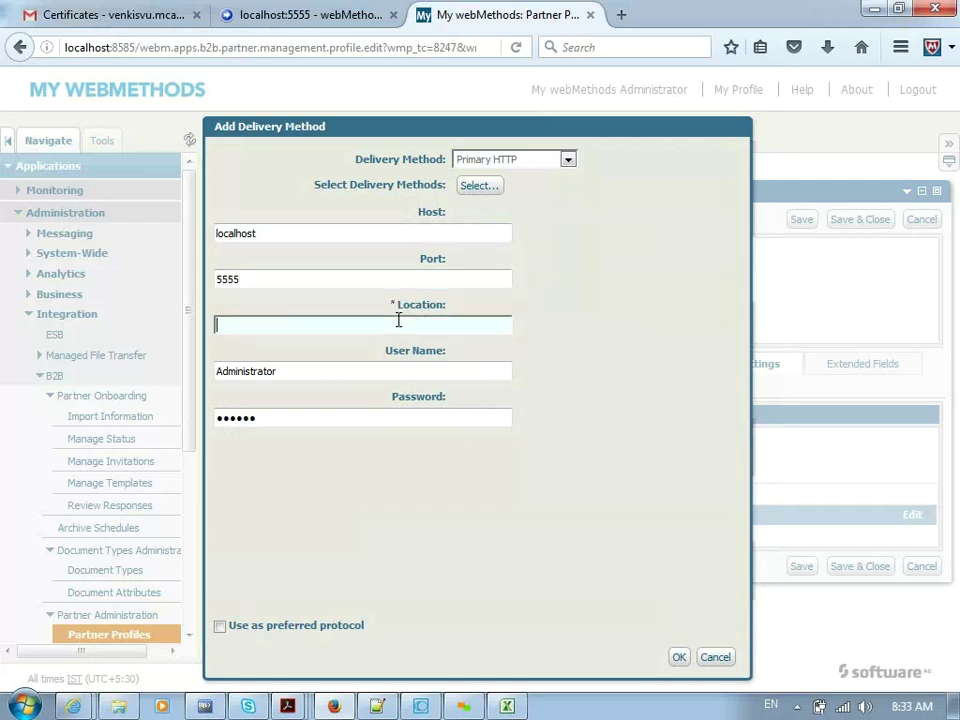
# Step: Paste the Designer service name wm.EDIINT:receive as the delivery location
pyautogui.hotkey('alt', 'Tab')
pyautogui.moveTo(291, 392); pyautogui.dragTo(288, 418)
pyautogui.click(138, 483)
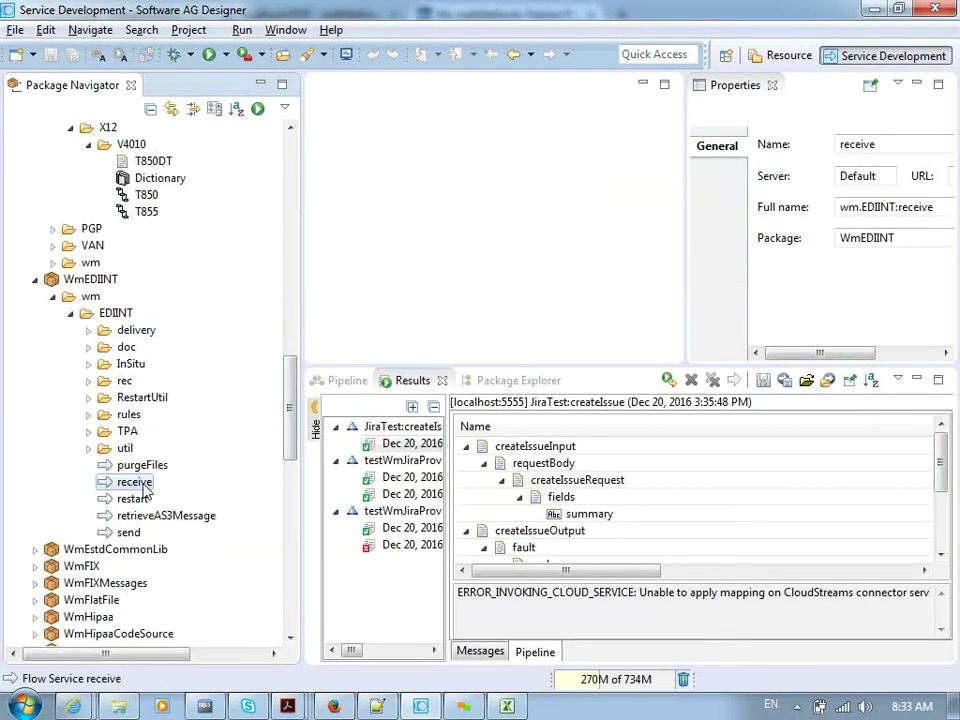
pyautogui.hotkey('alt', 'Tab')
pyautogui.write('wm.EDIINT:receive')
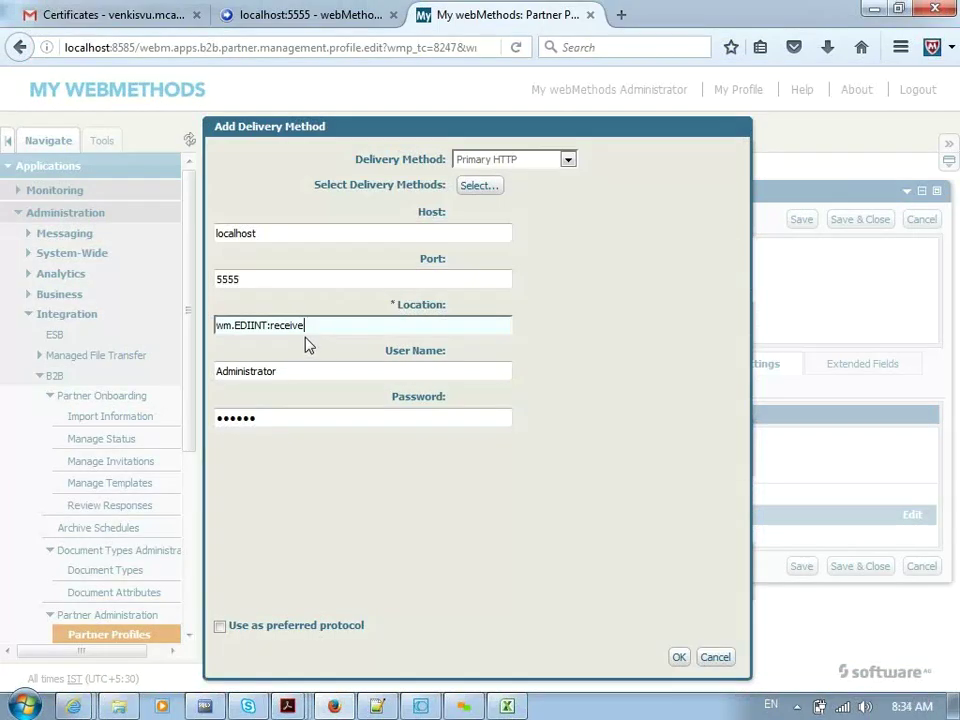
# Step: Clear the user name and password, then confirm the delivery method
pyautogui.click(303, 370)
pyautogui.doubleClick(263, 373)
pyautogui.press('BackSpace')
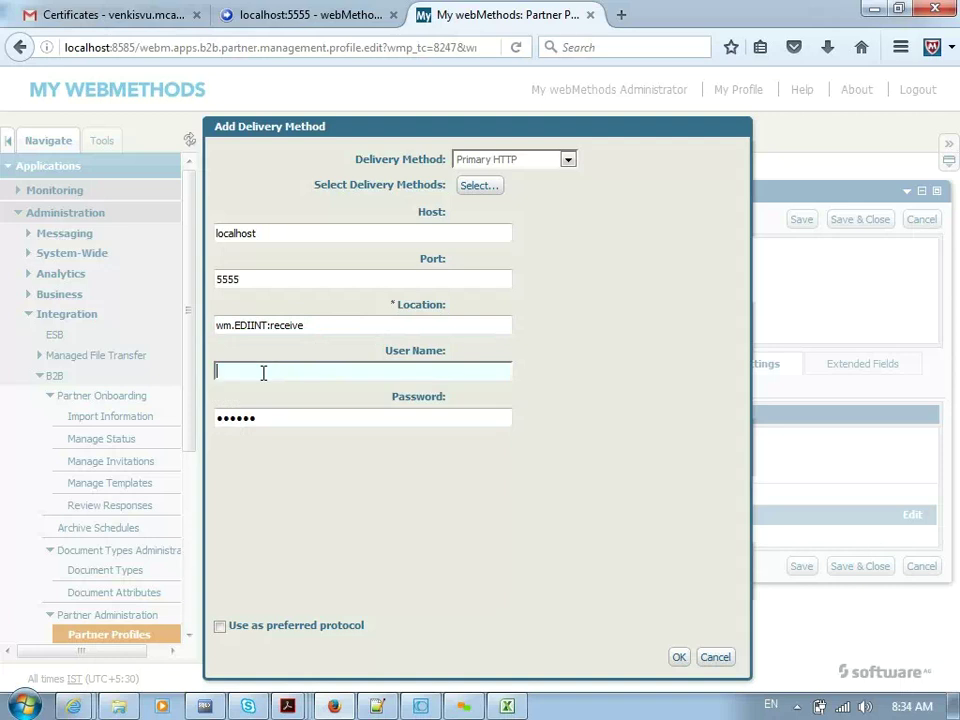
pyautogui.doubleClick(251, 420)
pyautogui.press('BackSpace')
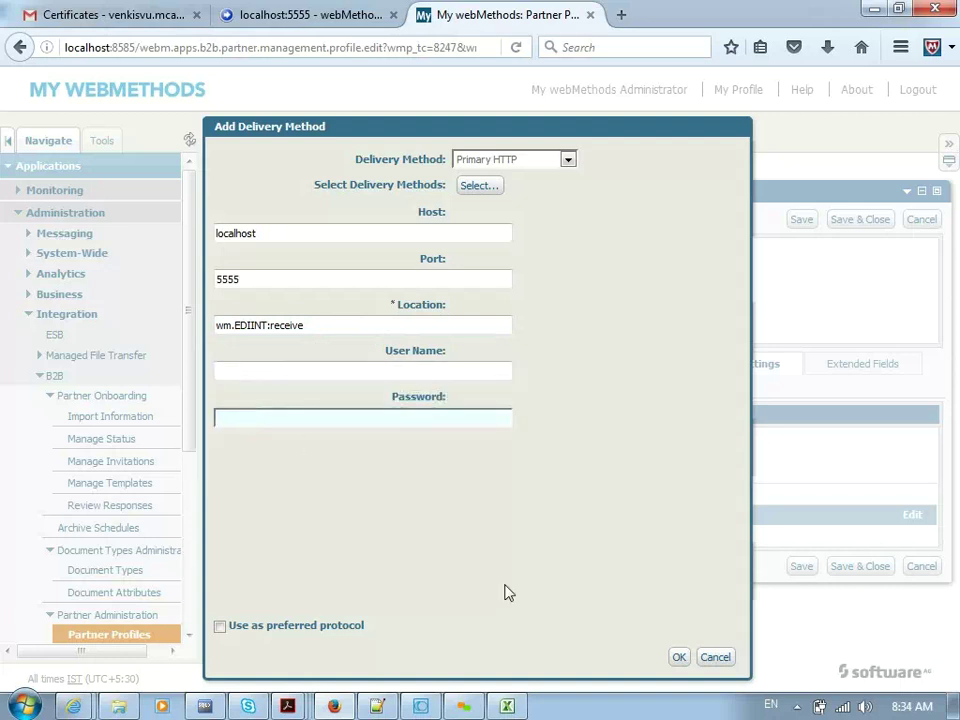
pyautogui.click(680, 660)
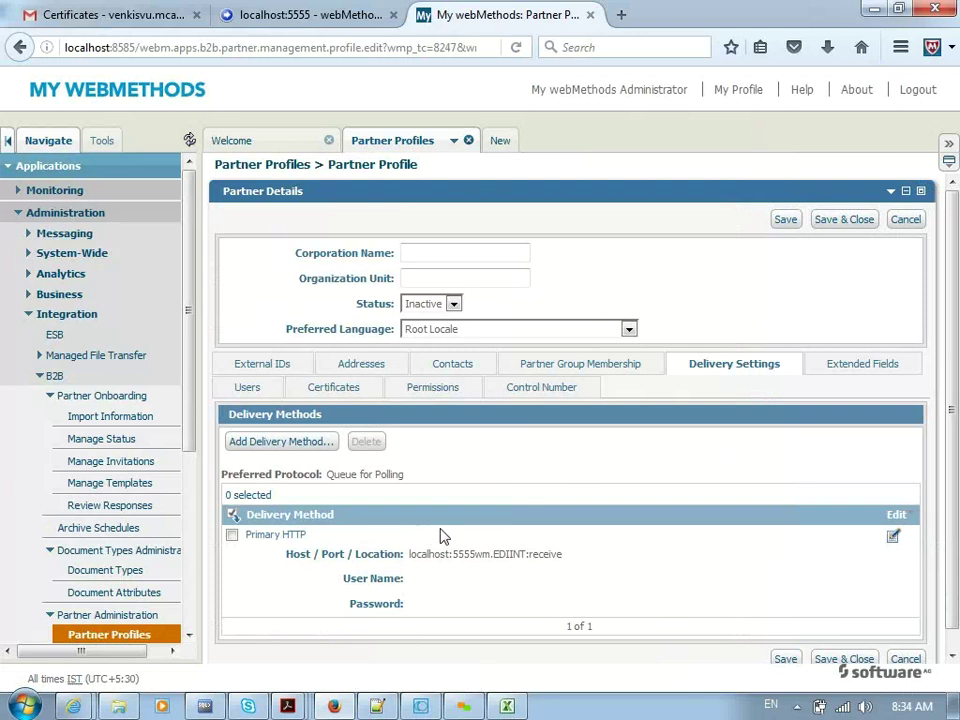
# Step: Select Primary HTTP and save the profile with corporation name My Company
pyautogui.click(233, 541)
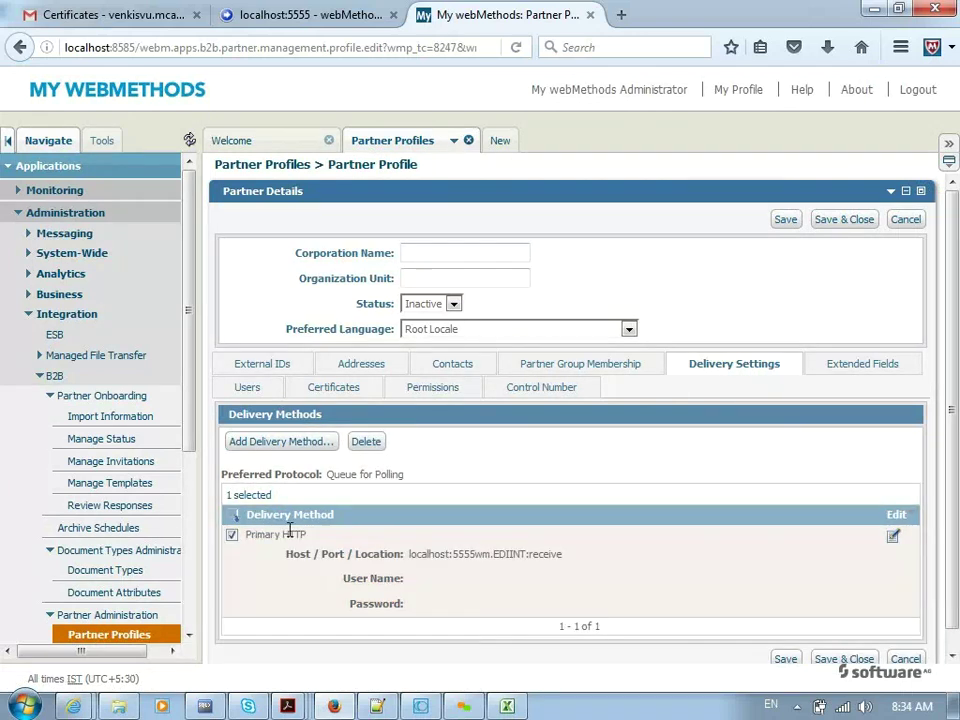
pyautogui.click(786, 660)
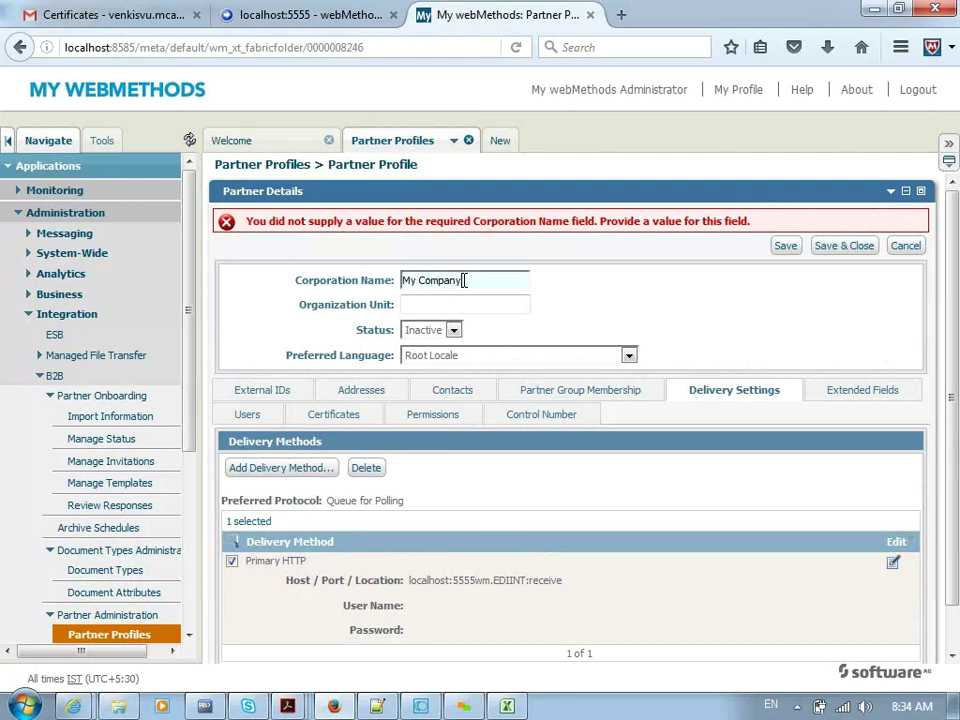
pyautogui.click(785, 249)
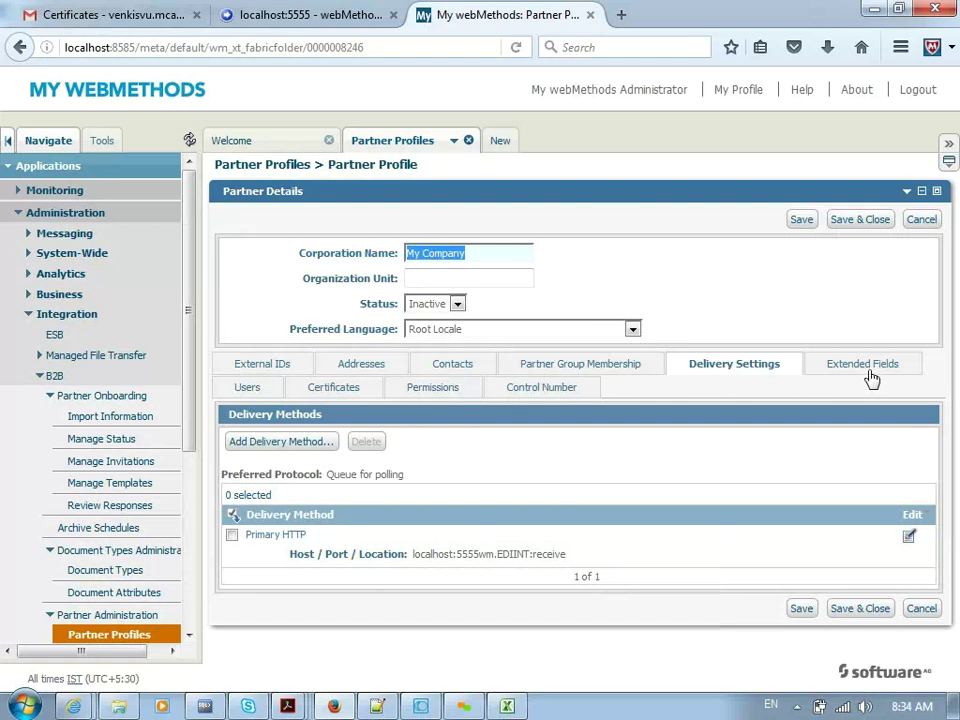
pyautogui.click(812, 374)
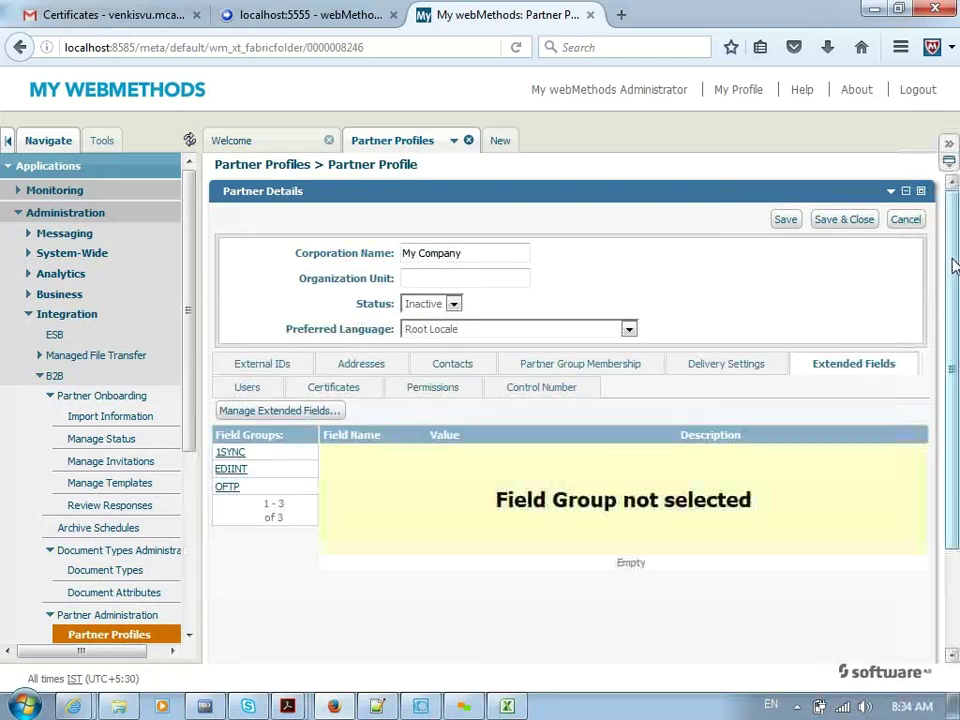
# Step: Expand the EDIINT field group and review Delivery Method, Compression, Encryption Algorithm and FTPUserName
pyautogui.click(226, 469)
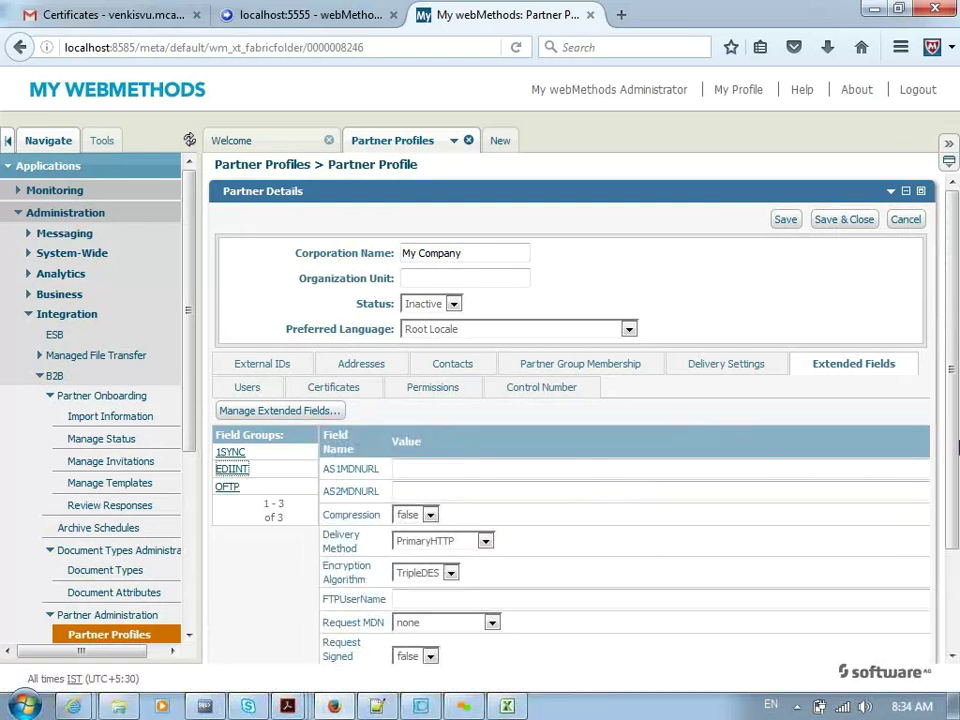
pyautogui.scroll(-2, 955, 445)
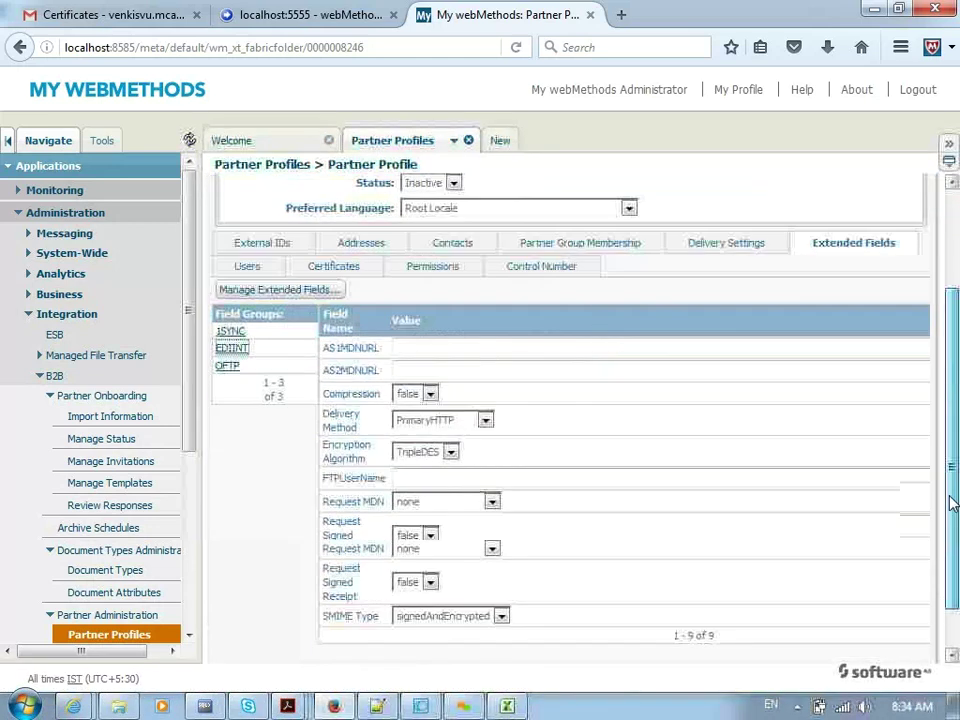
pyautogui.moveTo(322, 422); pyautogui.dragTo(401, 434)
pyautogui.doubleClick(345, 395)
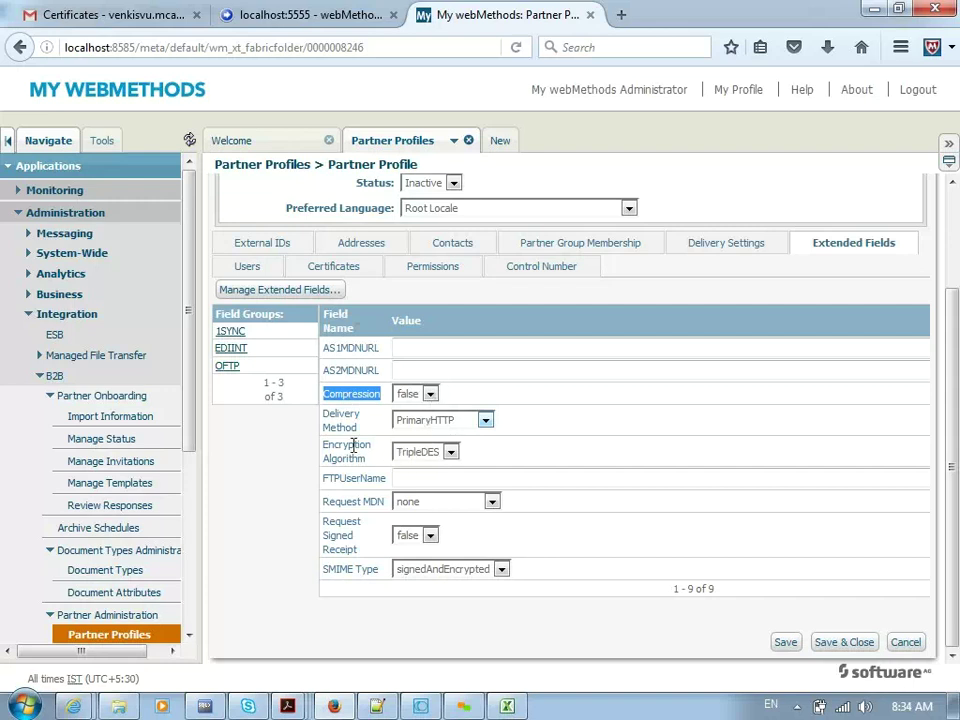
pyautogui.moveTo(325, 444); pyautogui.dragTo(420, 467)
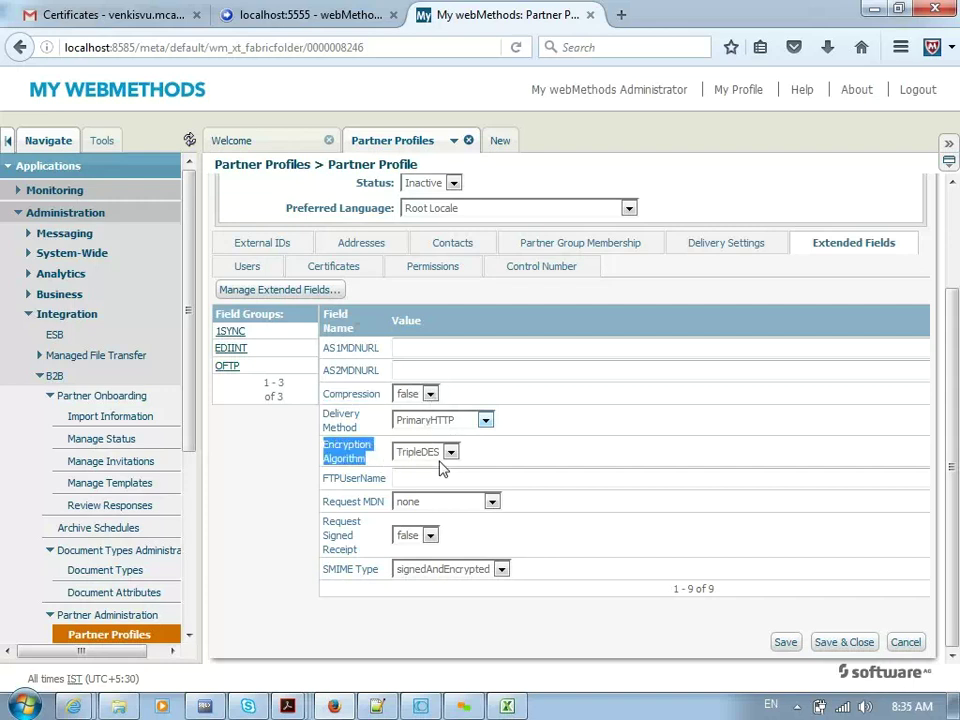
pyautogui.doubleClick(350, 478)
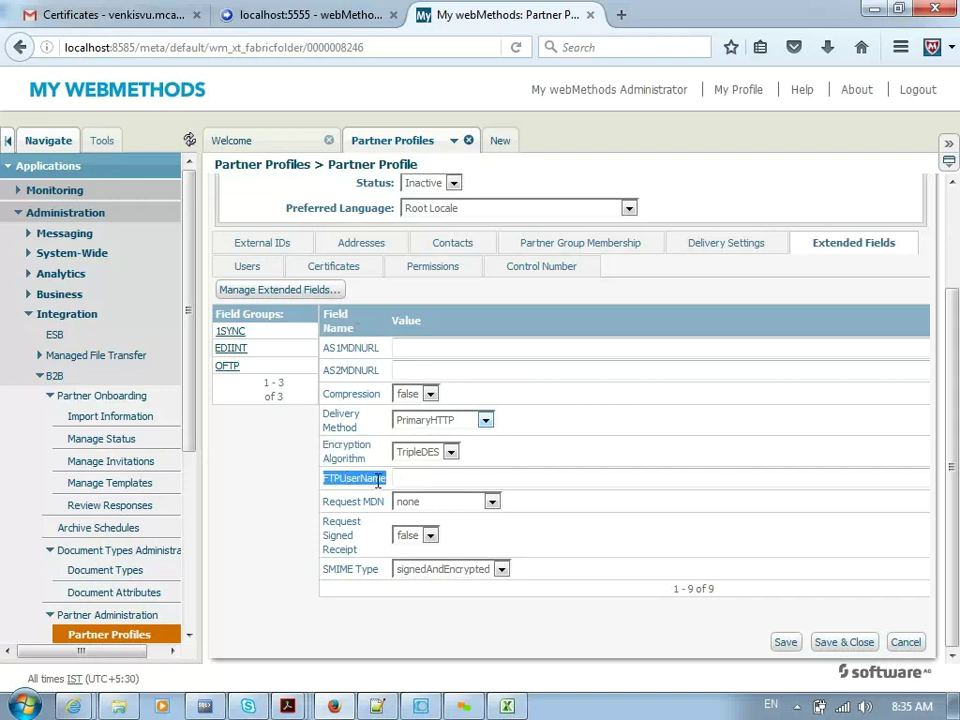
# Step: Set Request MDN to synchronousMDN and SMIME Type to plain
pyautogui.click(491, 502)
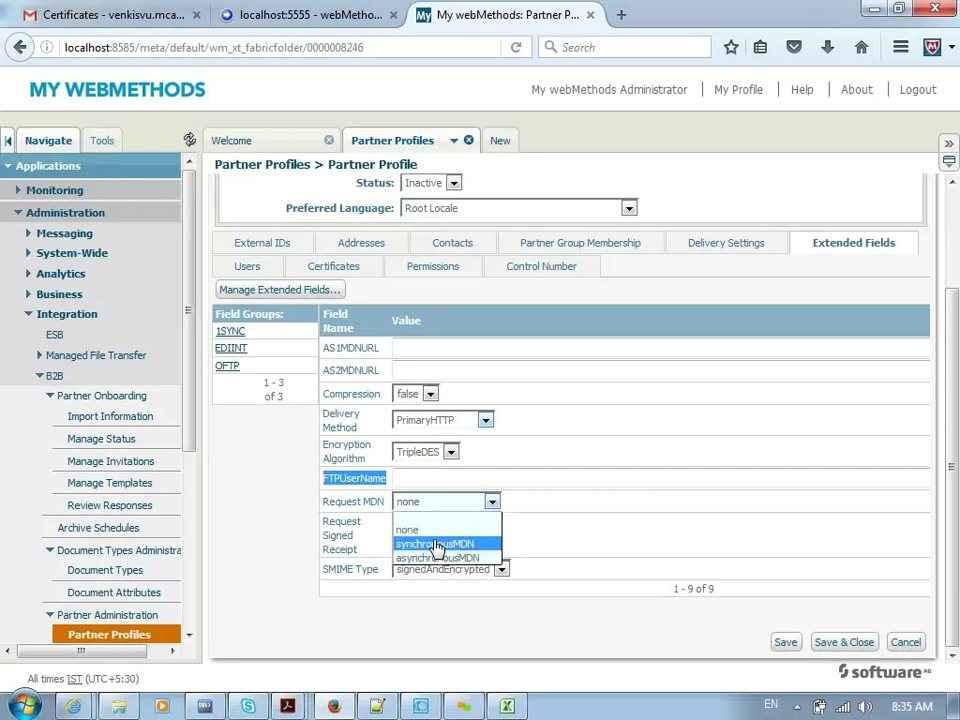
pyautogui.click(440, 545)
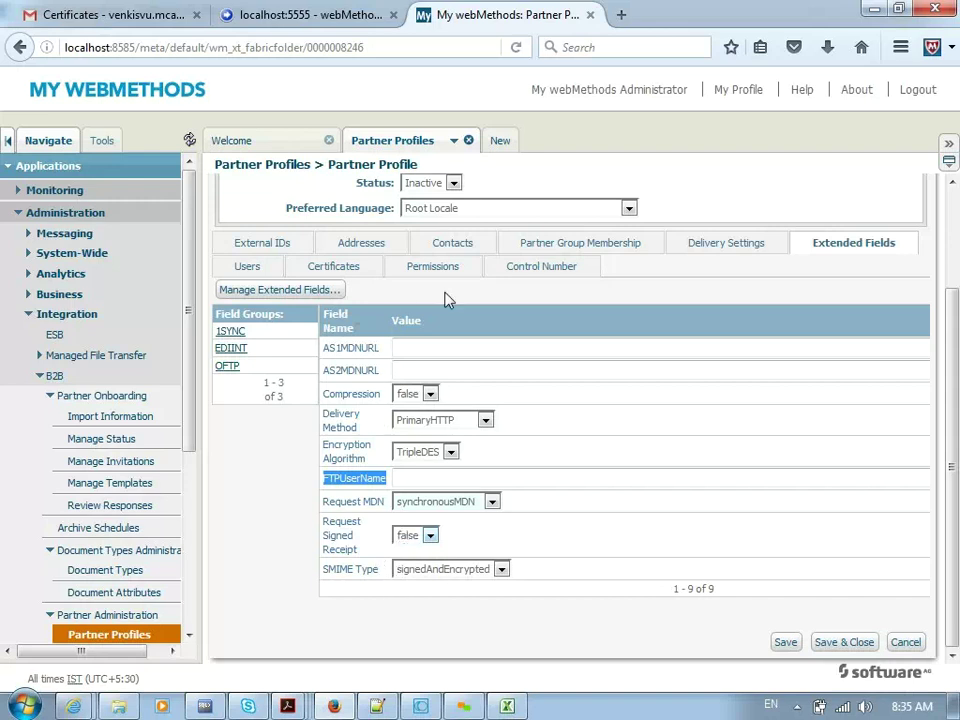
pyautogui.click(500, 569)
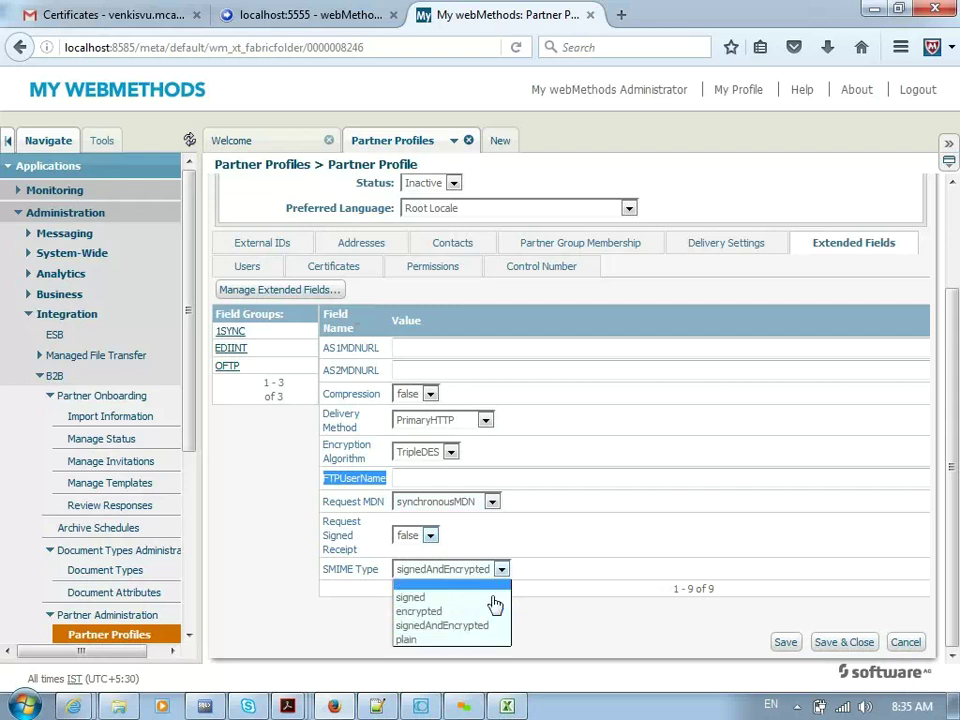
pyautogui.click(455, 640)
pyautogui.click(590, 574)
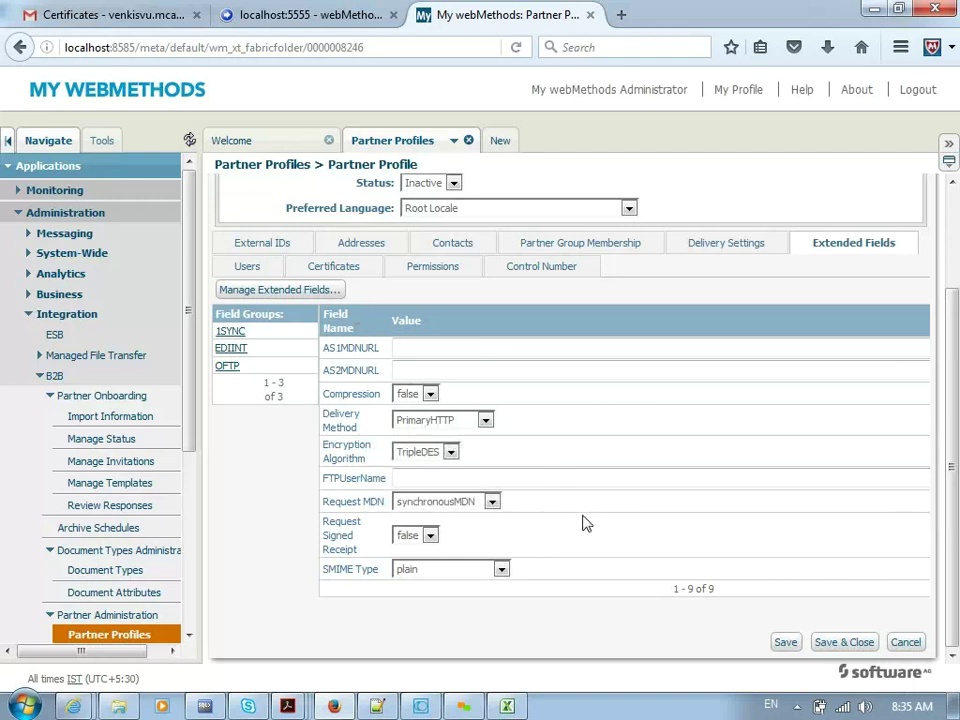
pyautogui.hotkey('alt', 'Tab')
pyautogui.hotkey('alt', 'Tab')
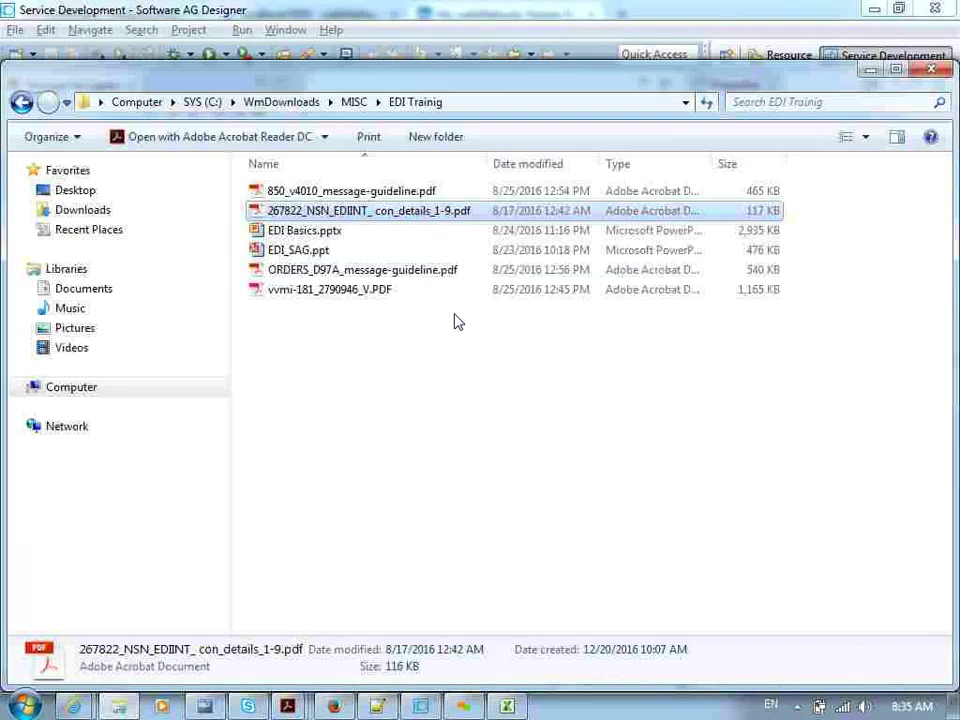
# Step: Open the 267822_NSN_EDIINT PDF and highlight MDN rows: Asynchronous delivery, Signed preferred type
pyautogui.click(421, 707)
pyautogui.moveTo(287, 707)
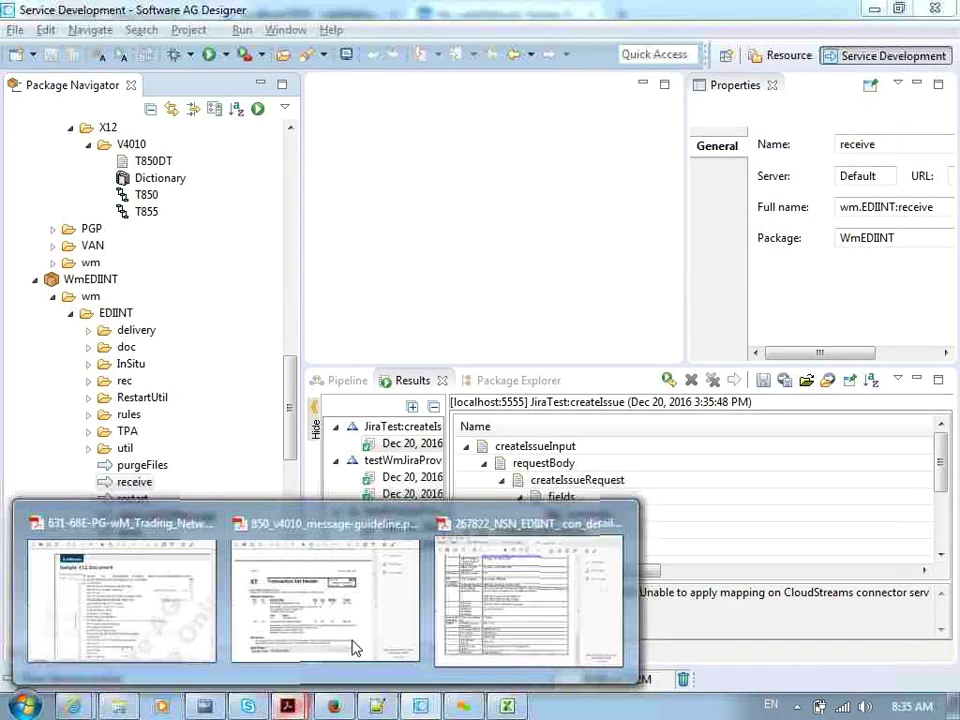
pyautogui.click(527, 550)
pyautogui.scroll(-1, 300, 420)
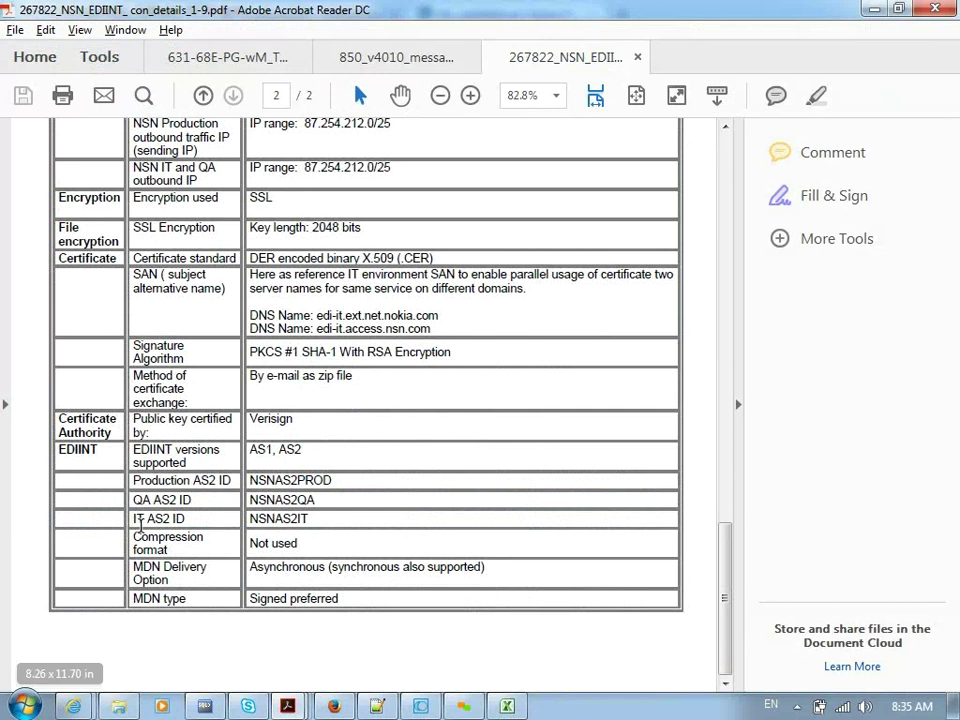
pyautogui.moveTo(134, 538); pyautogui.dragTo(268, 554)
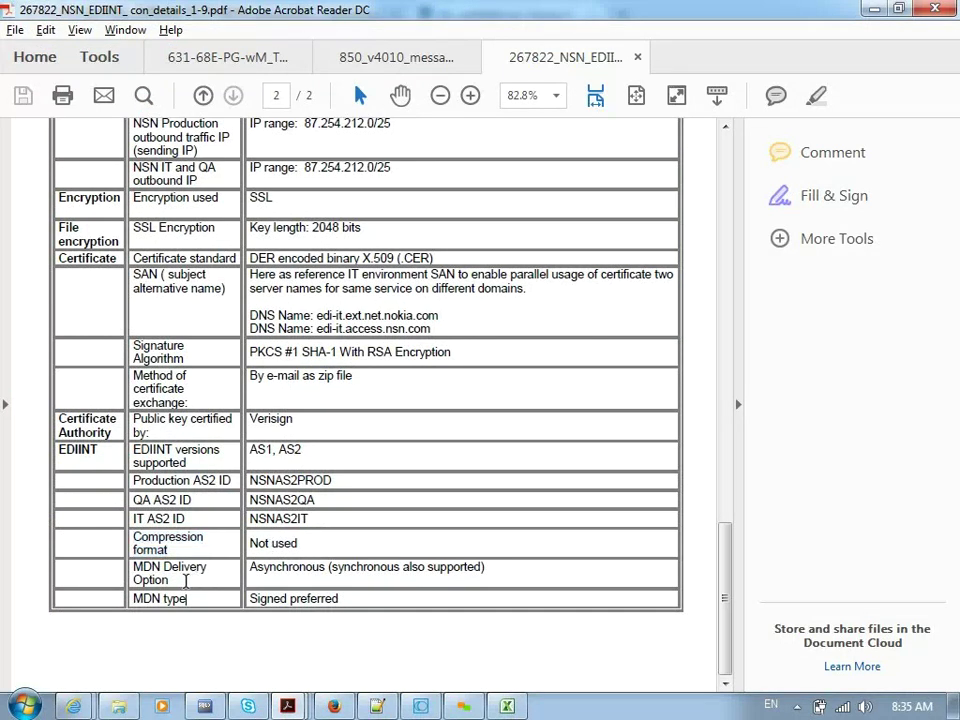
pyautogui.moveTo(186, 576); pyautogui.dragTo(296, 576)
pyautogui.doubleClick(296, 576)
pyautogui.moveTo(193, 599); pyautogui.dragTo(116, 599)
pyautogui.moveTo(252, 600); pyautogui.dragTo(340, 600)
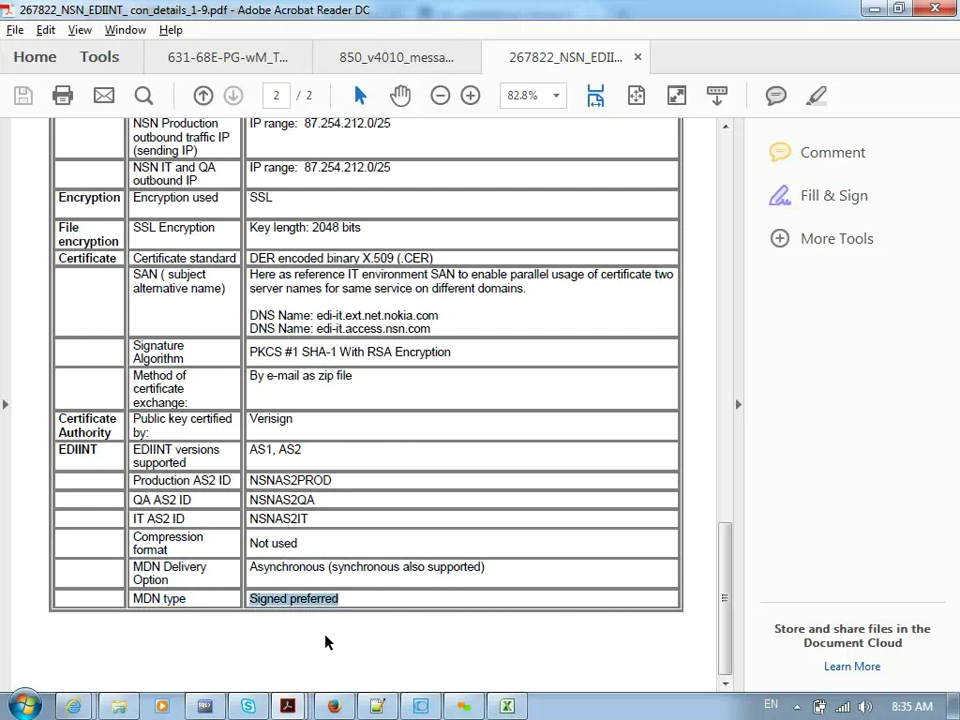
pyautogui.hotkey('alt', 'Tab')
pyautogui.hotkey('alt', 'Tab')
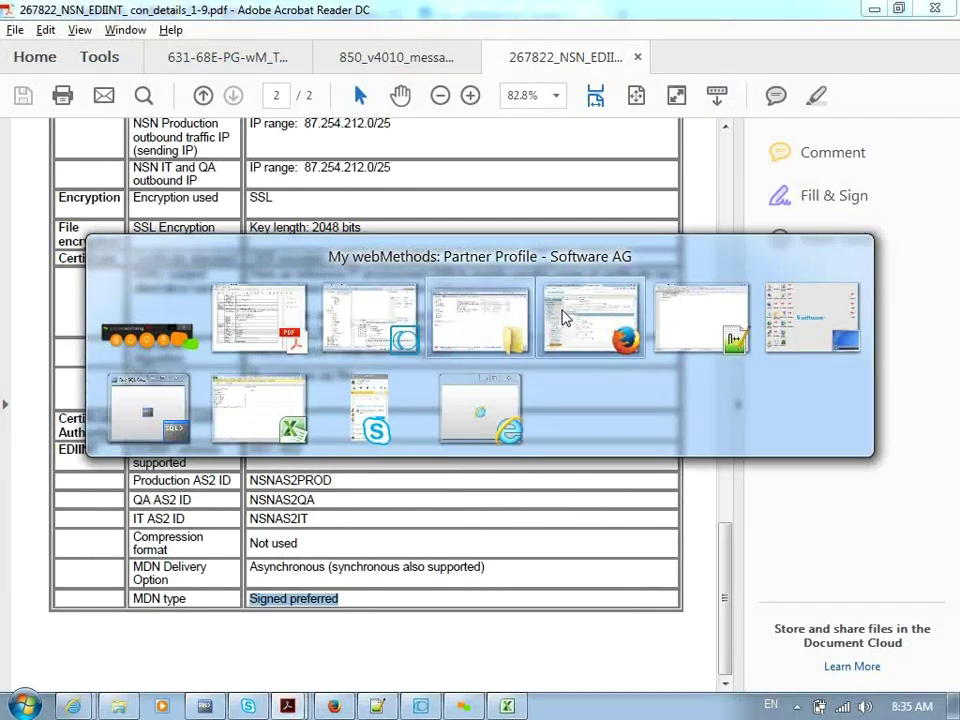
pyautogui.click(561, 318)
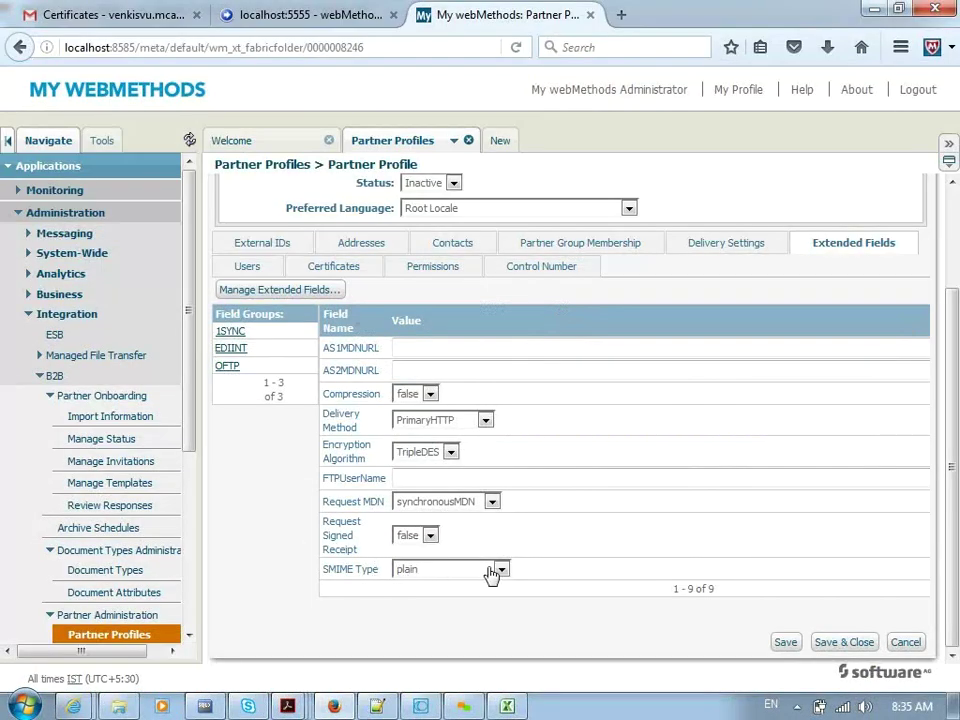
# Step: Save the My Company profile changes and show its Control Number section
pyautogui.click(790, 644)
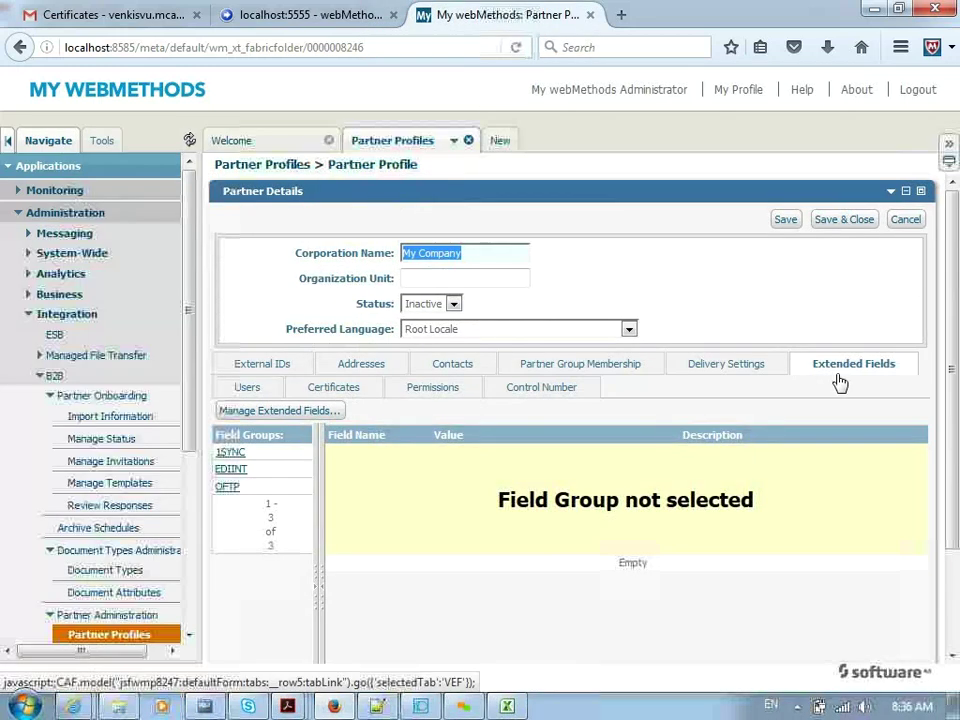
pyautogui.click(786, 226)
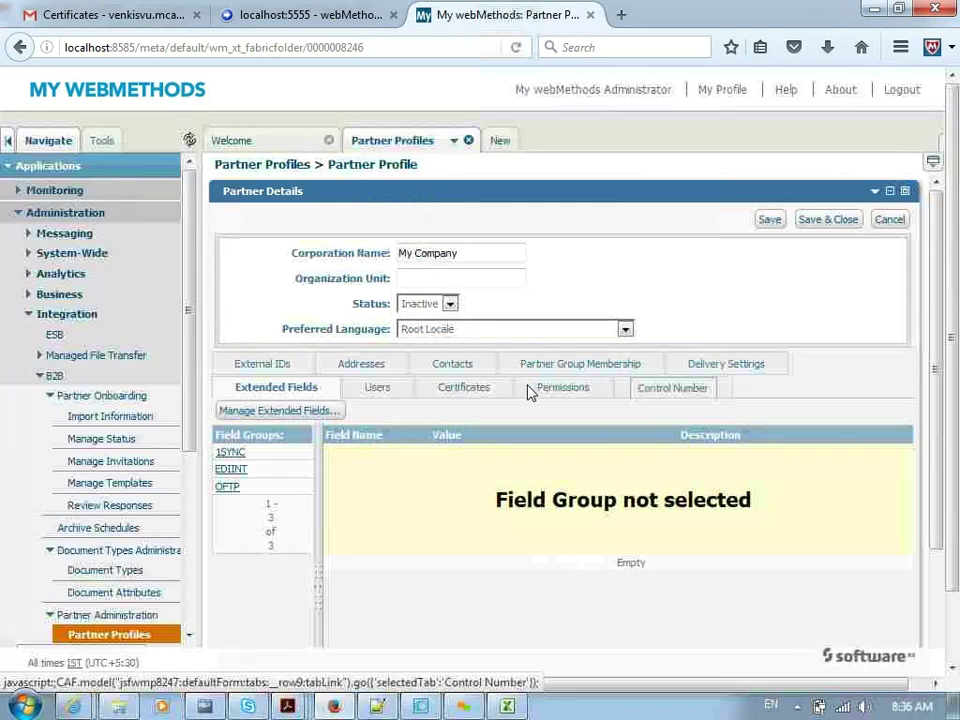
pyautogui.click(530, 390)
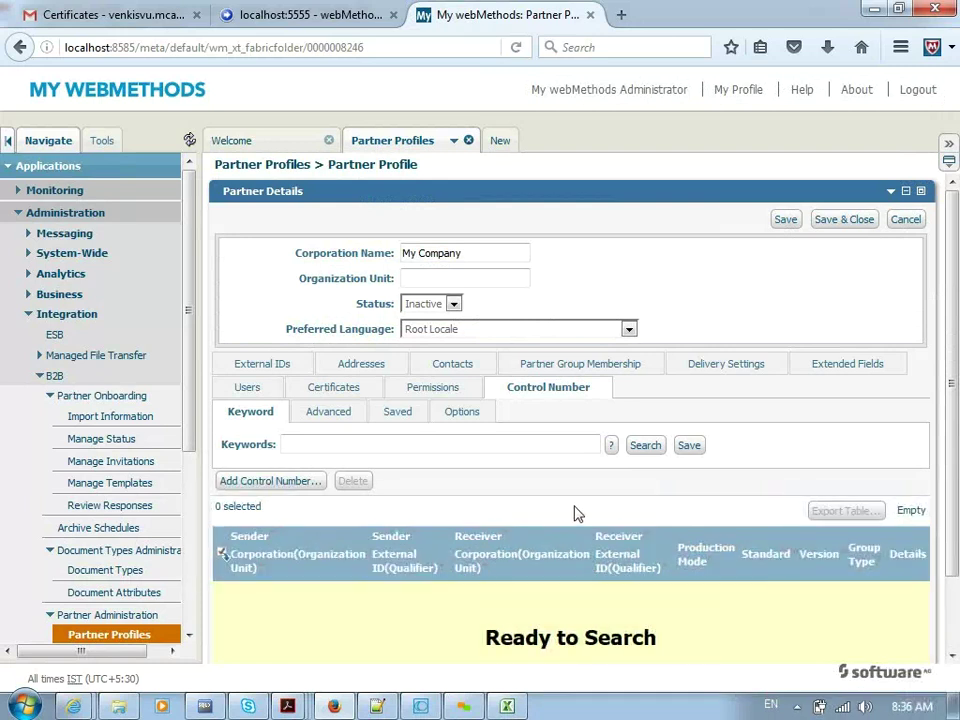
# Step: Save My Company with the partner as sender, review the ENVELOPE control number form, then cancel it
pyautogui.click(267, 484)
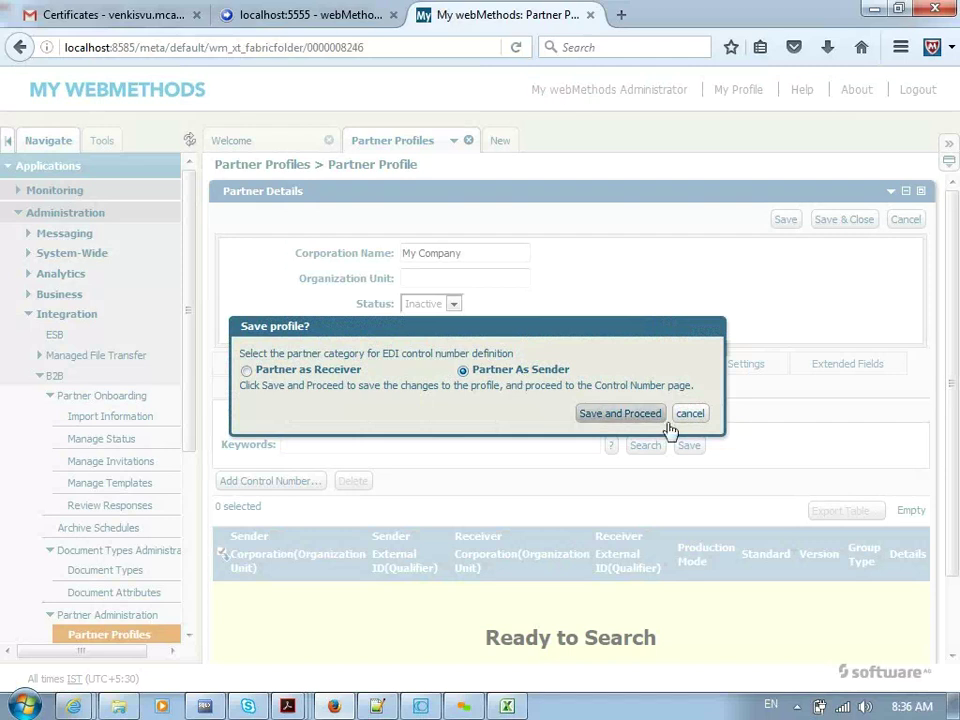
pyautogui.click(617, 420)
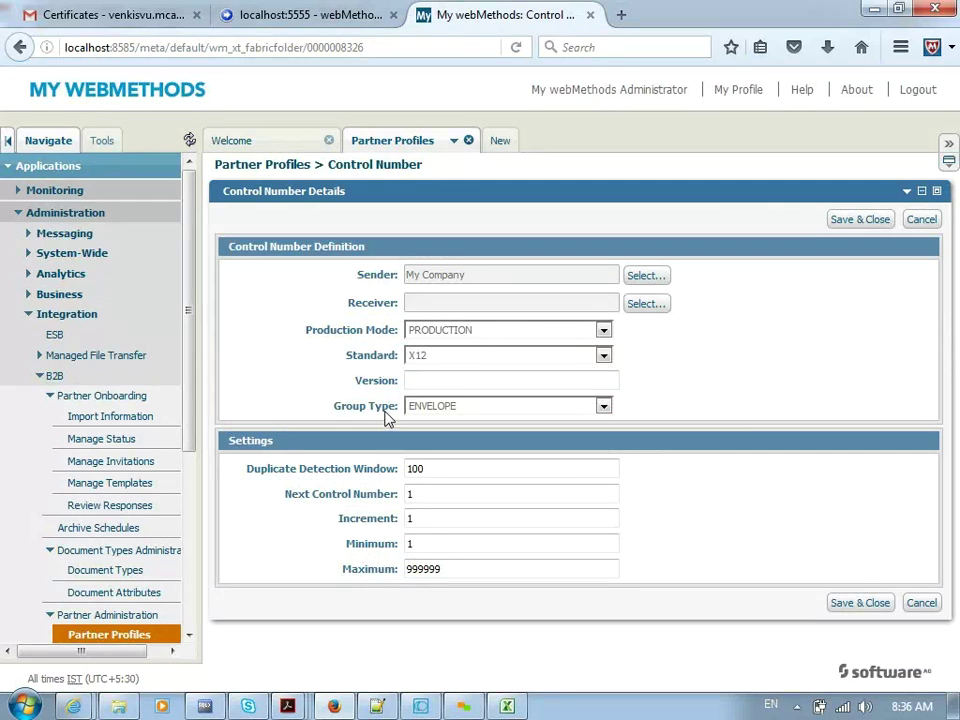
pyautogui.click(455, 406)
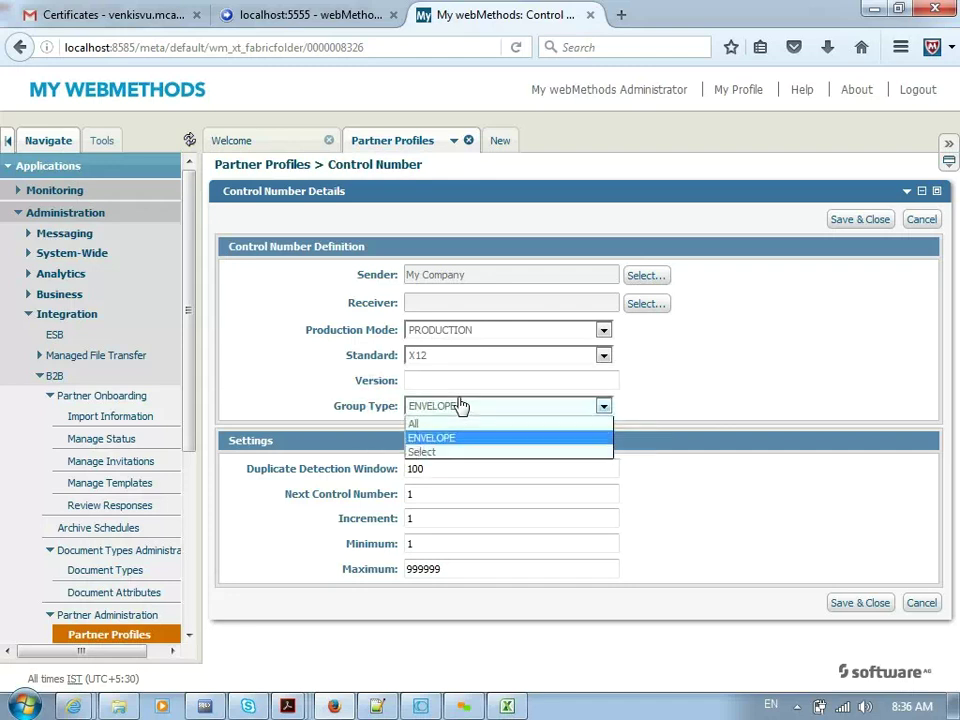
pyautogui.click(431, 437)
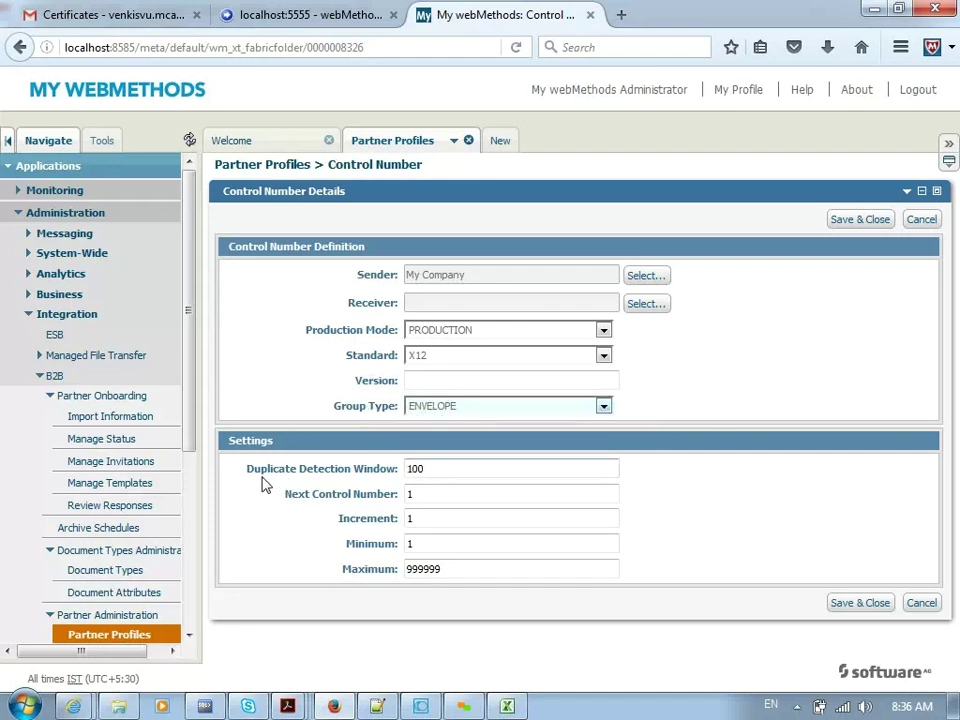
pyautogui.moveTo(431, 471); pyautogui.dragTo(394, 476)
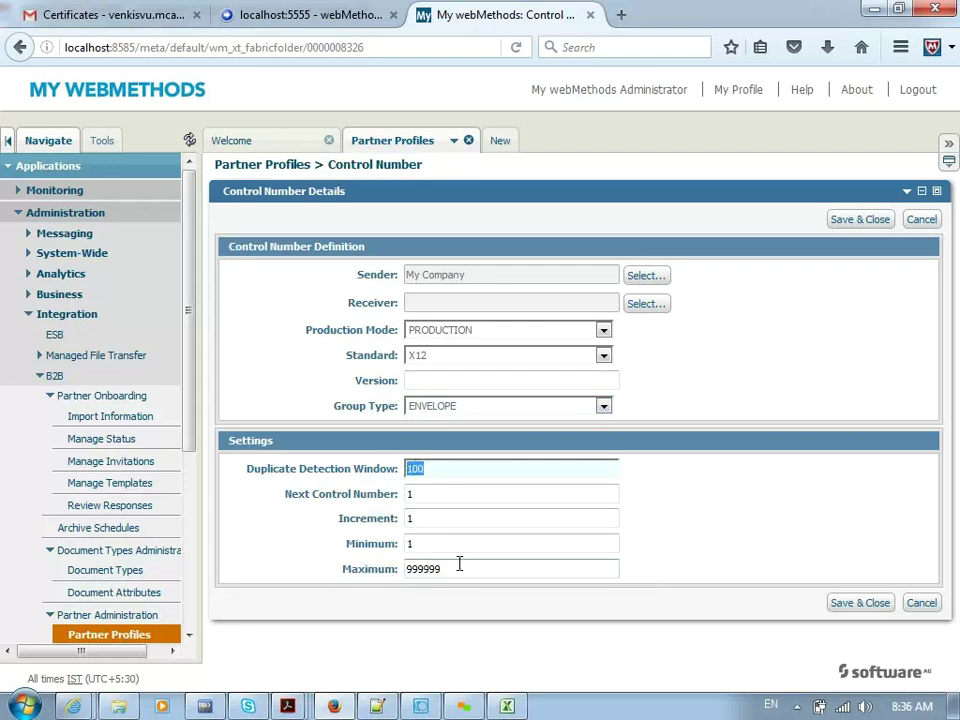
pyautogui.moveTo(428, 563); pyautogui.dragTo(401, 566)
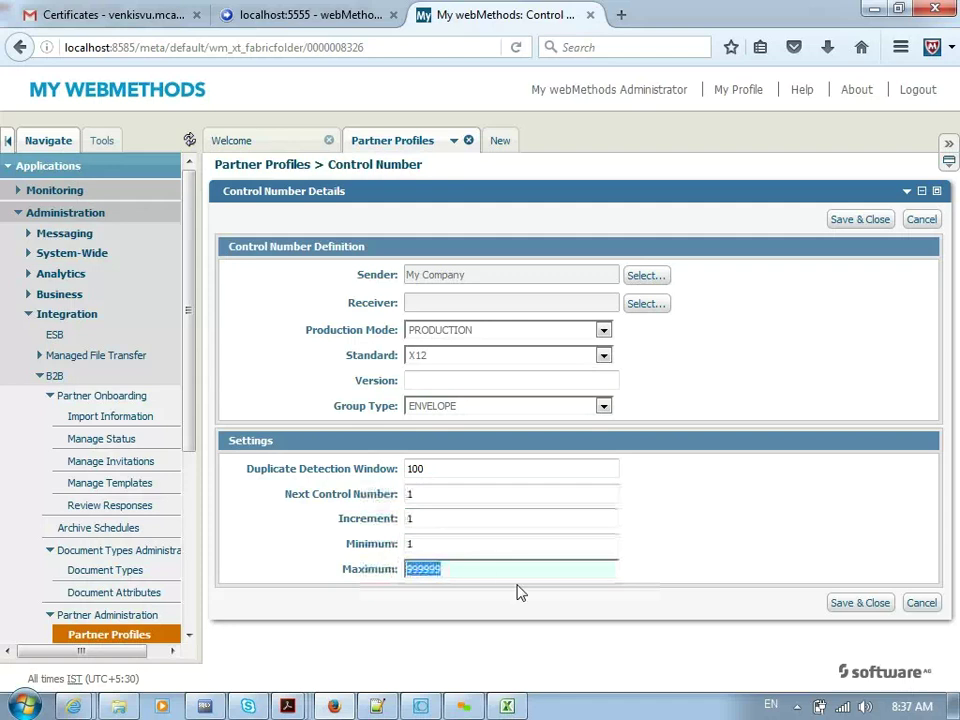
pyautogui.click(917, 605)
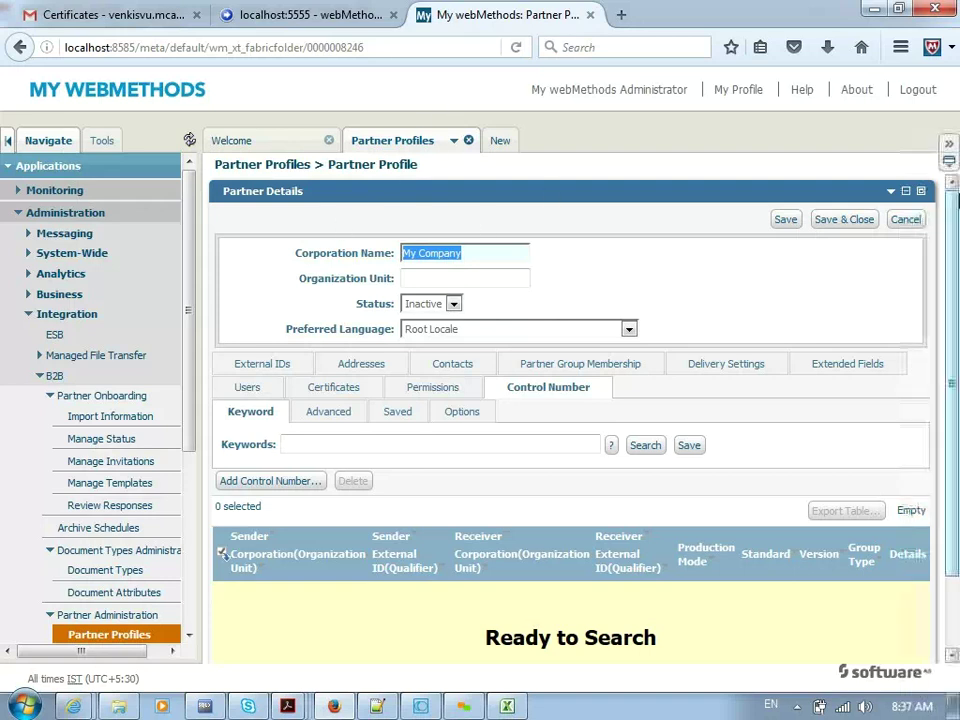
# Step: Save and close the profile, then reopen My Company, set its status to Active and save
pyautogui.click(845, 223)
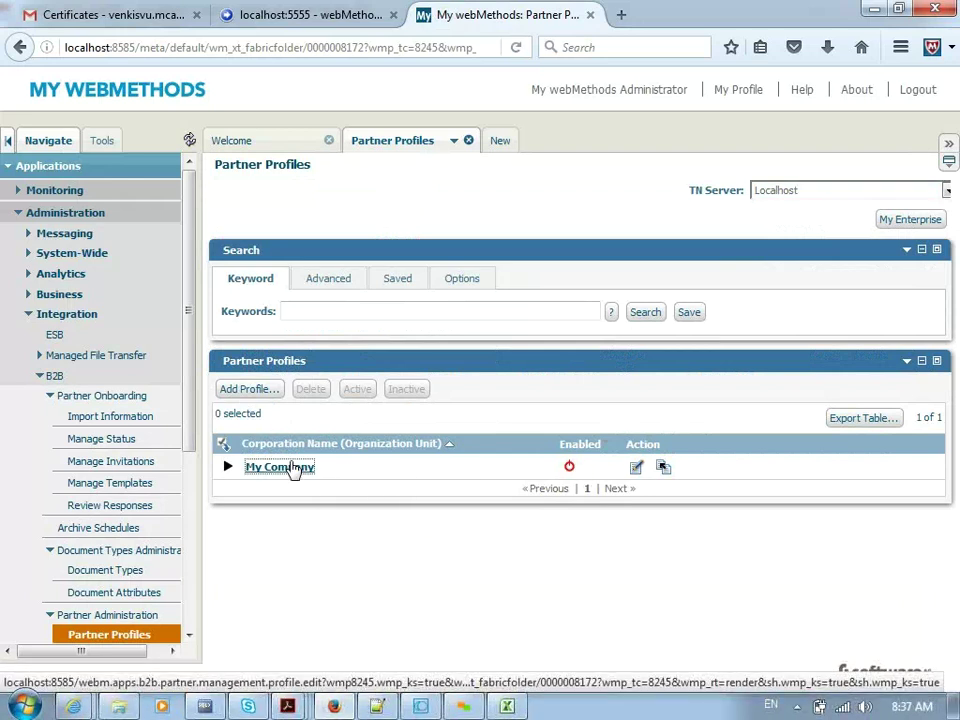
pyautogui.click(293, 467)
pyautogui.click(452, 304)
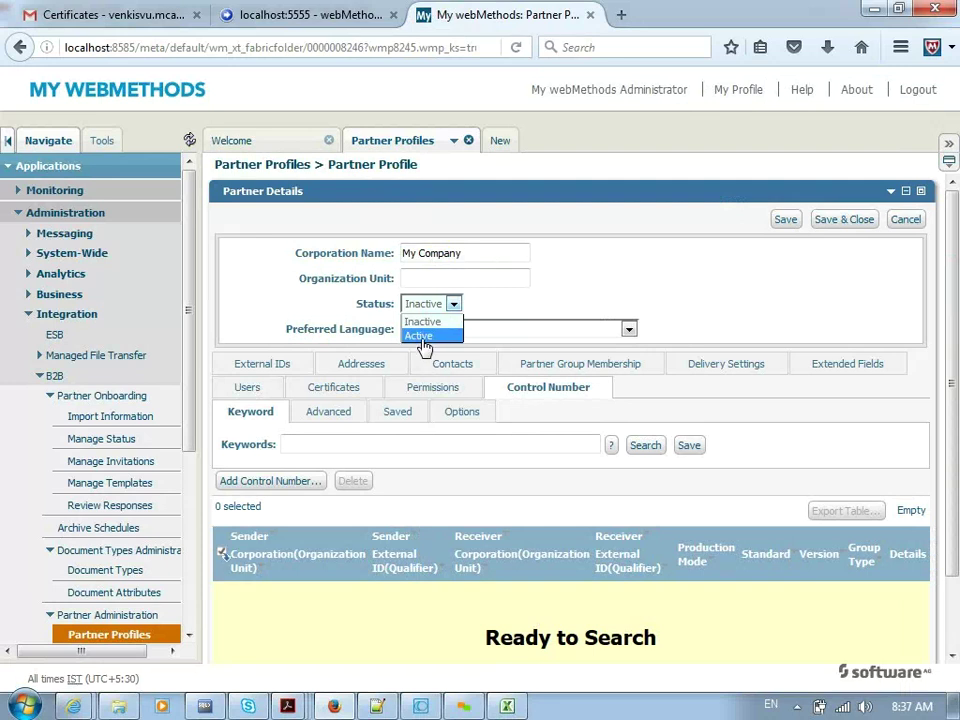
pyautogui.click(425, 340)
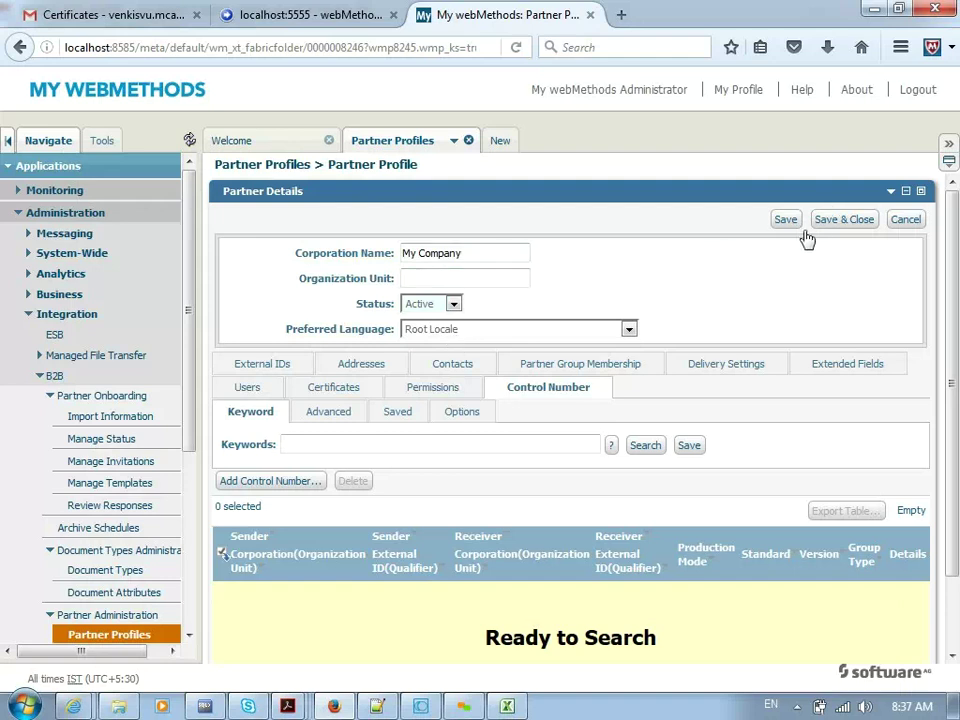
pyautogui.click(838, 230)
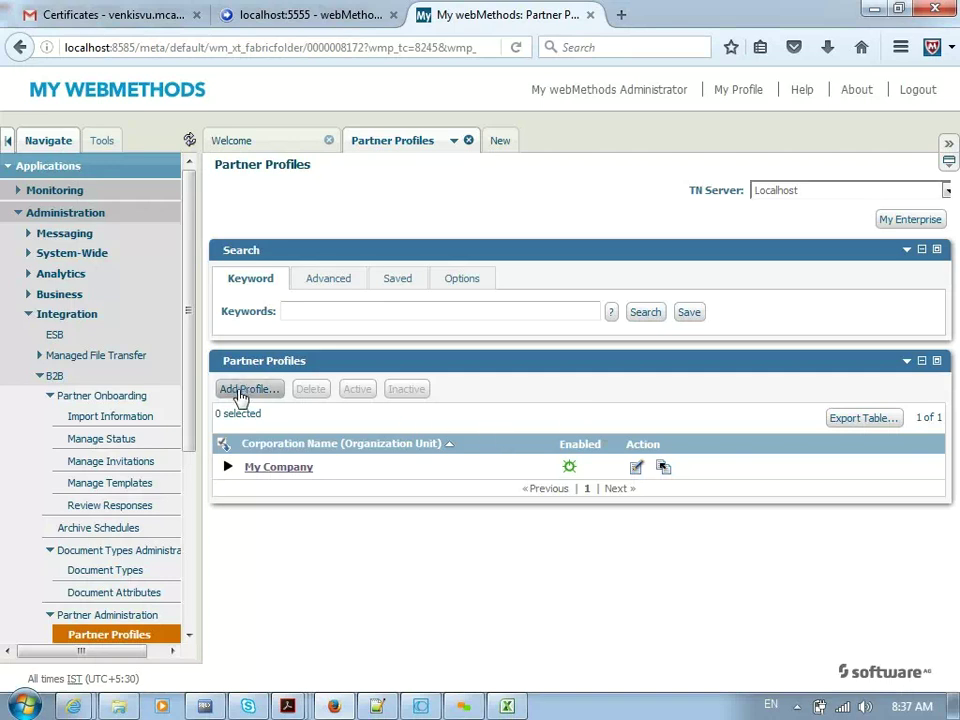
# Step: Start a new partner profile with the corporation name 'Customer 1'
pyautogui.click(241, 392)
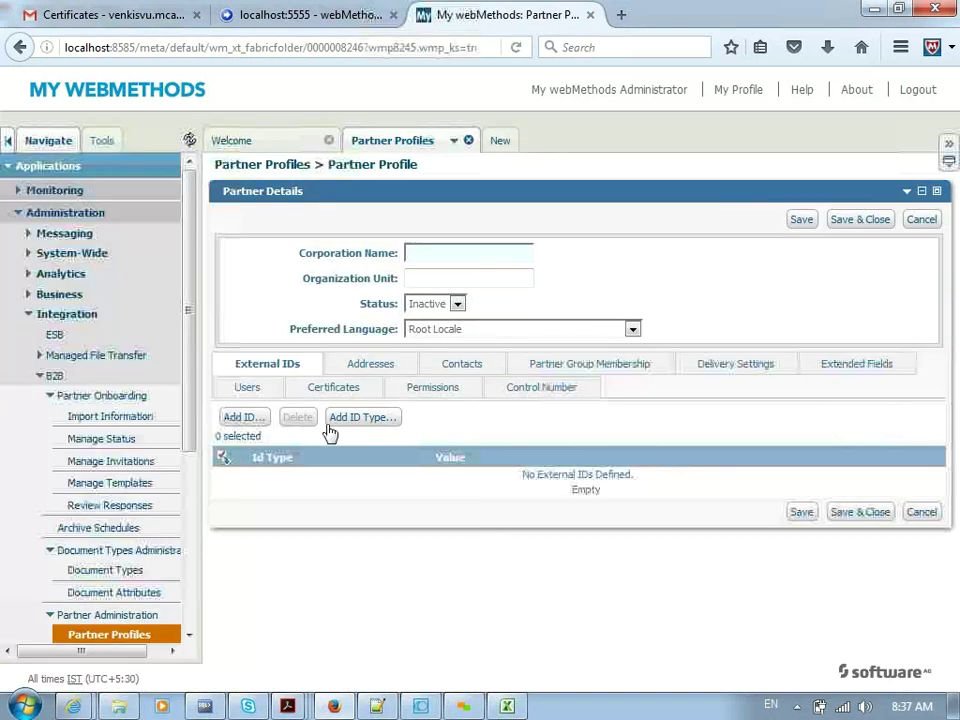
pyautogui.write('customer 122')
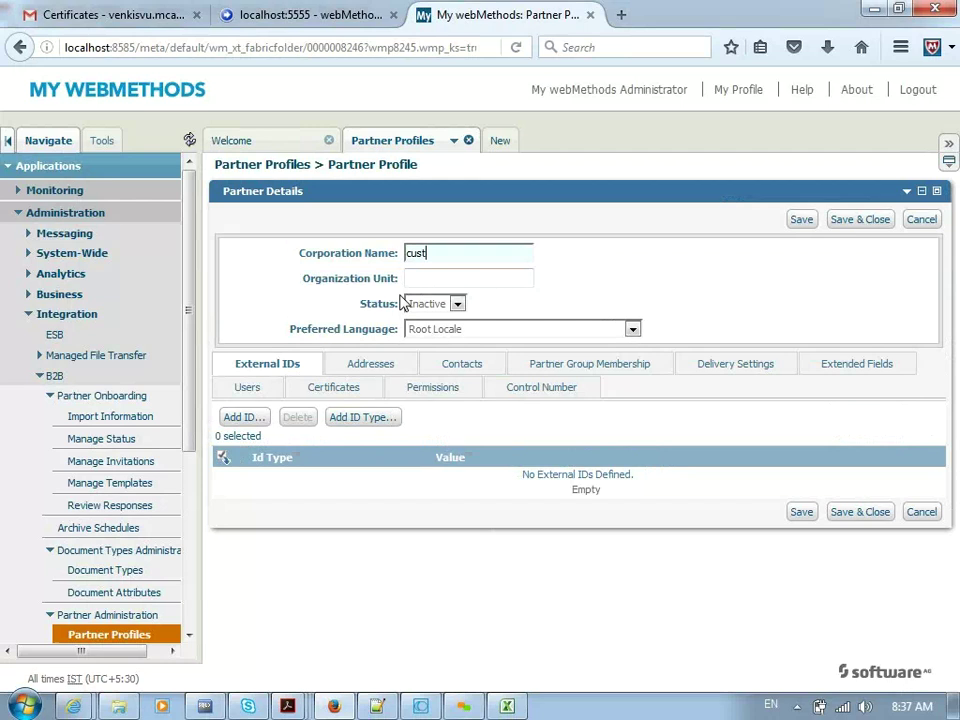
pyautogui.press('BackSpace')
pyautogui.press('BackSpace')
pyautogui.press('Home')
pyautogui.press('Delete')
pyautogui.write('C')
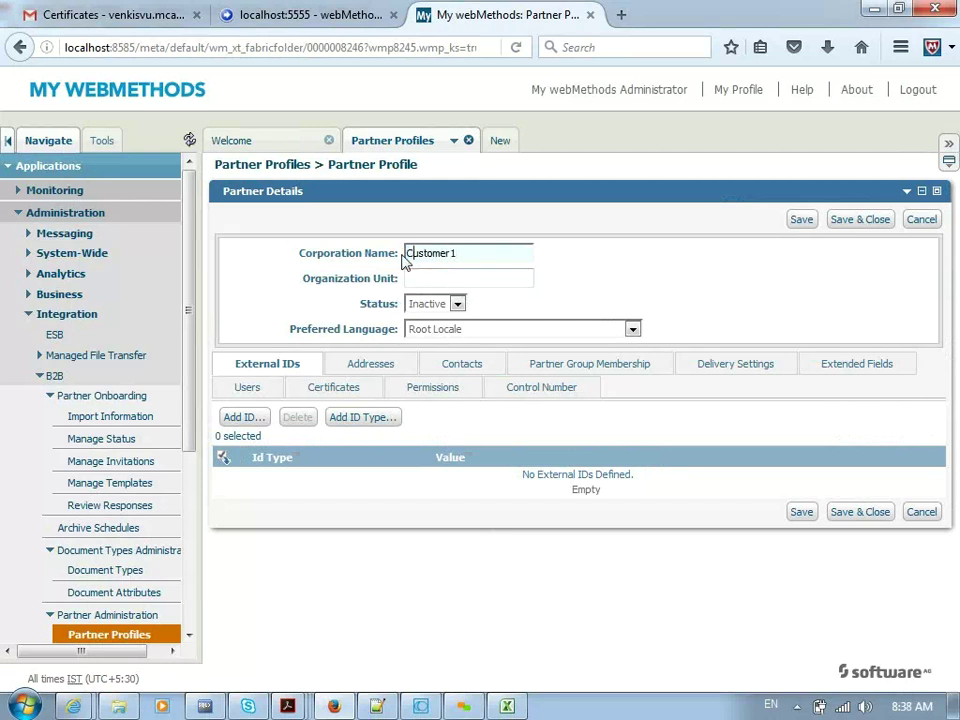
# Step: Add an external ID of type EDIINT AS2 with value 4567
pyautogui.click(248, 421)
pyautogui.click(619, 388)
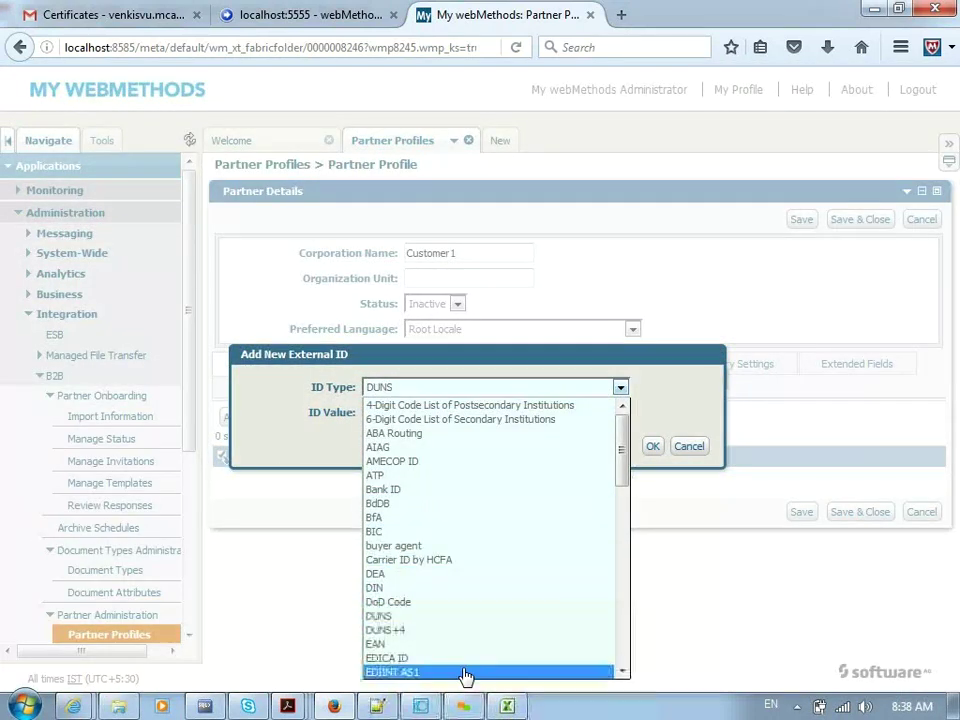
pyautogui.click(621, 671)
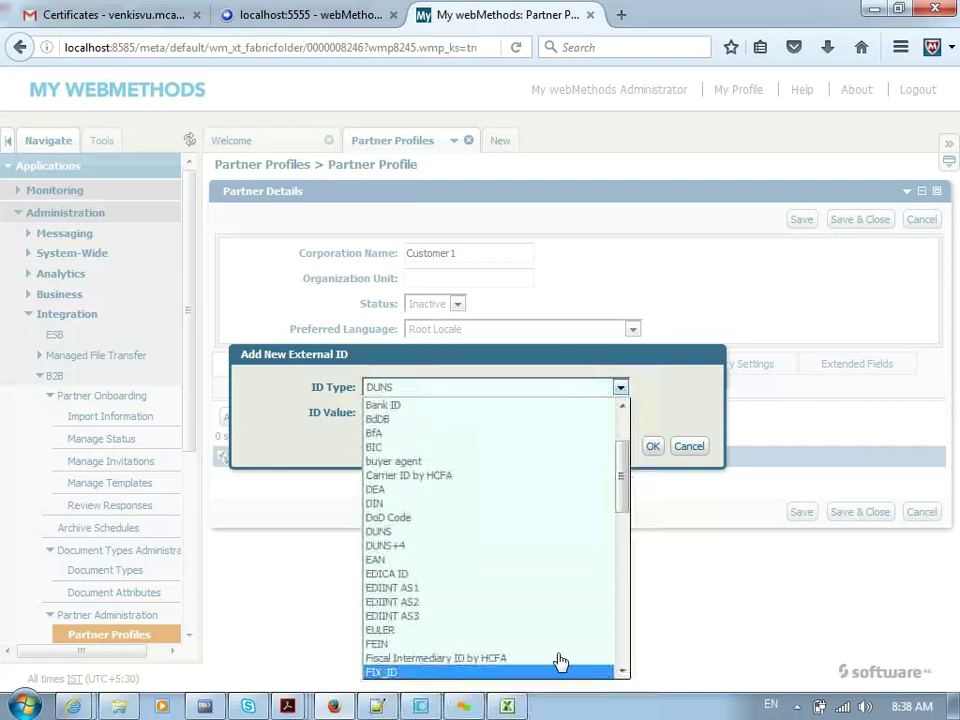
pyautogui.click(474, 603)
pyautogui.click(443, 412)
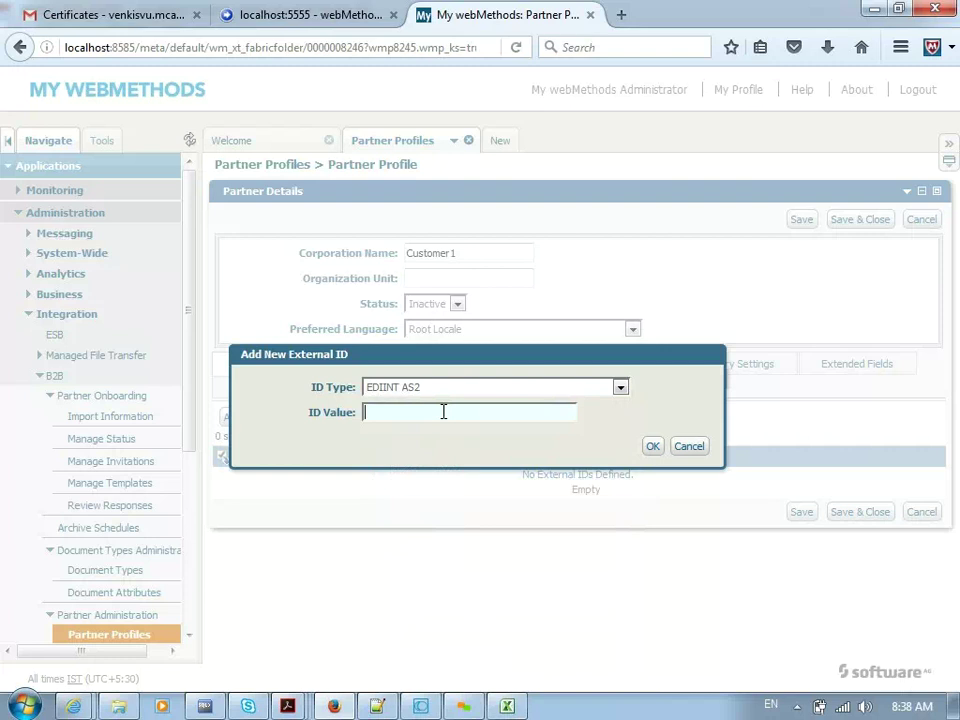
pyautogui.write('4567')
pyautogui.click(653, 447)
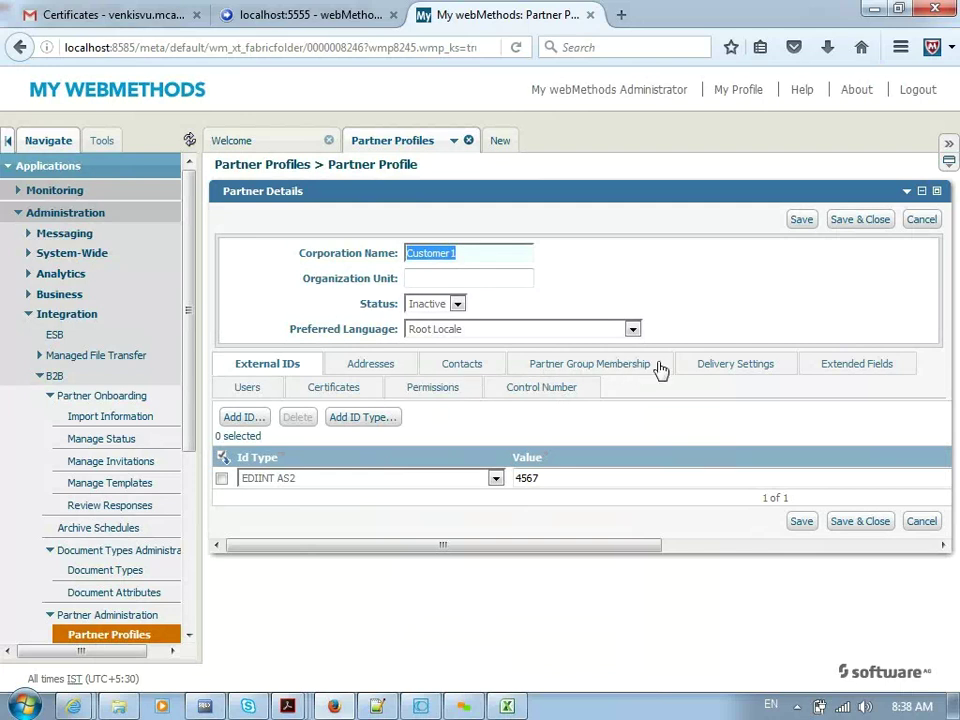
# Step: Go to Customer 1's Delivery Settings and start adding a delivery method under Delivery Methods
pyautogui.click(719, 366)
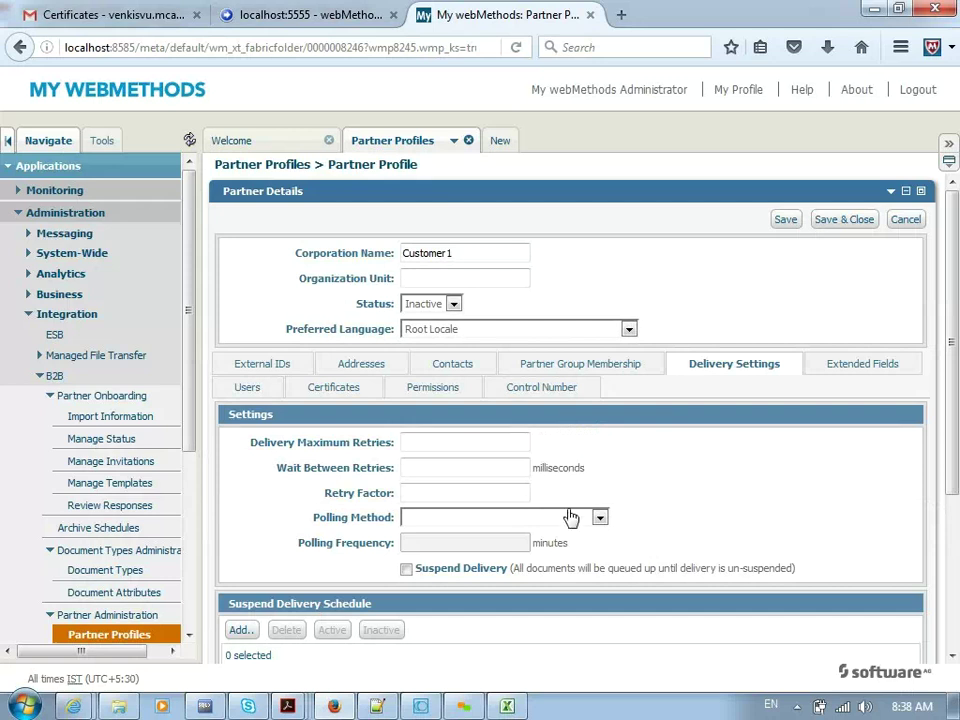
pyautogui.scroll(-2, 782, 433)
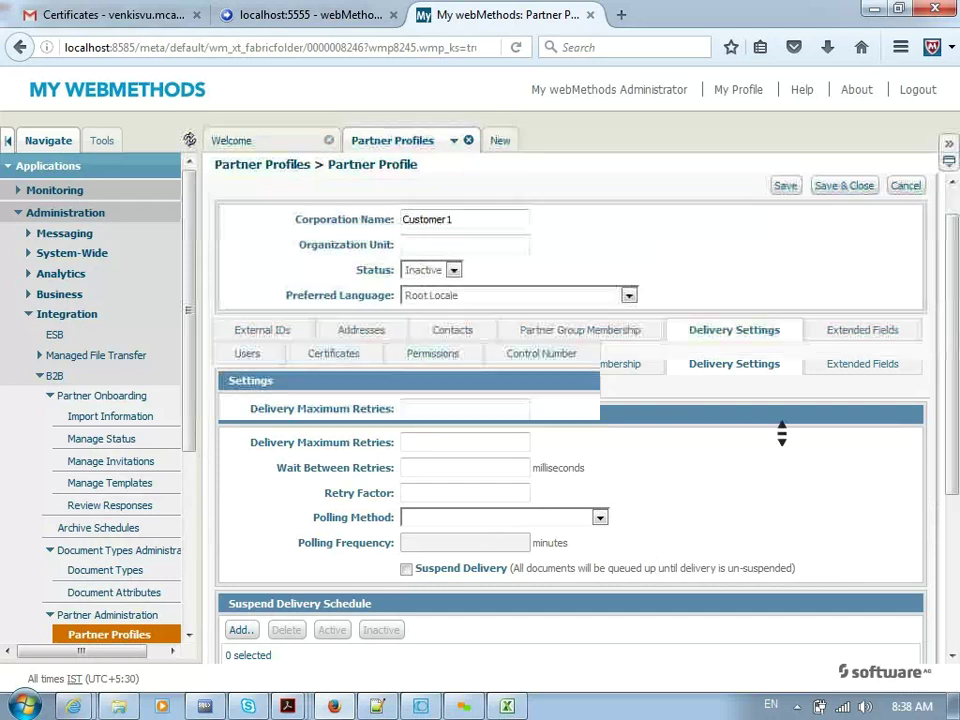
pyautogui.scroll(-1, 754, 420)
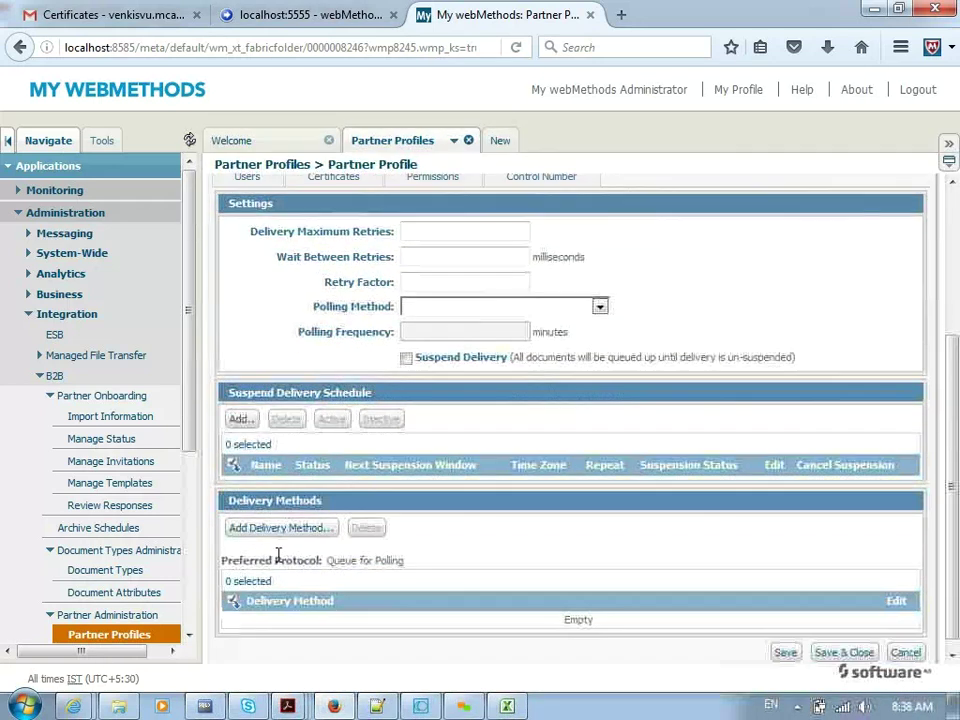
pyautogui.click(270, 538)
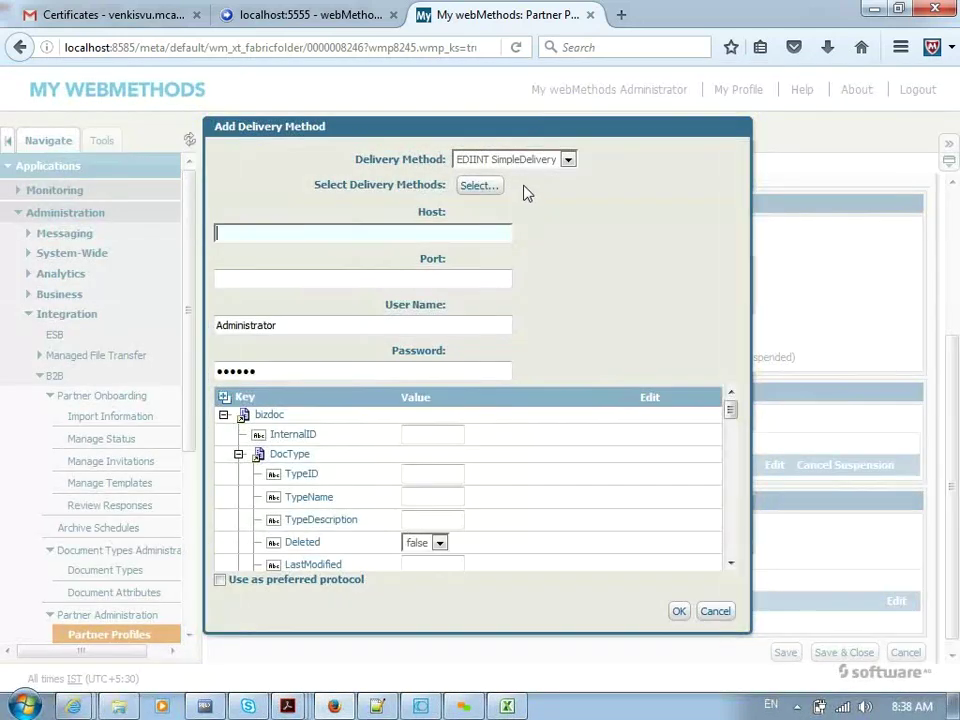
# Step: Set the delivery method to Primary HTTP with host localhost, port 5555, location /wm.EDIINT:receive
pyautogui.click(569, 160)
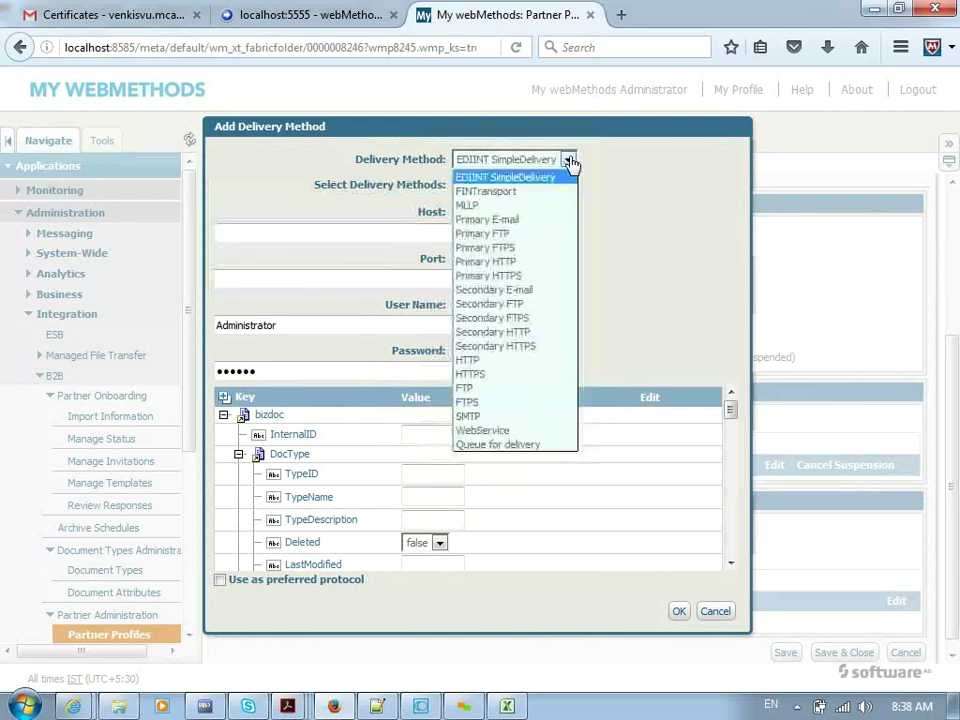
pyautogui.click(510, 262)
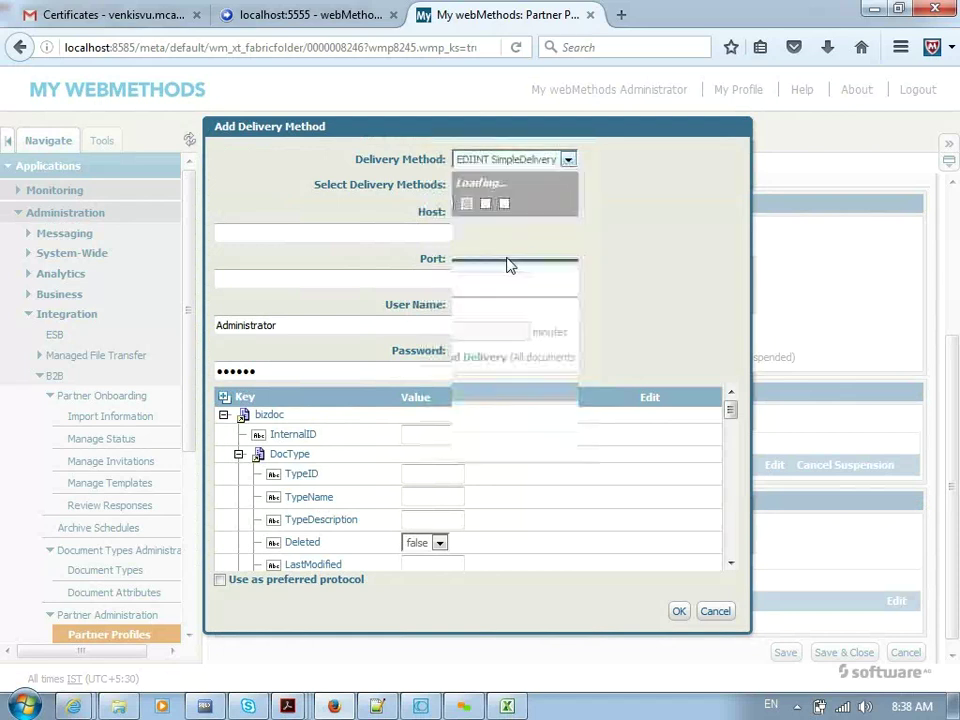
pyautogui.click(460, 236)
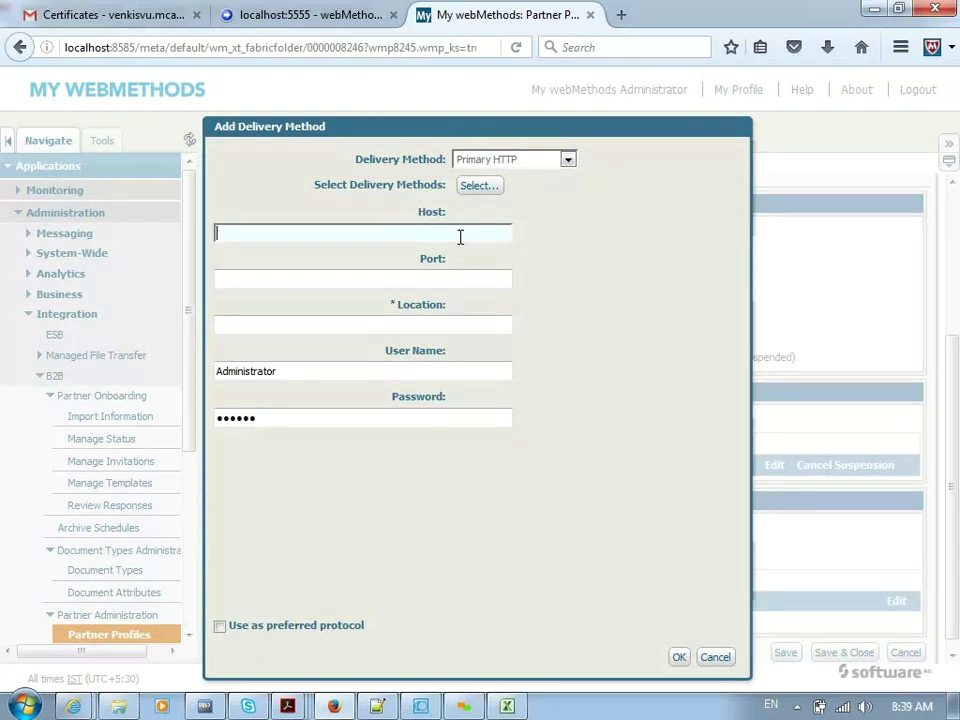
pyautogui.write('localhost')
pyautogui.click(426, 274)
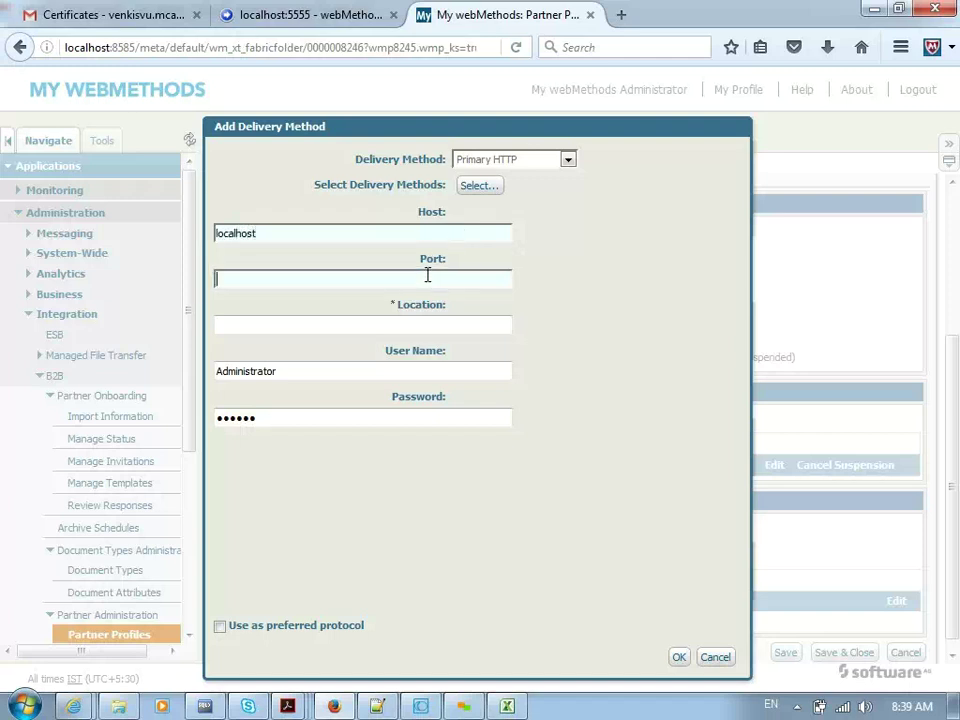
pyautogui.write('5555')
pyautogui.press('Tab')
pyautogui.press('Tab')
pyautogui.click(385, 327)
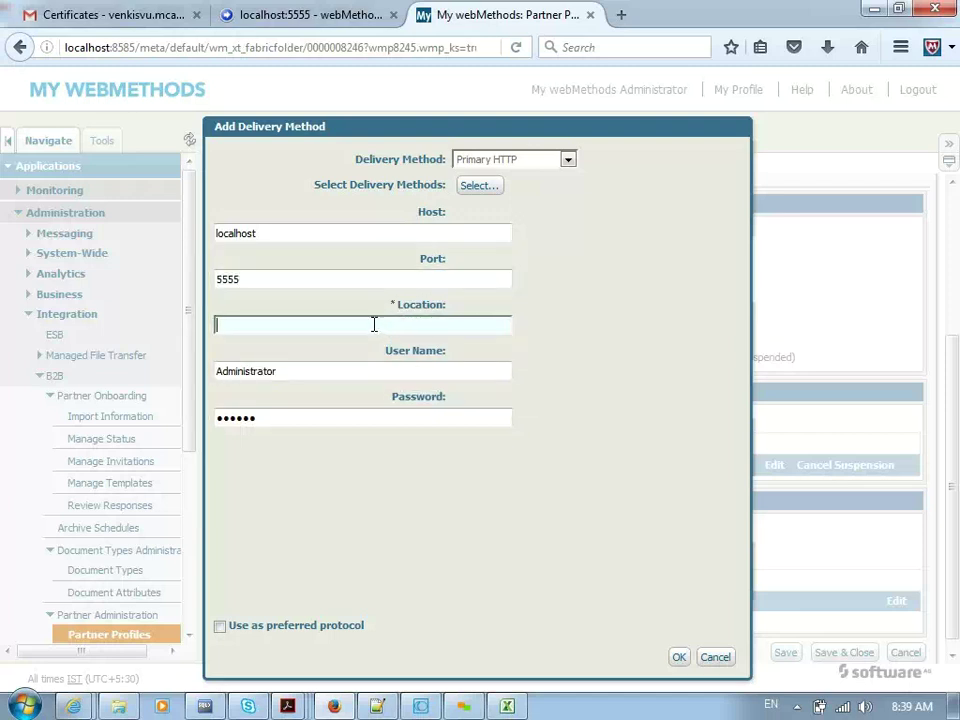
pyautogui.write('wm.EDIINT:receive')
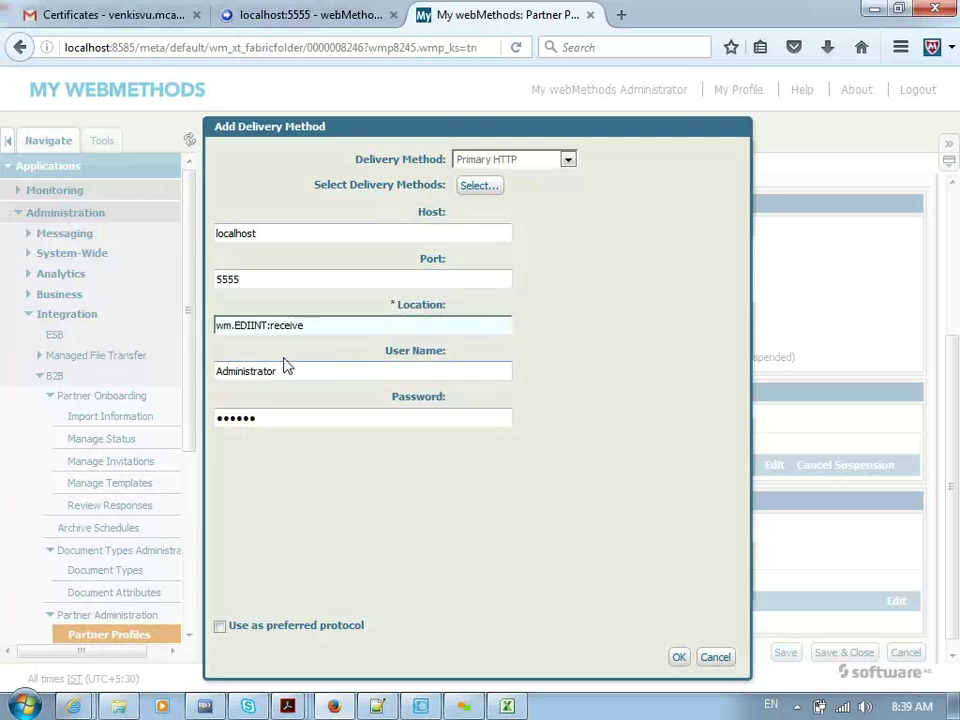
pyautogui.click(216, 327)
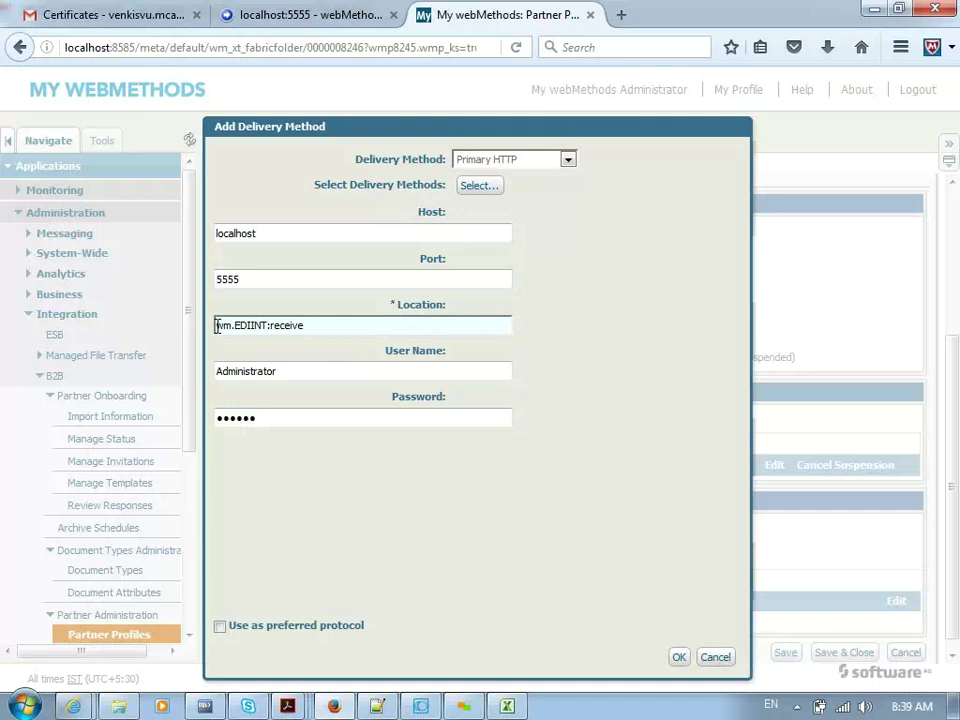
pyautogui.write('/')
# Step: Clear the prefilled Administrator user name and the stored password
pyautogui.doubleClick(236, 371)
pyautogui.press('BackSpace')
pyautogui.doubleClick(239, 414)
pyautogui.press('BackSpace')
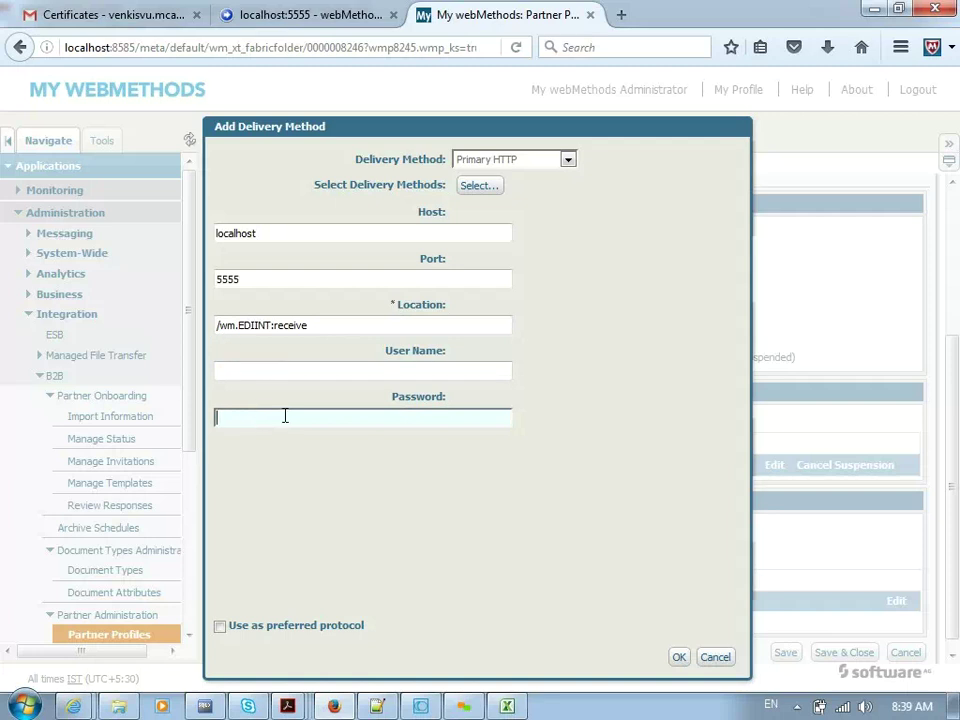
# Step: Select the location path, then bring Software AG Designer to the front
pyautogui.doubleClick(313, 330)
pyautogui.moveTo(313, 330); pyautogui.dragTo(190, 357)
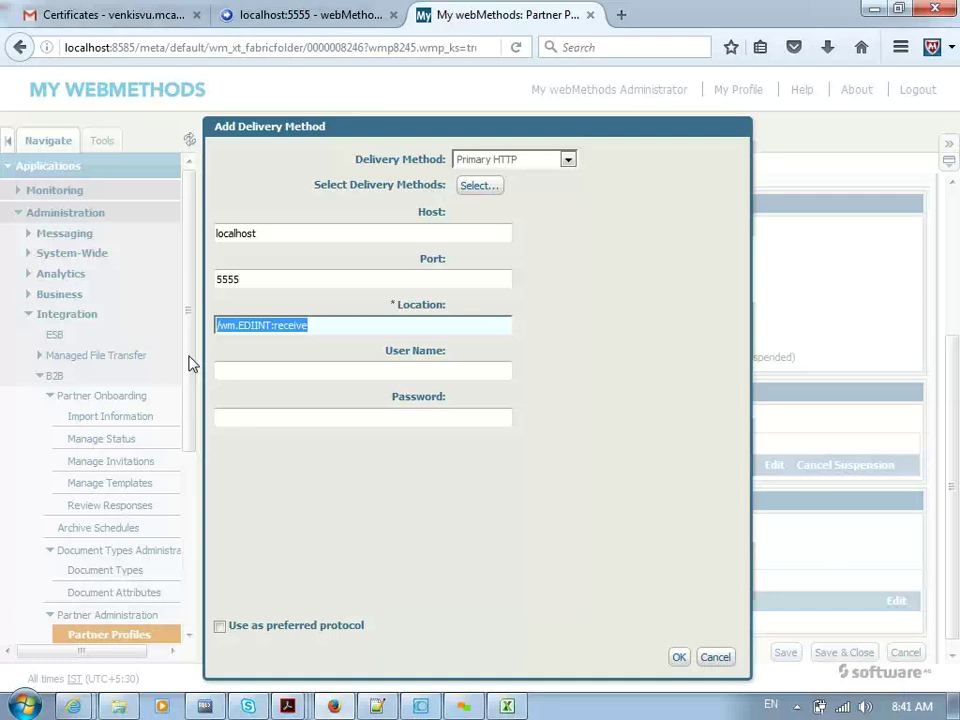
pyautogui.click(355, 272)
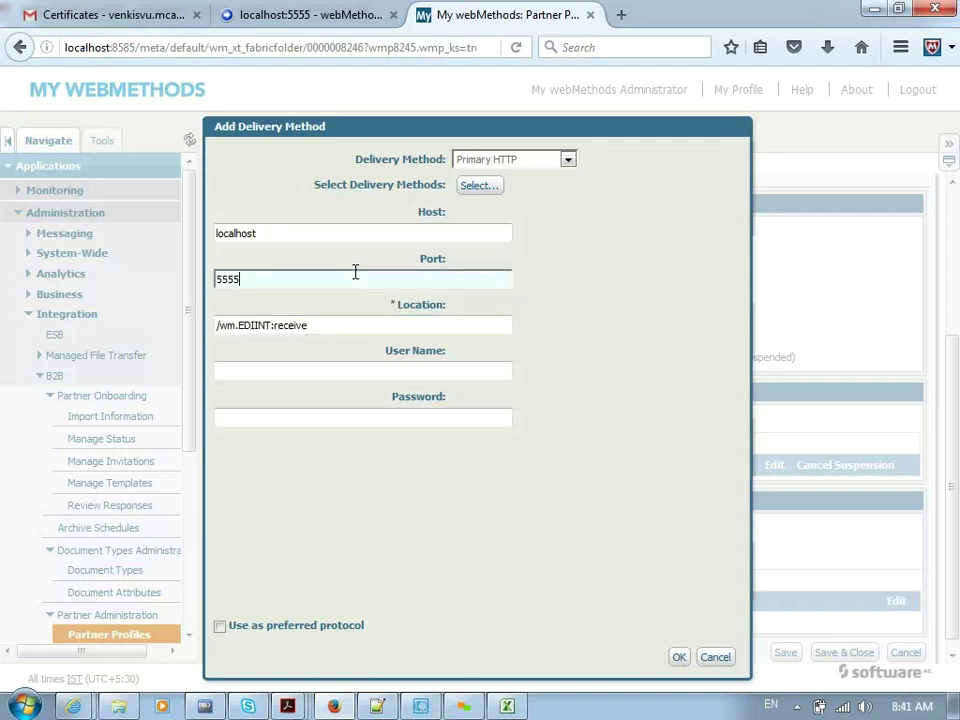
pyautogui.click(420, 706)
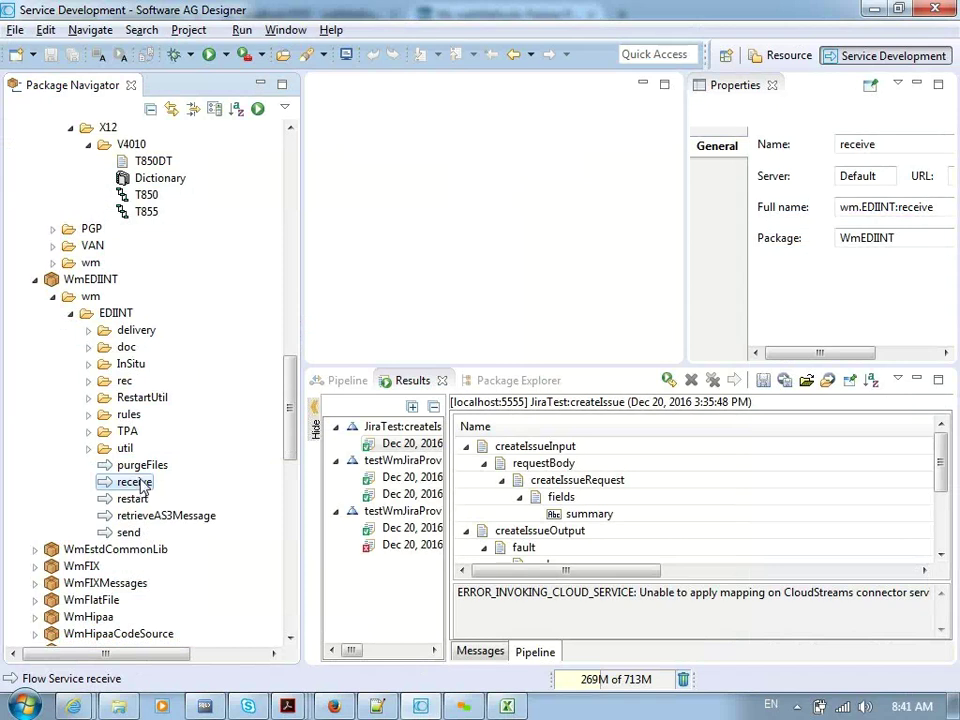
# Step: Try pasting the copied receive service into the EDIINT folder and dismiss the paste error
pyautogui.click(113, 314)
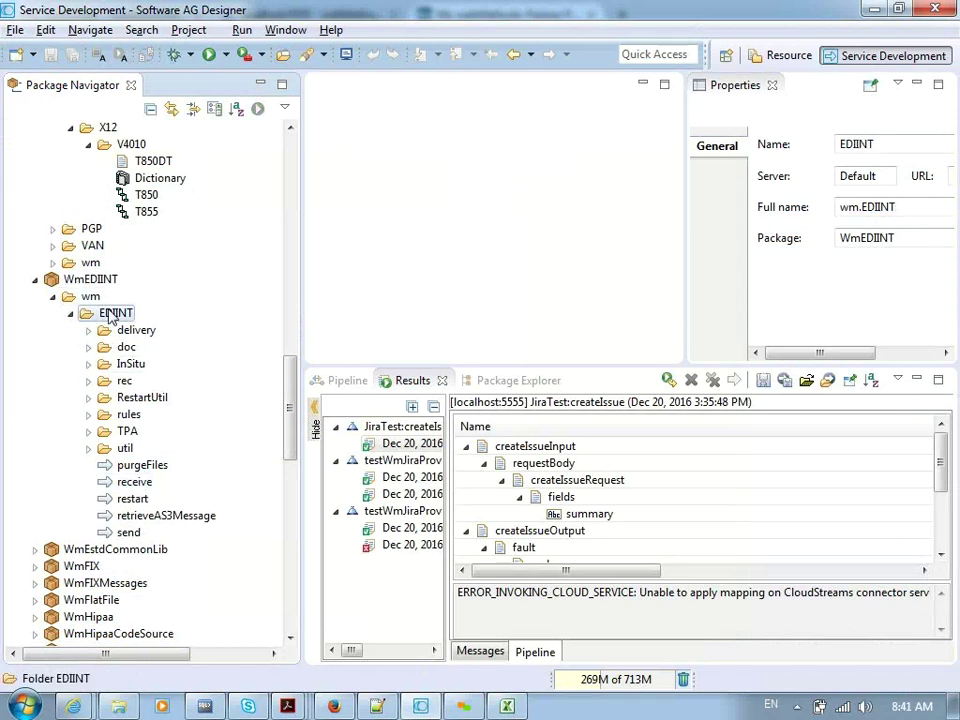
pyautogui.hotkey('ctrl', 'v')
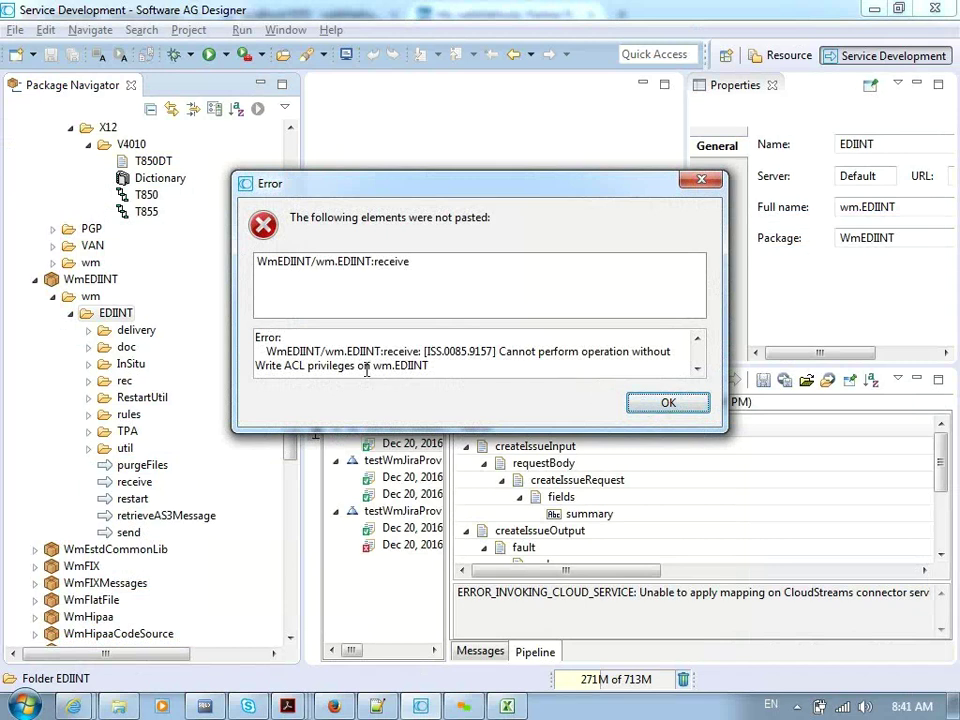
pyautogui.click(668, 403)
pyautogui.moveTo(289, 386); pyautogui.dragTo(290, 360)
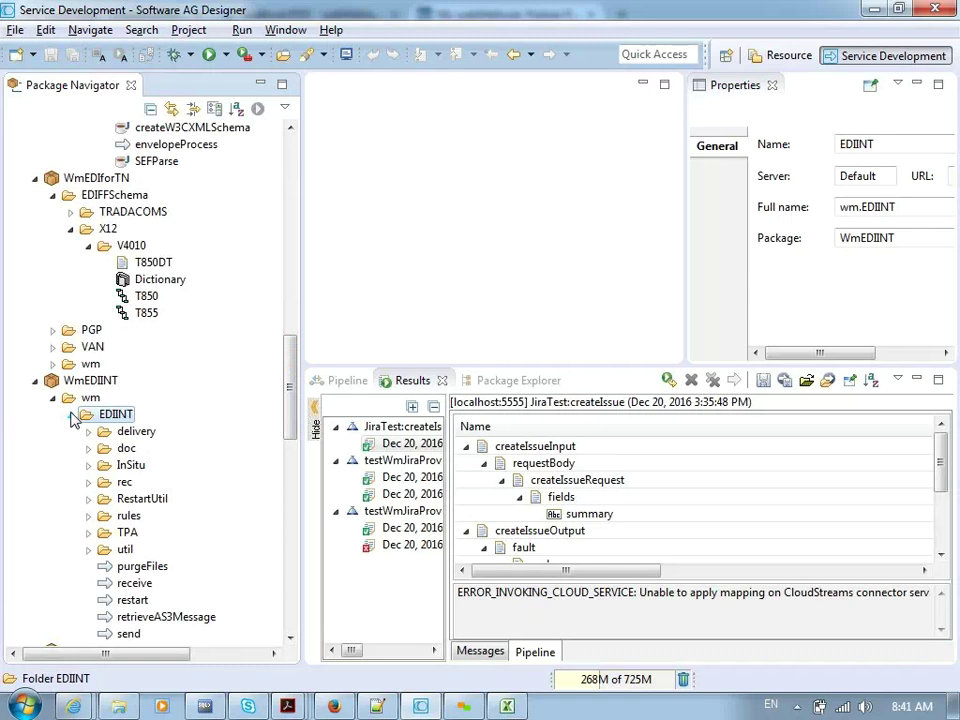
# Step: Browse the WmEDIforTN package's TRADACOMS, X12 and EDIFFSchema folders
pyautogui.click(97, 180)
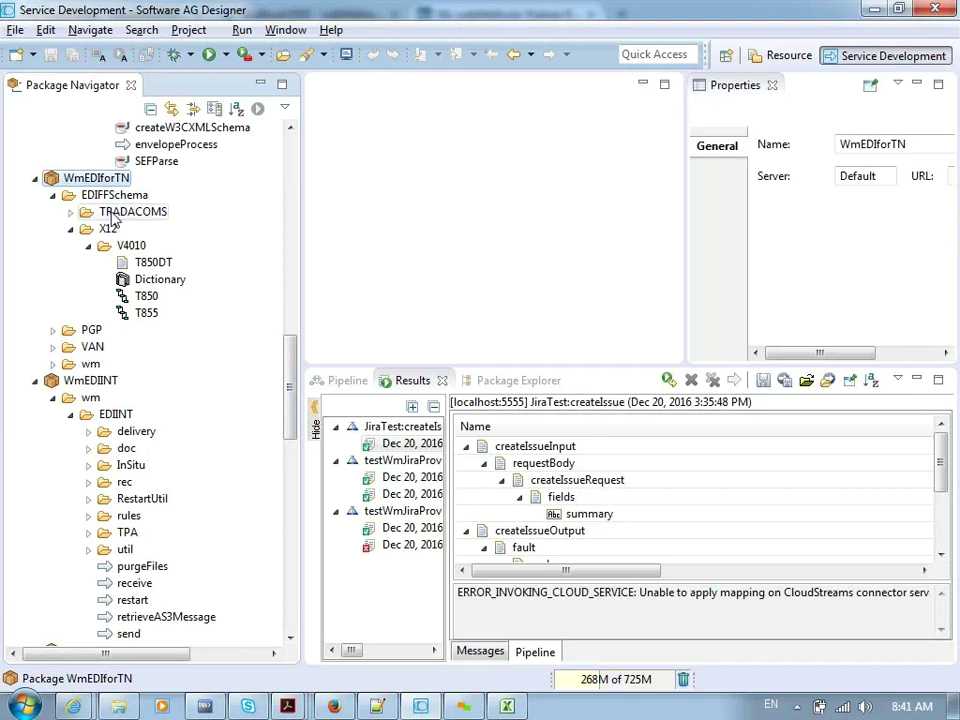
pyautogui.doubleClick(107, 215)
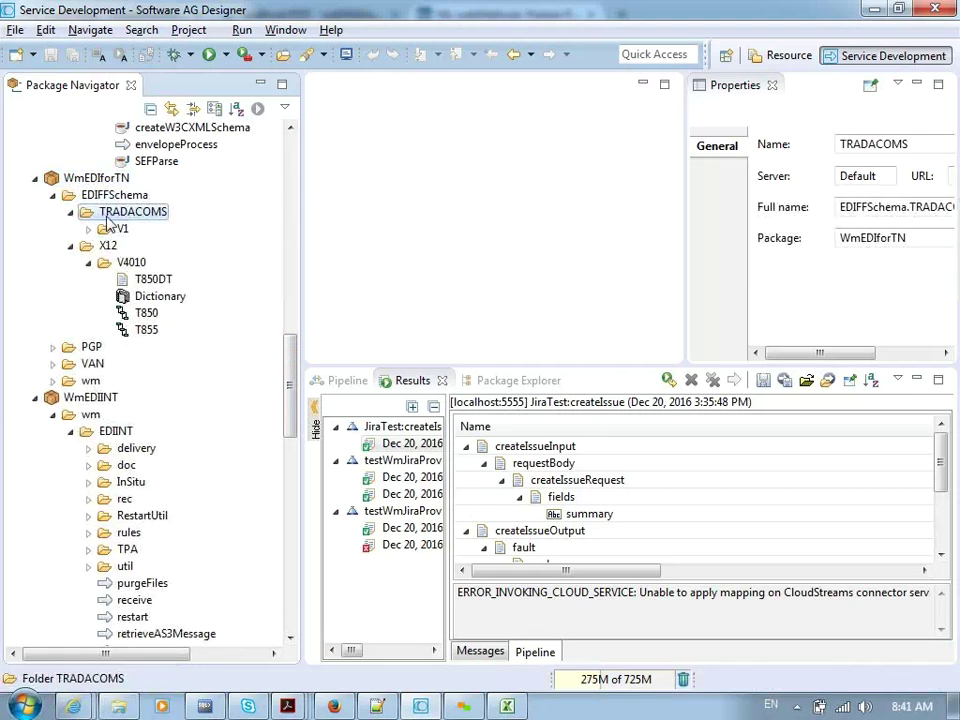
pyautogui.doubleClick(108, 229)
pyautogui.click(120, 196)
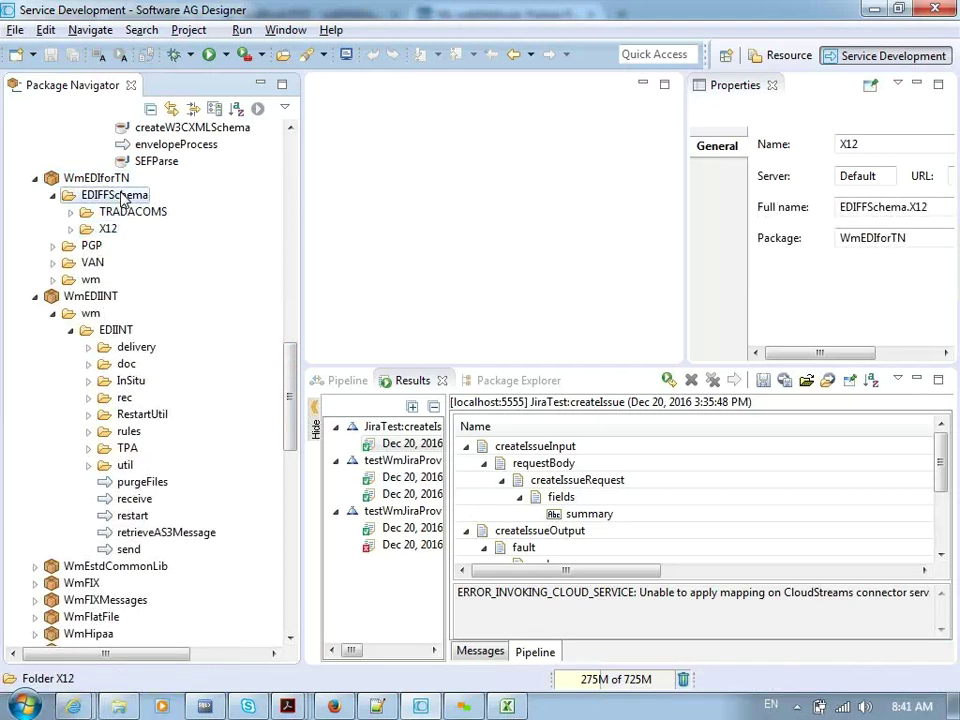
pyautogui.rightClick(122, 198)
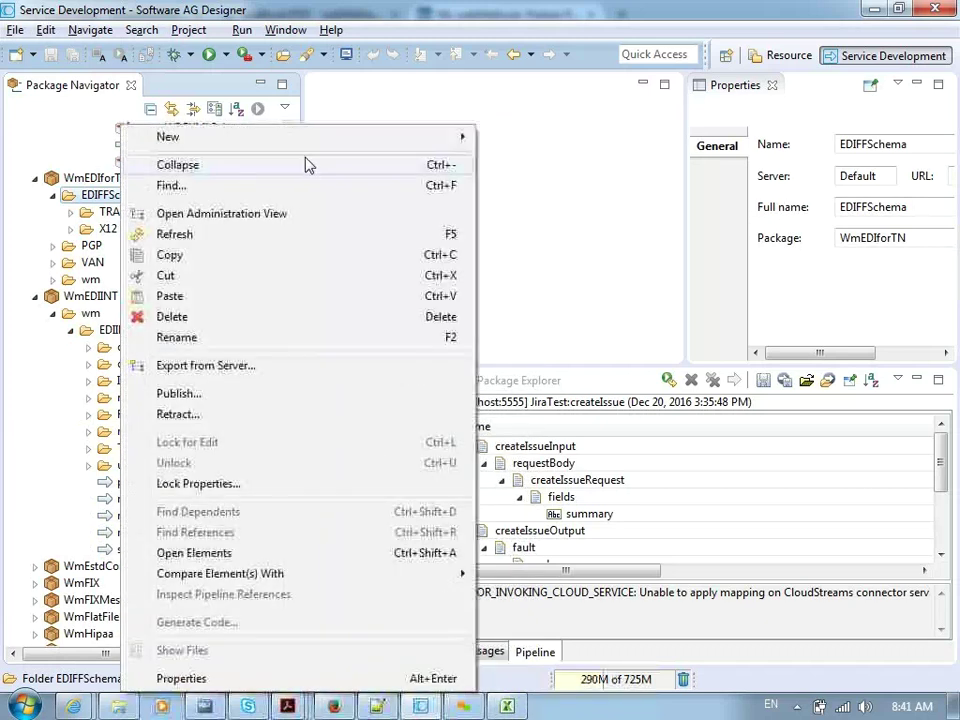
pyautogui.click(100, 184)
pyautogui.moveTo(291, 377); pyautogui.dragTo(257, 150)
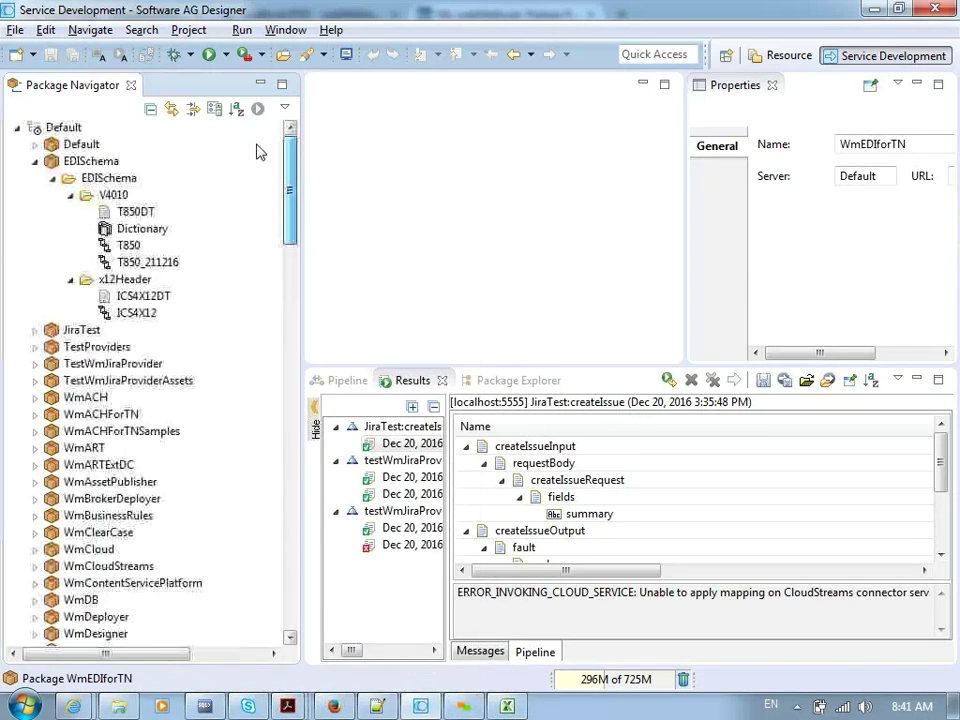
# Step: Create a 'service' folder in EDISchema and view the receive service's full name, service:receive
pyautogui.rightClick(97, 165)
pyautogui.moveTo(291, 94)
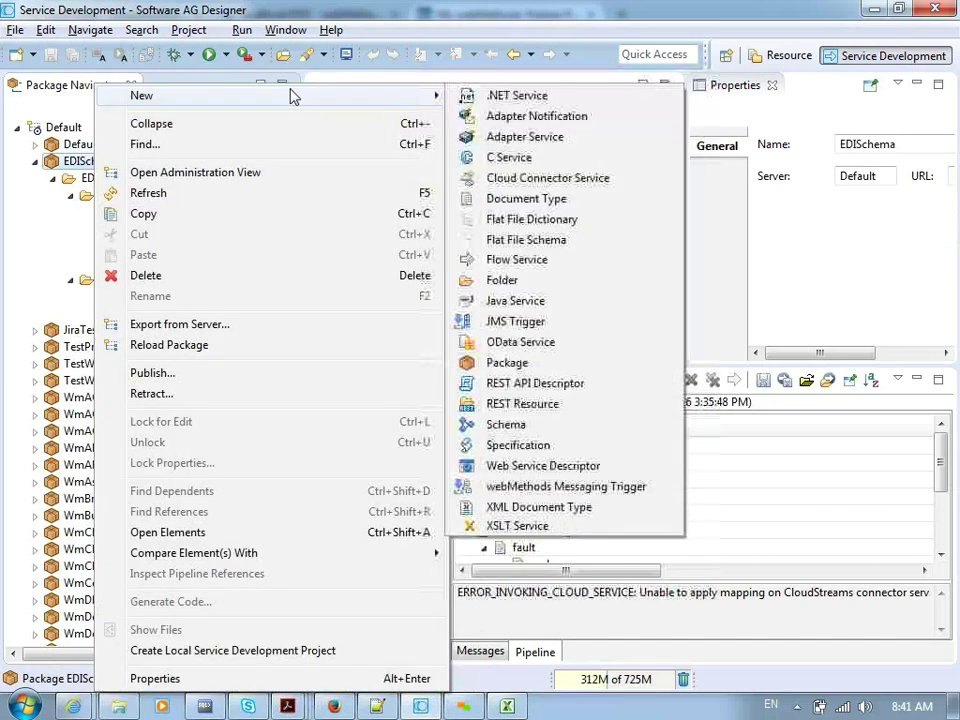
pyautogui.click(508, 283)
pyautogui.write('service')
pyautogui.press('Return')
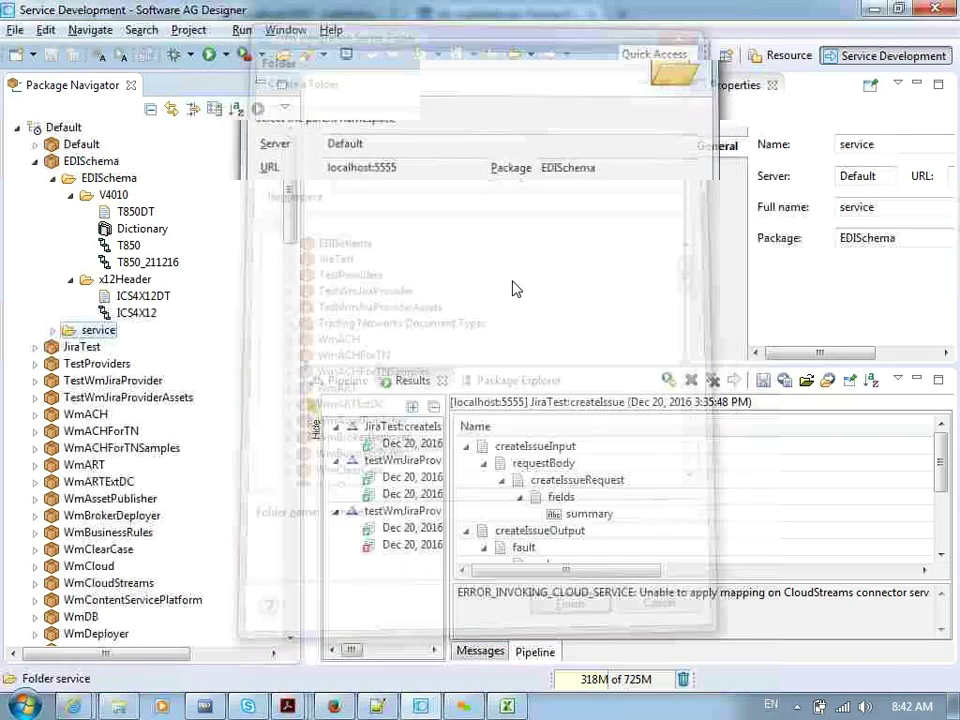
pyautogui.click(52, 330)
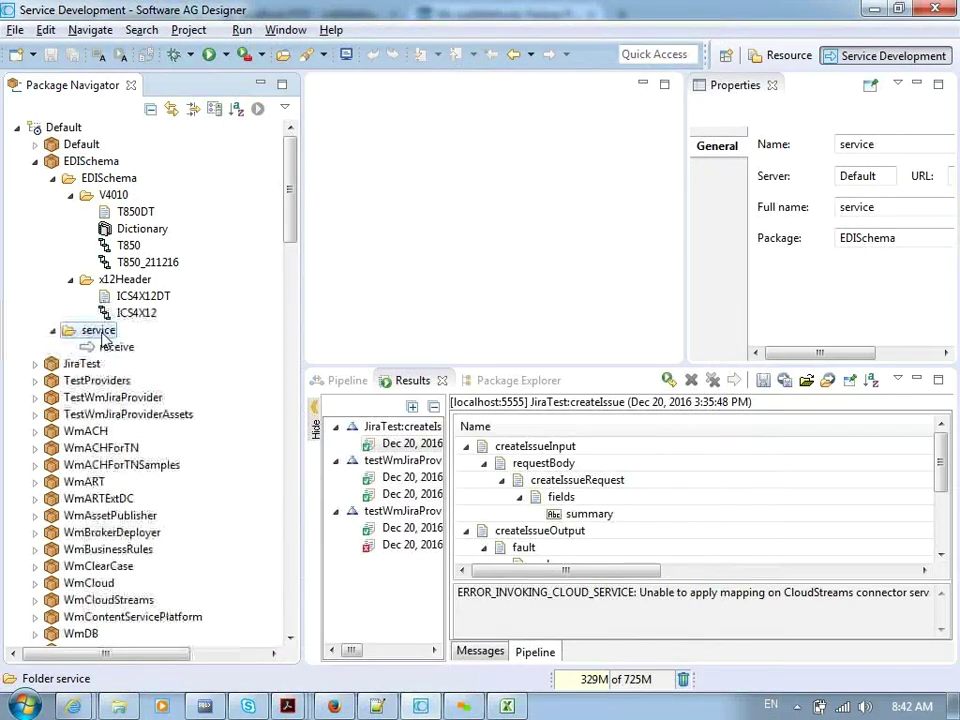
pyautogui.click(116, 348)
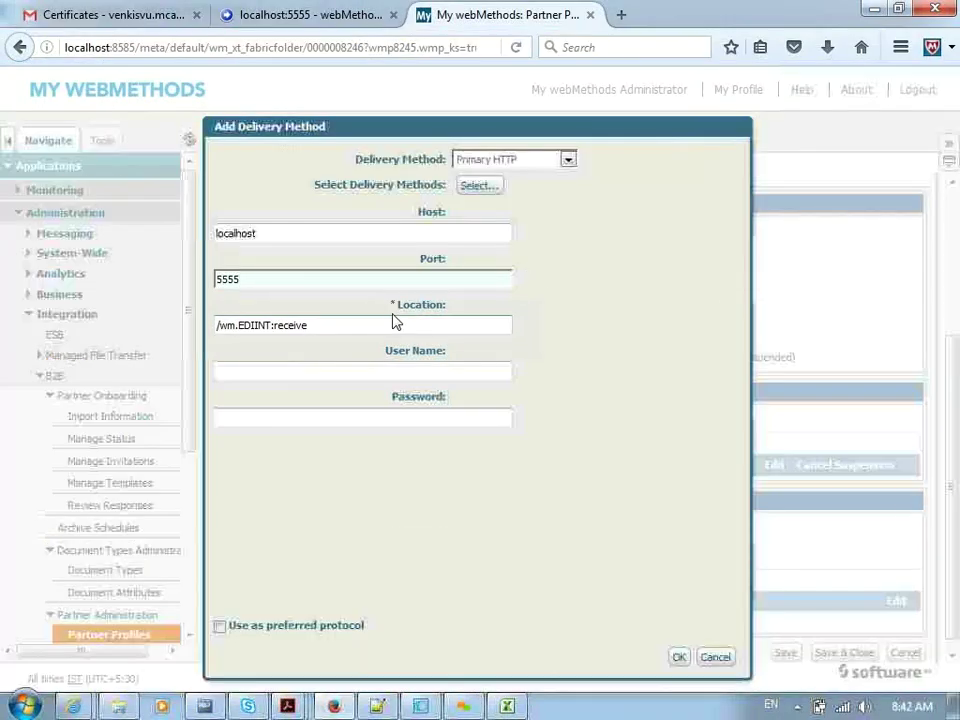
pyautogui.moveTo(395, 322); pyautogui.dragTo(219, 332)
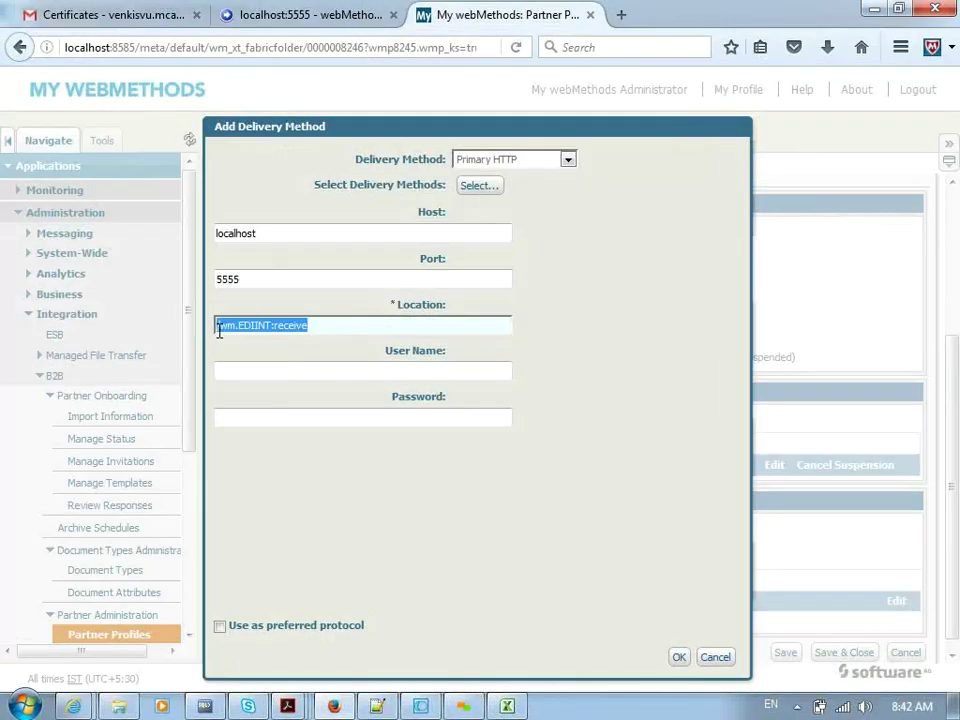
# Step: Change the delivery Location to /service:receive, then return to the Notepad++ notes
pyautogui.write('service:receive')
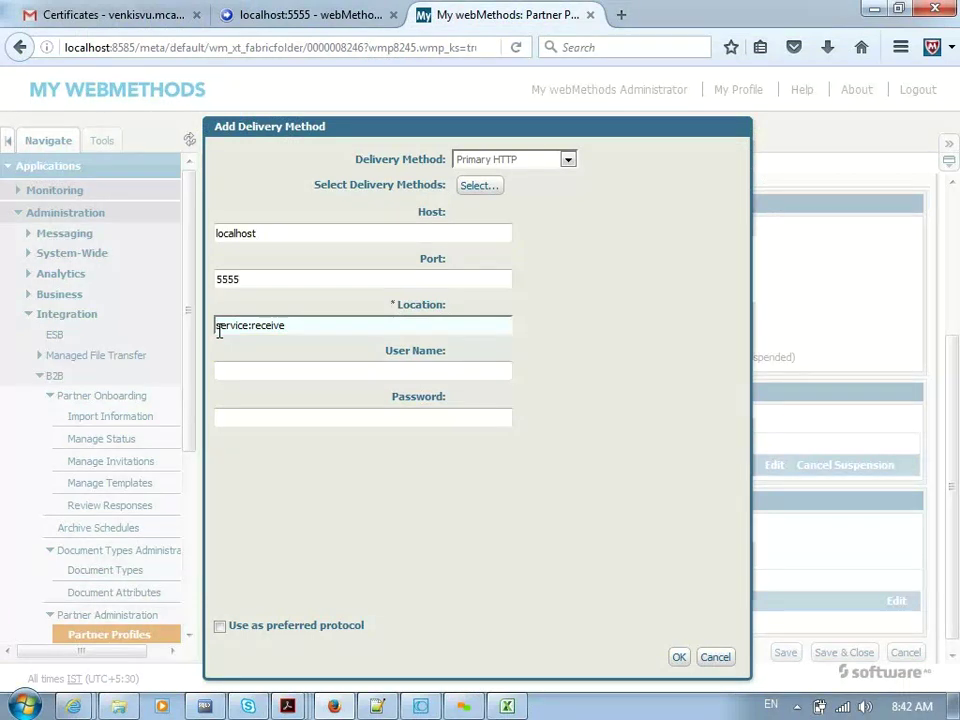
pyautogui.click(218, 326)
pyautogui.write('/')
pyautogui.click(377, 706)
pyautogui.click(397, 157)
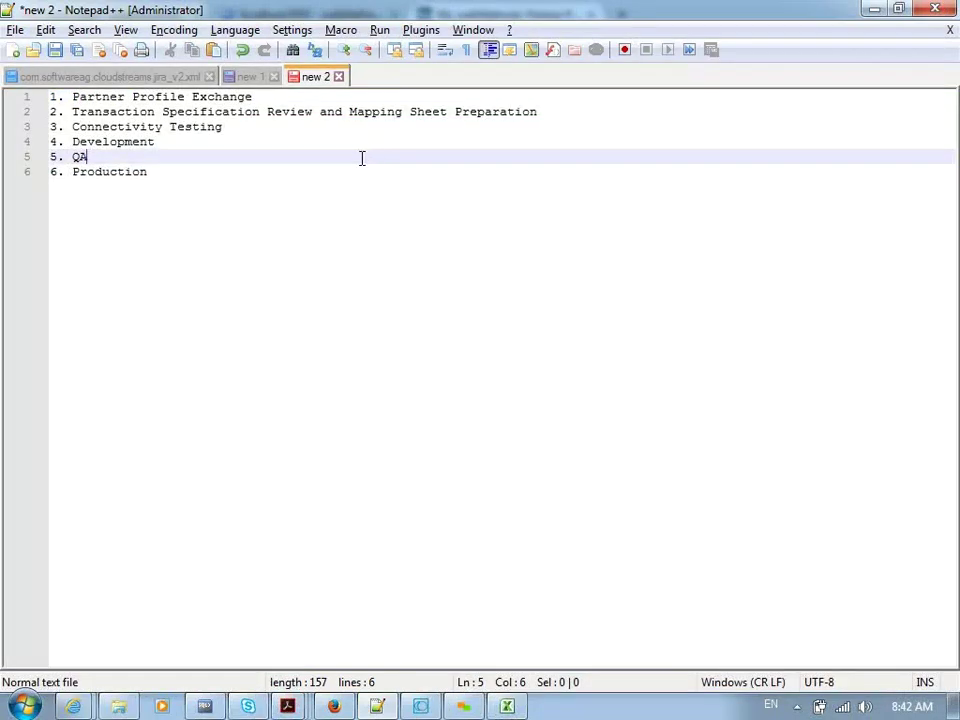
# Step: Add 'MyCompany' and 'Company1' lines below the numbered list
pyautogui.click(354, 172)
pyautogui.press('Return')
pyautogui.press('Return')
pyautogui.press('Return')
pyautogui.press('Return')
pyautogui.write('MyCompany')
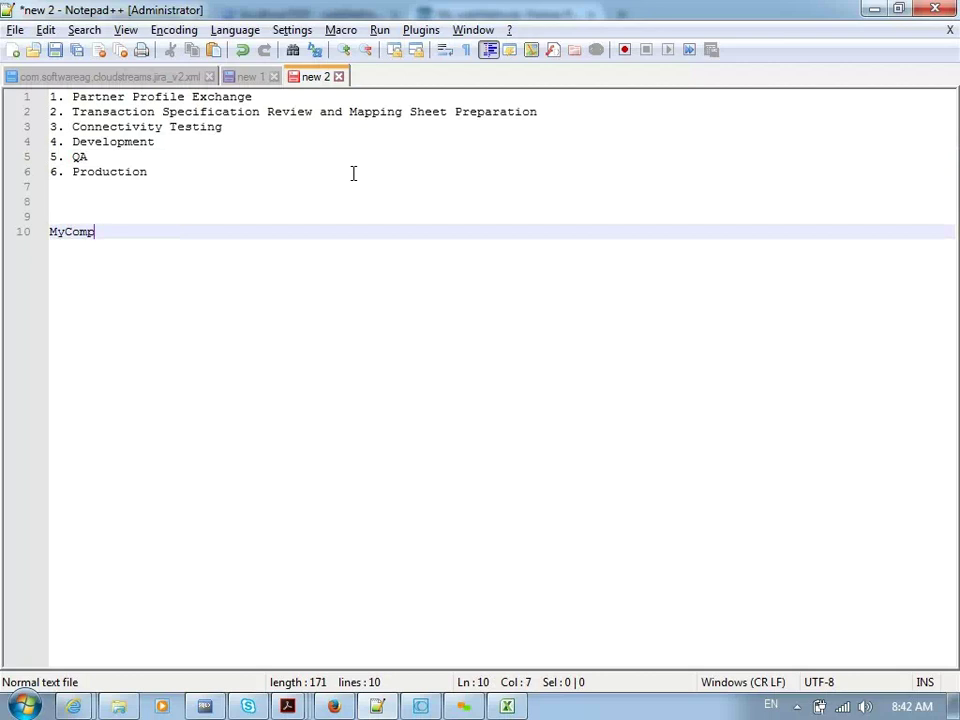
pyautogui.press('Return')
pyautogui.press('Return')
pyautogui.press('Return')
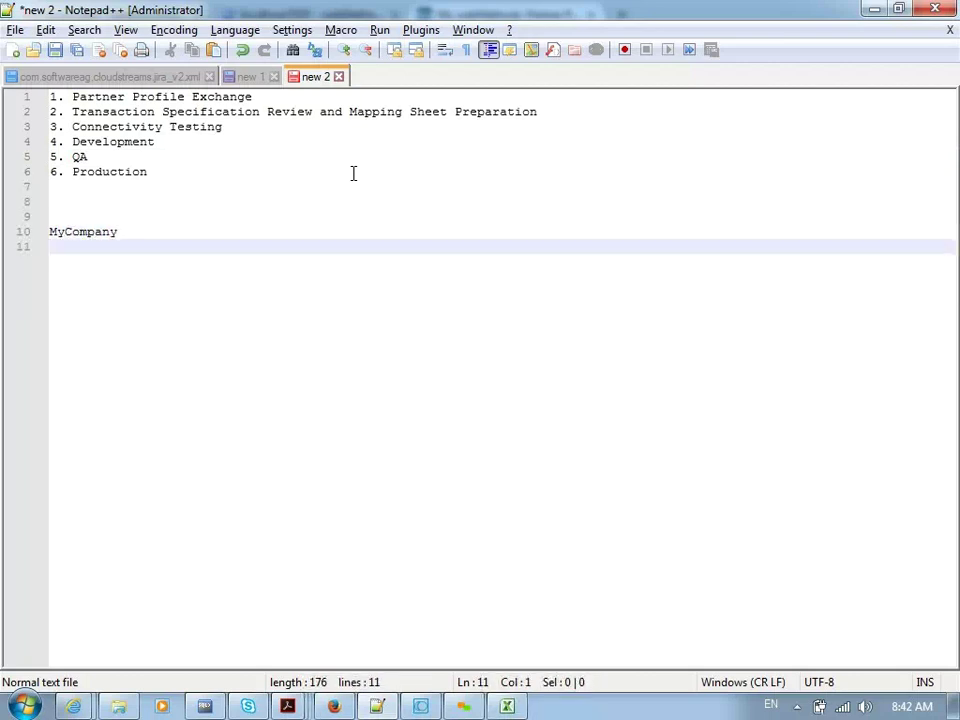
pyautogui.write('Par')
pyautogui.press('BackSpace')
pyautogui.press('BackSpace')
pyautogui.press('BackSpace')
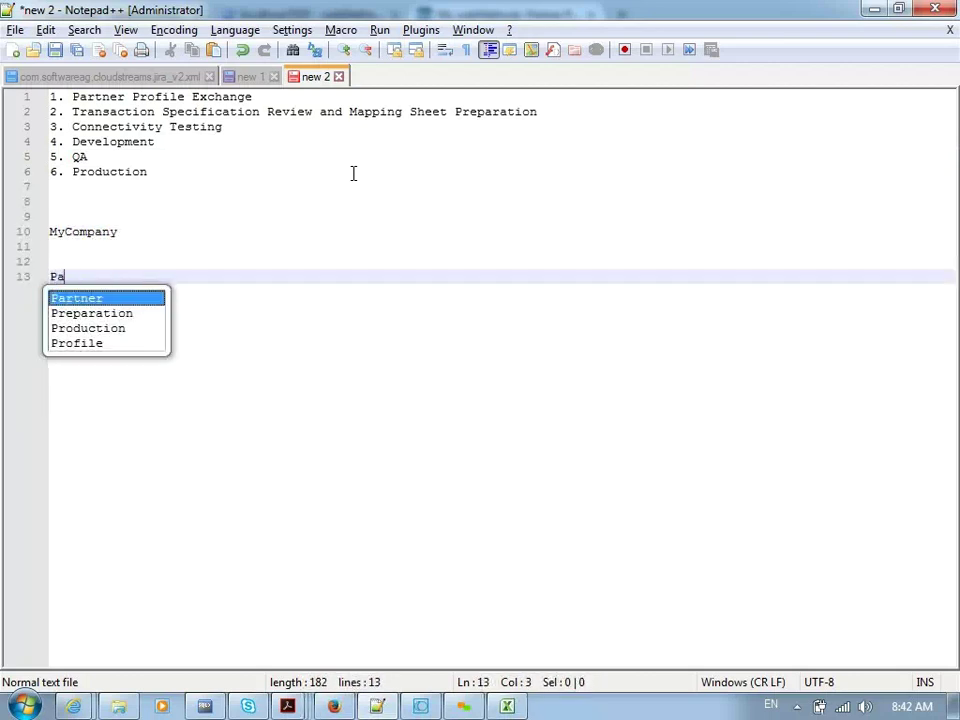
pyautogui.write('Company1')
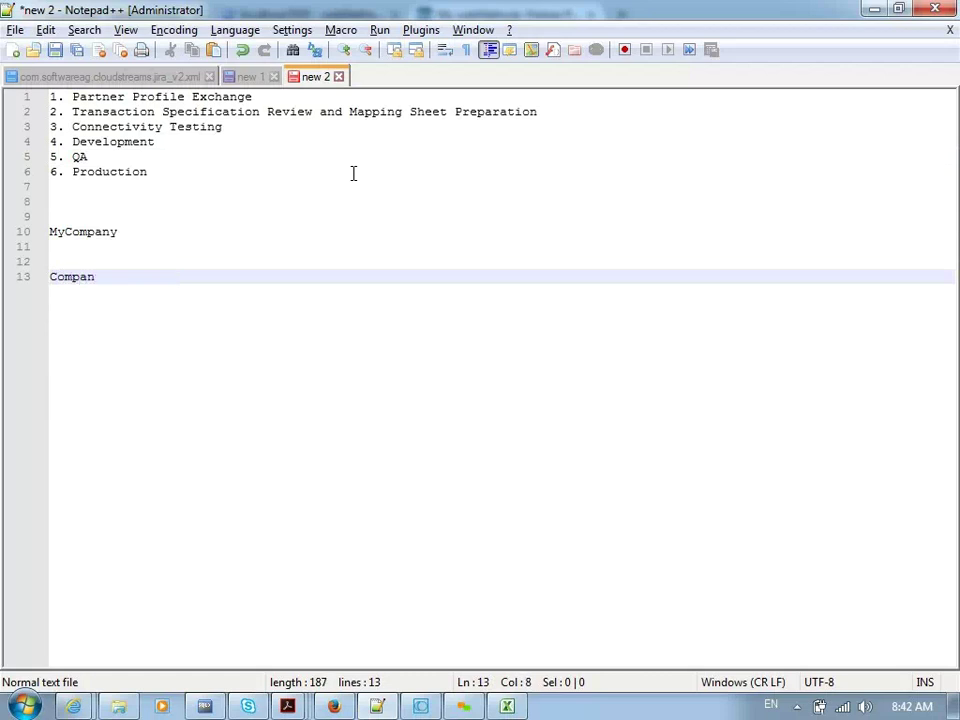
# Step: Append ': Inbound Means Company1--->My Company Outbound Means My Company1 --> Comapny1' to MyCompany
pyautogui.click(188, 231)
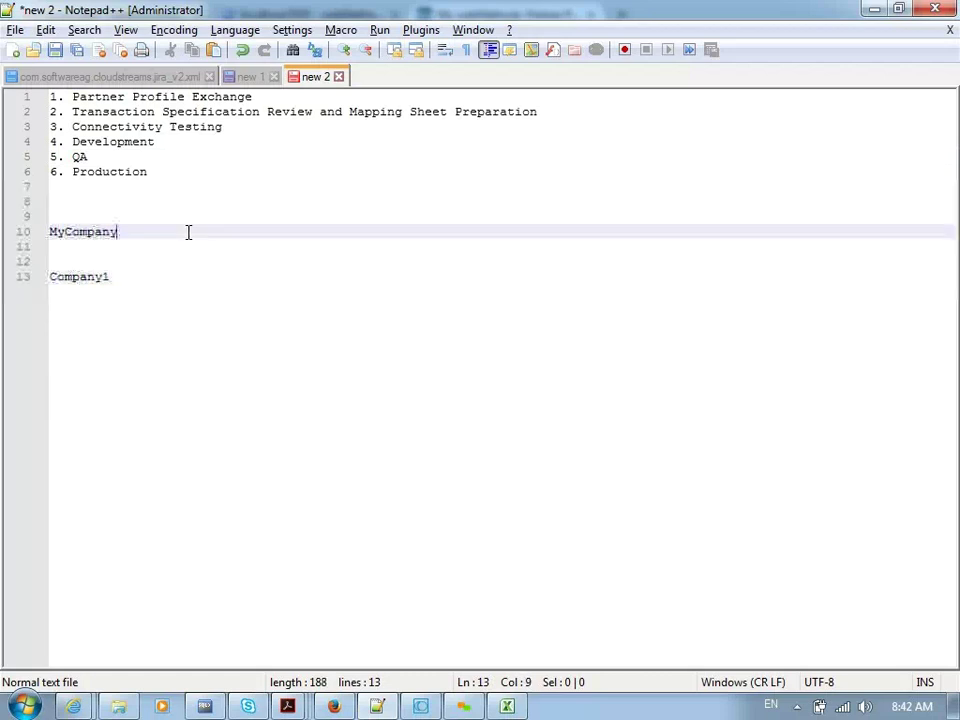
pyautogui.write('(')
pyautogui.press('BackSpace')
pyautogui.write(': ')
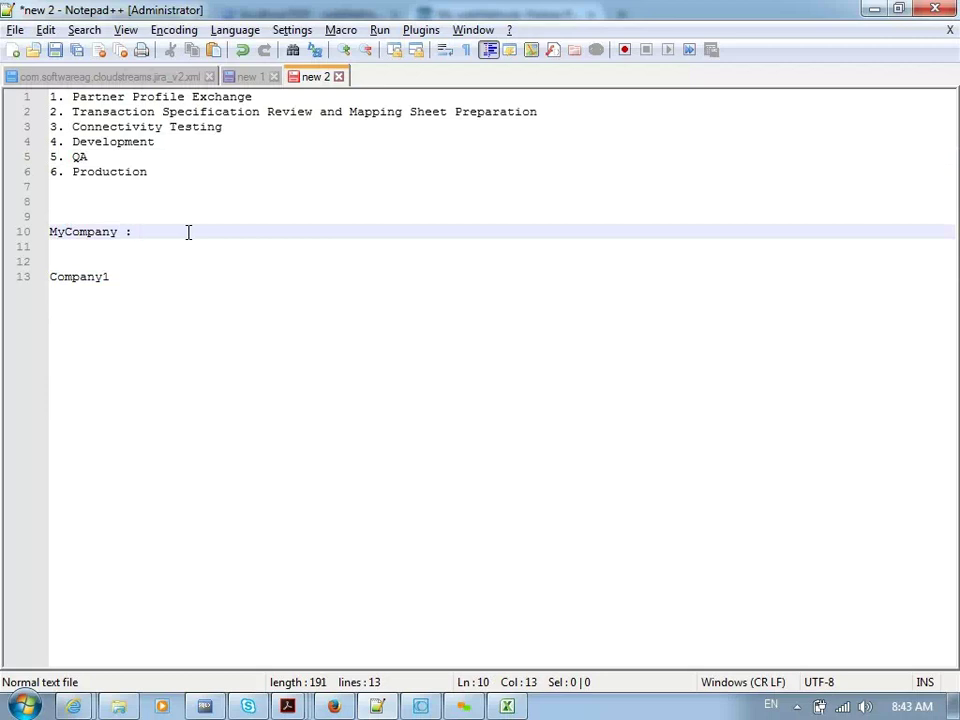
pyautogui.write('Inbound Means Company1--->')
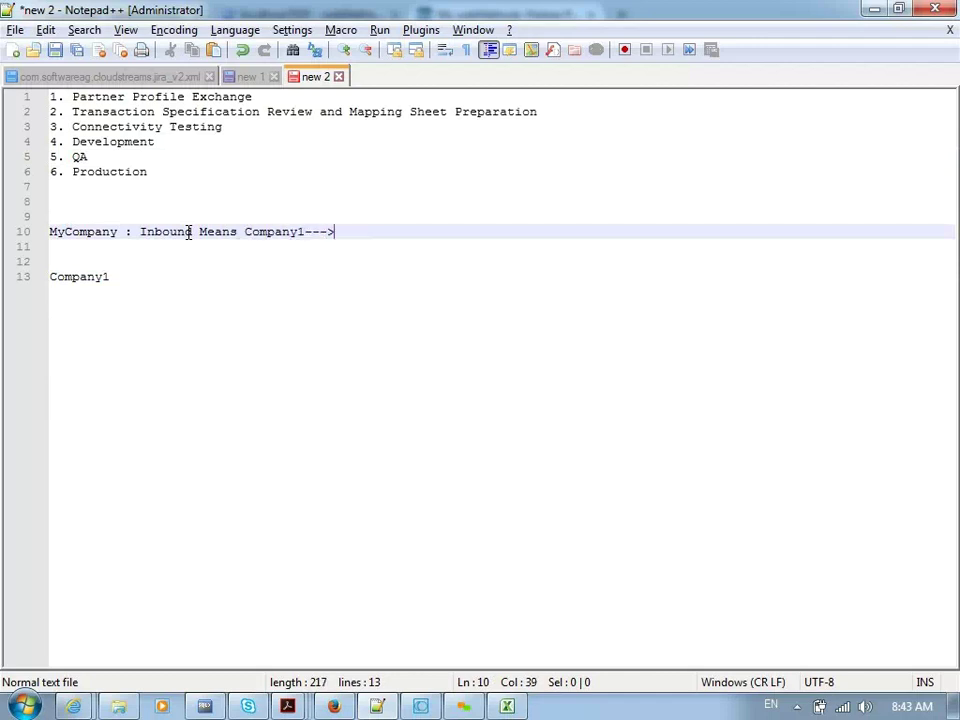
pyautogui.write('My')
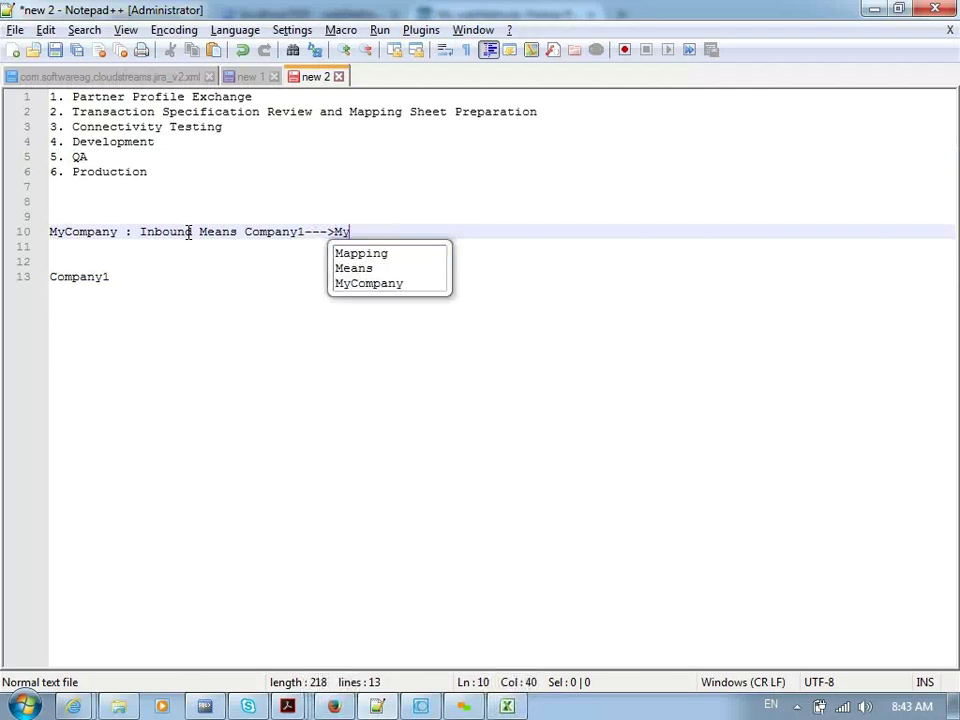
pyautogui.write(' Company')
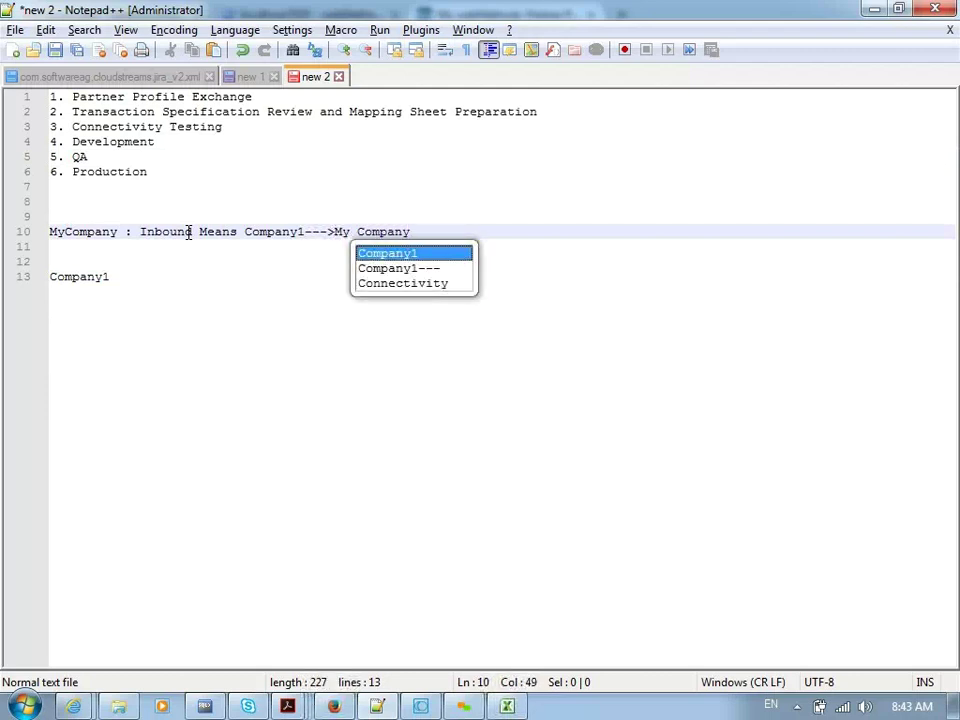
pyautogui.write('   Ou')
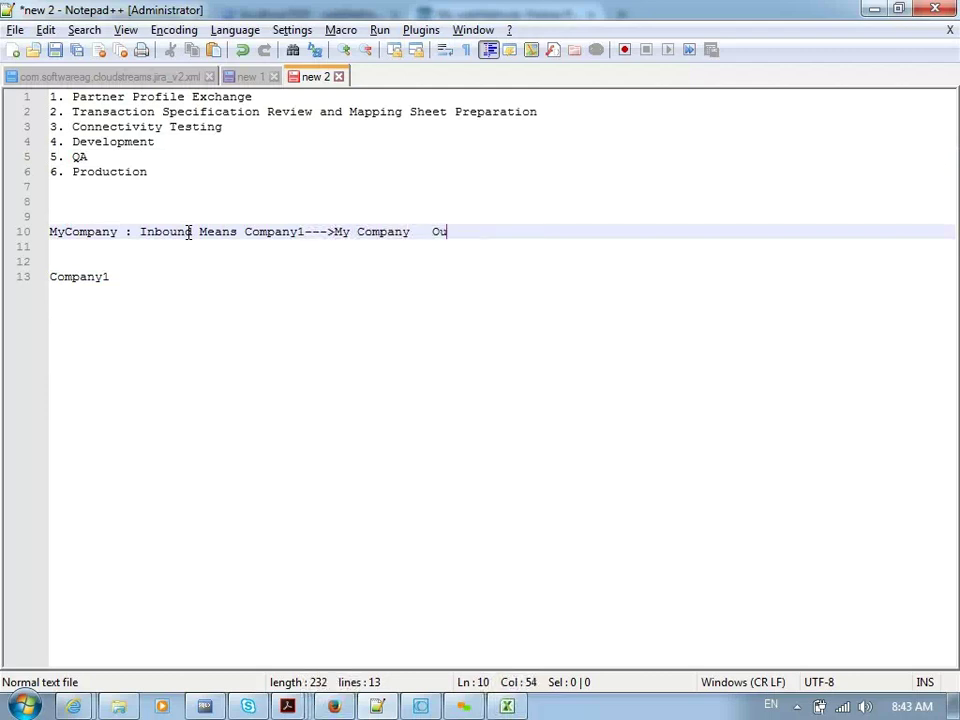
pyautogui.write('tbound Means ')
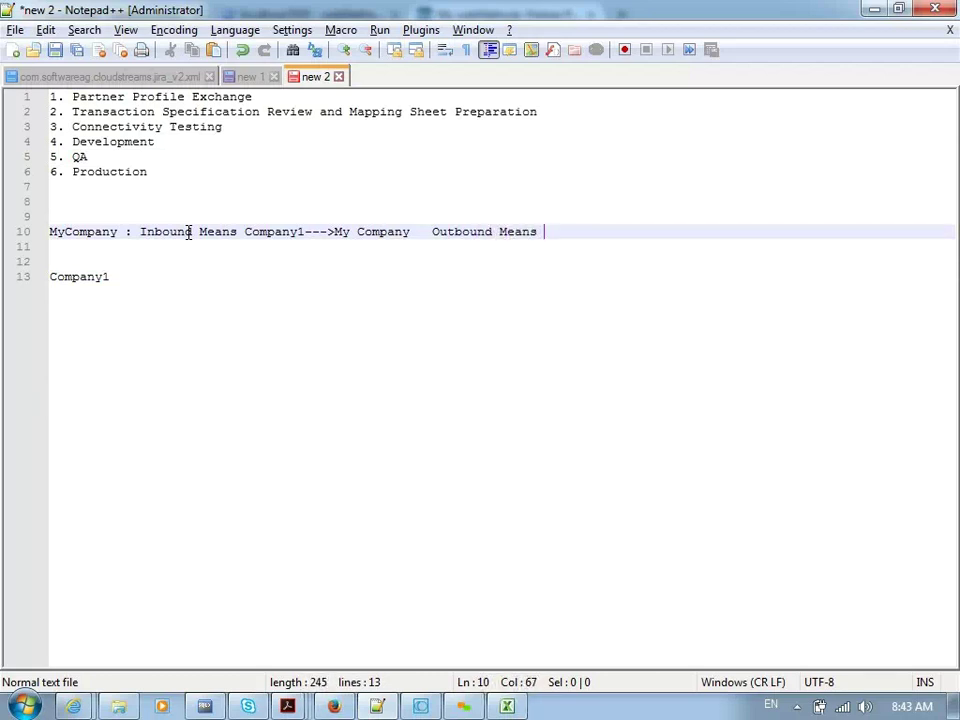
pyautogui.write('My Company1 --')
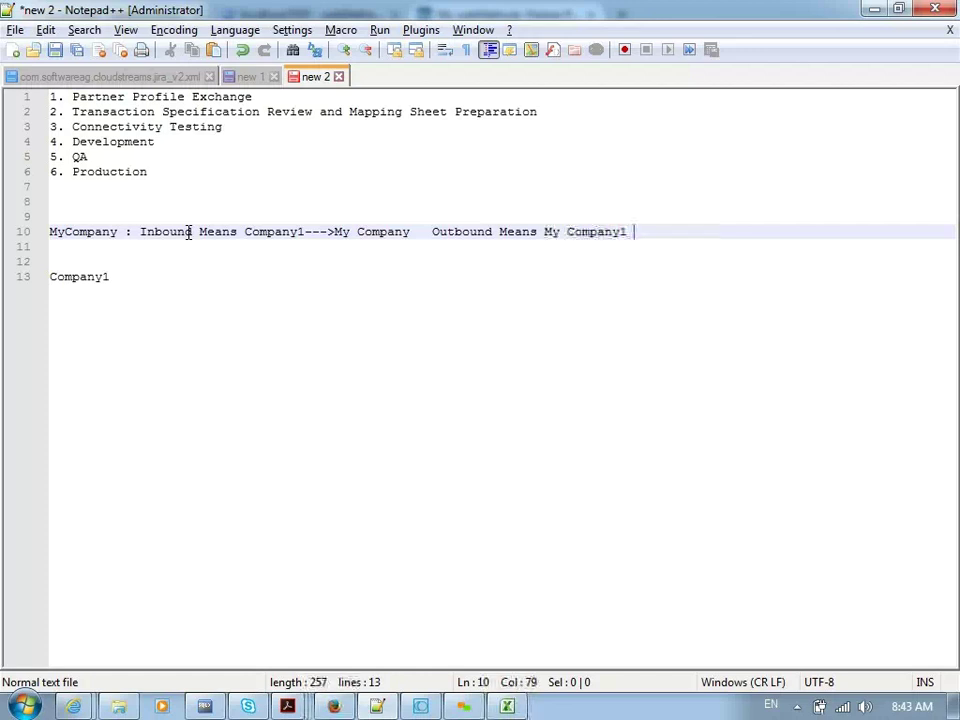
pyautogui.write('>')
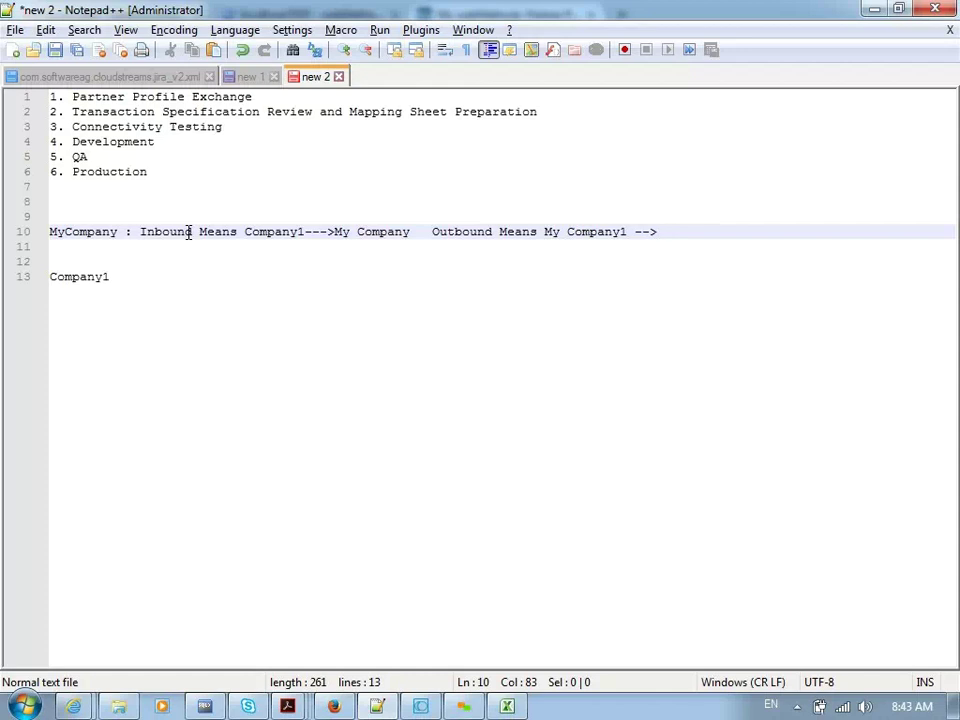
pyautogui.write(' Comapny1')
# Step: Paste line 10's inbound/outbound explanation after 'Company1:' on line 13
pyautogui.keyDown('shift'); pyautogui.click(141, 231); pyautogui.keyUp('shift')
pyautogui.hotkey('ctrl', 'c')
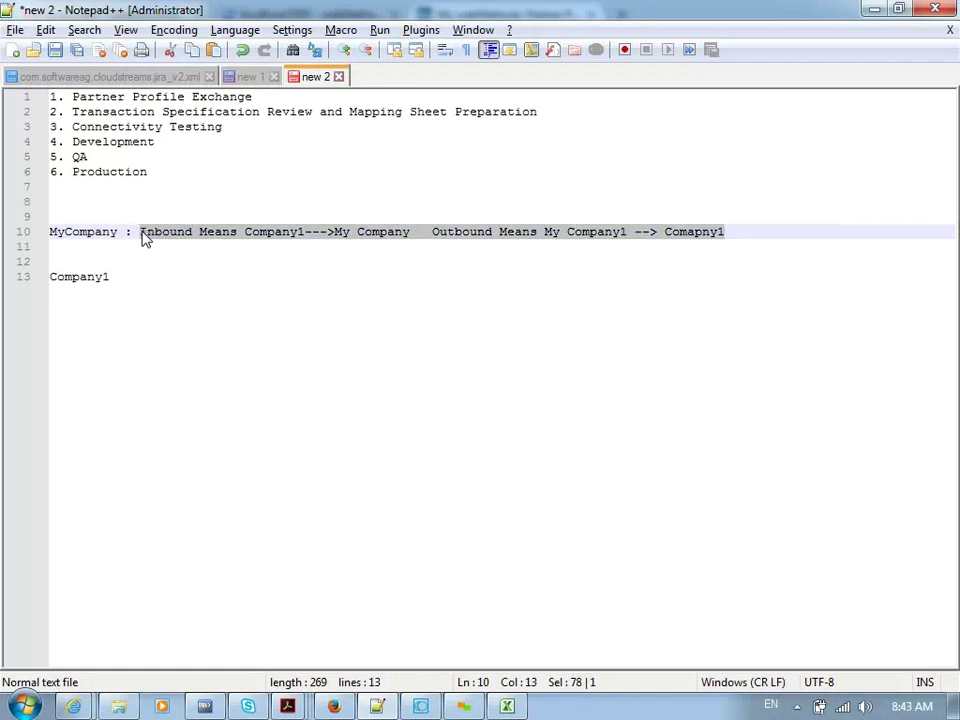
pyautogui.click(133, 279)
pyautogui.write(':')
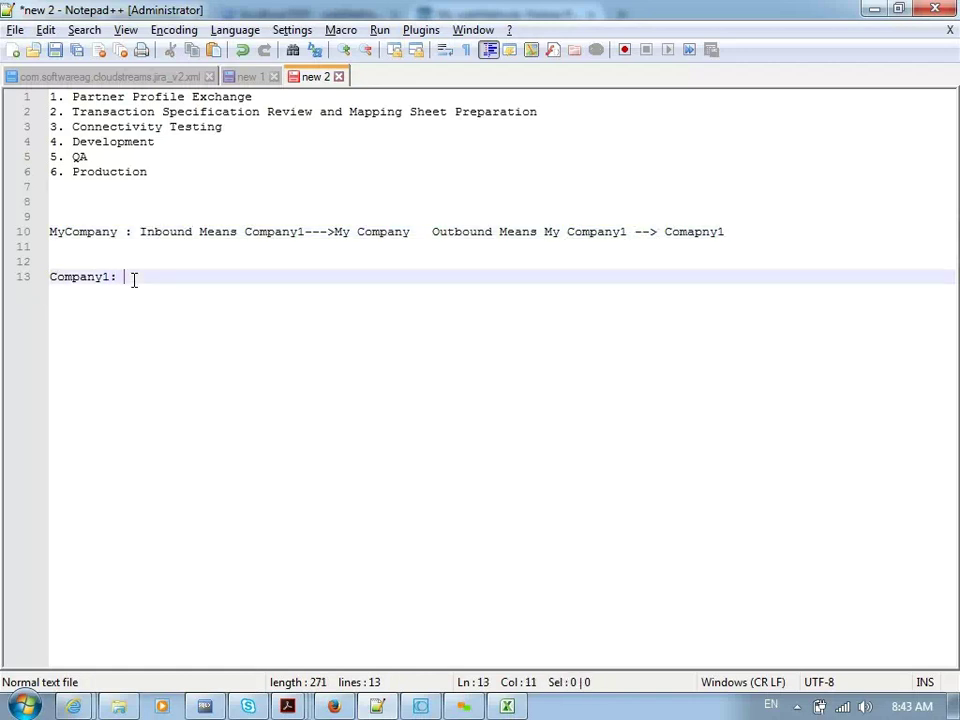
pyautogui.hotkey('ctrl', 'v')
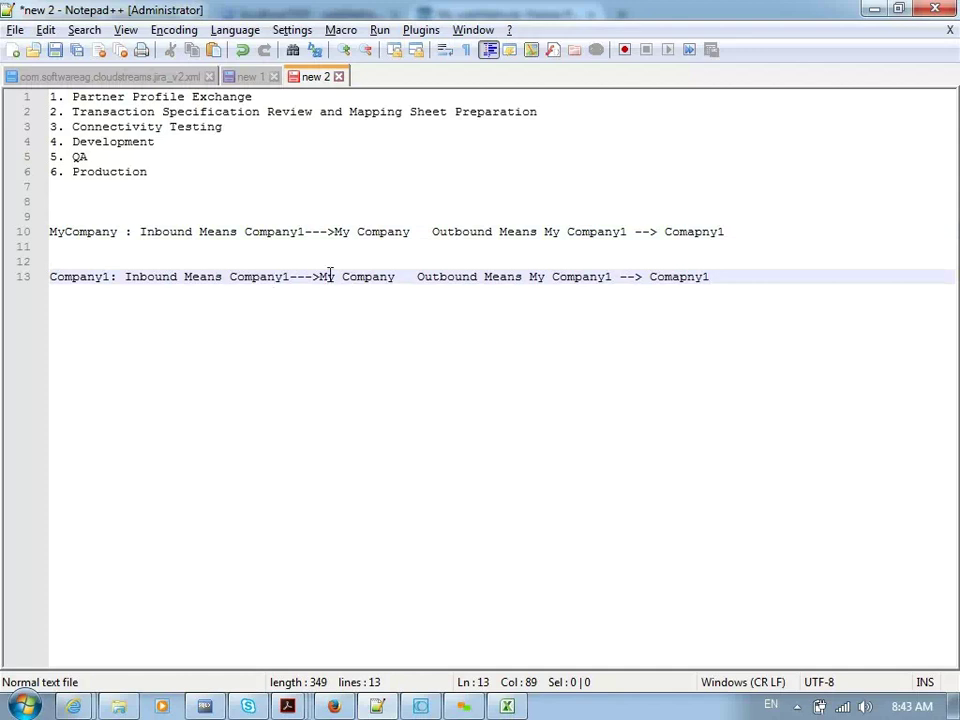
# Step: Reverse line 13's arrows to '<---' and '<--' so both point toward Company1
pyautogui.click(323, 276)
pyautogui.press('Left')
pyautogui.press('BackSpace')
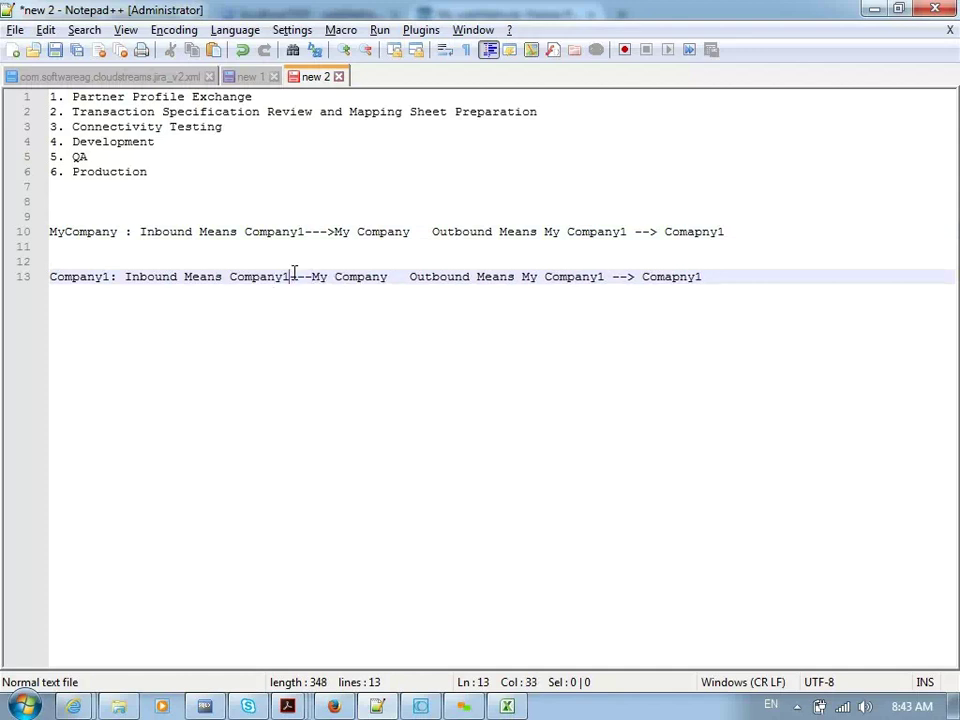
pyautogui.write('<')
pyautogui.click(637, 276)
pyautogui.press('BackSpace')
pyautogui.press('Right')
pyautogui.press('Left')
pyautogui.press('Left')
pyautogui.write('-')
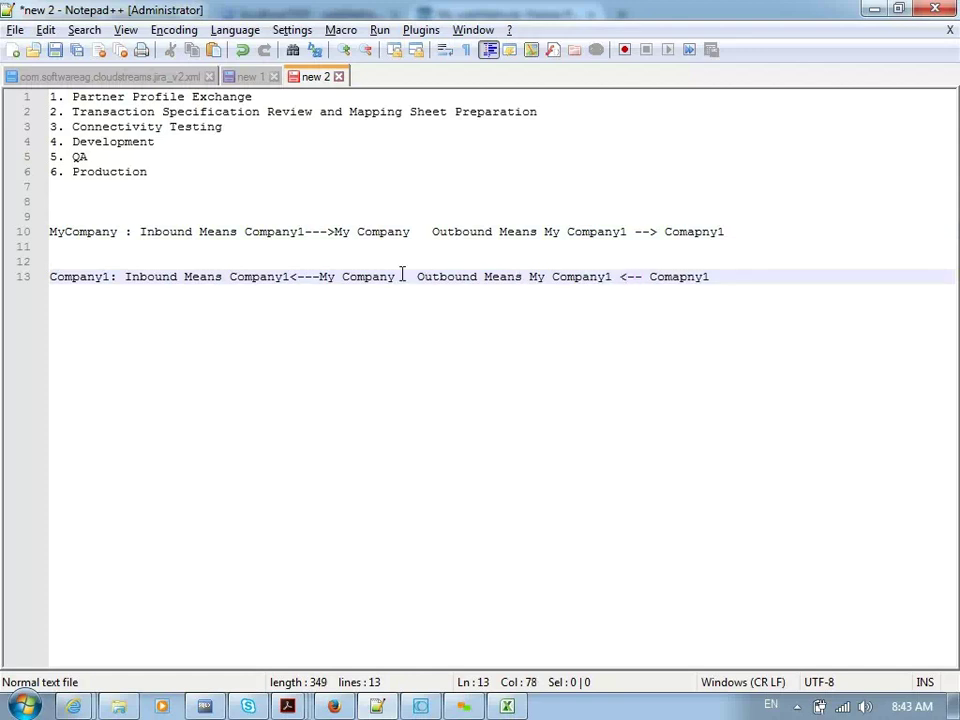
# Step: Highlight MyCompany, Company1 and My Company to compare lines 10 and 13
pyautogui.doubleClick(73, 231)
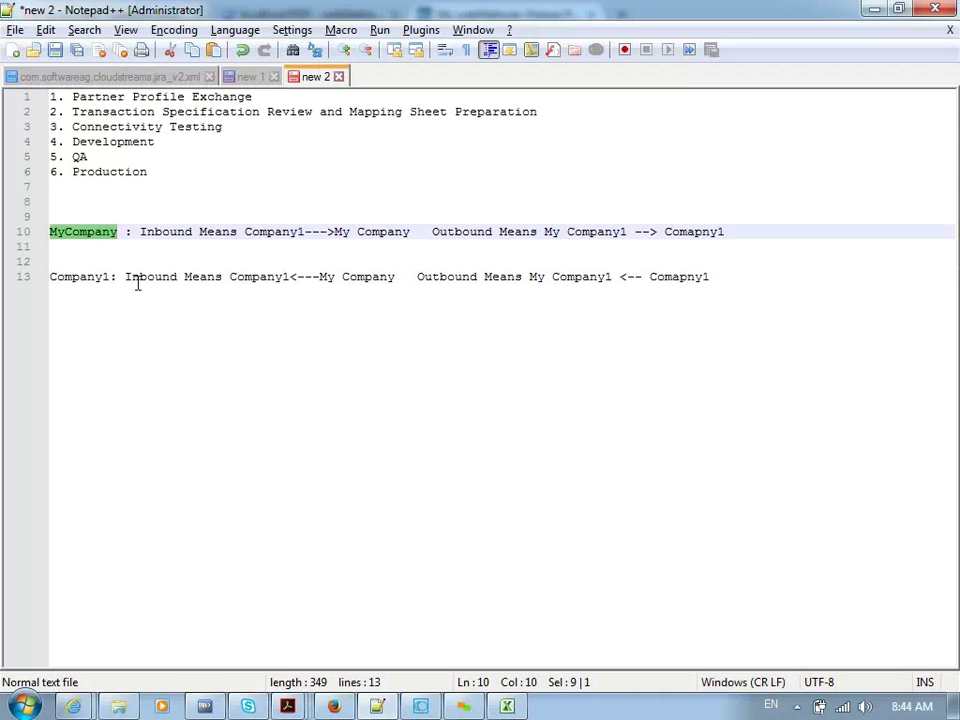
pyautogui.click(231, 278)
pyautogui.moveTo(231, 278); pyautogui.dragTo(328, 285)
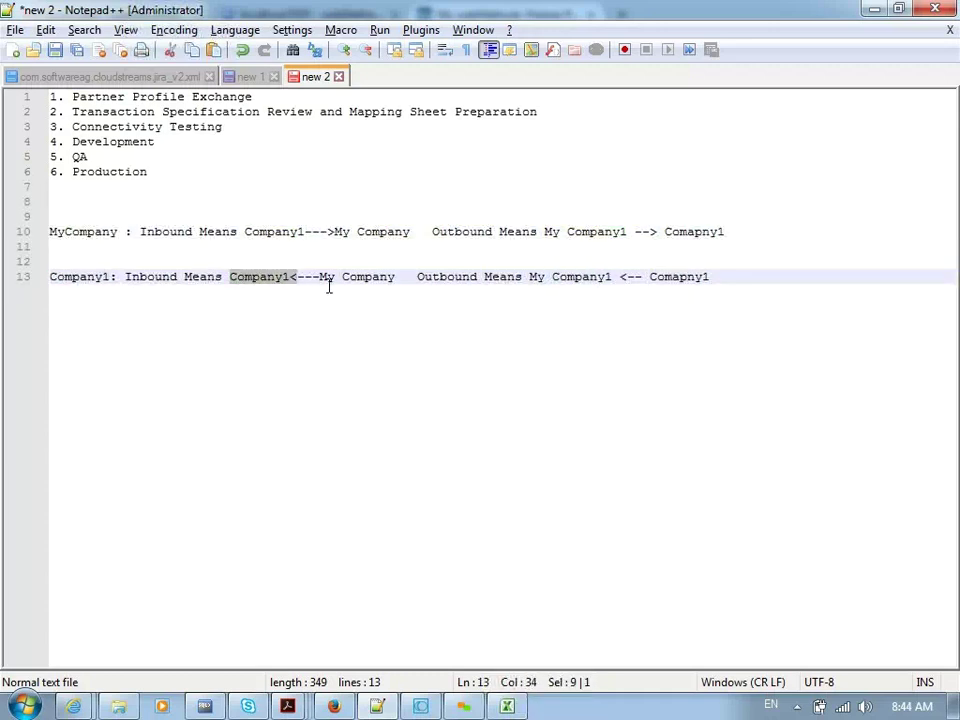
pyautogui.press('End')
pyautogui.moveTo(319, 278); pyautogui.dragTo(392, 283)
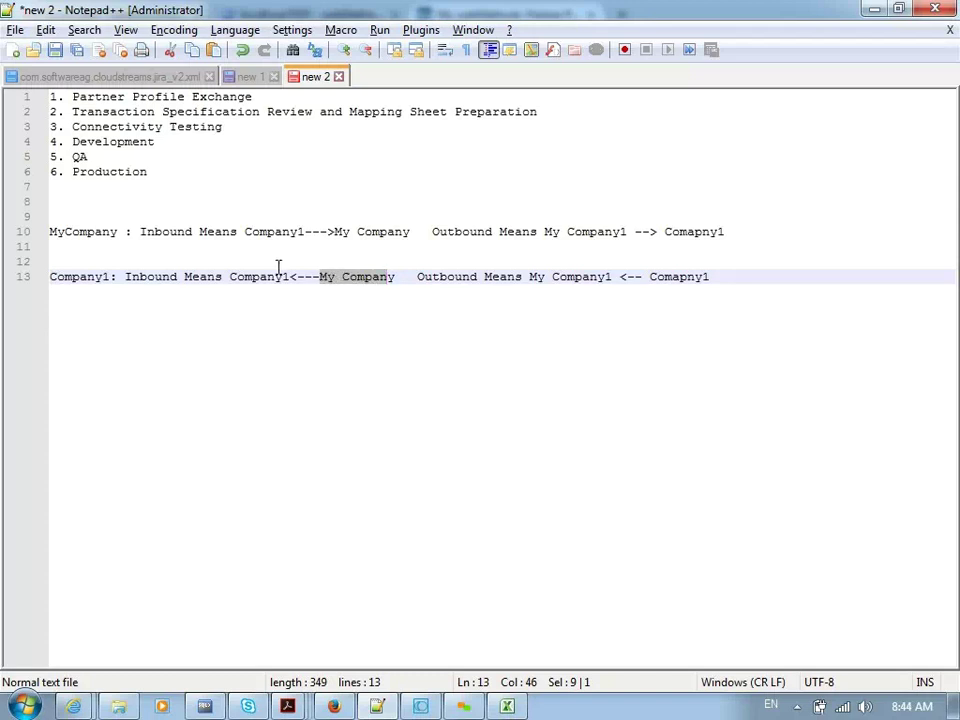
pyautogui.doubleClick(254, 284)
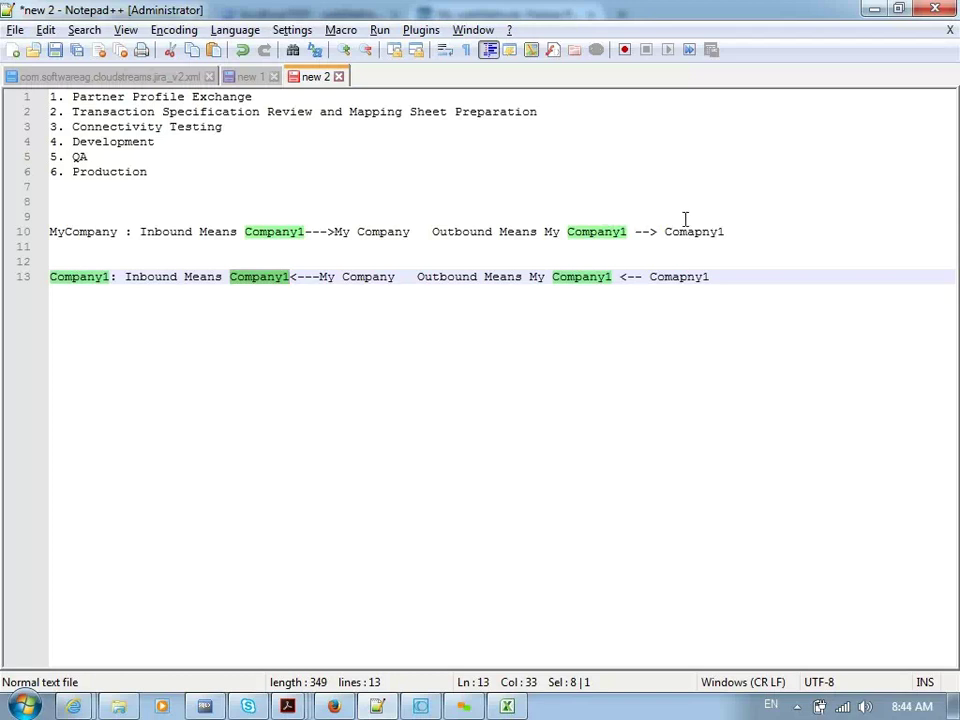
# Step: Select 'My Company' on line 10 and return to the Add Delivery Method dialog
pyautogui.click(729, 231)
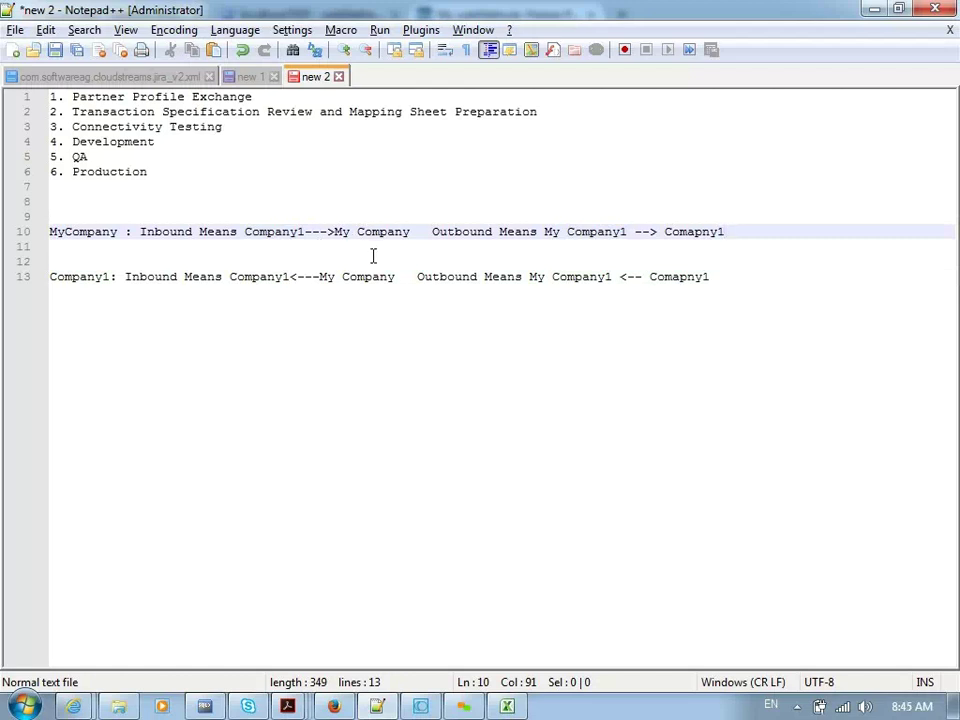
pyautogui.moveTo(335, 236); pyautogui.dragTo(409, 243)
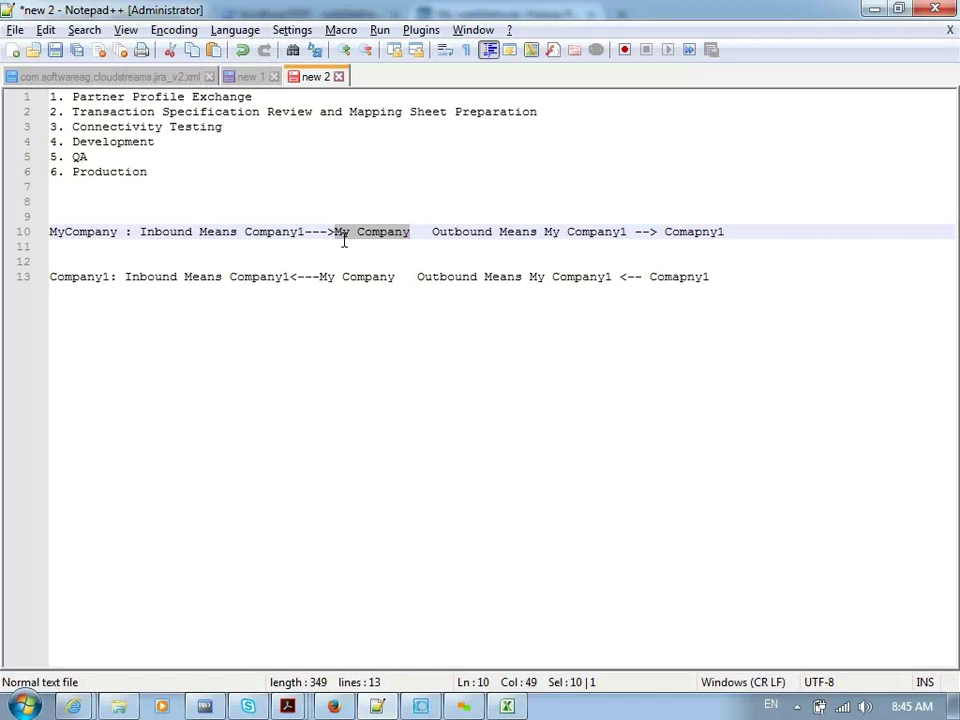
pyautogui.hotkey('alt', 'Tab')
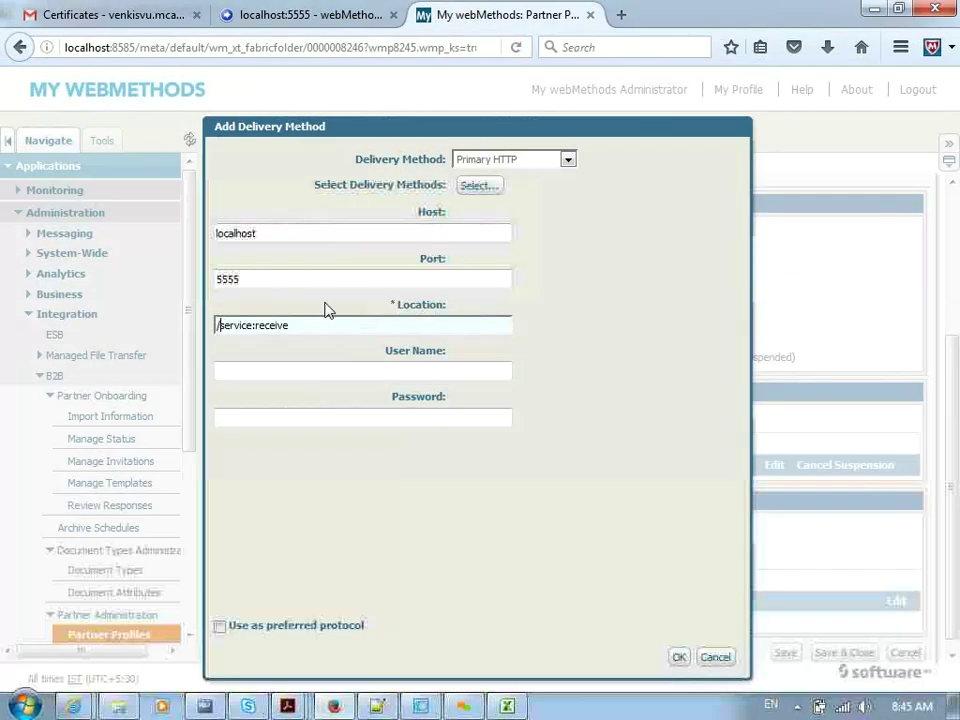
# Step: Confirm the Primary HTTP delivery method and keep PrimaryHTTP in the EDIINT extended fields
pyautogui.click(679, 660)
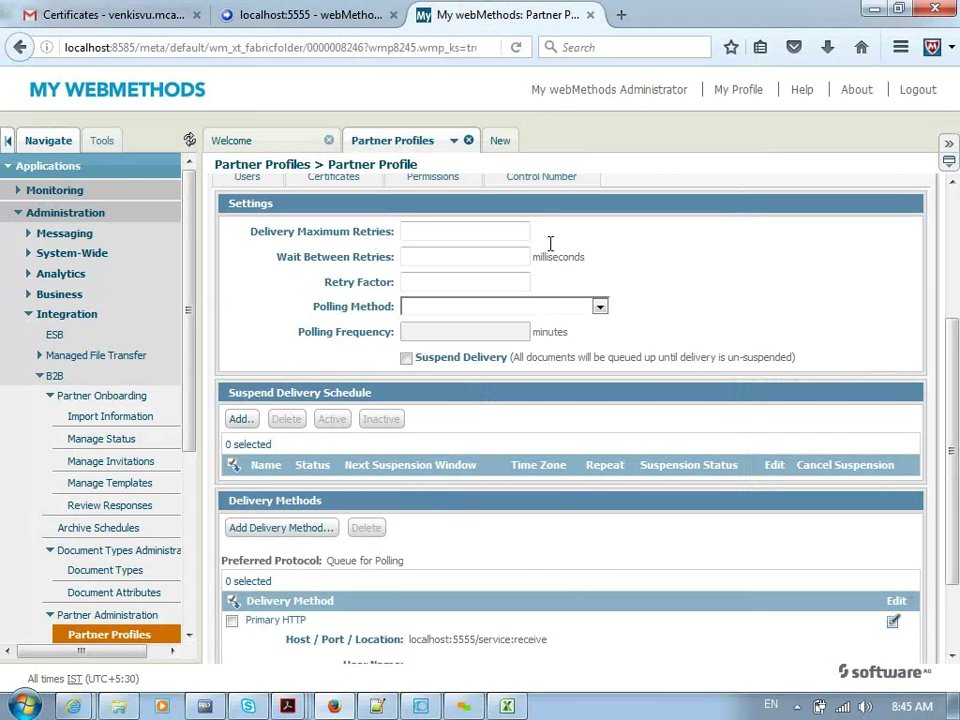
pyautogui.scroll(3, 666, 285)
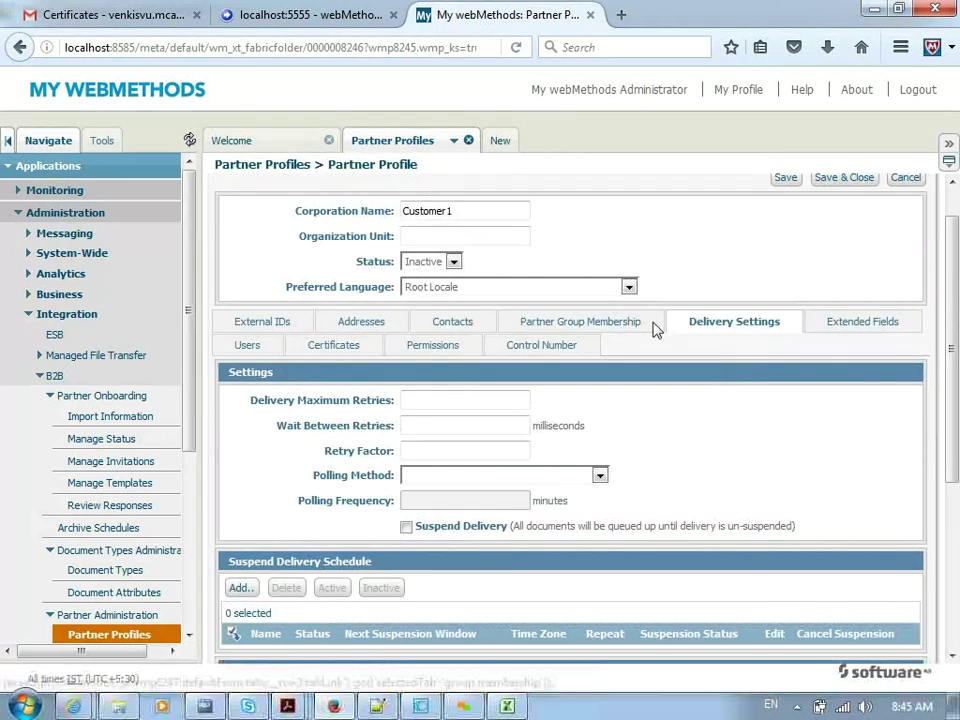
pyautogui.click(838, 325)
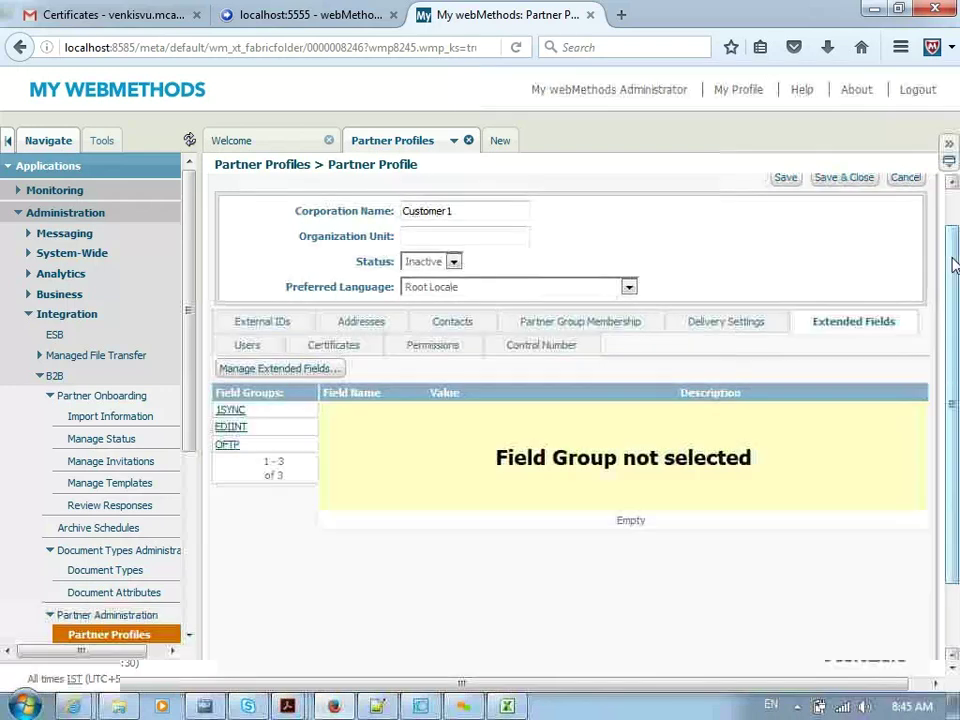
pyautogui.scroll(-1, 928, 262)
pyautogui.click(238, 348)
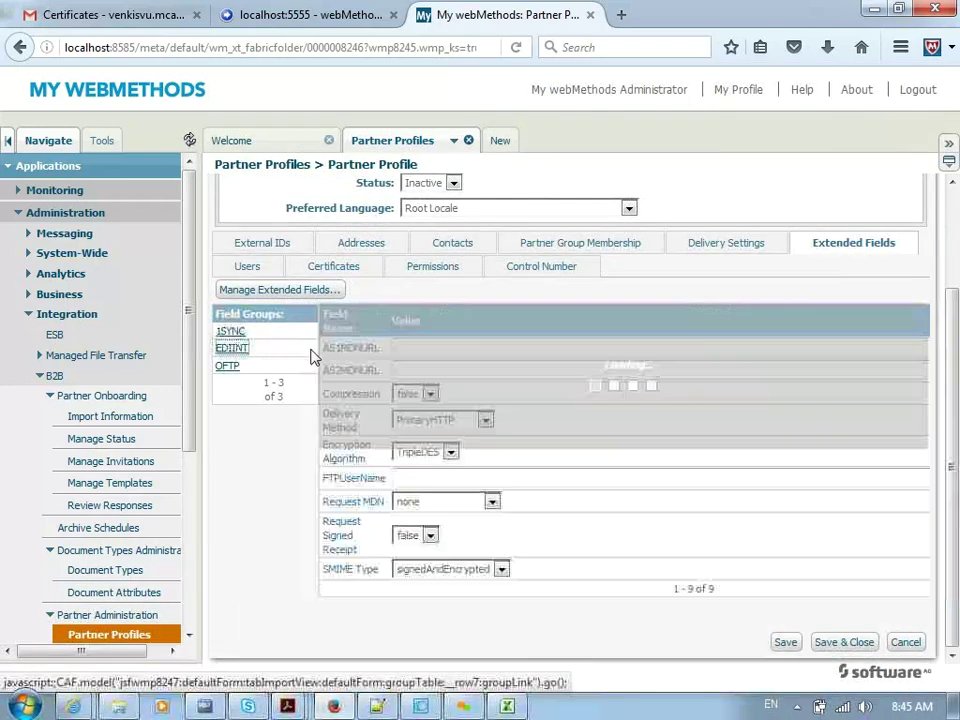
pyautogui.click(458, 425)
pyautogui.click(456, 440)
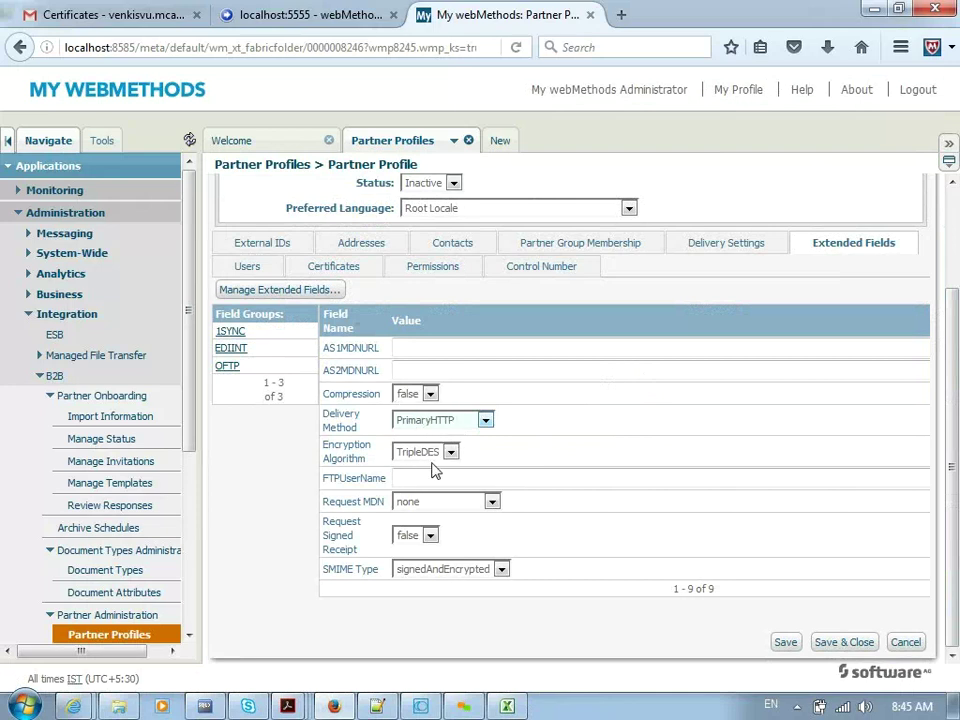
# Step: Set Request MDN to synchronousMDN, SMIME Type to plain, status Active, and save the profile
pyautogui.click(463, 503)
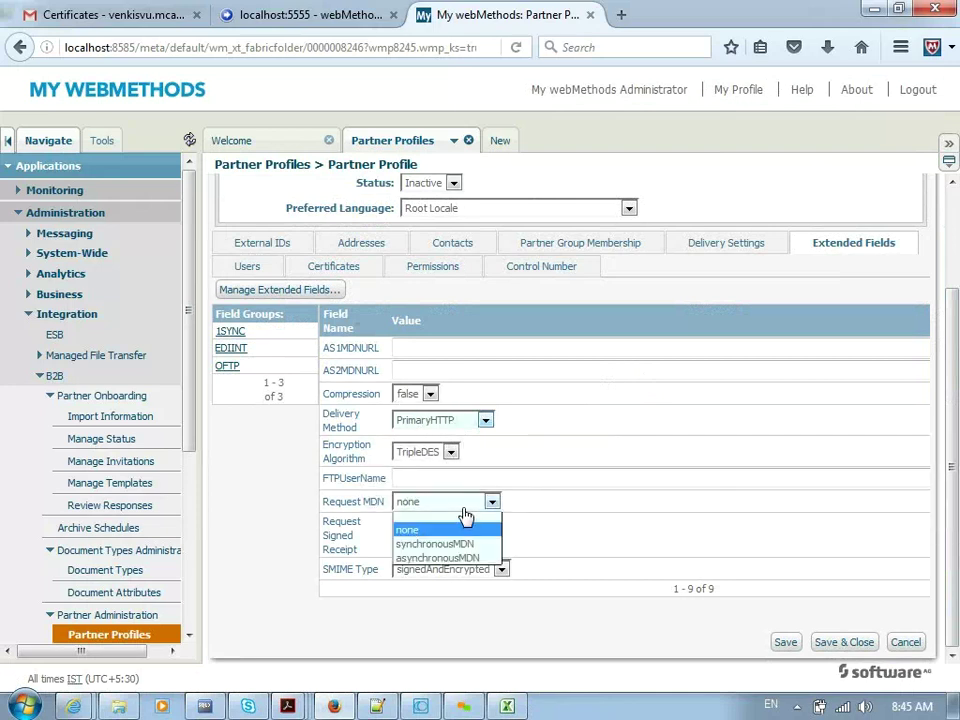
pyautogui.click(440, 544)
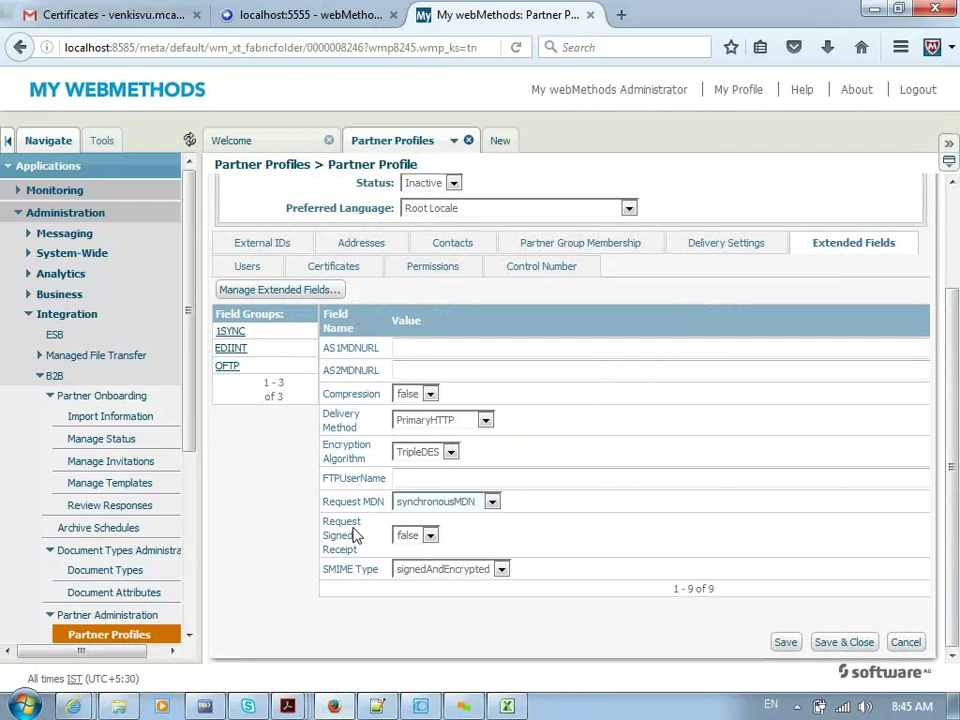
pyautogui.click(476, 570)
pyautogui.click(430, 637)
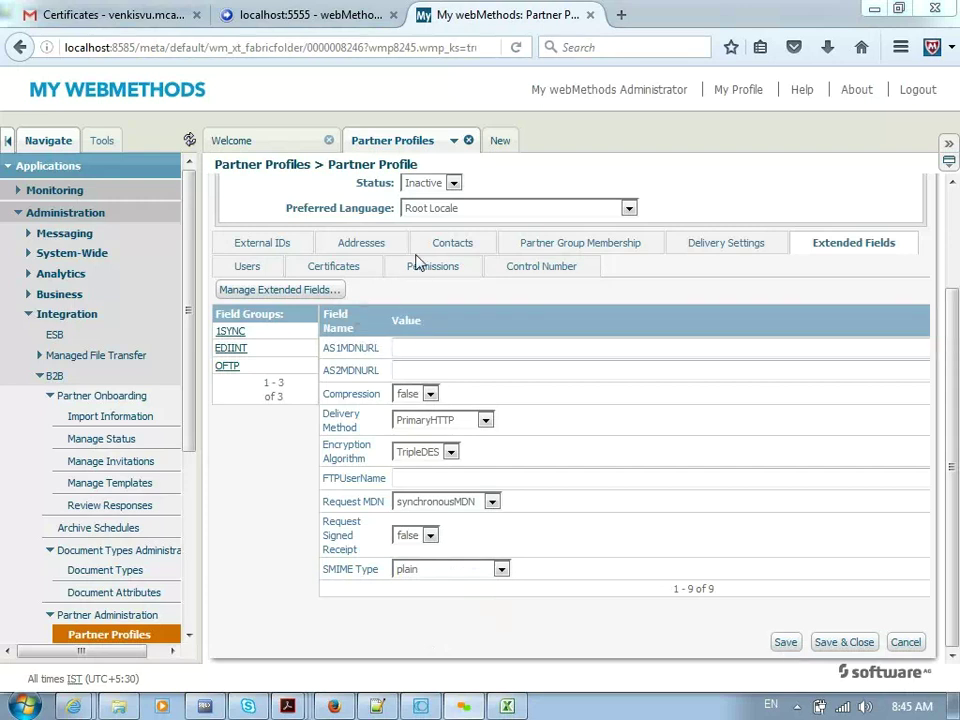
pyautogui.click(453, 183)
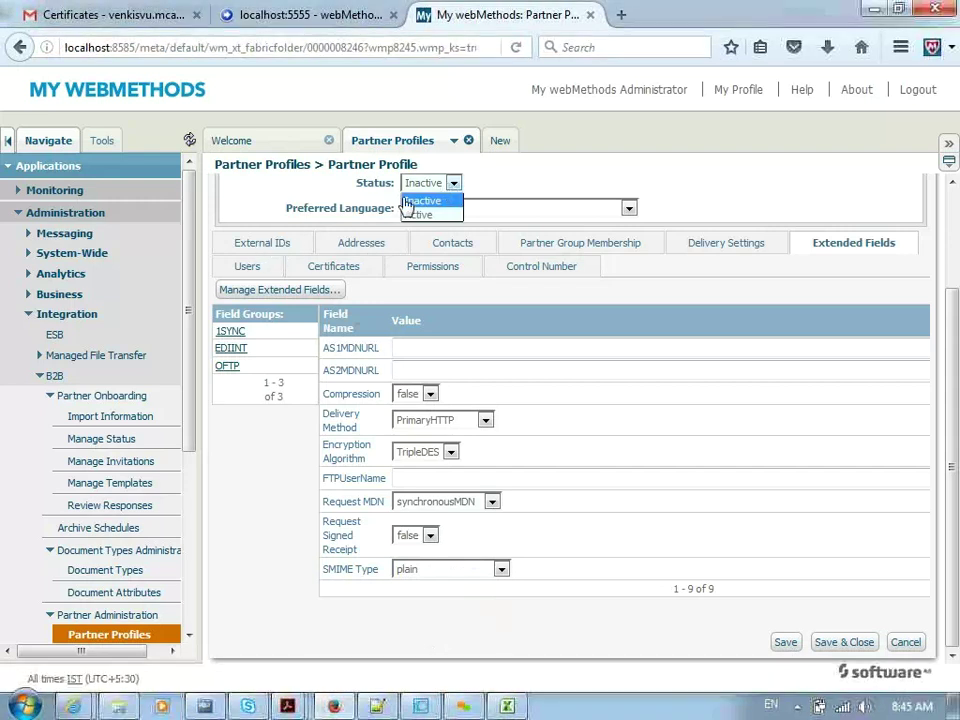
pyautogui.click(417, 216)
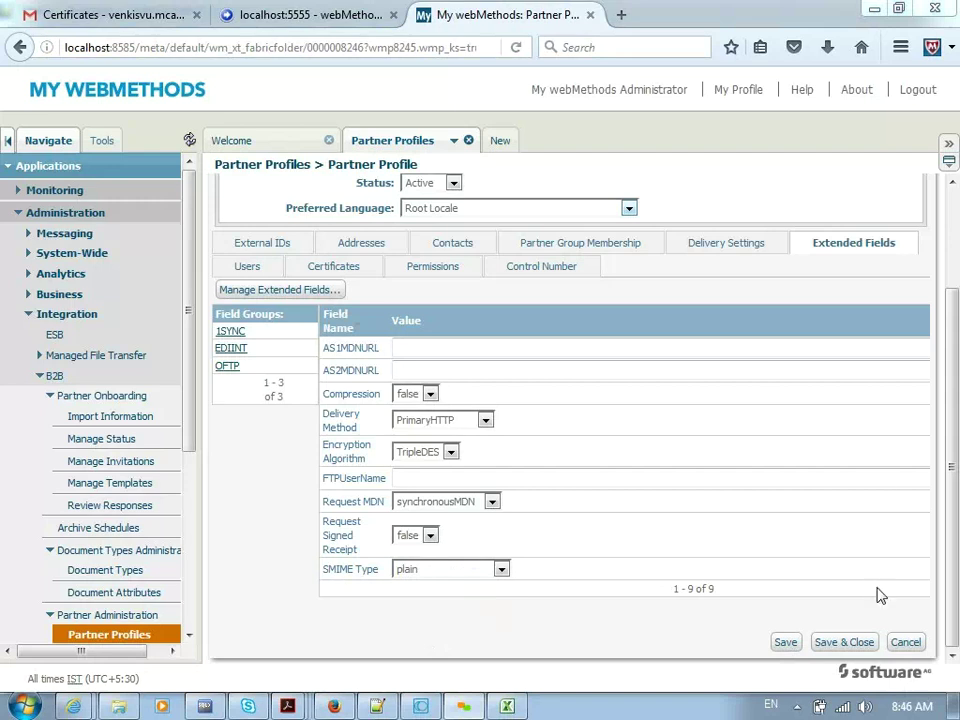
pyautogui.click(840, 645)
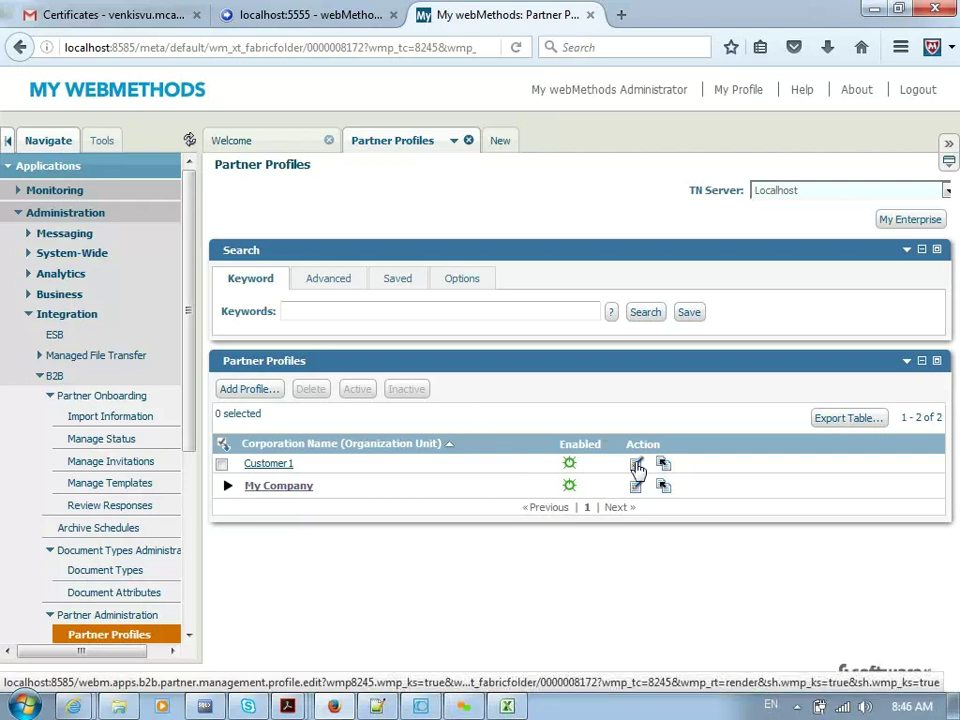
# Step: Google 'sample EDI 850 Message' in a new browser tab
pyautogui.click(379, 707)
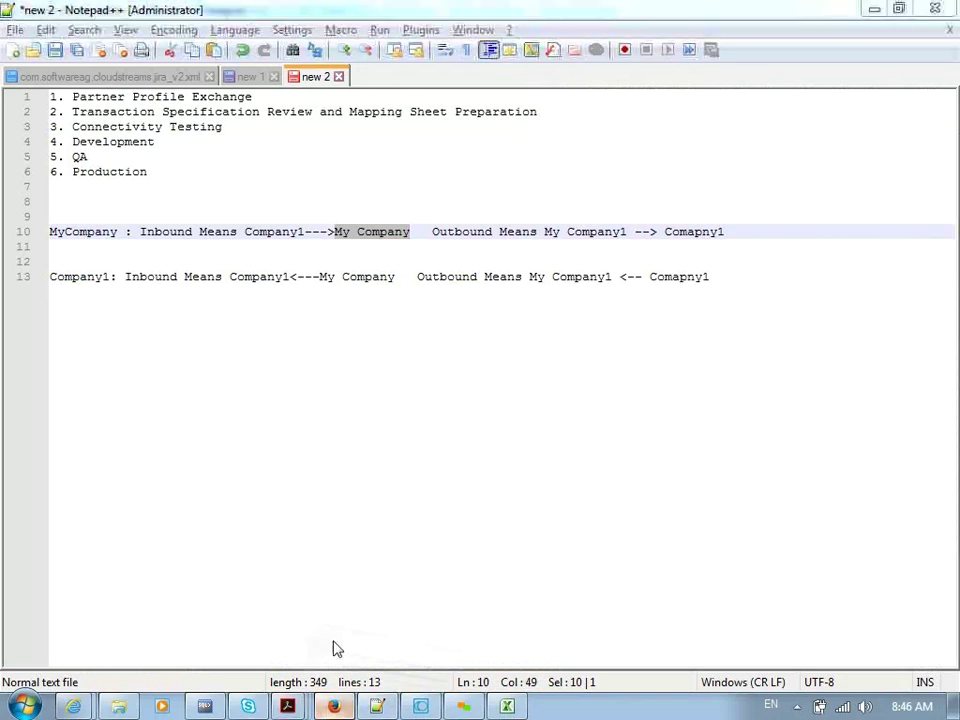
pyautogui.click(334, 706)
pyautogui.click(619, 16)
pyautogui.write('sampl')
pyautogui.write('e EPDF')
pyautogui.press('BackSpace')
pyautogui.press('BackSpace')
pyautogui.press('BackSpace')
pyautogui.write('DI')
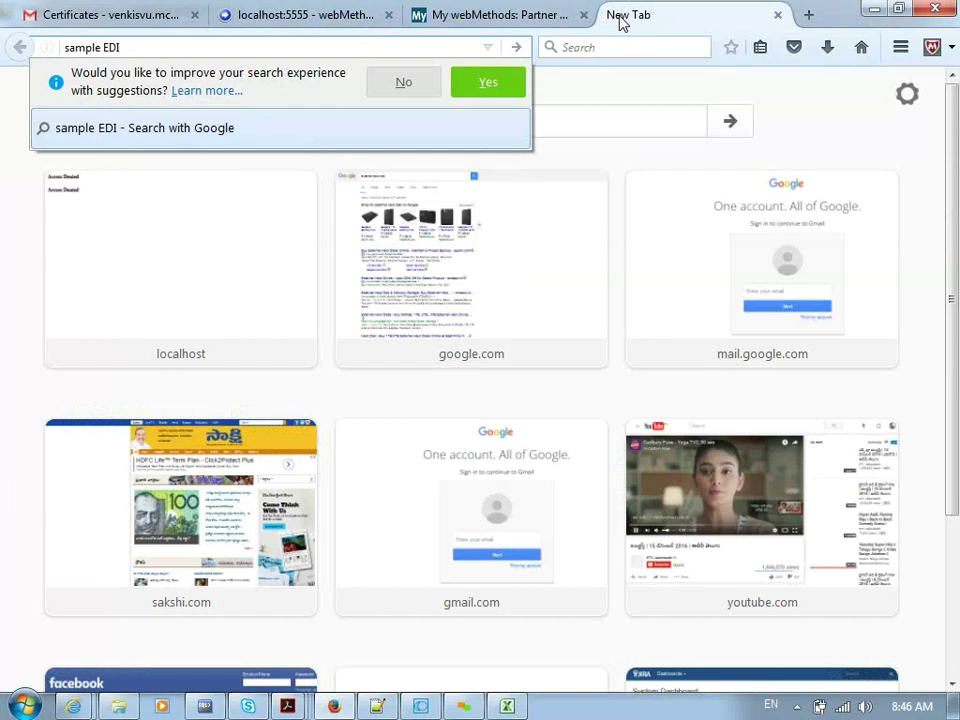
pyautogui.write('Message')
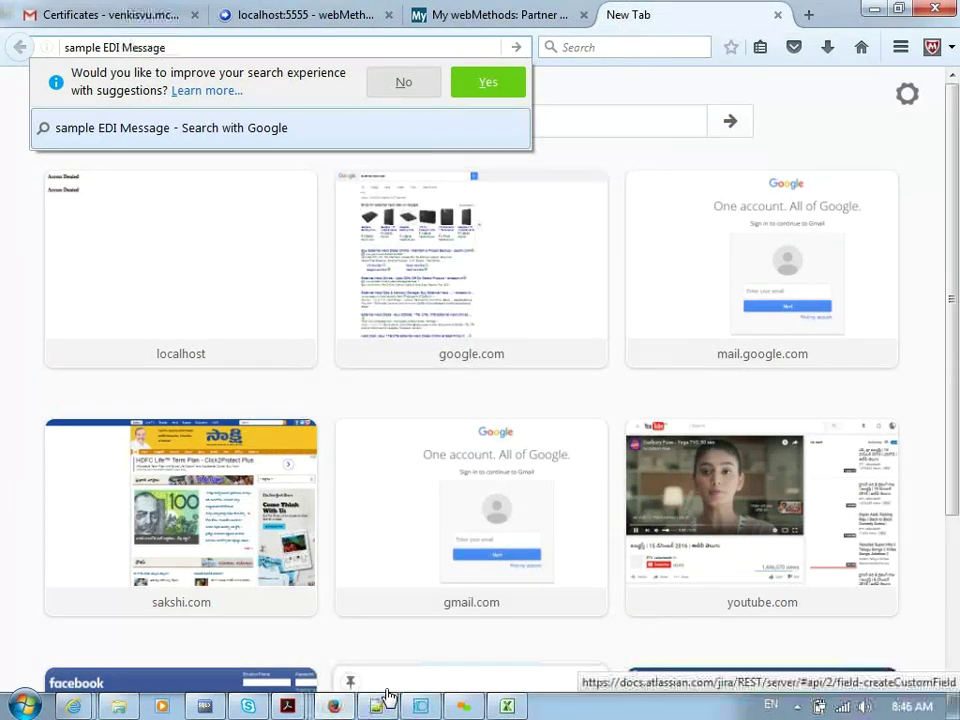
pyautogui.click(121, 51)
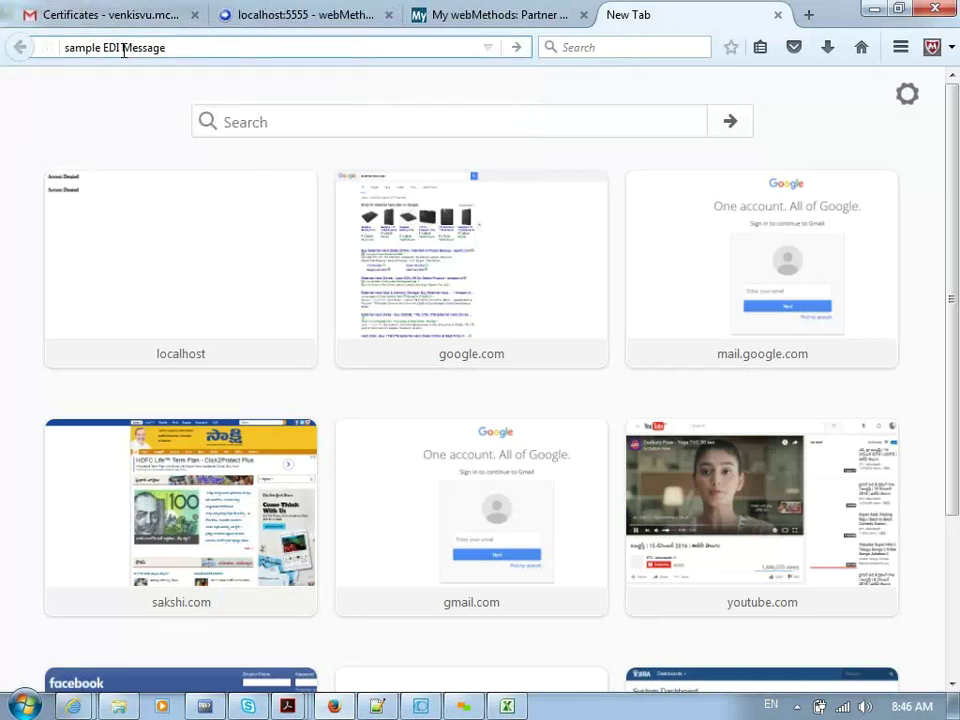
pyautogui.write('850')
pyautogui.press('Return')
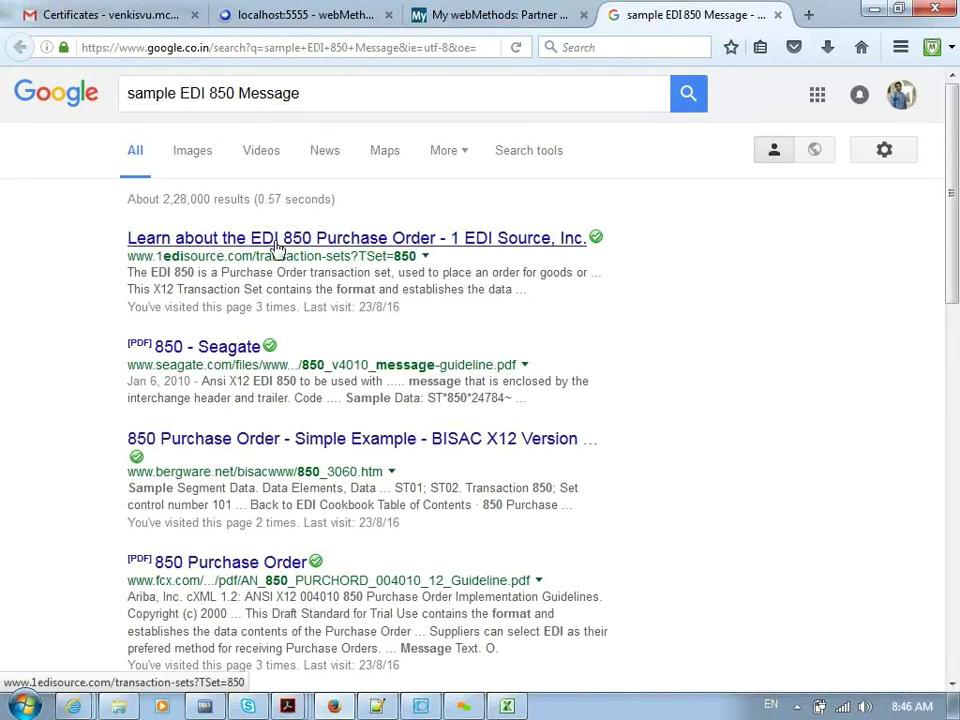
# Step: Open the 1 EDI Source, Seagate 850 PDF and BISAC results in new tabs, viewing the Seagate PDF
pyautogui.rightClick(274, 246)
pyautogui.click(262, 199)
pyautogui.click(255, 347)
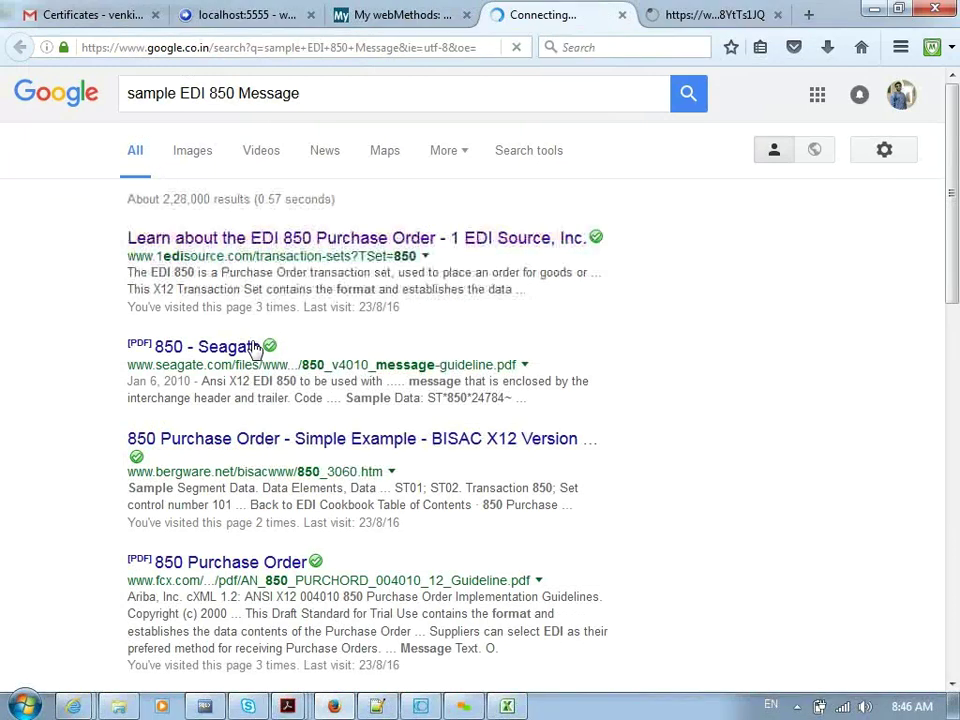
pyautogui.rightClick(253, 348)
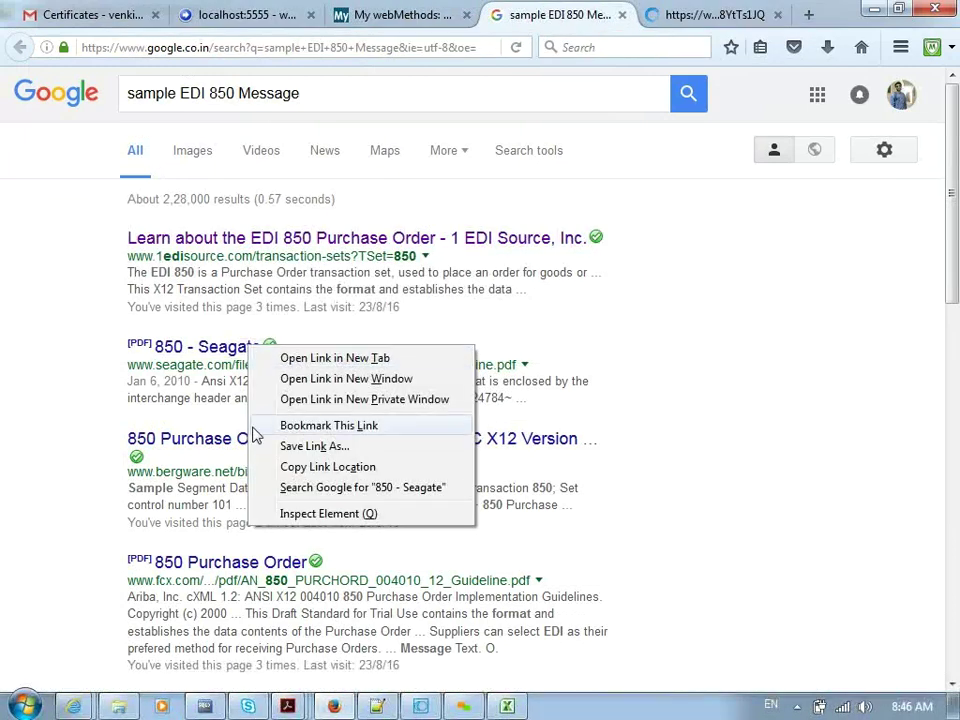
pyautogui.click(272, 358)
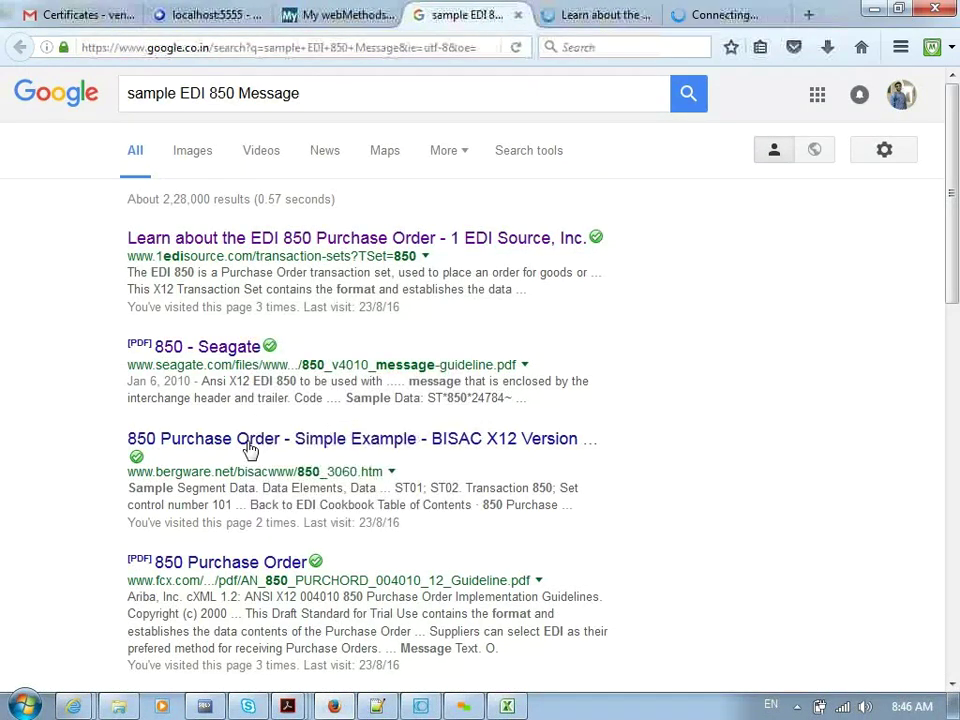
pyautogui.click(250, 450)
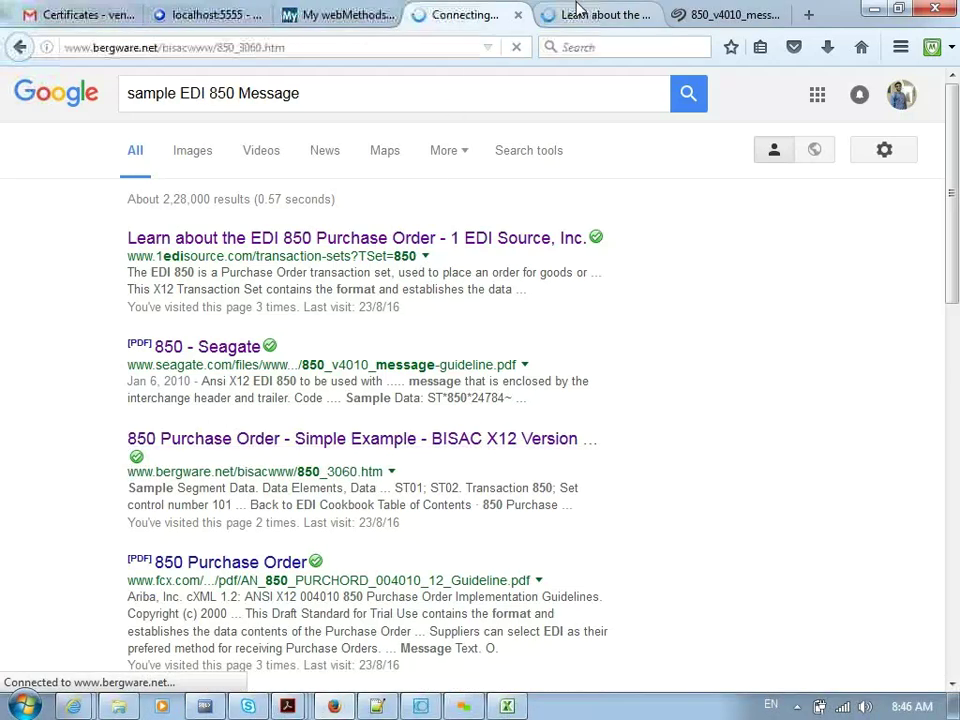
pyautogui.click(722, 14)
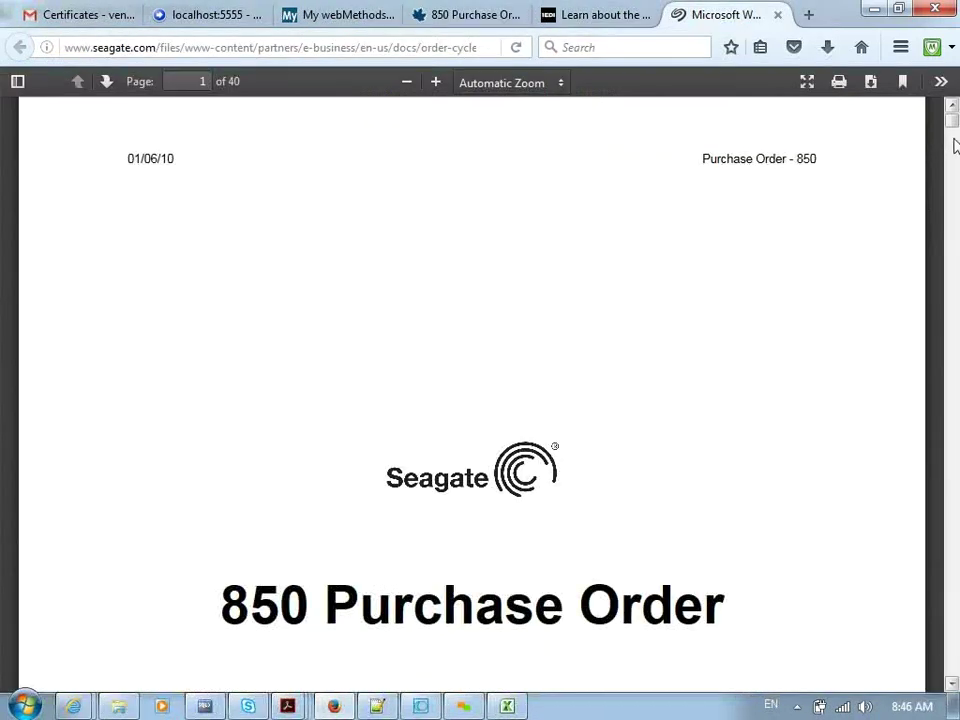
# Step: Select page 39's sample 850 file from the ISA line through GE*1*24784~
pyautogui.moveTo(953, 128); pyautogui.dragTo(954, 658)
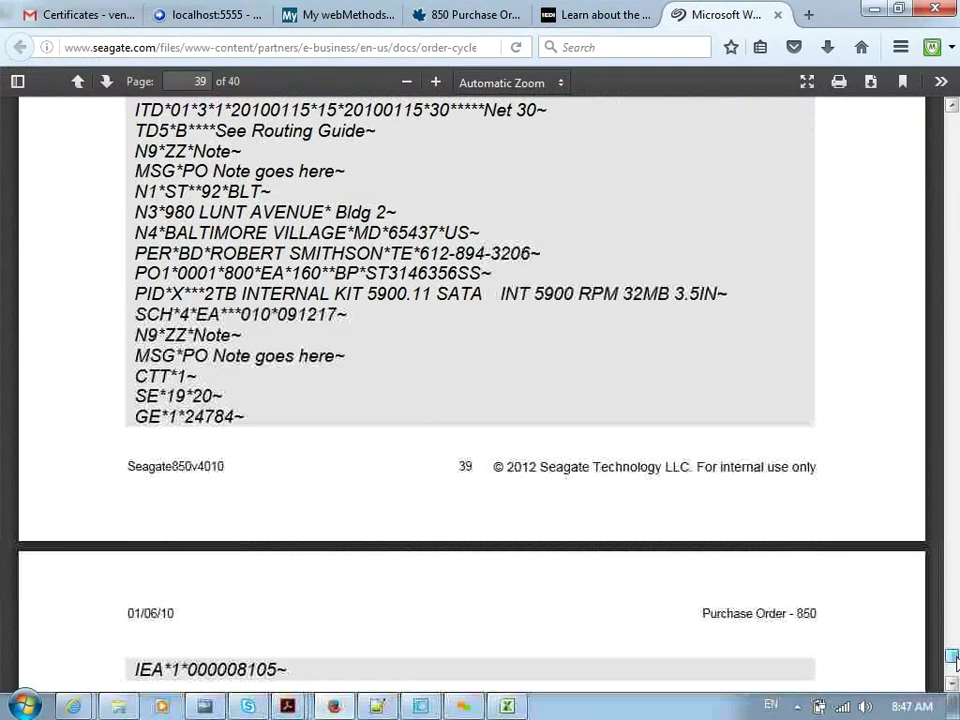
pyautogui.scroll(4, 330, 329)
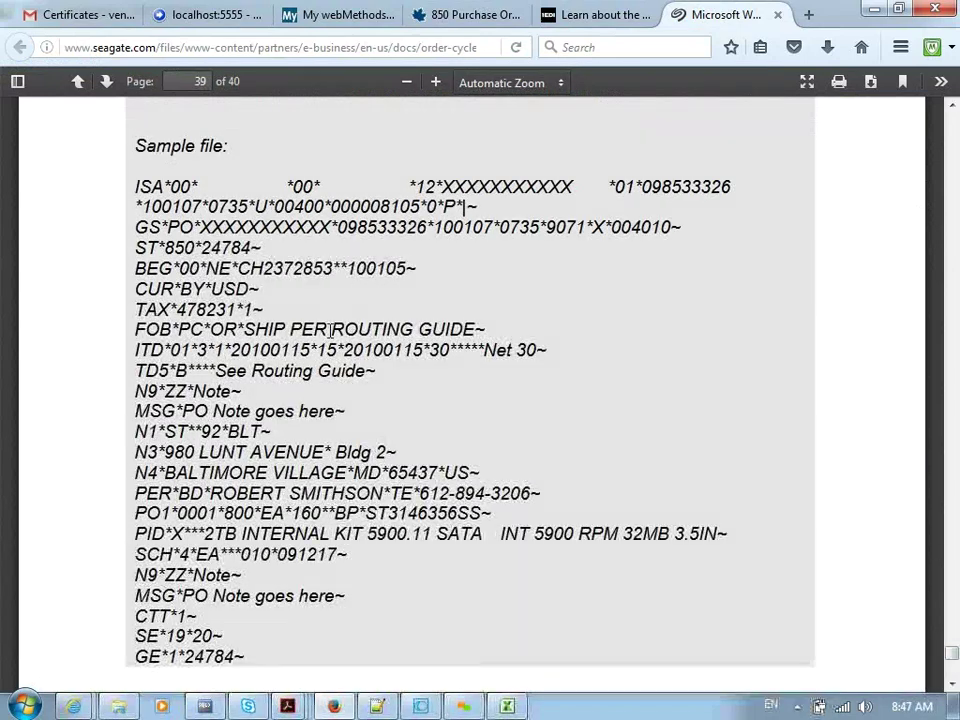
pyautogui.moveTo(133, 187); pyautogui.dragTo(262, 630)
pyautogui.moveTo(323, 667); pyautogui.dragTo(298, 396)
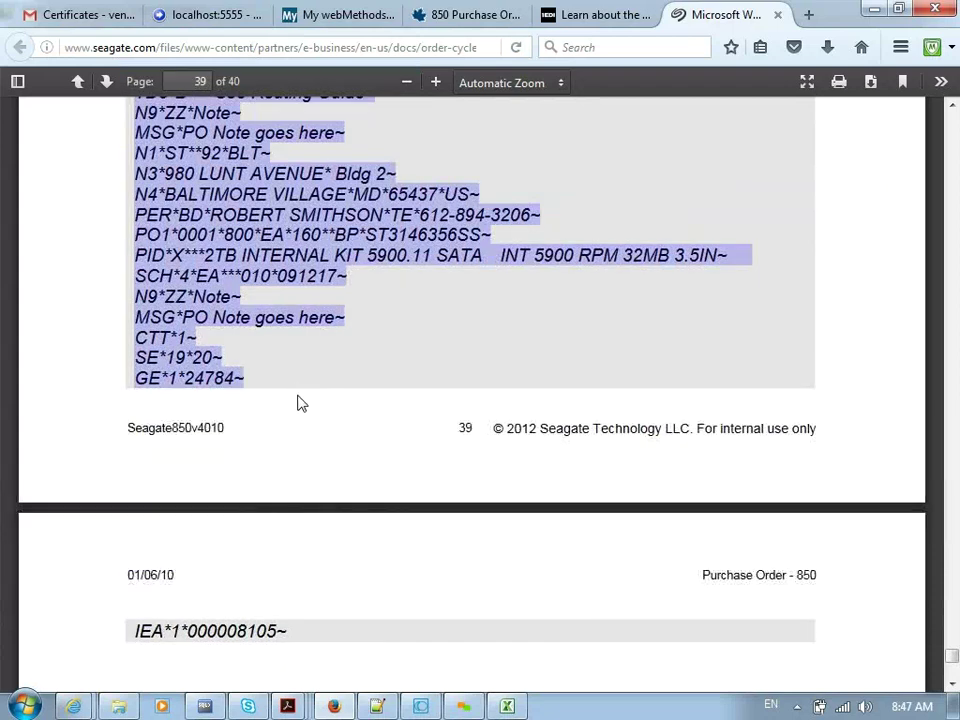
pyautogui.click(377, 704)
# Step: Paste the sample into a new document and append the IEA*1*000008105~ trailer line
pyautogui.doubleClick(449, 78)
pyautogui.hotkey('ctrl', 'v')
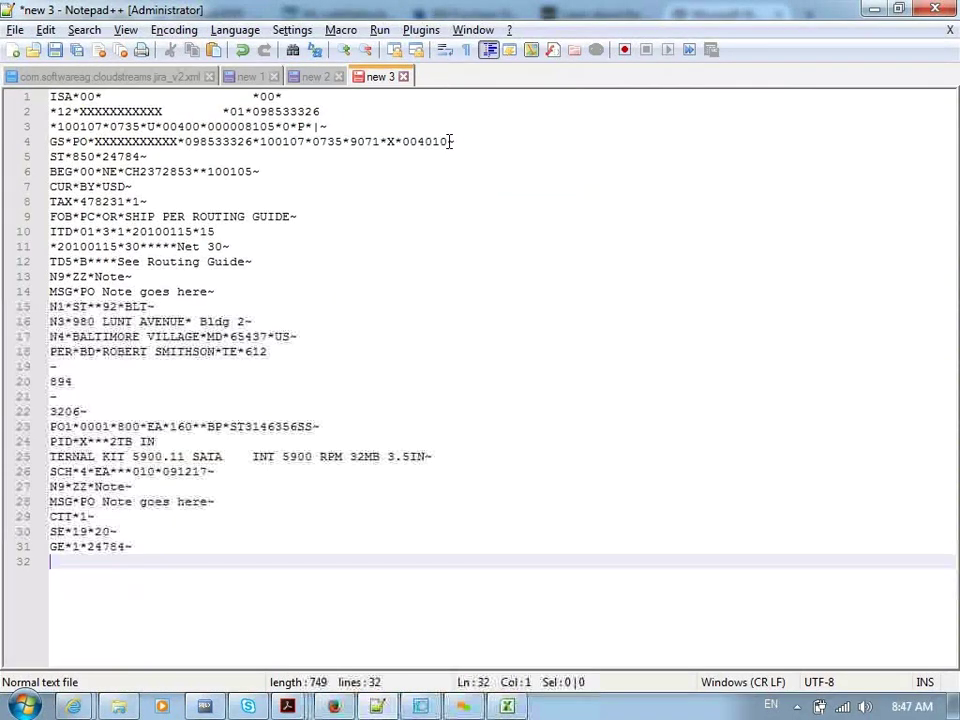
pyautogui.hotkey('alt', 'Tab')
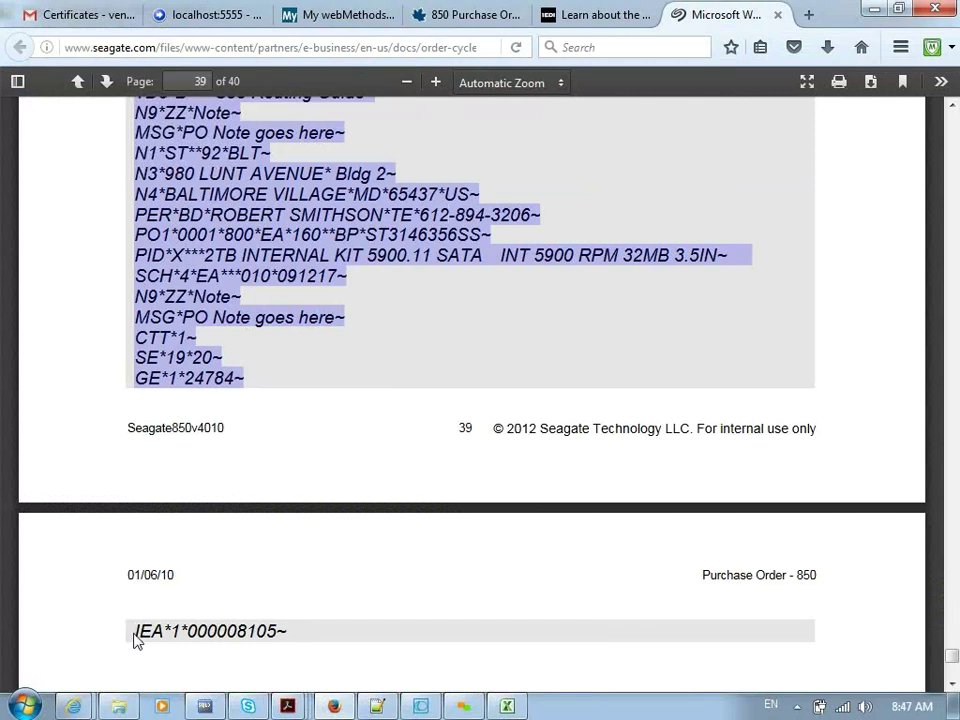
pyautogui.moveTo(136, 631); pyautogui.dragTo(286, 628)
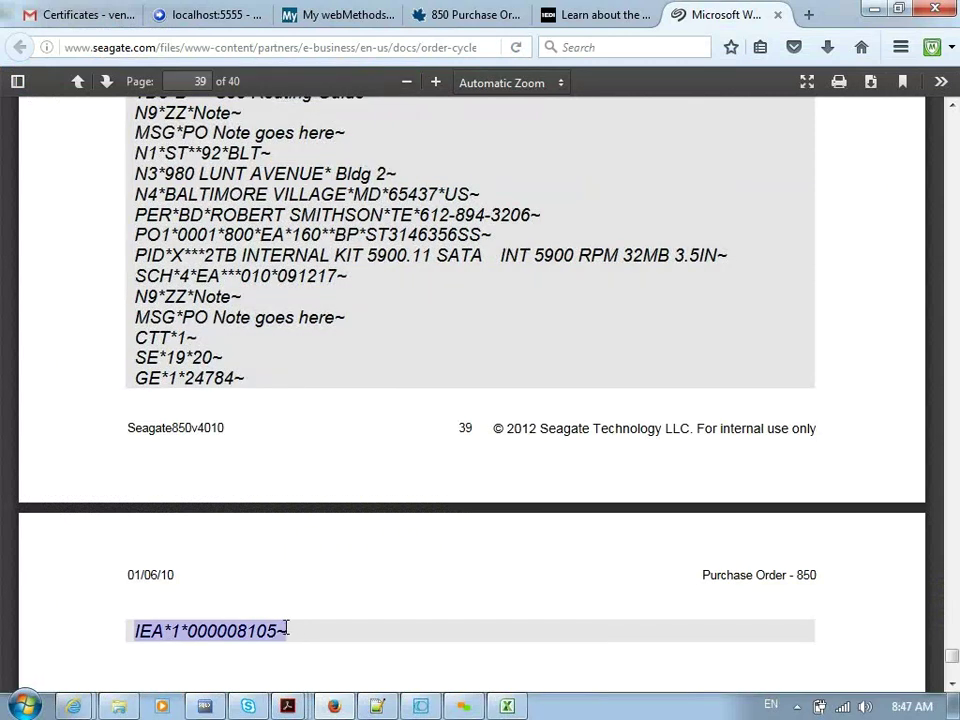
pyautogui.hotkey('ctrl', 'c')
pyautogui.hotkey('alt', 'Tab')
pyautogui.hotkey('ctrl', 'v')
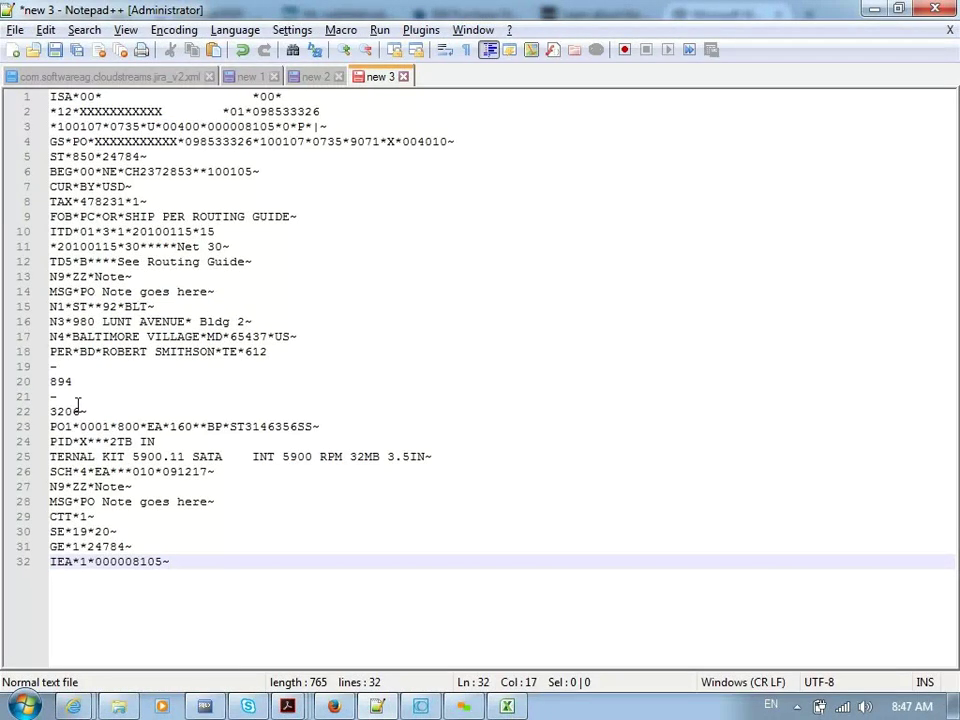
# Step: Join the split header lines so the ISA header sits on line 1
pyautogui.hotkey('alt', 'Tab')
pyautogui.scroll(5, 324, 435)
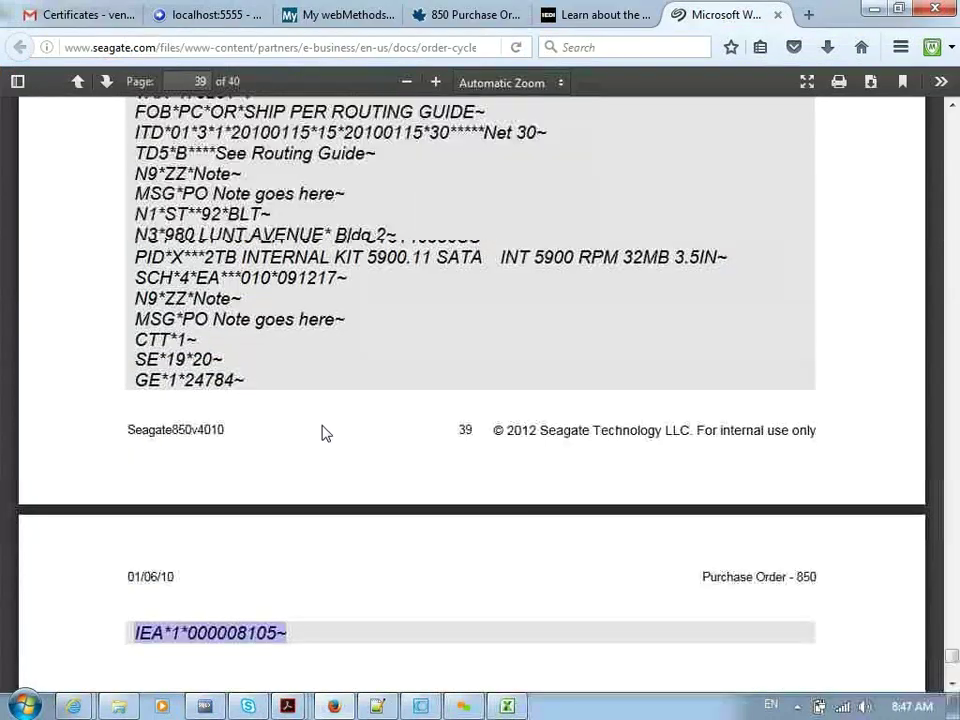
pyautogui.scroll(3, 318, 390)
pyautogui.hotkey('alt', 'Tab')
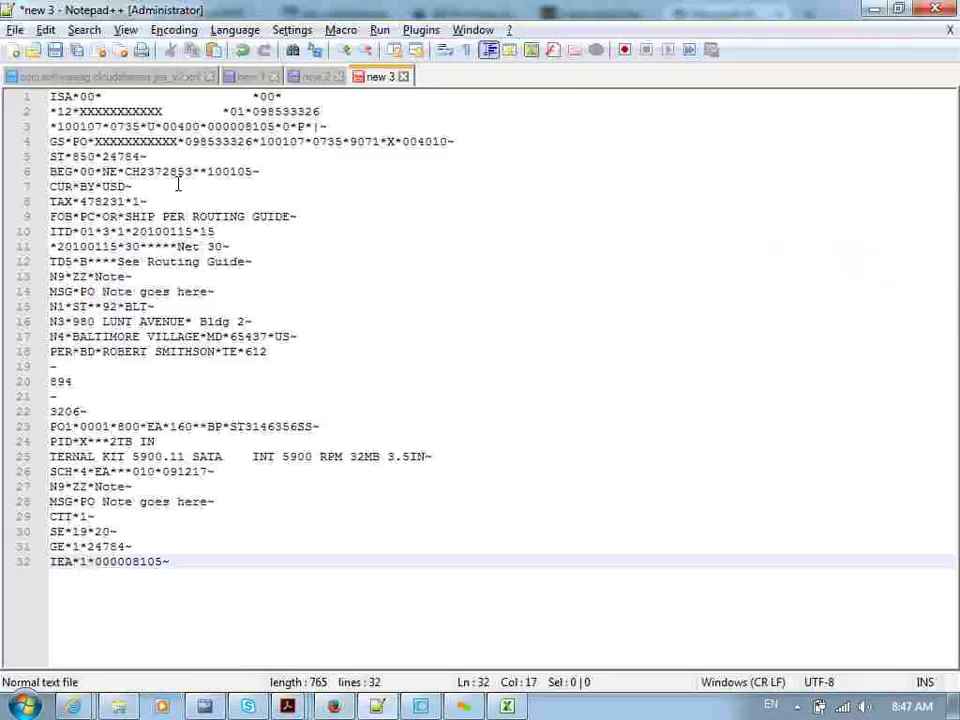
pyautogui.click(51, 112)
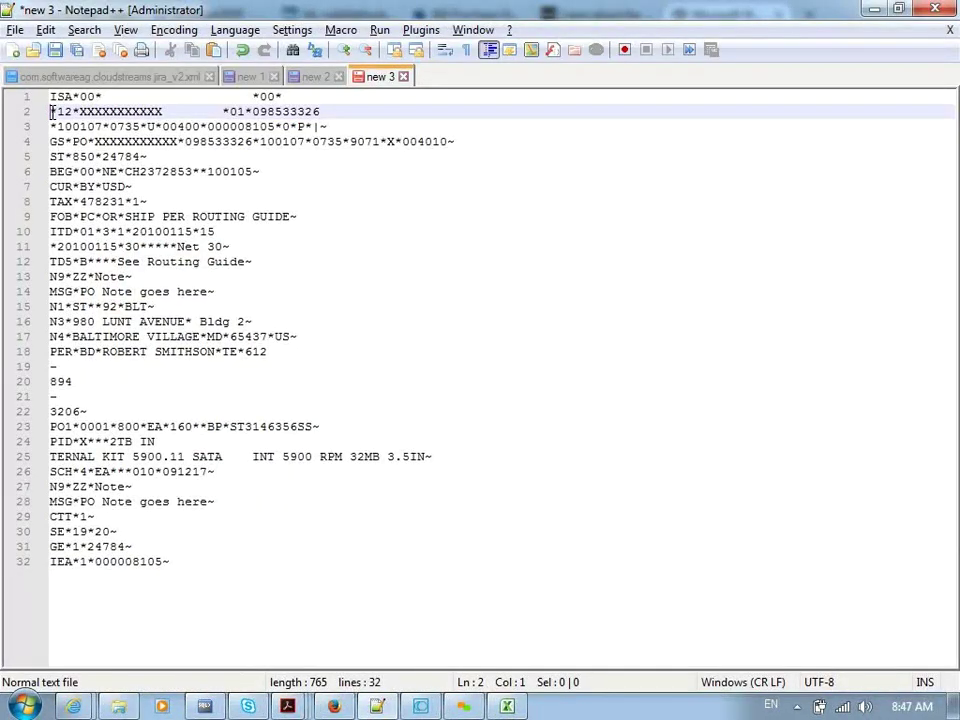
pyautogui.press('BackSpace')
pyautogui.press('BackSpace')
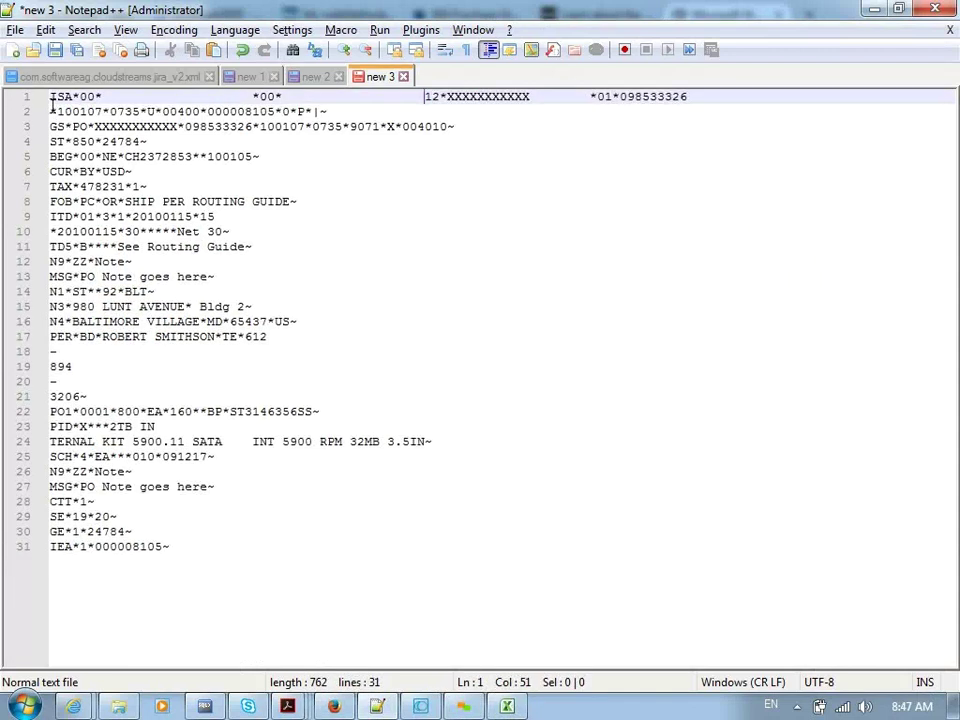
pyautogui.click(51, 112)
pyautogui.press('BackSpace')
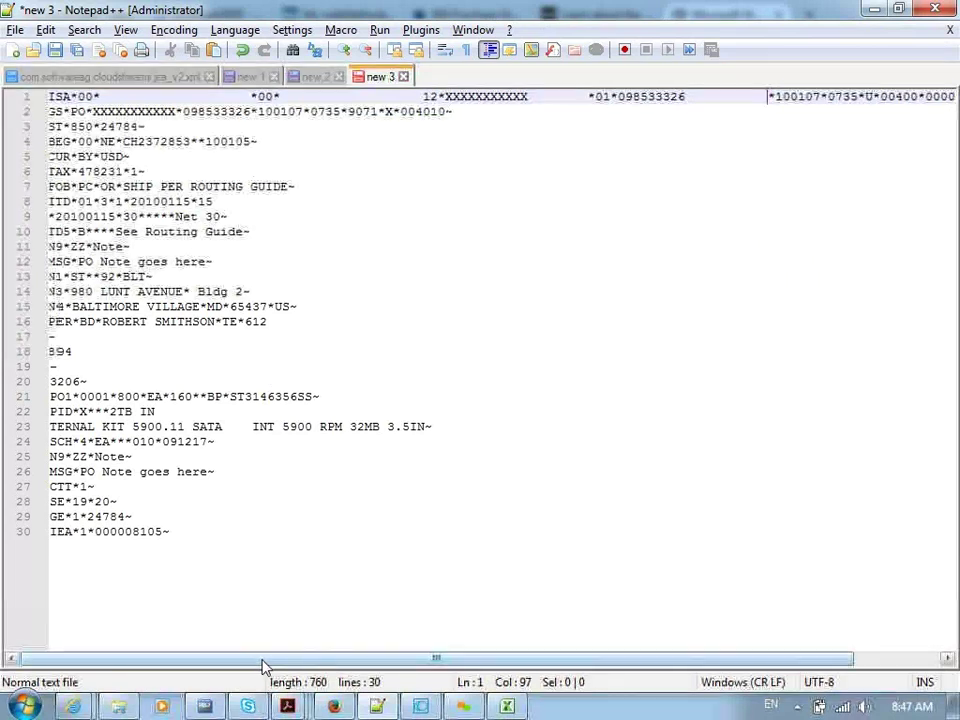
pyautogui.moveTo(262, 659); pyautogui.dragTo(677, 632)
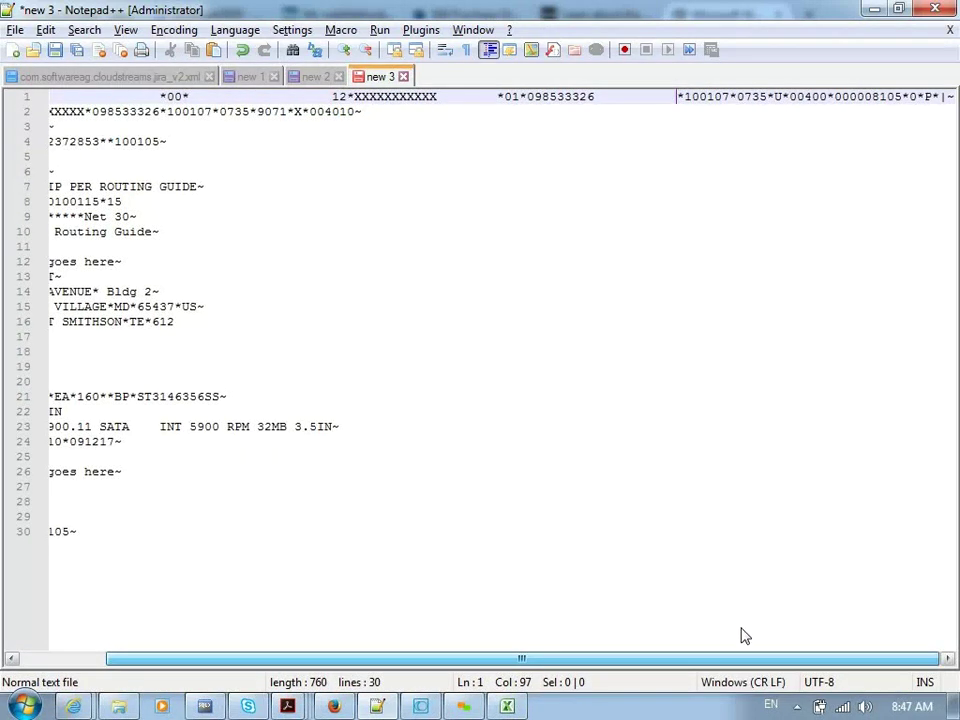
pyautogui.click(953, 97)
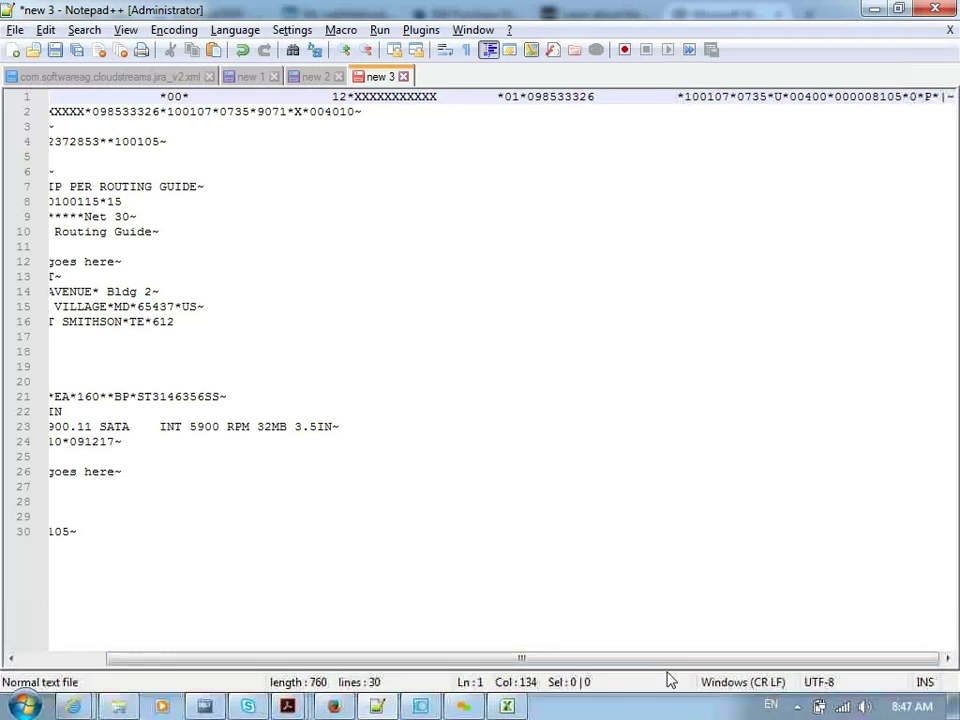
pyautogui.moveTo(519, 659); pyautogui.dragTo(427, 671)
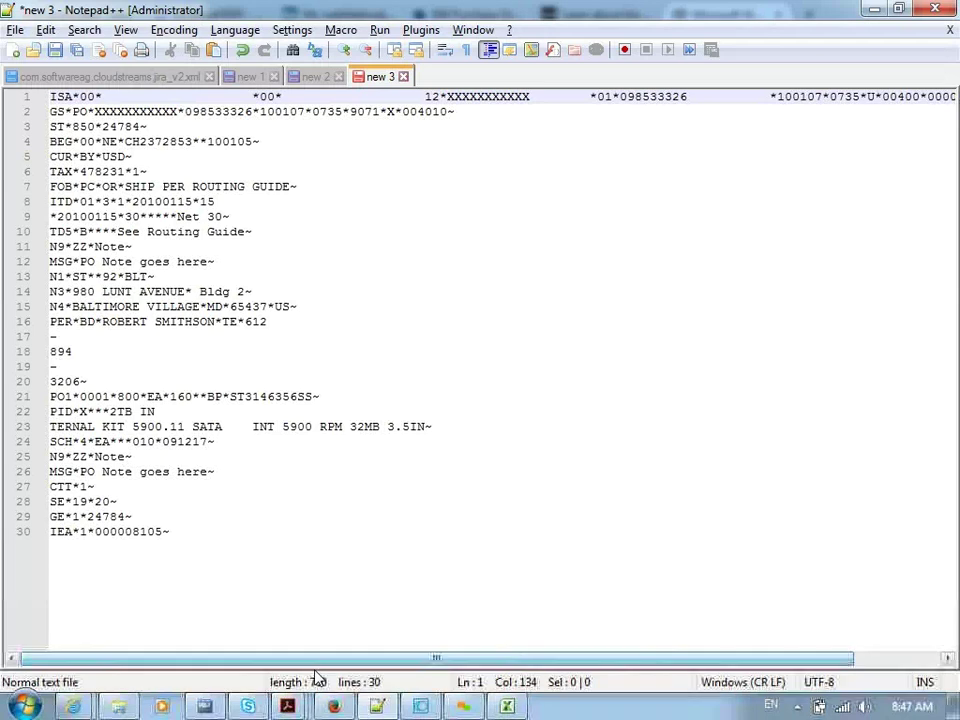
# Step: Bring up Firefox's 850 Purchase Order example page and scroll through it
pyautogui.click(272, 400)
pyautogui.hotkey('alt', 'Tab')
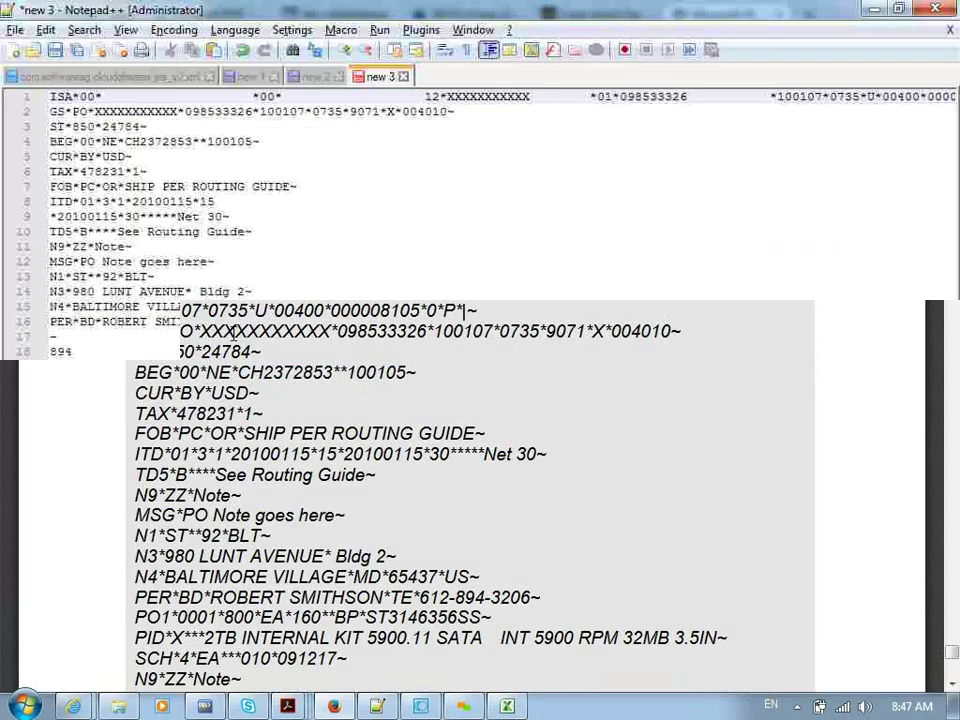
pyautogui.hotkey('alt', 'Tab')
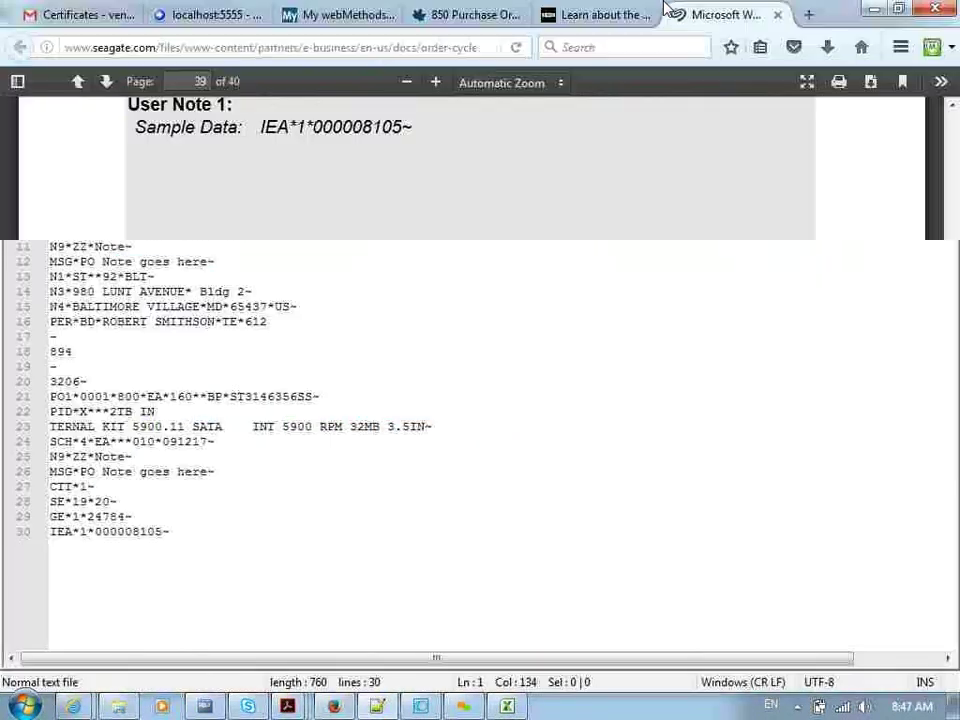
pyautogui.click(598, 14)
pyautogui.click(467, 12)
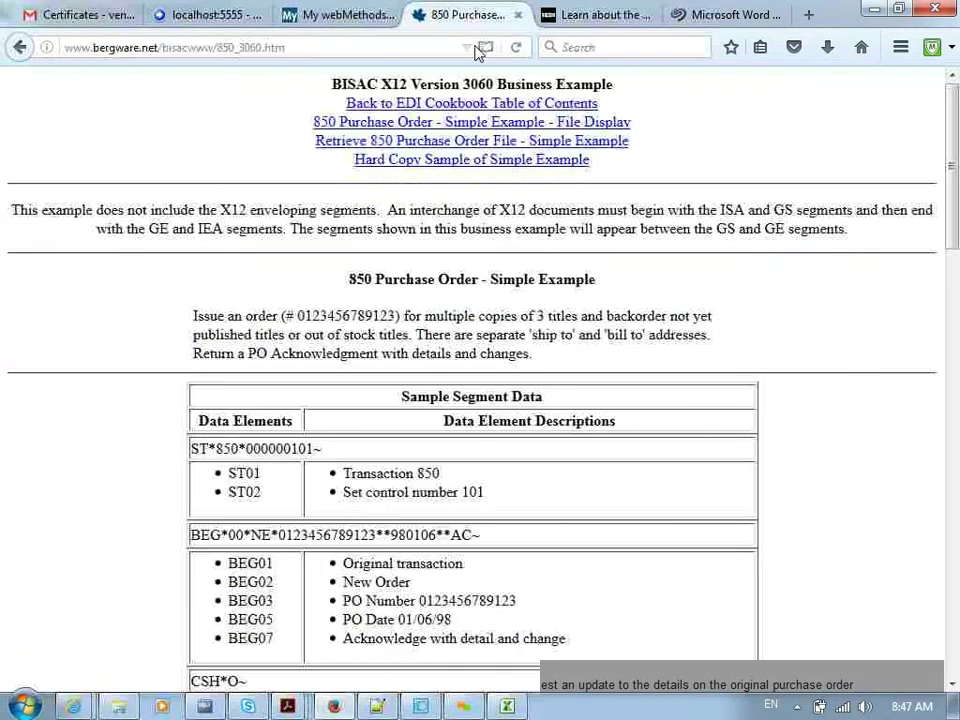
pyautogui.middleClick(491, 364)
pyautogui.scroll(15, 549, 362)
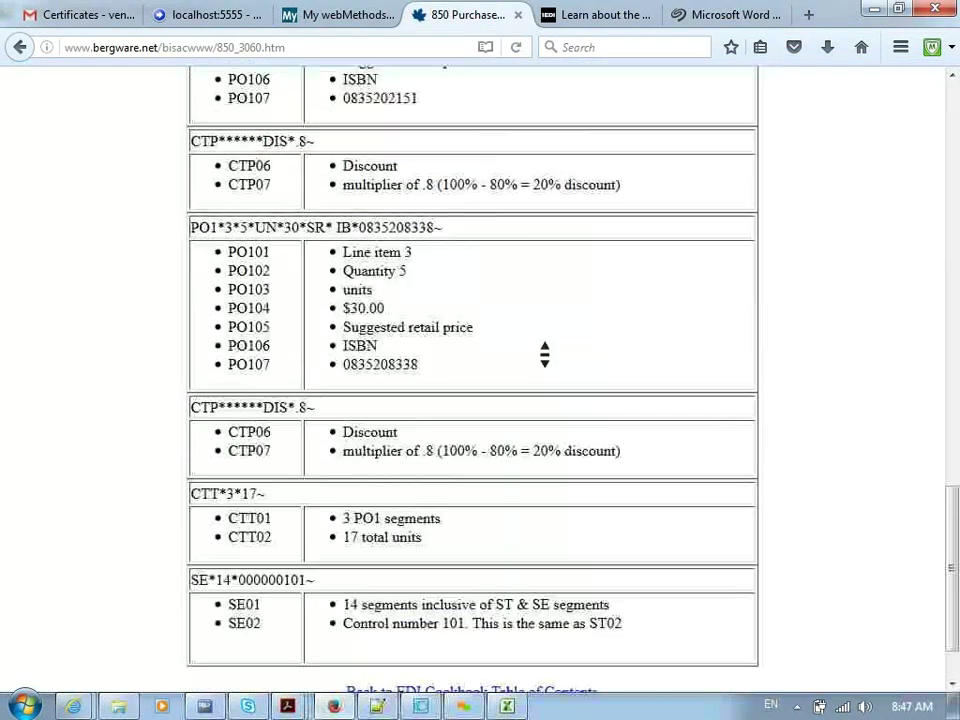
# Step: Dismiss the EDI Downloads popup on 1EDISource and select the EDI 850 Format sample text
pyautogui.click(574, 15)
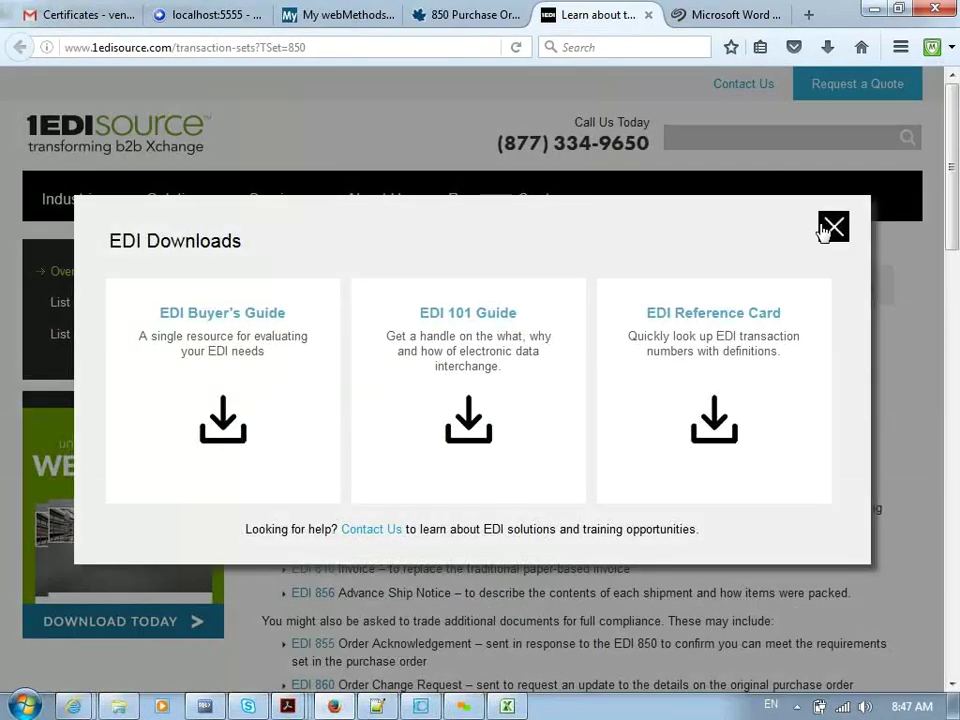
pyautogui.click(828, 229)
pyautogui.scroll(-15, 889, 435)
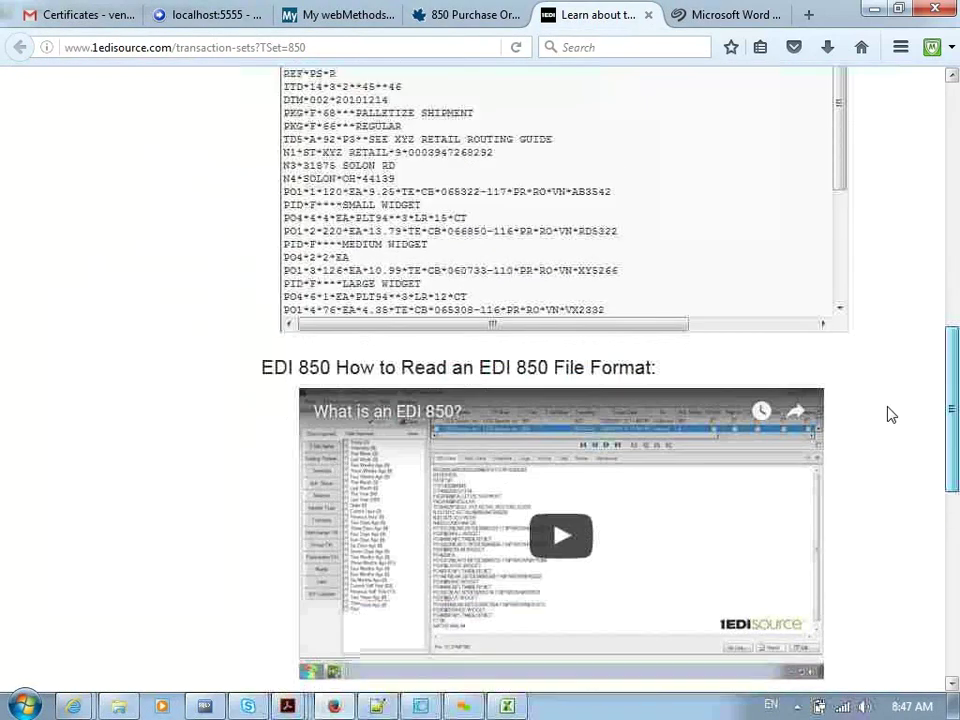
pyautogui.scroll(3, 804, 358)
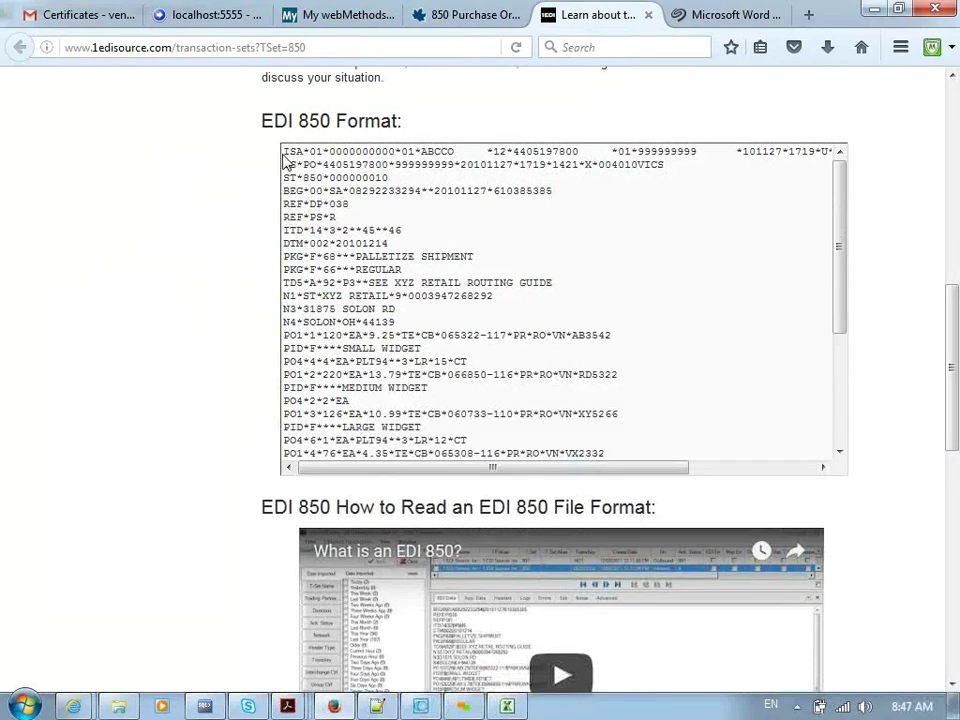
pyautogui.moveTo(285, 153); pyautogui.dragTo(594, 463)
# Step: Paste the 1 EDI Source 850 sample into the new 3 draft and end lines 1–14 with apostrophes
pyautogui.hotkey('alt', 'Tab')
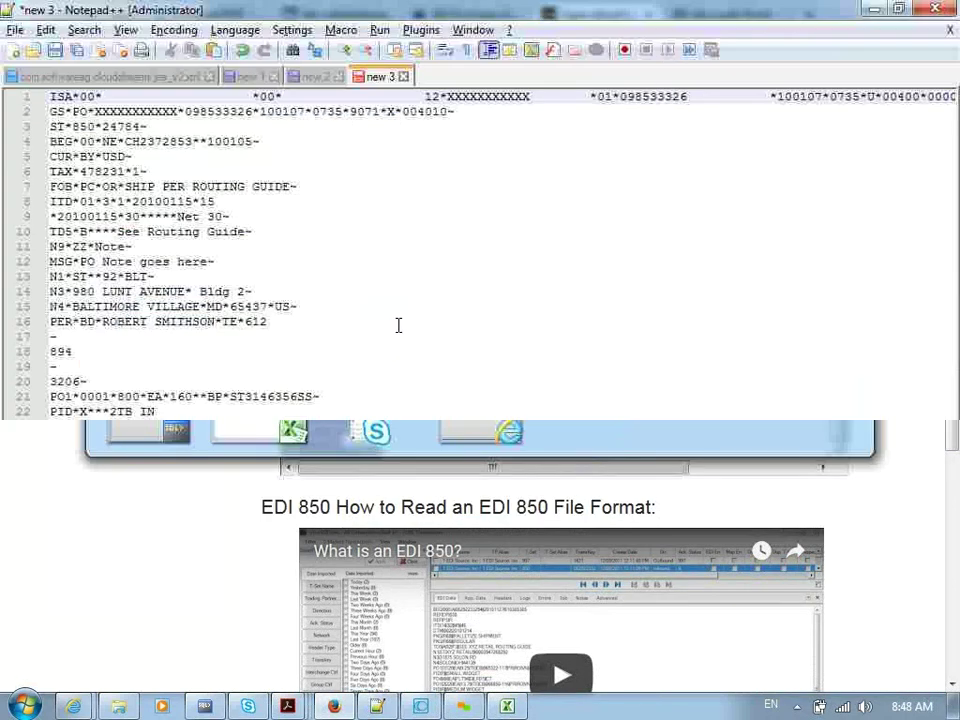
pyautogui.hotkey('ctrl', 'a')
pyautogui.hotkey('ctrl', 'v')
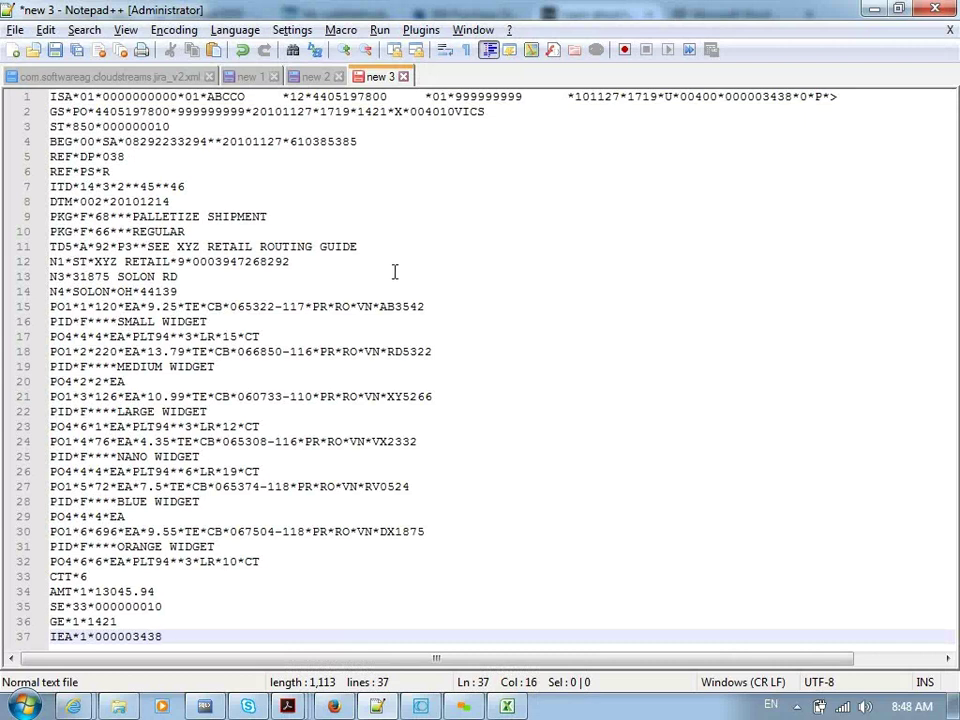
pyautogui.click(505, 113)
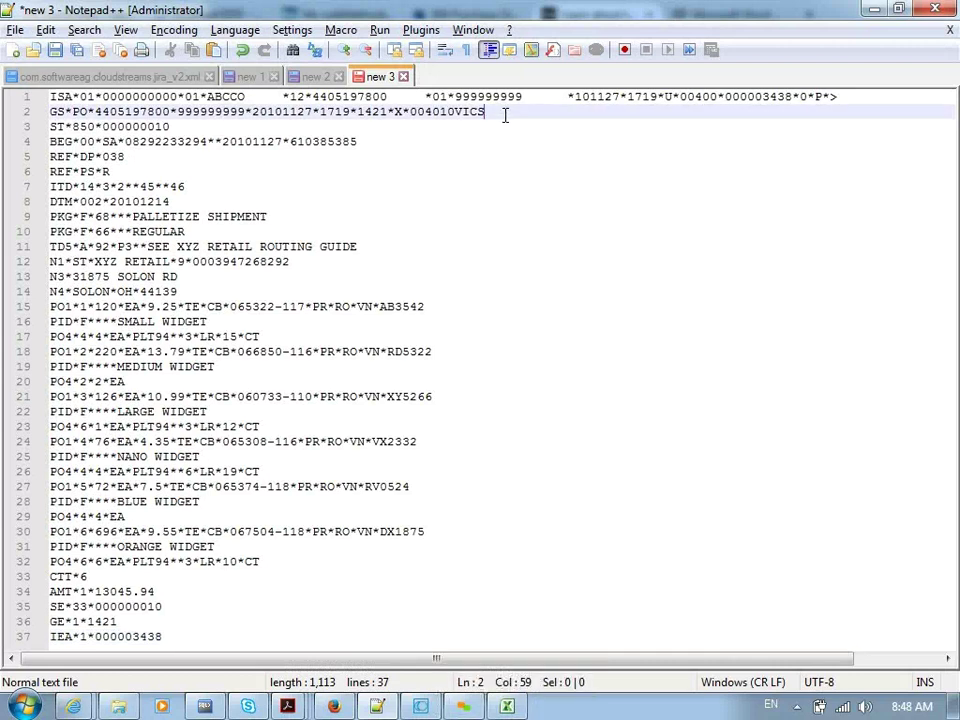
pyautogui.click(876, 96)
pyautogui.write(';')
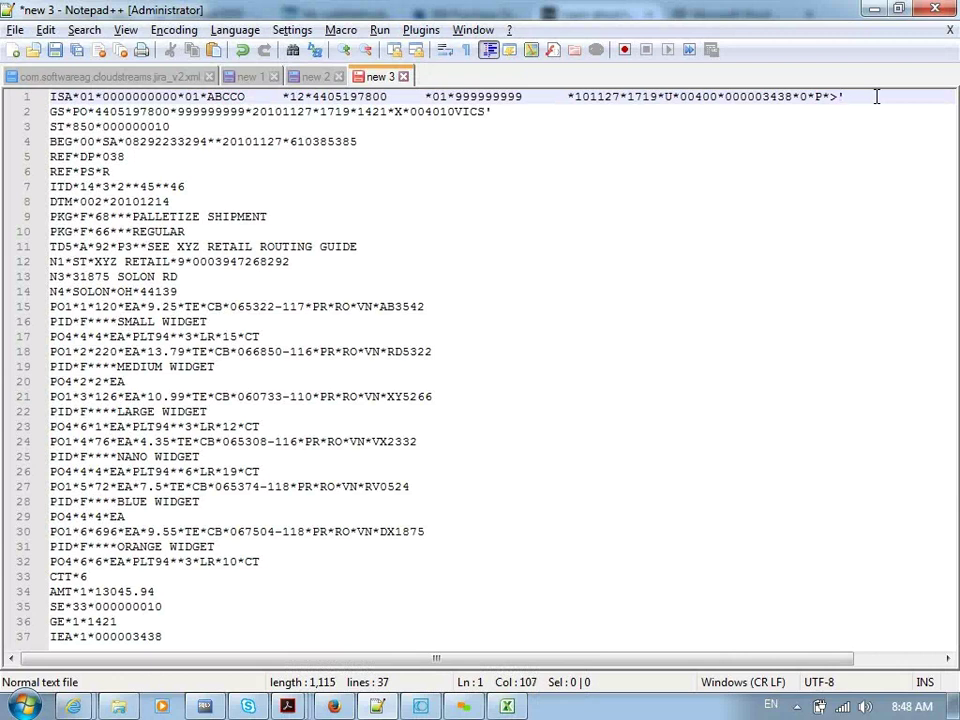
pyautogui.click(443, 127)
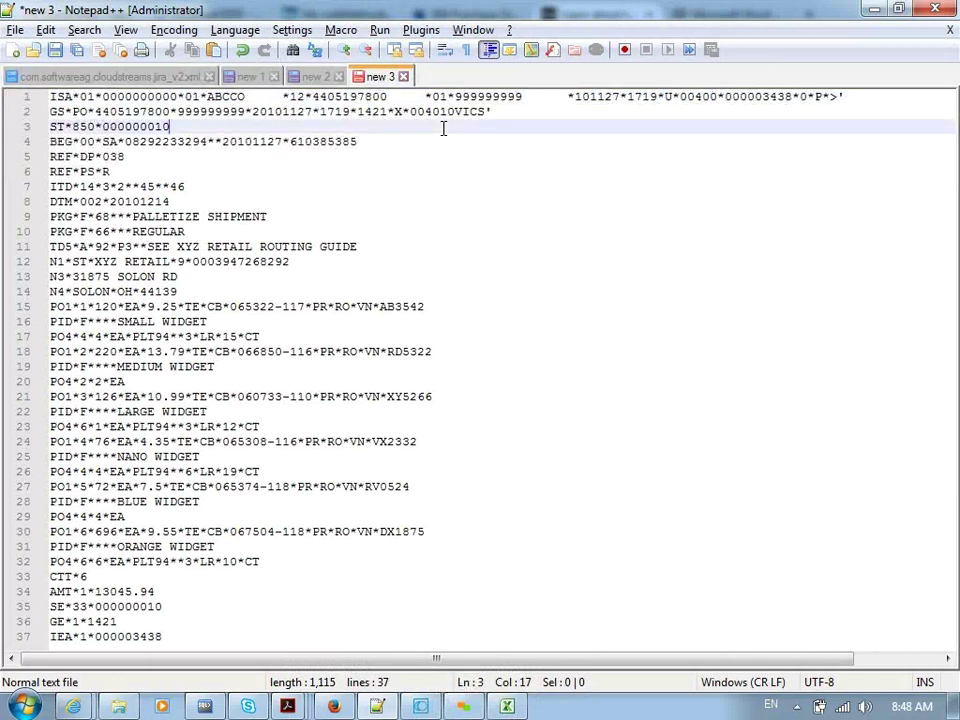
pyautogui.click(431, 137)
pyautogui.write("'")
pyautogui.click(354, 177)
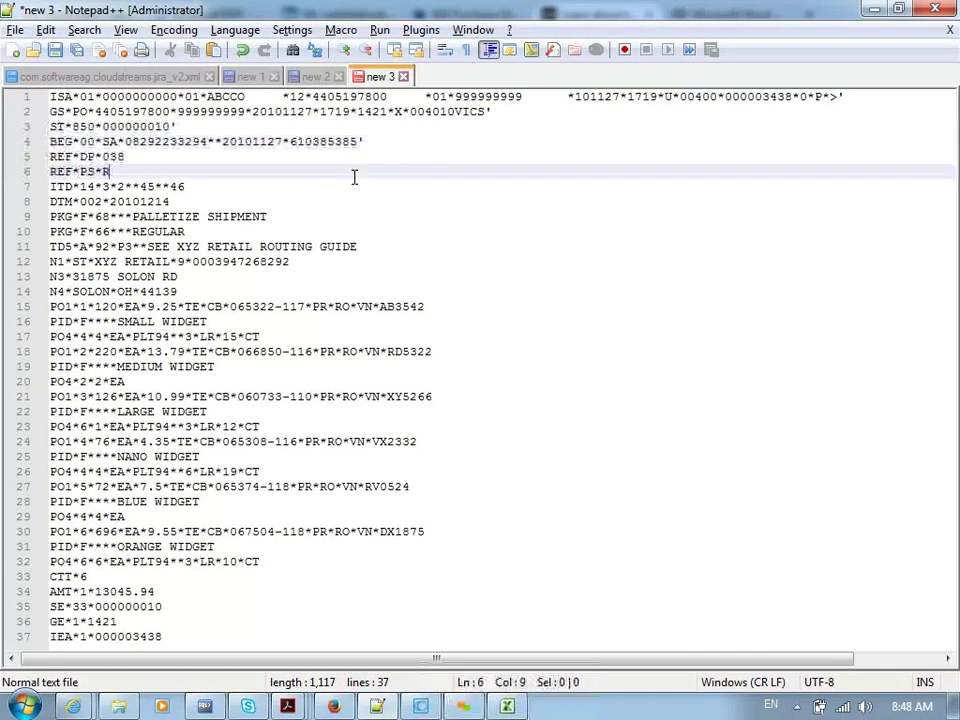
pyautogui.click(336, 154)
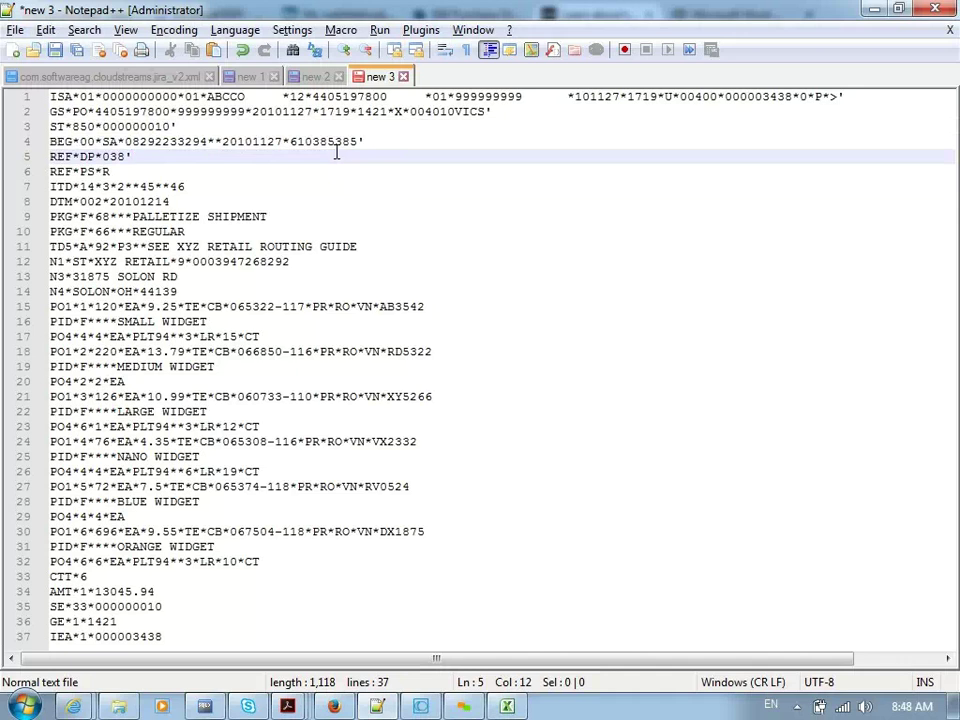
pyautogui.click(211, 168)
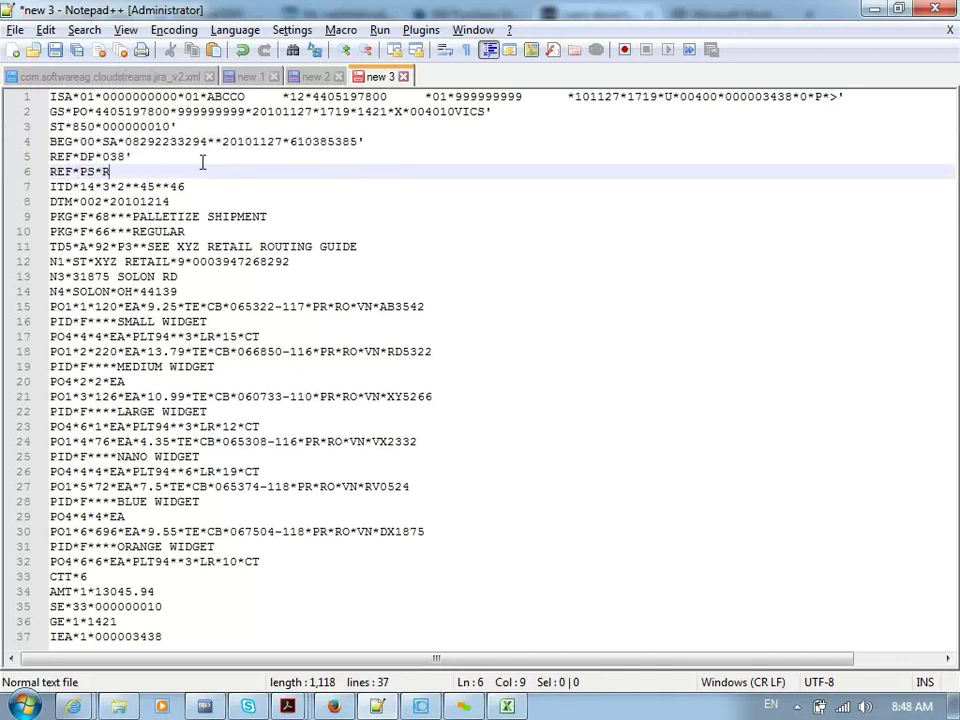
pyautogui.write("'")
pyautogui.click(197, 186)
pyautogui.write("'")
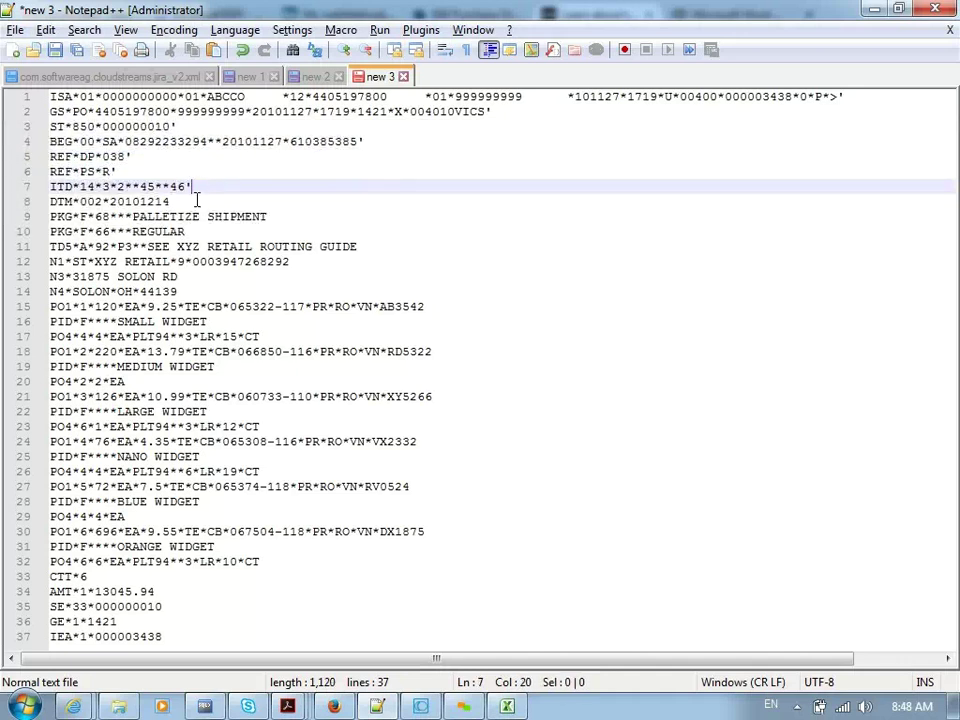
pyautogui.click(196, 201)
pyautogui.write("'")
pyautogui.click(300, 215)
pyautogui.write("'")
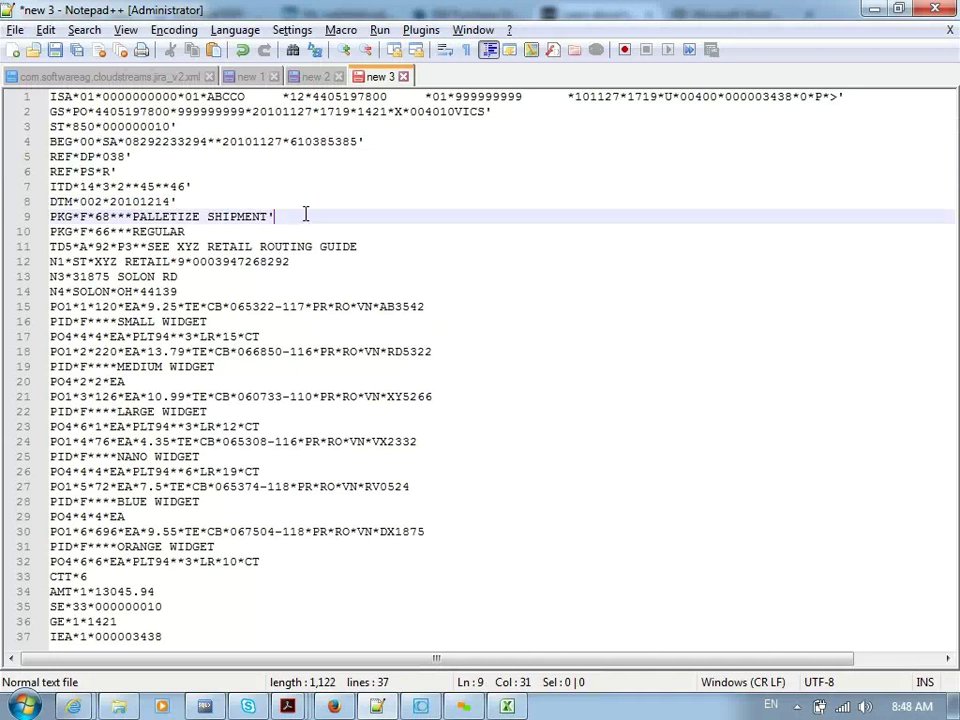
pyautogui.click(278, 230)
pyautogui.write("'")
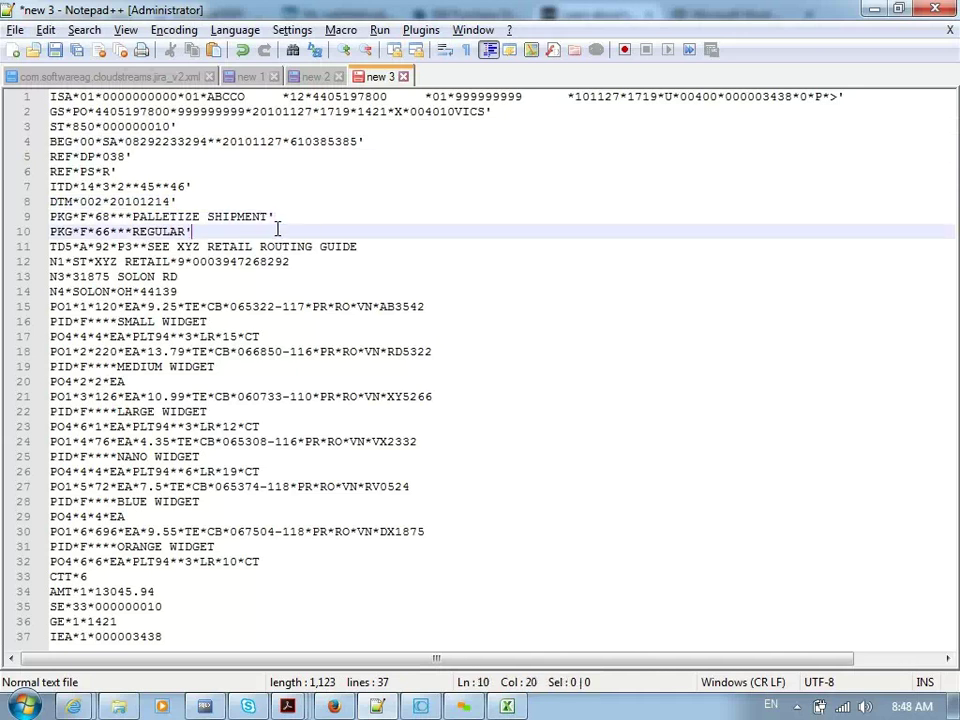
pyautogui.click(385, 249)
pyautogui.write("'")
pyautogui.click(378, 262)
pyautogui.write("'")
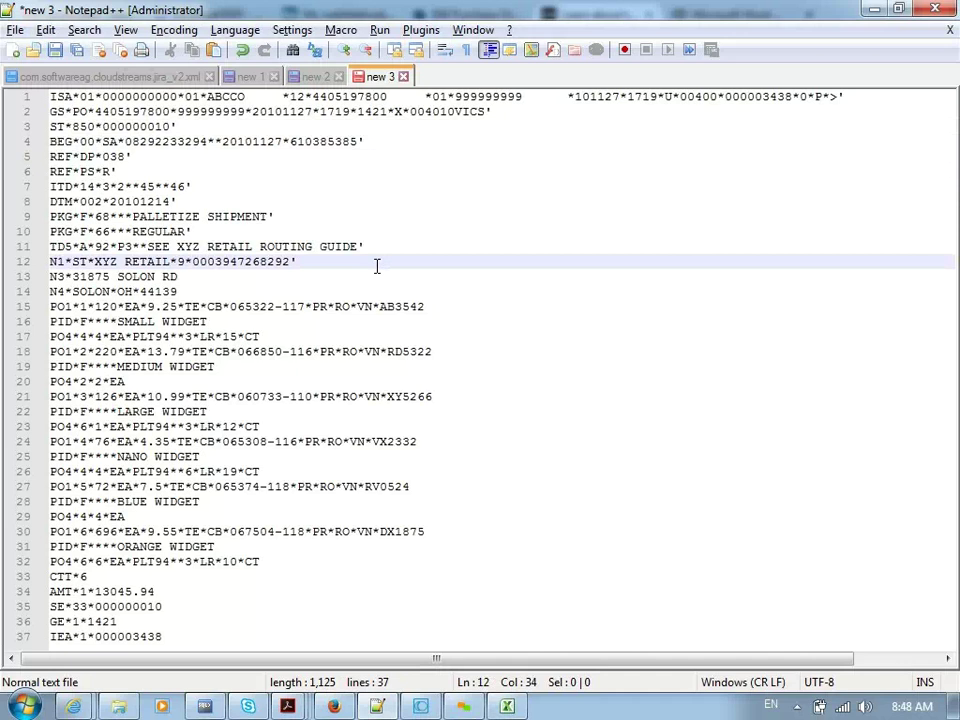
pyautogui.click(366, 290)
pyautogui.write("'")
pyautogui.click(356, 277)
pyautogui.write("'")
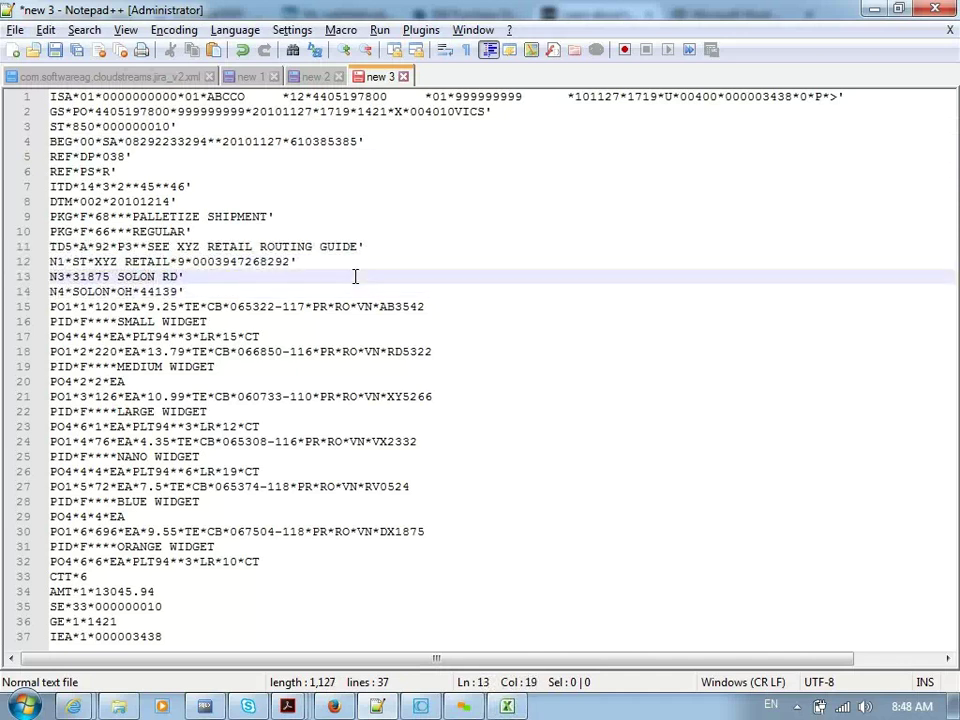
# Step: Add an apostrophe terminator to the PO1 and widget lines 15–27
pyautogui.click(429, 307)
pyautogui.write("'")
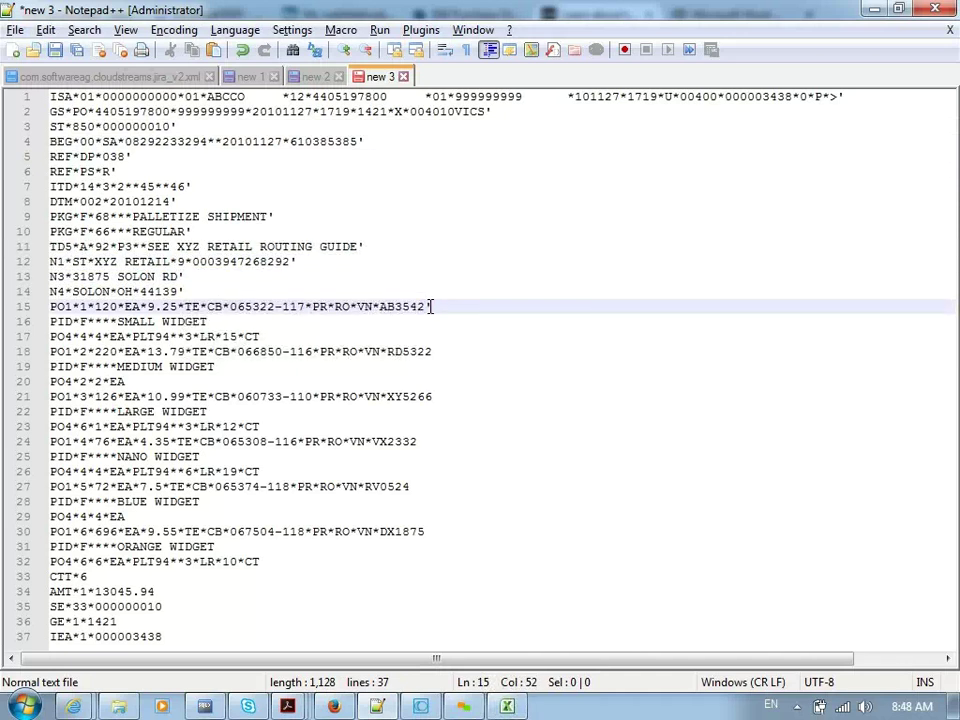
pyautogui.click(276, 323)
pyautogui.write("'")
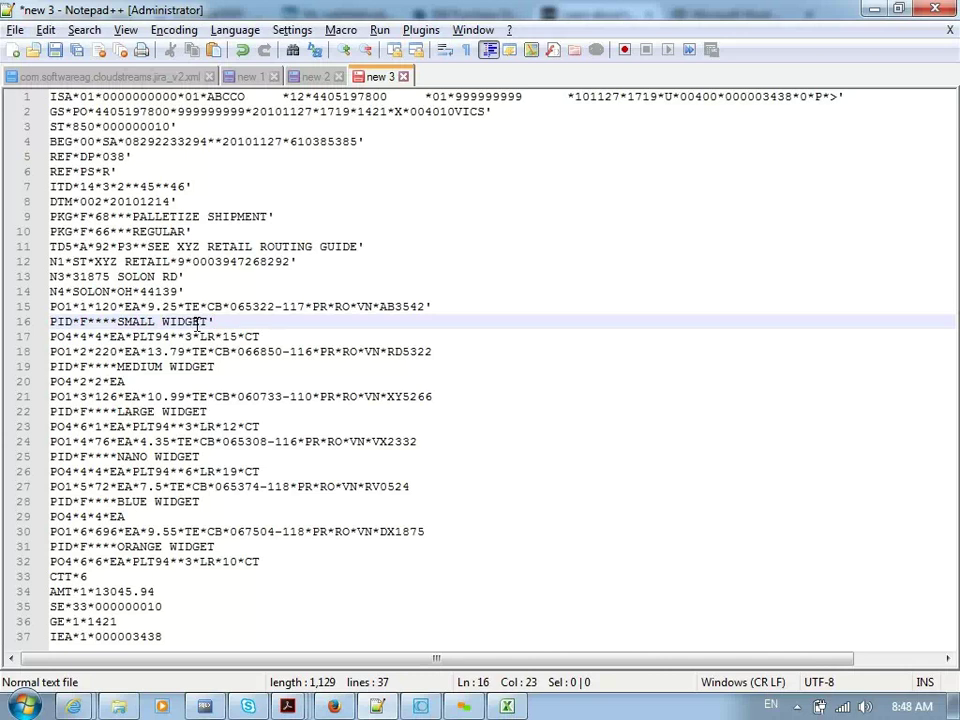
pyautogui.doubleClick(57, 340)
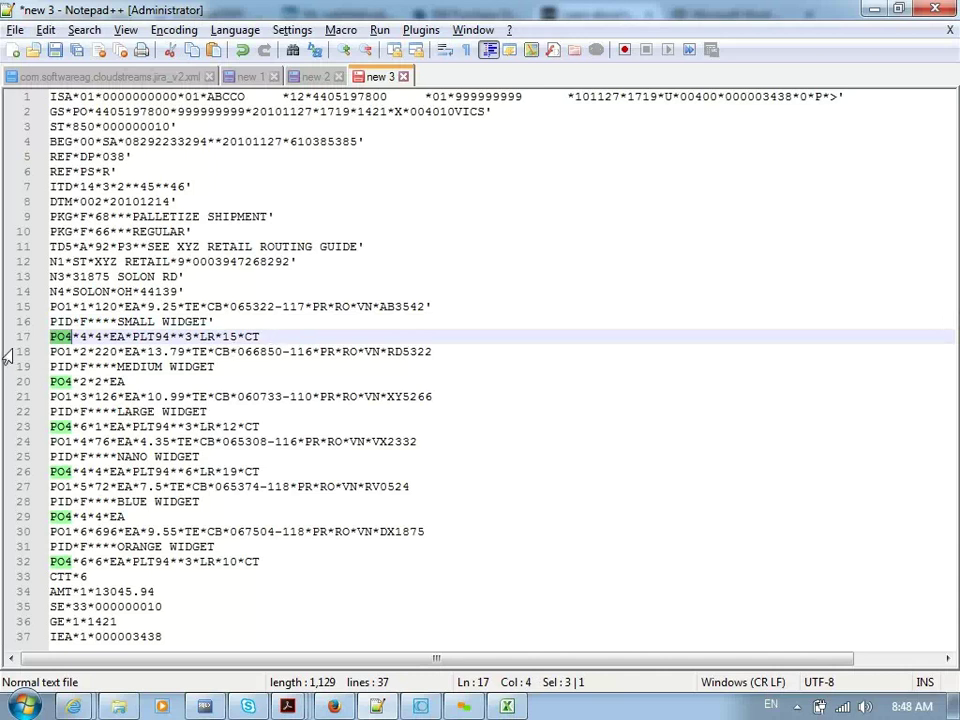
pyautogui.click(262, 337)
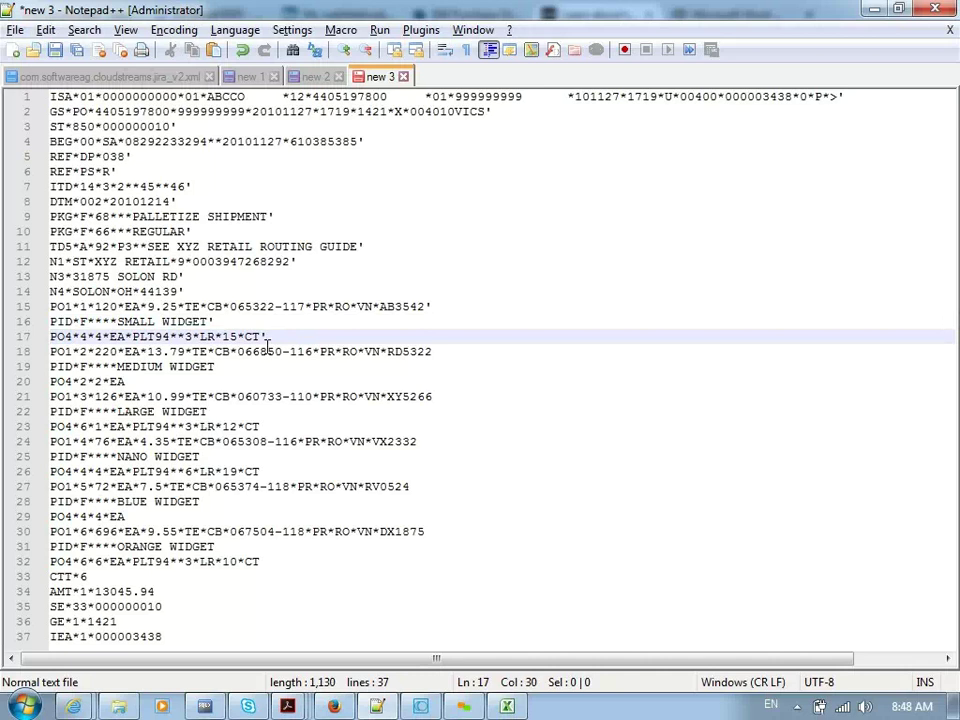
pyautogui.click(466, 356)
pyautogui.write("'")
pyautogui.click(337, 364)
pyautogui.write("'")
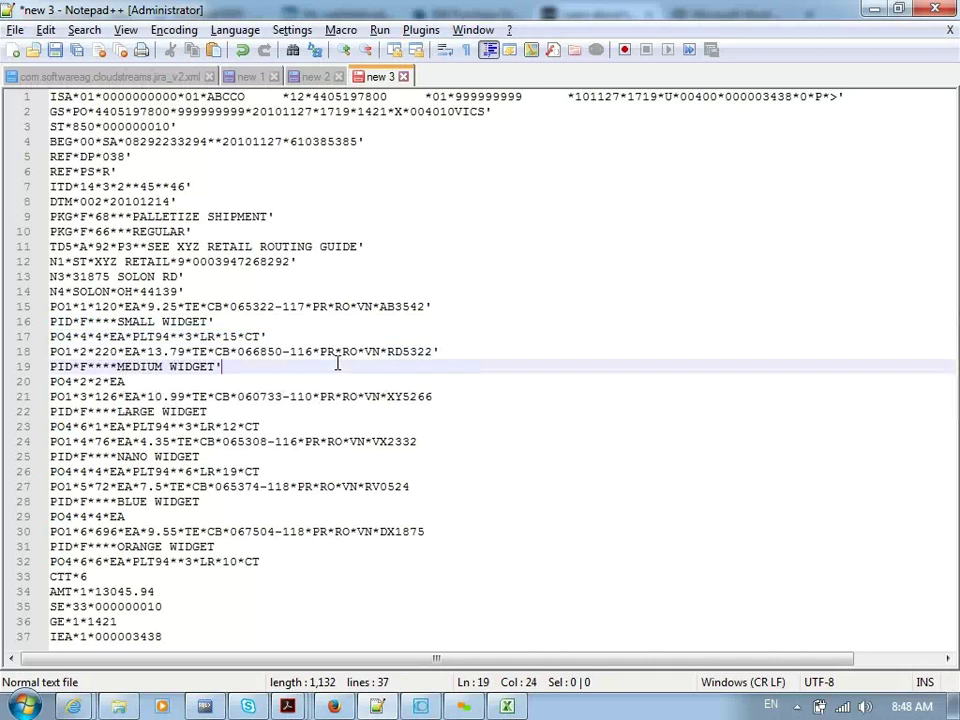
pyautogui.click(284, 378)
pyautogui.write("'")
pyautogui.click(509, 401)
pyautogui.write("'")
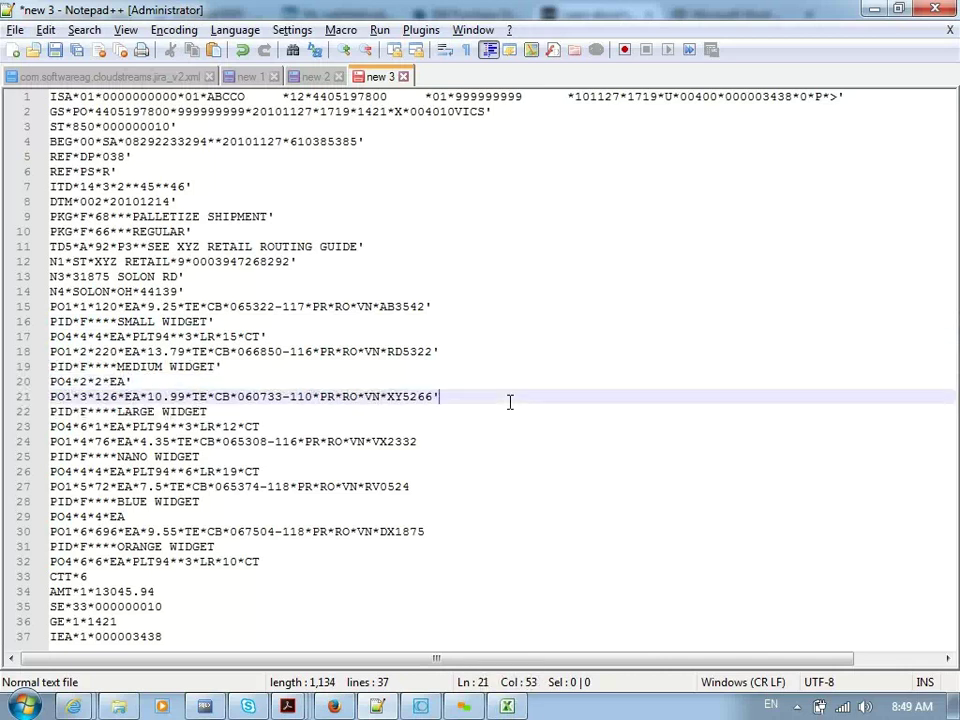
pyautogui.click(262, 410)
pyautogui.write("'")
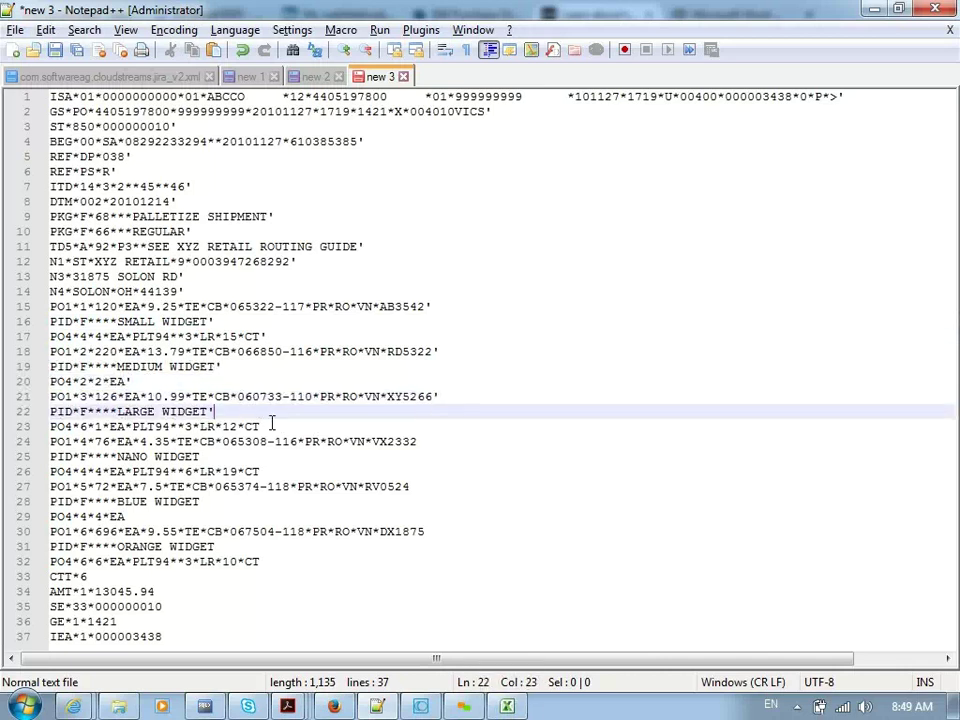
pyautogui.click(271, 425)
pyautogui.write("'")
pyautogui.click(430, 441)
pyautogui.write("'")
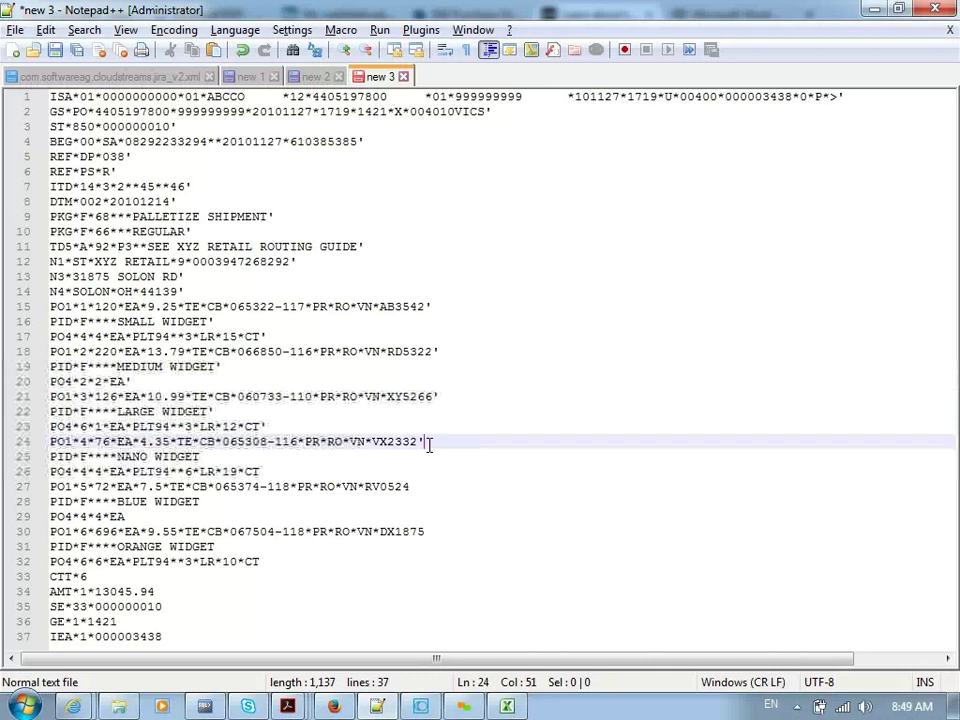
pyautogui.click(268, 460)
pyautogui.write("'")
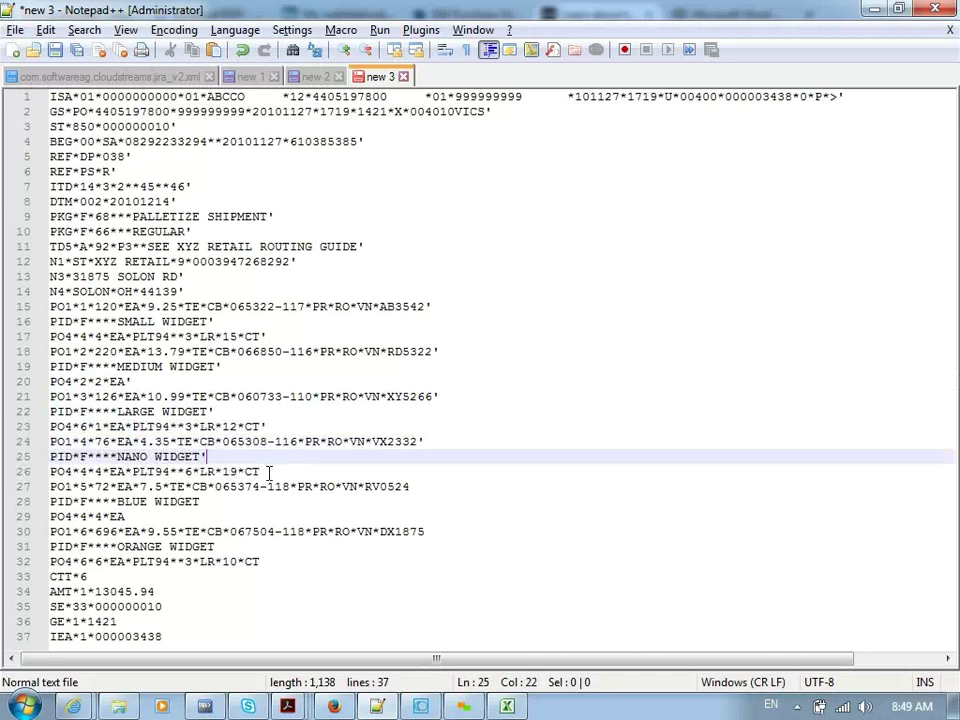
pyautogui.click(268, 471)
pyautogui.write("'")
pyautogui.click(431, 487)
pyautogui.write("'")
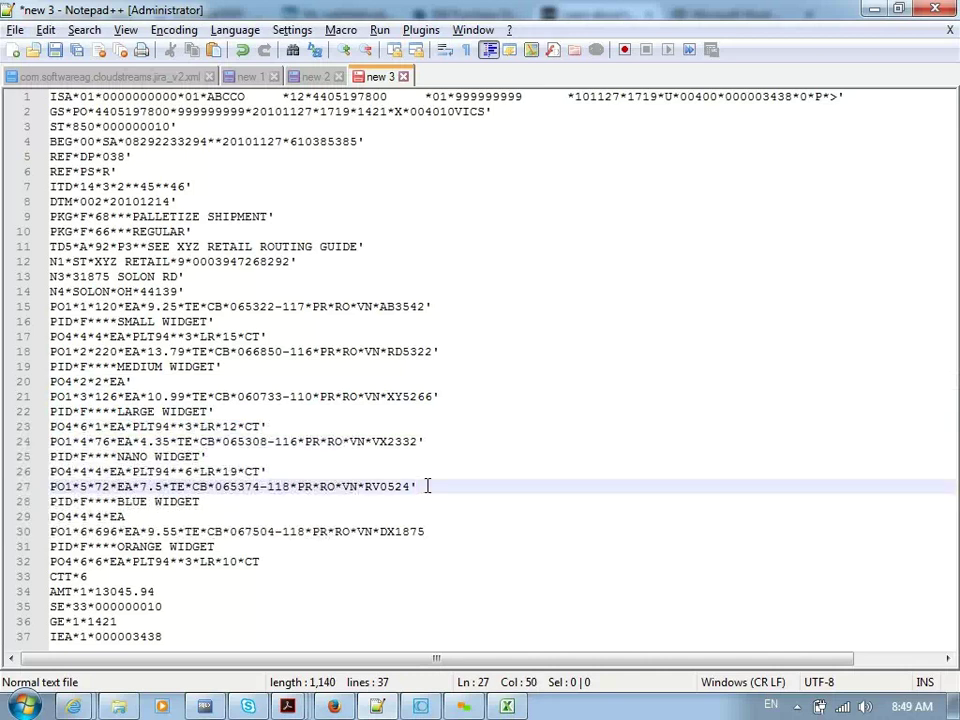
# Step: Terminate lines 28–37, including the CTT, AMT, SE, GE and IEA segments, with apostrophes
pyautogui.click(272, 502)
pyautogui.write("'")
pyautogui.click(257, 516)
pyautogui.write("'")
pyautogui.click(438, 531)
pyautogui.write("'")
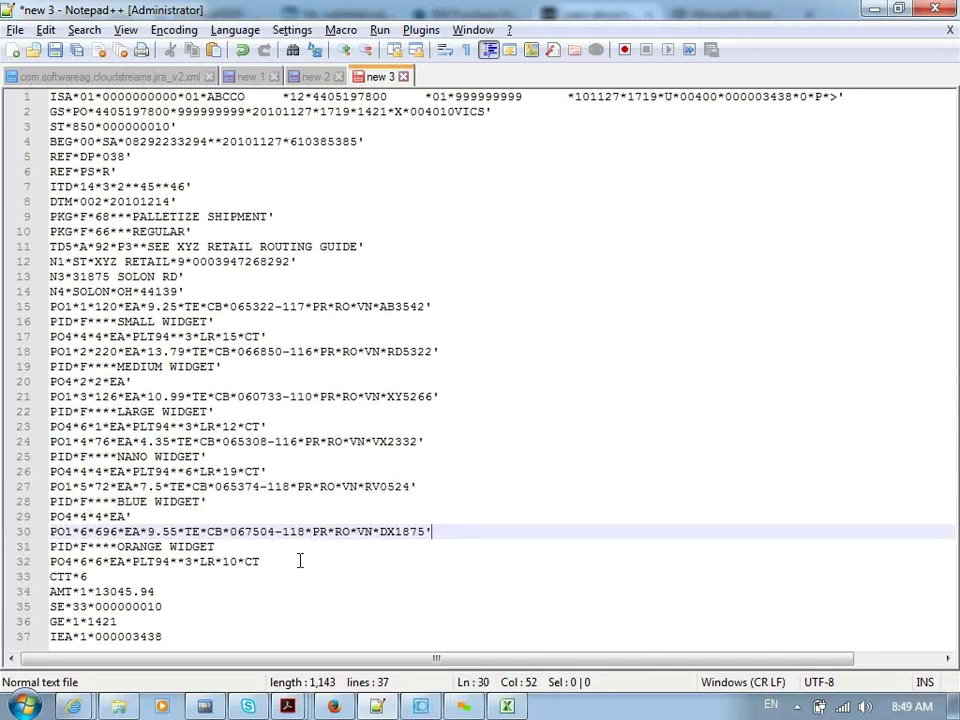
pyautogui.click(262, 550)
pyautogui.write("'")
pyautogui.click(263, 561)
pyautogui.write("'")
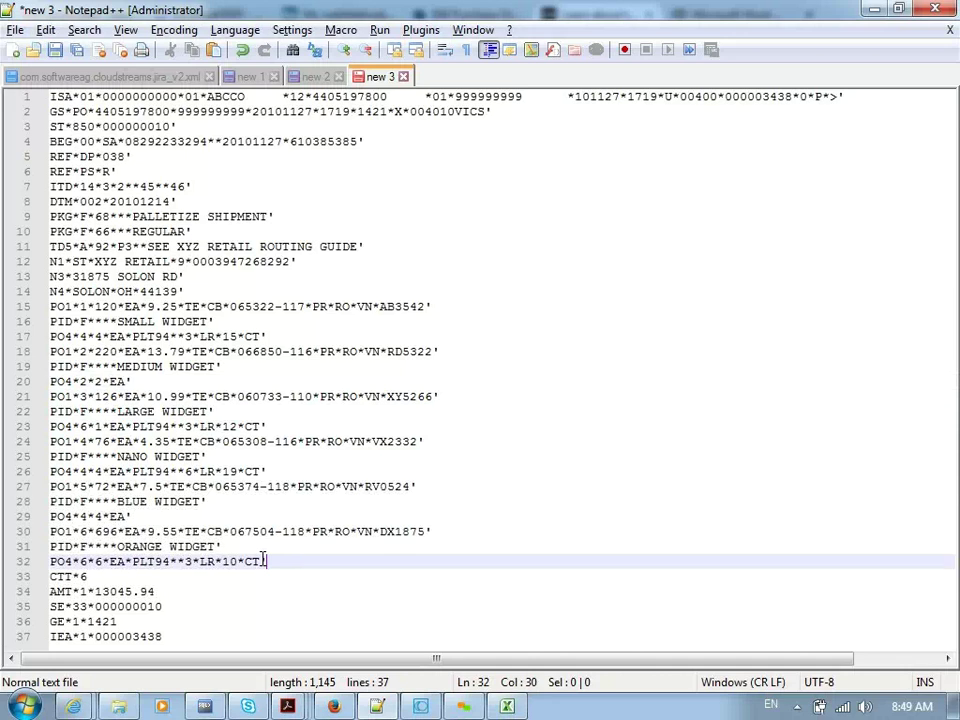
pyautogui.click(155, 577)
pyautogui.write("'")
pyautogui.click(157, 591)
pyautogui.write("'")
pyautogui.click(168, 606)
pyautogui.write("'")
pyautogui.click(156, 620)
pyautogui.write("'")
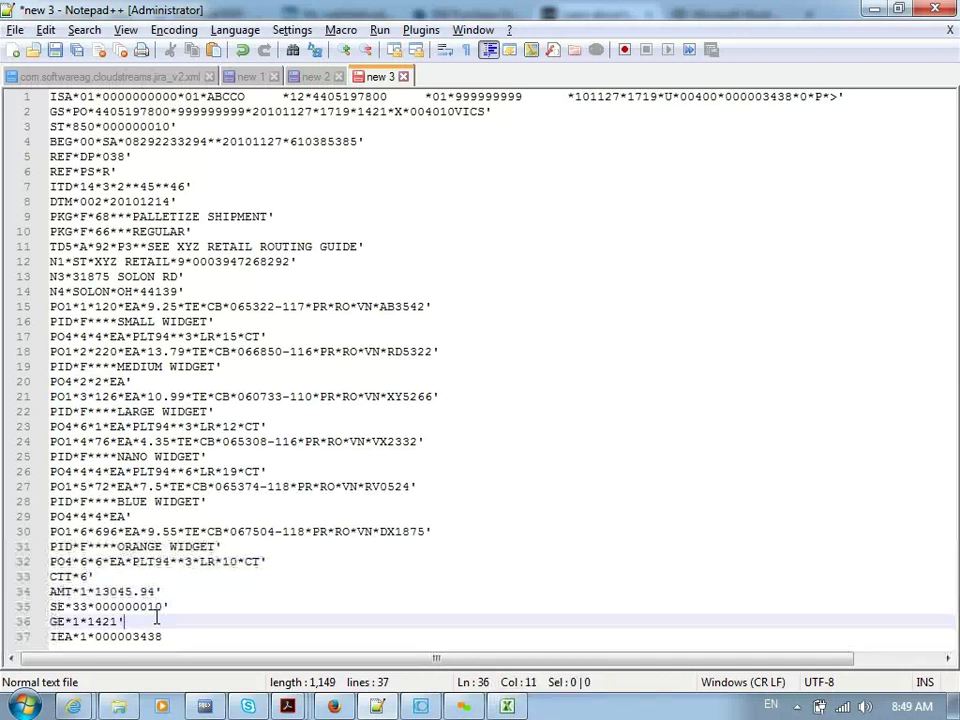
pyautogui.click(167, 638)
pyautogui.write("'")
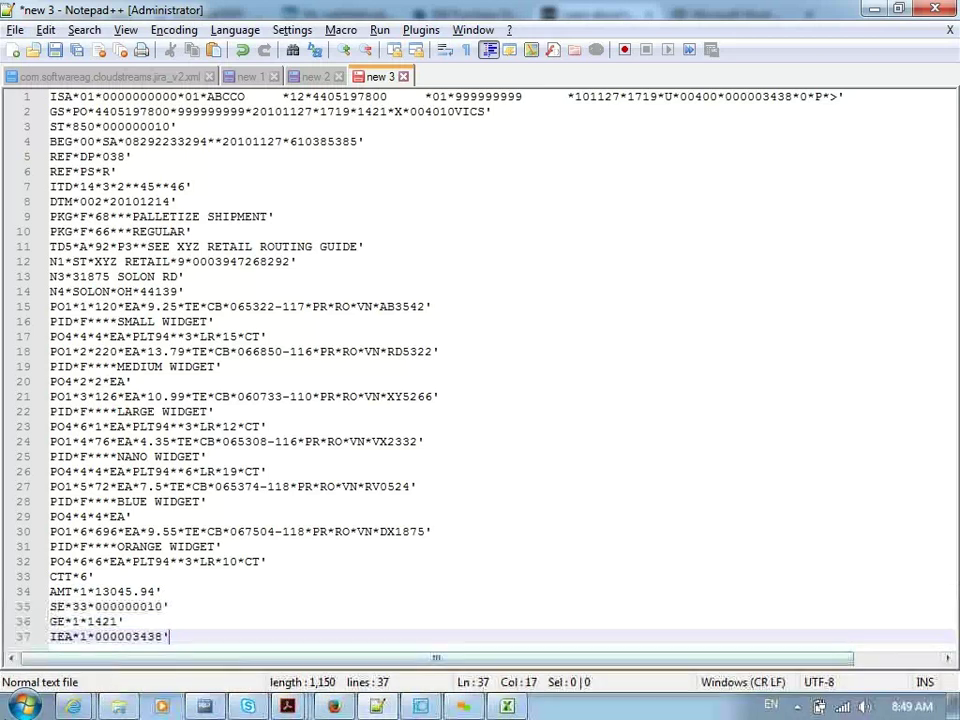
pyautogui.click(50, 638)
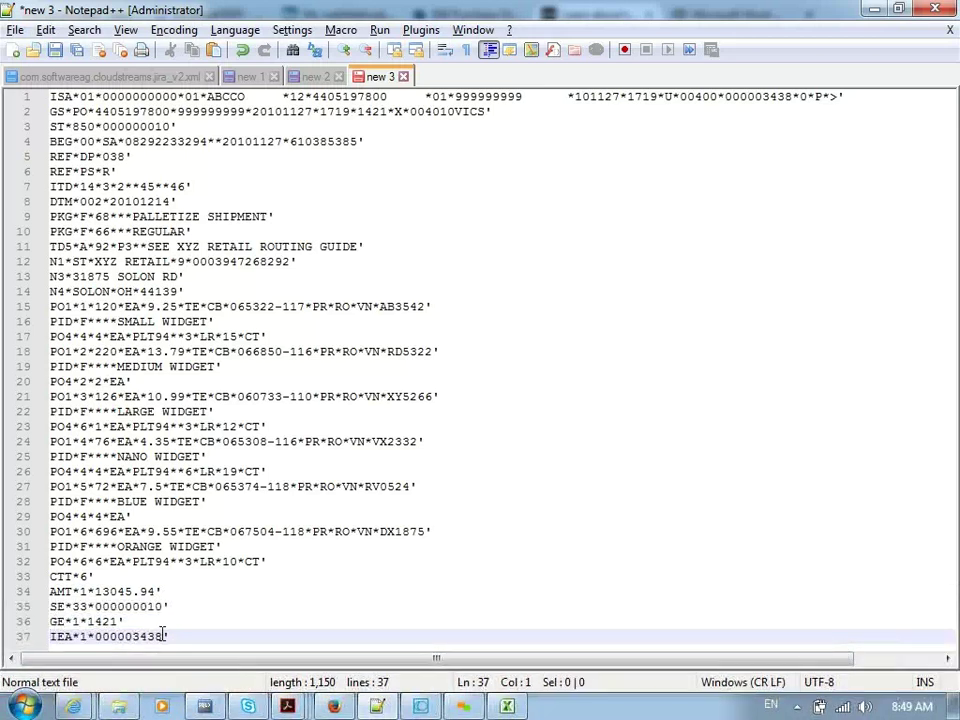
pyautogui.keyDown('shift'); pyautogui.click(163, 625); pyautogui.keyUp('shift')
# Step: Strip all 36 line breaks with an Extended-mode Replace All, leaving one 1,078-character line
pyautogui.hotkey('ctrl', 'f')
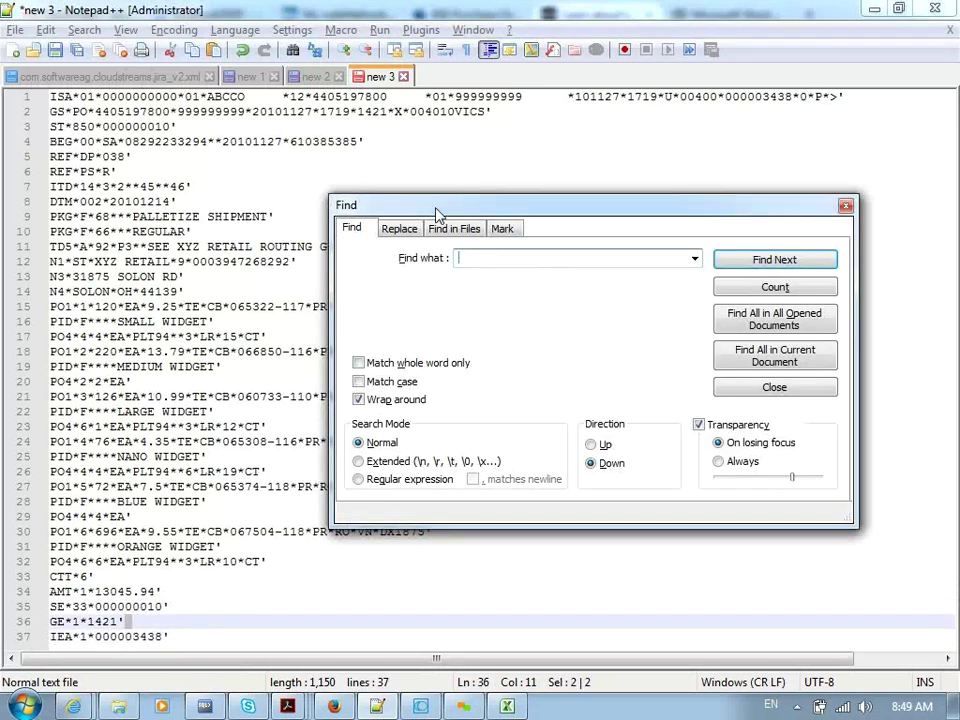
pyautogui.click(399, 228)
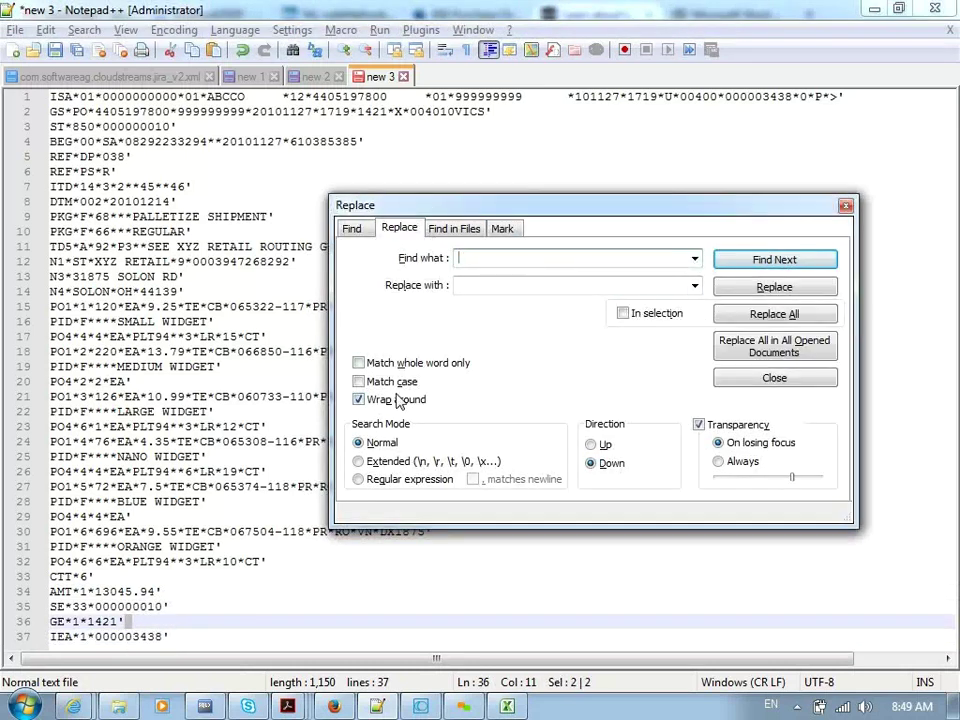
pyautogui.click(362, 461)
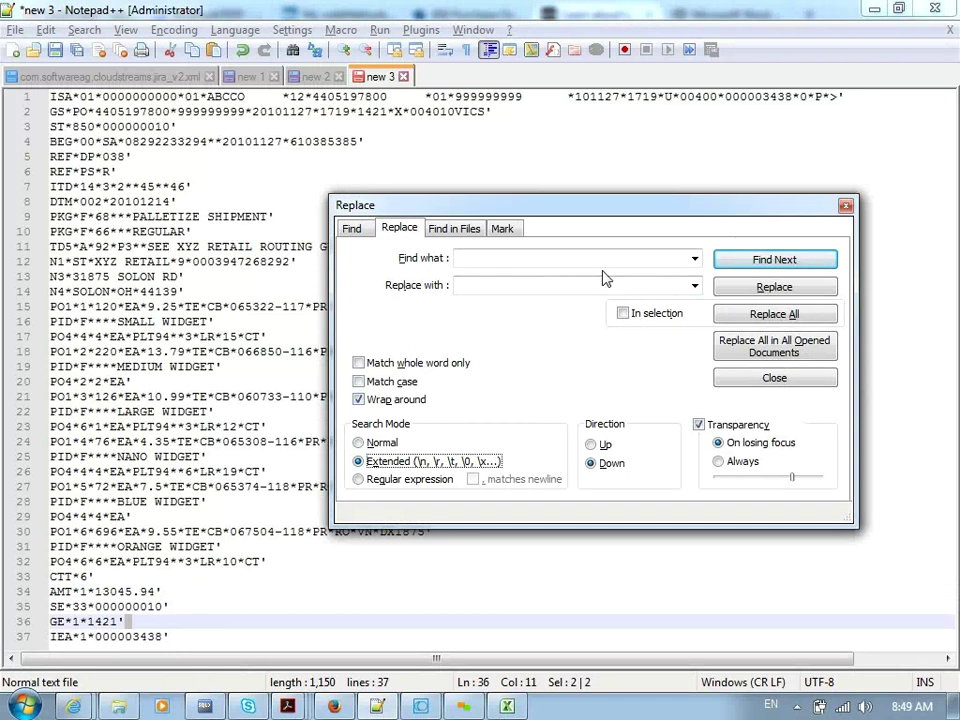
pyautogui.click(739, 318)
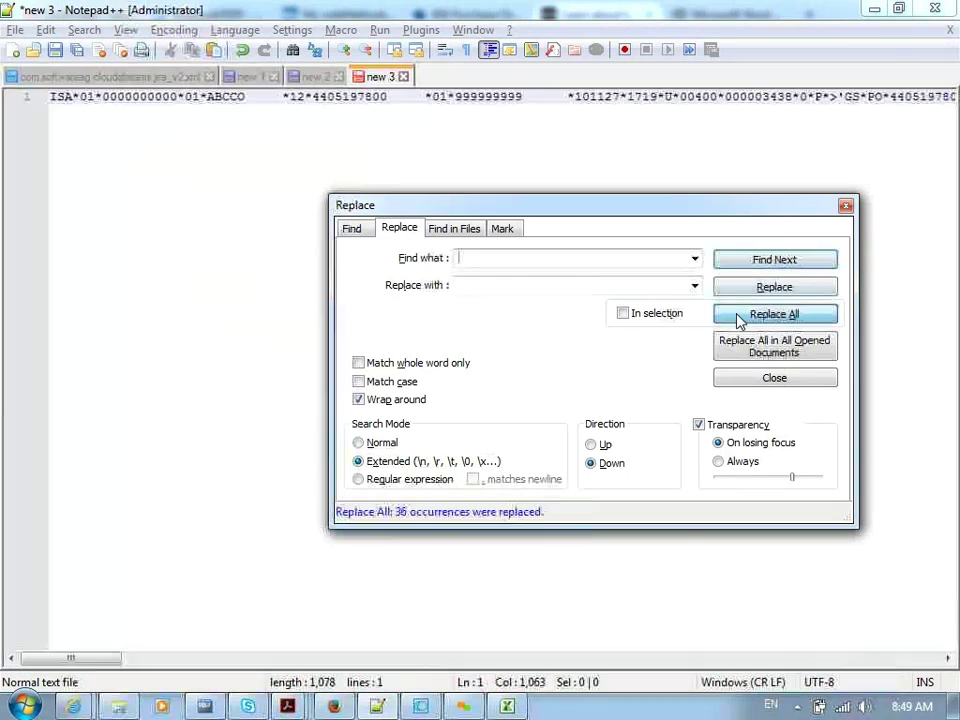
pyautogui.click(846, 205)
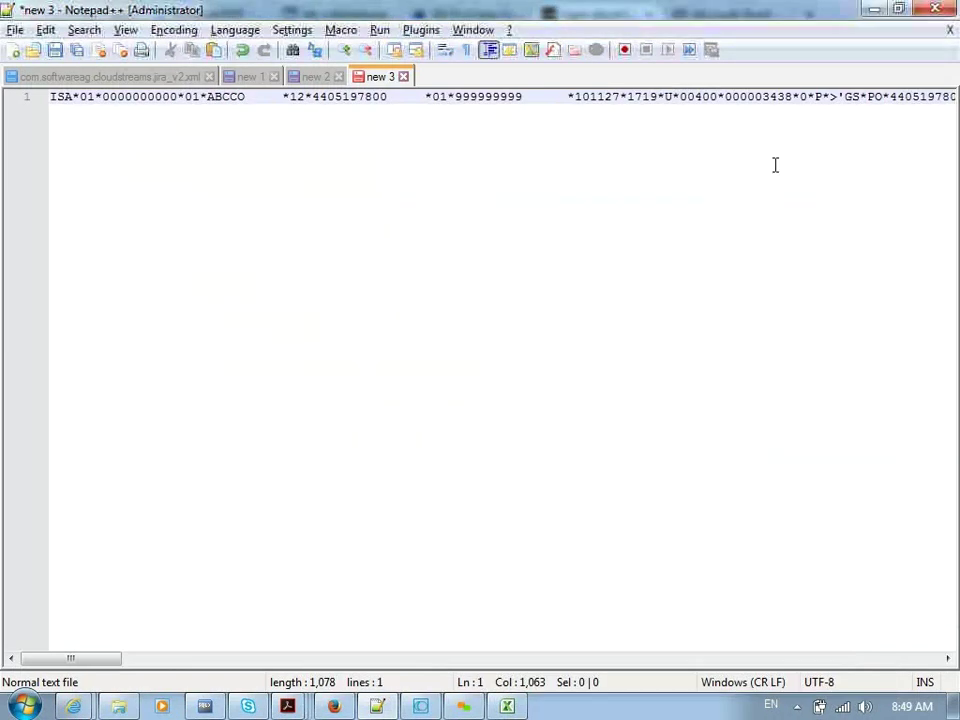
pyautogui.click(430, 94)
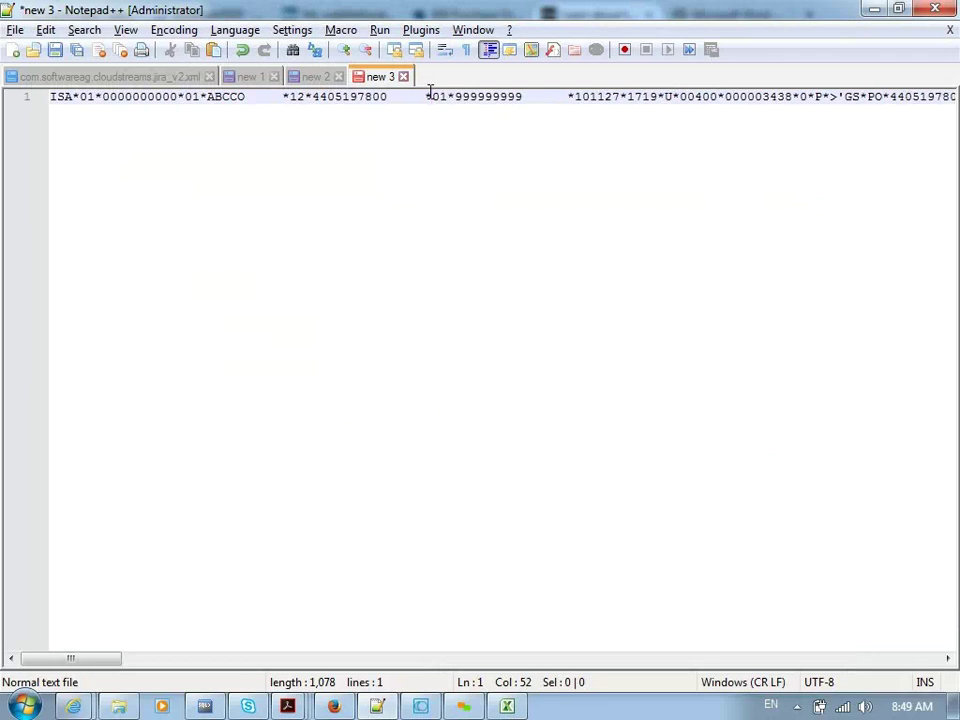
pyautogui.moveTo(100, 660); pyautogui.dragTo(5, 650)
pyautogui.hotkey('alt', 'Tab')
pyautogui.hotkey('alt', 'Tab')
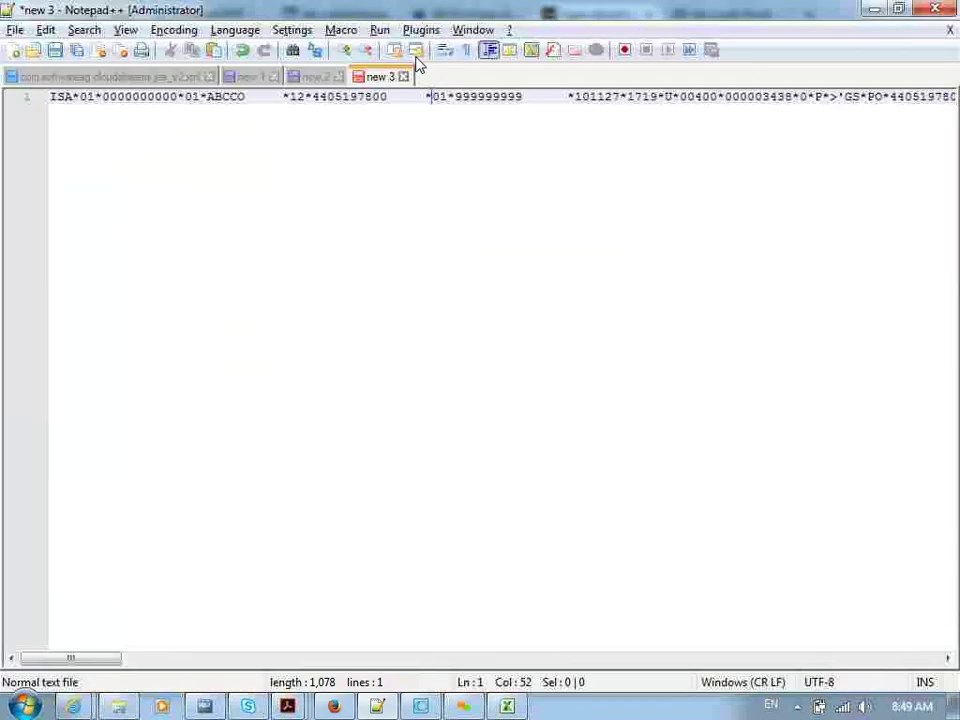
pyautogui.click(395, 96)
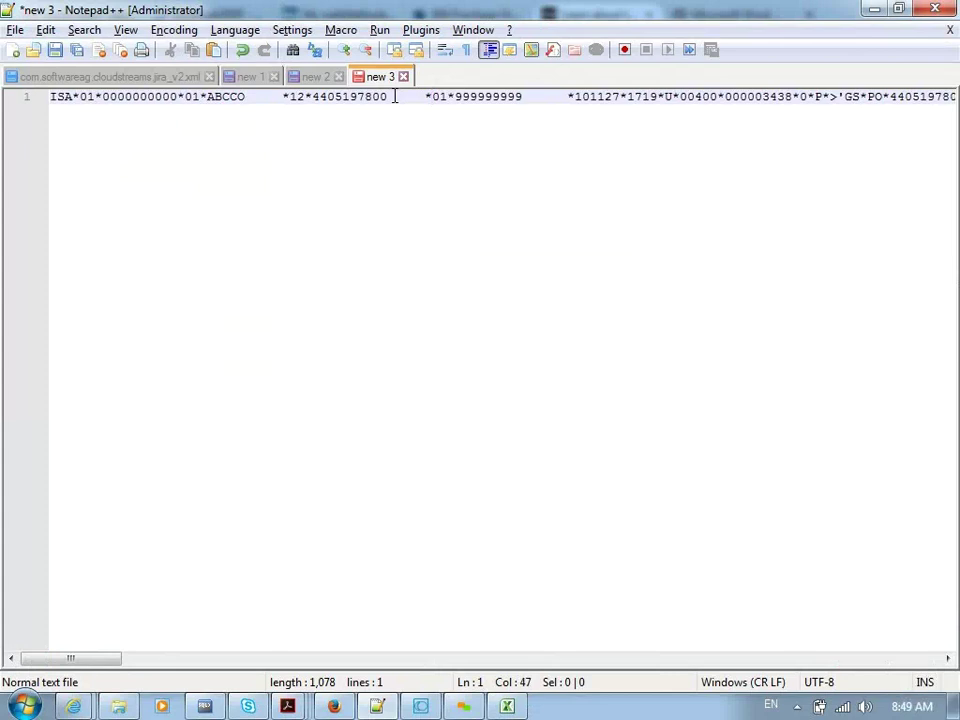
pyautogui.click(422, 706)
# Step: Create a flow service named sendEDIDocToPartner under EDISchema's service folder
pyautogui.moveTo(291, 210); pyautogui.dragTo(296, 137)
pyautogui.scroll(-4, 288, 370)
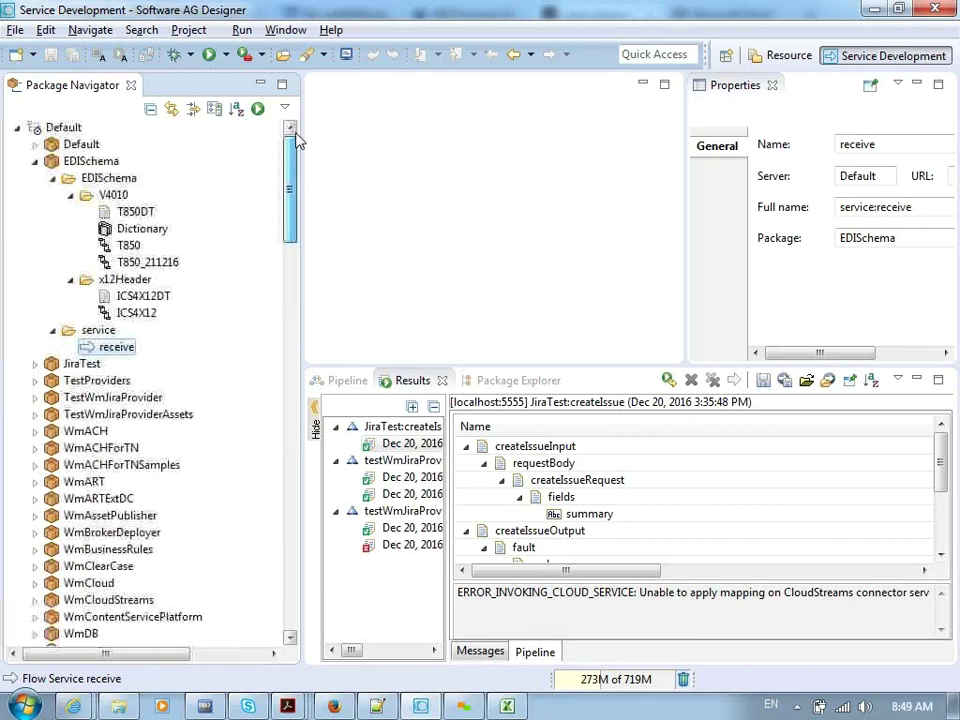
pyautogui.click(100, 330)
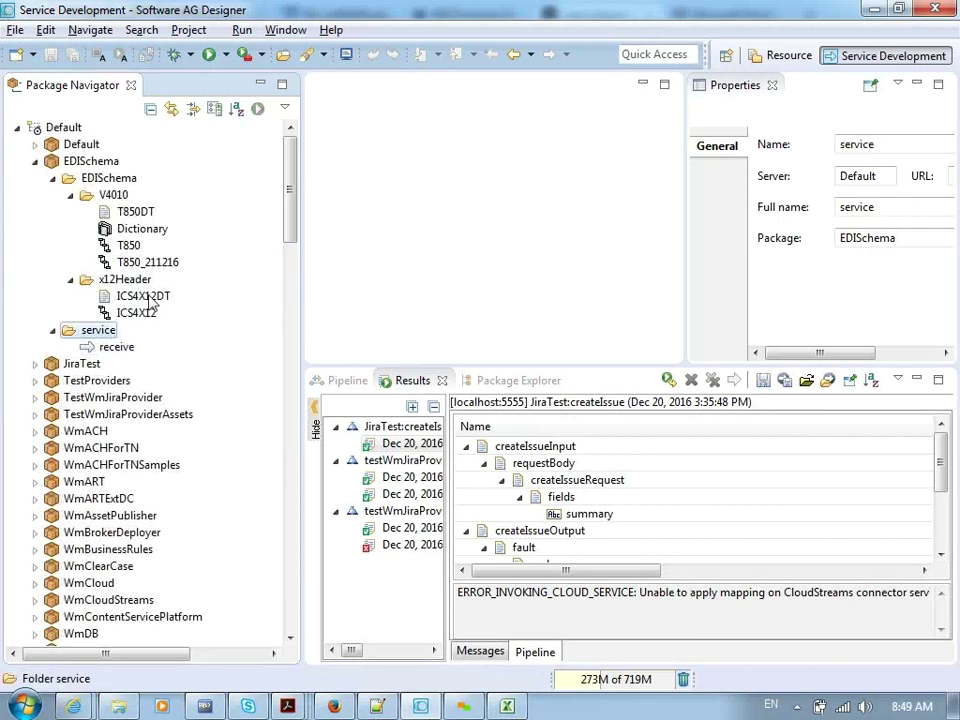
pyautogui.rightClick(110, 338)
pyautogui.moveTo(188, 145)
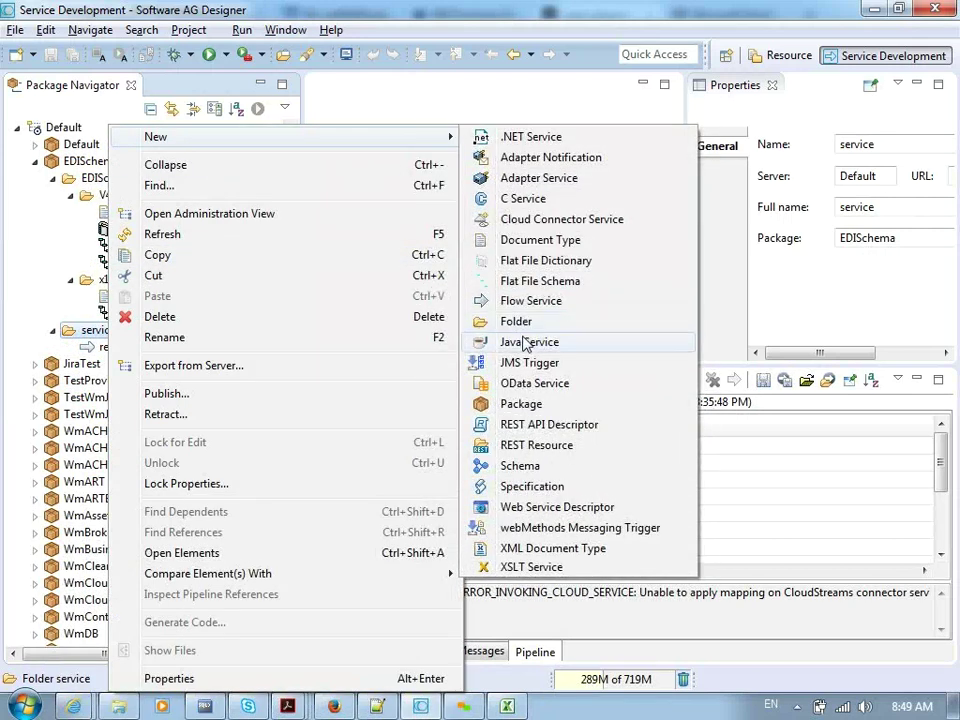
pyautogui.click(553, 300)
pyautogui.write('sendEDIDocToPar')
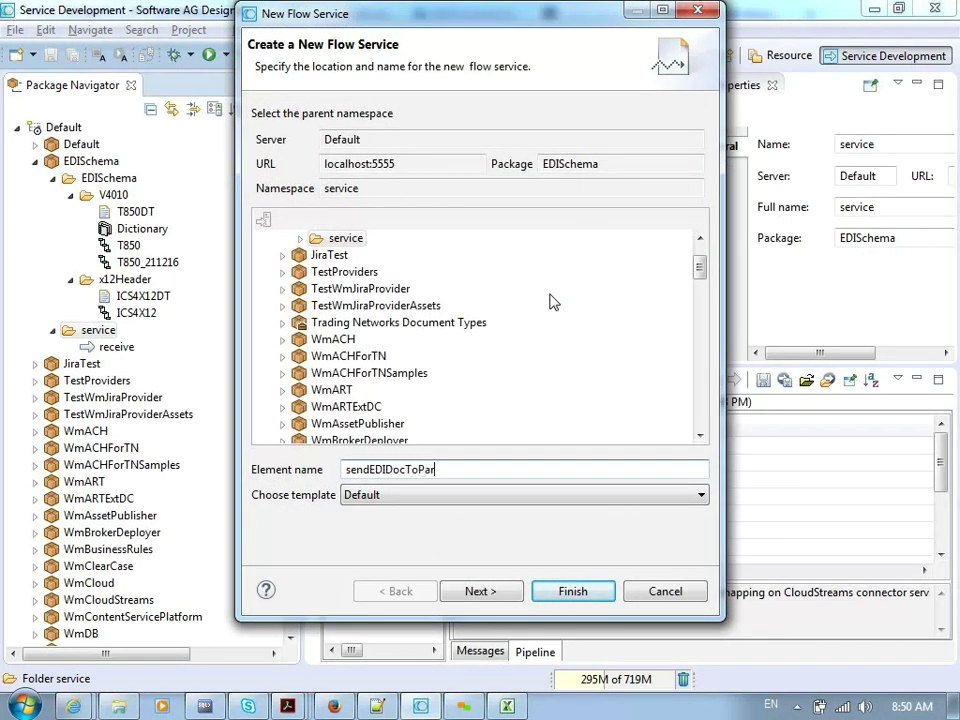
pyautogui.press('Return')
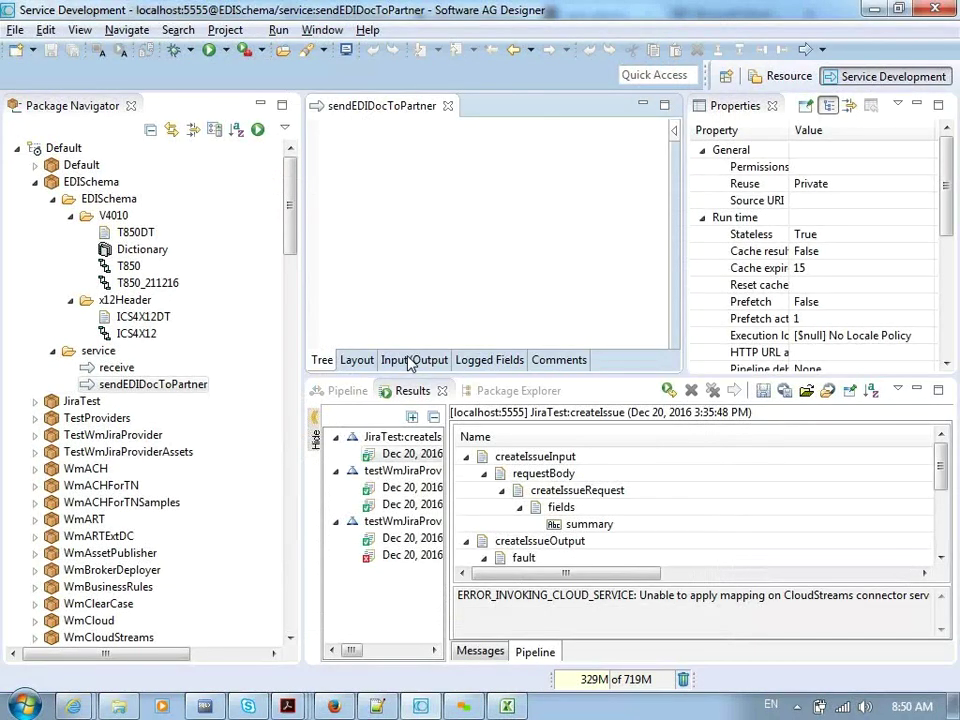
pyautogui.click(410, 363)
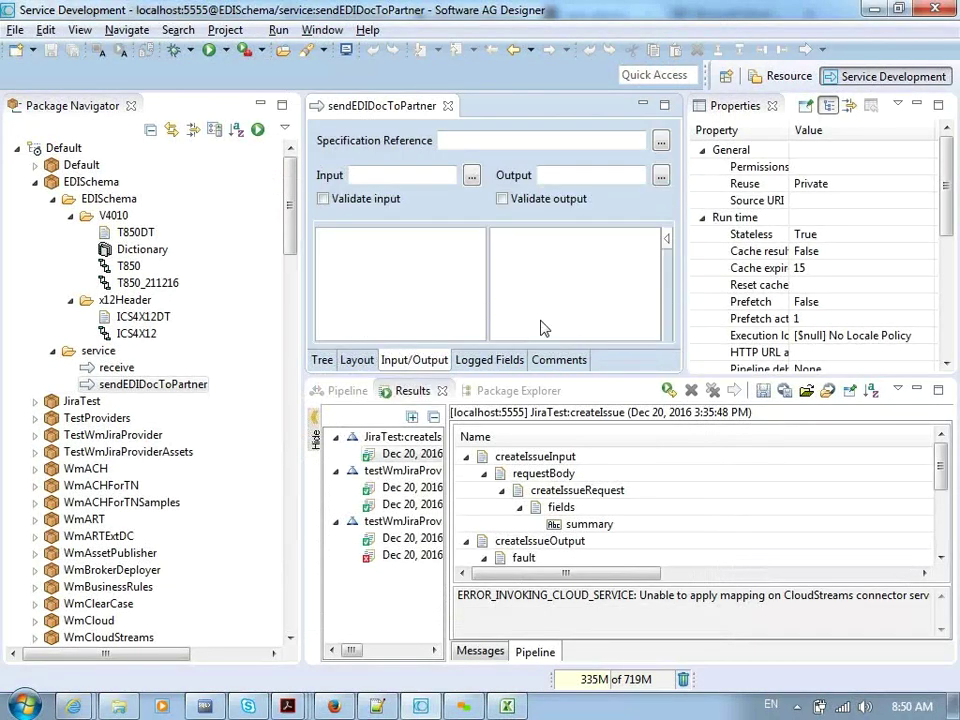
# Step: Give sendEDIDocToPartner a String input named ediString and save the service
pyautogui.click(666, 239)
pyautogui.moveTo(605, 283); pyautogui.dragTo(415, 294)
pyautogui.write('ediMessage')
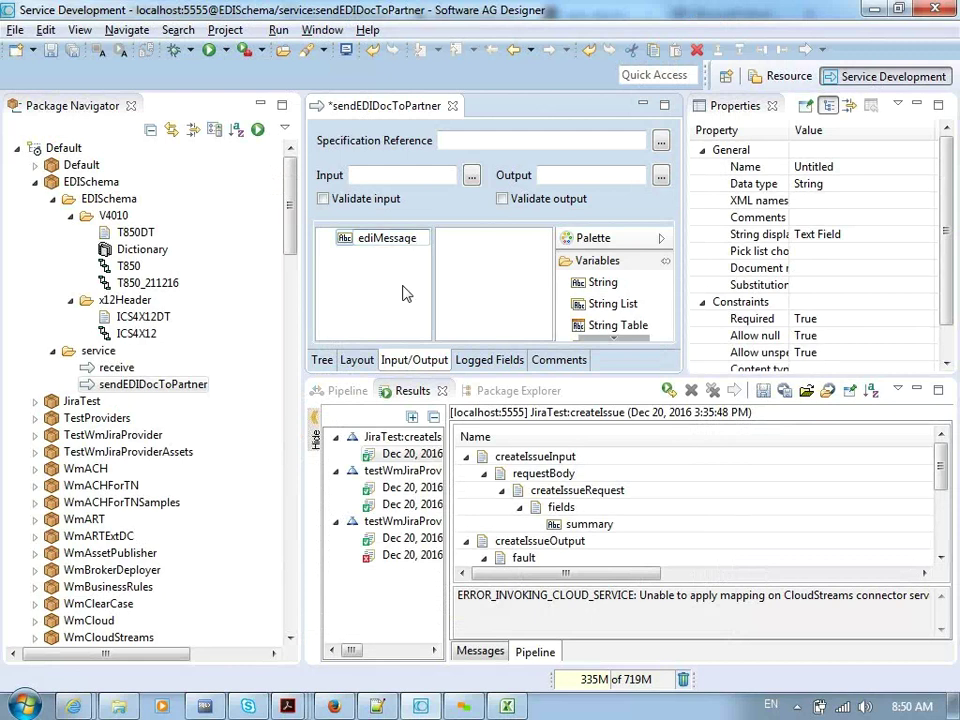
pyautogui.click(377, 238)
pyautogui.moveTo(376, 238); pyautogui.dragTo(416, 240)
pyautogui.write('String')
pyautogui.click(400, 262)
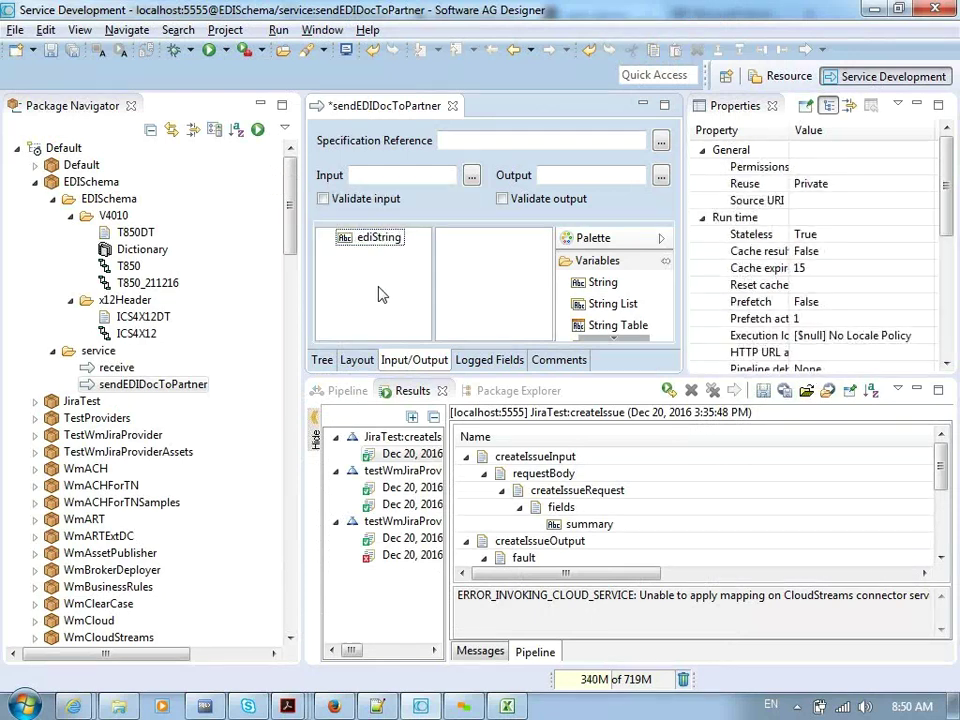
pyautogui.click(320, 360)
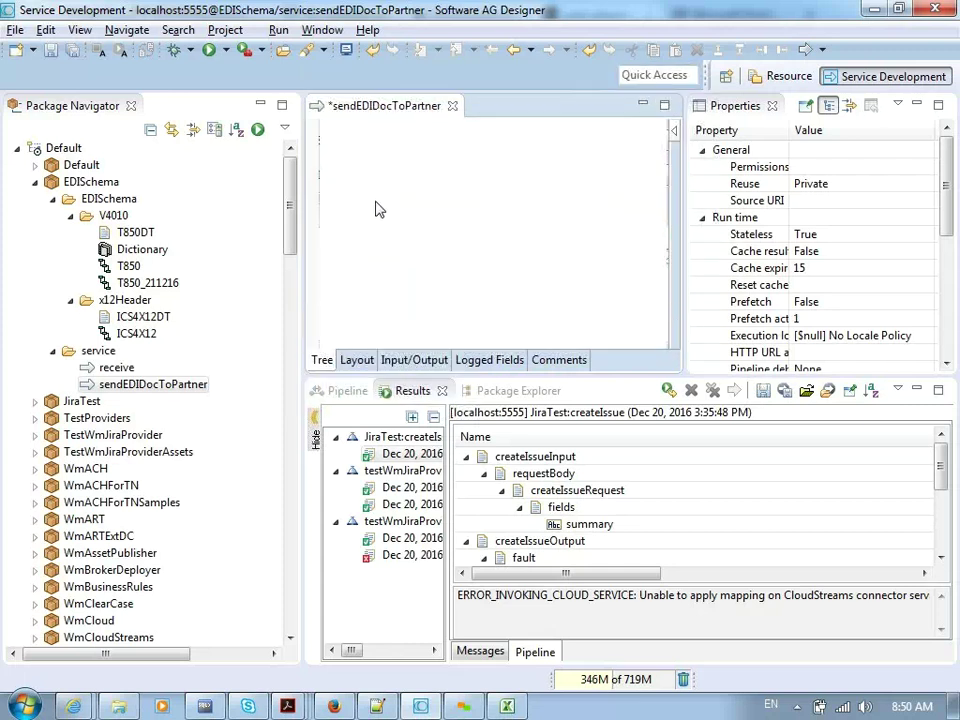
pyautogui.hotkey('ctrl', 's')
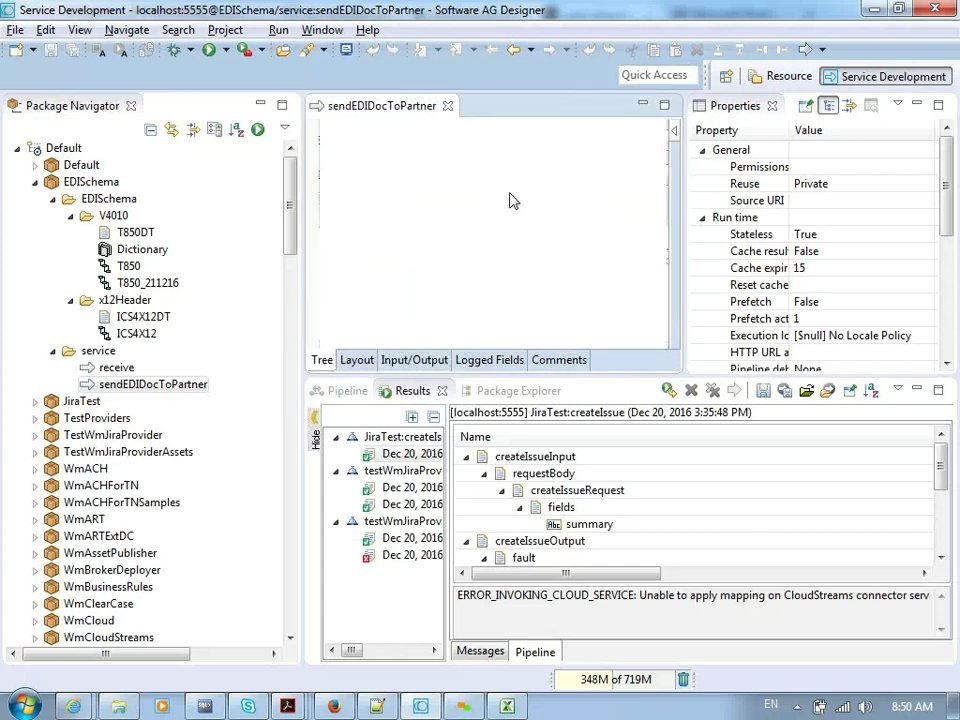
# Step: Add WmEDIINT's send service as the first flow step and expand its data input in Pipeline
pyautogui.moveTo(302, 184); pyautogui.dragTo(214, 413)
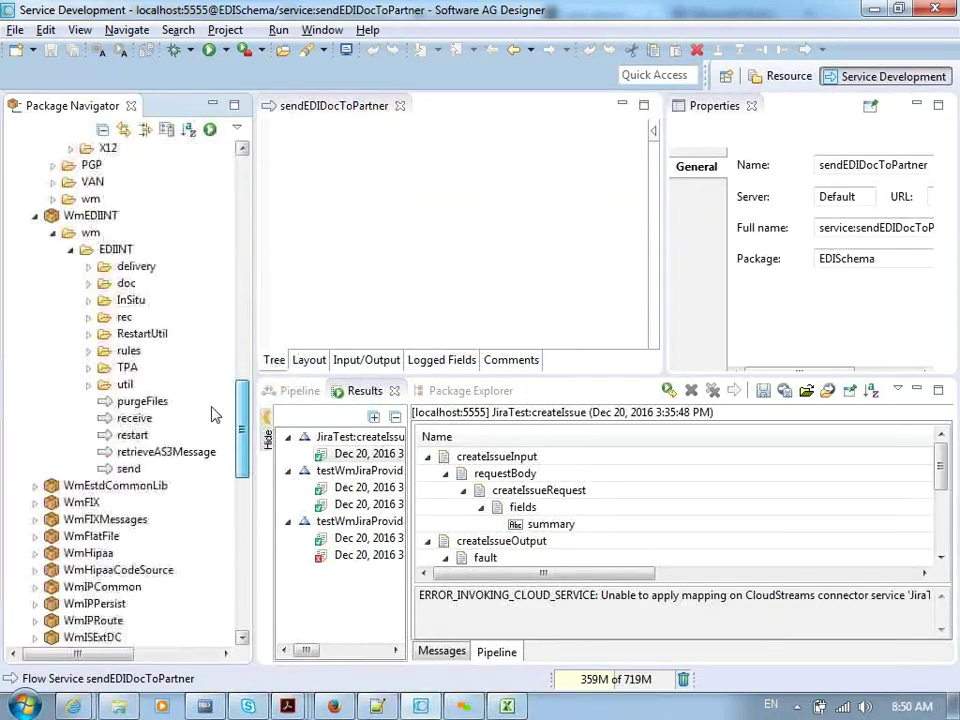
pyautogui.click(128, 452)
pyautogui.moveTo(128, 452); pyautogui.dragTo(377, 210)
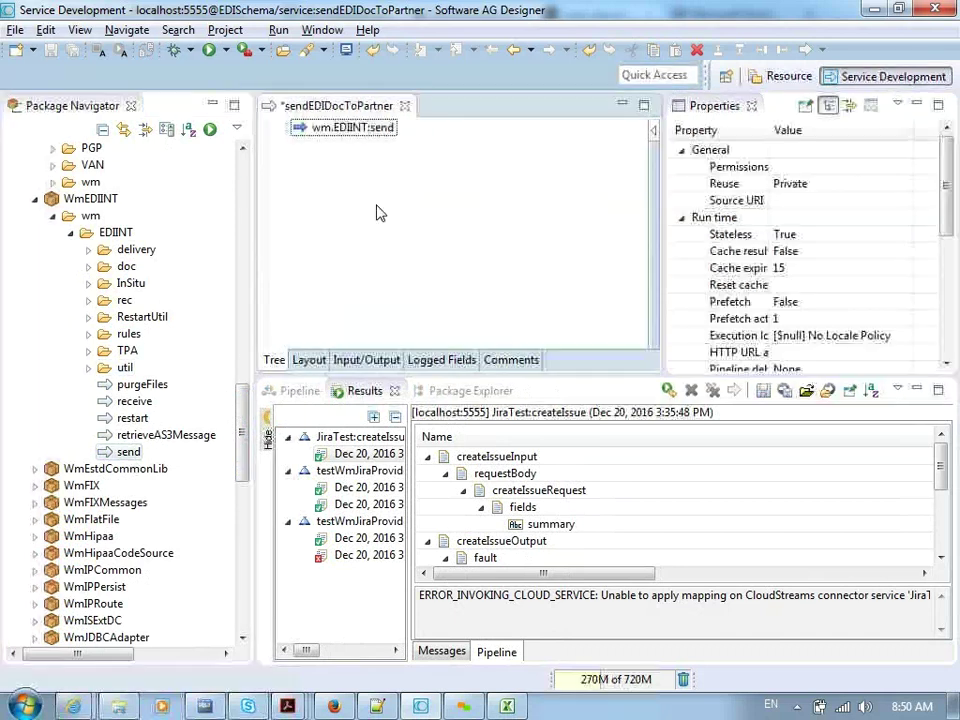
pyautogui.click(277, 394)
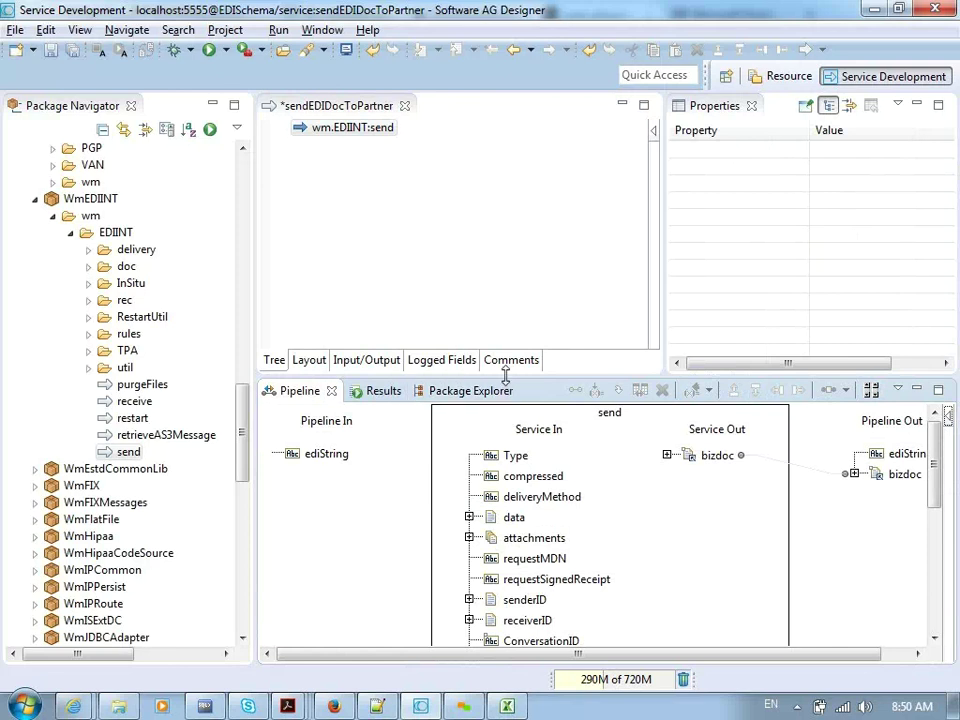
pyautogui.click(470, 391)
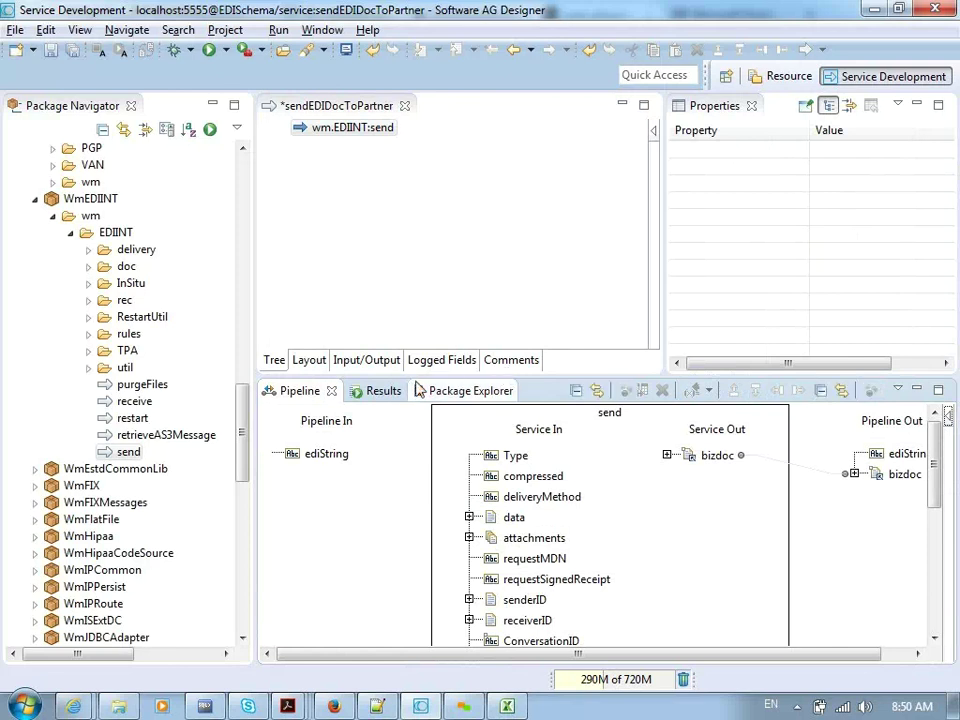
pyautogui.doubleClick(290, 391)
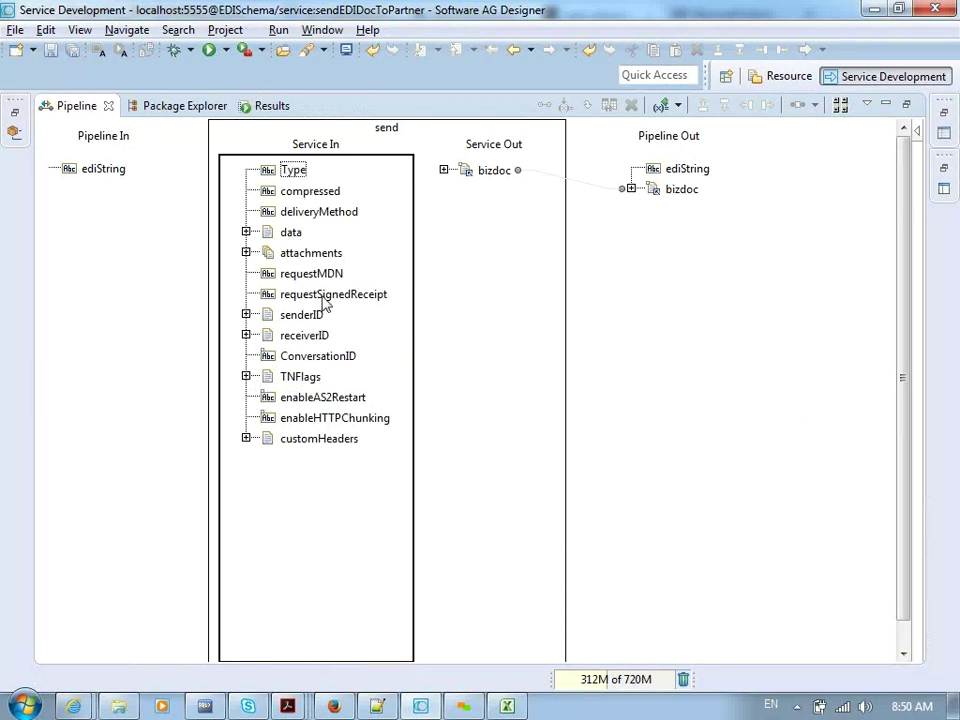
pyautogui.doubleClick(80, 106)
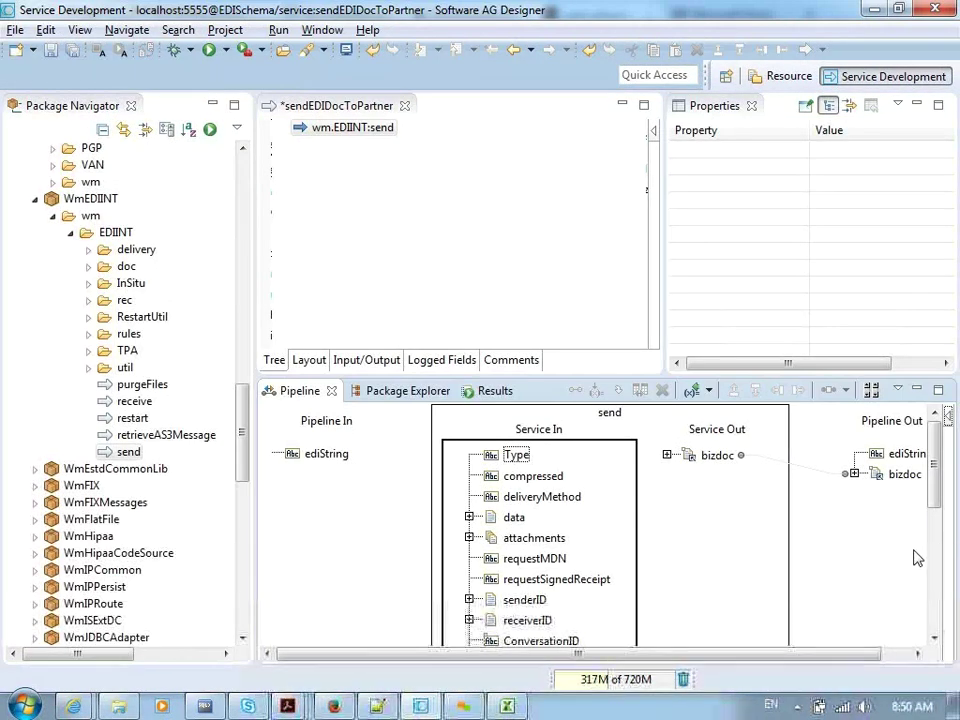
pyautogui.doubleClick(517, 516)
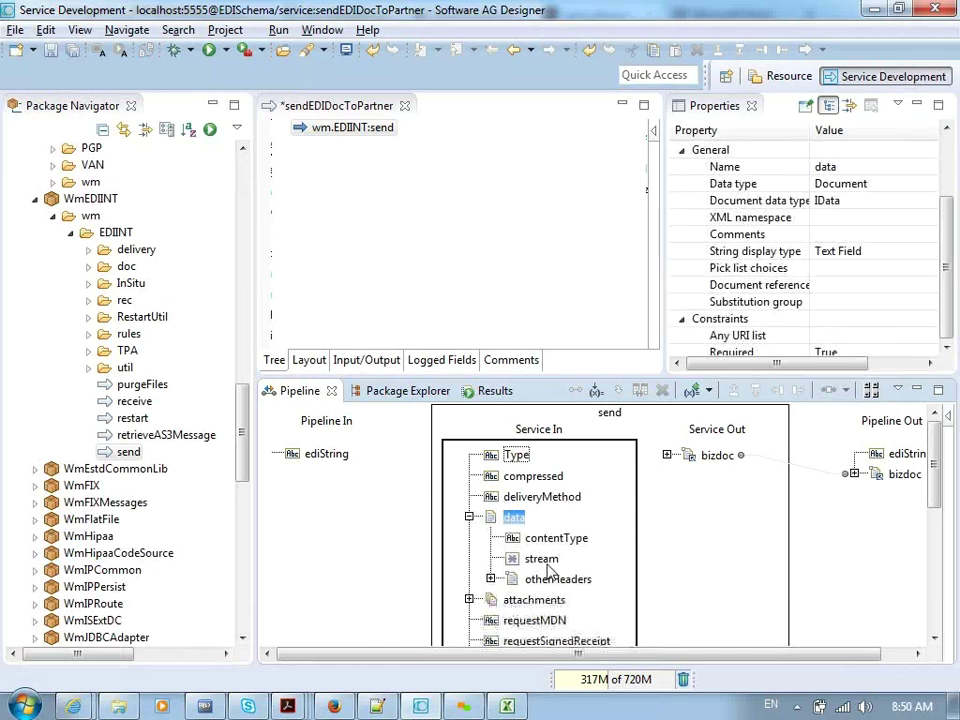
pyautogui.click(545, 559)
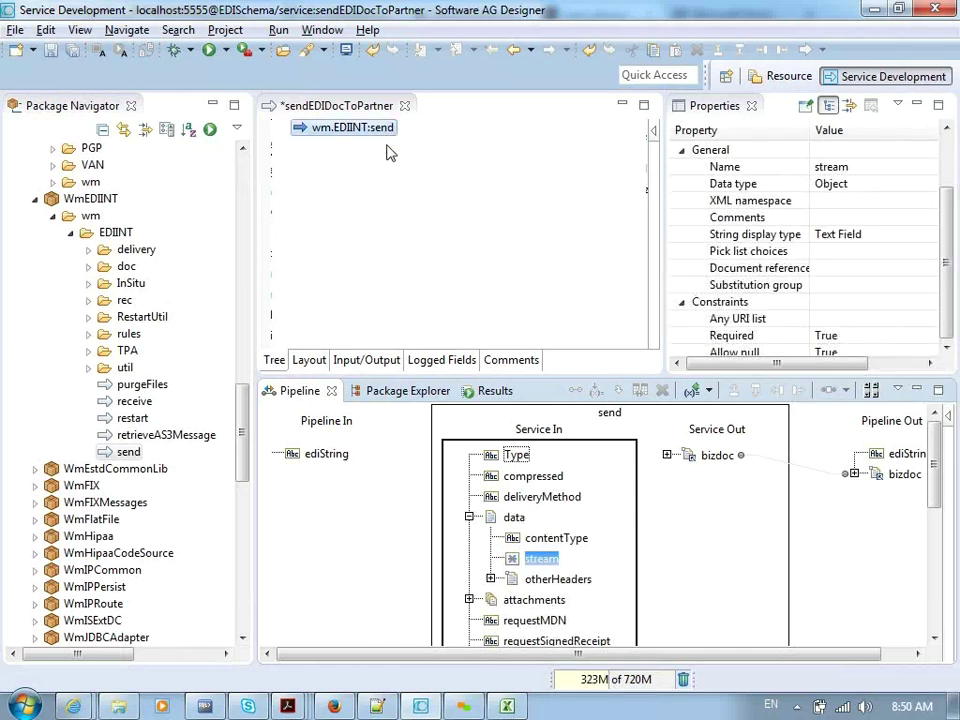
pyautogui.click(203, 236)
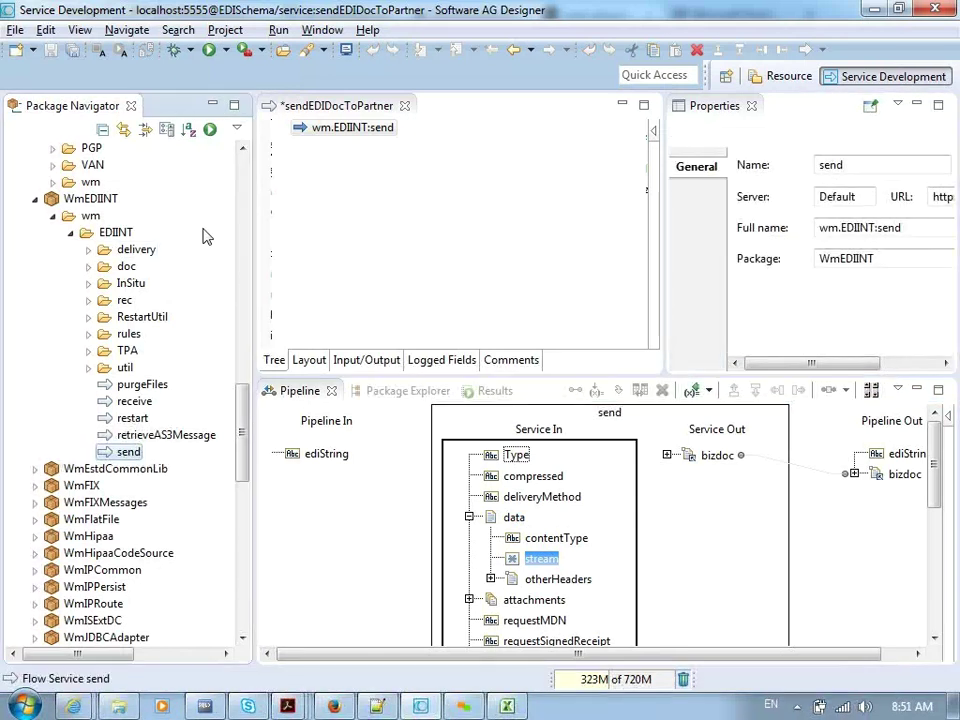
# Step: Find pub.io:stringToStream and insert it as a step before wm.EDIINT:send
pyautogui.hotkey('ctrl', 'h')
pyautogui.write('stringToStre')
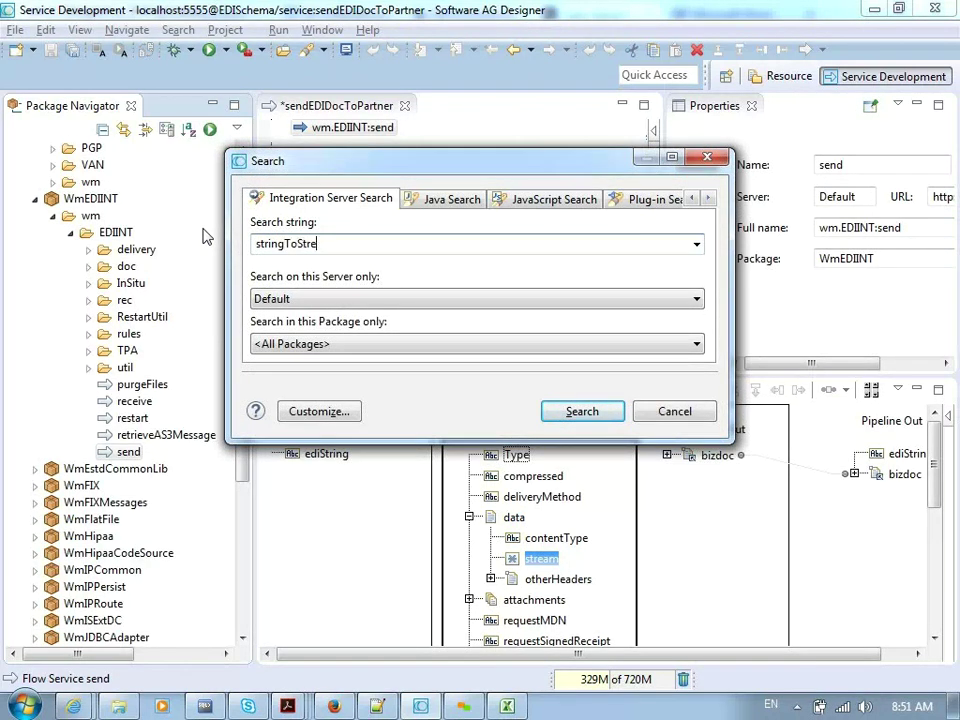
pyautogui.press('Return')
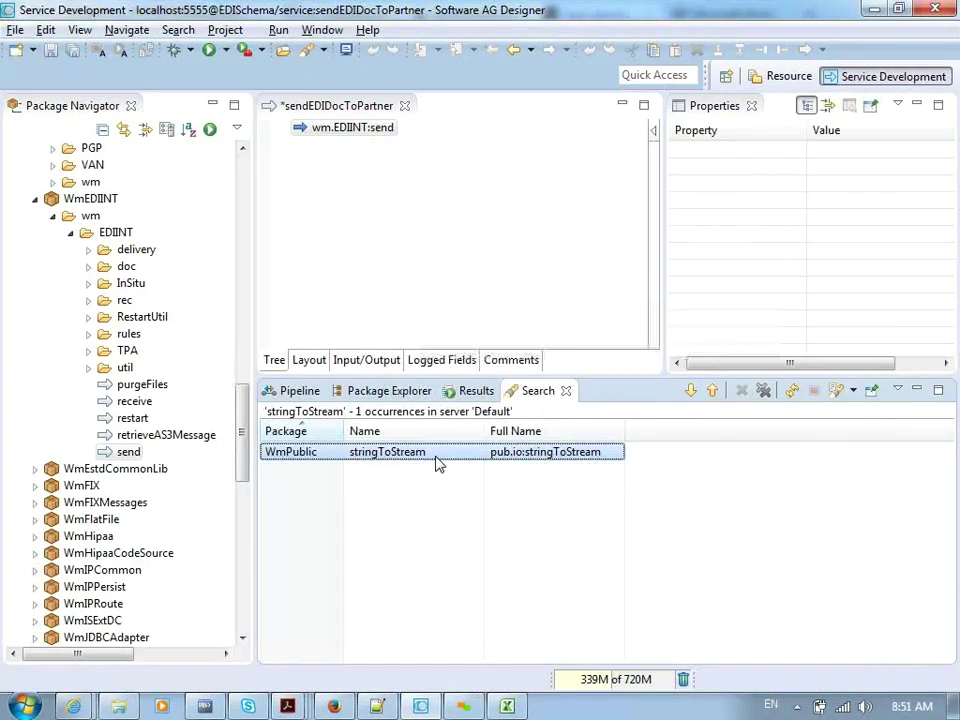
pyautogui.doubleClick(437, 457)
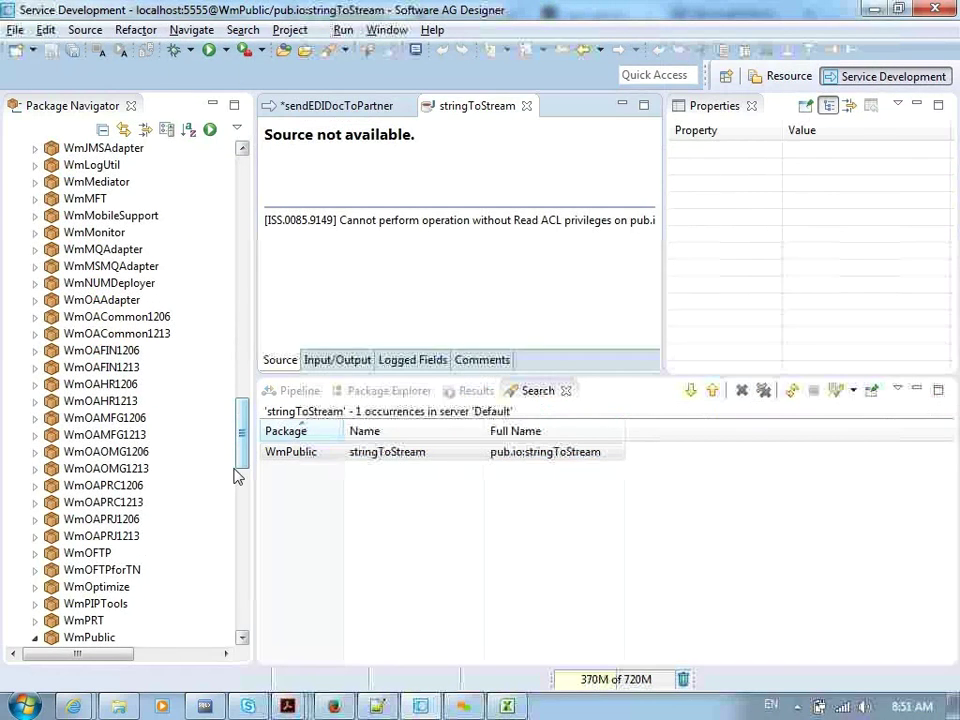
pyautogui.click(526, 106)
pyautogui.moveTo(239, 439); pyautogui.dragTo(215, 540)
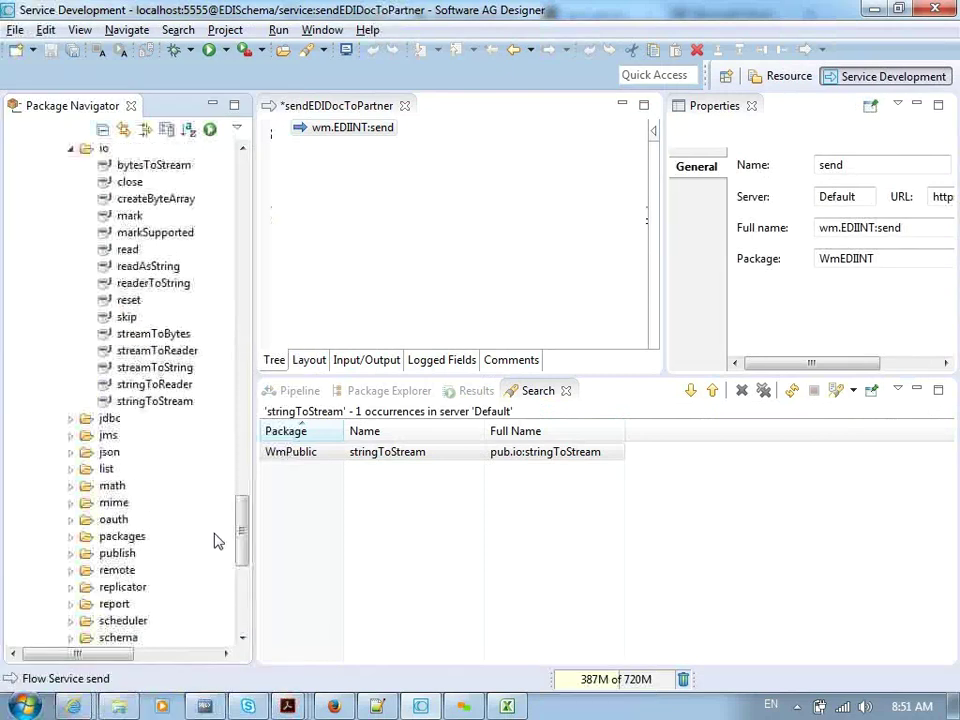
pyautogui.moveTo(173, 408); pyautogui.dragTo(386, 129)
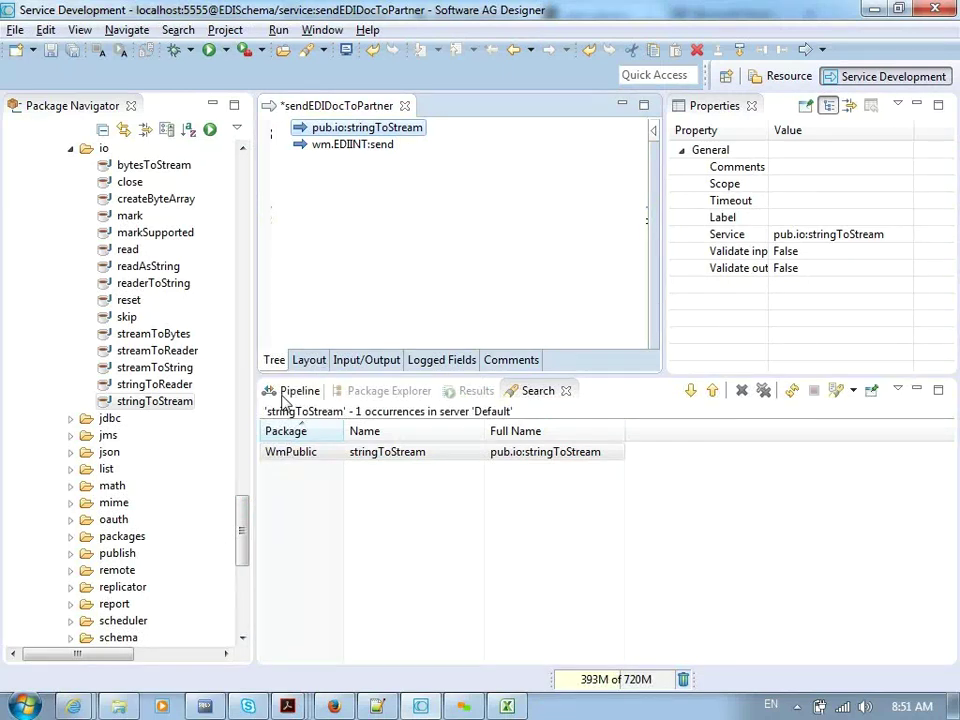
# Step: Map ediString to stringToStream's string input and drop string from the pipeline output
pyautogui.click(328, 474)
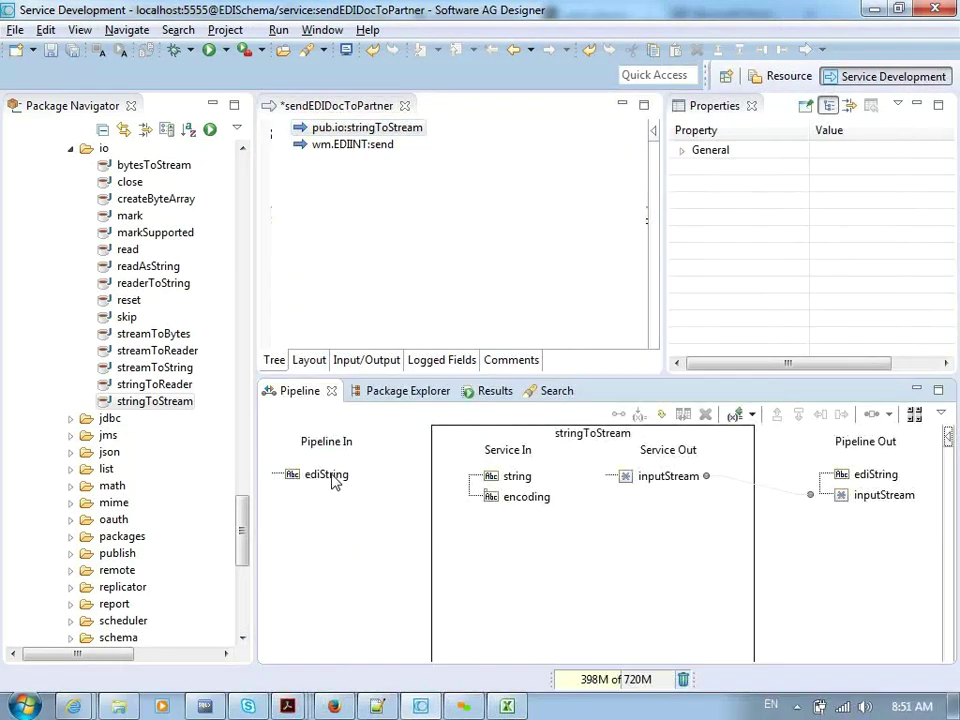
pyautogui.click(522, 478)
pyautogui.click(619, 415)
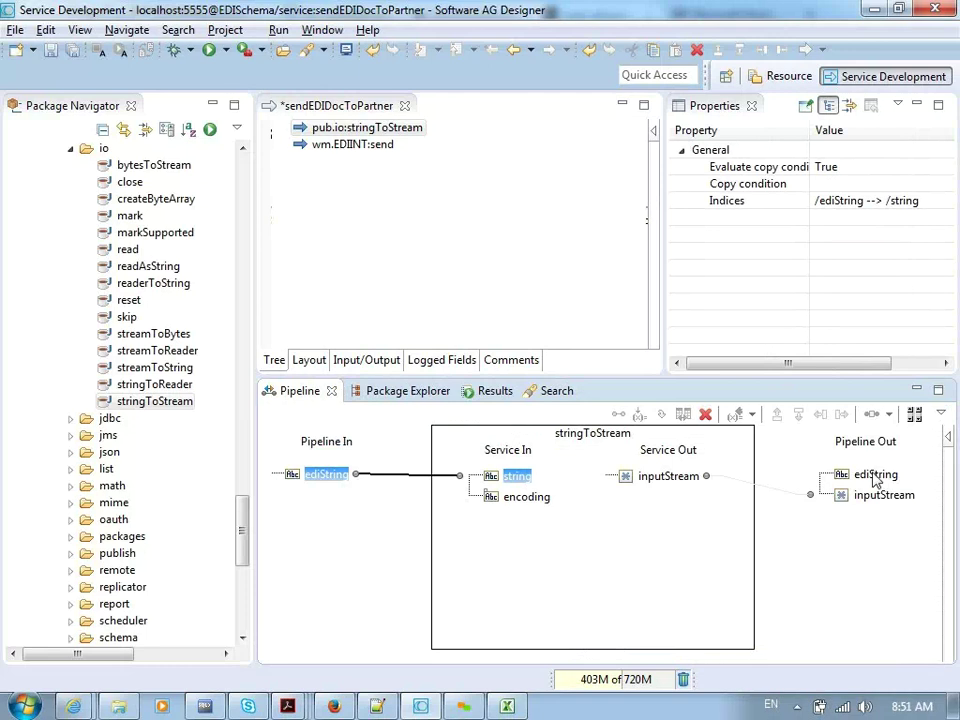
pyautogui.click(343, 127)
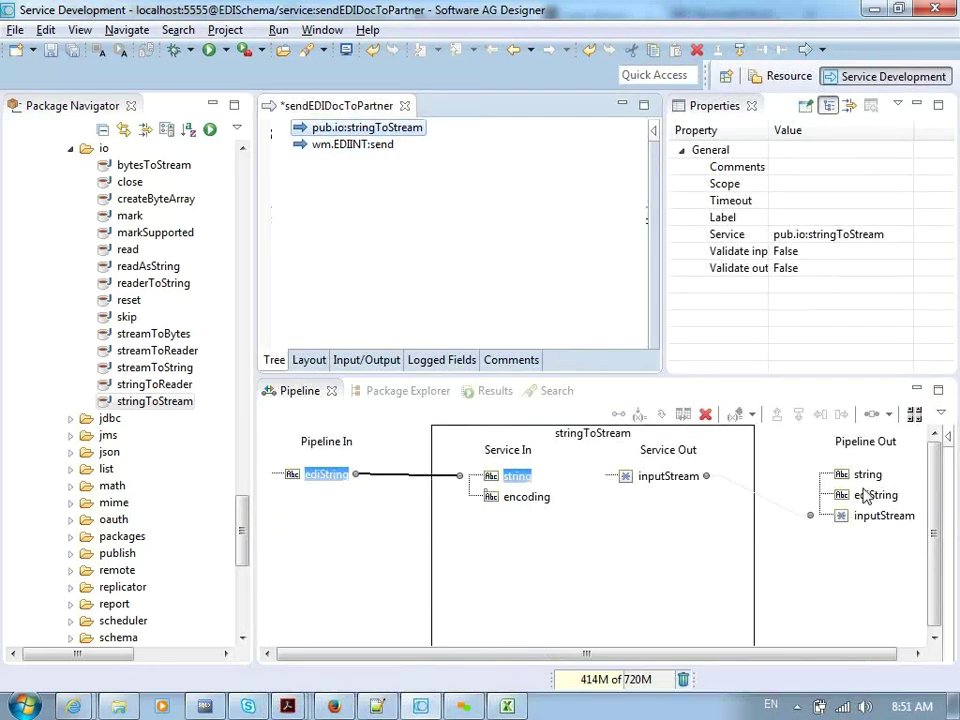
pyautogui.click(867, 475)
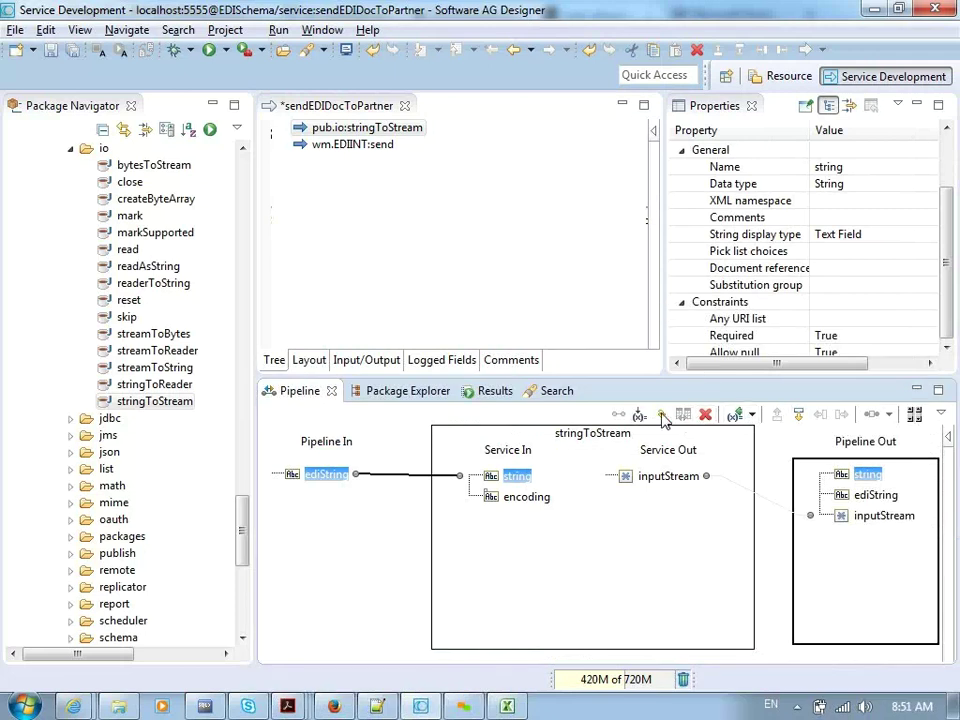
pyautogui.click(661, 414)
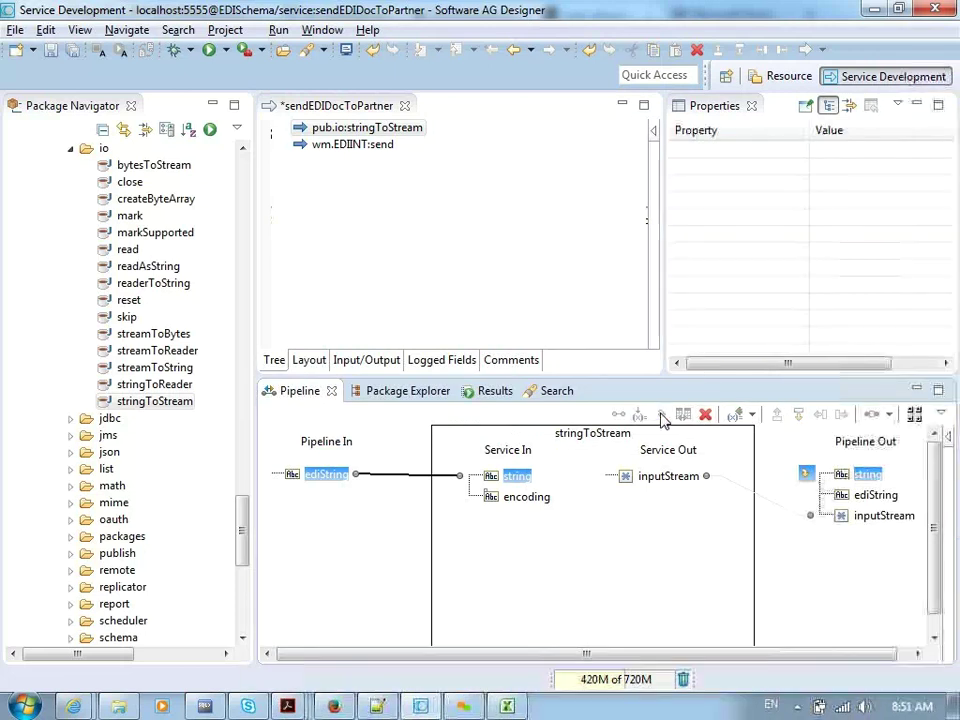
pyautogui.click(358, 150)
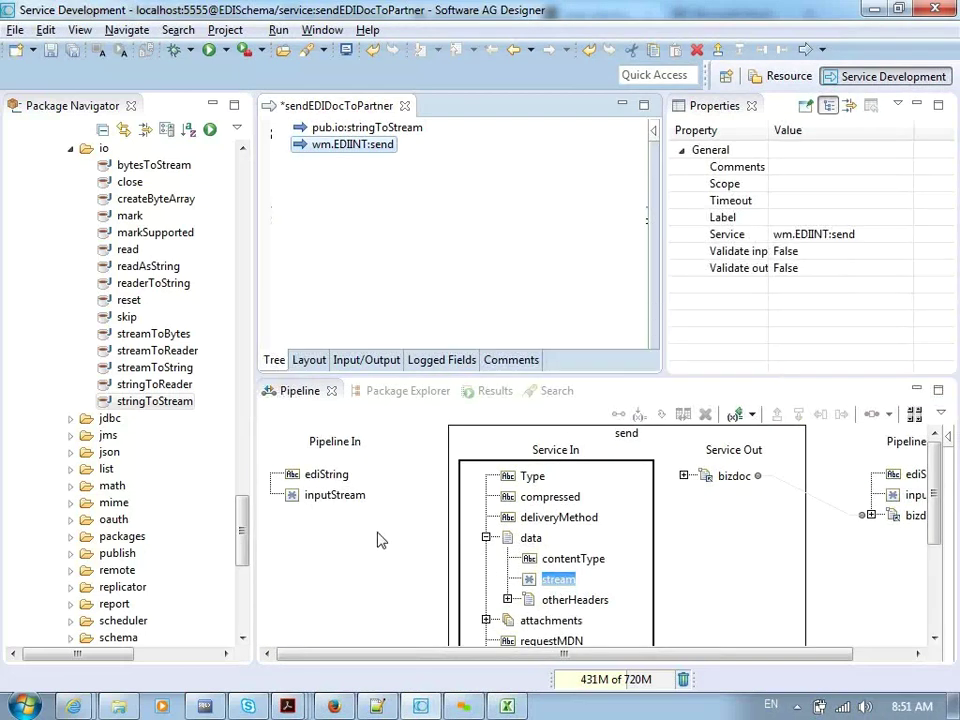
# Step: Map inputStream to the send step's data stream and set Type to plain
pyautogui.click(335, 495)
pyautogui.moveTo(335, 495); pyautogui.dragTo(558, 579)
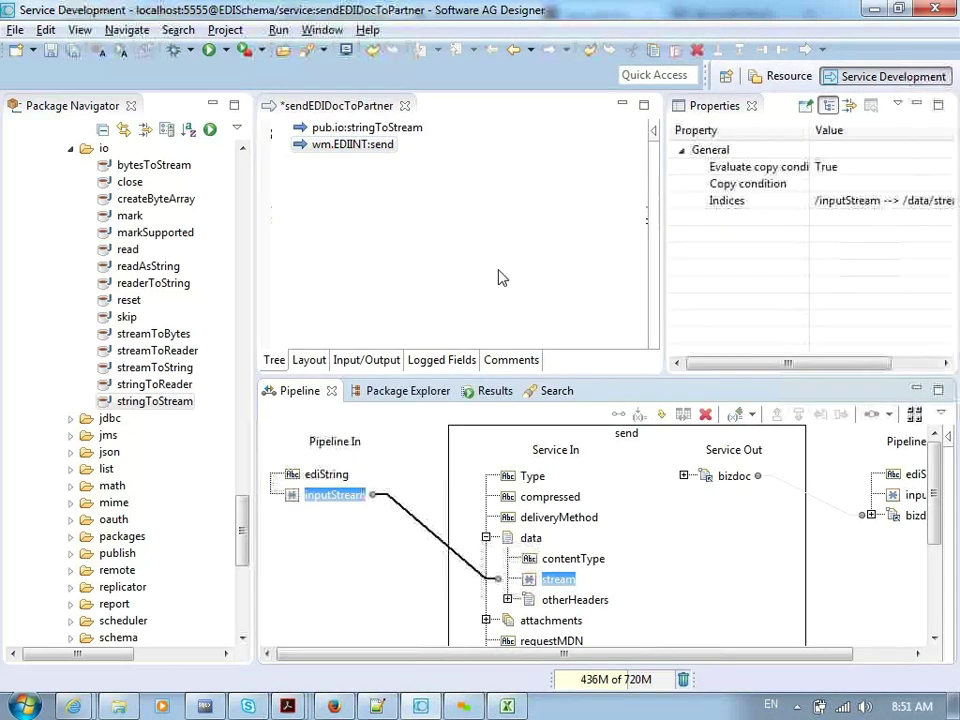
pyautogui.doubleClick(530, 478)
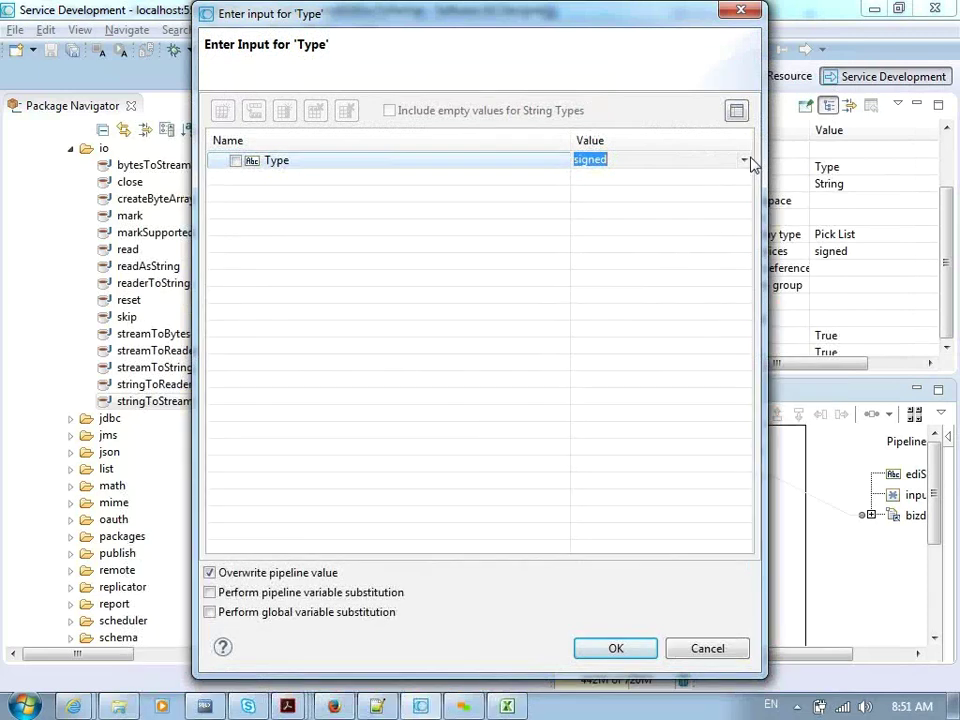
pyautogui.click(743, 160)
pyautogui.click(585, 217)
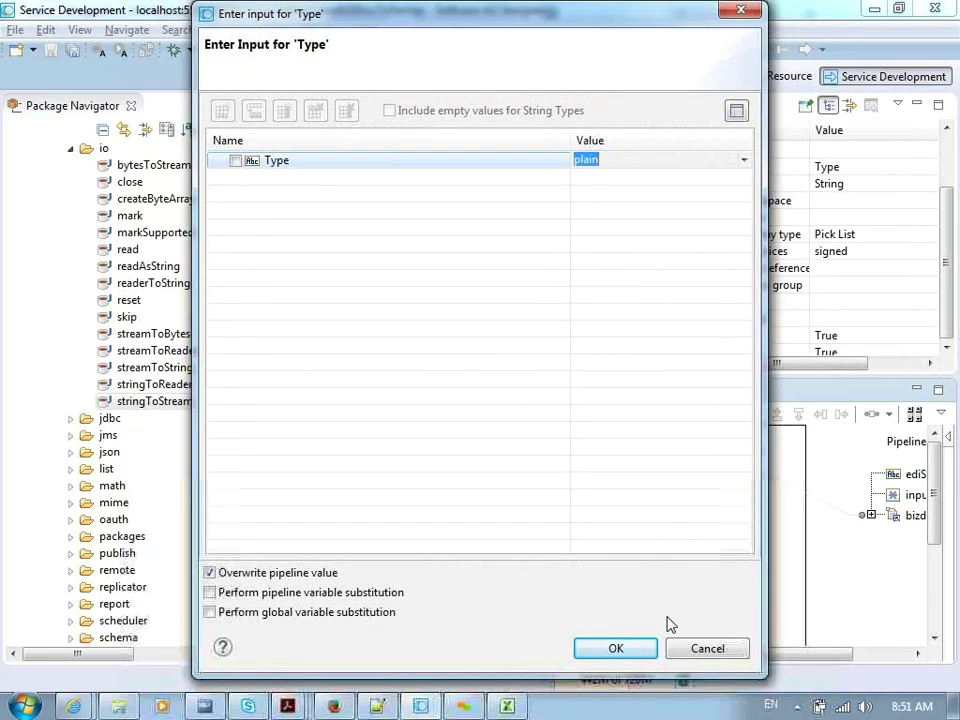
pyautogui.click(634, 652)
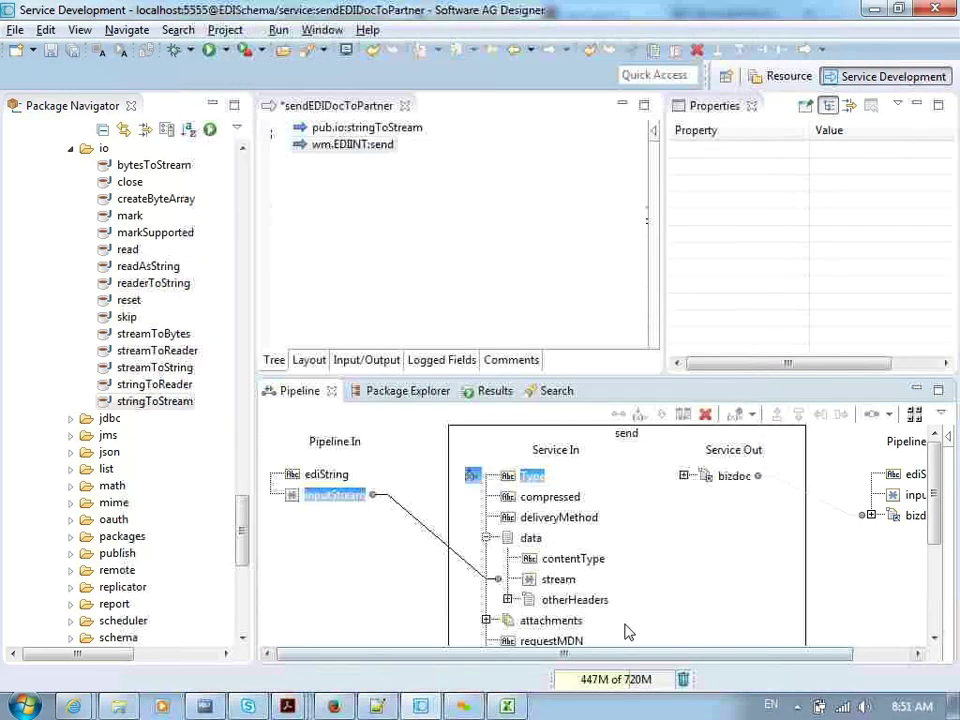
# Step: Set compressed to false and deliveryMethod to PrimaryHTTP, then collapse the data input
pyautogui.doubleClick(555, 500)
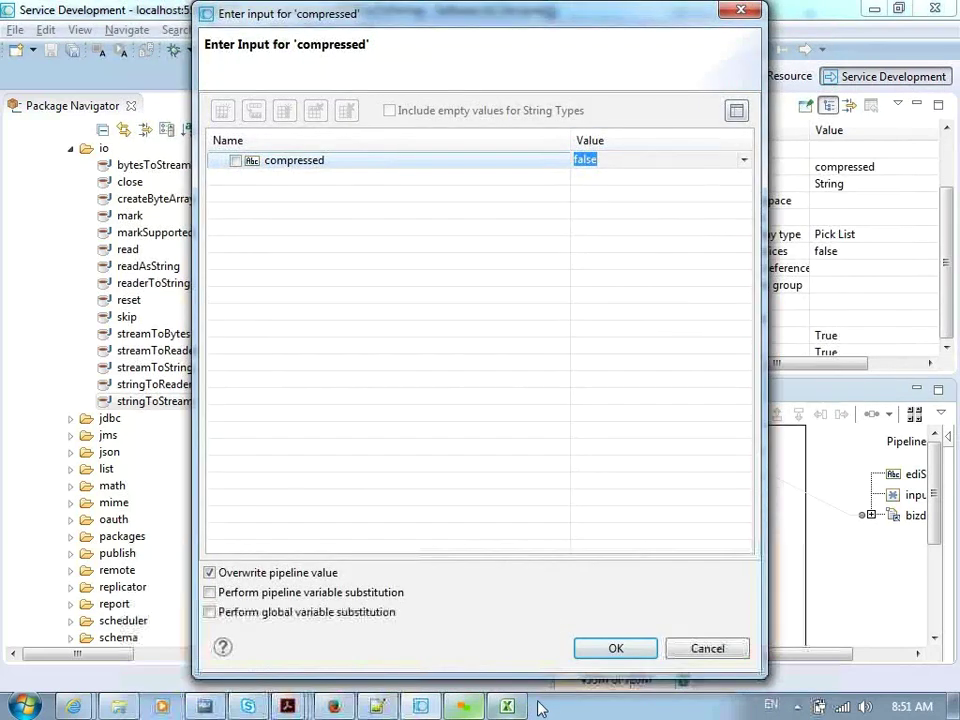
pyautogui.click(602, 652)
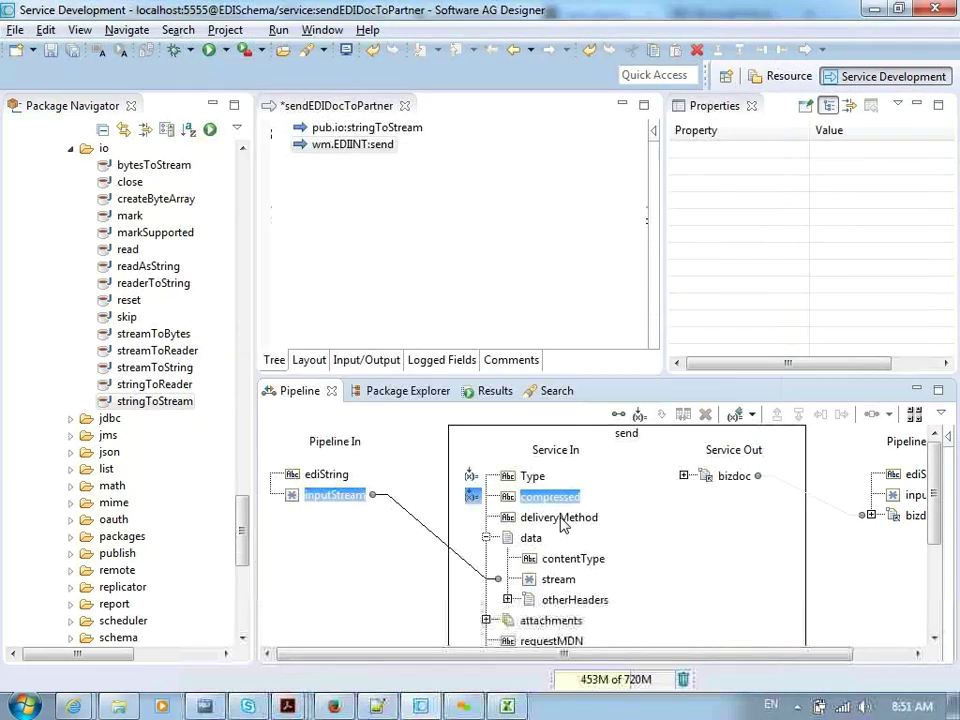
pyautogui.doubleClick(560, 518)
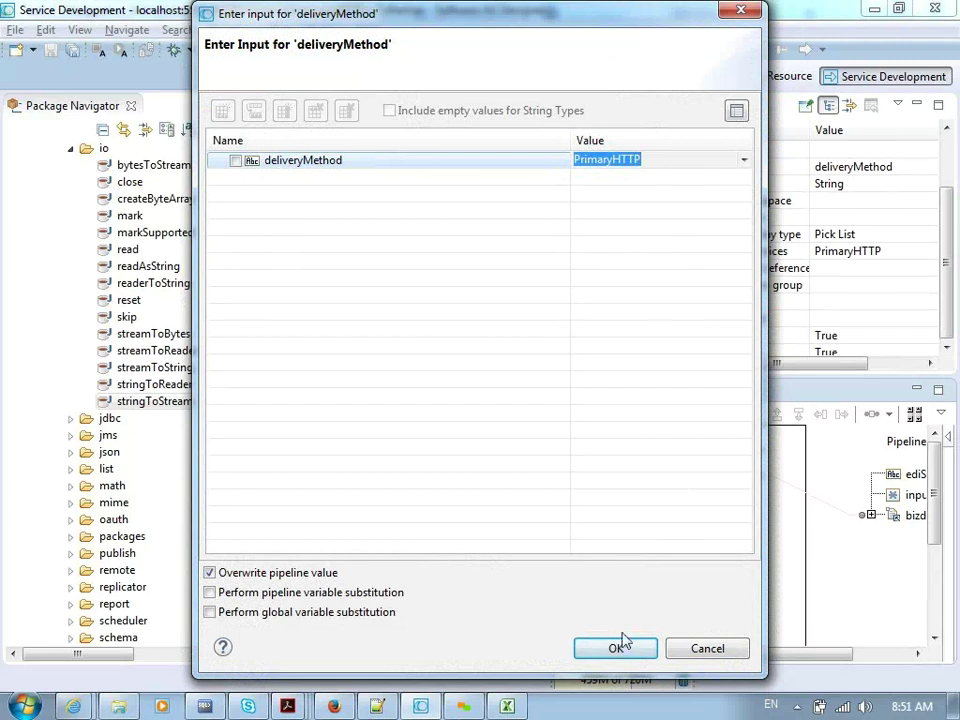
pyautogui.click(618, 645)
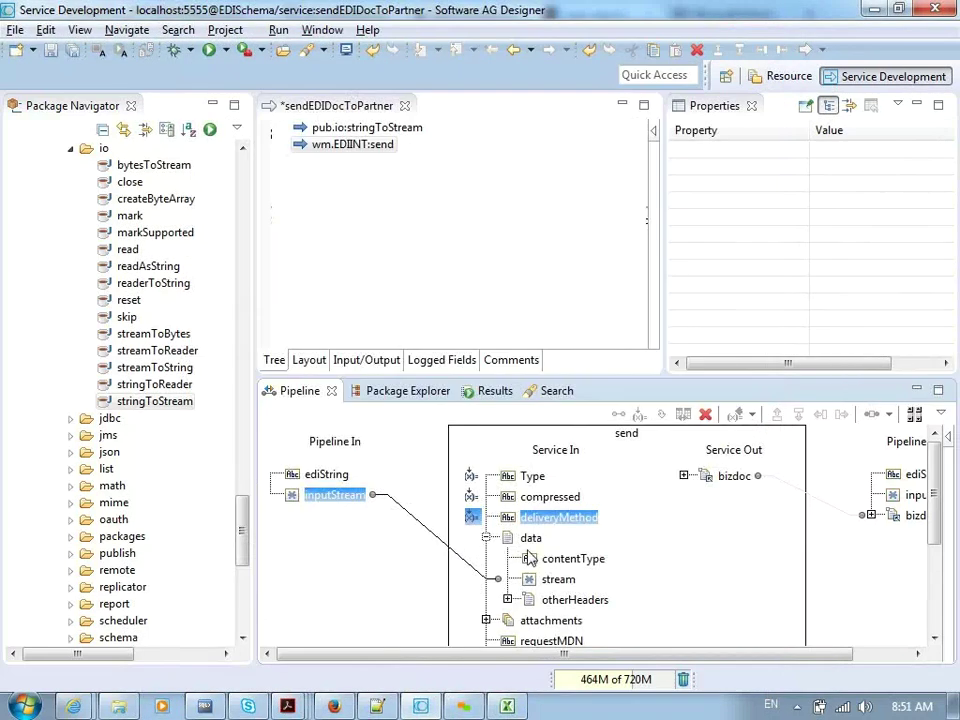
pyautogui.doubleClick(526, 542)
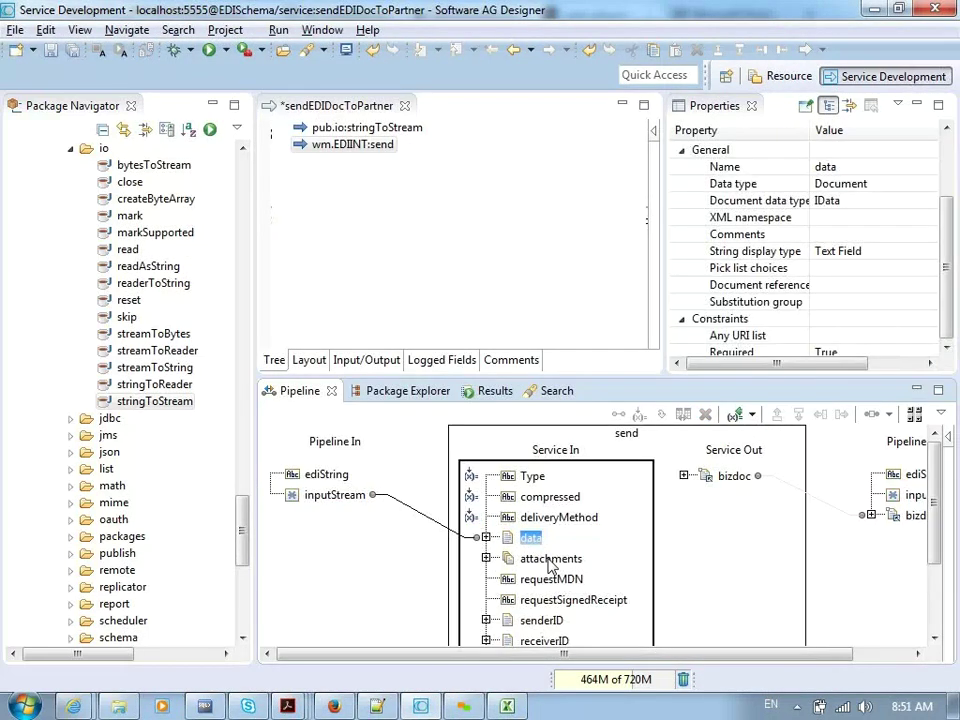
# Step: Set the send step's requestMDN input to synchronousMDN
pyautogui.doubleClick(549, 579)
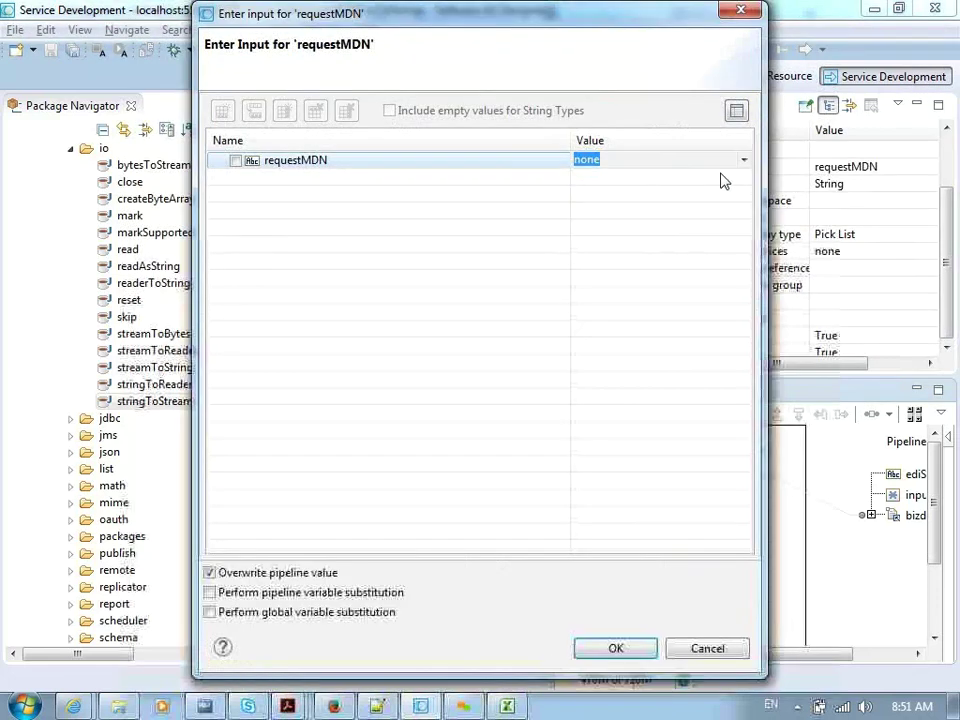
pyautogui.click(744, 160)
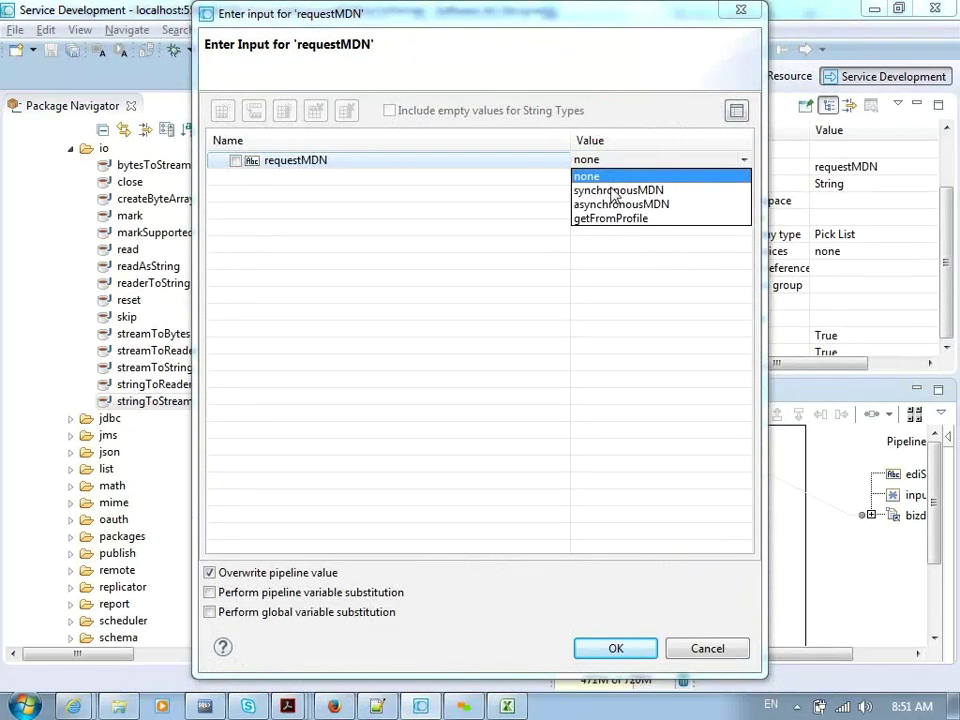
pyautogui.click(613, 191)
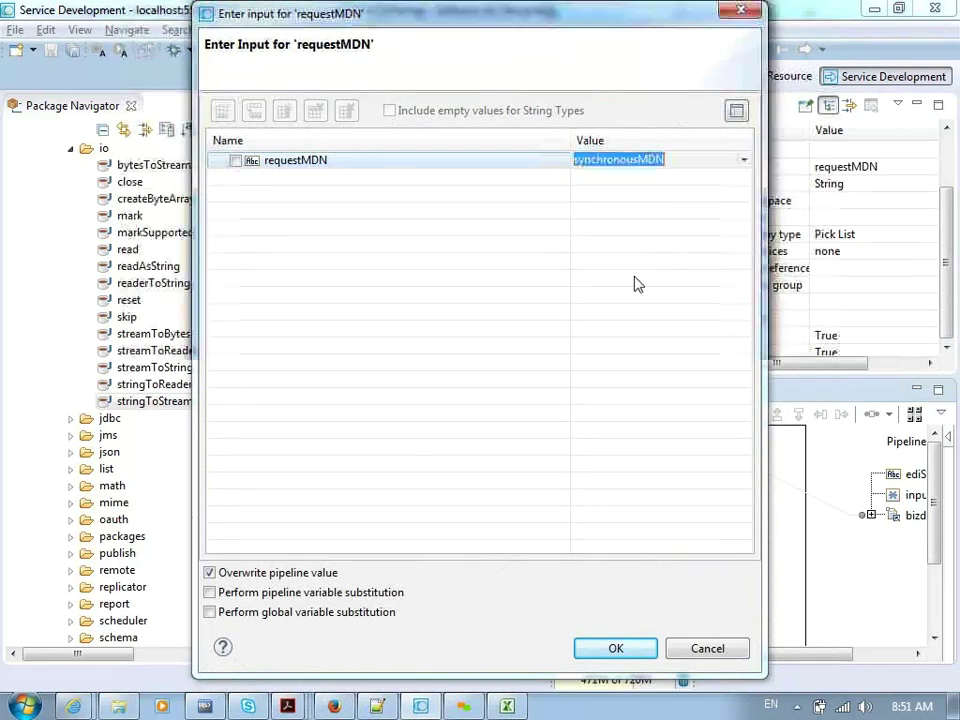
pyautogui.click(620, 650)
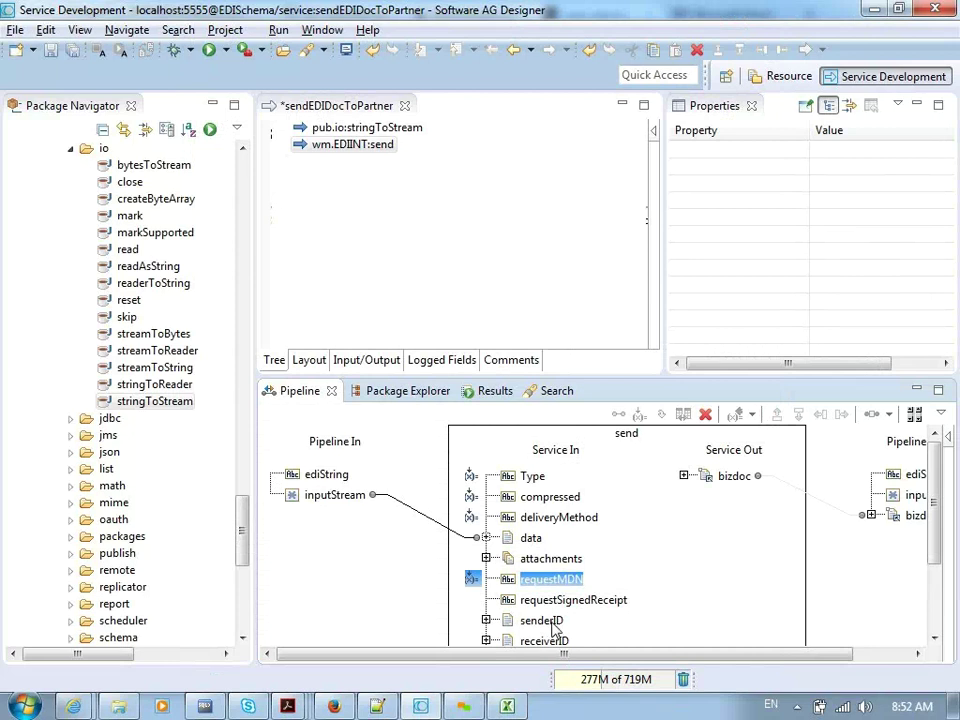
# Step: Expand senderID and give its id a fixed sender ID value
pyautogui.scroll(-3, 941, 475)
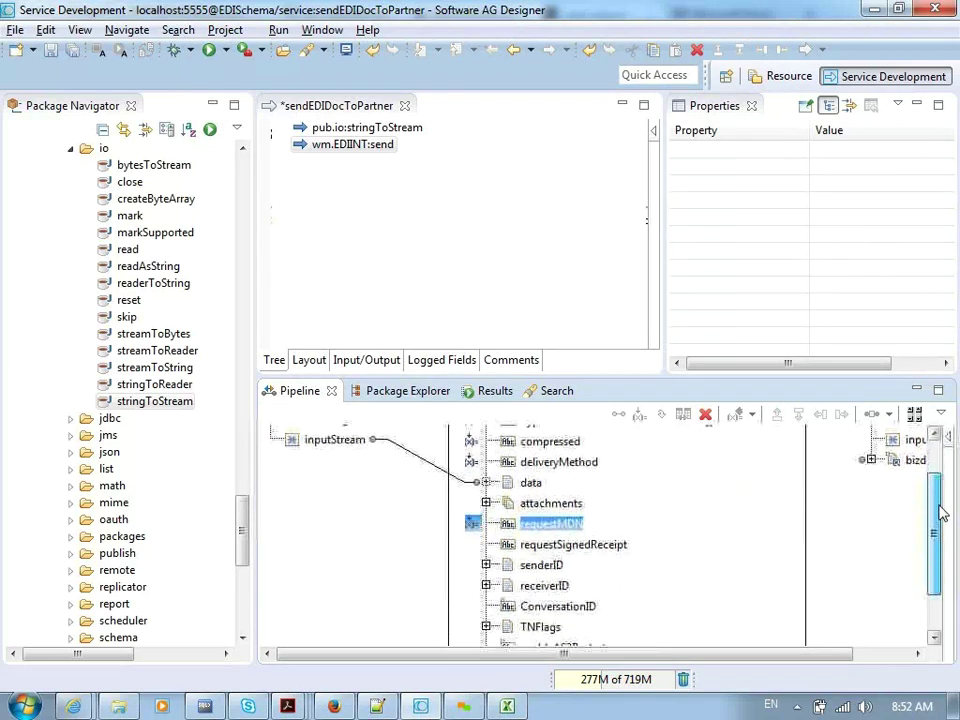
pyautogui.click(556, 545)
pyautogui.doubleClick(556, 545)
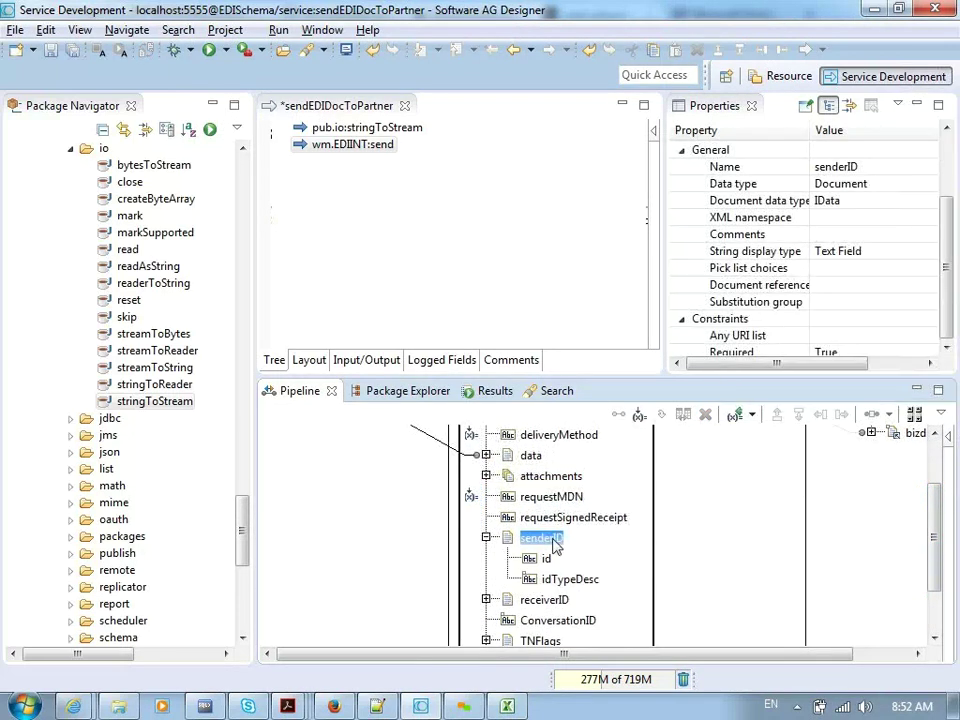
pyautogui.doubleClick(533, 560)
pyautogui.write('1234')
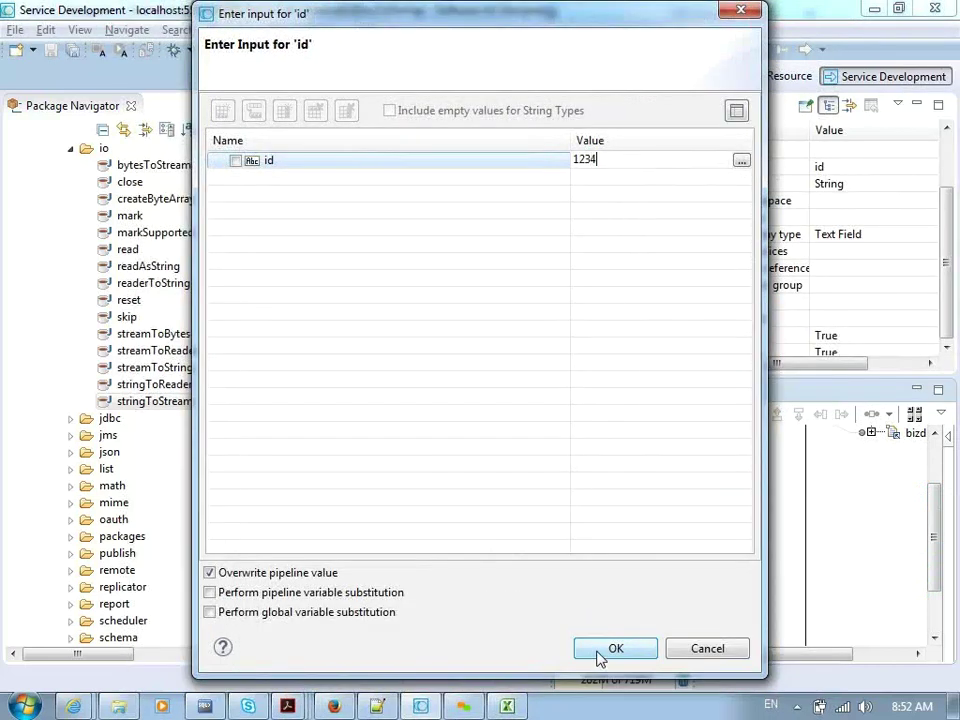
pyautogui.click(605, 650)
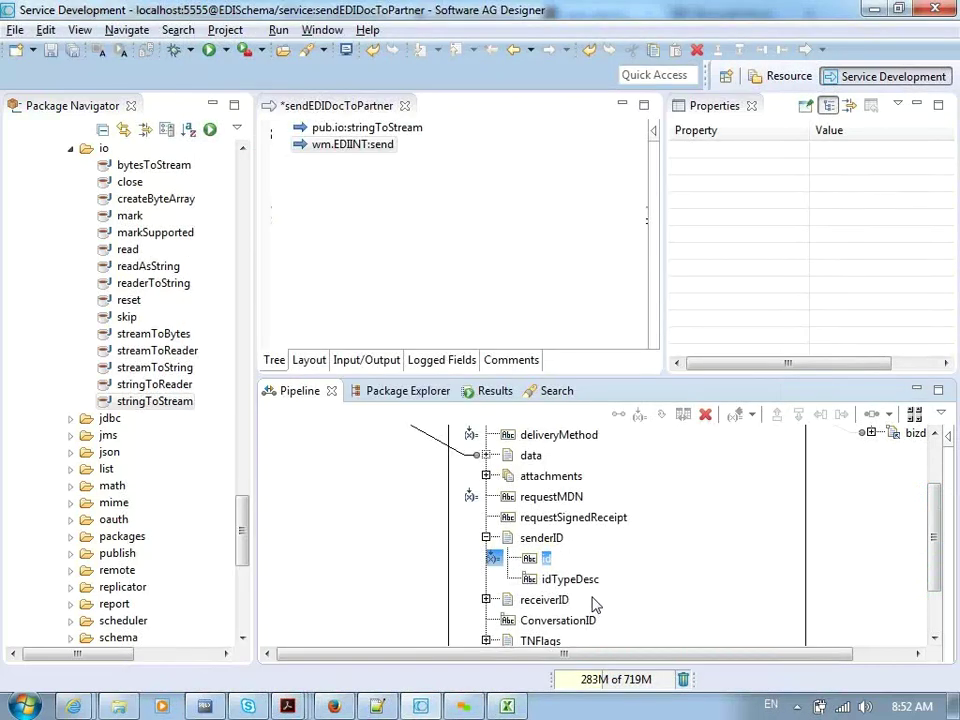
# Step: Open senderID's idTypeDesc value entry, leaving it blank for now
pyautogui.doubleClick(551, 580)
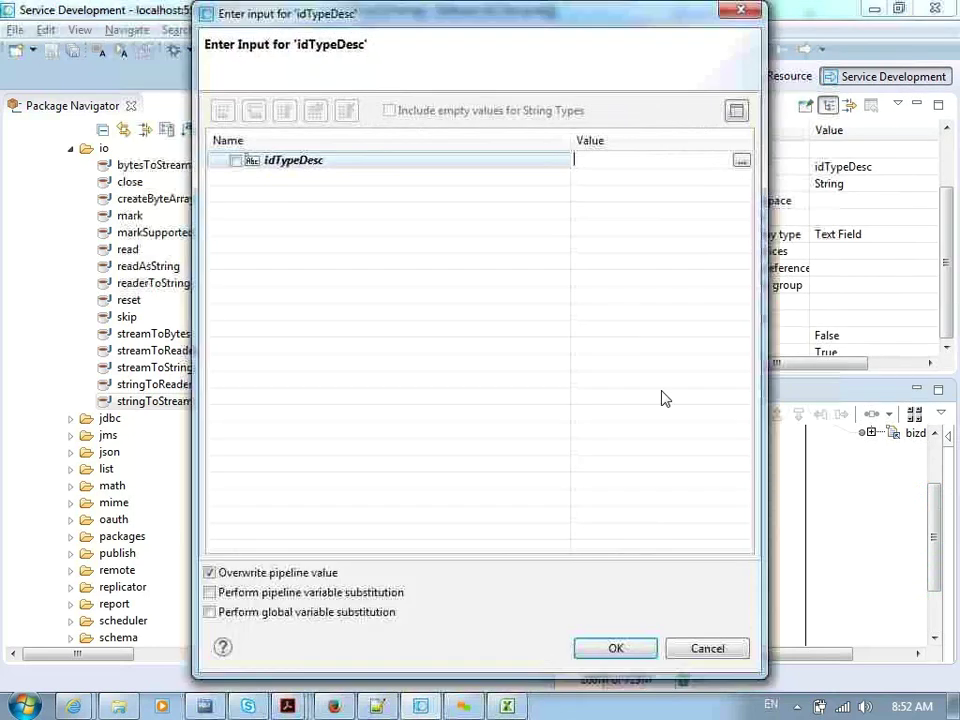
pyautogui.click(677, 158)
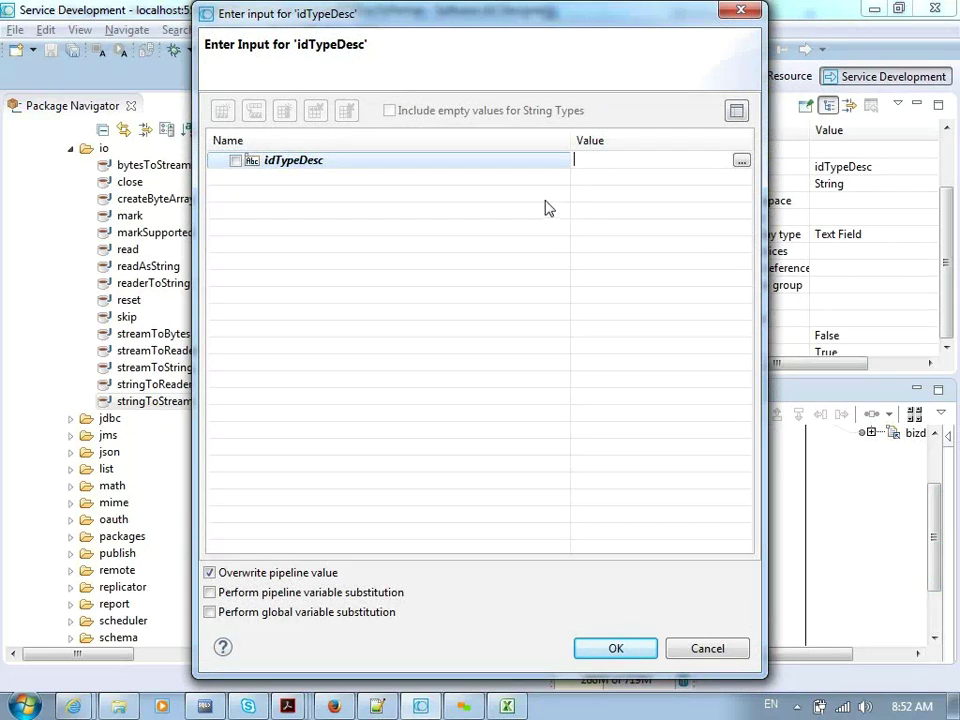
pyautogui.click(624, 196)
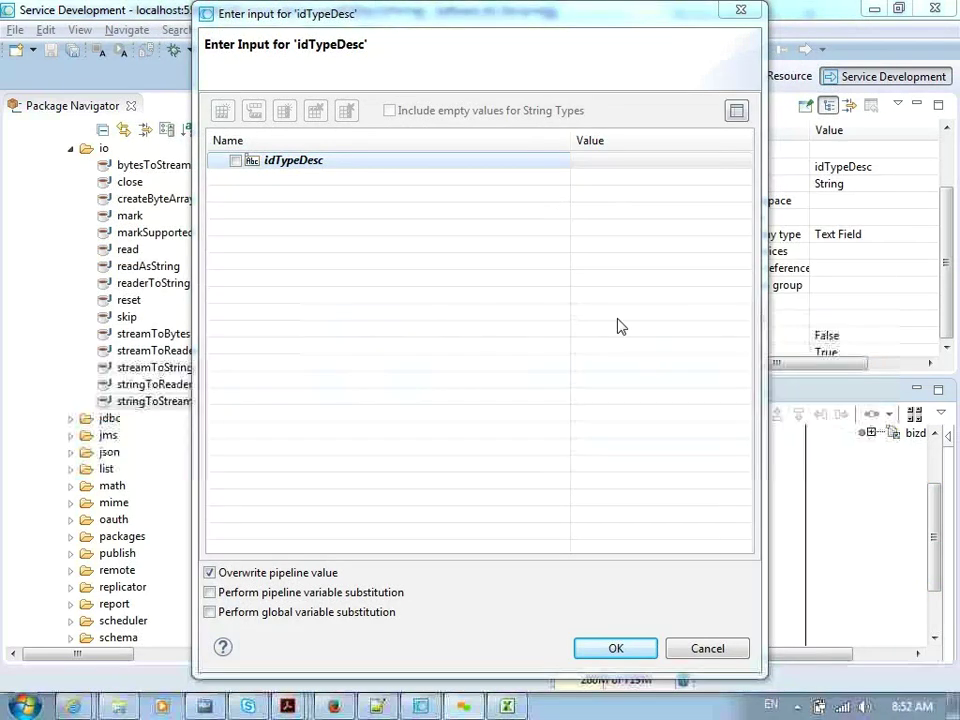
pyautogui.click(333, 707)
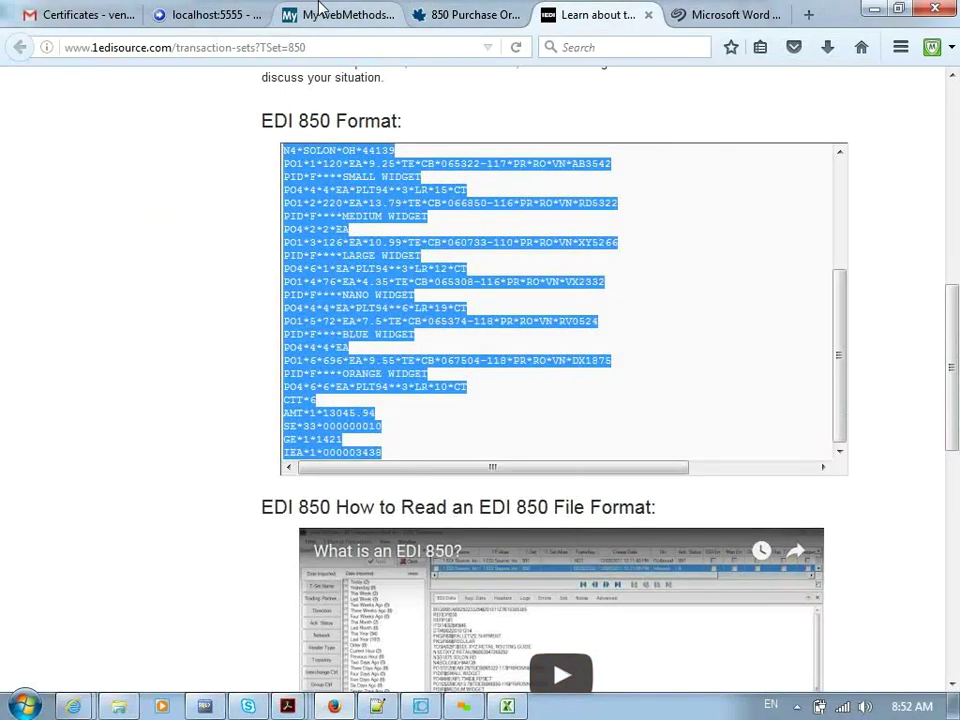
# Step: Check My Company's partner profile external ID, of type EDIINT AS2, in My webMethods
pyautogui.click(320, 8)
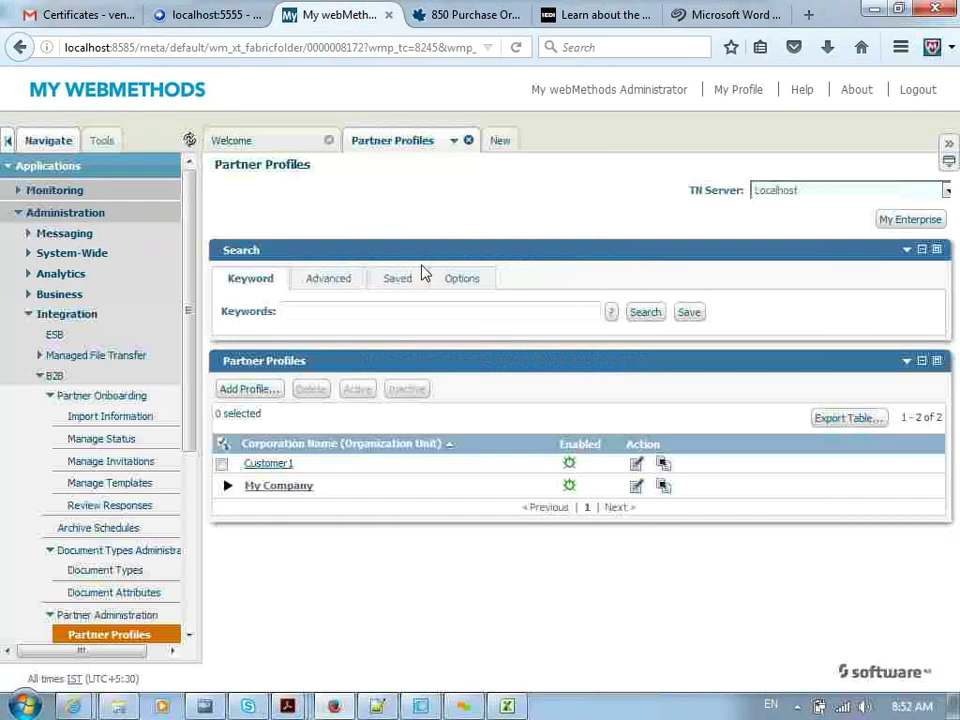
pyautogui.click(290, 497)
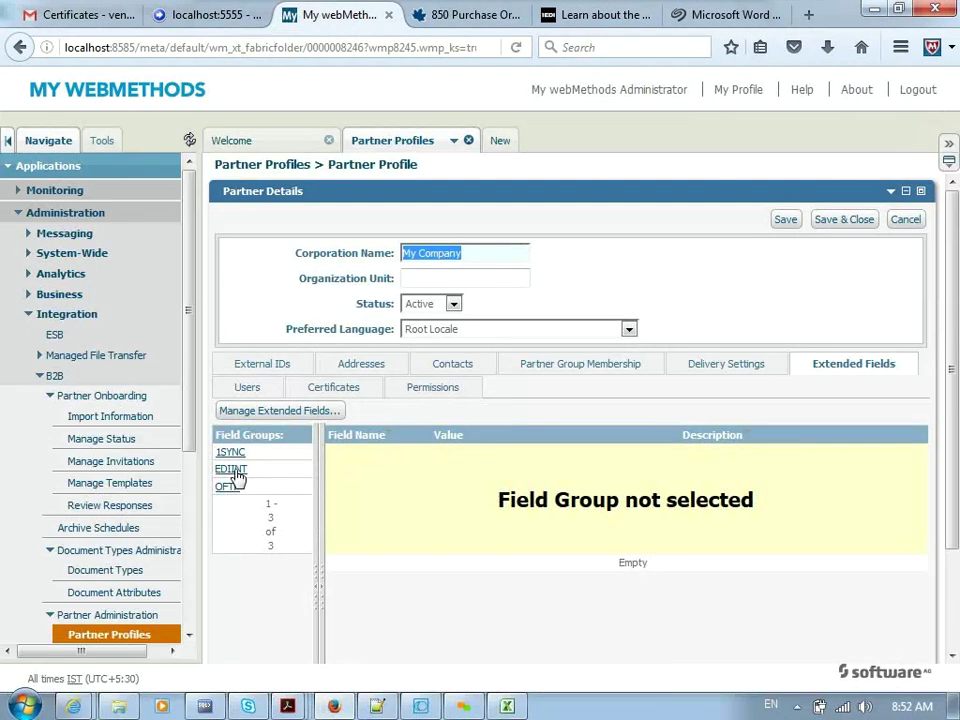
pyautogui.click(255, 369)
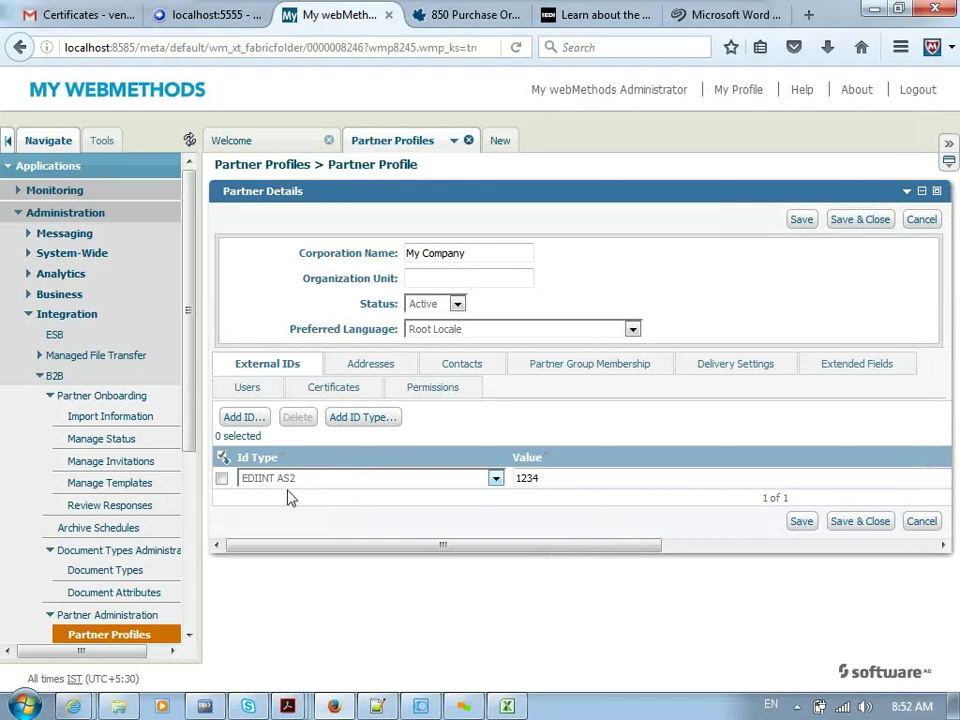
pyautogui.hotkey('alt', 'Tab')
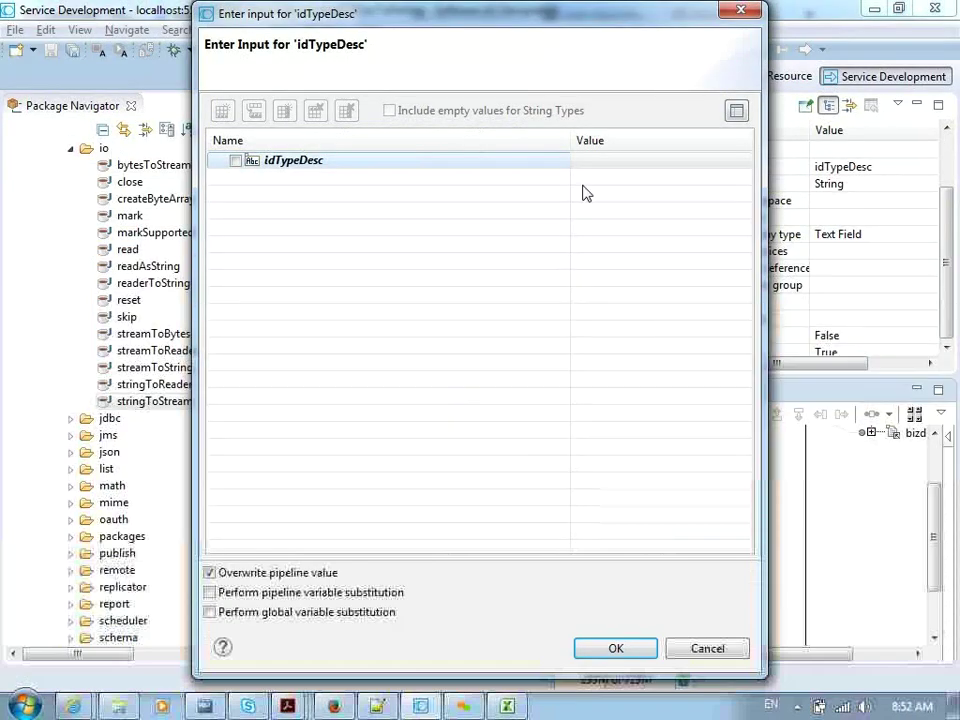
# Step: Set senderID's idTypeDesc to EDIINT AS2 and give receiverID's id the receiver ID value
pyautogui.click(589, 160)
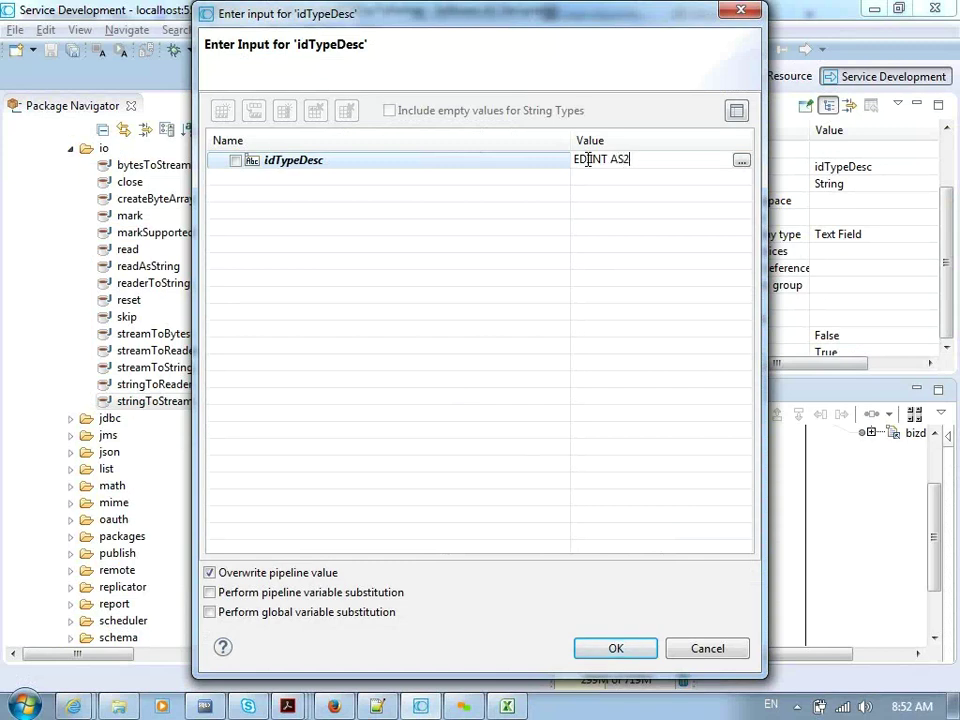
pyautogui.click(612, 648)
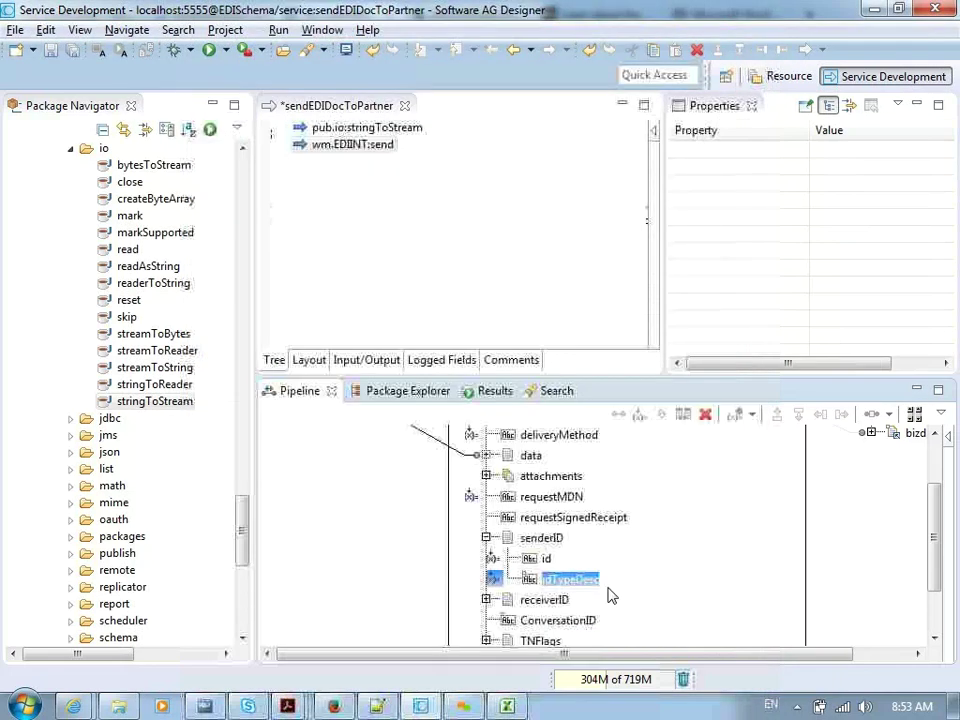
pyautogui.doubleClick(535, 601)
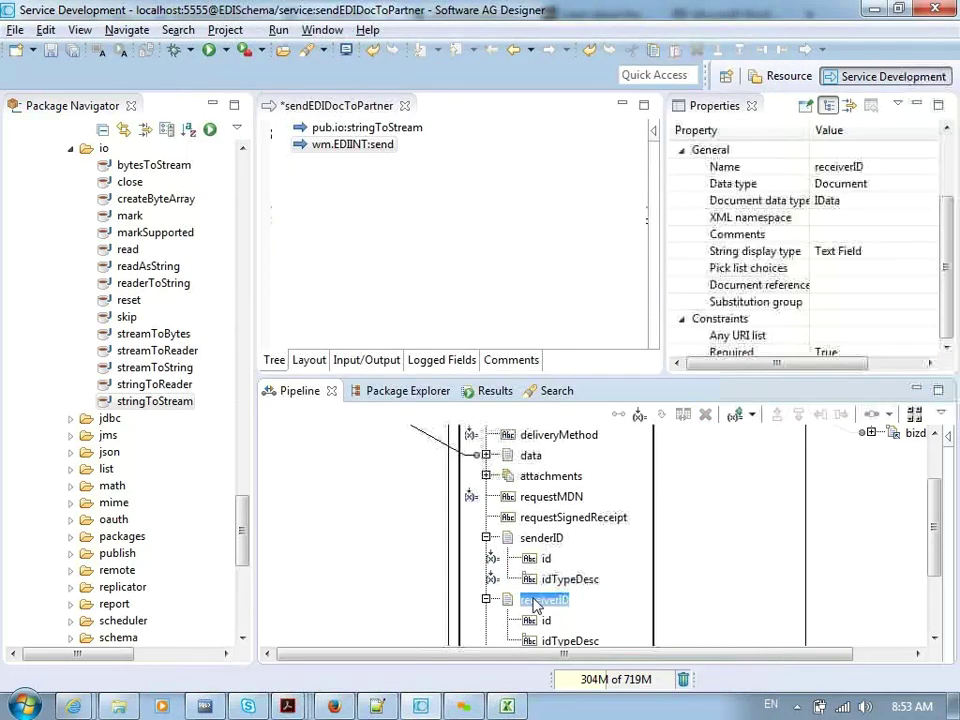
pyautogui.doubleClick(535, 622)
pyautogui.write('4567')
pyautogui.click(608, 652)
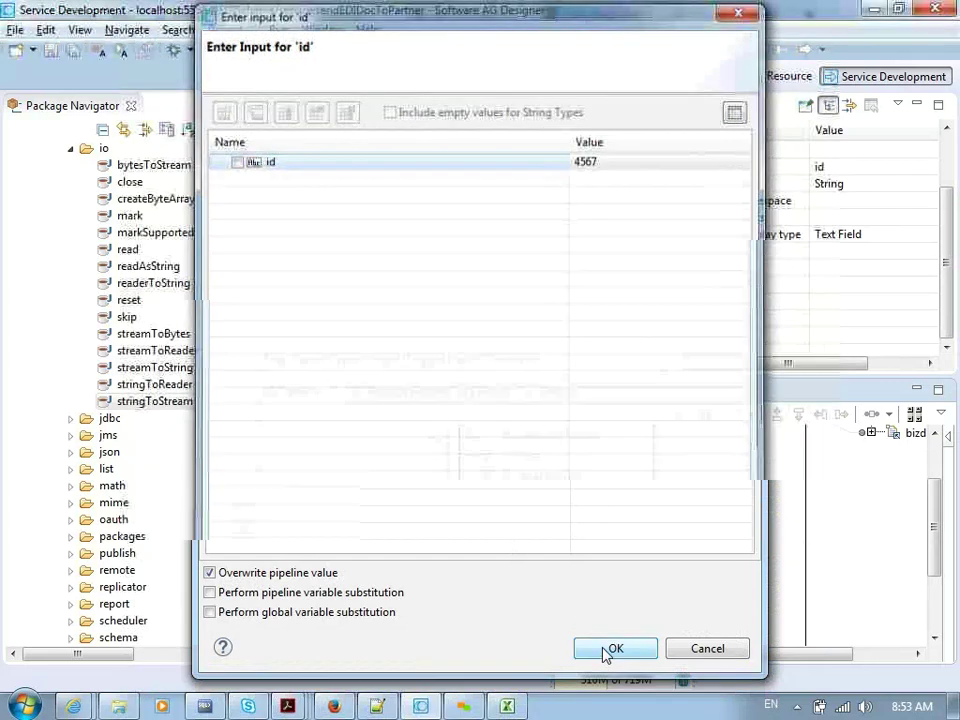
# Step: Set receiverID's idTypeDesc to EDIINT AS2 and save sendEDIDocToPartner
pyautogui.doubleClick(535, 643)
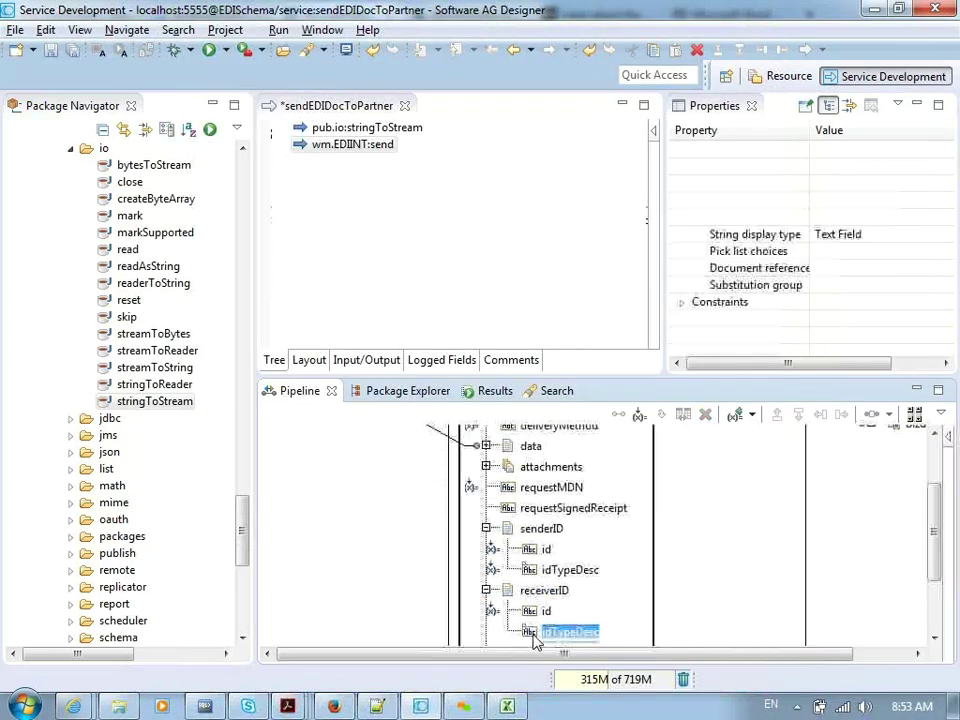
pyautogui.write('EDIINT AS2')
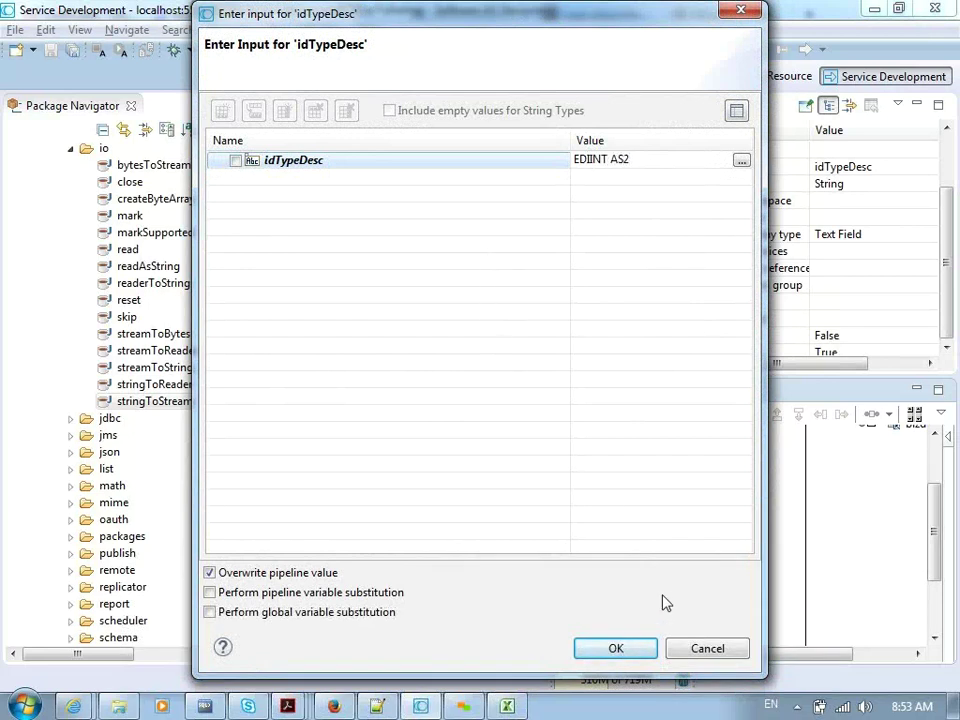
pyautogui.click(643, 648)
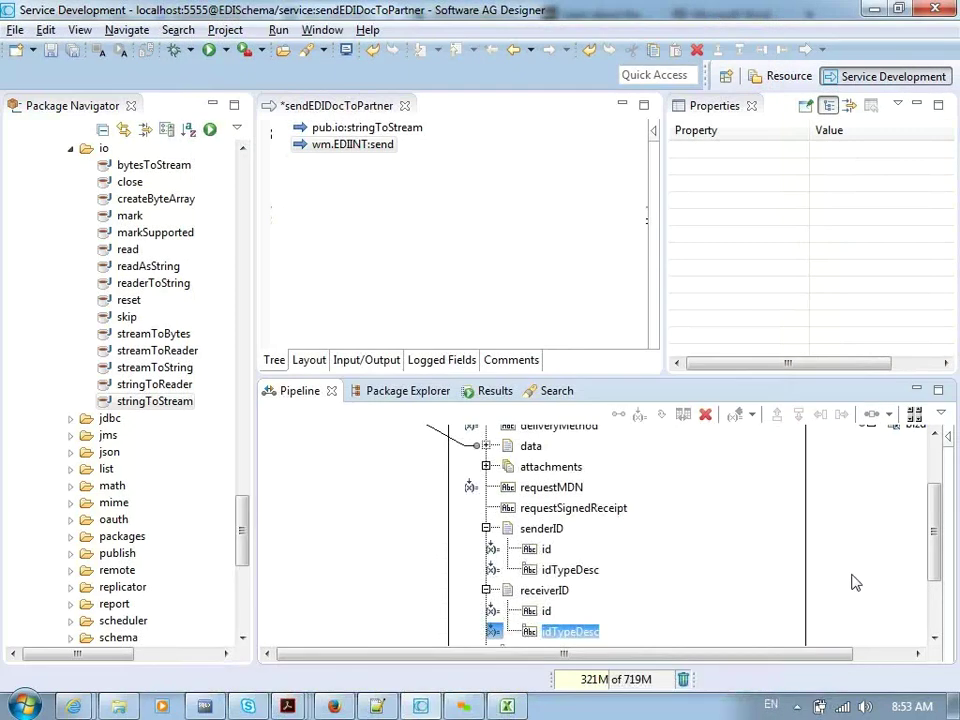
pyautogui.scroll(-2, 922, 565)
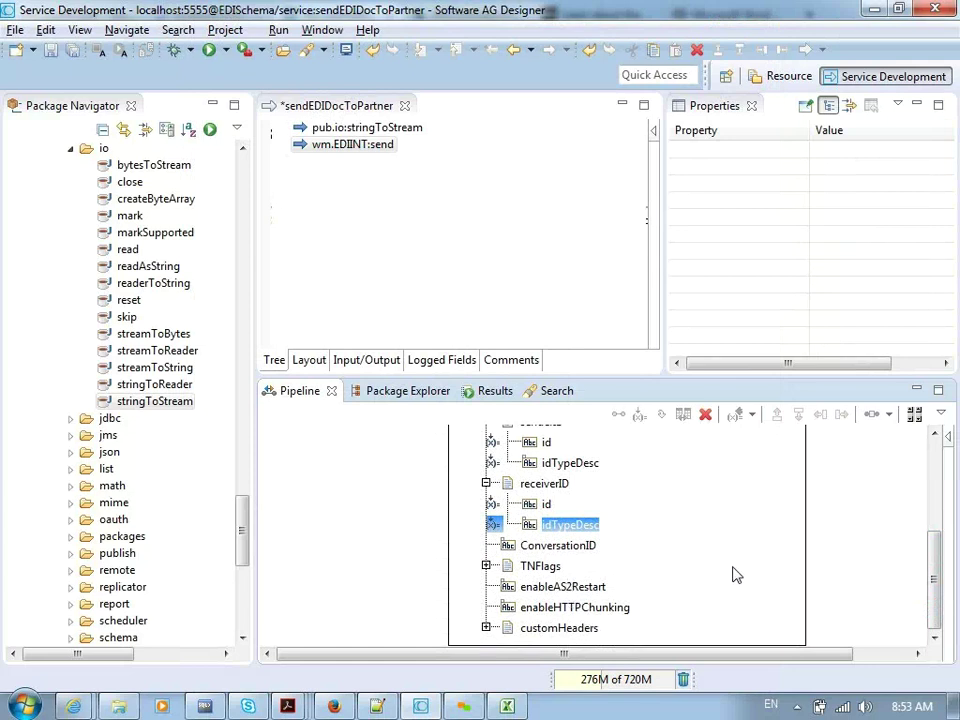
pyautogui.hotkey('ctrl', 's')
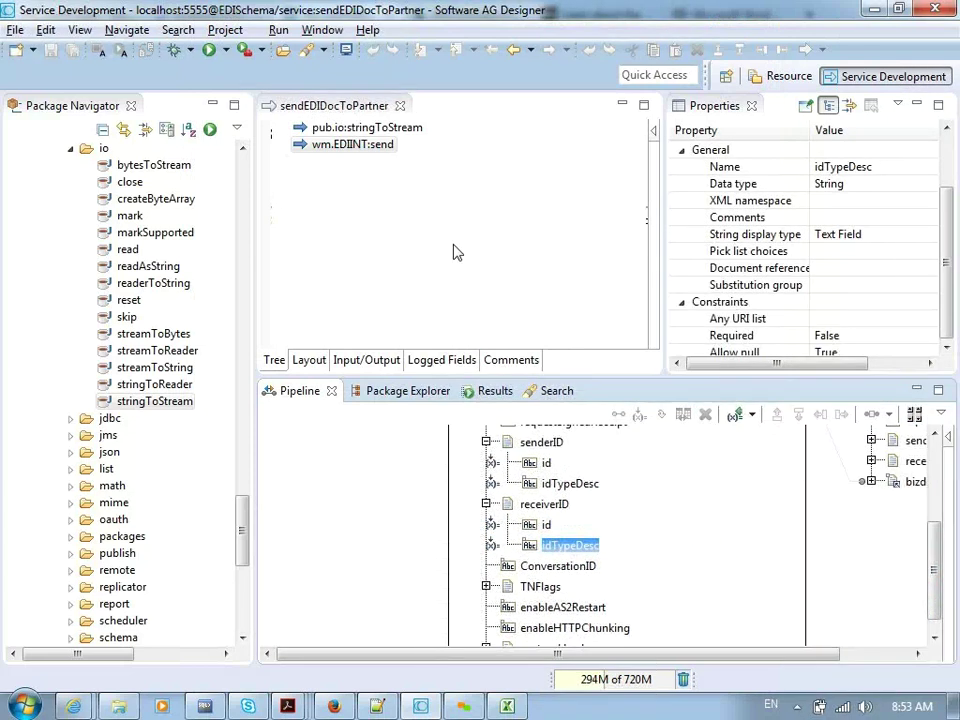
# Step: Start running sendEDIDocToPartner as a flow service
pyautogui.click(226, 50)
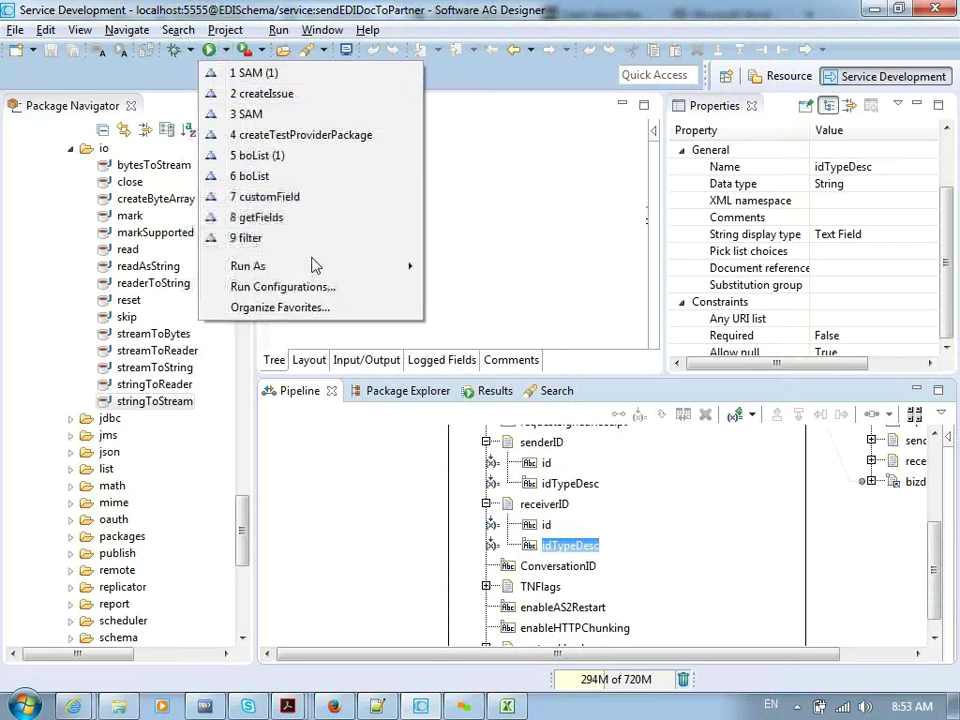
pyautogui.moveTo(388, 270)
pyautogui.click(360, 171)
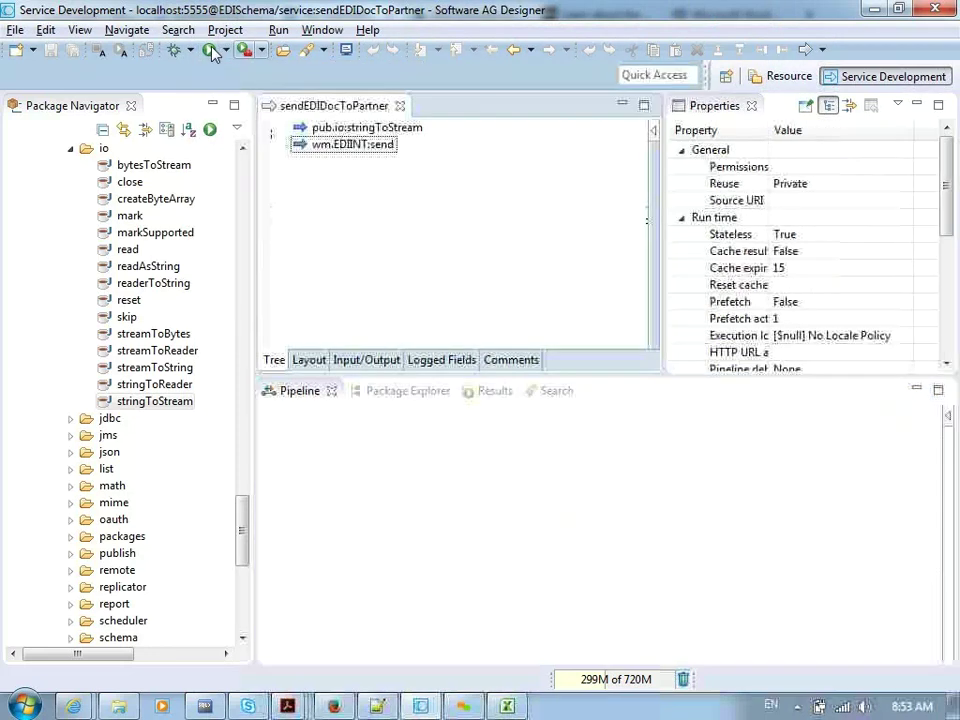
pyautogui.click(226, 50)
pyautogui.moveTo(288, 268)
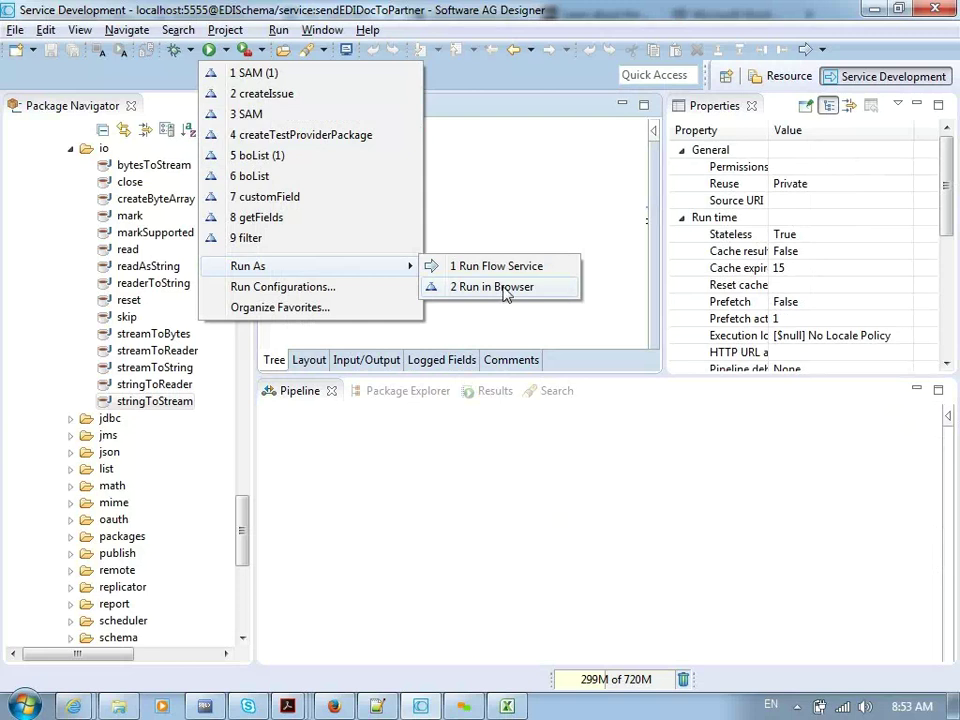
pyautogui.click(498, 266)
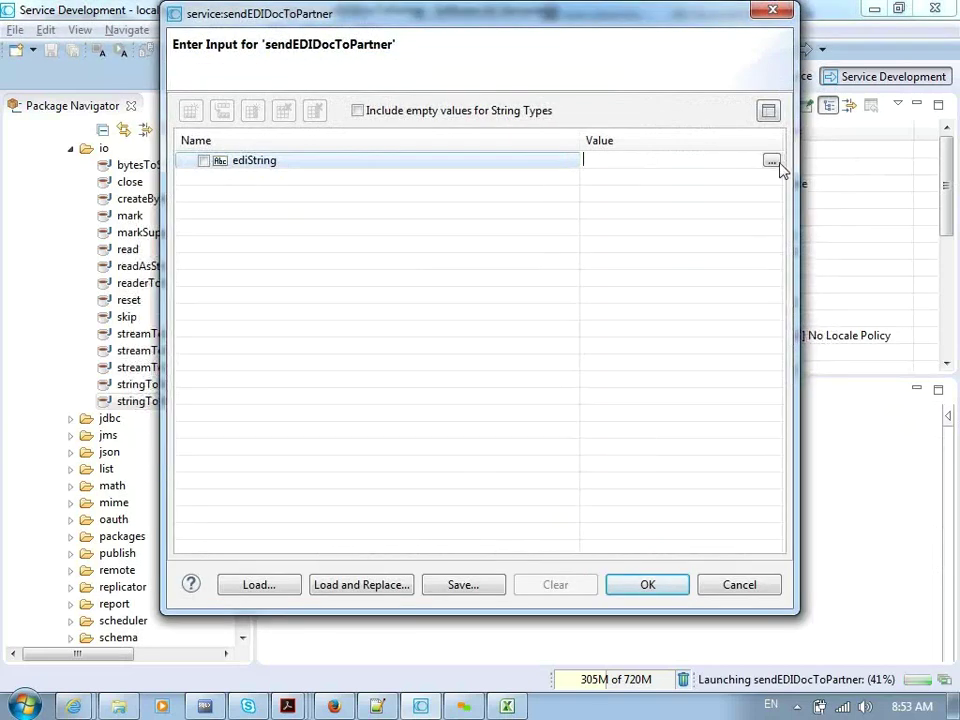
# Step: Paste the EDI 850 line from Notepad++ as the ediString input and run the service
pyautogui.click(774, 161)
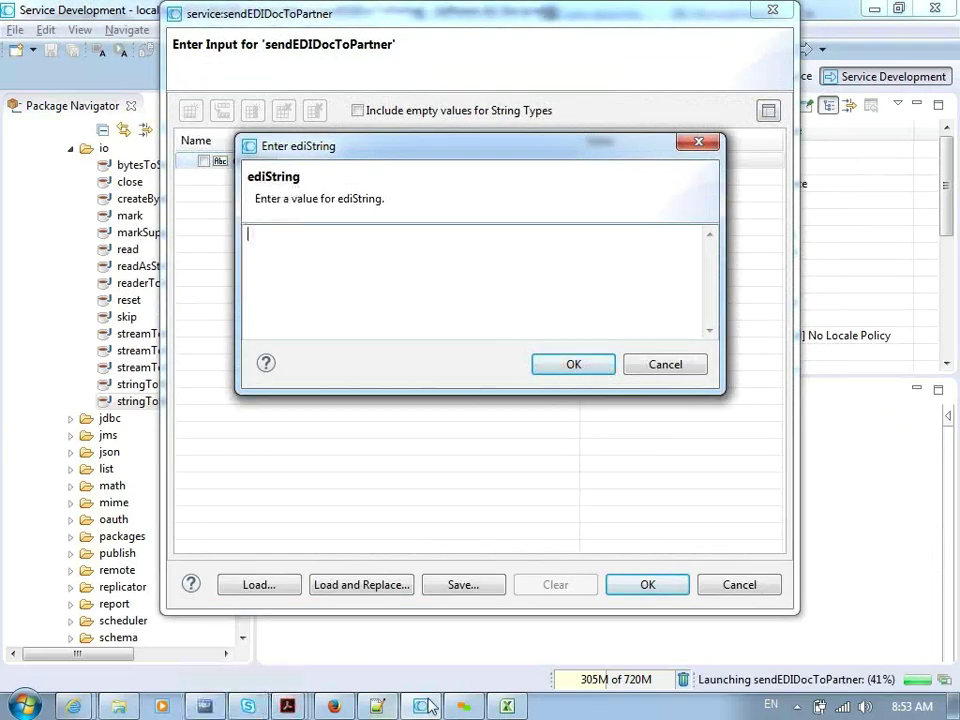
pyautogui.click(377, 706)
pyautogui.hotkey('ctrl', 'a')
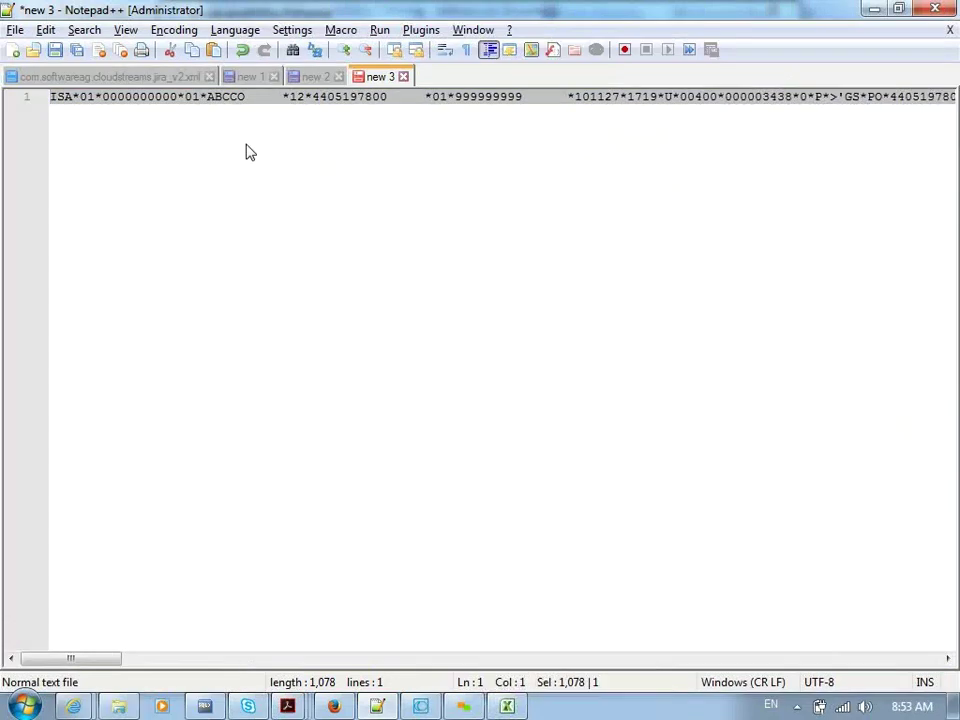
pyautogui.hotkey('ctrl', 'c')
pyautogui.hotkey('alt', 'Tab')
pyautogui.hotkey('ctrl', 'v')
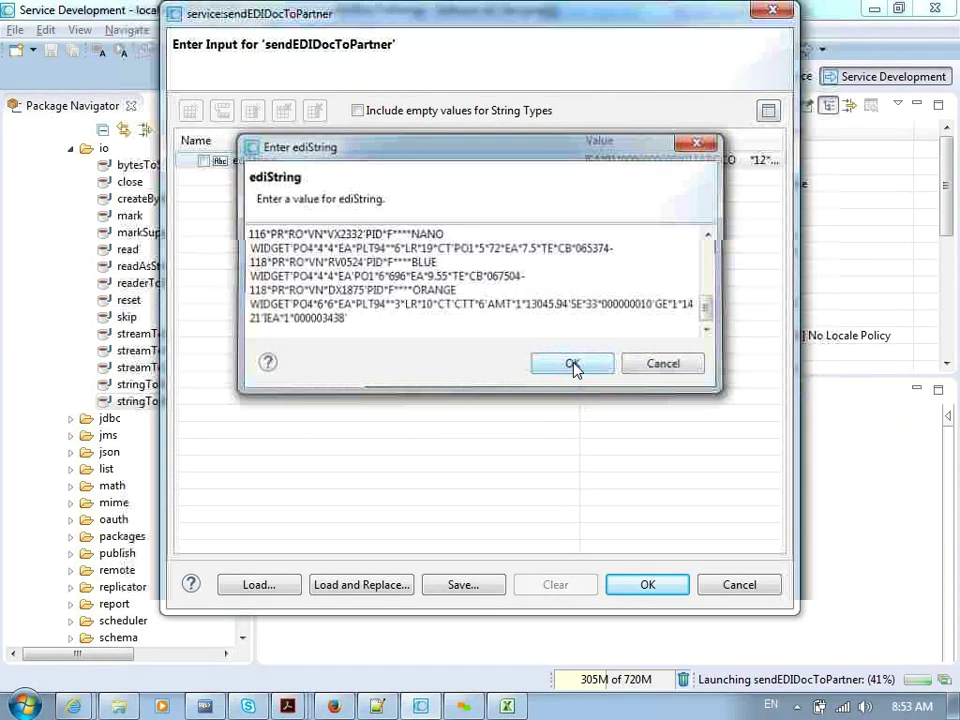
pyautogui.click(573, 368)
pyautogui.click(637, 586)
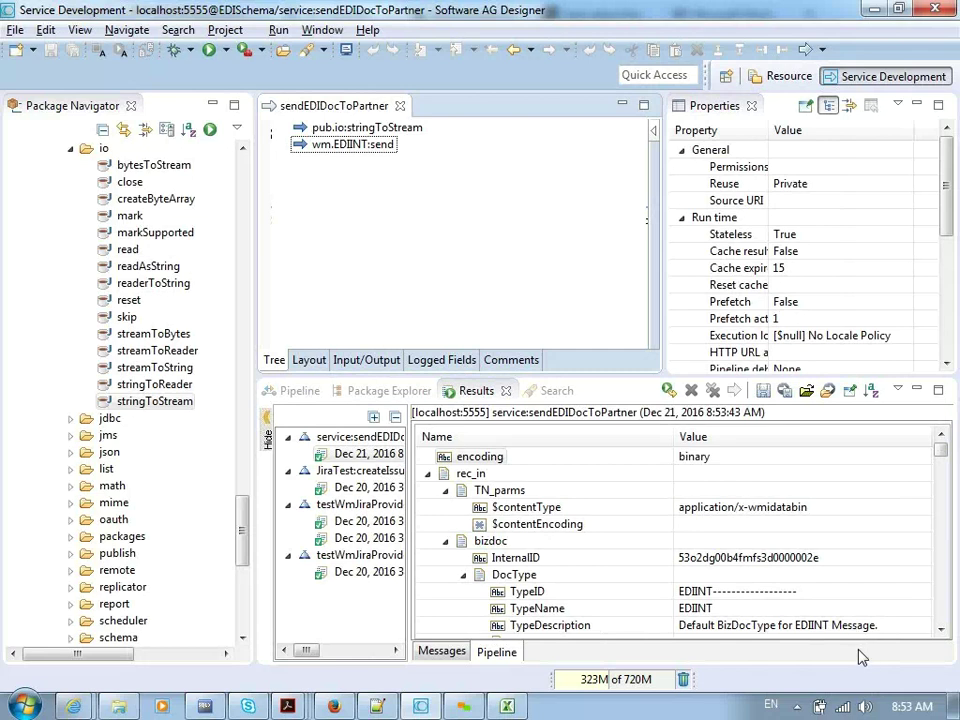
# Step: Scroll the Results view to find the PrimaryHTTP delivery task
pyautogui.click(940, 629)
pyautogui.click(940, 629)
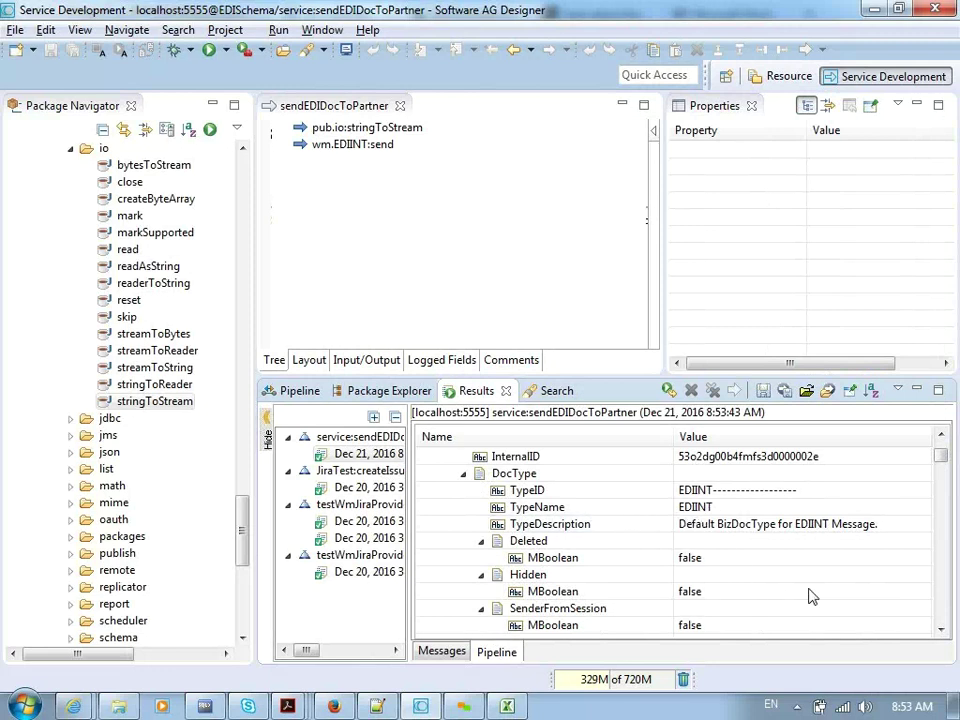
pyautogui.scroll(-15, 944, 626)
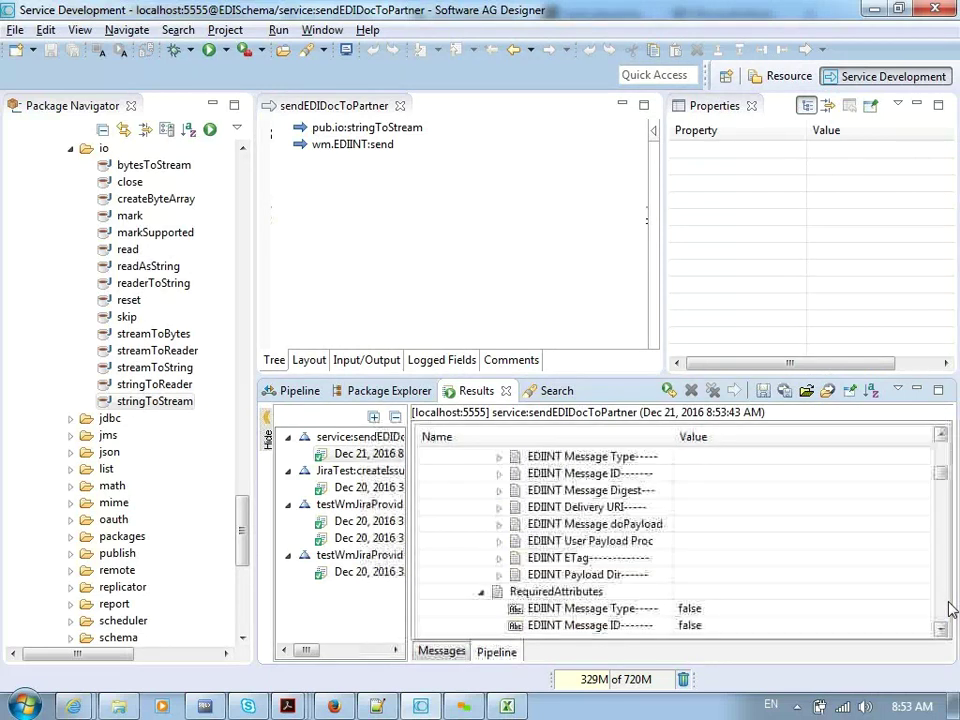
pyautogui.scroll(-15, 950, 610)
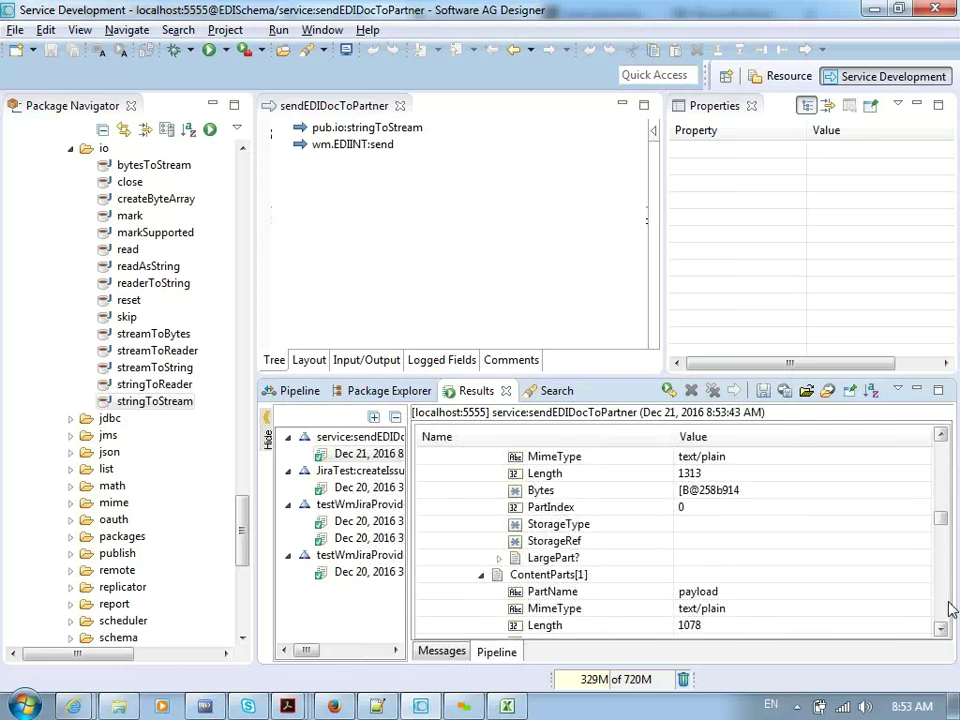
pyautogui.scroll(-5, 950, 610)
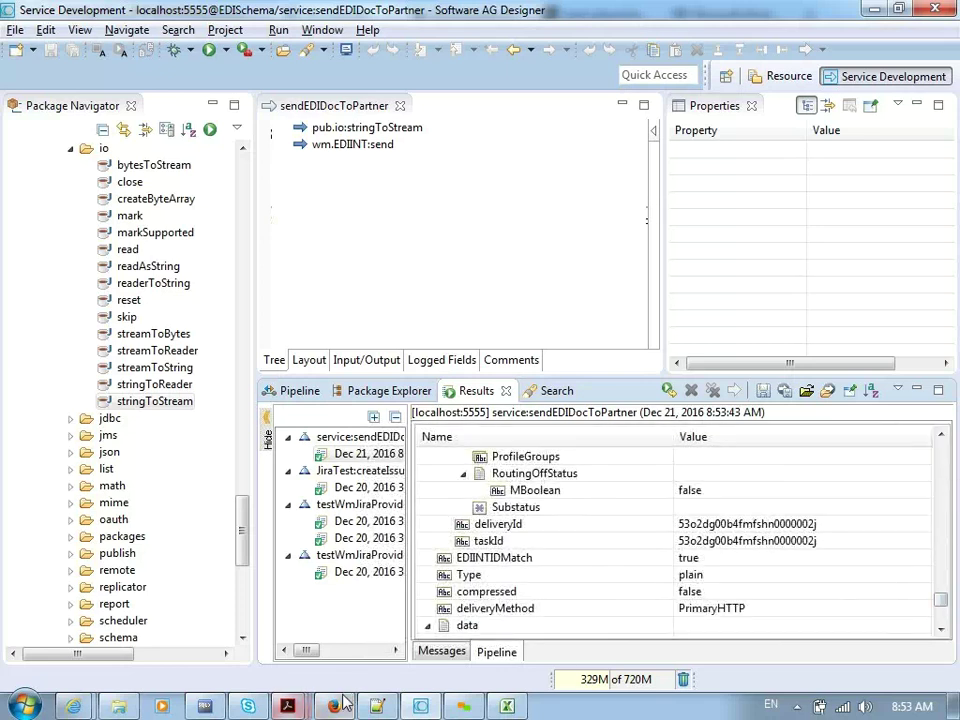
pyautogui.click(325, 706)
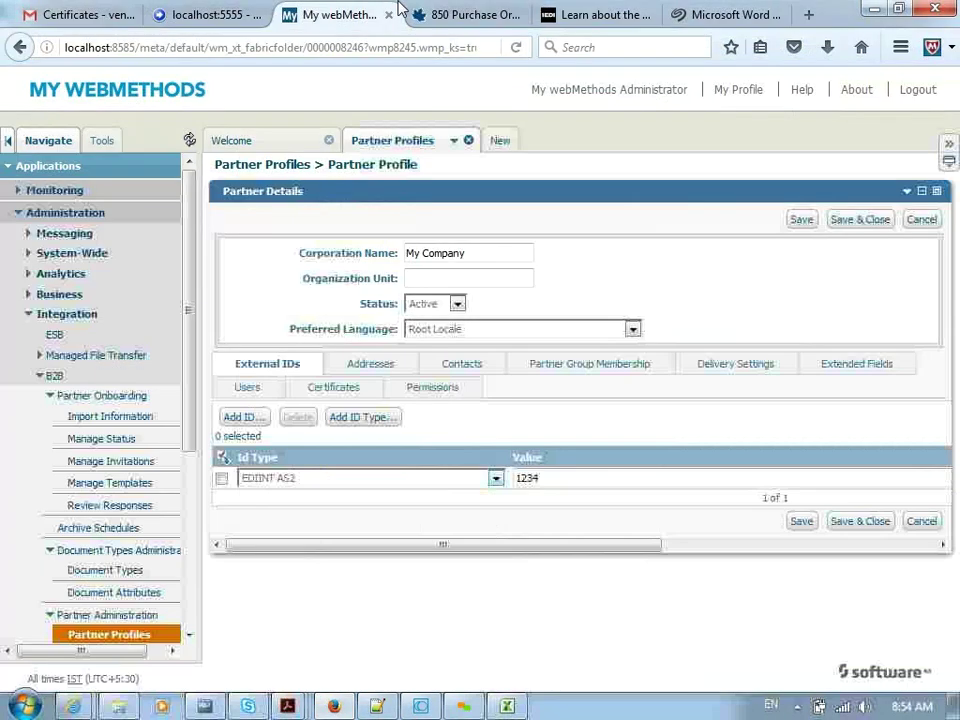
# Step: Search Monitoring > Integration > B2B Transactions to list the DONE W/ ERRORS EDIINT transaction
pyautogui.click(17, 212)
pyautogui.click(19, 190)
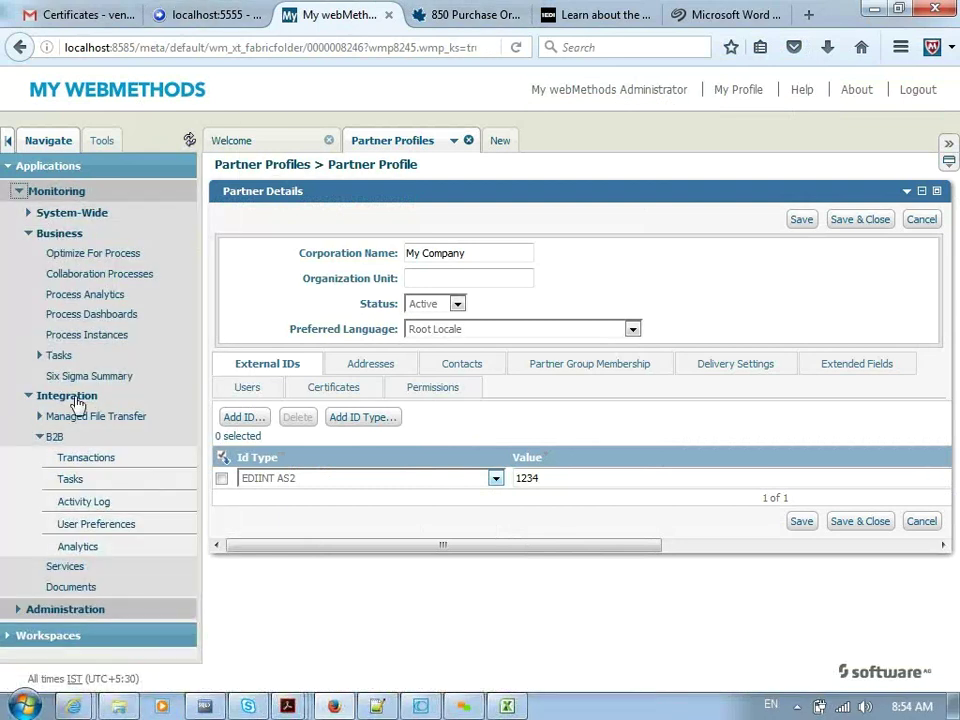
pyautogui.click(80, 457)
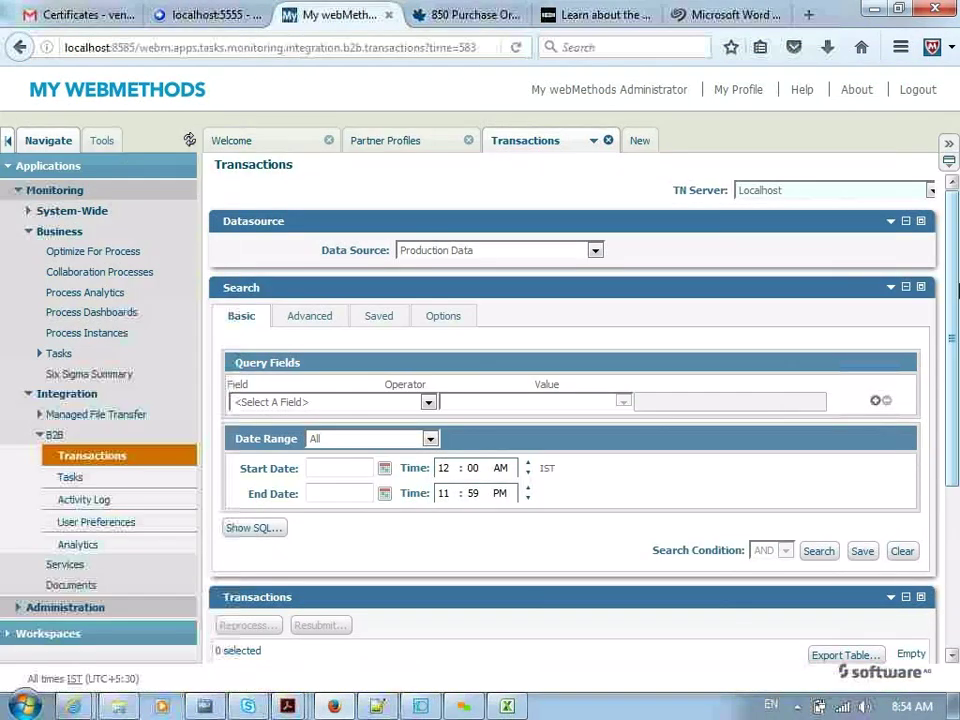
pyautogui.scroll(-3, 955, 335)
pyautogui.click(818, 389)
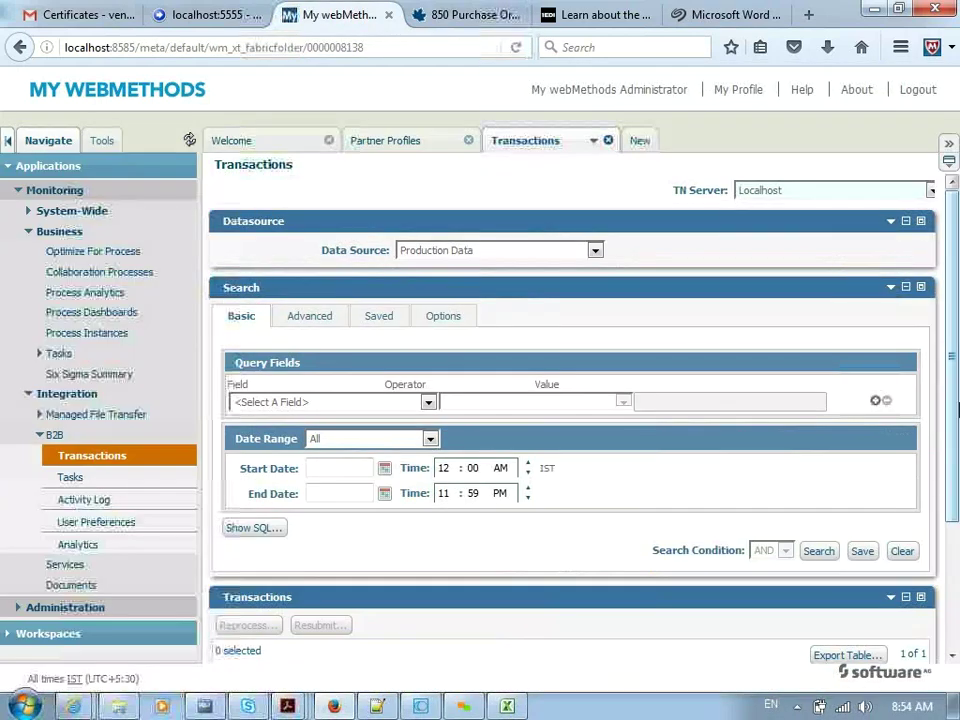
pyautogui.scroll(-2, 945, 525)
pyautogui.moveTo(945, 521); pyautogui.dragTo(930, 572)
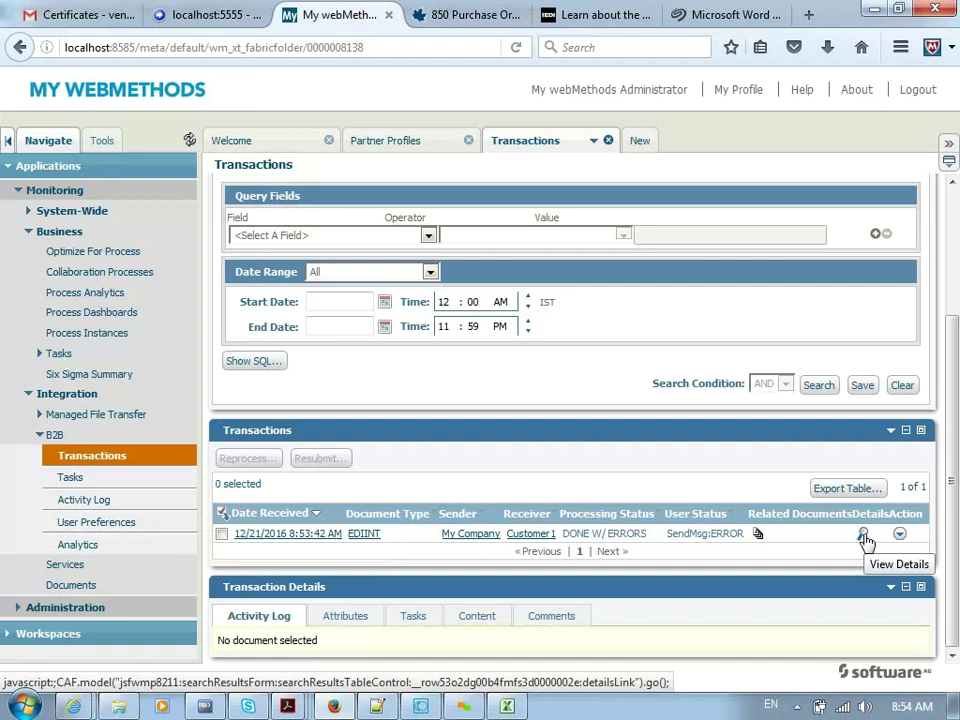
# Step: Open the EDIINT transaction's details and inspect the 'Unable to send EDIINT' log entry
pyautogui.click(312, 535)
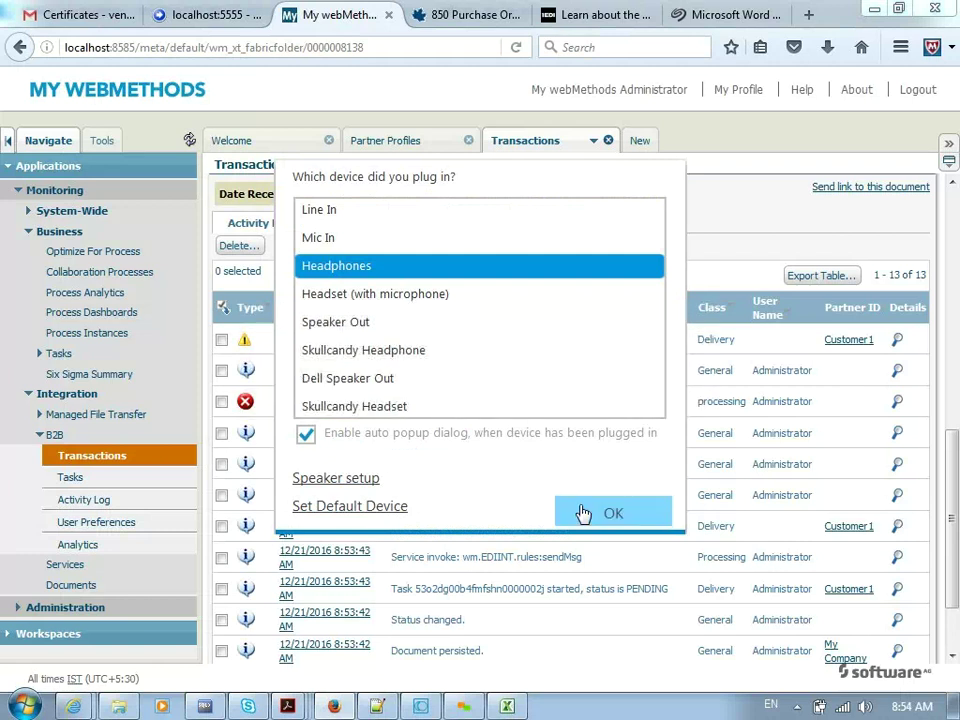
pyautogui.click(613, 513)
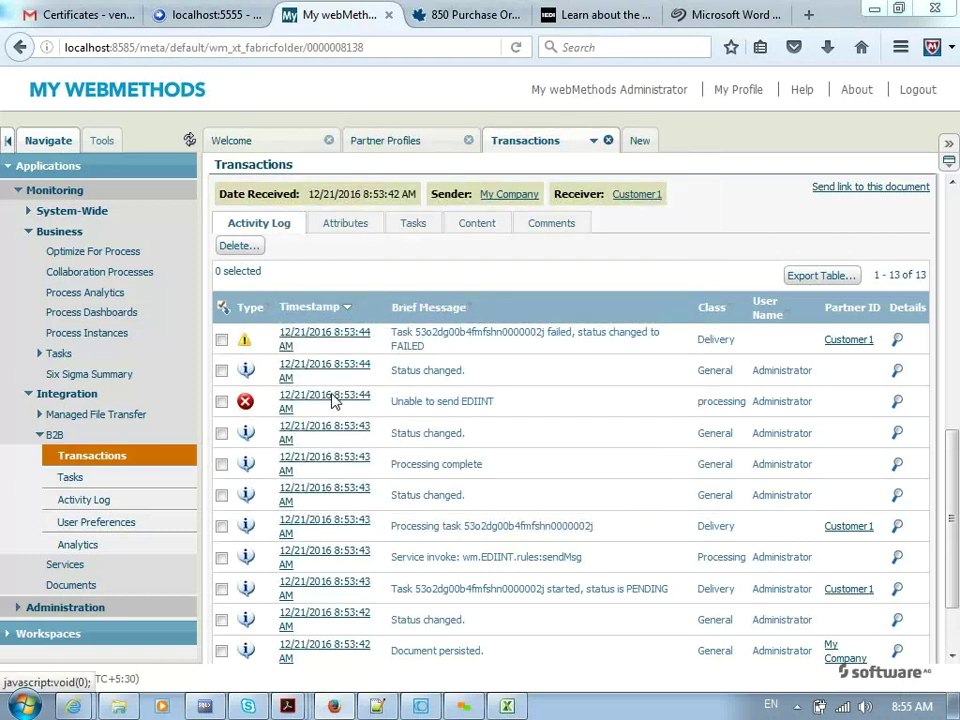
pyautogui.click(615, 520)
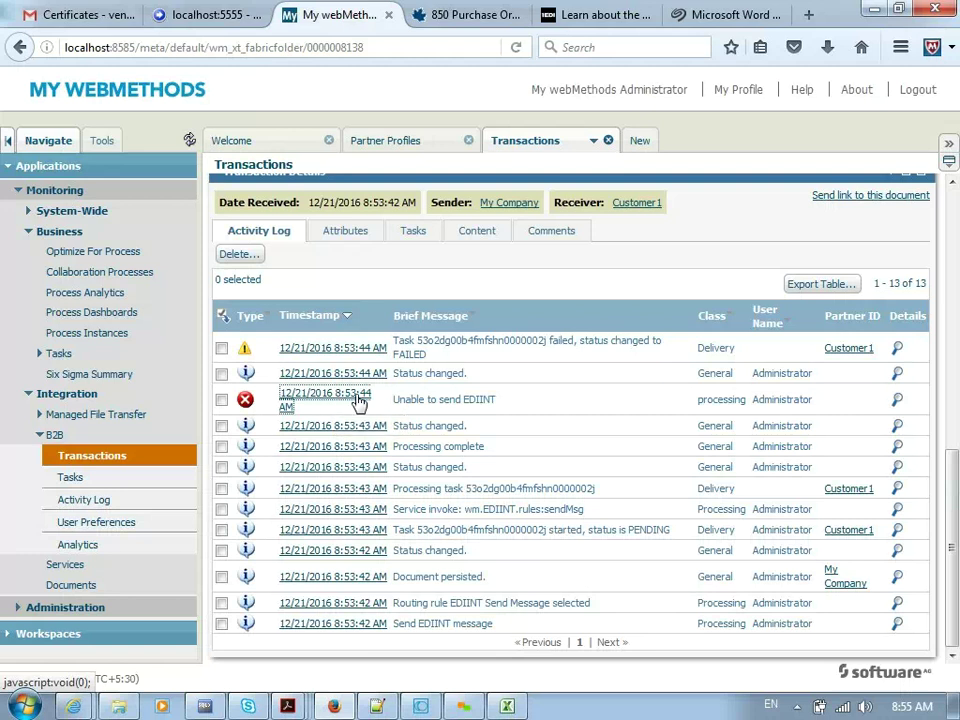
pyautogui.click(900, 405)
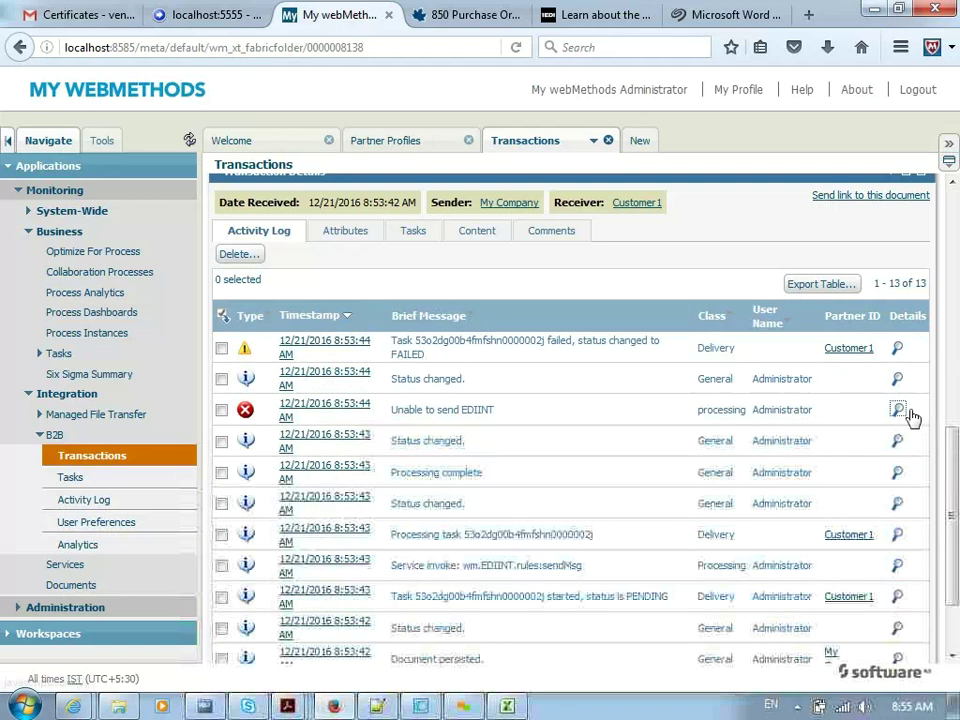
pyautogui.moveTo(956, 468); pyautogui.dragTo(957, 592)
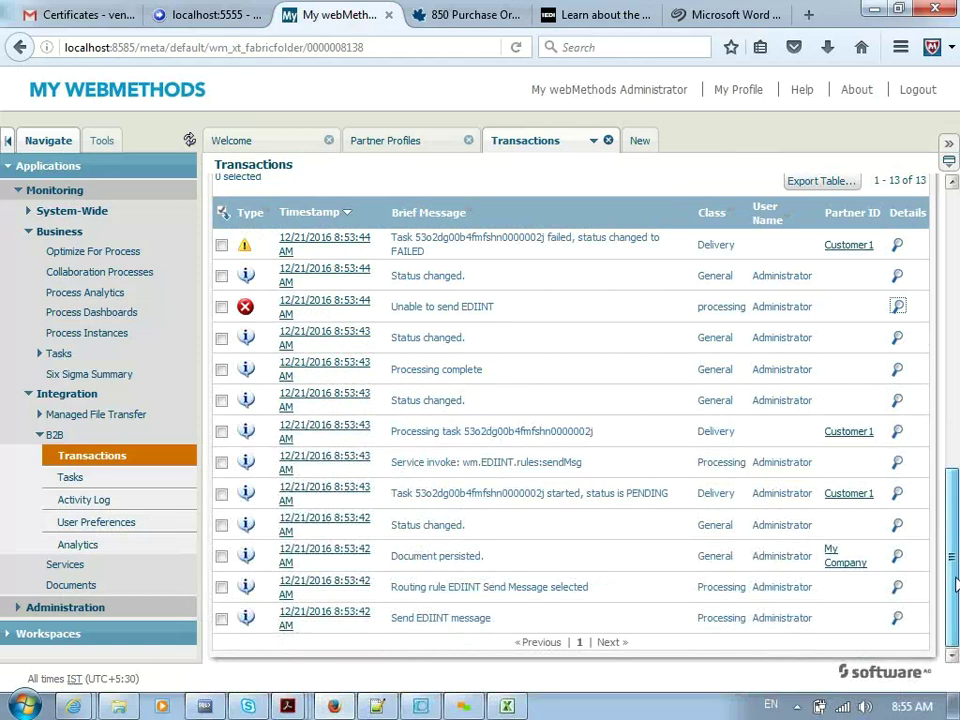
pyautogui.moveTo(956, 533)
pyautogui.mouseDown()
pyautogui.moveTo(956, 395)
pyautogui.moveTo(955, 514)
pyautogui.mouseUp()
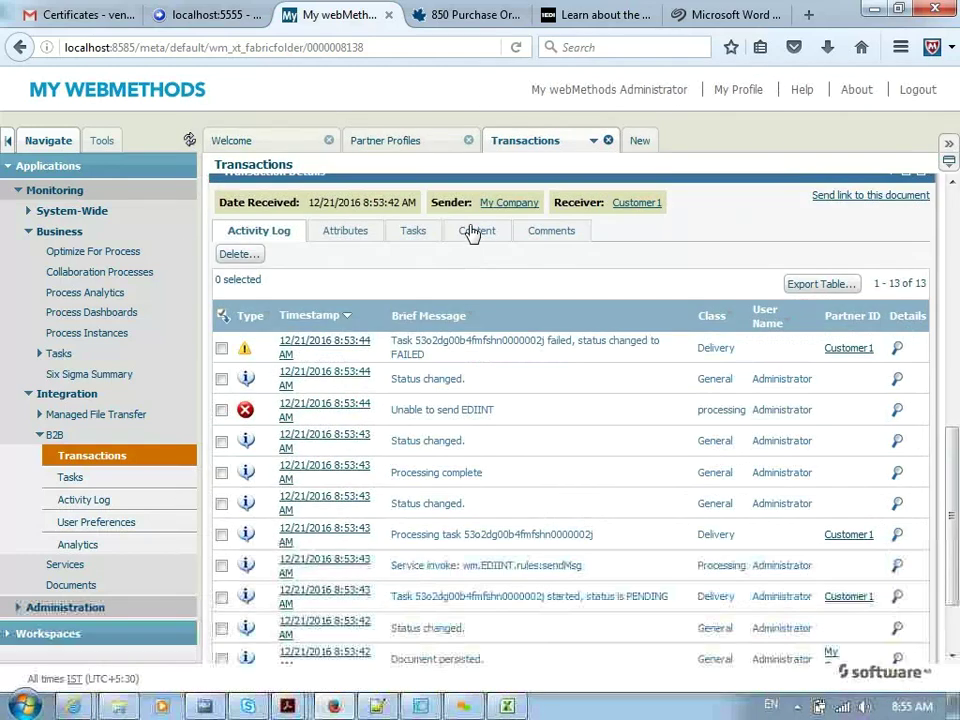
# Step: Review the Content tab, then highlight wm.EDIINT.rules:sendMsg in the Activity Log
pyautogui.click(476, 230)
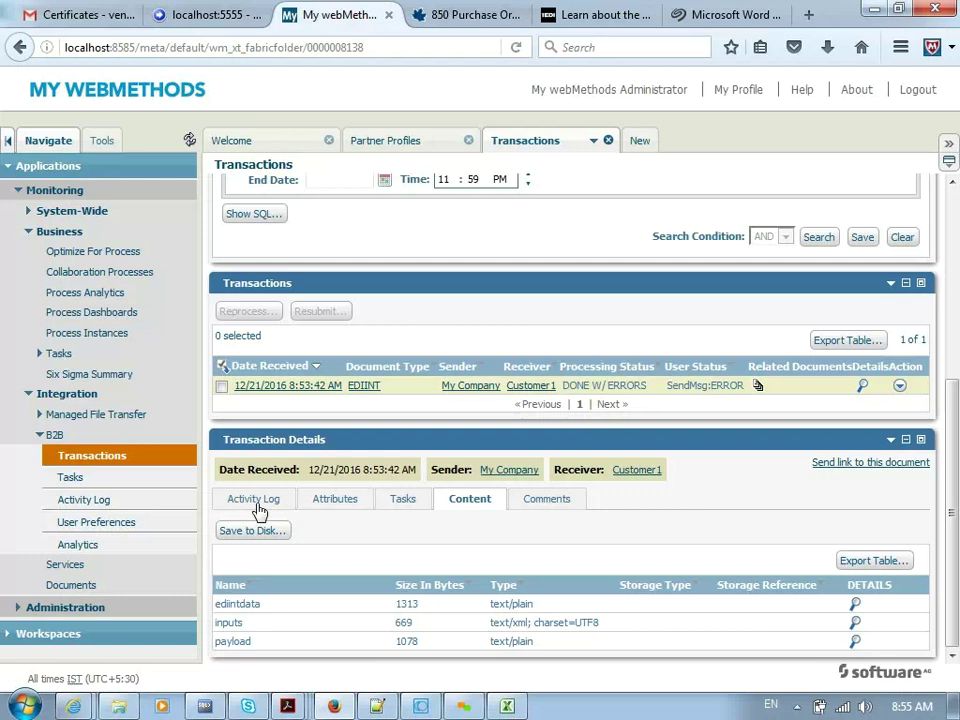
pyautogui.click(256, 504)
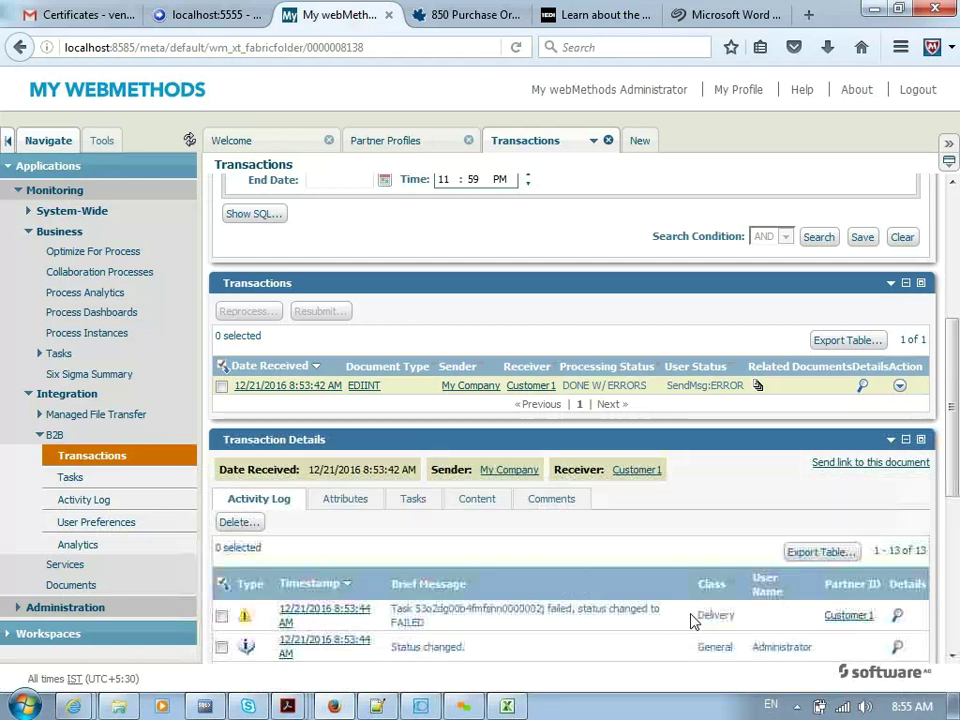
pyautogui.moveTo(955, 420); pyautogui.dragTo(955, 565)
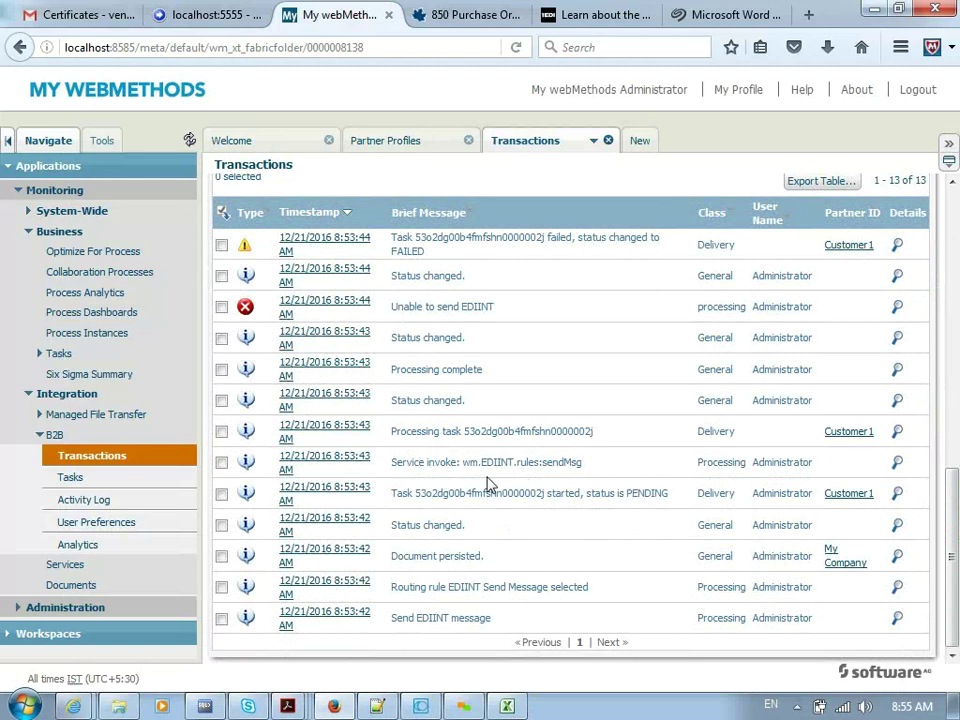
pyautogui.moveTo(459, 462); pyautogui.dragTo(584, 463)
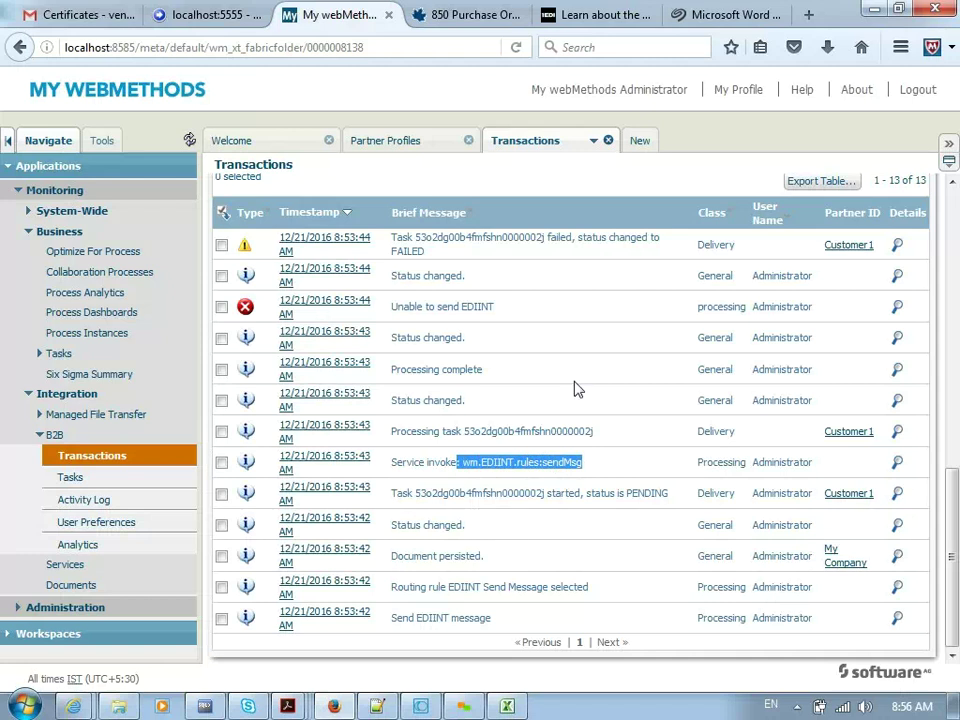
pyautogui.scroll(5, 572, 375)
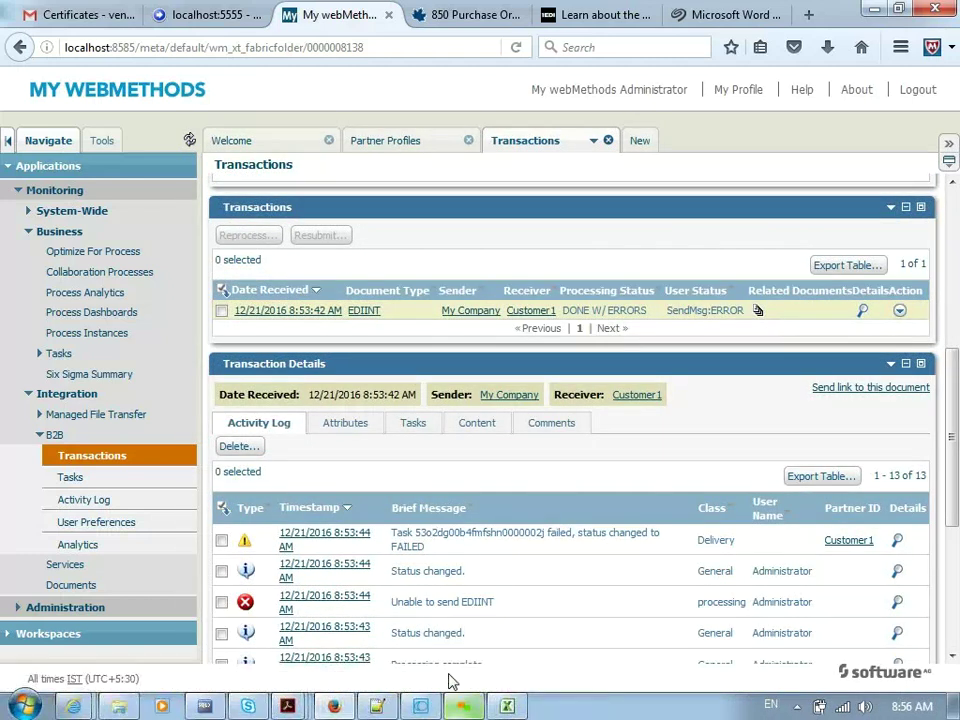
pyautogui.click(338, 428)
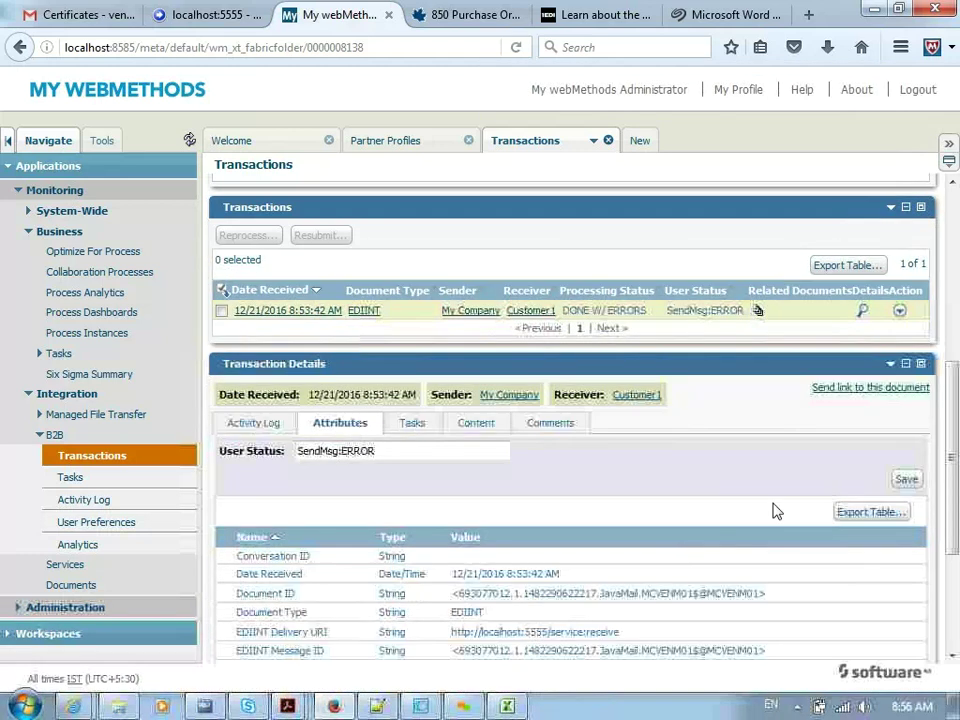
pyautogui.moveTo(956, 430); pyautogui.dragTo(957, 525)
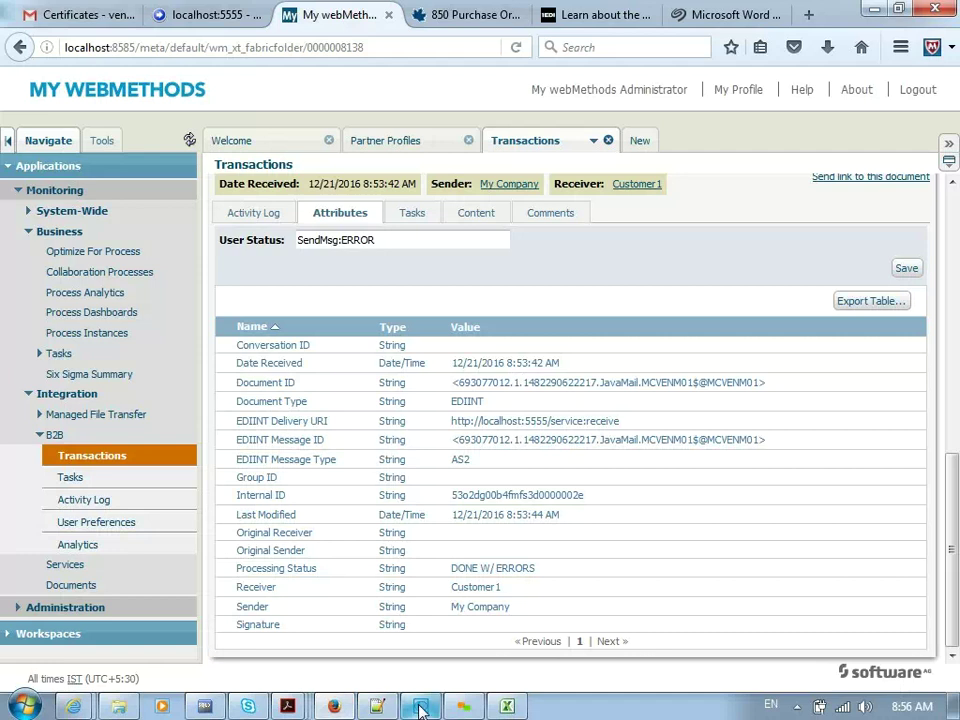
pyautogui.moveTo(421, 708)
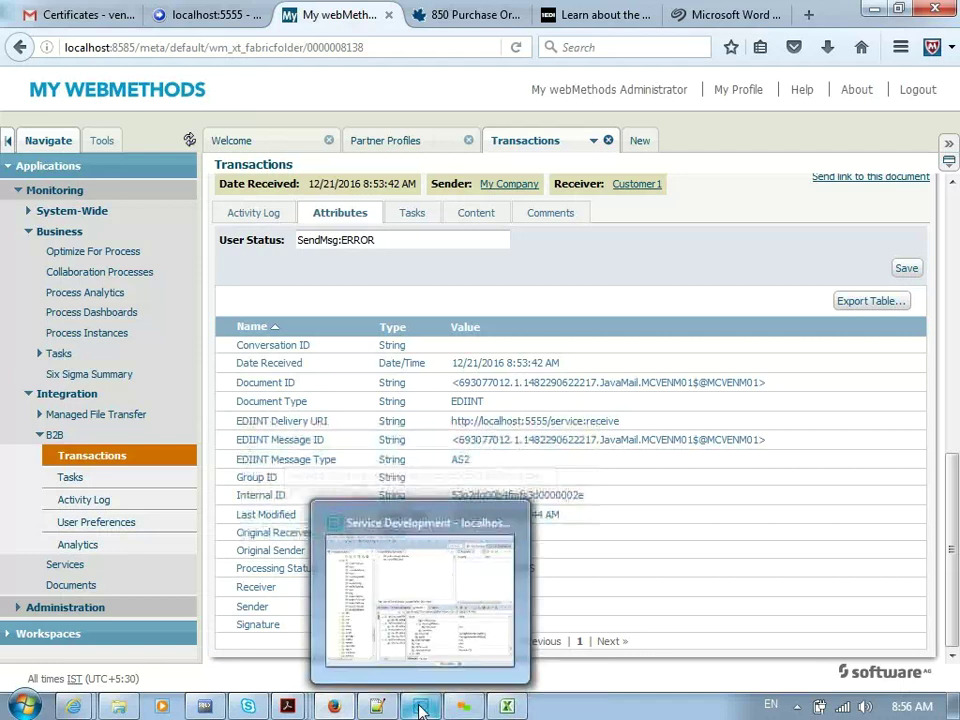
# Step: Return to My webMethods' Partner Profiles list showing Customer 1 and My Company
pyautogui.click(390, 545)
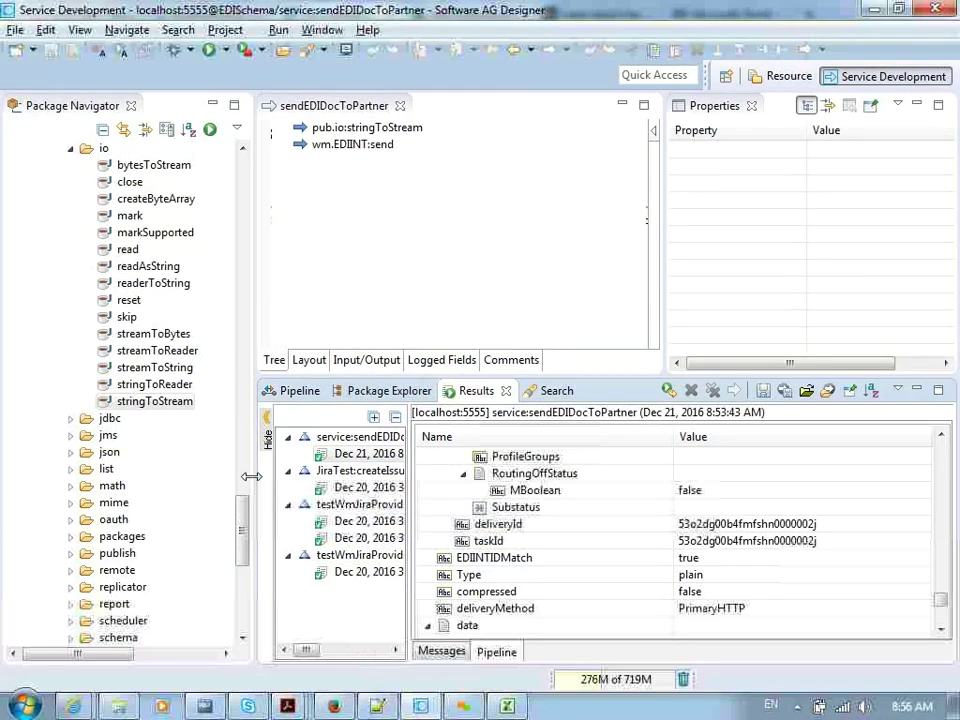
pyautogui.moveTo(242, 514); pyautogui.dragTo(240, 463)
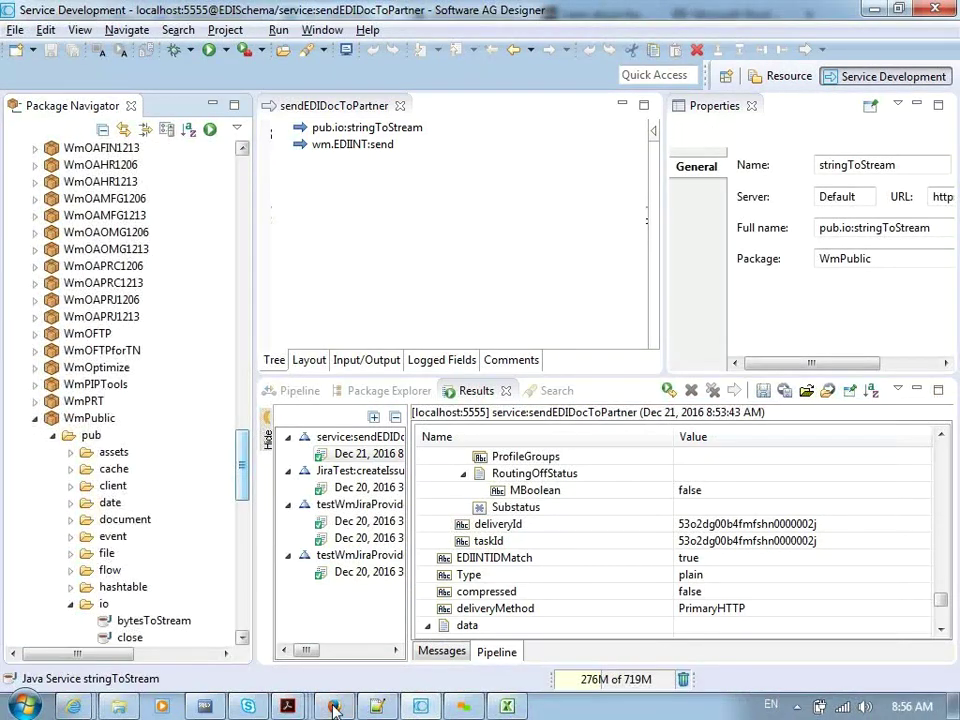
pyautogui.click(334, 706)
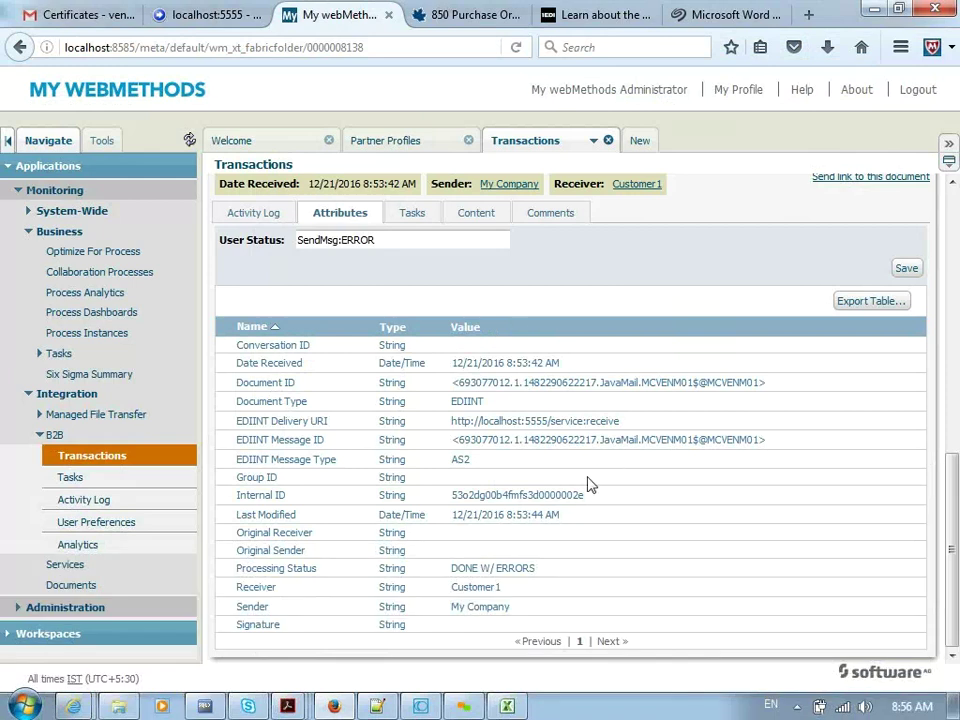
pyautogui.click(391, 148)
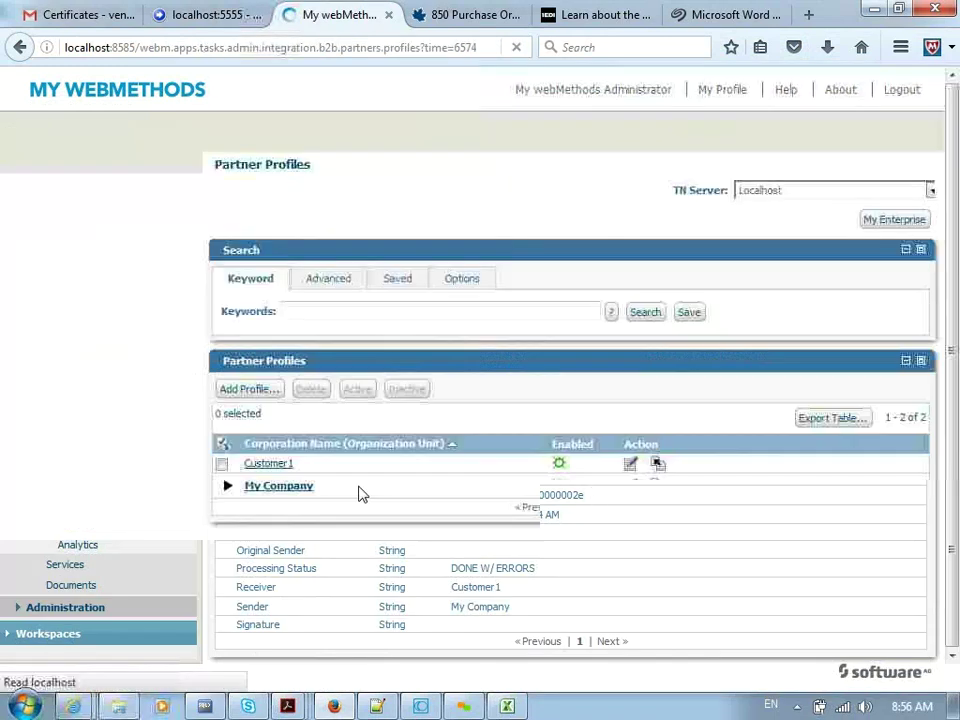
# Step: Open Customer 1's partner profile at its Delivery Settings
pyautogui.click(274, 486)
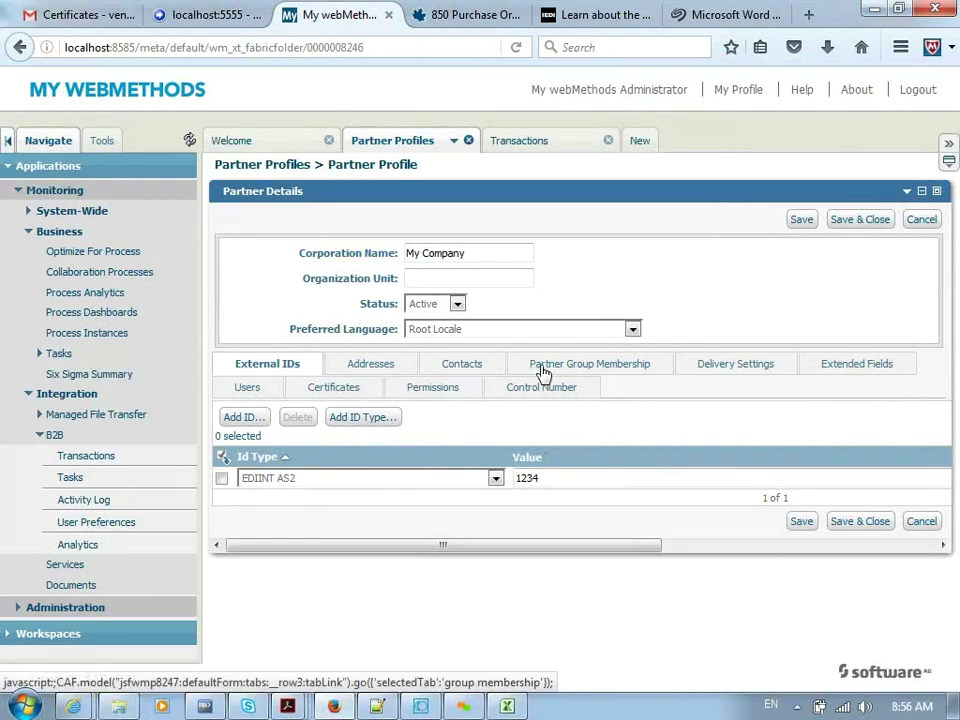
pyautogui.click(410, 143)
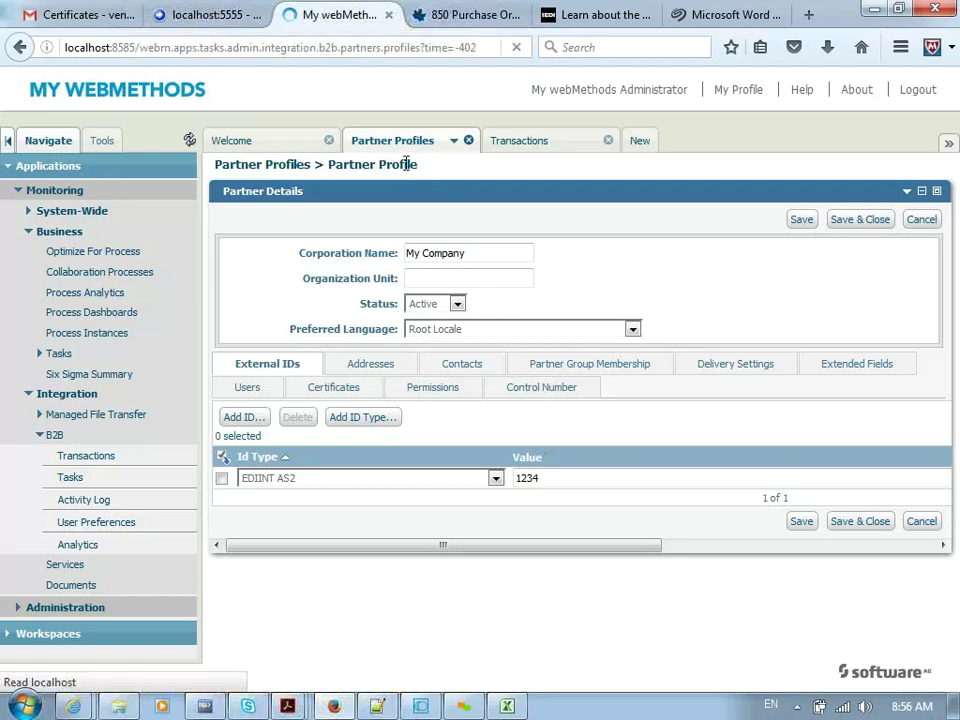
pyautogui.click(270, 464)
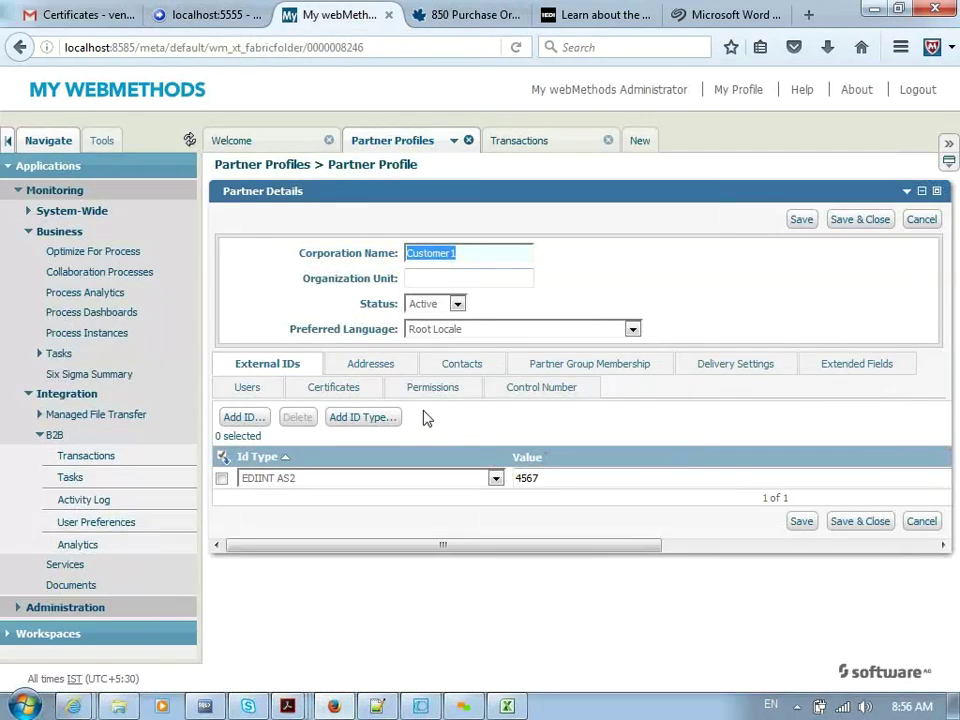
pyautogui.click(725, 370)
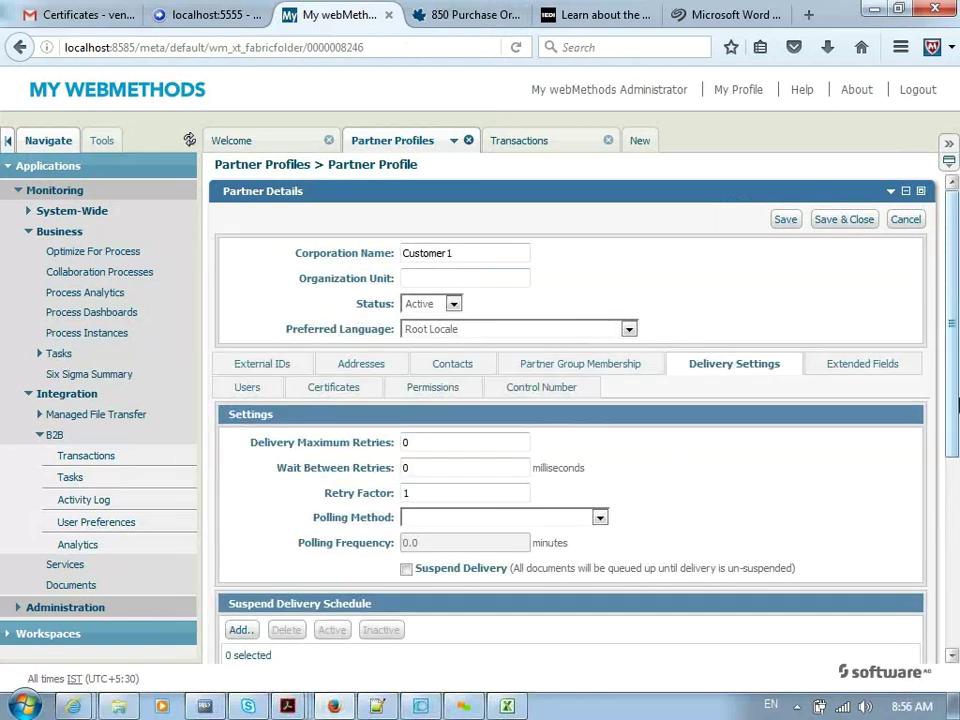
pyautogui.scroll(-1, 952, 450)
pyautogui.scroll(-4, 952, 450)
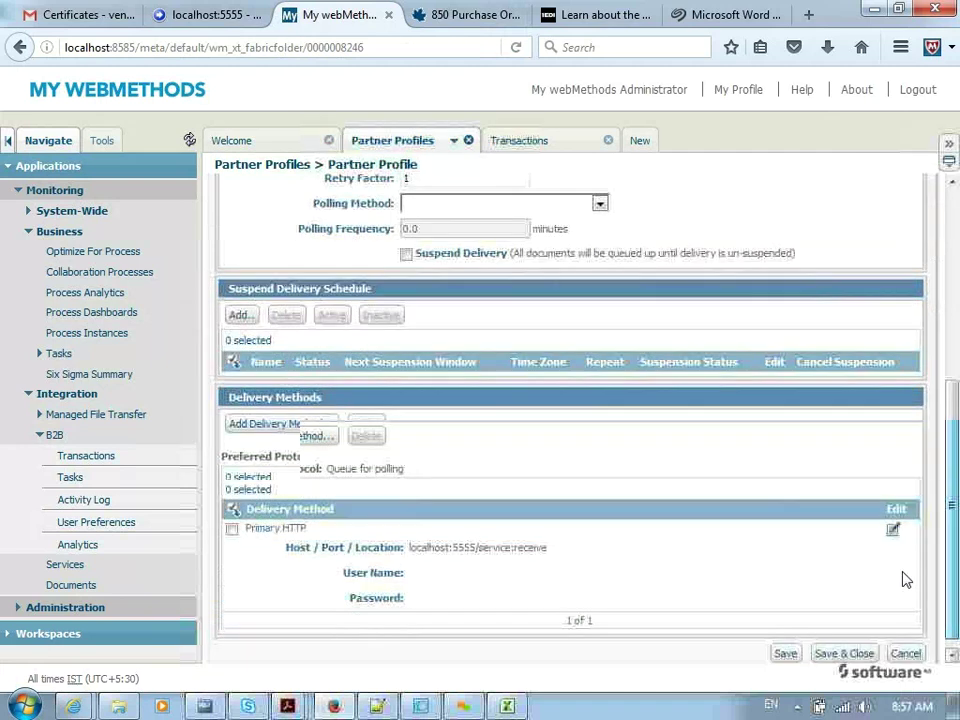
# Step: Edit the user name and password of the Primary HTTP delivery method
pyautogui.click(893, 519)
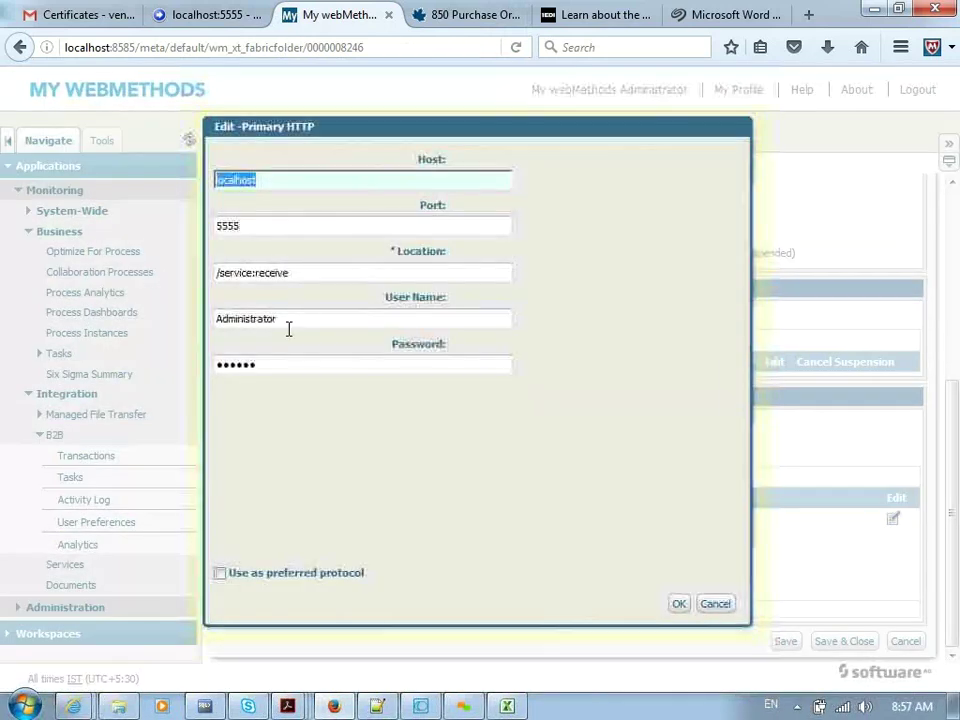
pyautogui.click(283, 317)
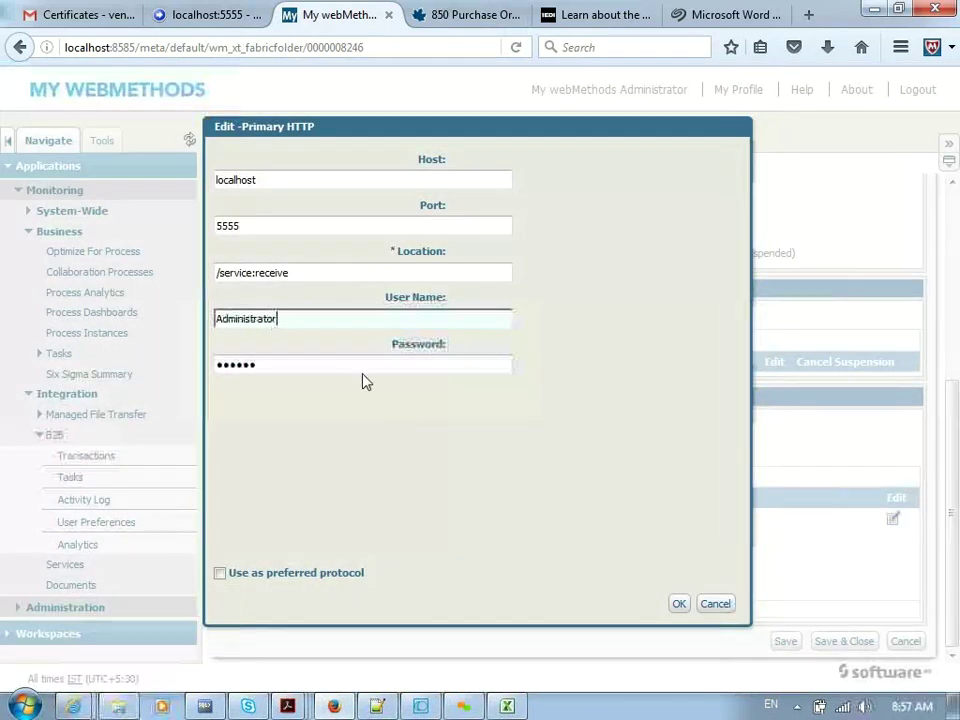
pyautogui.click(250, 364)
pyautogui.write('ma')
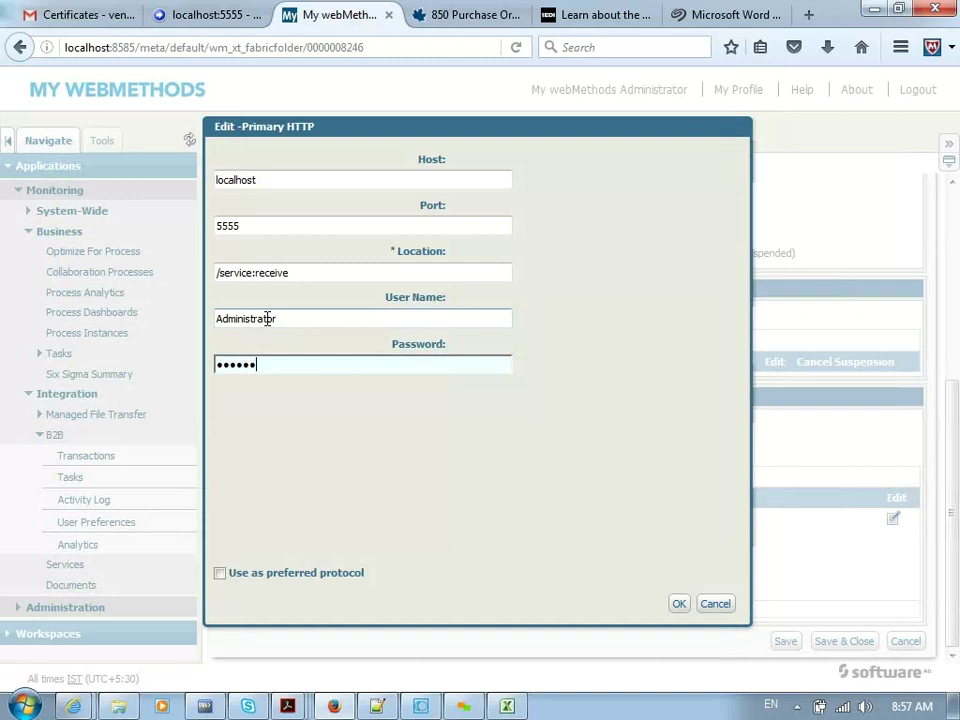
pyautogui.doubleClick(267, 318)
pyautogui.press('BackSpace')
pyautogui.doubleClick(236, 363)
pyautogui.press('BackSpace')
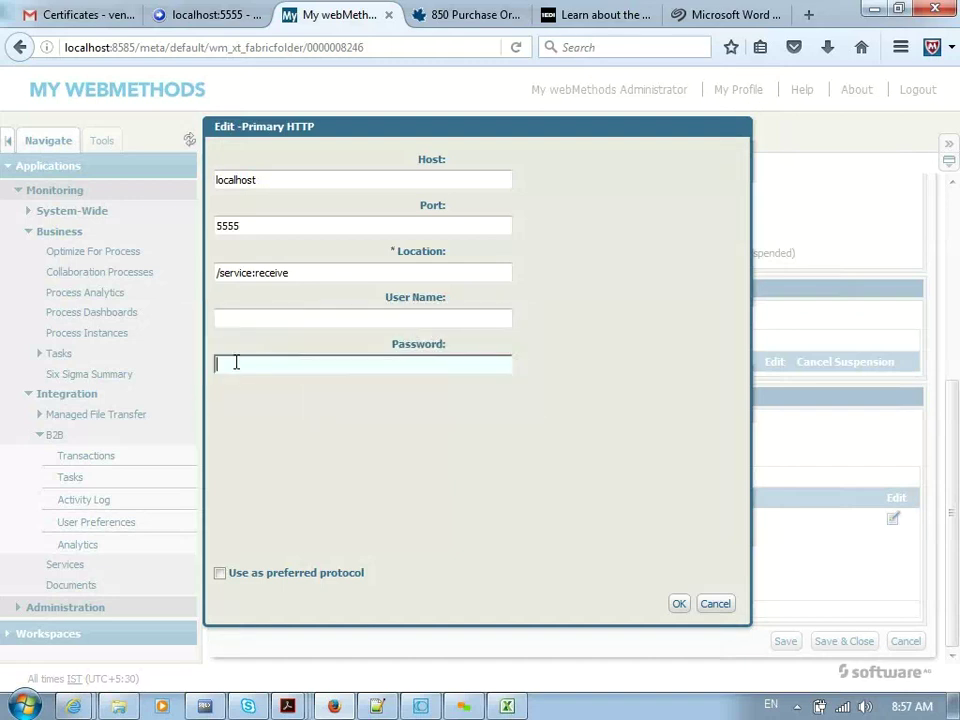
pyautogui.click(679, 603)
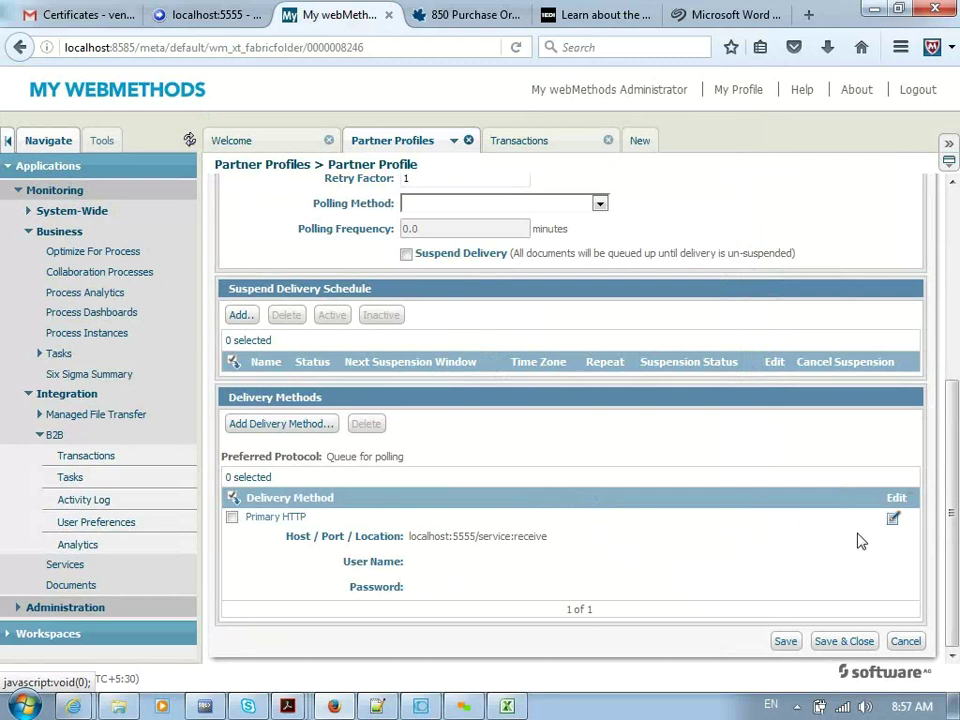
# Step: Confirm the Primary HTTP settings and save and close Customer 1's profile
pyautogui.click(893, 519)
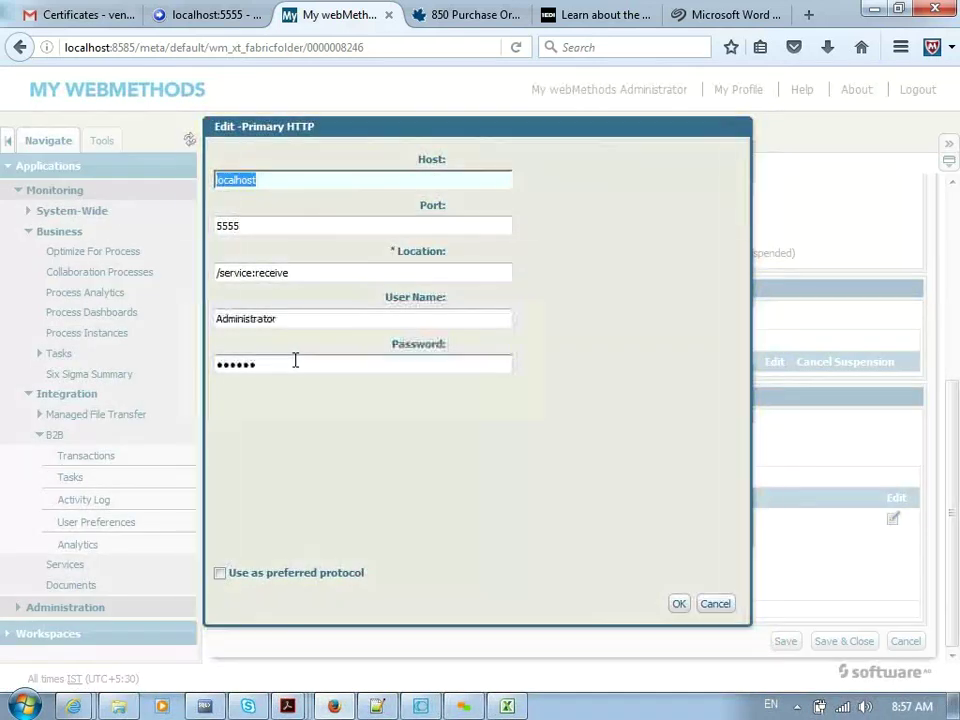
pyautogui.click(294, 363)
pyautogui.click(679, 604)
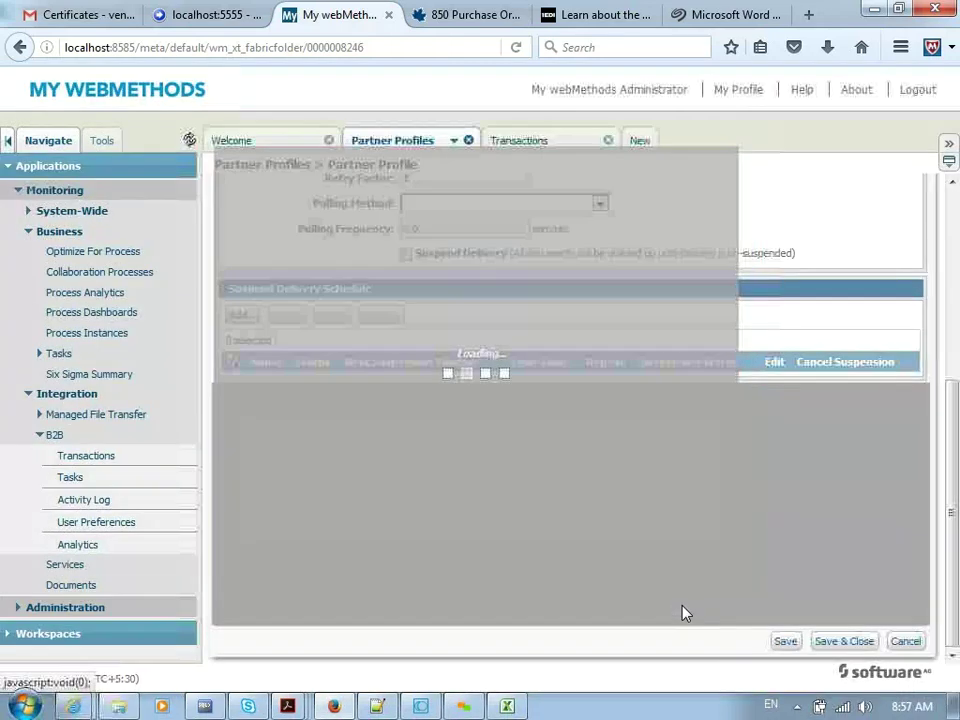
pyautogui.click(841, 648)
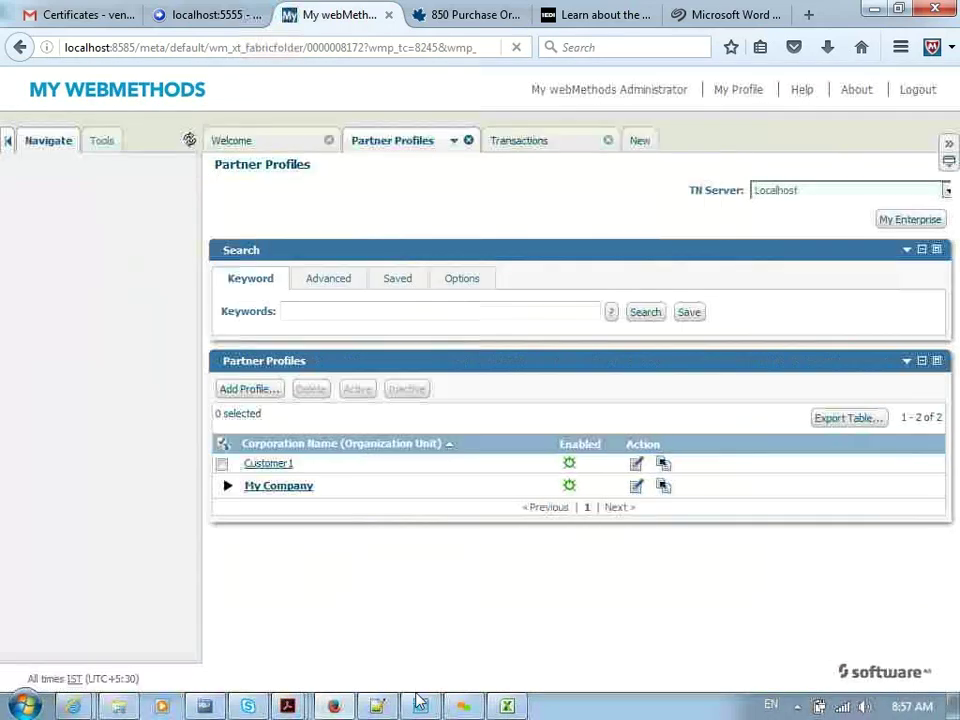
# Step: Rerun sendEDIDocToPartner in Designer with the EDI string input
pyautogui.click(420, 706)
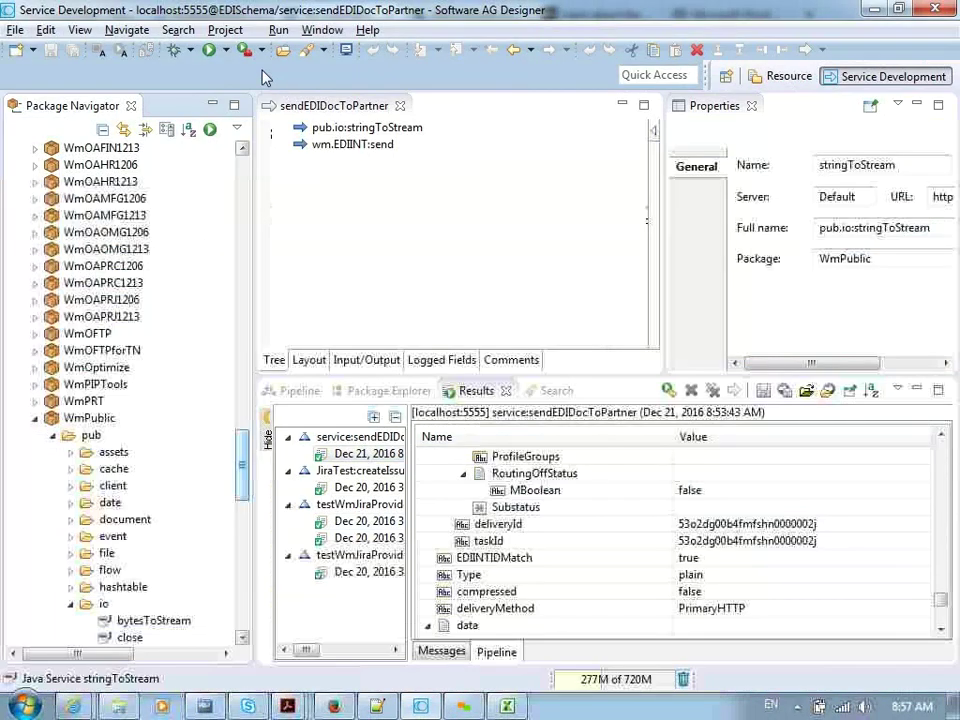
pyautogui.click(209, 49)
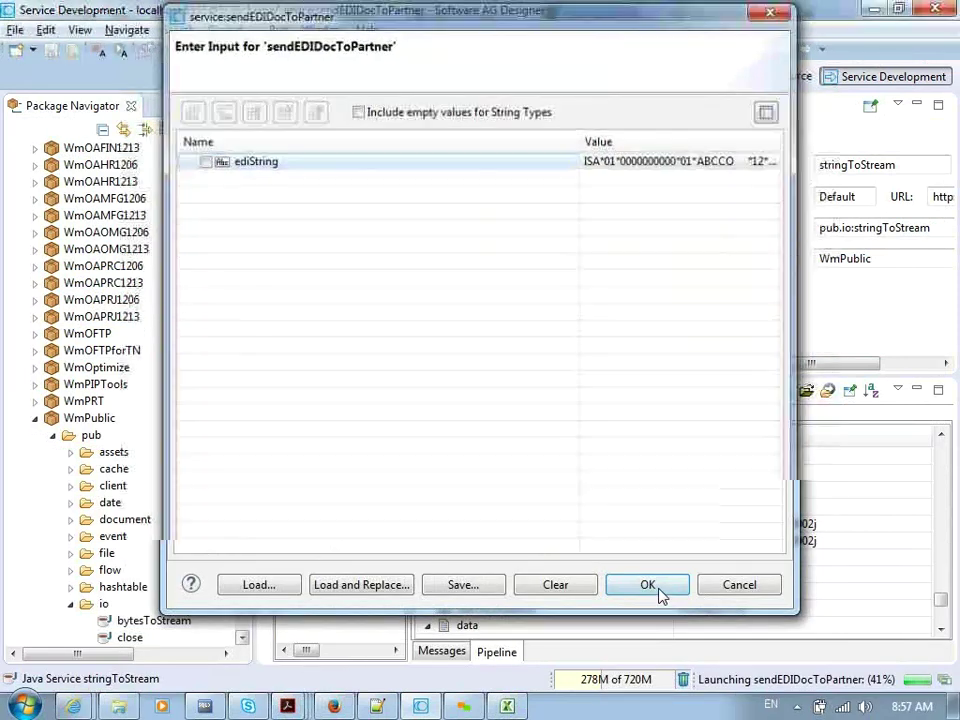
pyautogui.click(658, 590)
pyautogui.hotkey('alt', 'Tab')
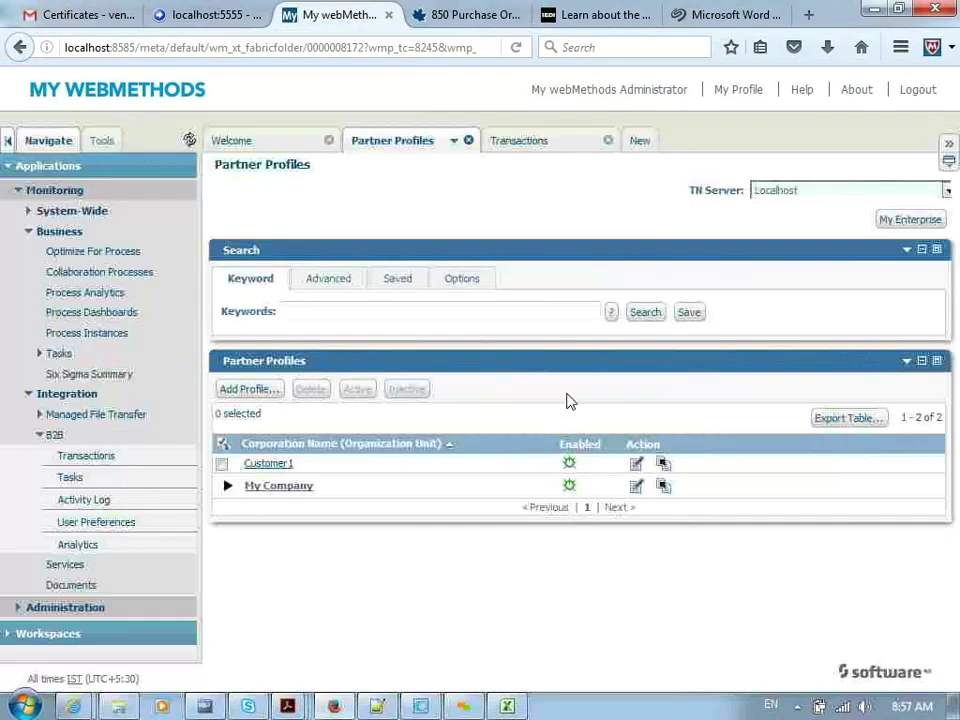
# Step: Search B2B Transactions to find the new 8:57:34 AM EDIINT transaction
pyautogui.click(491, 146)
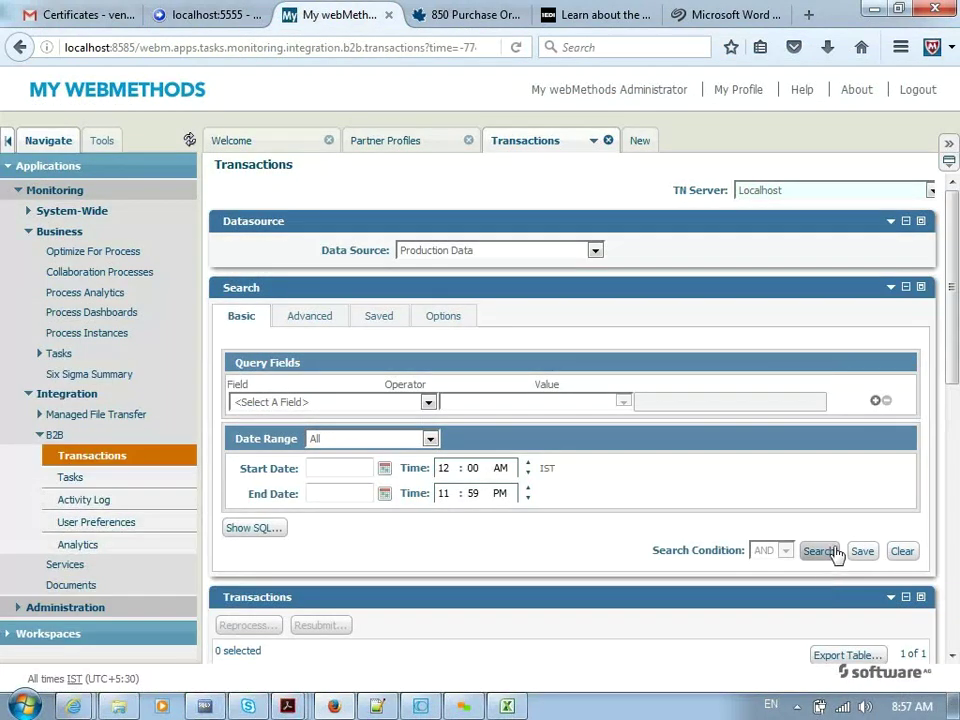
pyautogui.click(819, 551)
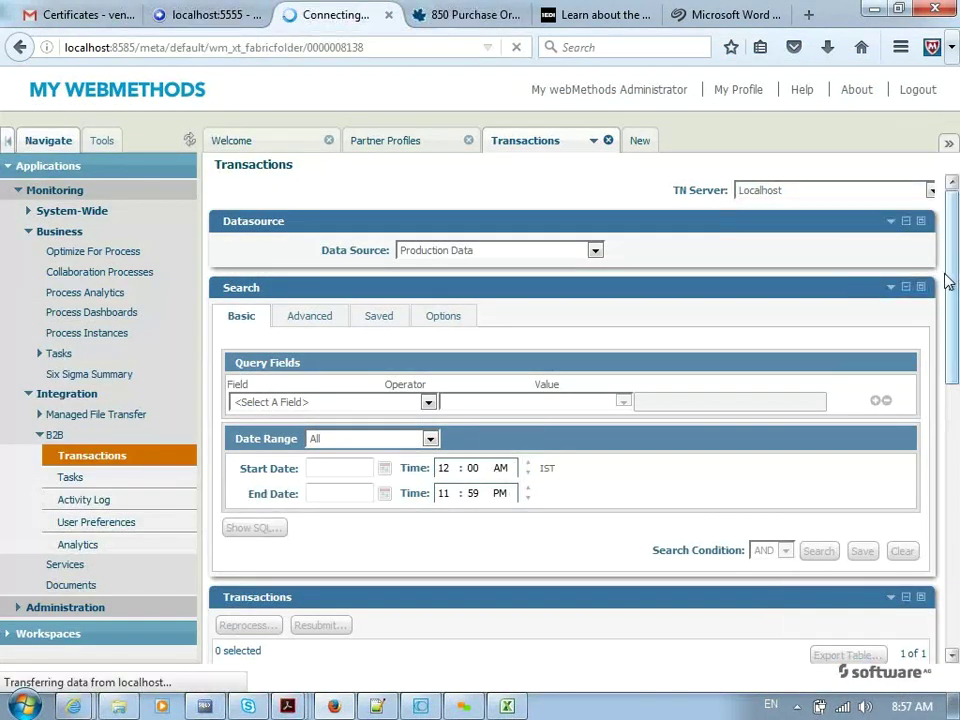
pyautogui.moveTo(951, 284); pyautogui.dragTo(957, 452)
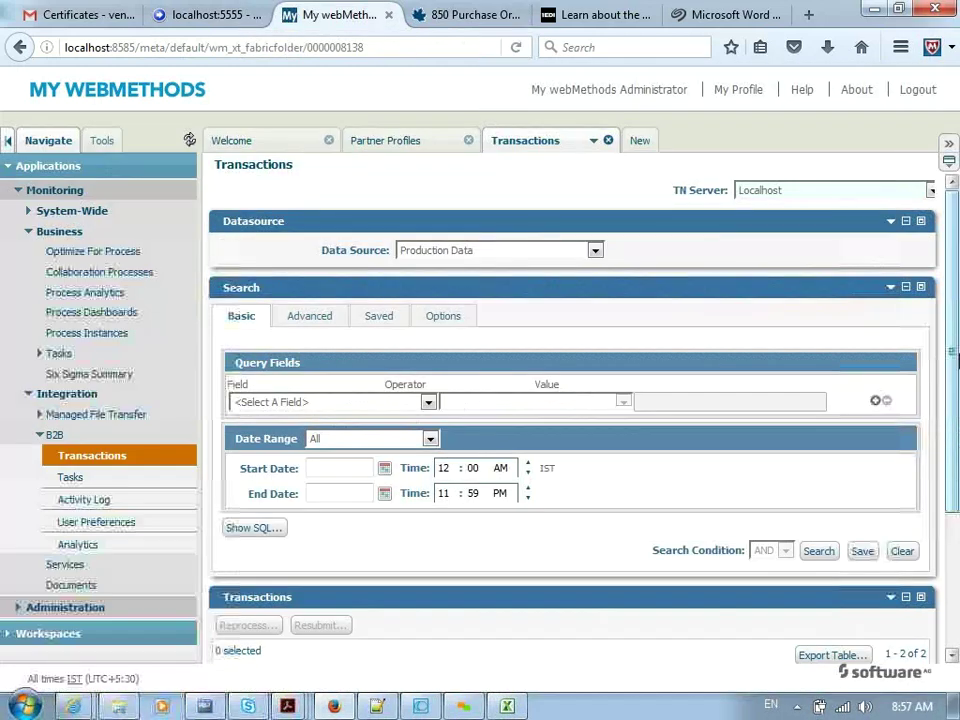
pyautogui.moveTo(957, 362); pyautogui.dragTo(949, 510)
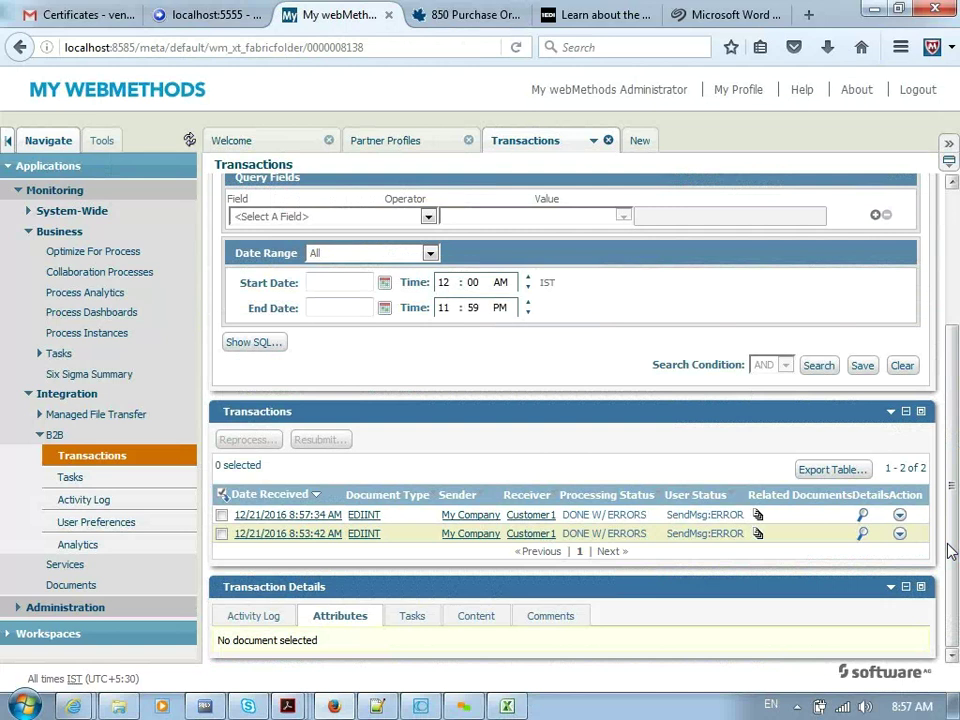
# Step: Review the 8:53:42 transaction's Activity Log and Attributes
pyautogui.click(863, 535)
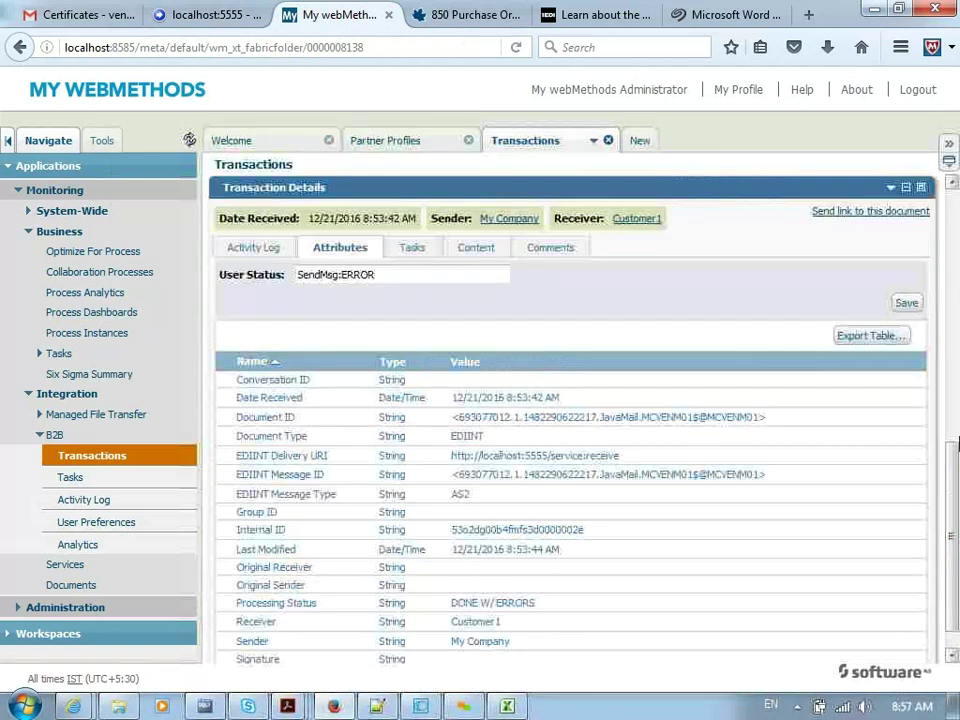
pyautogui.moveTo(955, 540)
pyautogui.mouseDown()
pyautogui.moveTo(955, 470)
pyautogui.moveTo(944, 630)
pyautogui.mouseUp()
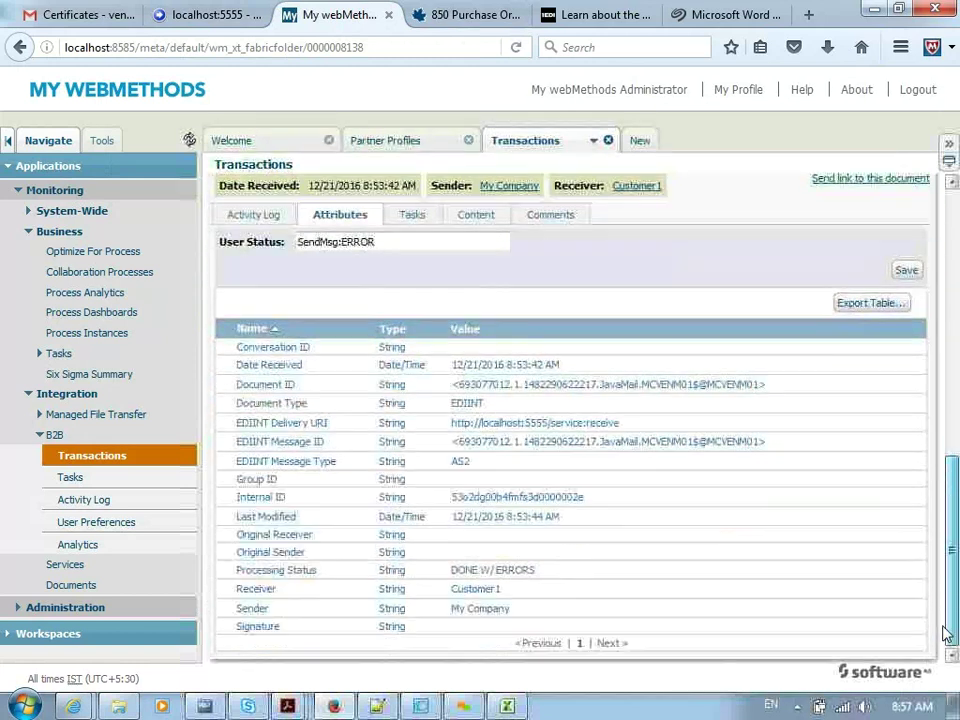
pyautogui.click(245, 215)
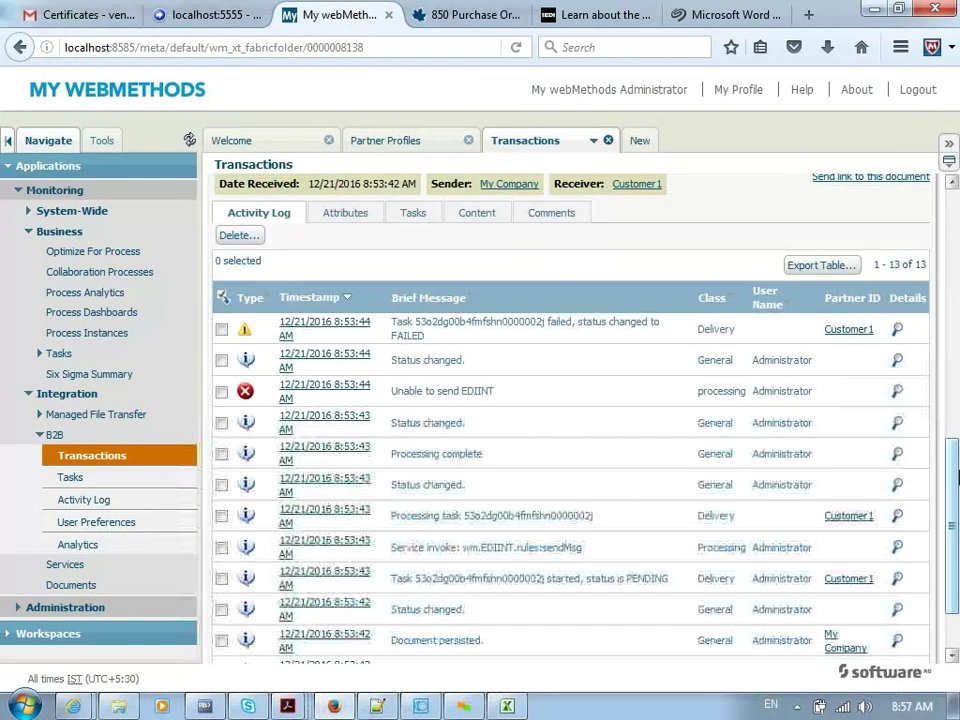
pyautogui.moveTo(957, 478); pyautogui.dragTo(957, 540)
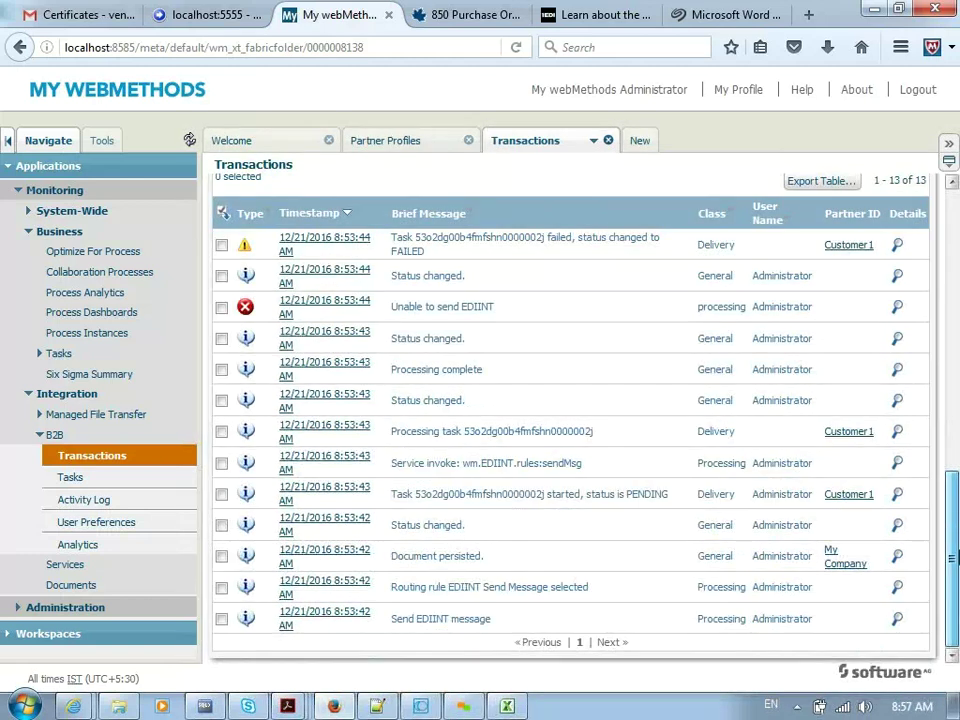
pyautogui.scroll(5, 940, 421)
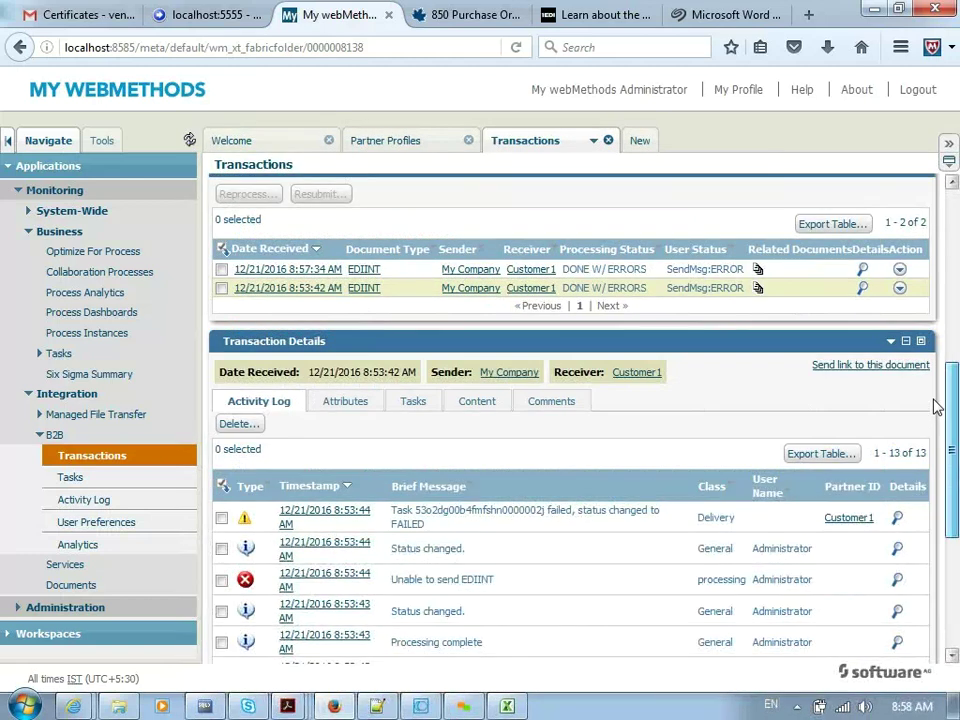
pyautogui.scroll(3, 930, 378)
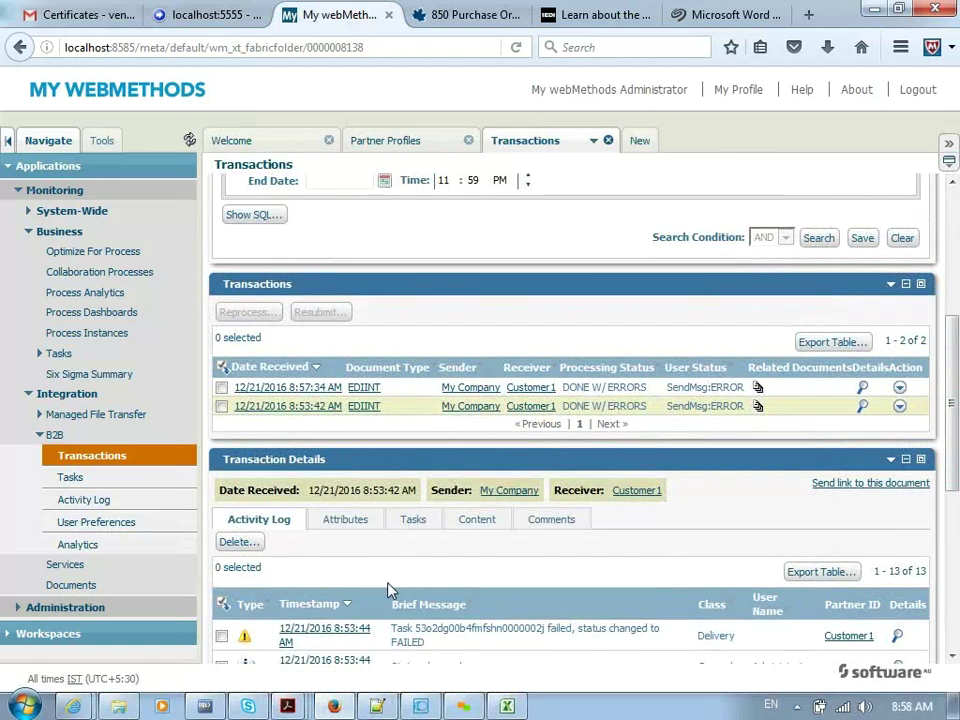
pyautogui.click(352, 522)
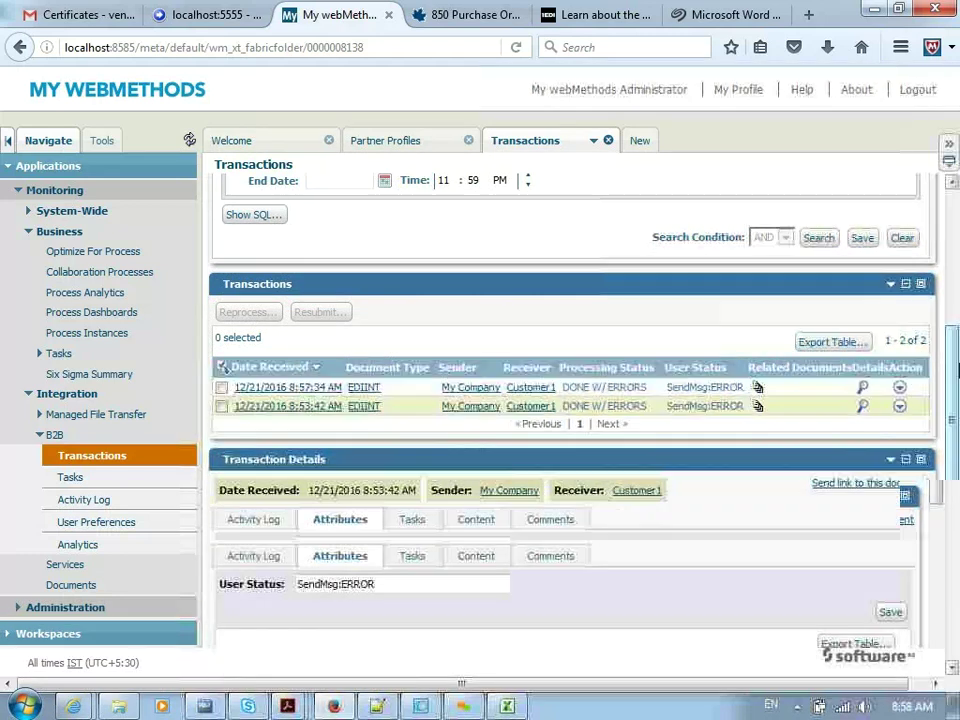
pyautogui.scroll(-5, 951, 422)
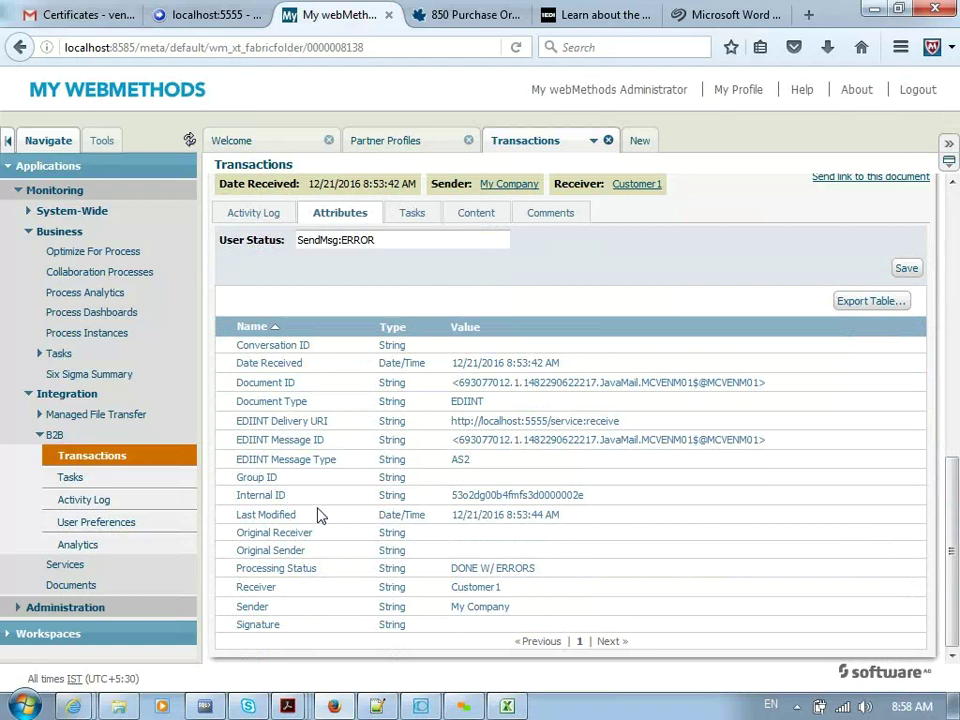
pyautogui.click(492, 218)
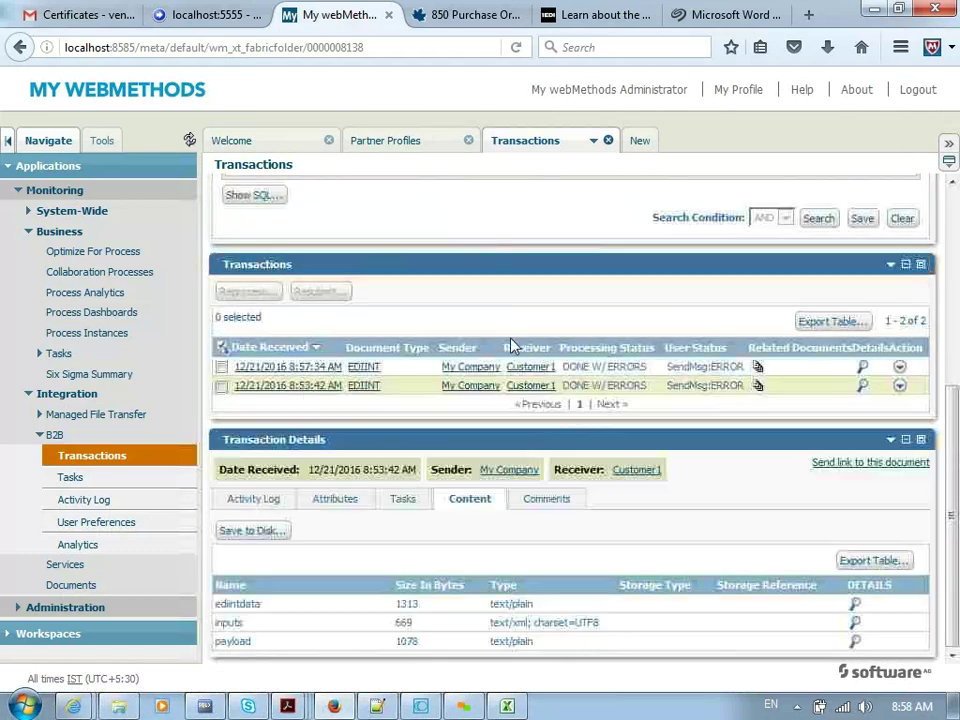
pyautogui.doubleClick(229, 640)
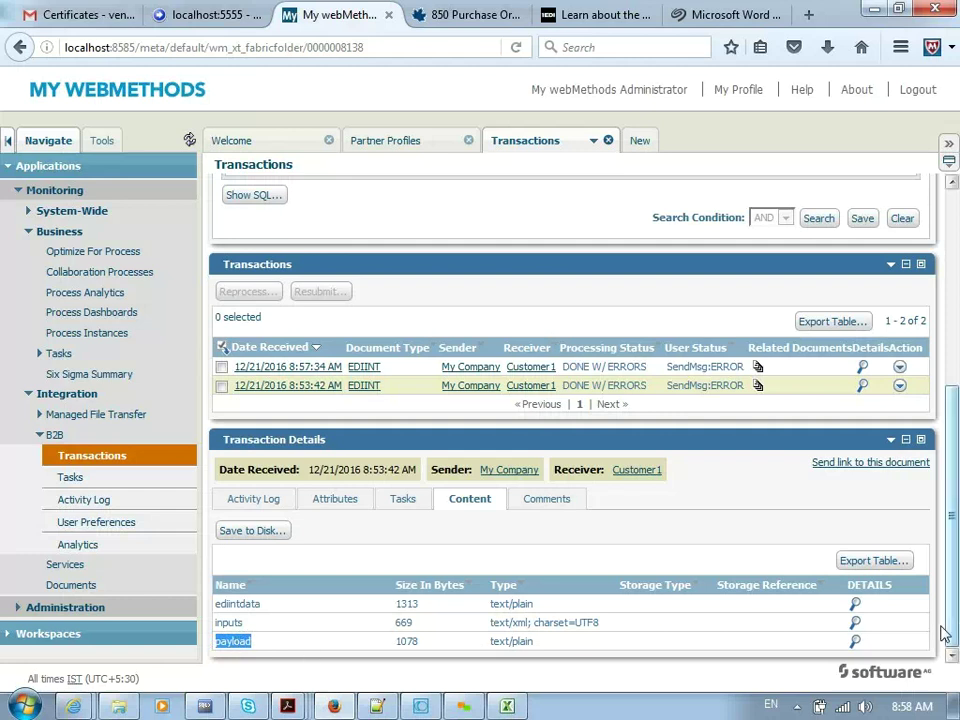
pyautogui.click(855, 640)
pyautogui.moveTo(952, 438); pyautogui.dragTo(947, 575)
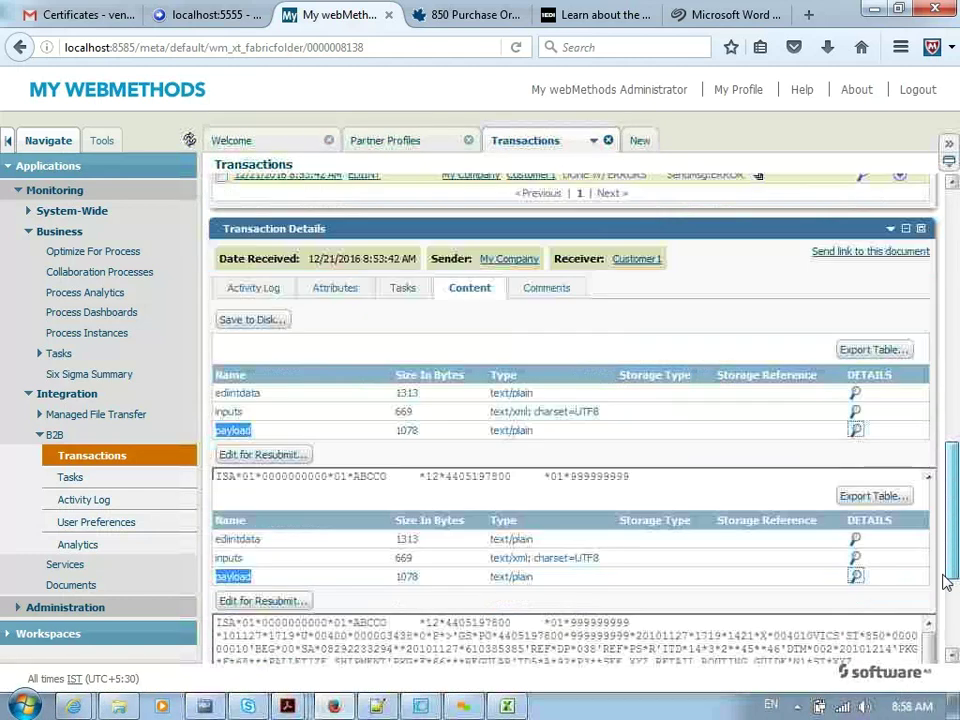
pyautogui.moveTo(925, 521)
pyautogui.mouseDown()
pyautogui.moveTo(923, 544)
pyautogui.moveTo(930, 511)
pyautogui.mouseUp()
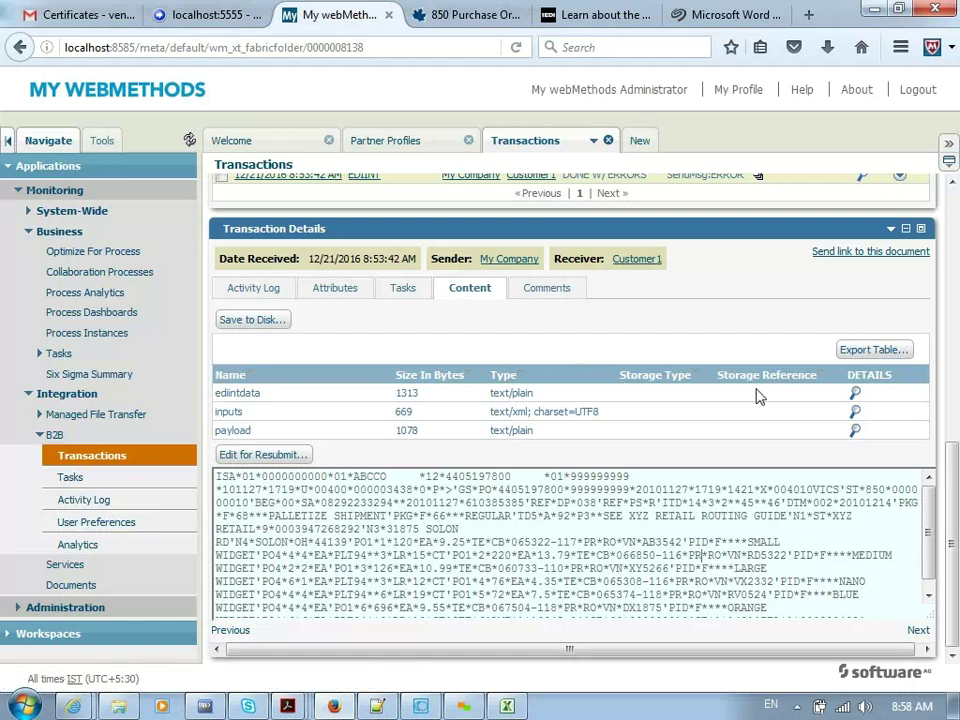
pyautogui.click(855, 393)
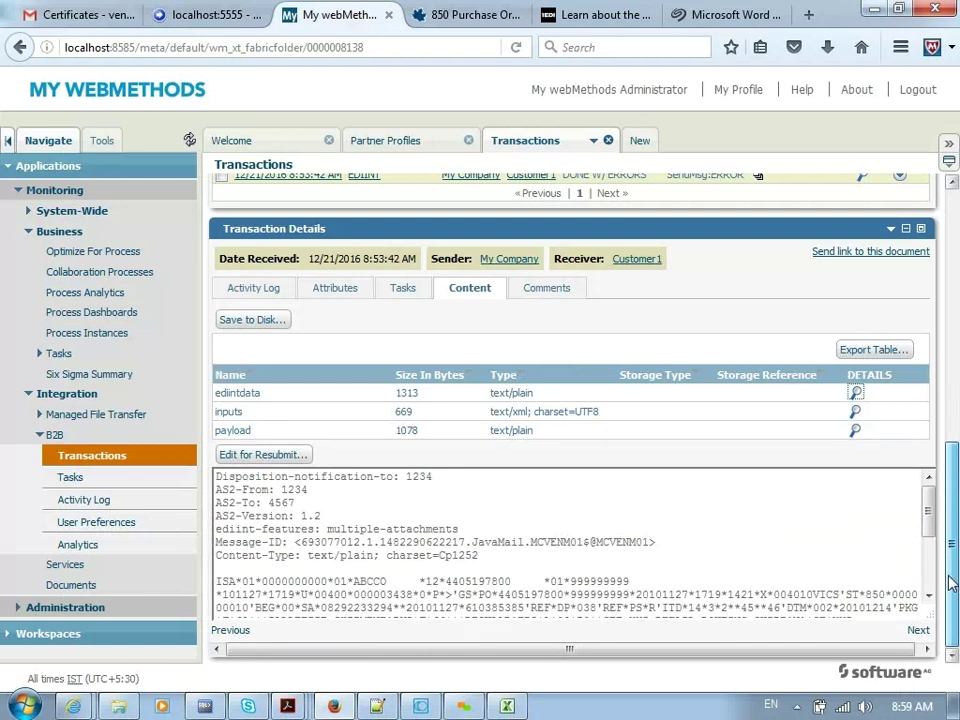
pyautogui.scroll(-3, 926, 514)
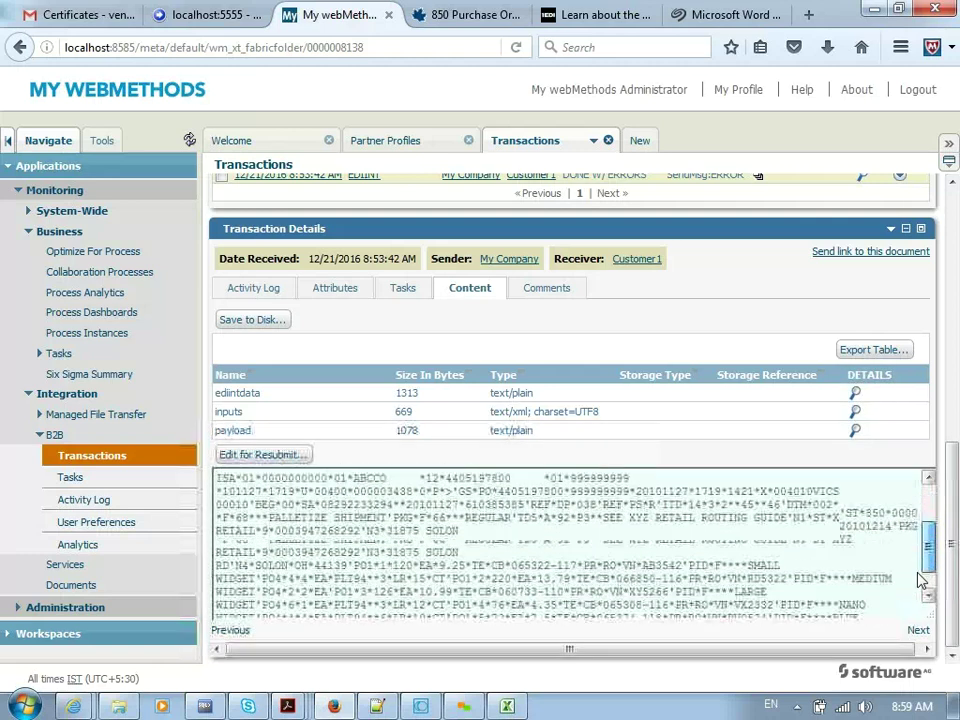
pyautogui.scroll(3, 918, 560)
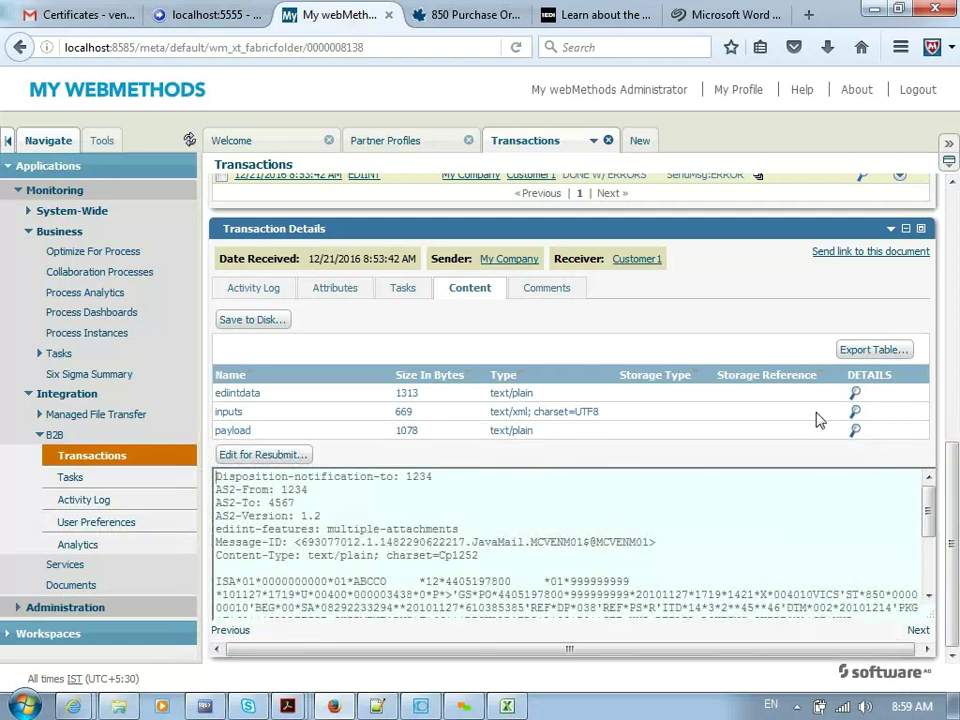
pyautogui.click(856, 411)
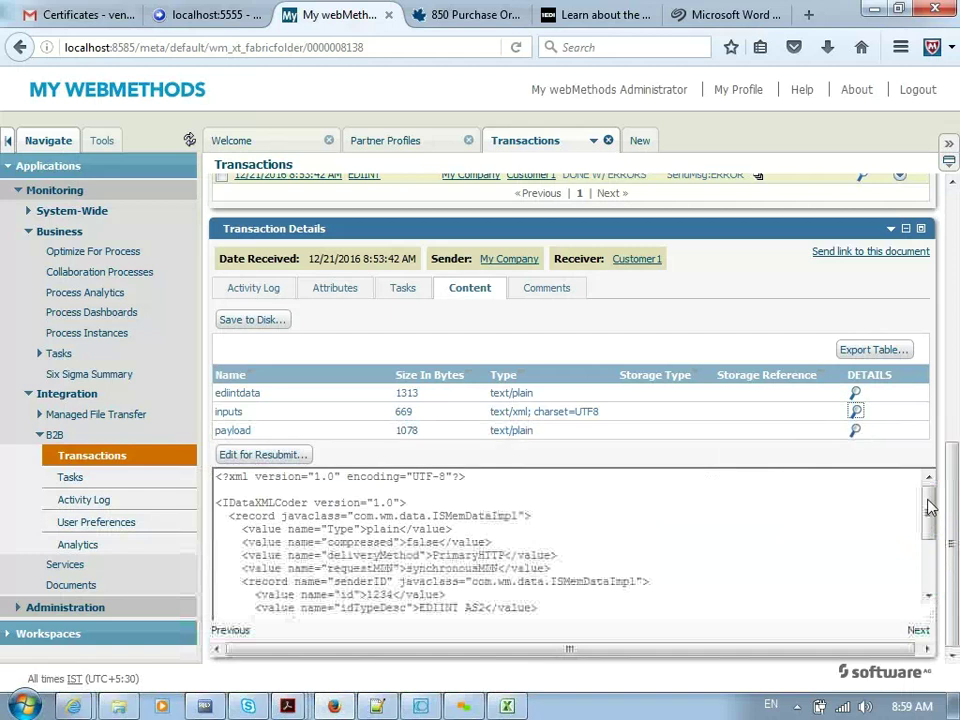
pyautogui.click(915, 487)
pyautogui.keyDown('shift'); pyautogui.click(911, 521); pyautogui.keyUp('shift')
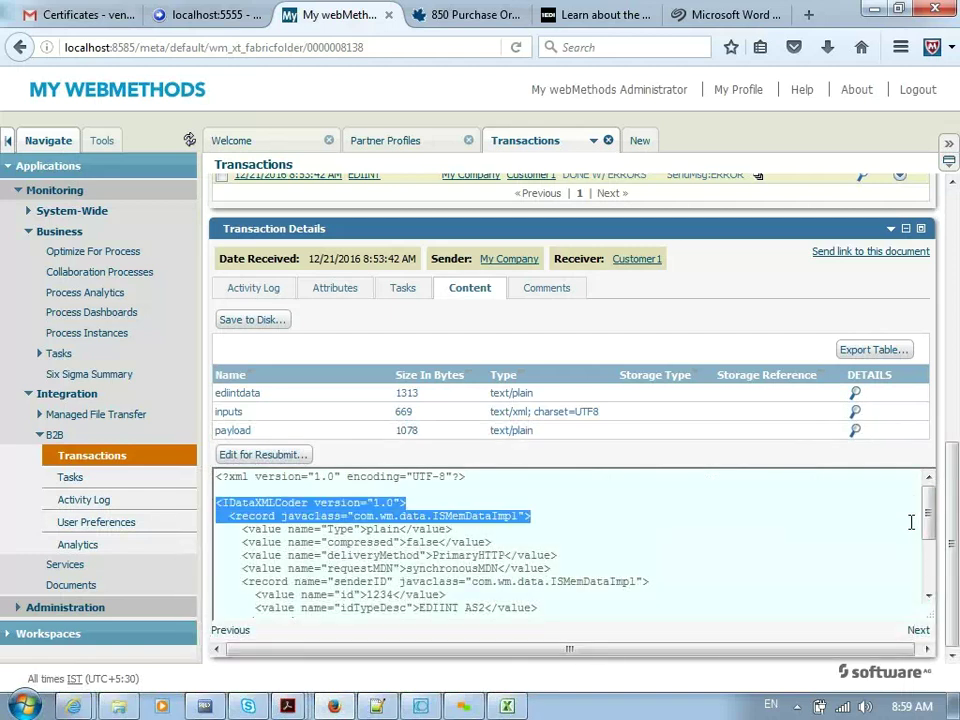
pyautogui.moveTo(929, 514); pyautogui.dragTo(935, 463)
pyautogui.click(954, 214)
pyautogui.moveTo(955, 258); pyautogui.dragTo(957, 398)
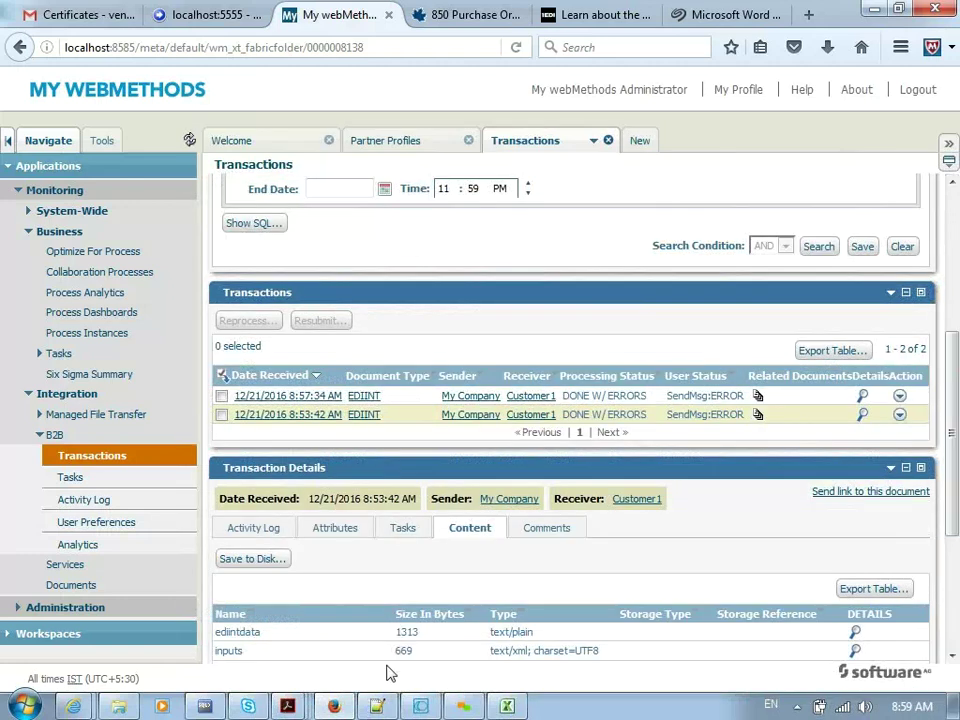
pyautogui.click(420, 706)
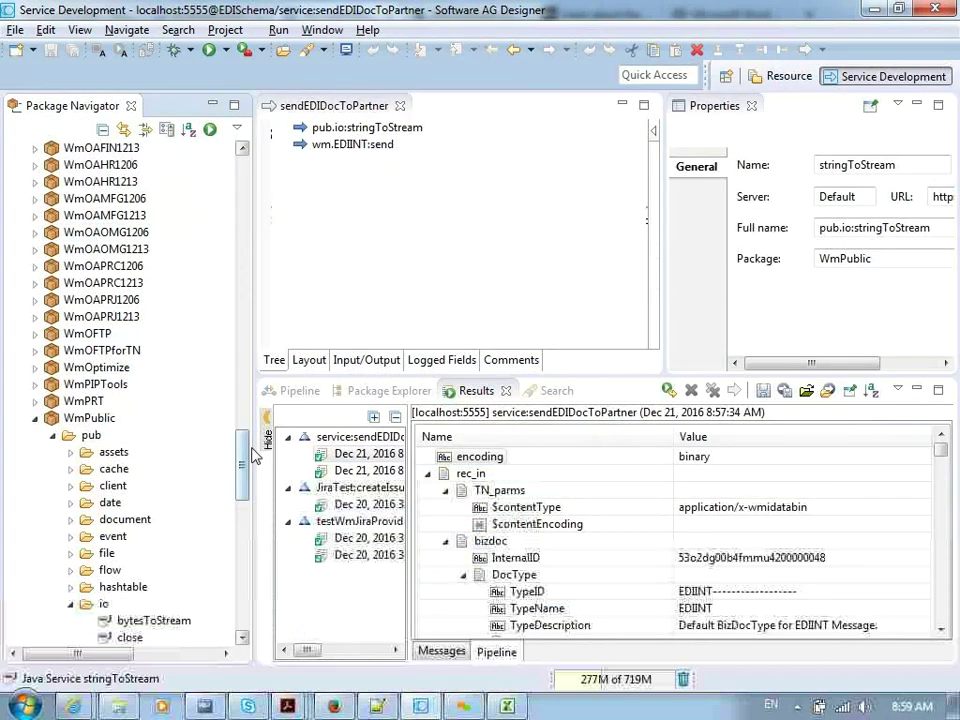
pyautogui.moveTo(240, 467); pyautogui.dragTo(246, 172)
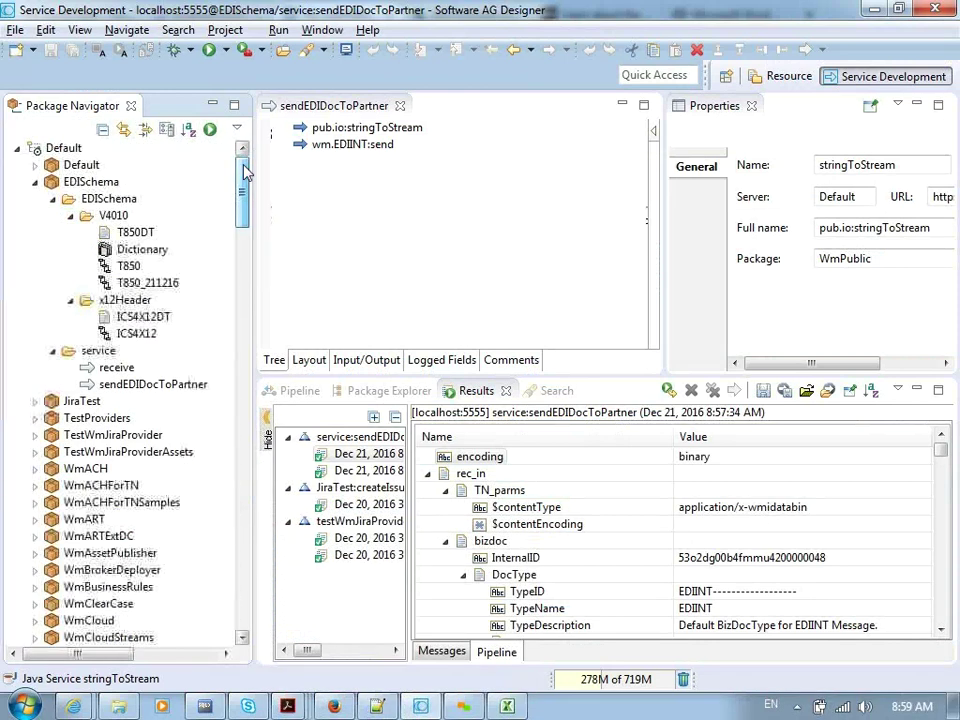
pyautogui.click(114, 367)
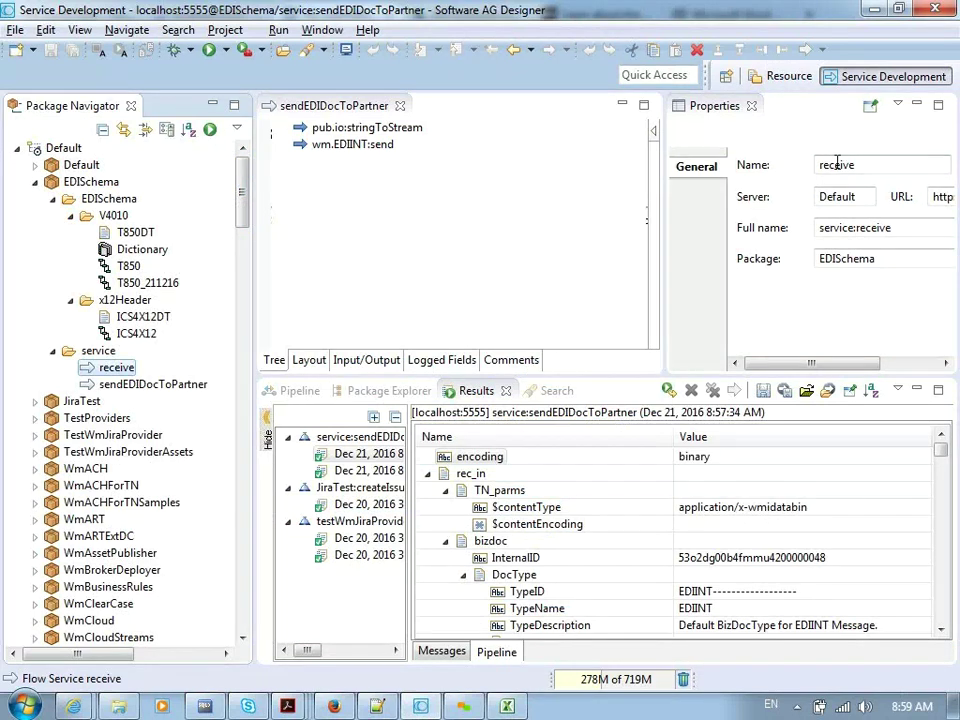
pyautogui.moveTo(816, 363); pyautogui.dragTo(873, 363)
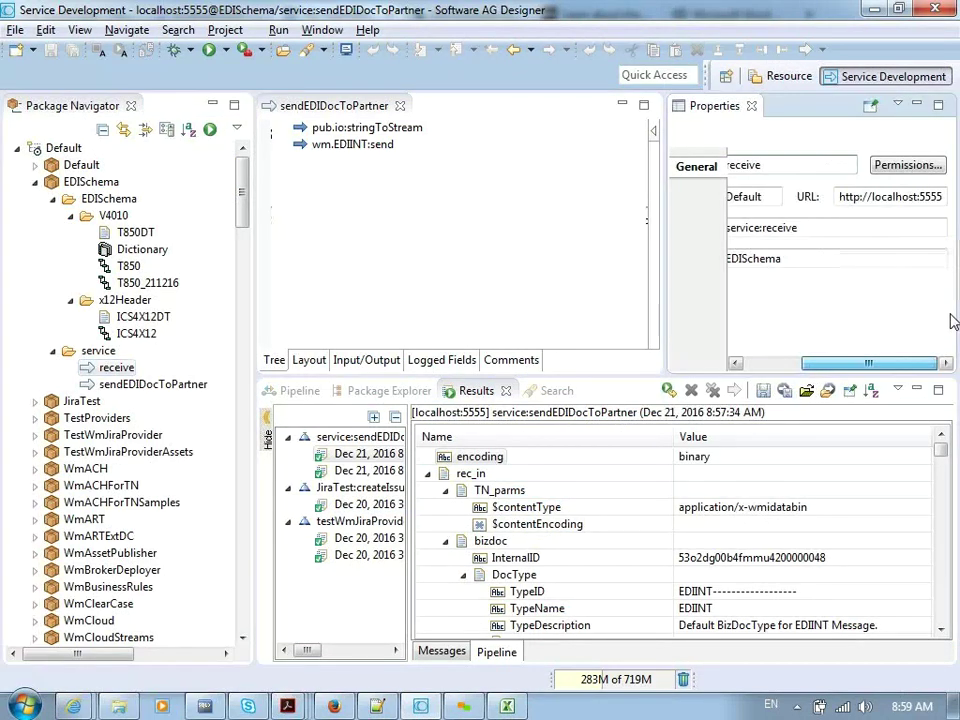
pyautogui.click(920, 168)
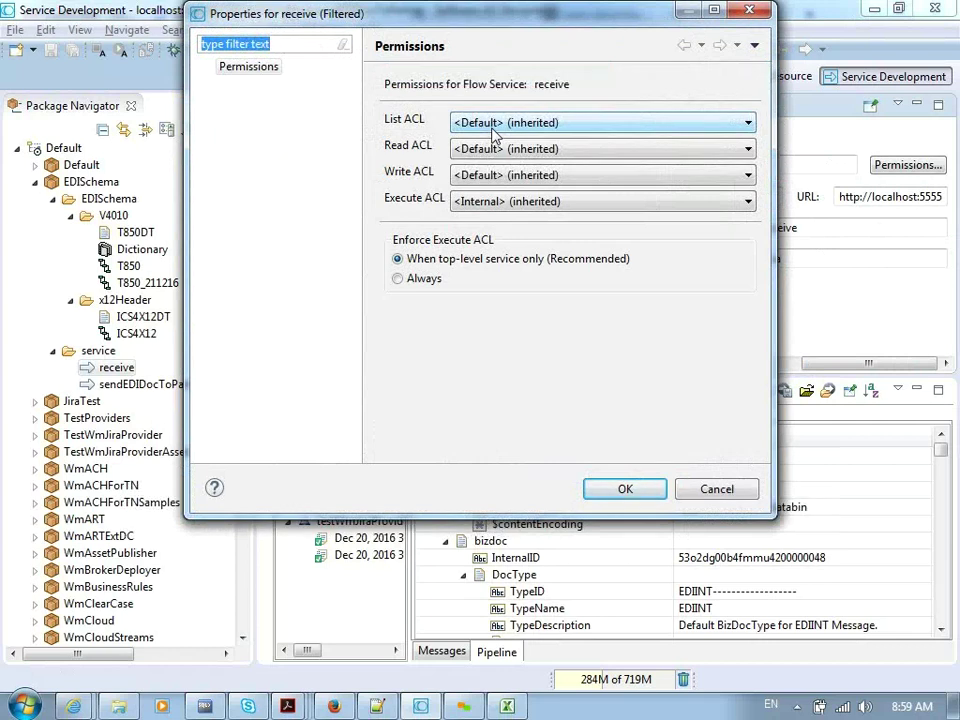
pyautogui.click(494, 128)
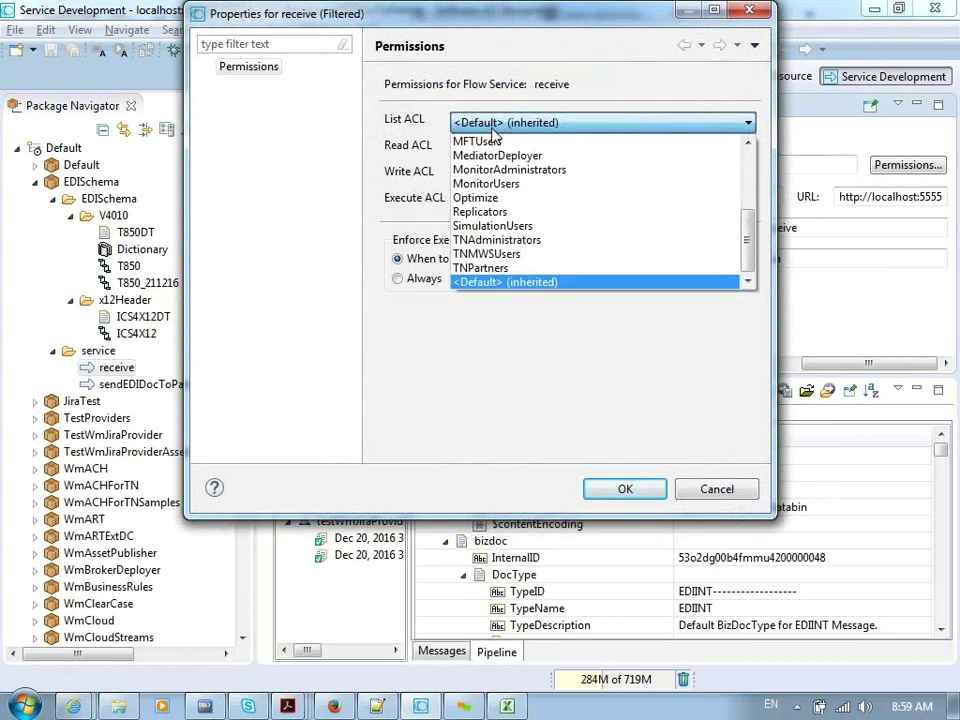
pyautogui.click(492, 131)
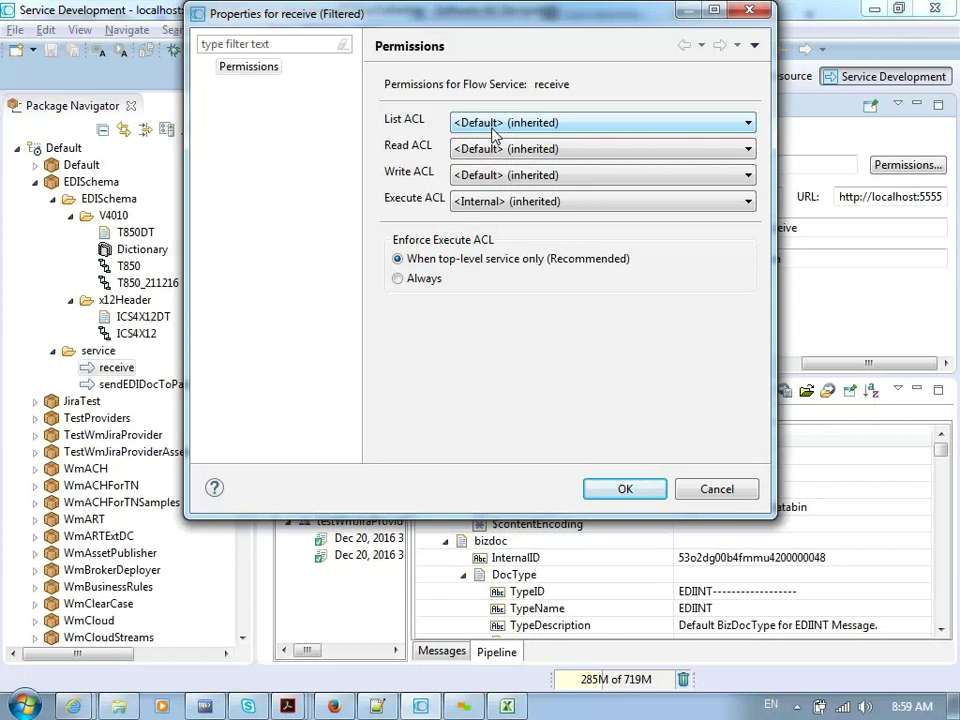
pyautogui.click(619, 495)
# Step: Open the localhost:5555 Integration Server's Server log and scroll through its newest entries
pyautogui.click(338, 707)
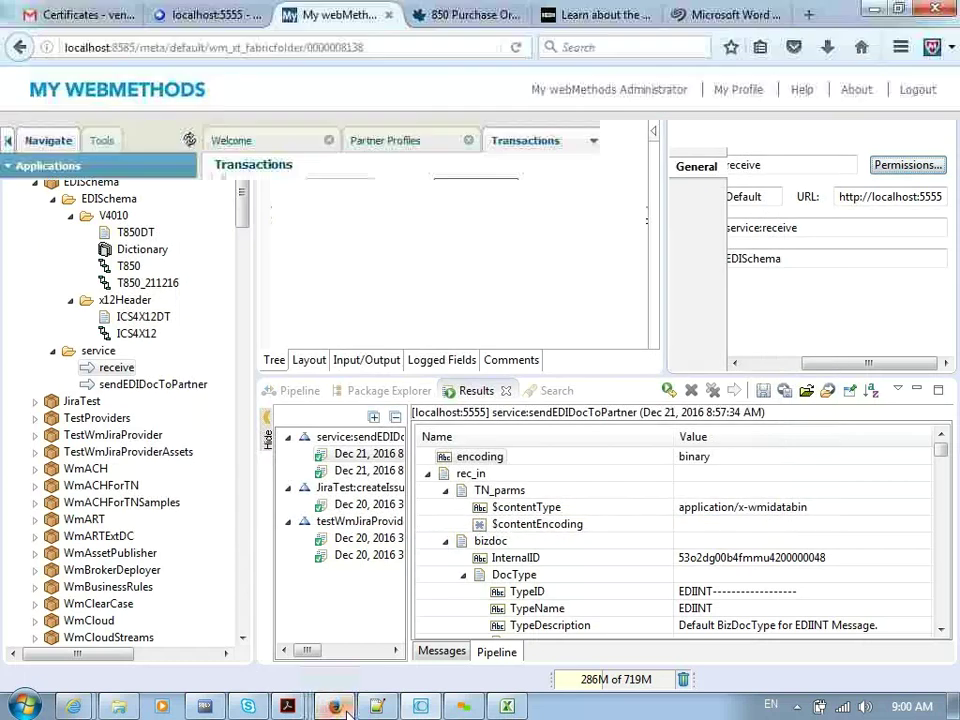
pyautogui.click(205, 14)
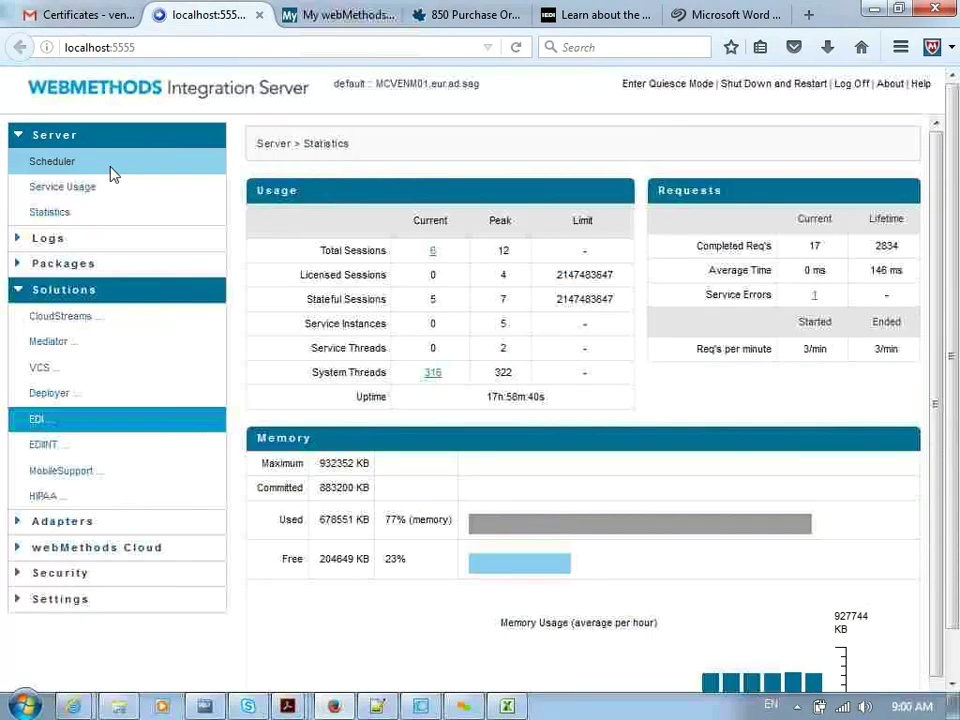
pyautogui.click(72, 240)
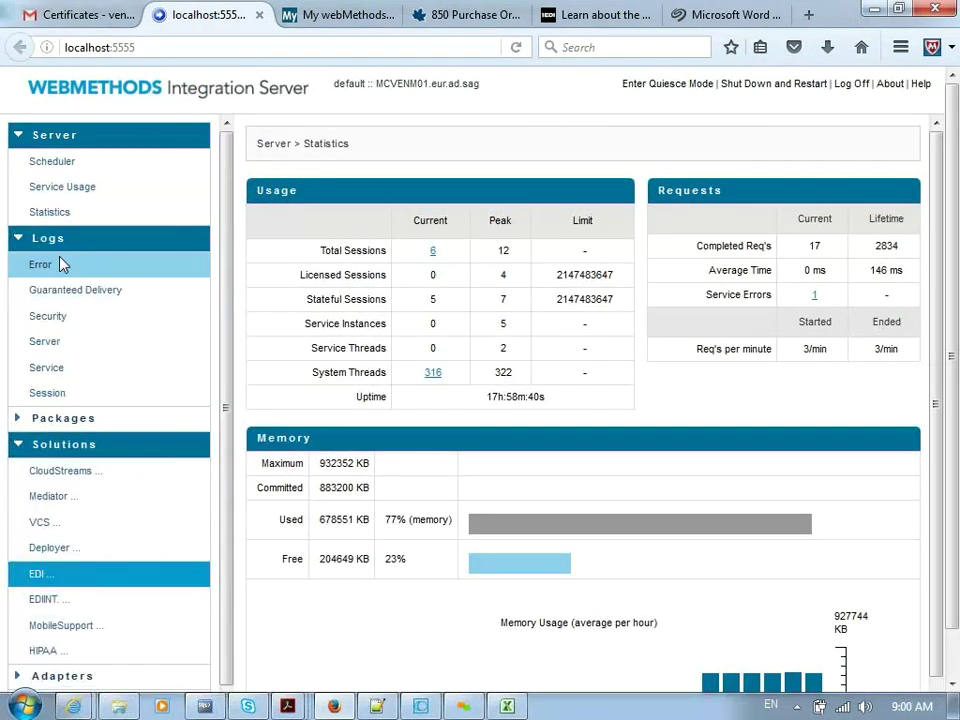
pyautogui.click(58, 350)
pyautogui.click(432, 400)
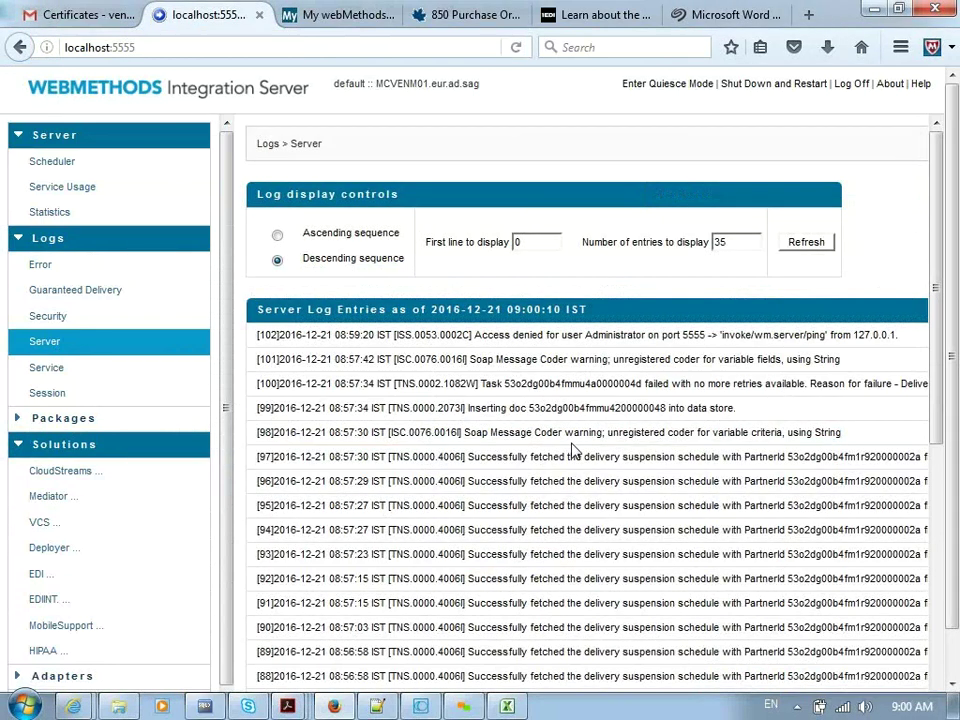
pyautogui.scroll(-5, 640, 455)
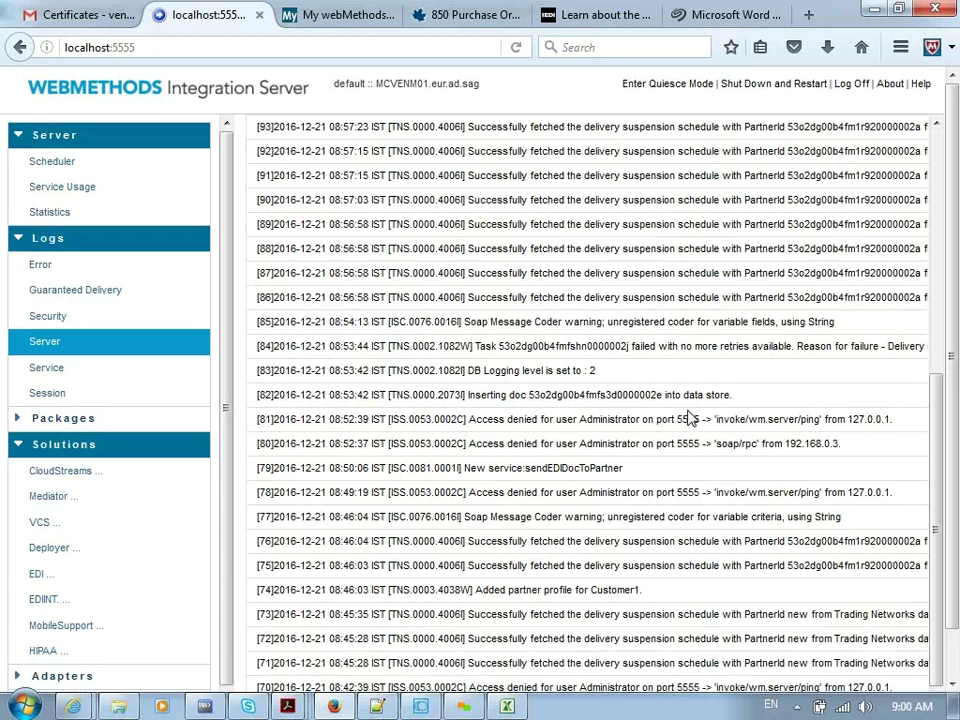
pyautogui.scroll(-1, 685, 419)
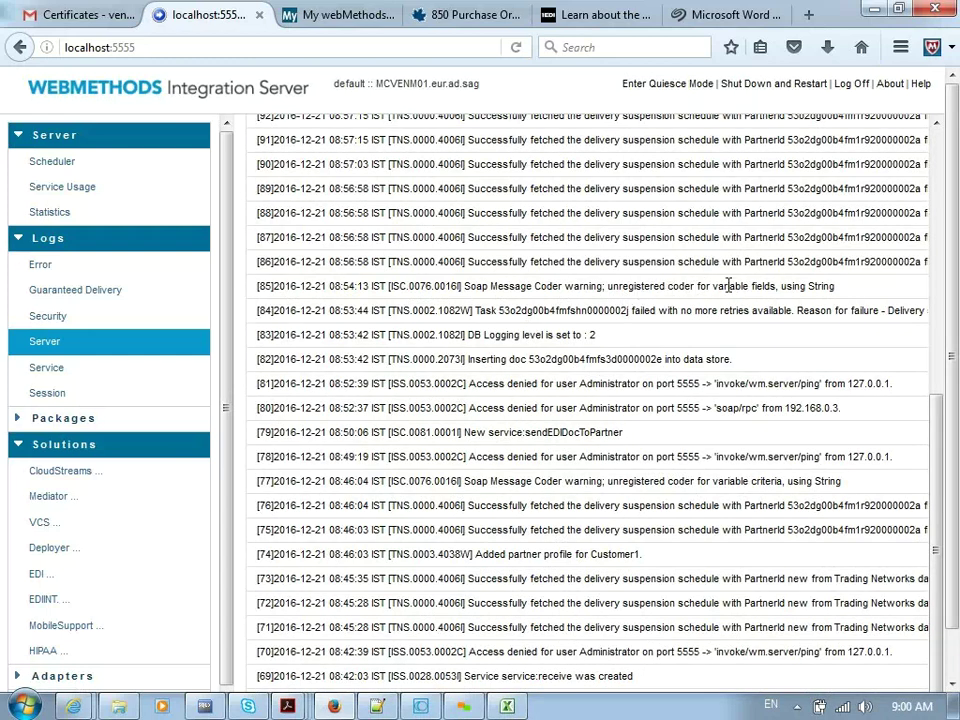
pyautogui.scroll(5, 728, 284)
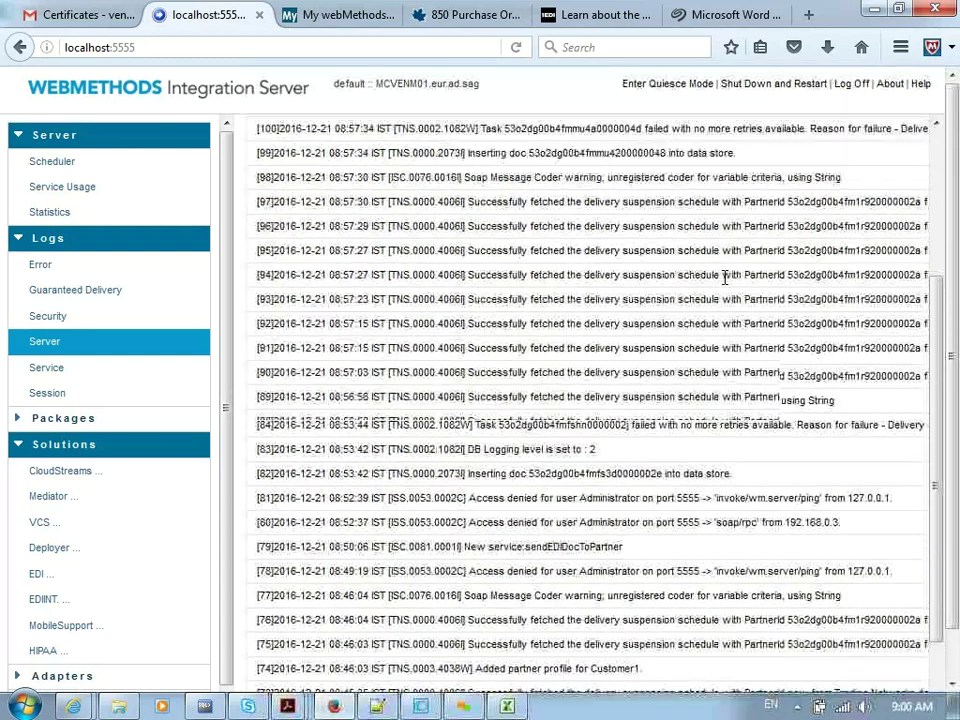
pyautogui.scroll(5, 722, 277)
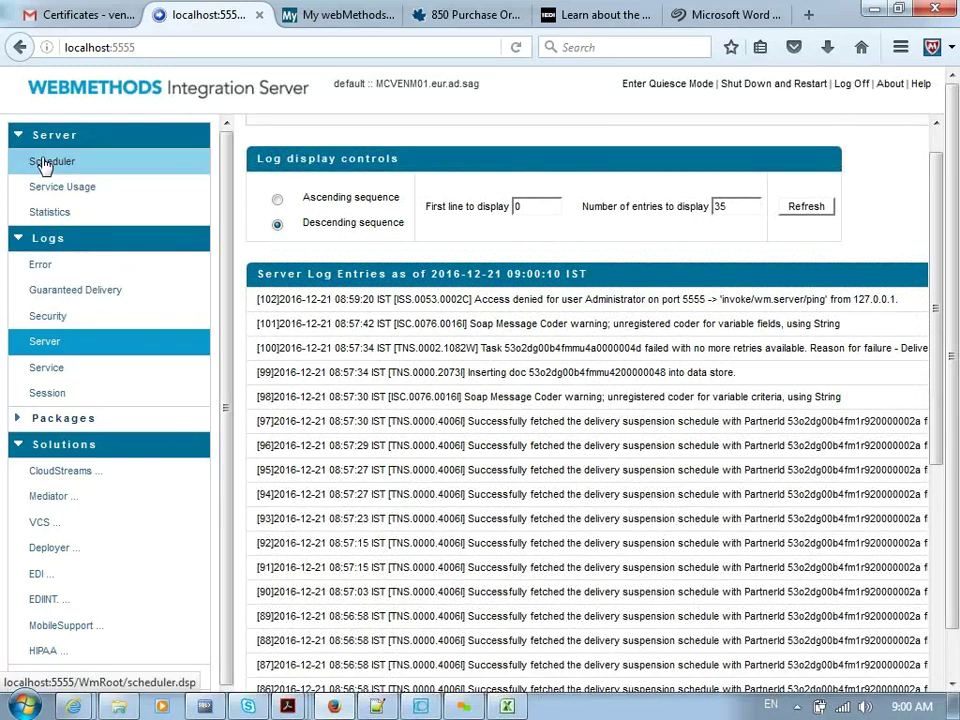
# Step: Open the Integration Server error log and scroll across to read the Access Denied exception
pyautogui.click(58, 264)
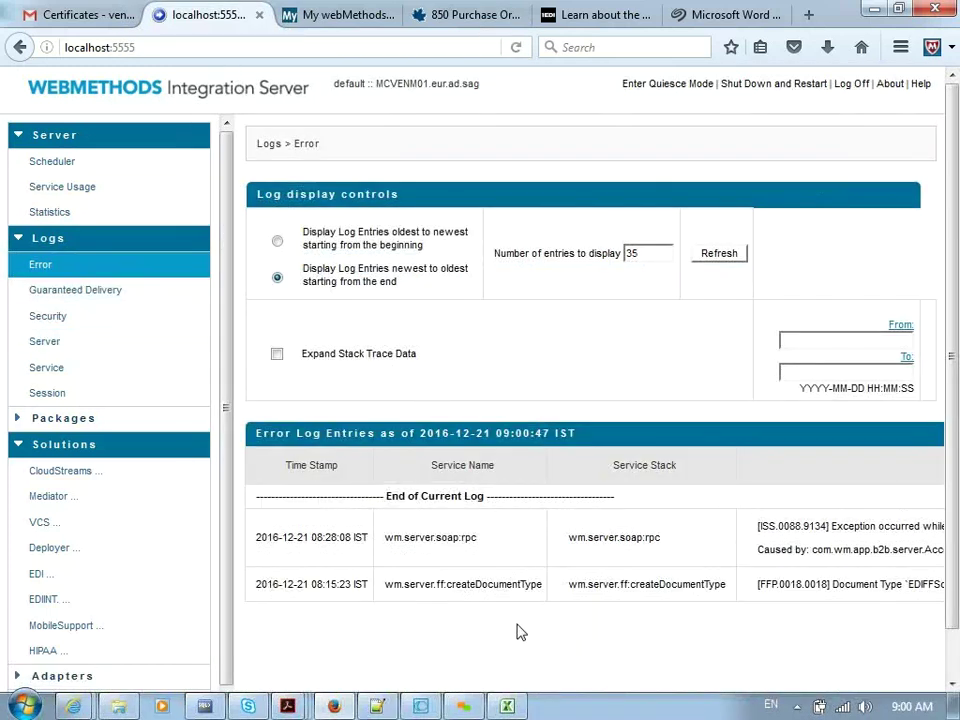
pyautogui.hscroll(8, 503, 675)
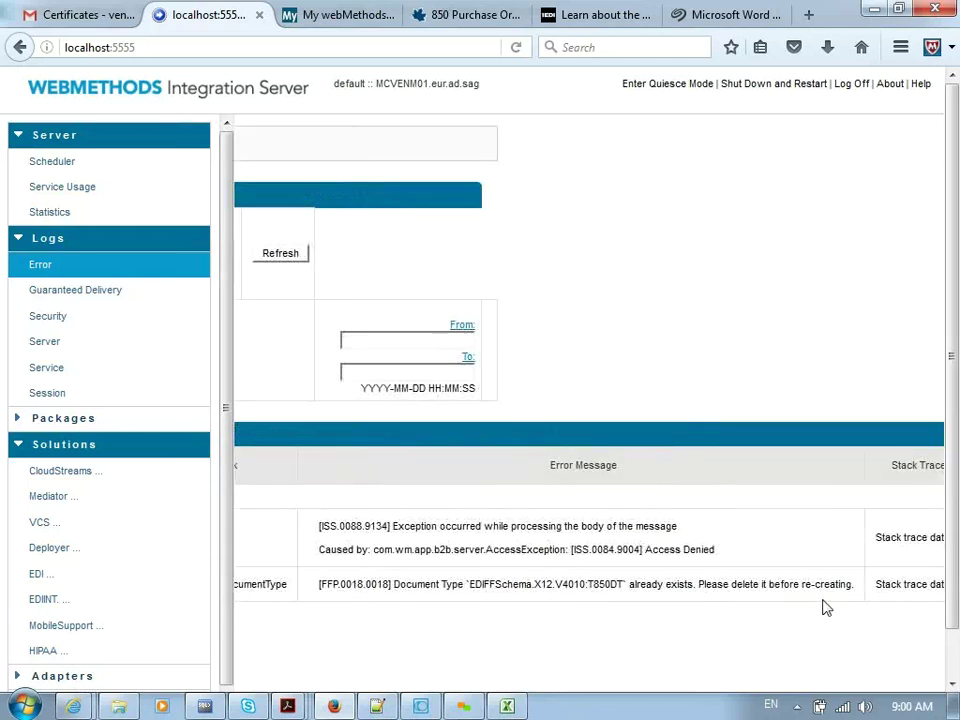
pyautogui.hscroll(-8, 675, 604)
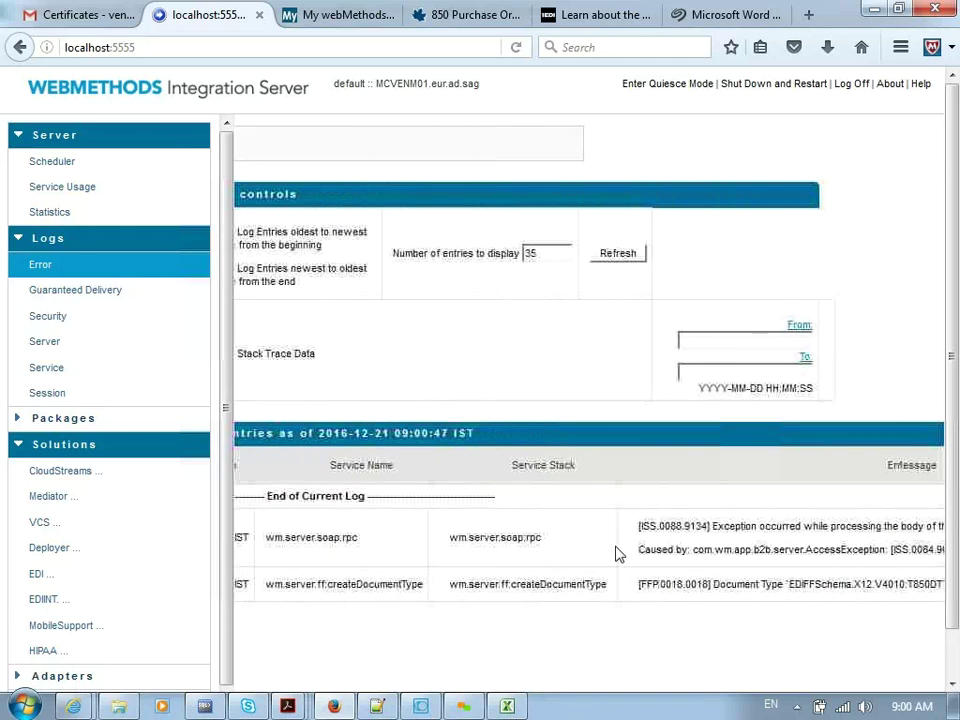
pyautogui.click(420, 708)
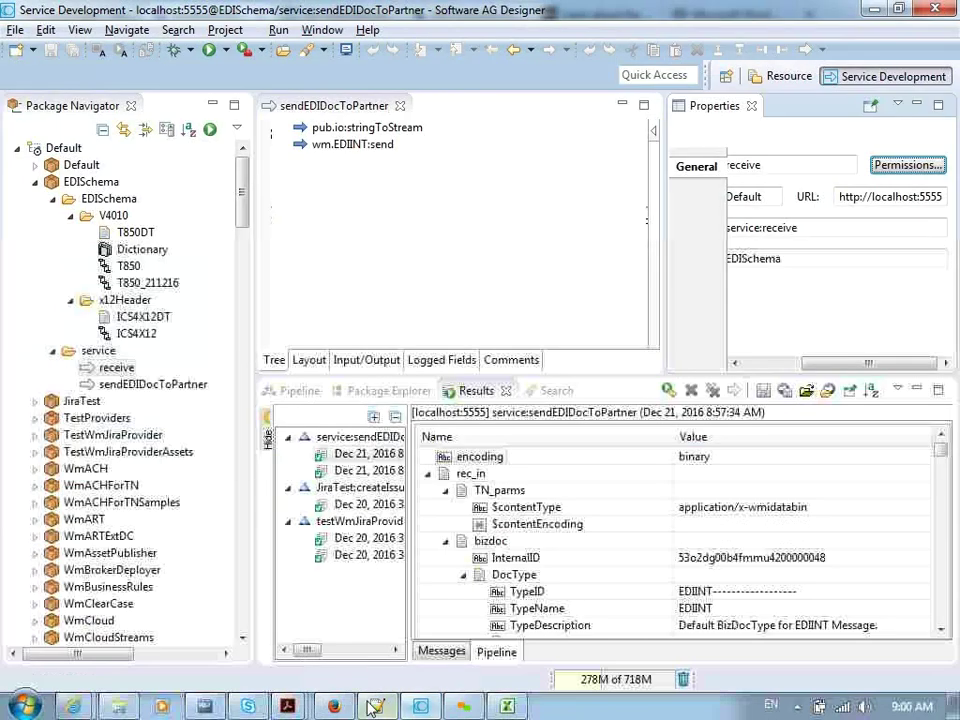
pyautogui.click(334, 706)
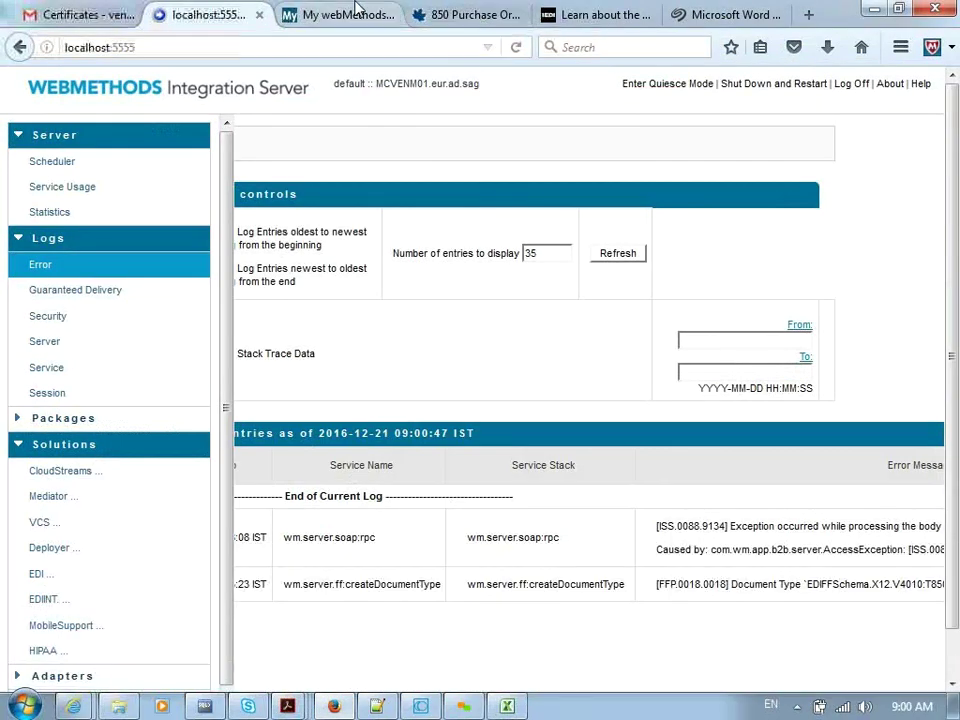
# Step: Open the activity log of the 8:57:34 AM transaction in My webMethods
pyautogui.click(292, 14)
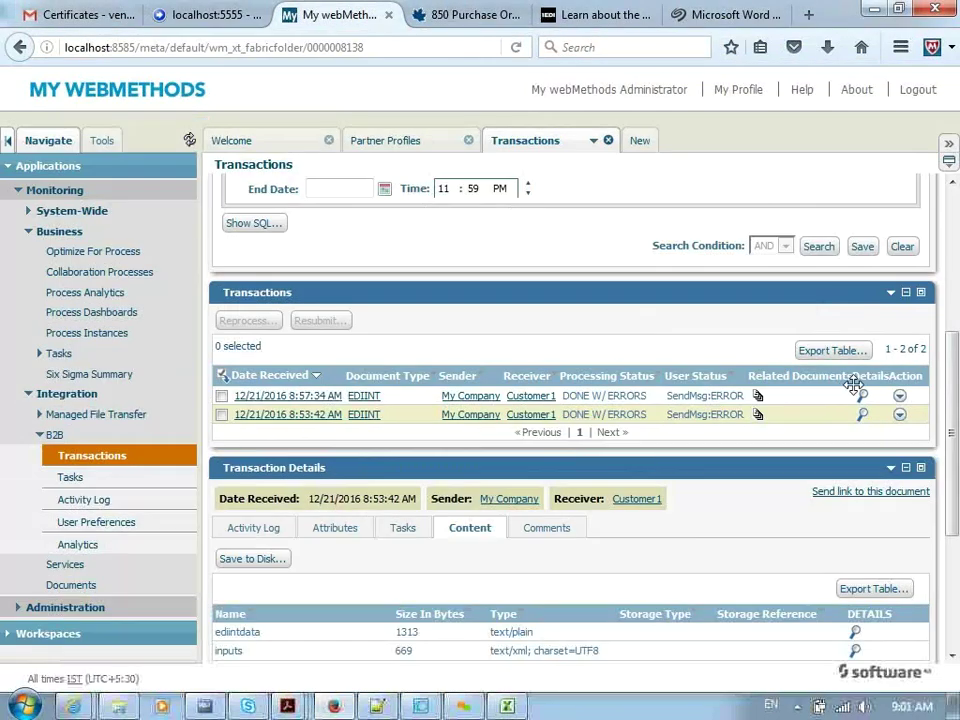
pyautogui.click(861, 396)
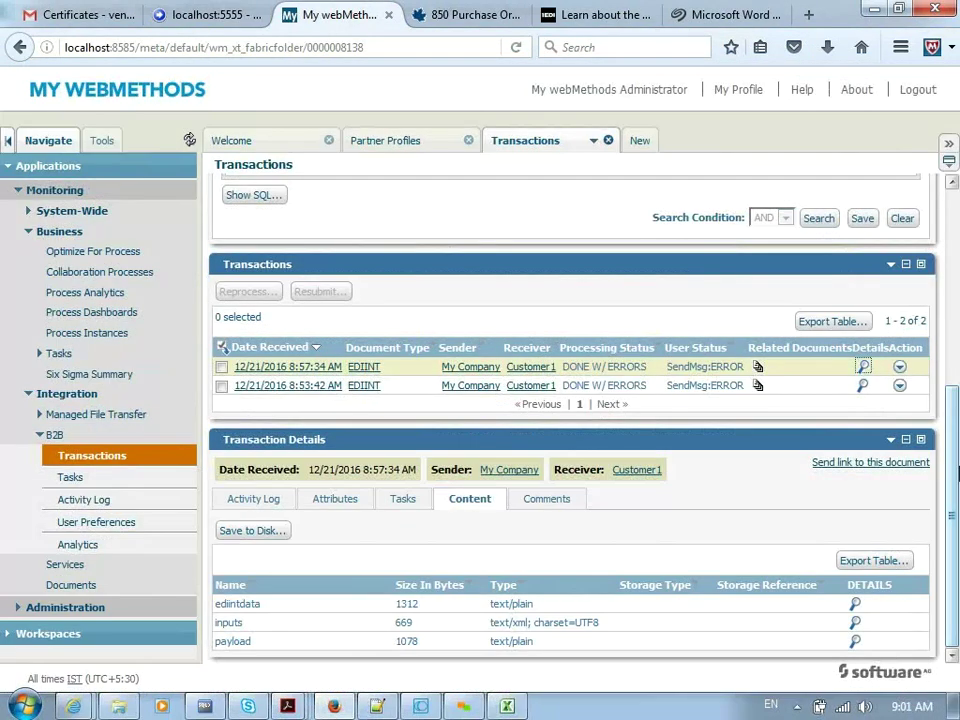
pyautogui.click(272, 500)
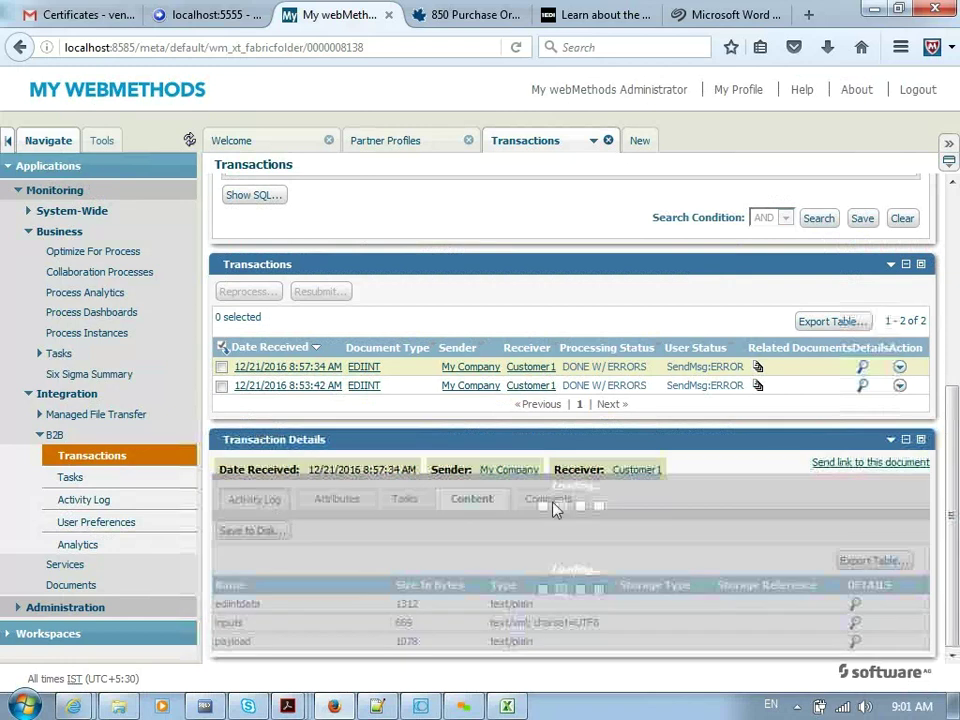
pyautogui.scroll(-3, 508, 455)
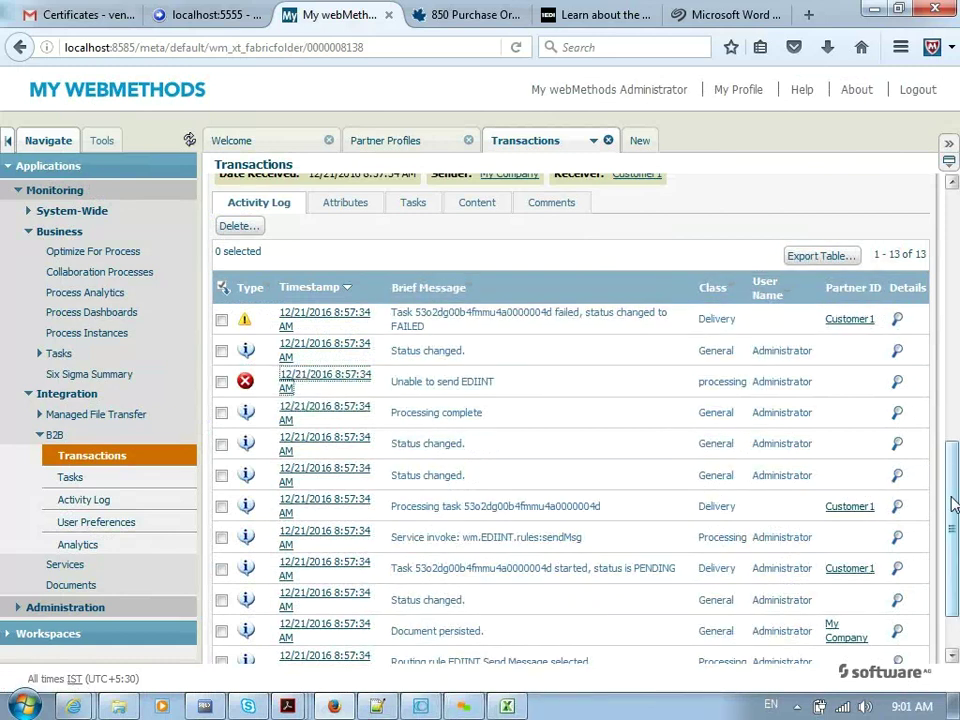
# Step: Review the log entries from Send EDIINT message back to the sendMsg invoke, then return to the error log
pyautogui.click(954, 660)
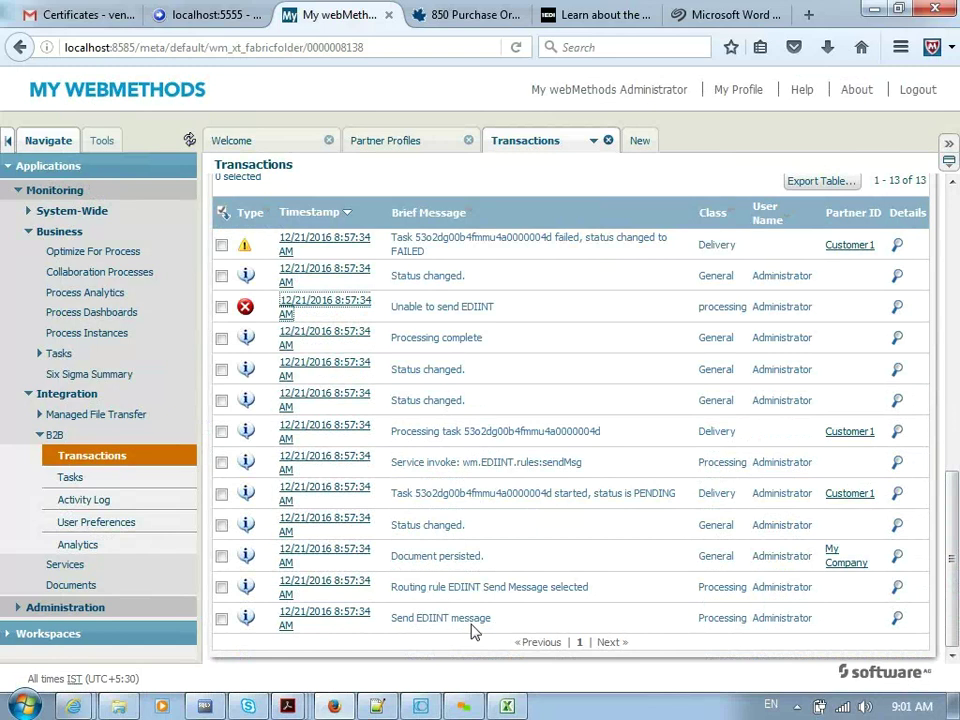
pyautogui.click(316, 622)
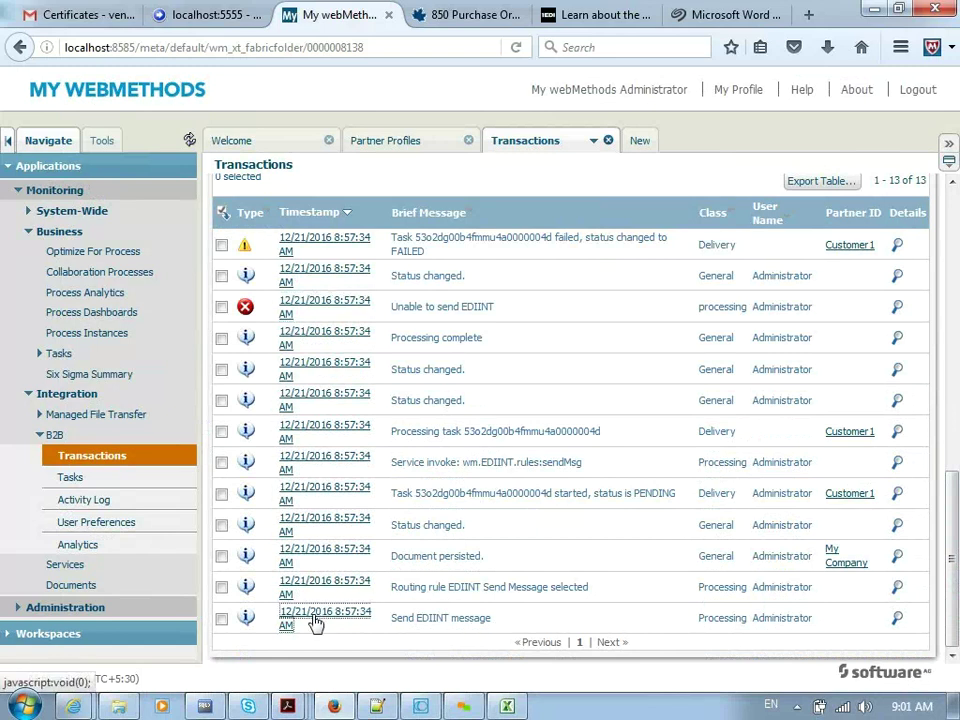
pyautogui.click(318, 588)
pyautogui.click(337, 531)
pyautogui.click(337, 494)
pyautogui.click(343, 456)
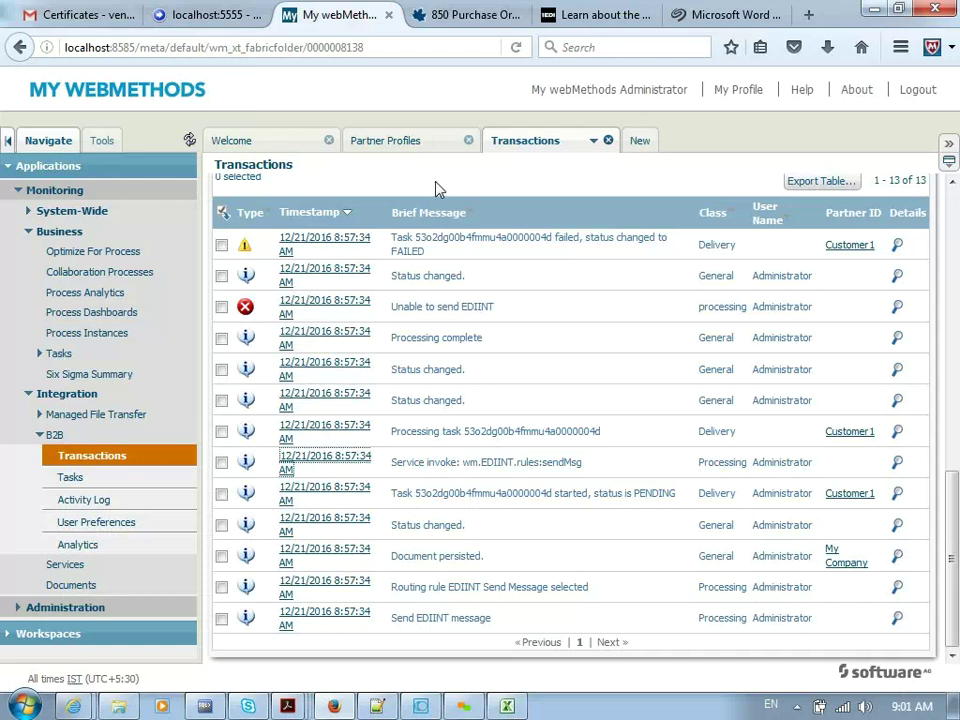
pyautogui.click(178, 14)
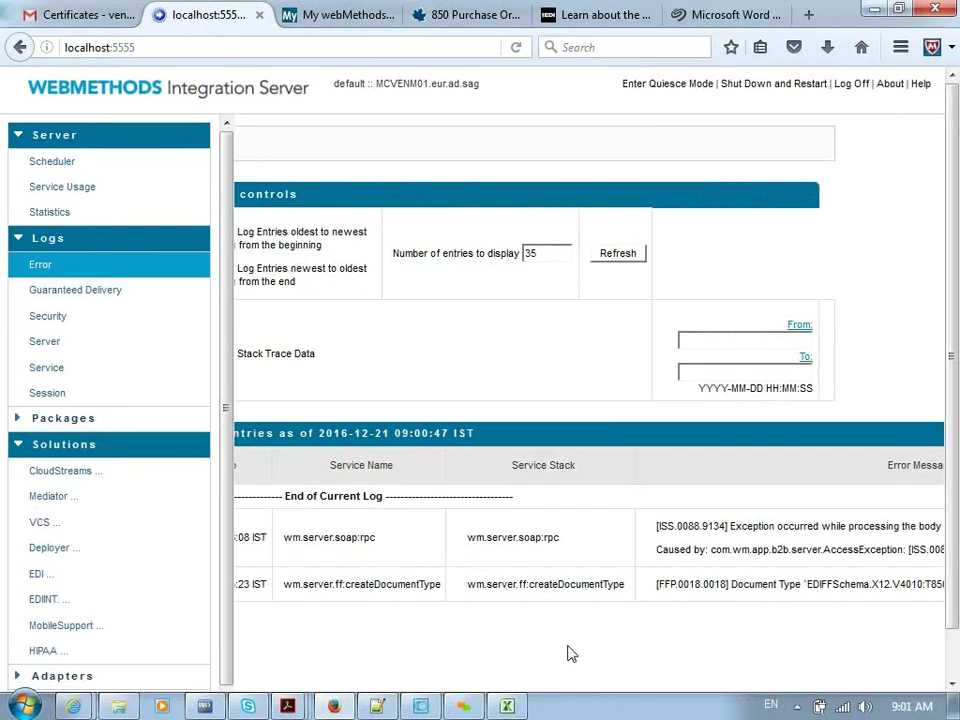
# Step: Show the wm.EDIINT:send step's pipeline in sendEDIDocToPartner, scrolled to the senderID and receiverID inputs
pyautogui.click(421, 706)
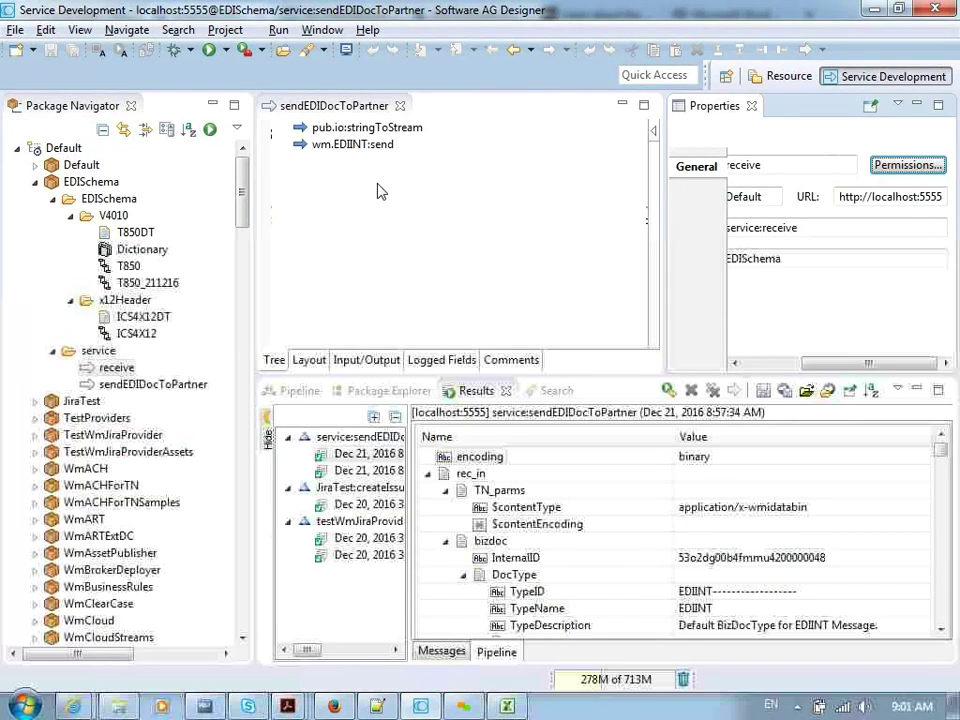
pyautogui.click(365, 148)
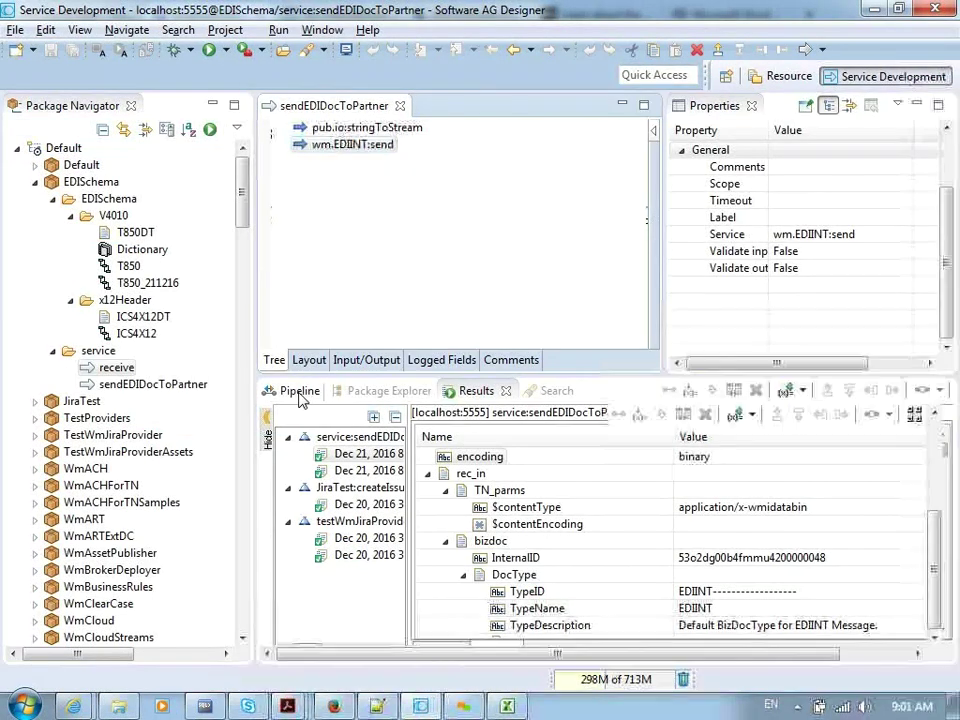
pyautogui.click(295, 391)
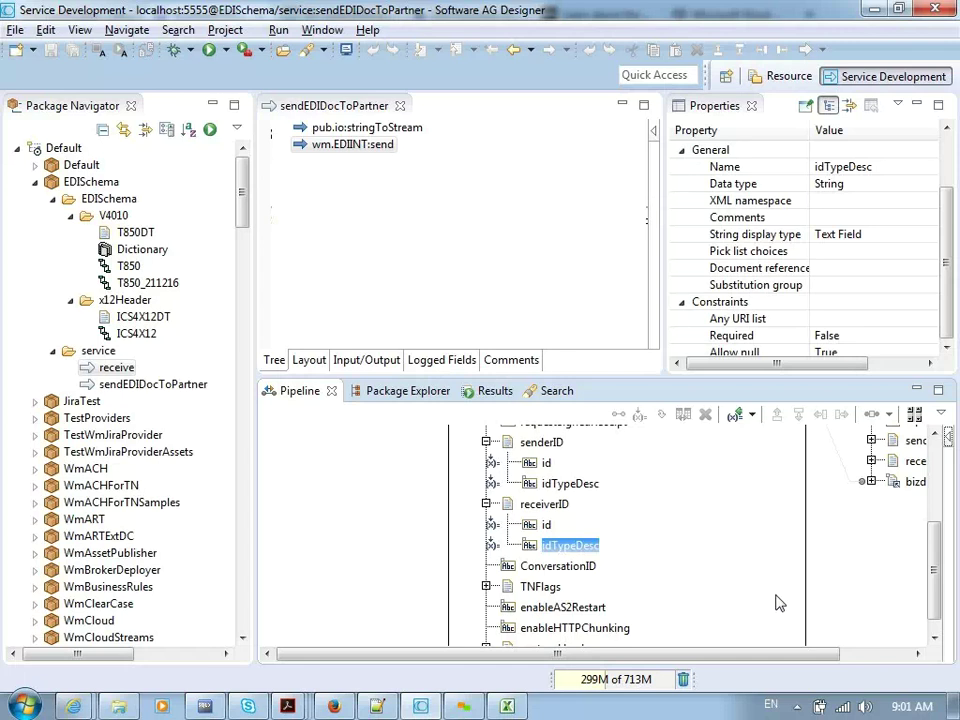
pyautogui.moveTo(936, 611); pyautogui.dragTo(933, 515)
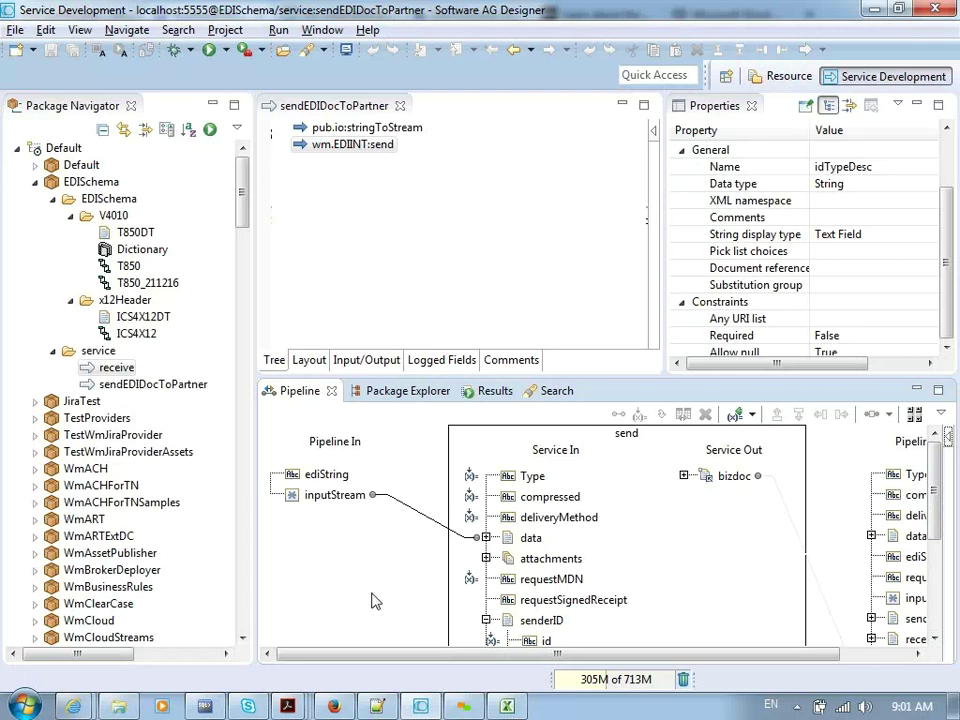
# Step: Open Customer 1's delivery settings, showing Primary HTTP to localhost:5555/service:receive
pyautogui.click(340, 684)
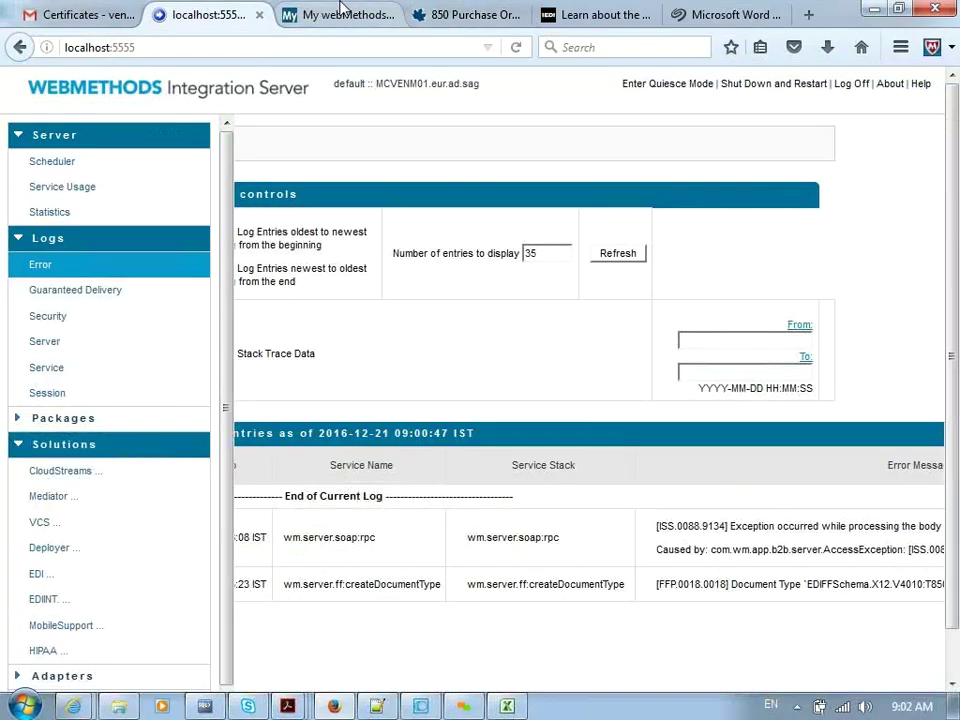
pyautogui.click(340, 14)
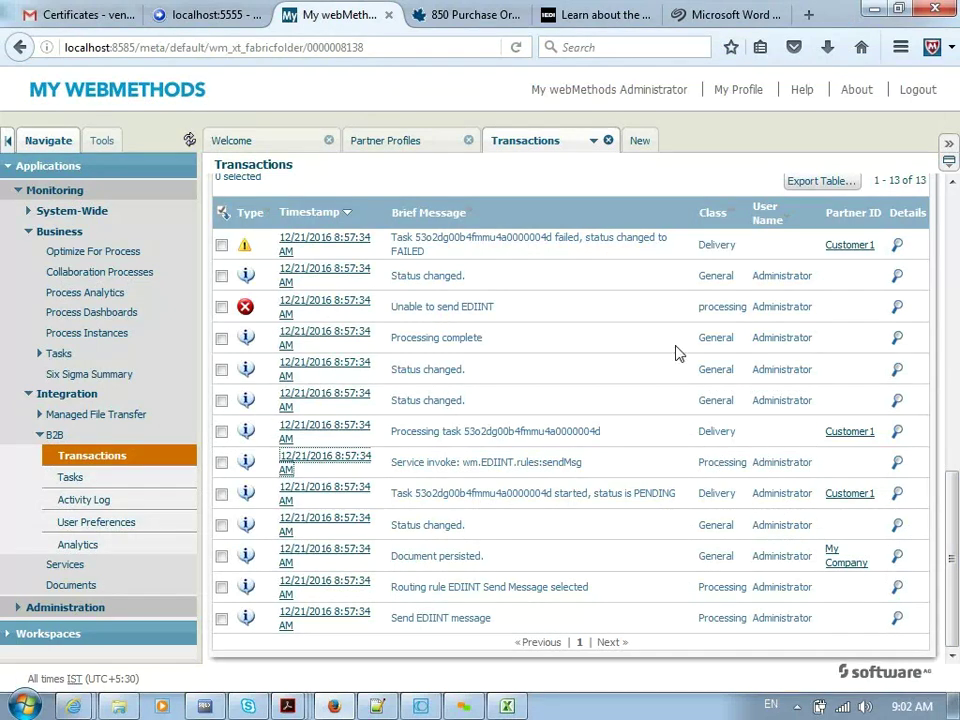
pyautogui.click(393, 141)
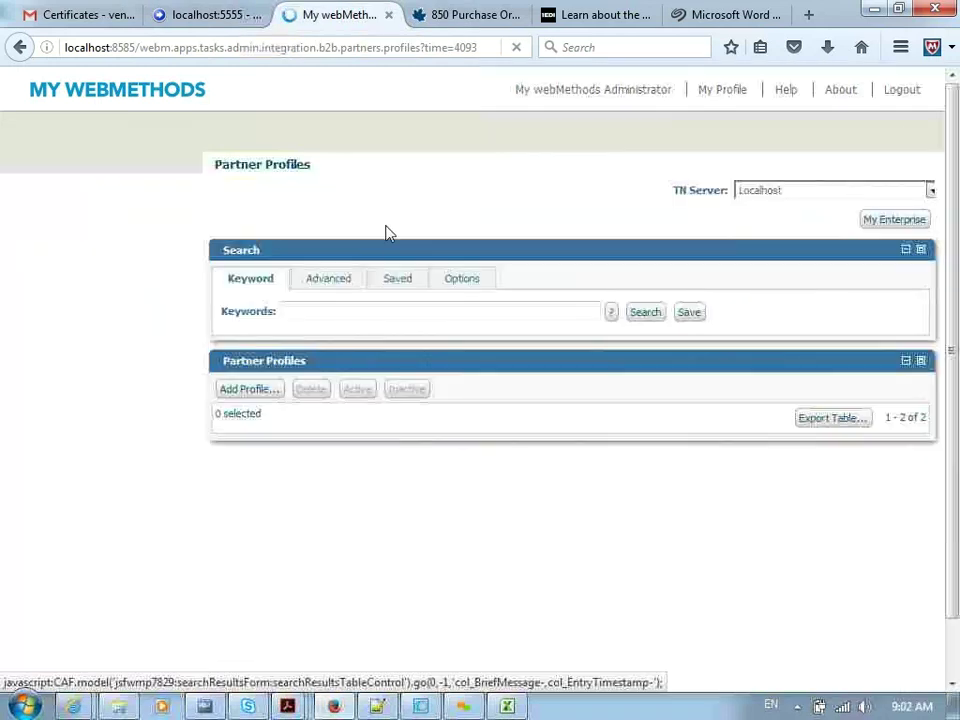
pyautogui.click(272, 464)
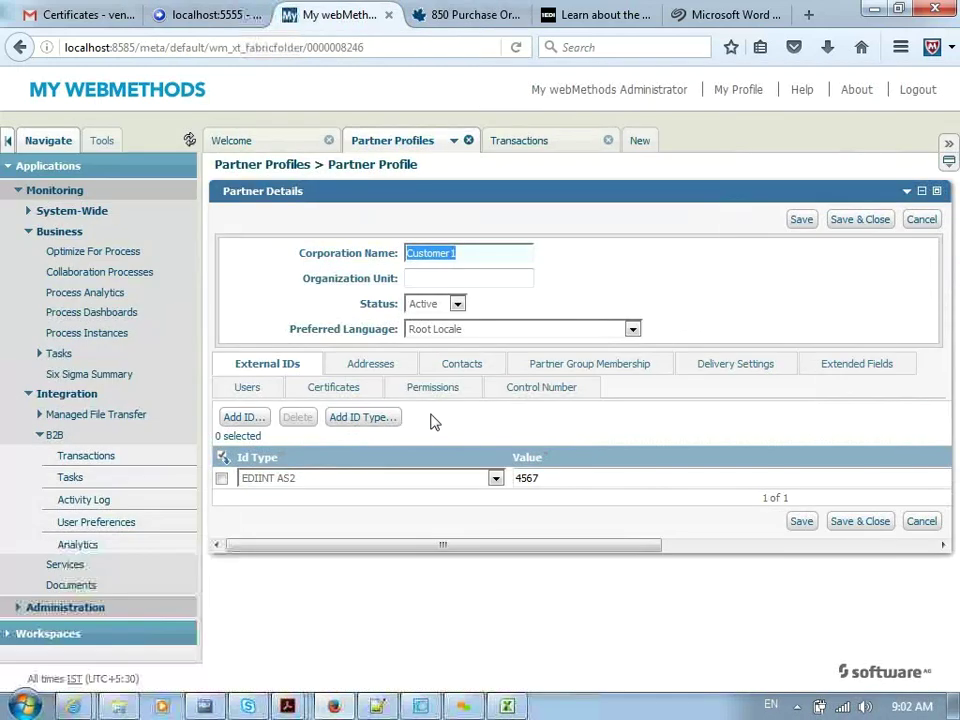
pyautogui.click(548, 478)
pyautogui.click(720, 368)
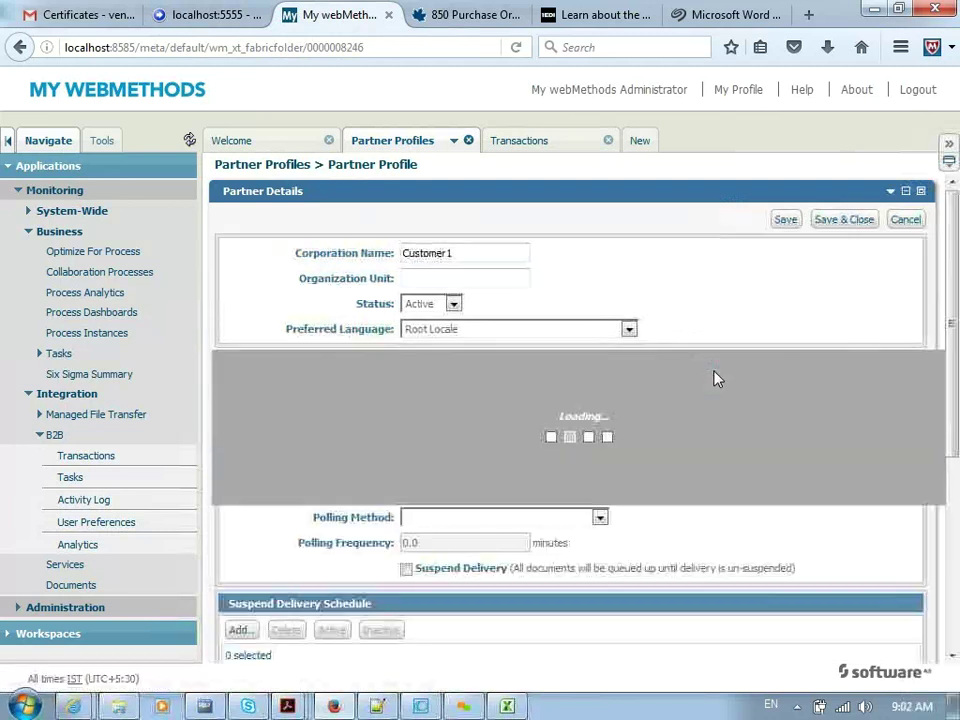
pyautogui.scroll(-5, 647, 484)
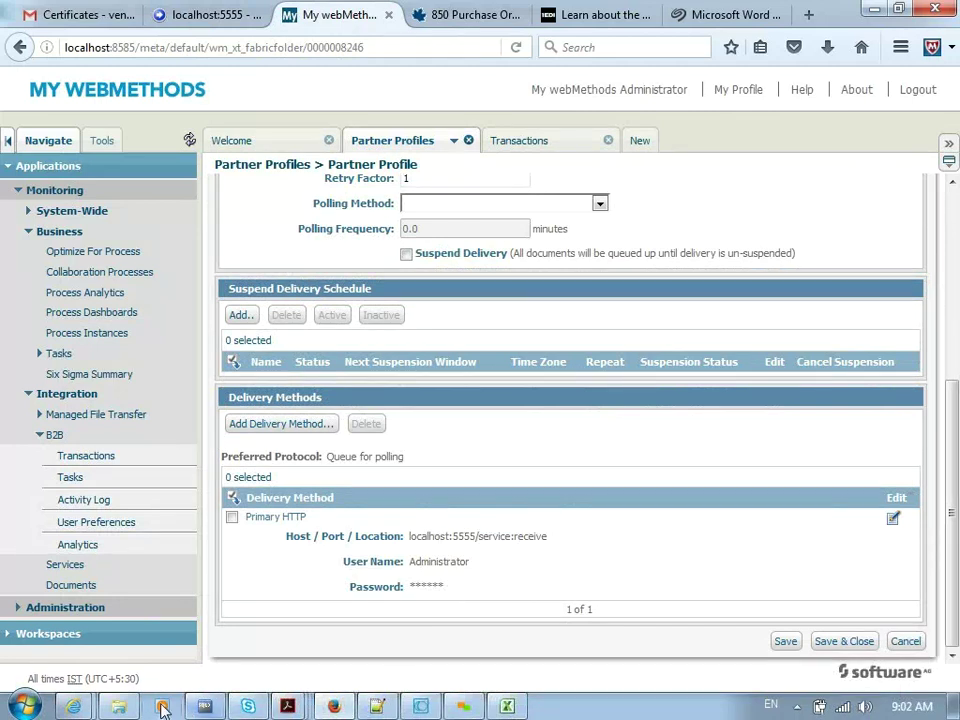
# Step: Open the receive flow service in its own editor and view its inputs and outputs
pyautogui.click(424, 708)
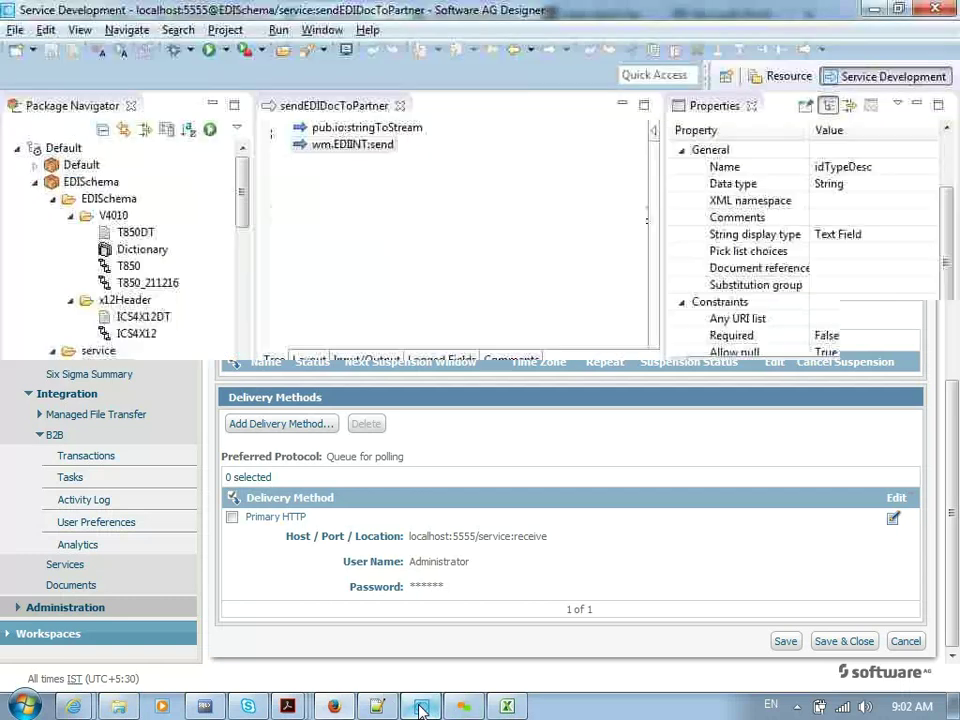
pyautogui.moveTo(240, 203); pyautogui.dragTo(242, 210)
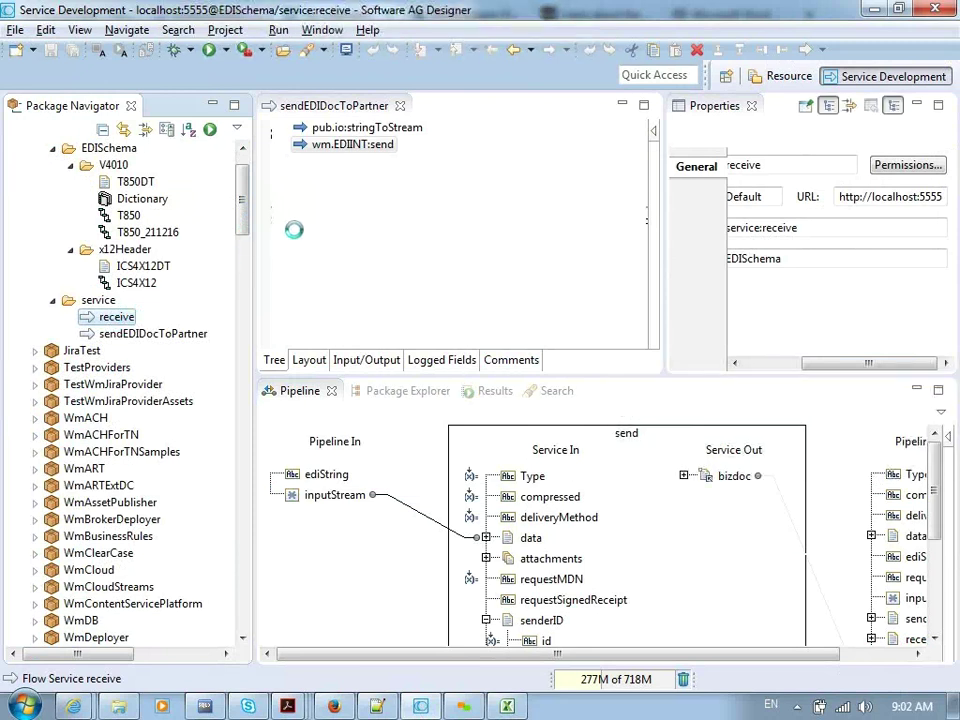
pyautogui.moveTo(645, 190); pyautogui.dragTo(647, 235)
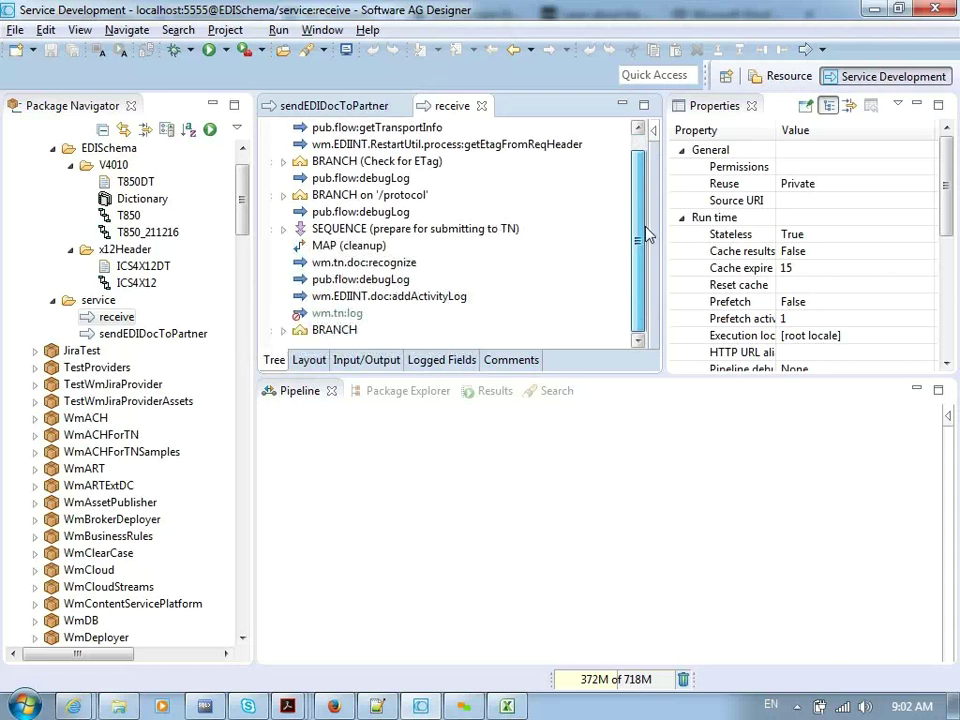
pyautogui.click(370, 360)
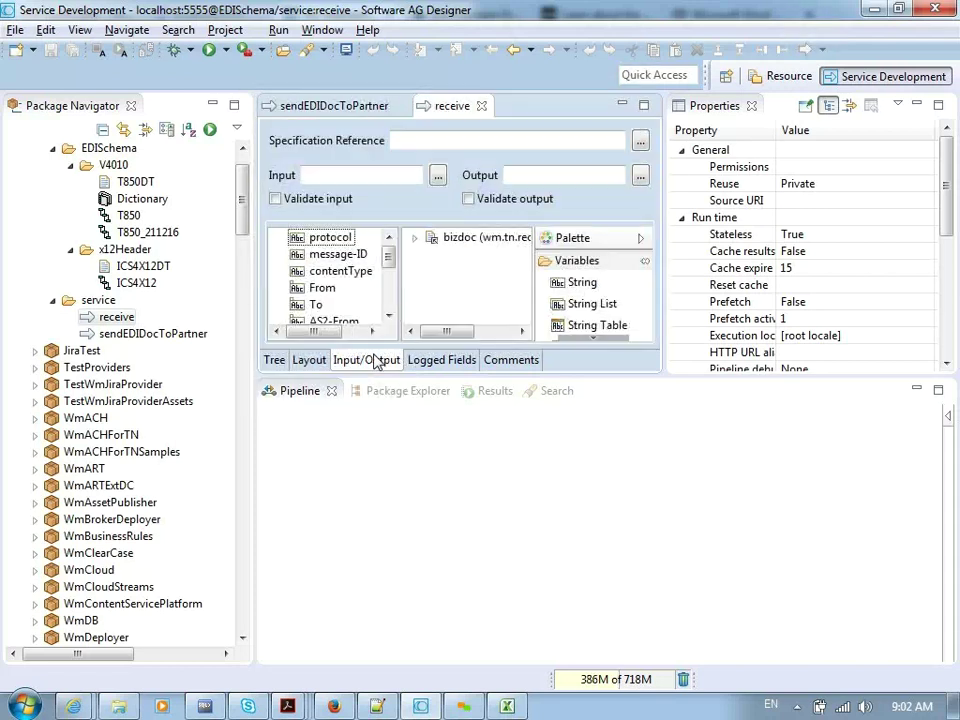
pyautogui.click(110, 334)
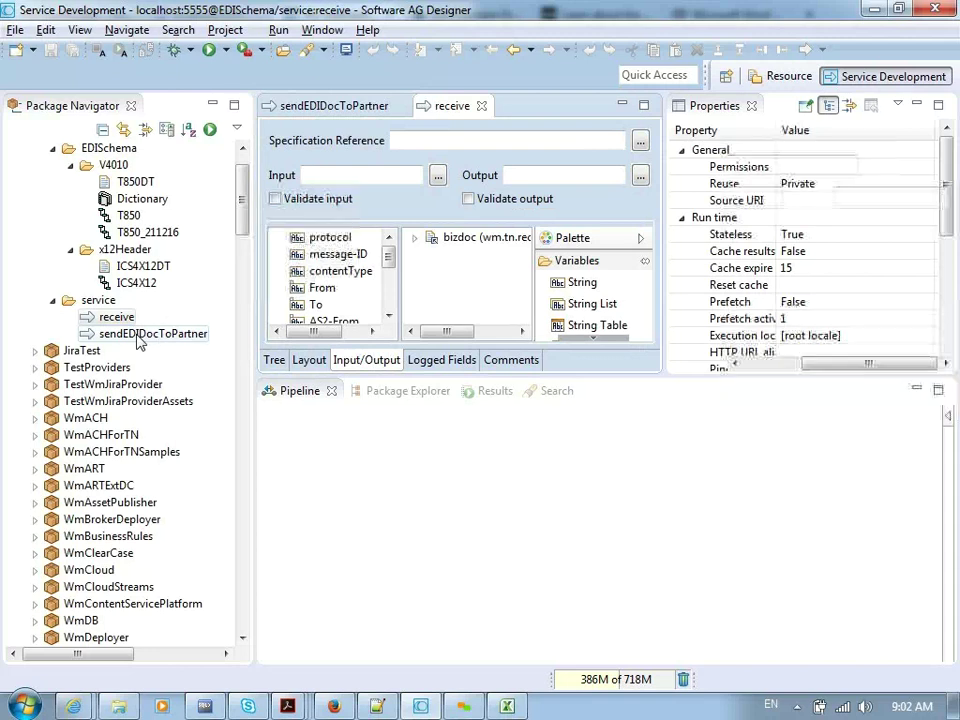
pyautogui.click(120, 318)
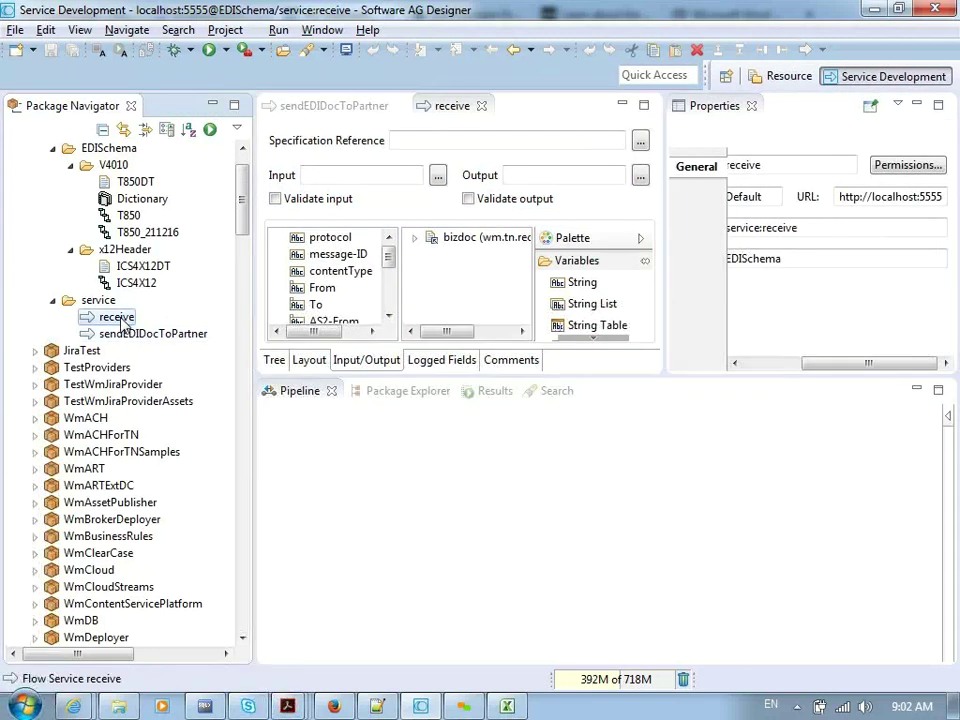
pyautogui.hotkey('alt', 'Tab')
# Step: Invoke the receive service directly in the browser via /invoke/service:receive4
pyautogui.click(185, 28)
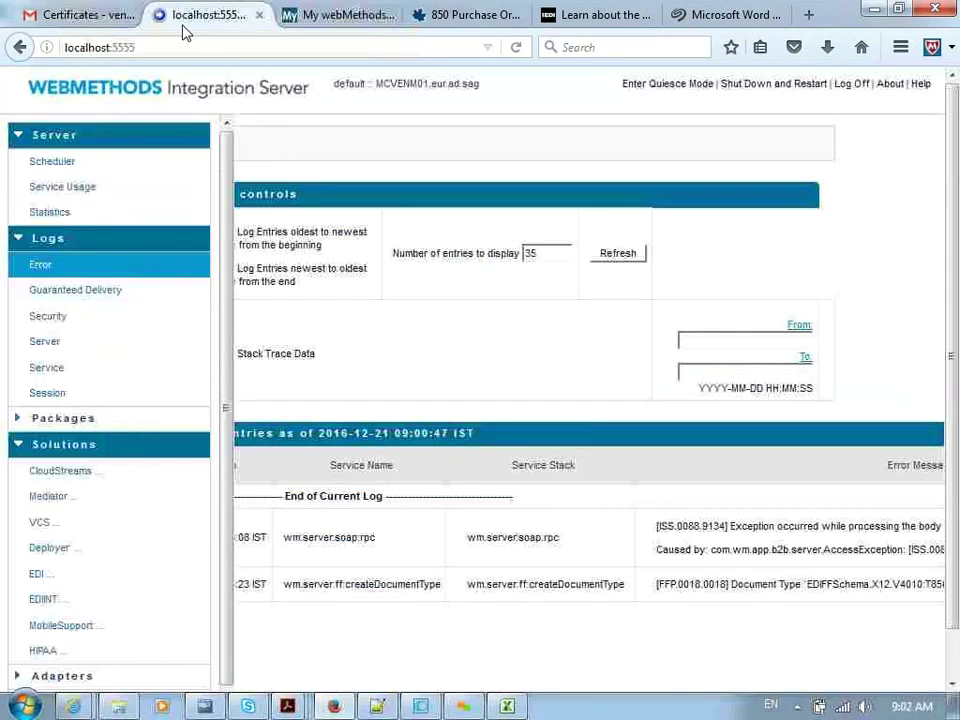
pyautogui.click(141, 47)
pyautogui.click(142, 48)
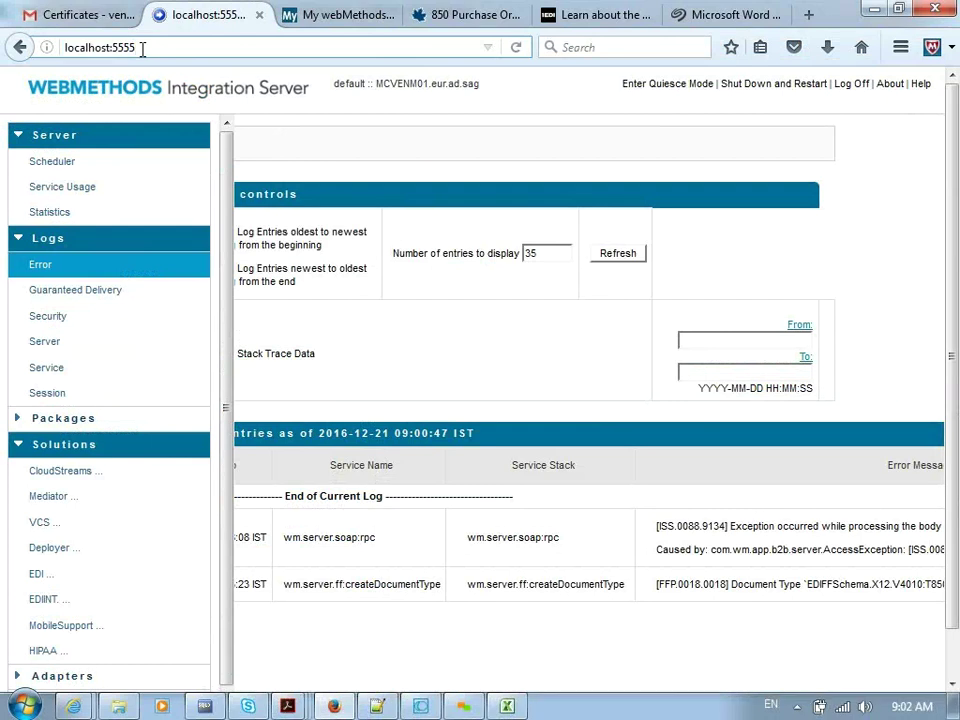
pyautogui.write('/invoke')
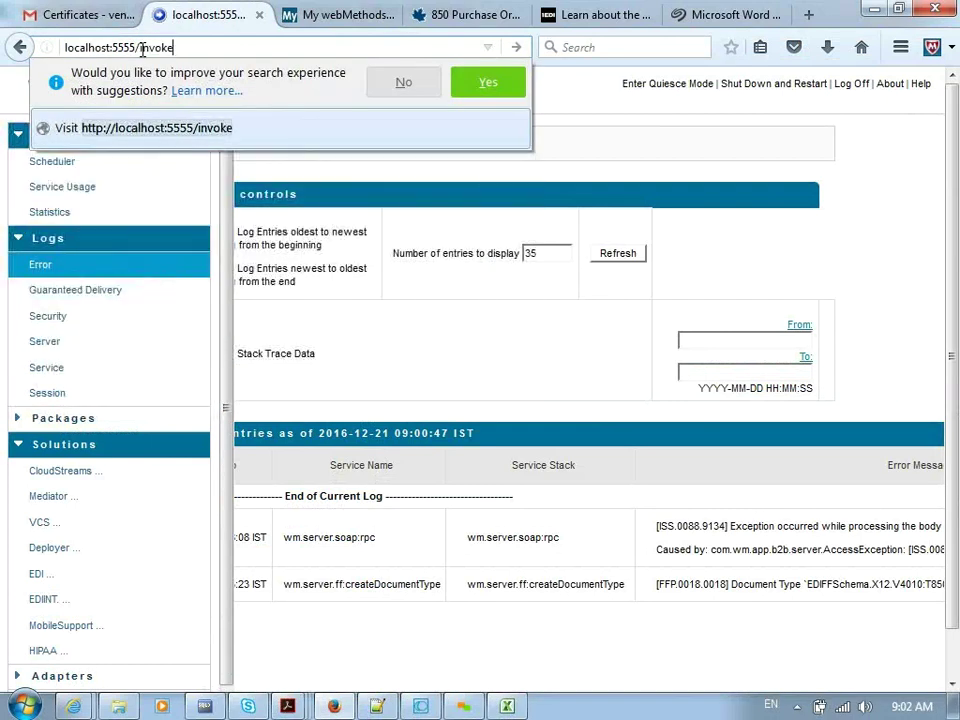
pyautogui.write('/service:receive4')
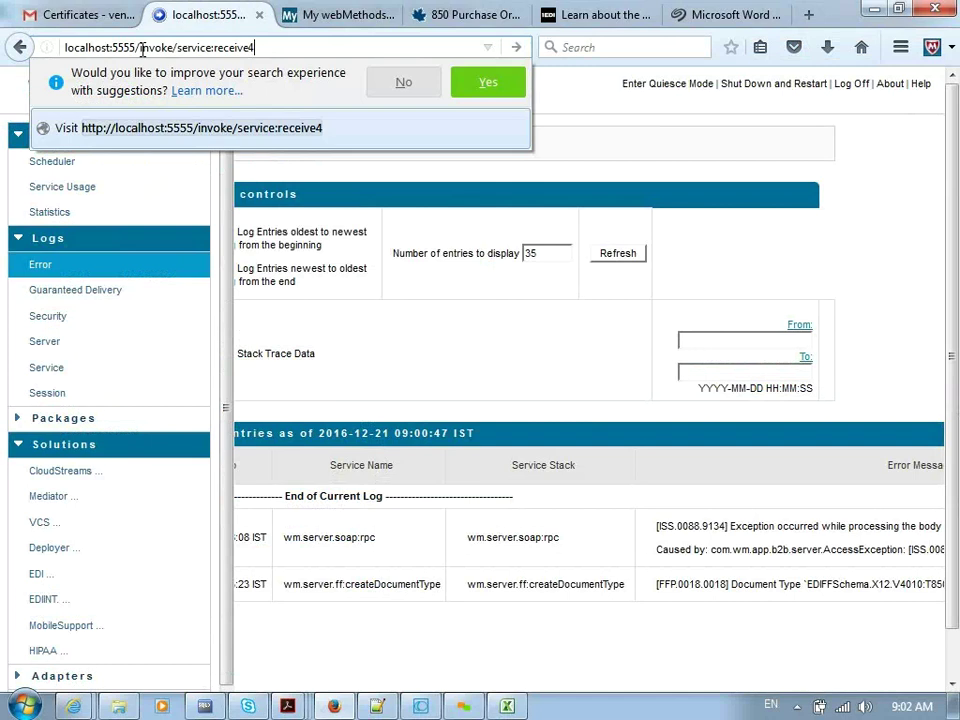
pyautogui.press('Return')
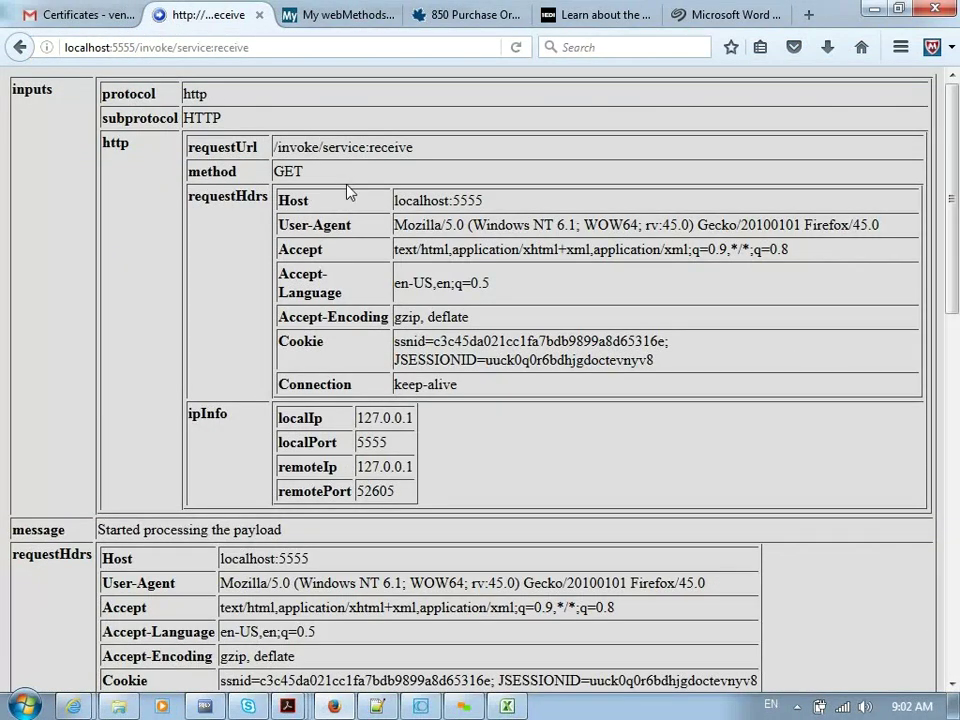
pyautogui.middleClick(390, 220)
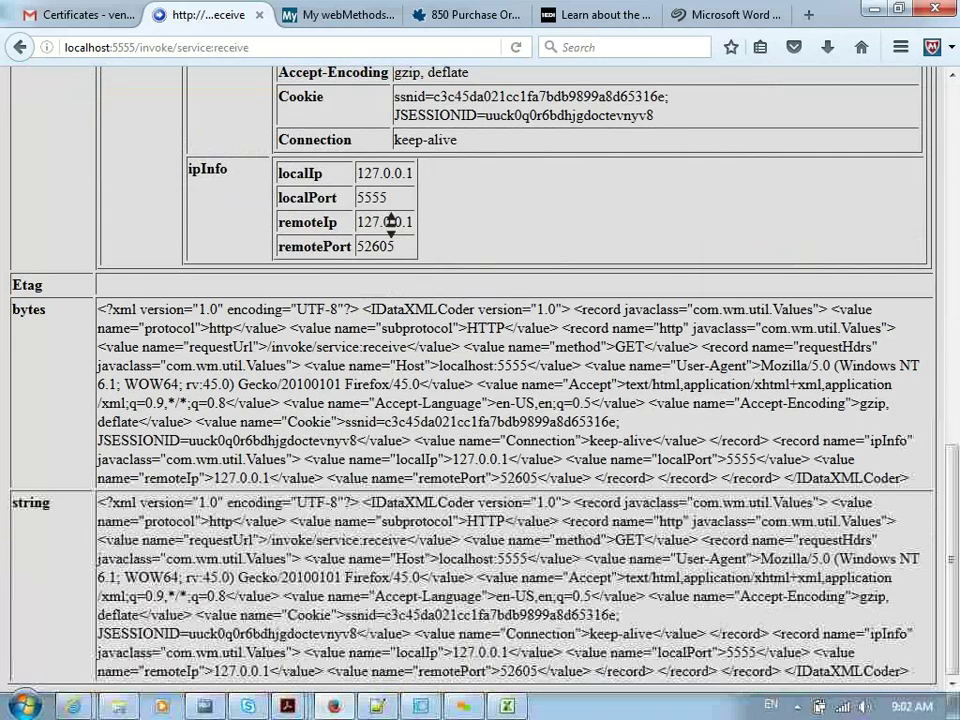
pyautogui.click(385, 216)
pyautogui.scroll(10, 390, 222)
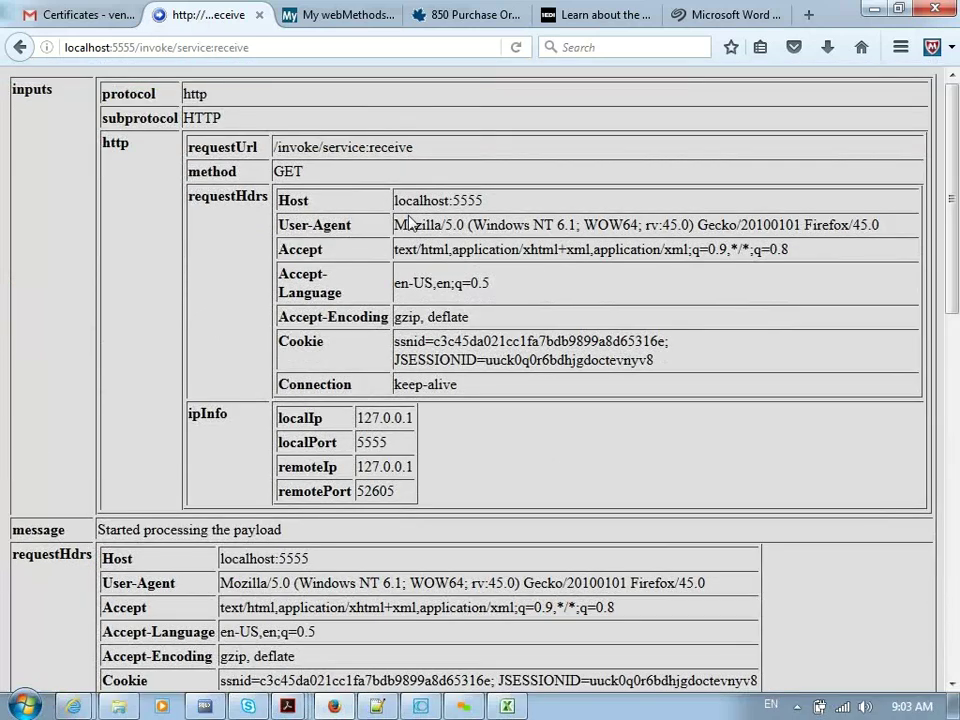
# Step: Compare with the receive service in Designer, then return to Customer 1's partner profile
pyautogui.hotkey('alt', 'Tab')
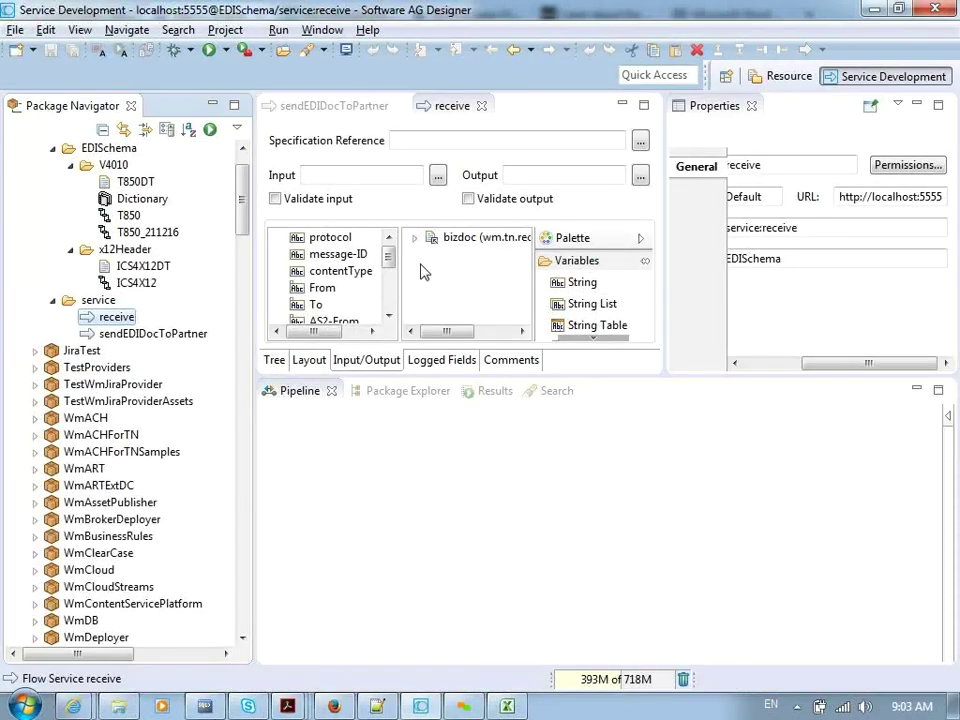
pyautogui.moveTo(390, 253); pyautogui.dragTo(388, 300)
pyautogui.hotkey('alt', 'Tab')
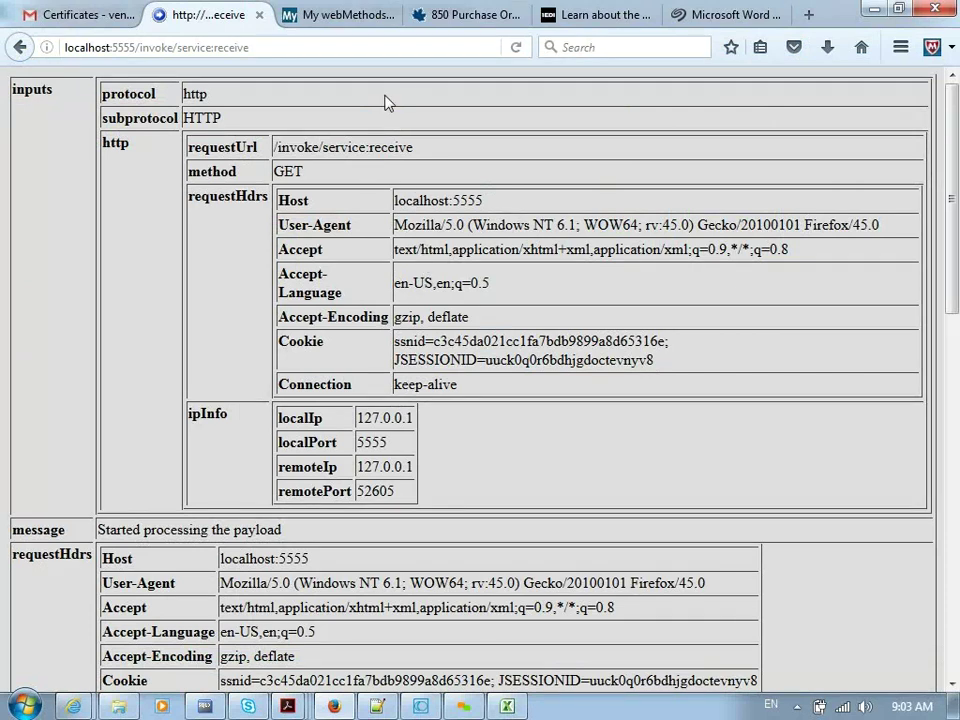
pyautogui.click(346, 16)
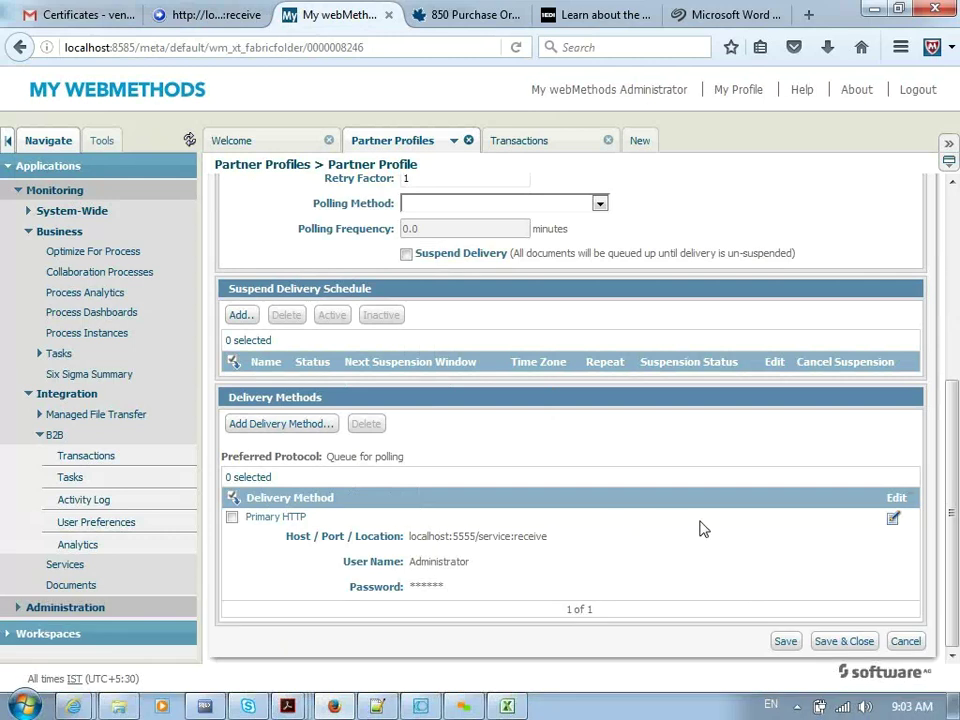
# Step: Change the Primary HTTP location to localhost:5555/invoke/service:receive and save the partner profile
pyautogui.click(894, 522)
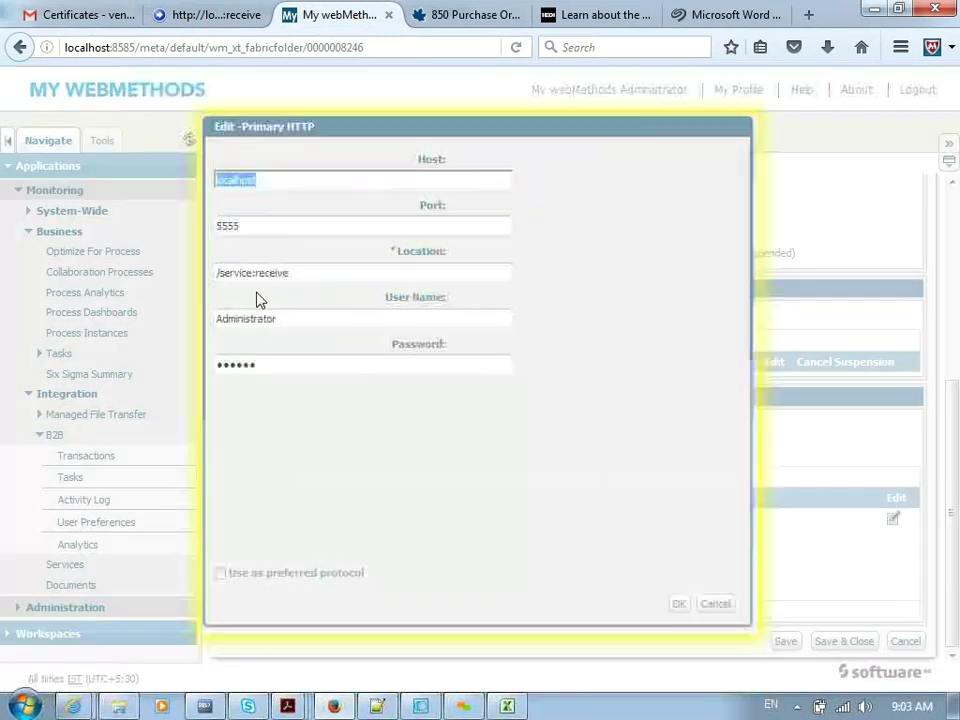
pyautogui.click(219, 276)
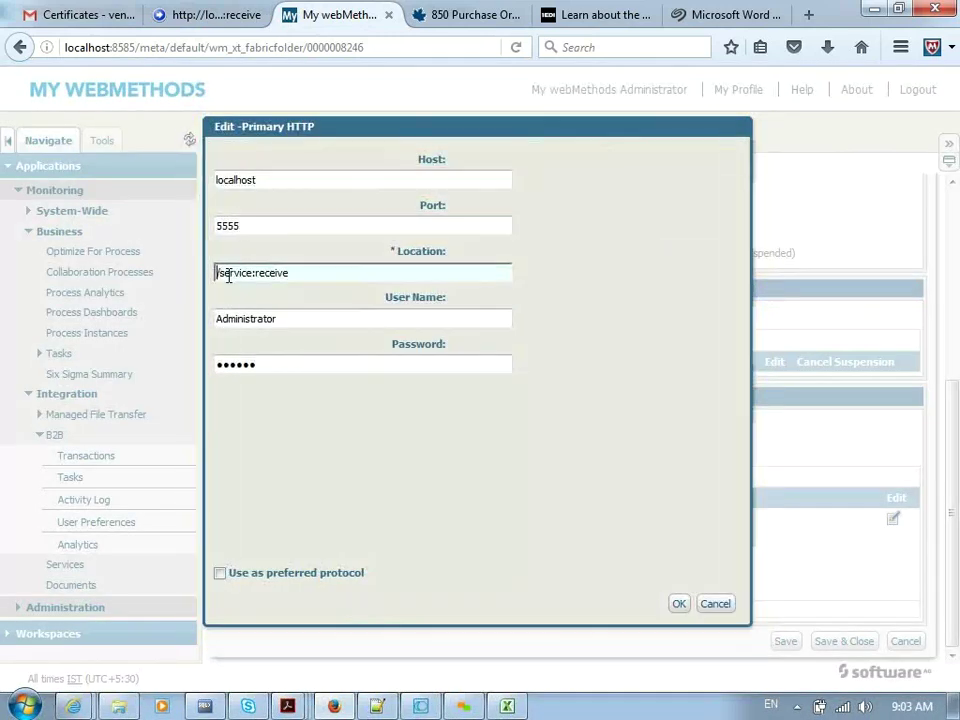
pyautogui.write('/invoke')
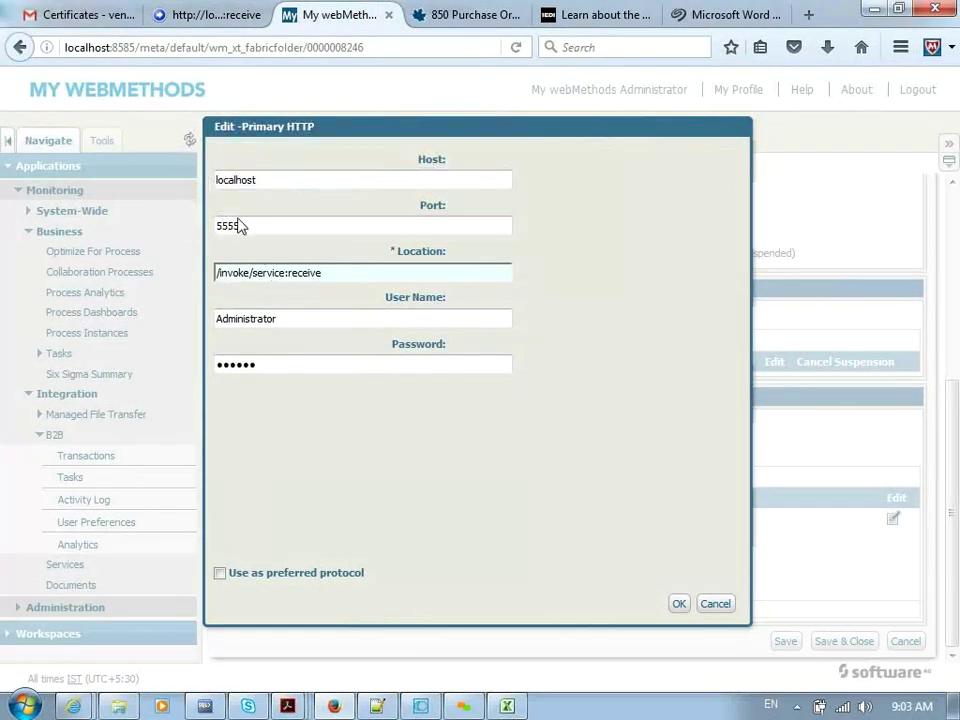
pyautogui.click(200, 15)
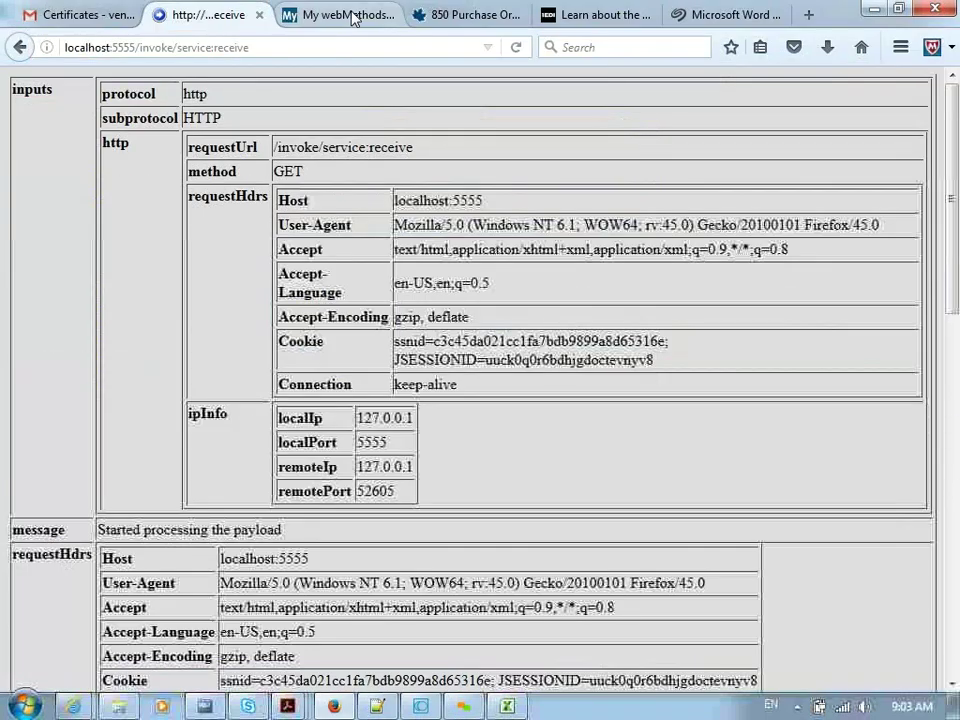
pyautogui.click(352, 18)
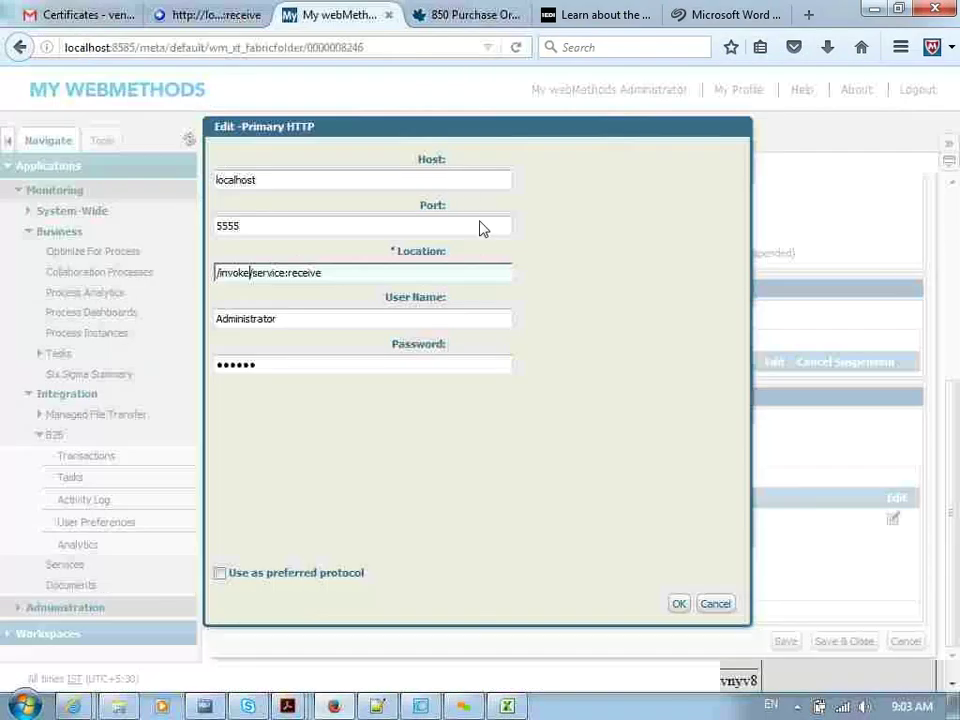
pyautogui.click(679, 605)
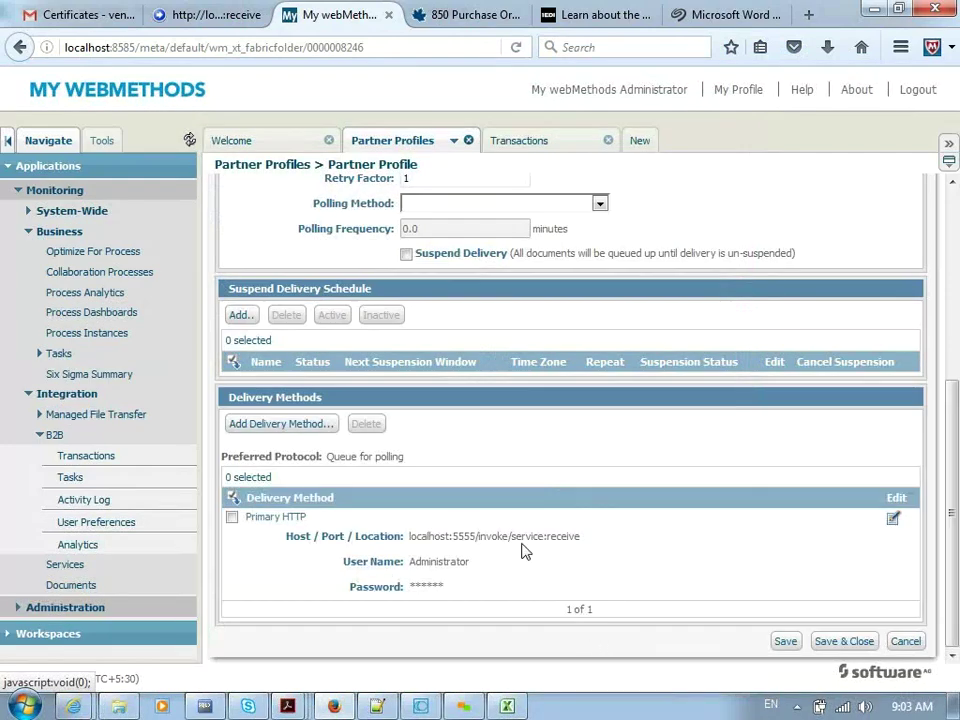
pyautogui.click(838, 645)
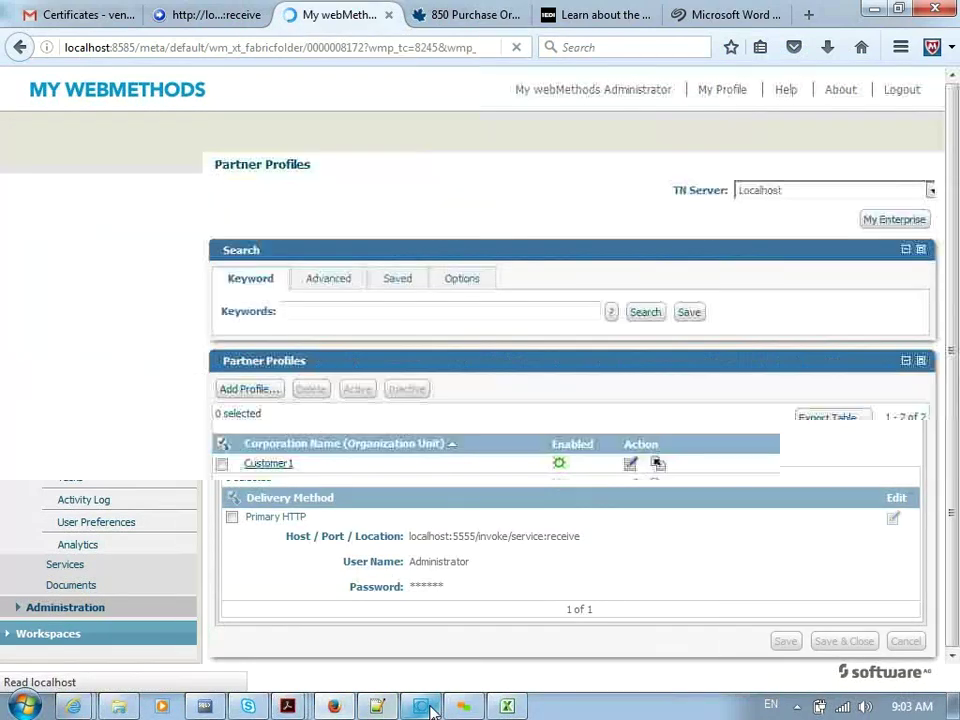
# Step: Close the receive editor and rerun sendEDIDocToPartner as a flow service
pyautogui.click(420, 706)
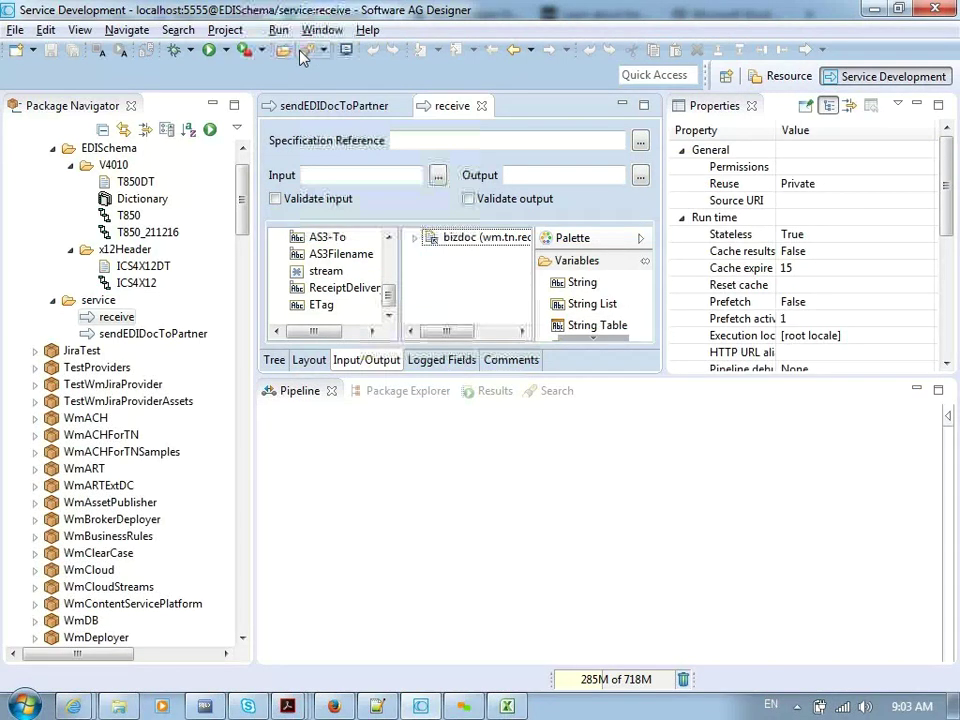
pyautogui.click(481, 106)
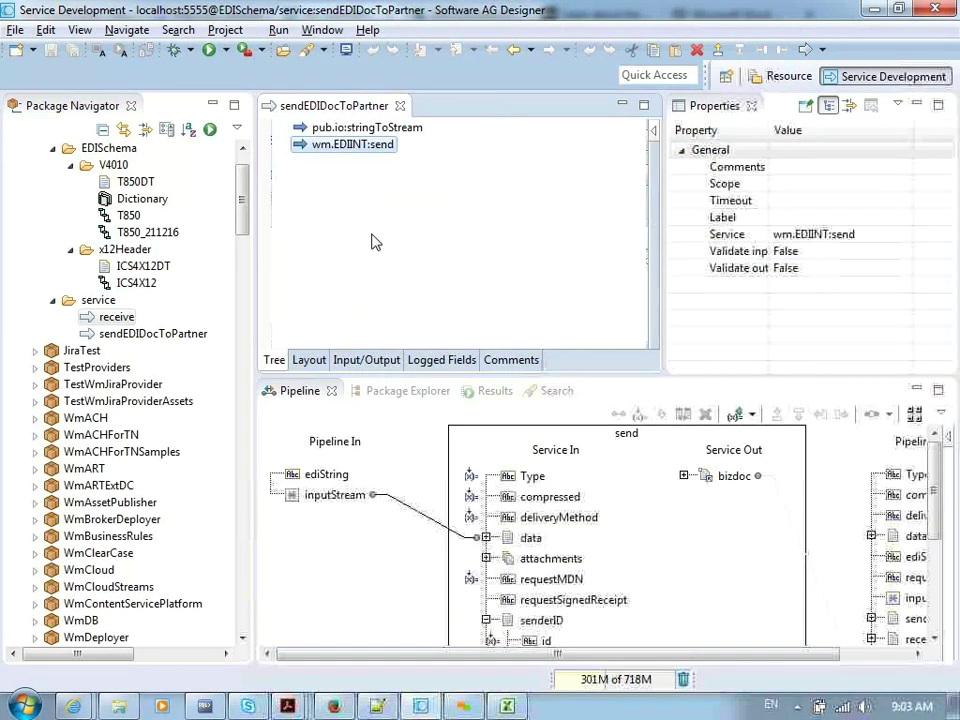
pyautogui.click(225, 50)
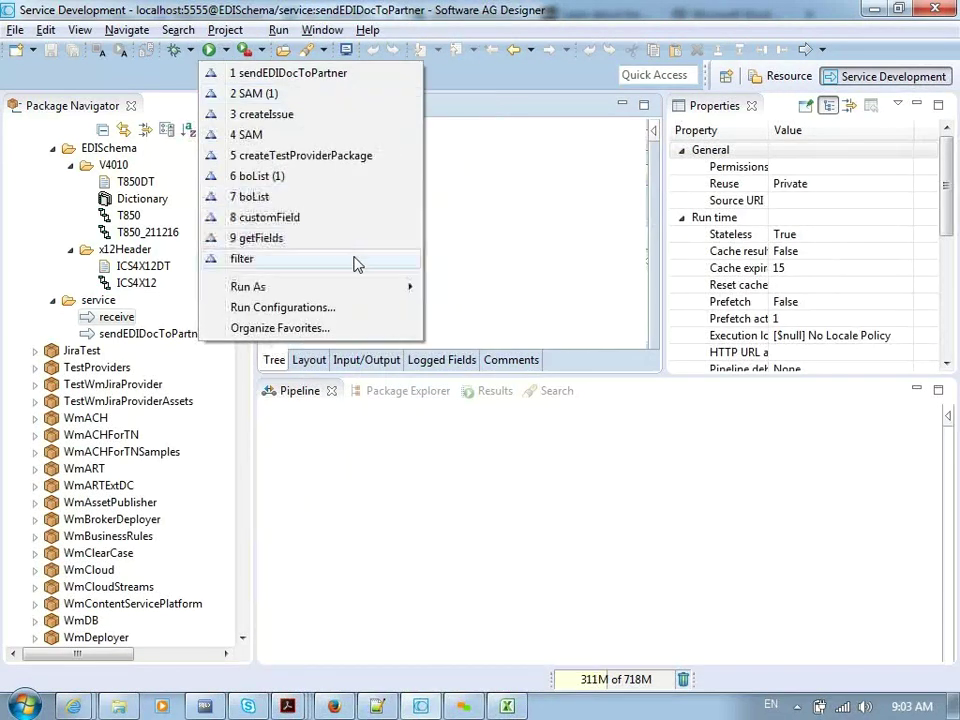
pyautogui.moveTo(378, 289)
pyautogui.click(497, 287)
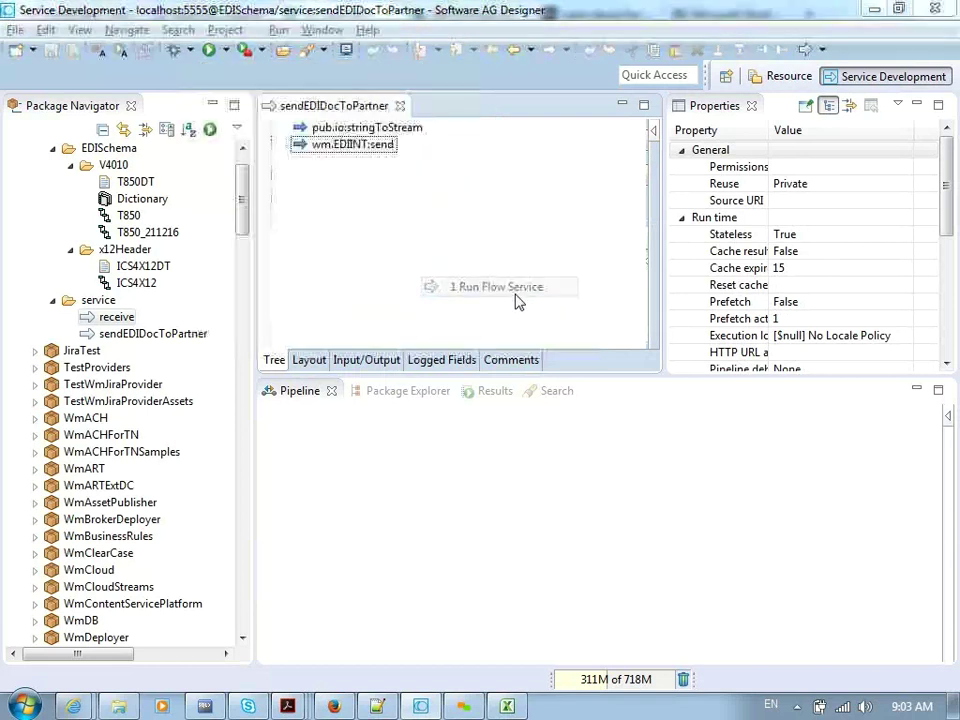
pyautogui.click(666, 592)
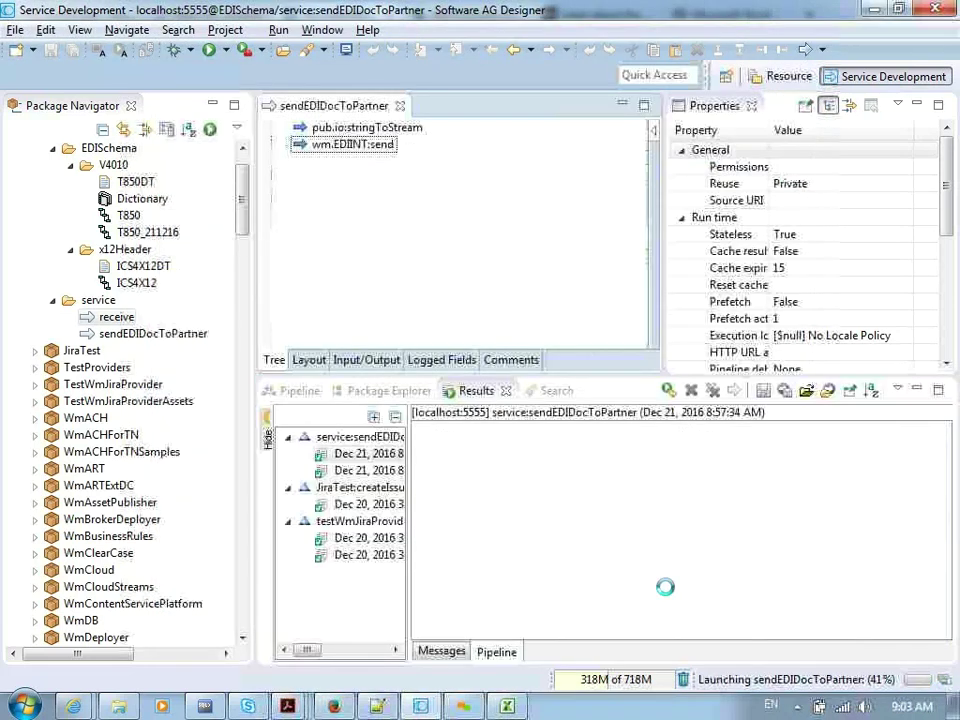
# Step: Search My webMethods transactions and locate the newest EDIINT with status DONE
pyautogui.click(335, 706)
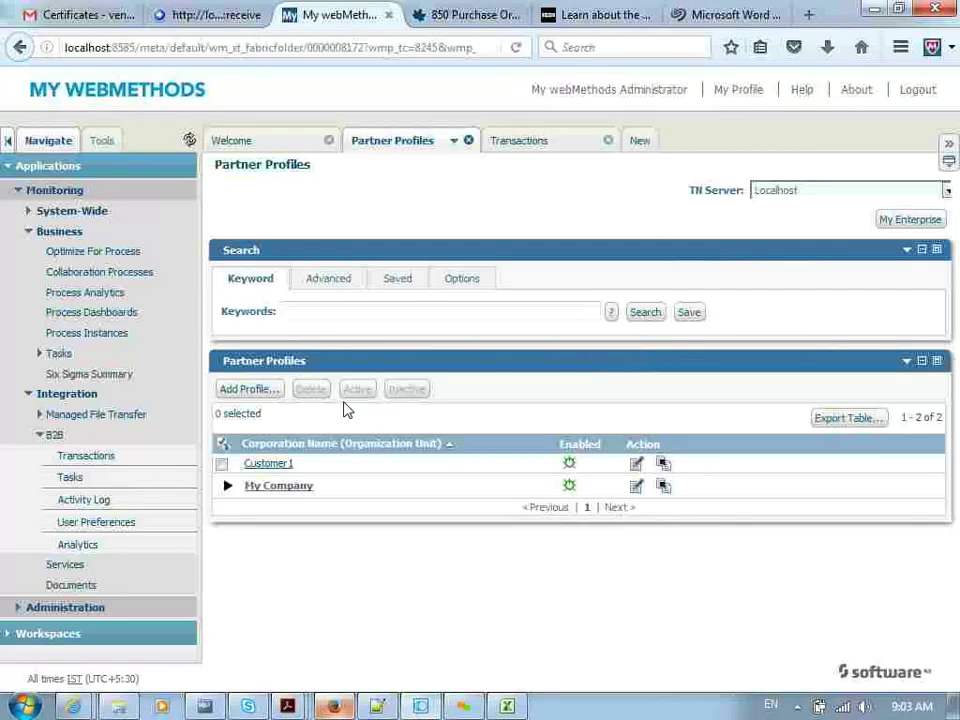
pyautogui.click(516, 148)
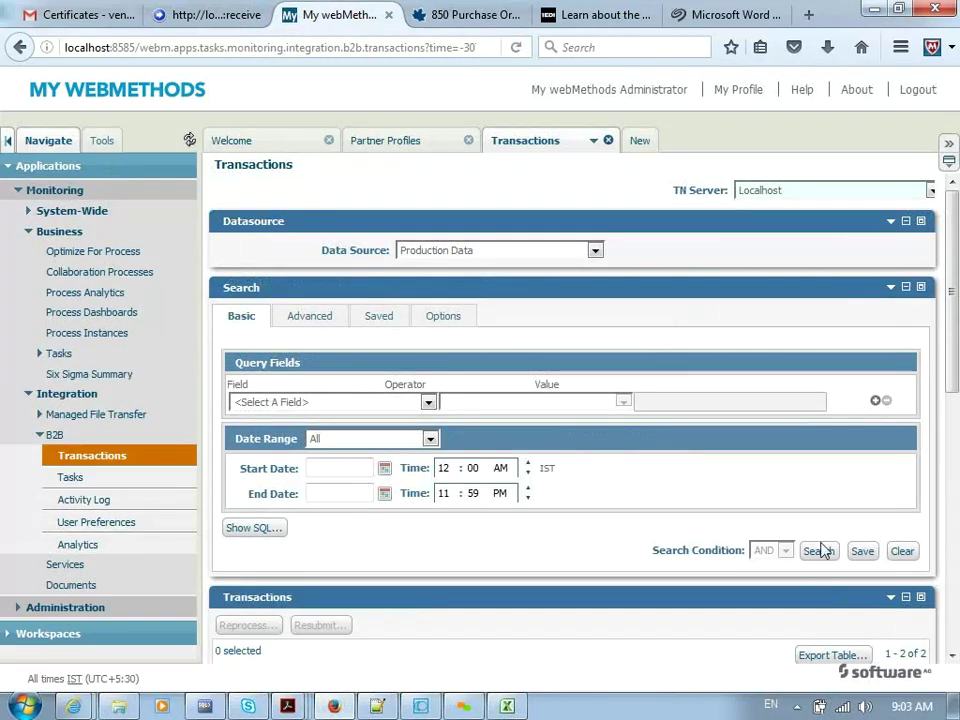
pyautogui.click(819, 551)
pyautogui.moveTo(953, 316); pyautogui.dragTo(955, 505)
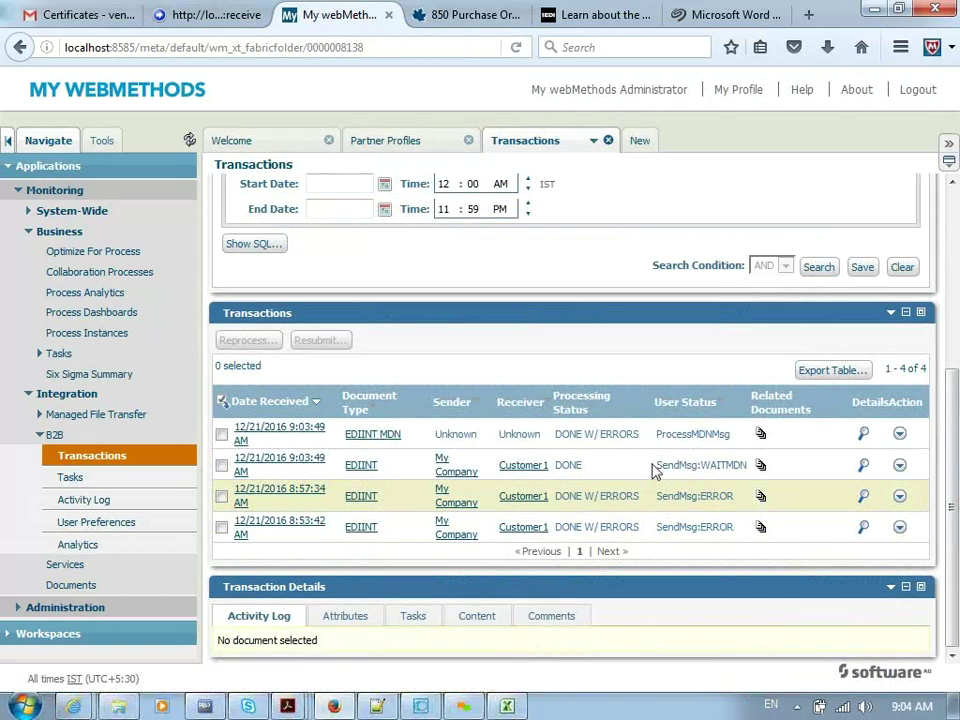
pyautogui.doubleClick(570, 463)
# Step: Review the 9:03:49 transaction's activity log confirming the delivery task completed
pyautogui.click(268, 463)
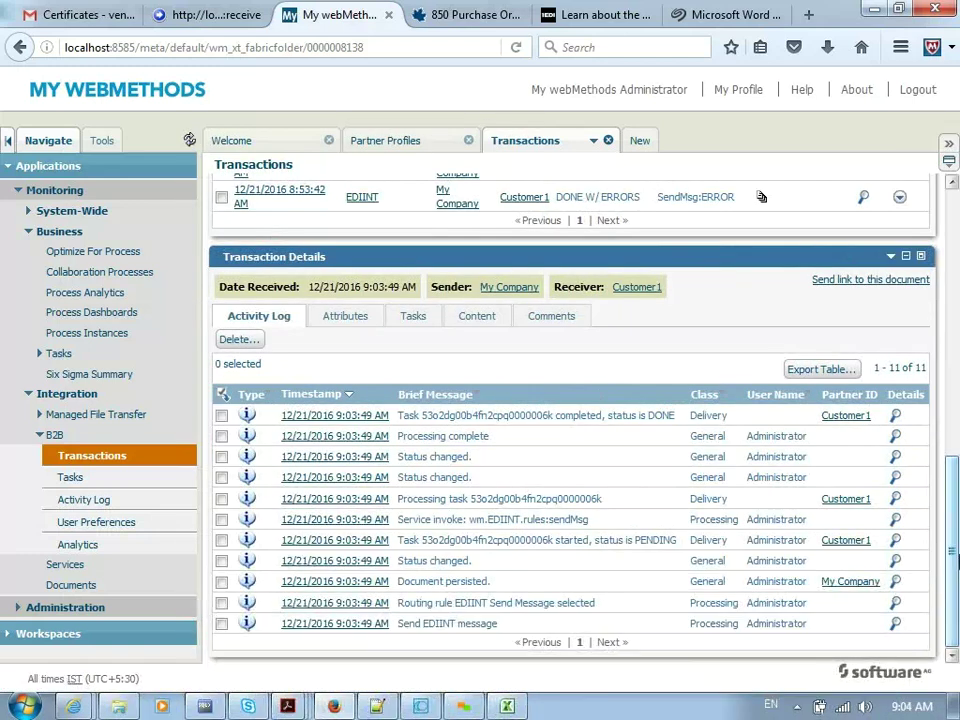
pyautogui.moveTo(955, 562); pyautogui.dragTo(955, 462)
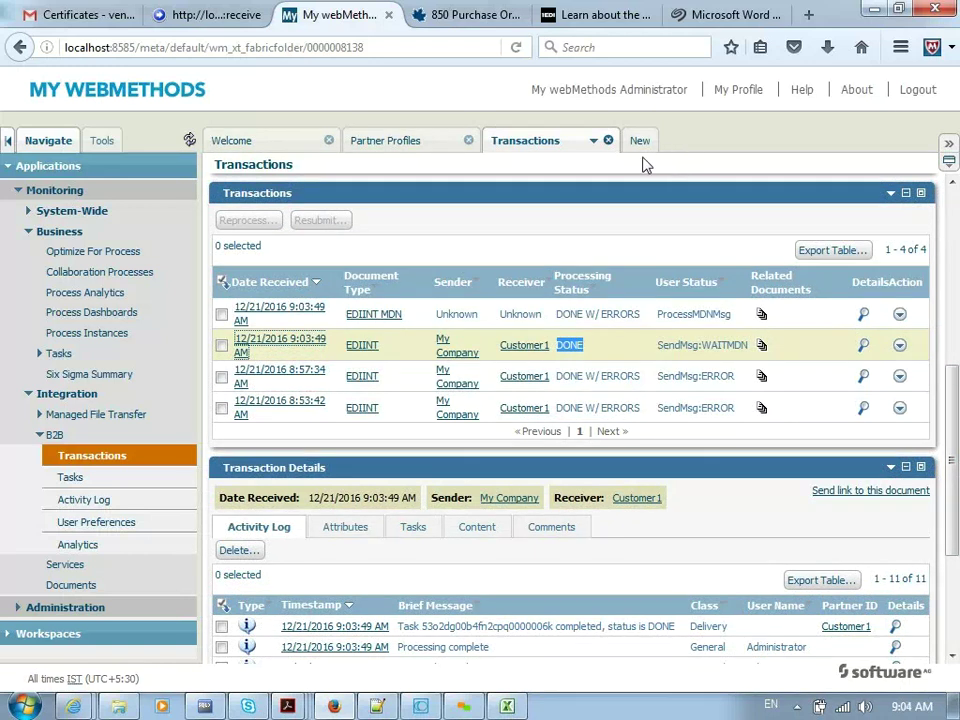
pyautogui.moveTo(955, 436); pyautogui.dragTo(955, 417)
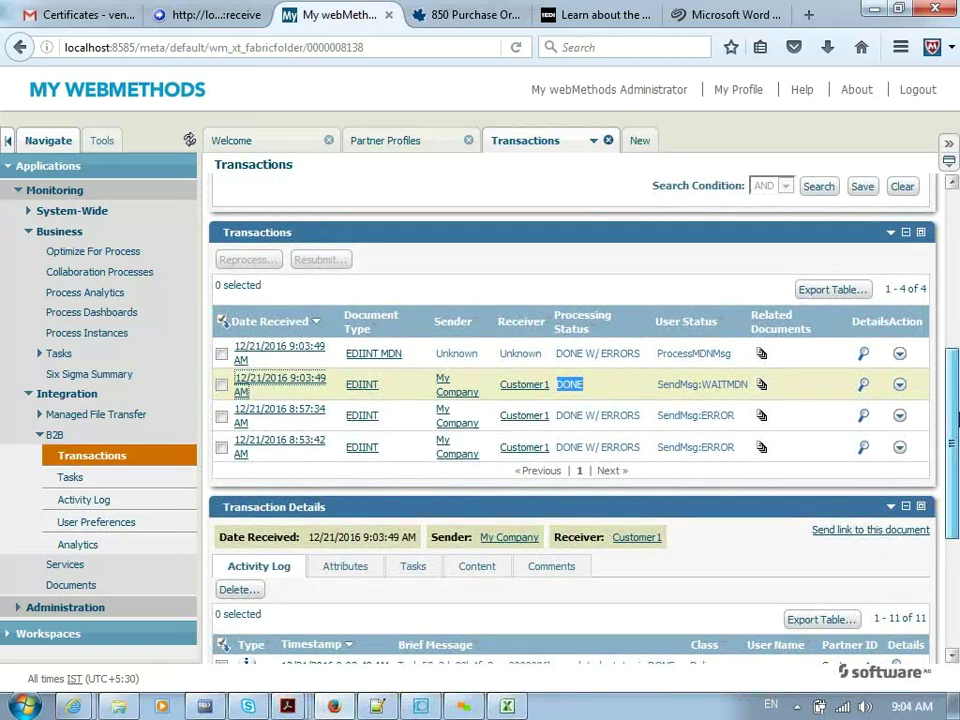
pyautogui.moveTo(955, 418); pyautogui.dragTo(945, 360)
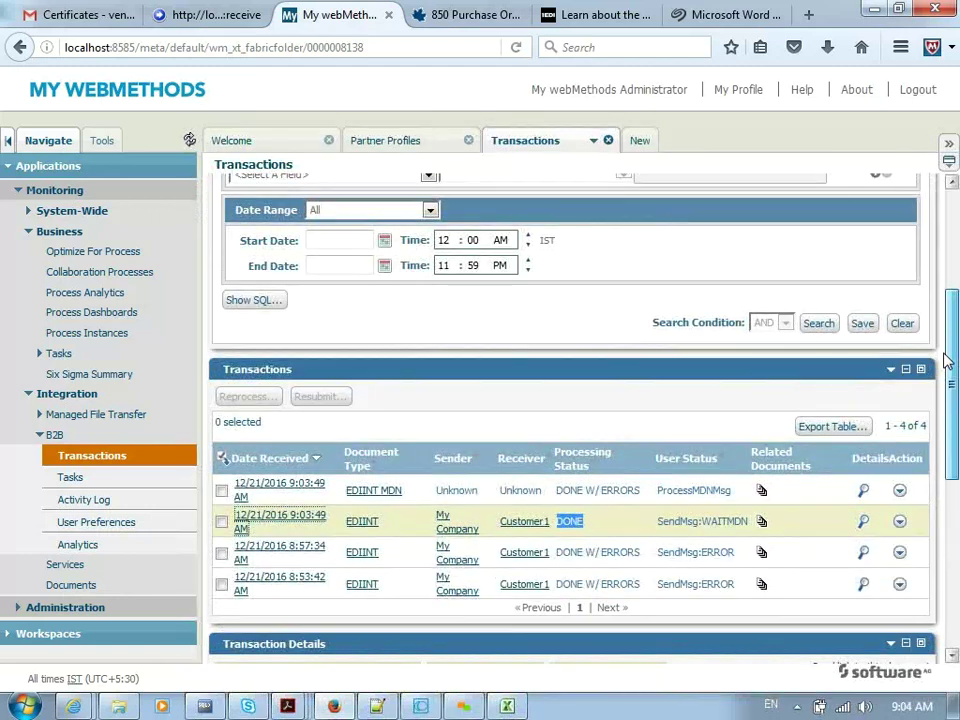
pyautogui.click(418, 708)
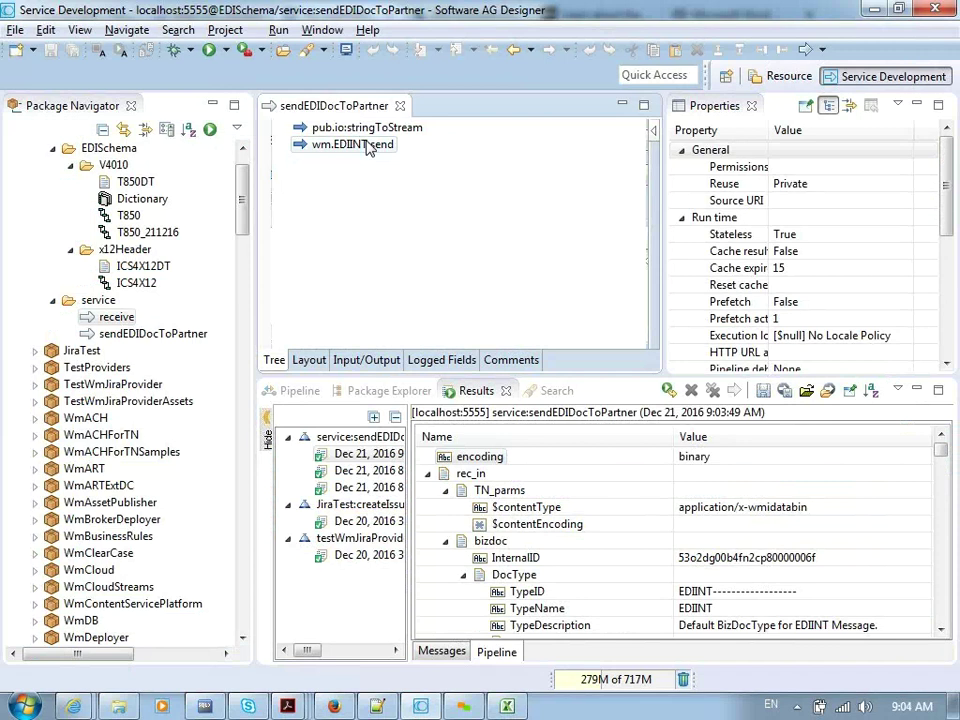
# Step: Recheck the wm.EDIINT:send step's pipeline mapping, then return to the My webMethods transactions list
pyautogui.click(368, 147)
pyautogui.click(302, 390)
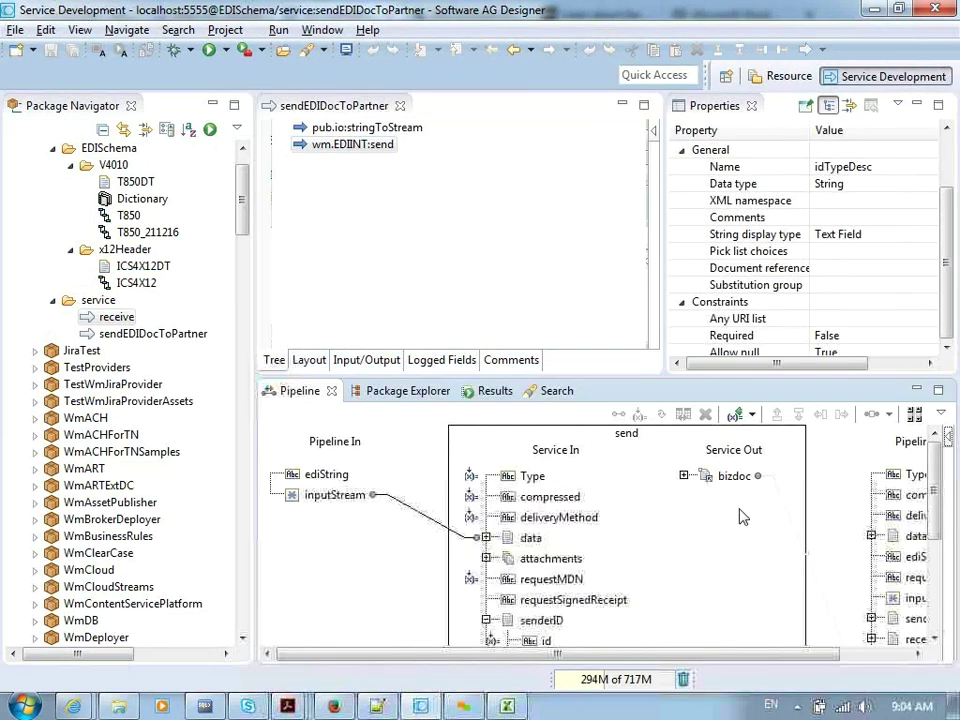
pyautogui.middleClick(690, 533)
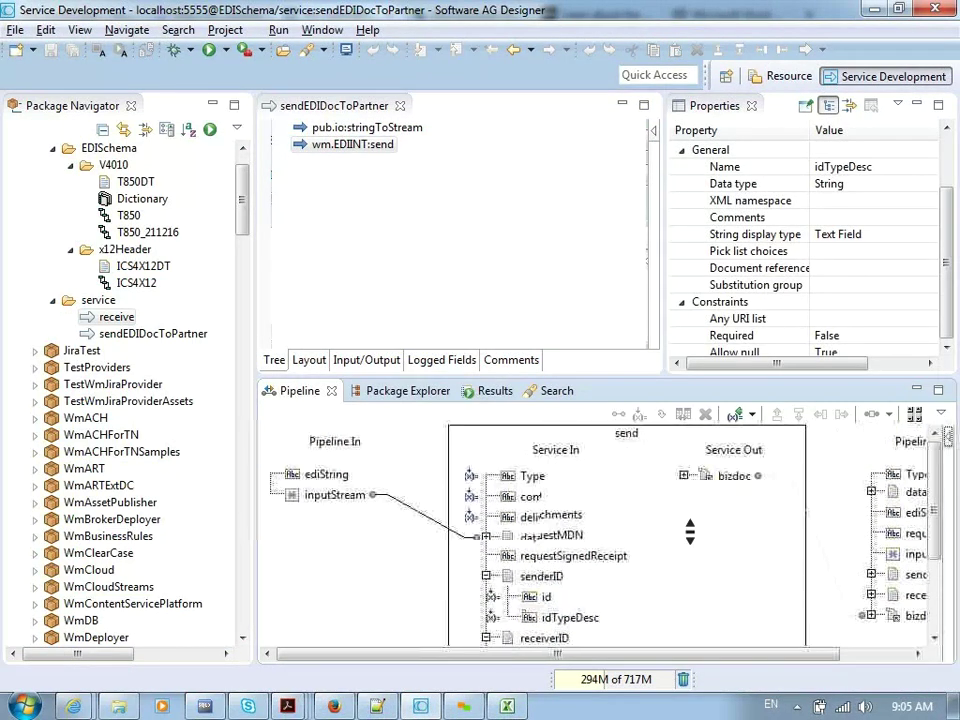
pyautogui.hotkey('alt', 'Tab')
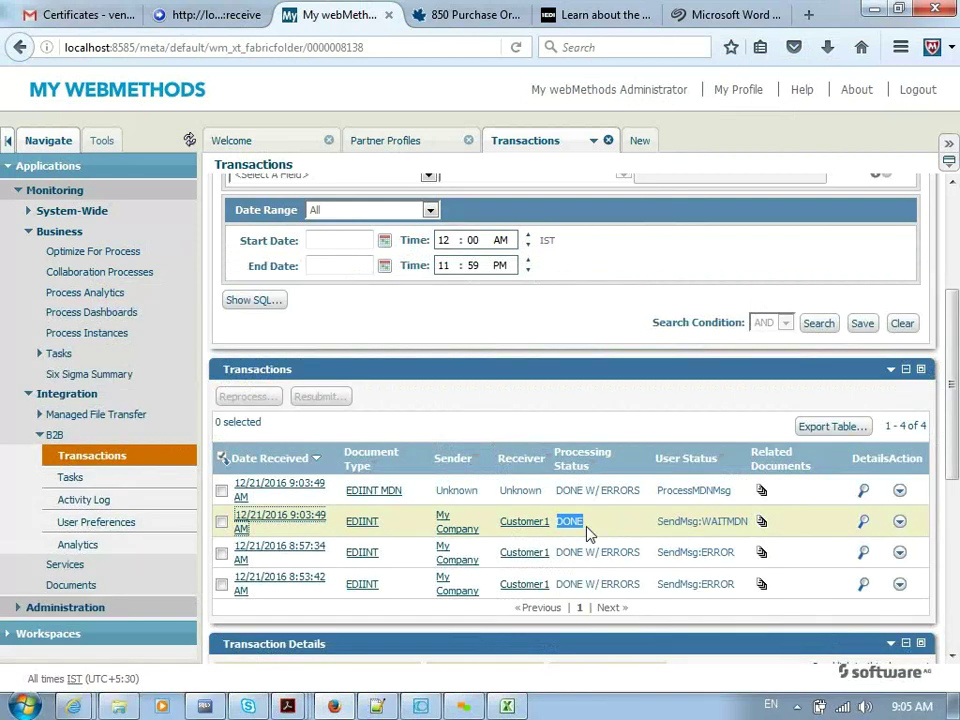
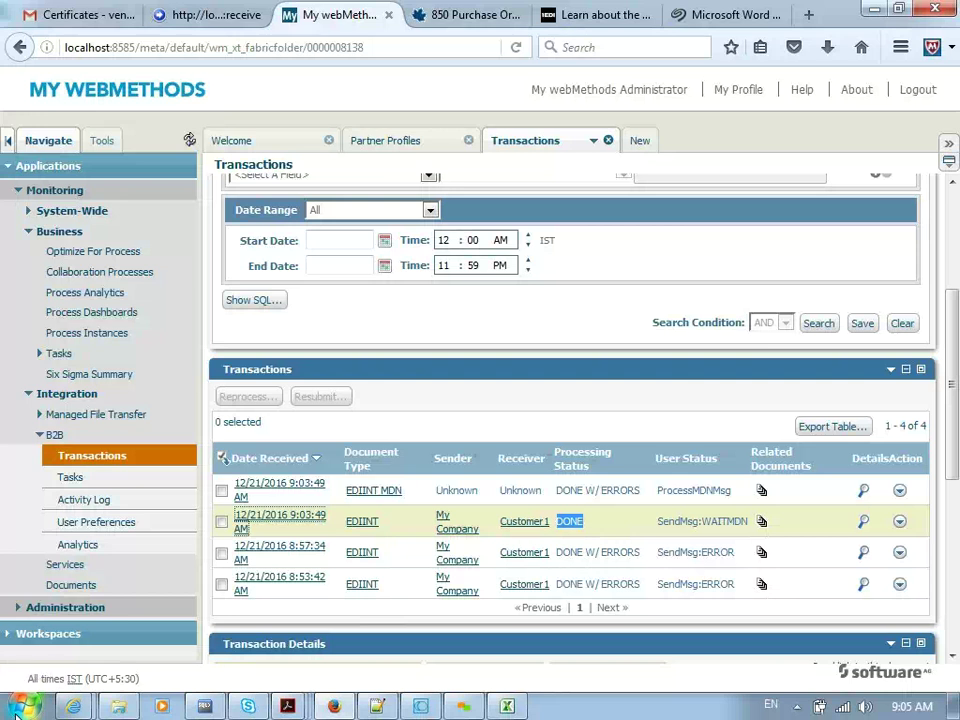
pyautogui.click(17, 714)
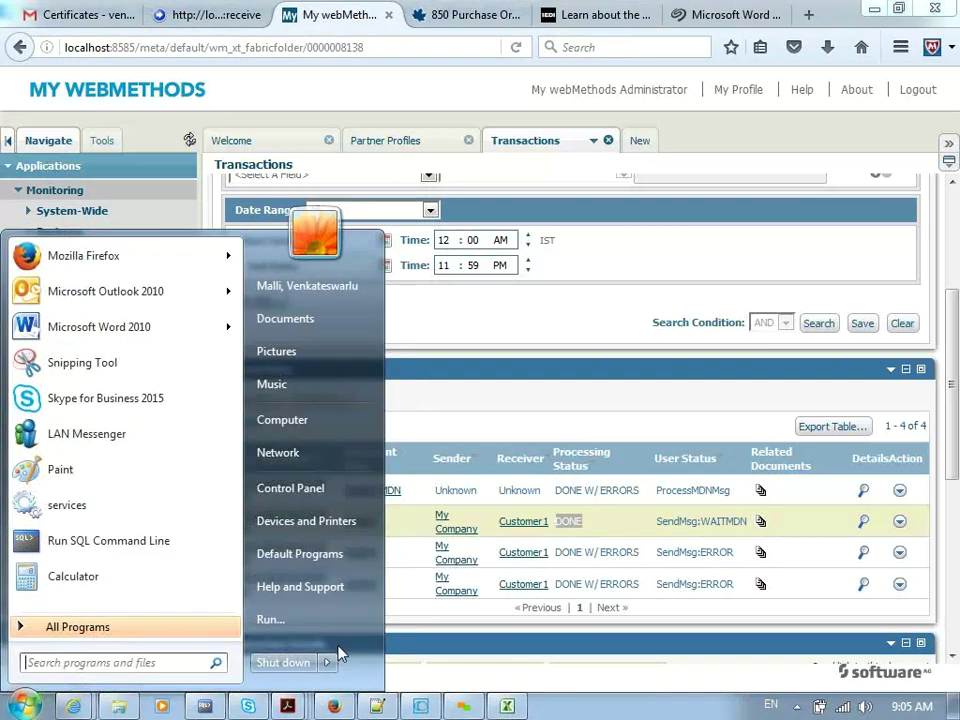
pyautogui.moveTo(329, 662)
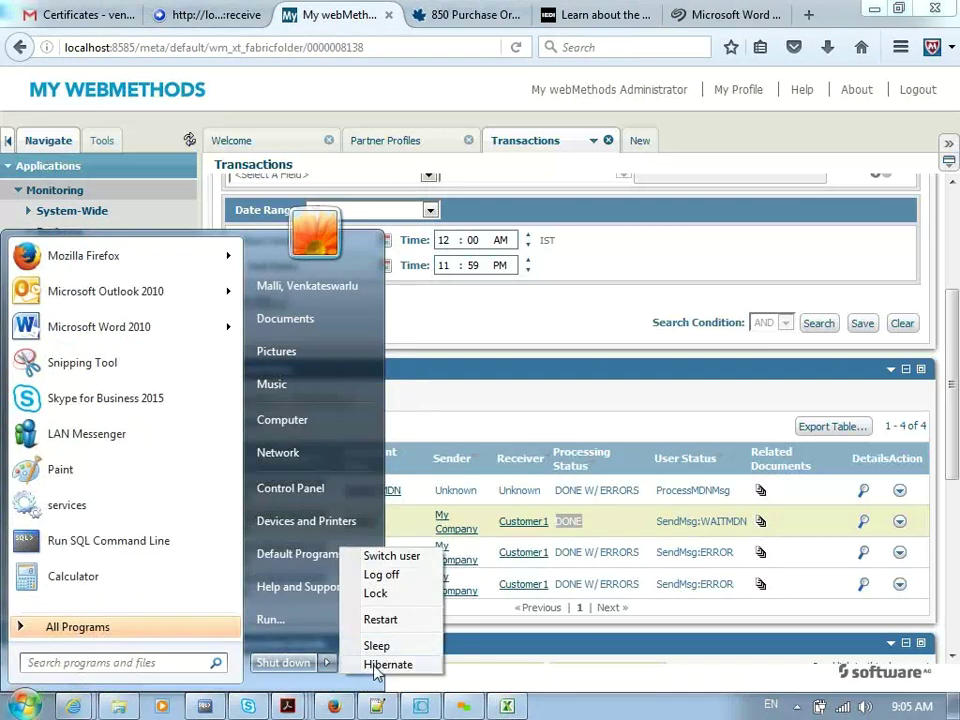
pyautogui.click(507, 662)
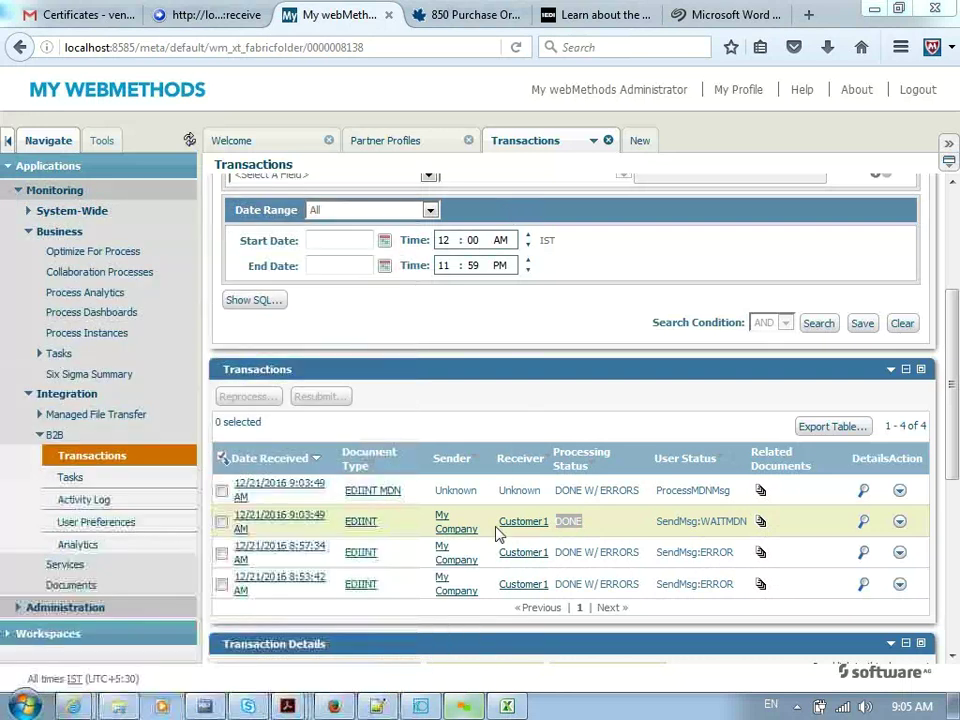